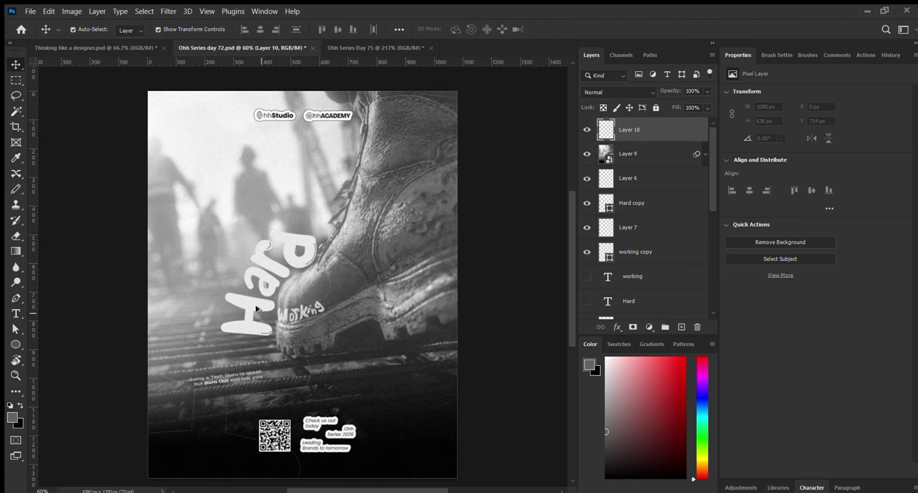
Step: Circle the counters of the a and the d in the Hard lettering on Layer 10 with a dark red pencil
scroll(257, 292, up, 3)
scroll(207, 308, up, 2)
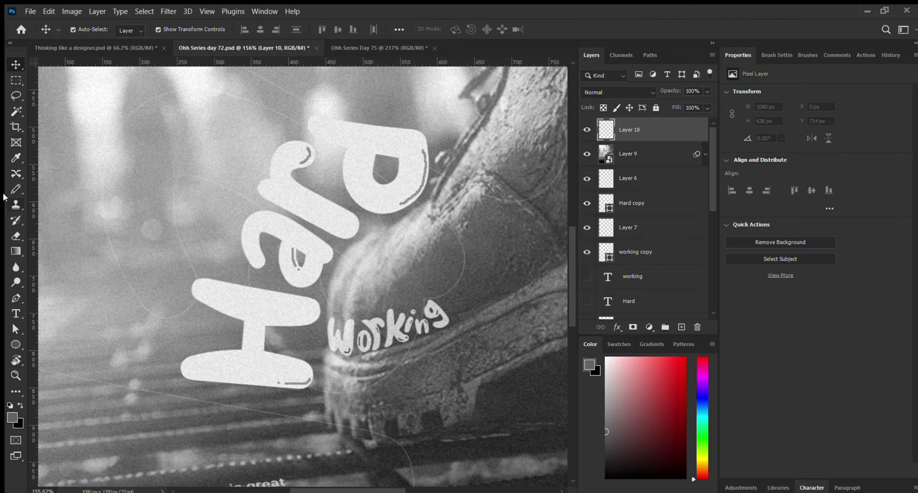
click(17, 187)
click(684, 411)
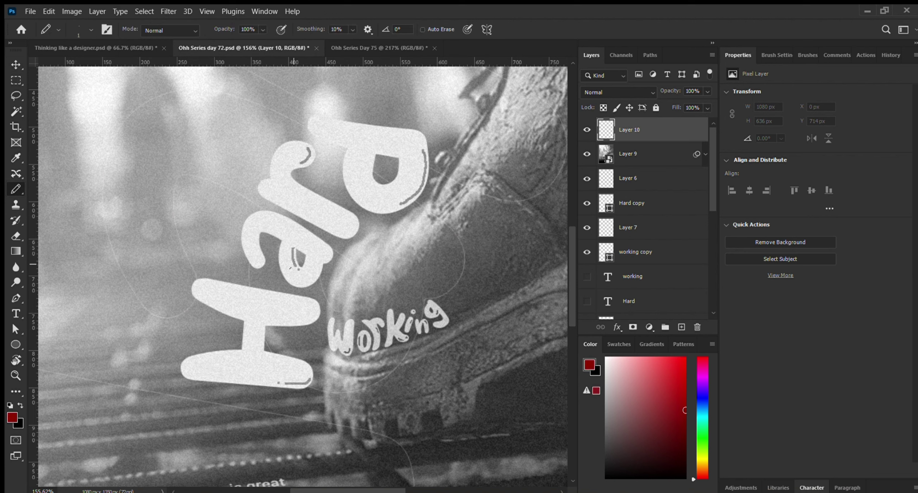
mouse_move(290, 268)
mouse_down()
mouse_move(318, 259)
mouse_move(298, 251)
mouse_up()
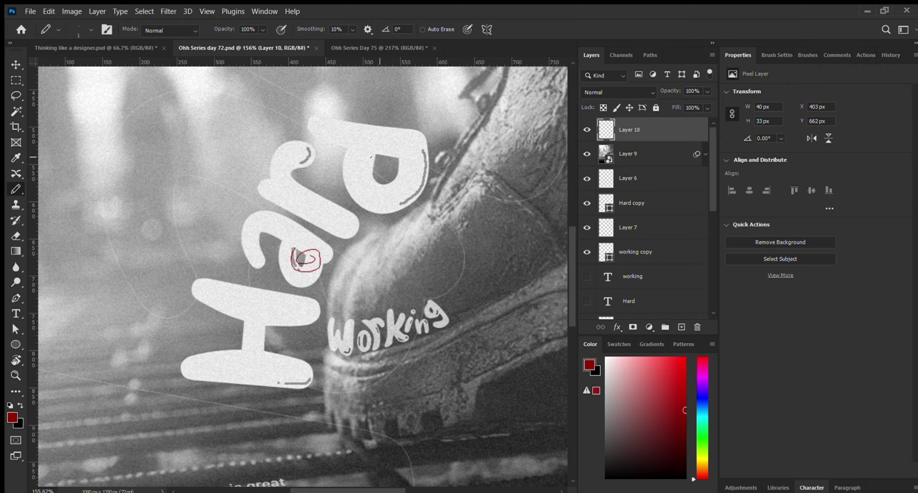
mouse_move(369, 164)
mouse_down()
mouse_move(405, 180)
mouse_move(395, 149)
mouse_move(380, 165)
mouse_up()
Step: Try to paint over the counter of the a in Hard with a 37 px white pencil, and undo it
key(d)
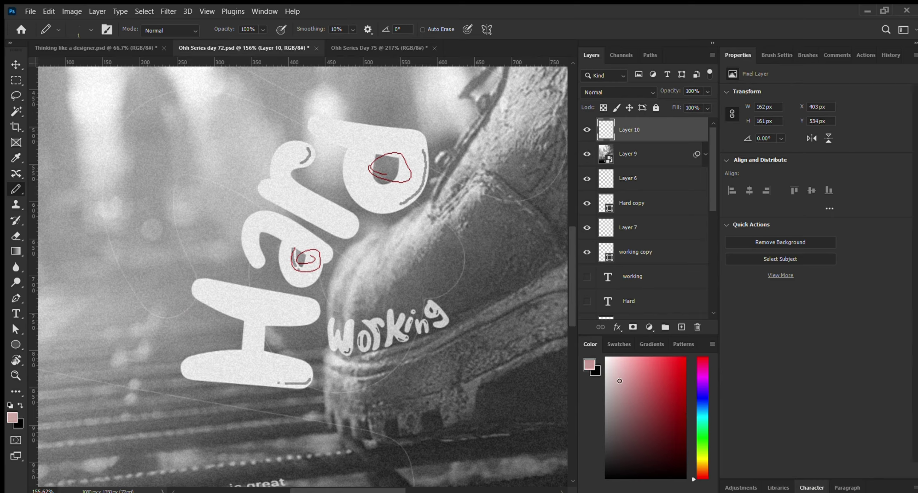
key(x)
drag(364, 316, 398, 315)
mouse_move(307, 262)
mouse_down()
mouse_move(290, 262)
mouse_move(321, 271)
mouse_move(308, 276)
mouse_up()
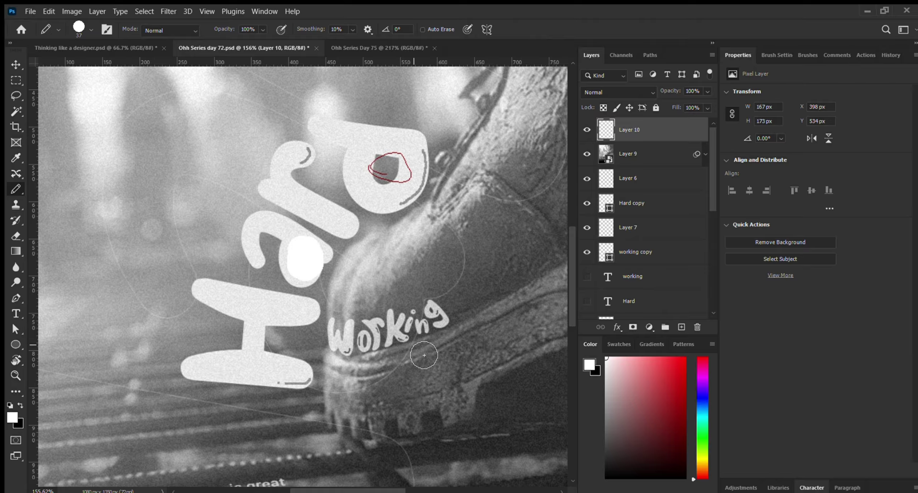
key(ctrl+z)
key(ctrl+z)
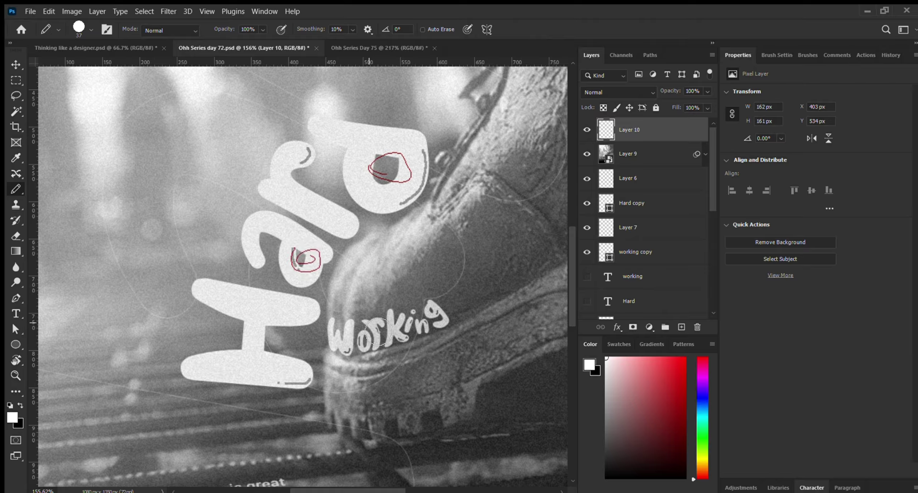
Step: Sketch four nearly horizontal white 1 px pencil lines from the poster's left edge across the Hard lettering and boot
mouse_move(277, 307)
mouse_down()
mouse_move(455, 377)
mouse_move(121, 277)
mouse_up()
scroll(356, 319, down, 5)
scroll(344, 320, up, 2)
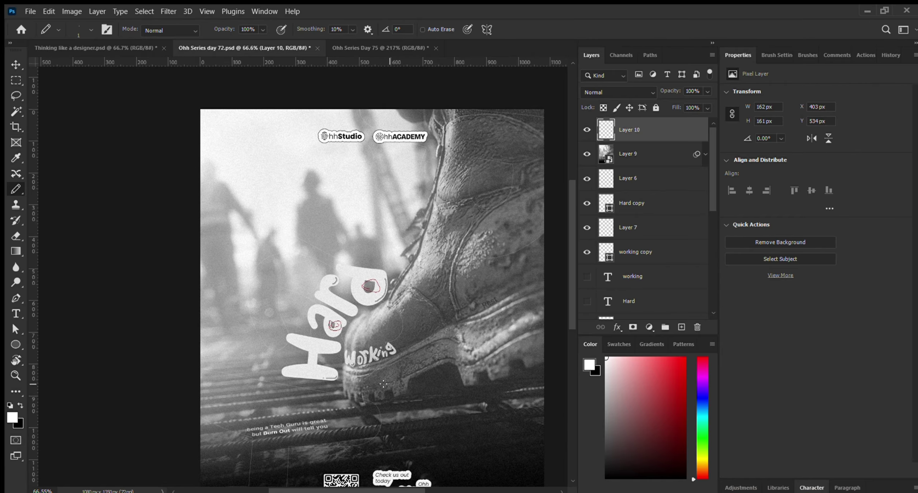
scroll(301, 374, down, 1)
scroll(302, 373, up, 2)
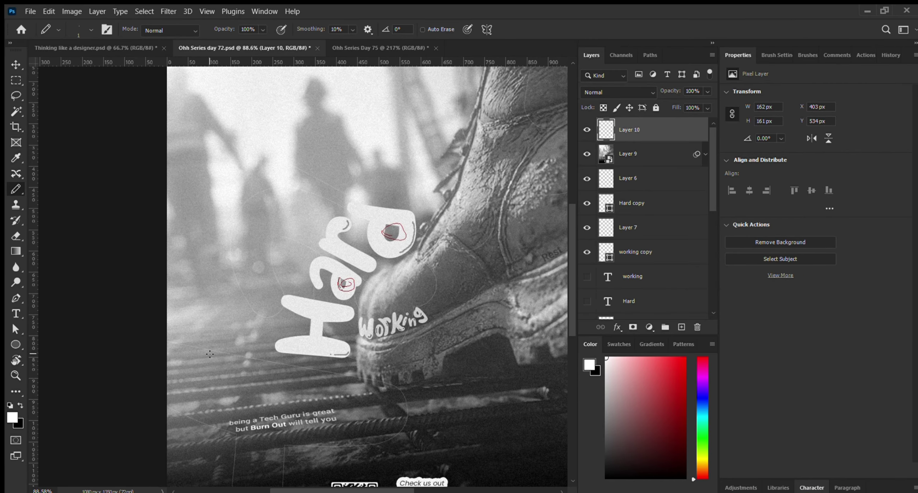
drag(165, 360, 445, 355)
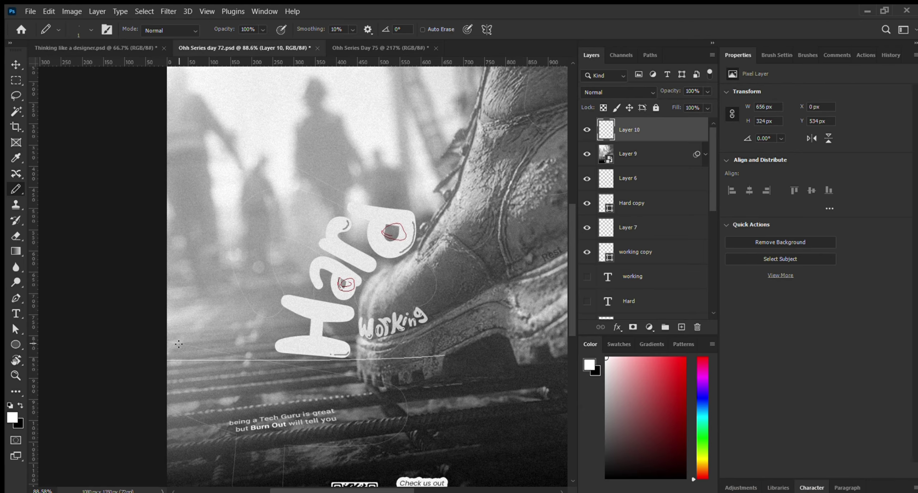
drag(179, 344, 363, 337)
drag(168, 319, 536, 323)
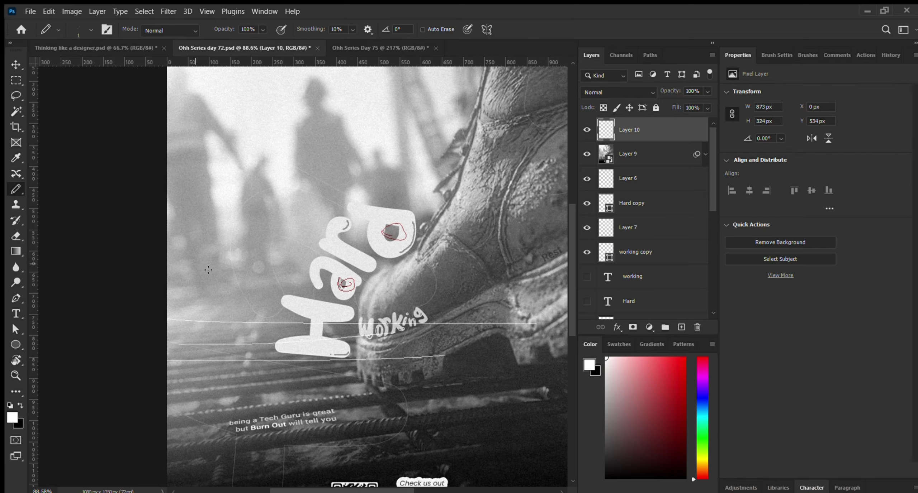
drag(163, 304, 472, 298)
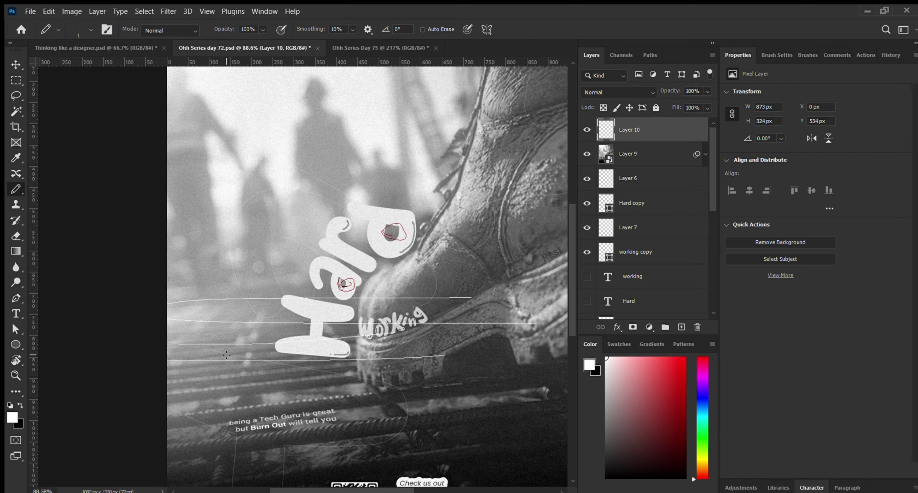
Step: Sketch a slanted line beside the H and further white lines across the poster, following the perspective of the metal bars
drag(275, 278, 208, 488)
mouse_move(344, 360)
mouse_down()
mouse_move(166, 397)
mouse_move(559, 329)
mouse_up()
drag(167, 430, 559, 365)
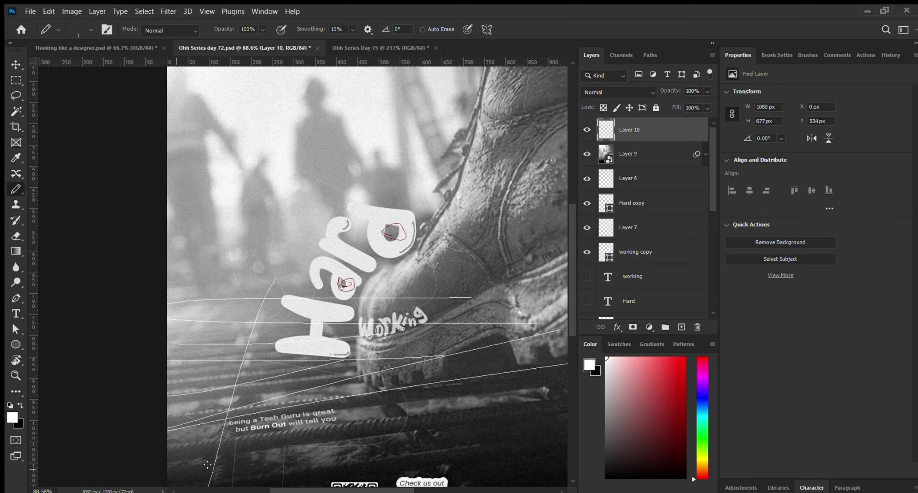
drag(210, 444, 567, 383)
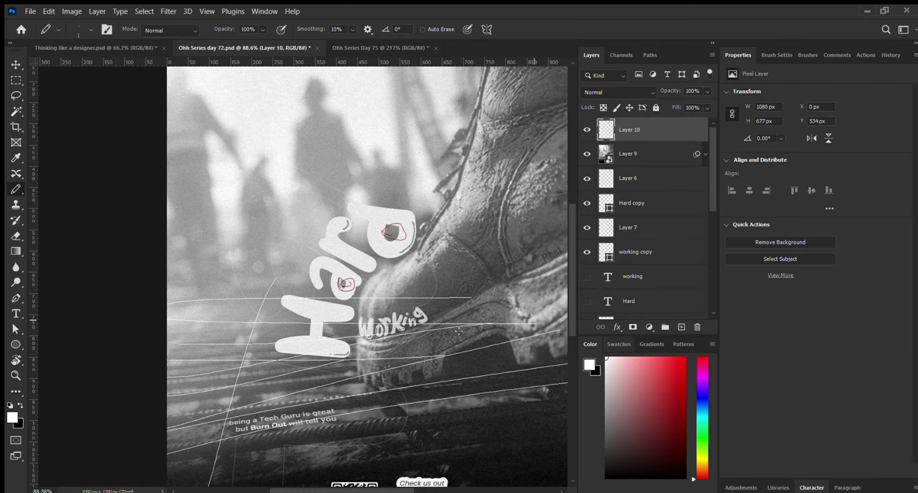
drag(158, 378, 568, 310)
drag(162, 330, 568, 308)
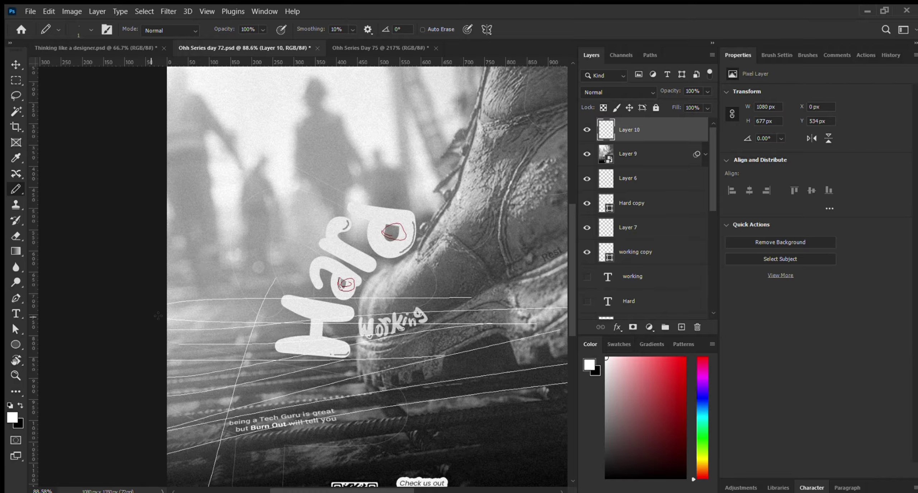
drag(158, 315, 507, 299)
drag(129, 280, 567, 274)
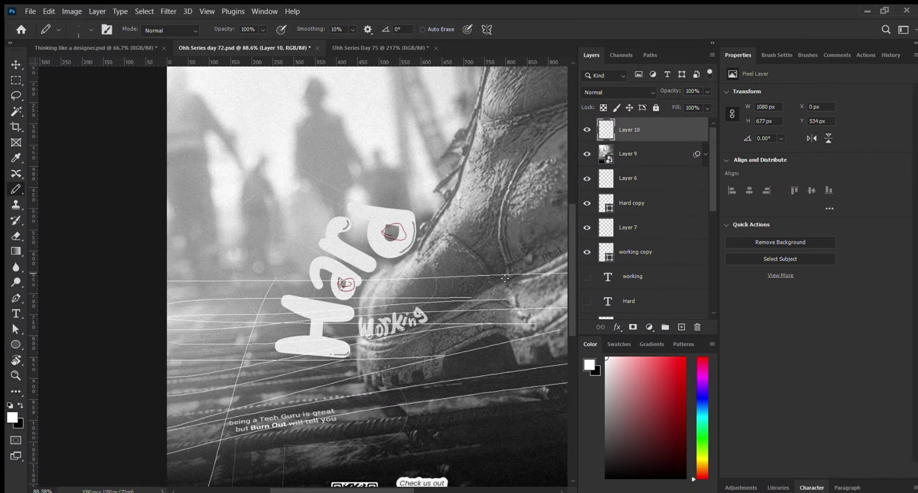
Step: Sketch several slanted, curved white lines running down across the horizontal ones to form a perspective grid over the ground
scroll(387, 316, down, 3)
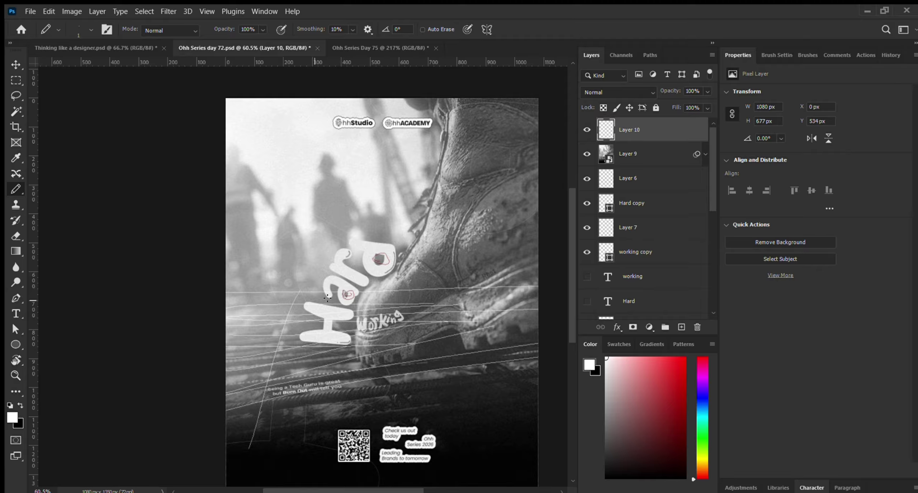
drag(293, 283, 226, 455)
drag(262, 277, 119, 432)
mouse_move(316, 284)
mouse_down()
mouse_move(279, 472)
mouse_move(266, 490)
mouse_up()
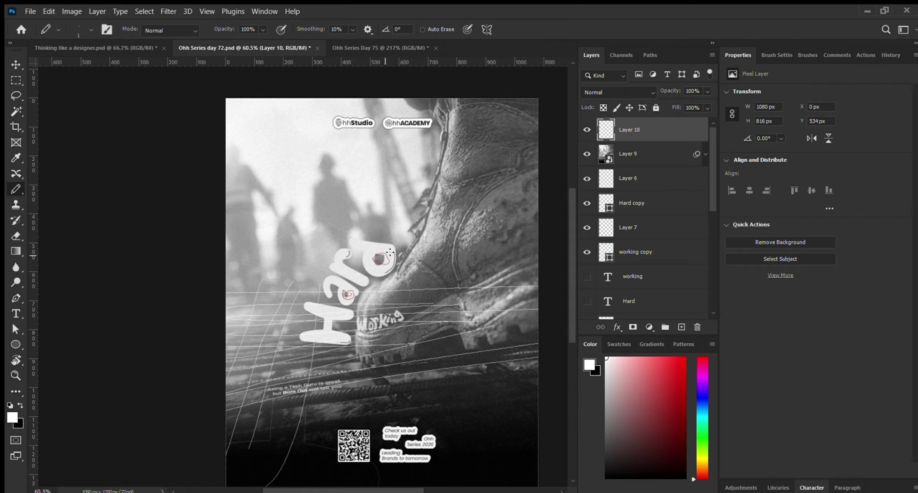
drag(390, 248, 283, 488)
drag(304, 342, 252, 487)
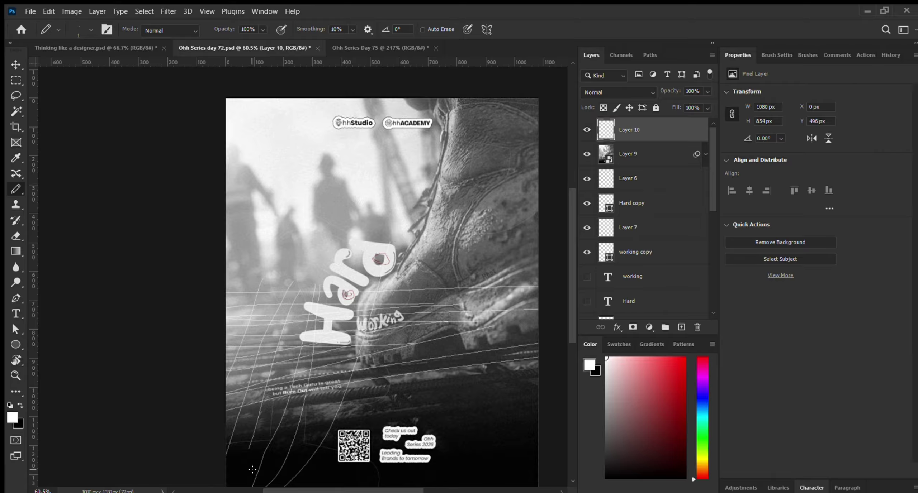
Step: Undo all the white perspective grid lines, keeping only the two red circles
key(ctrl+z)
key(ctrl+z)
key(ctrl+z)
key(ctrl+z)
key(ctrl+z)
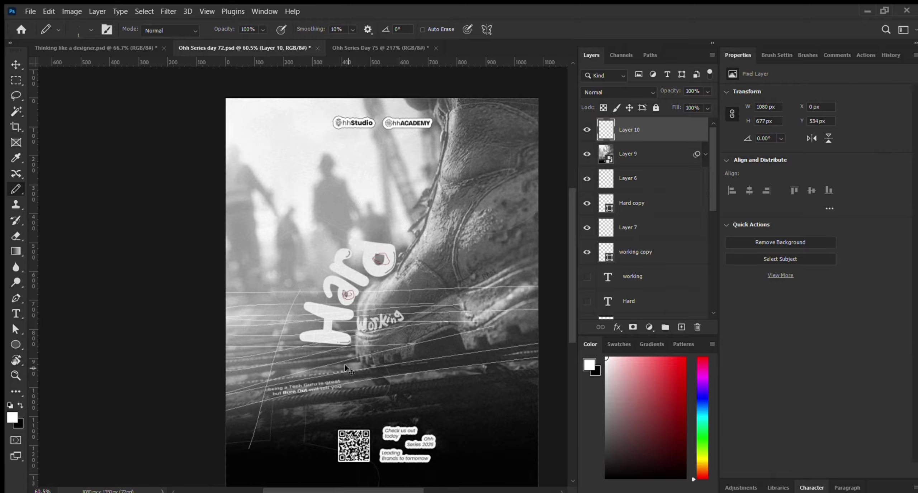
key(ctrl+z)
key(ctrl+z)
key(ctrl+z)
key(ctrl+z)
key(ctrl+z)
key(ctrl+z)
key(ctrl+z)
key(ctrl+z)
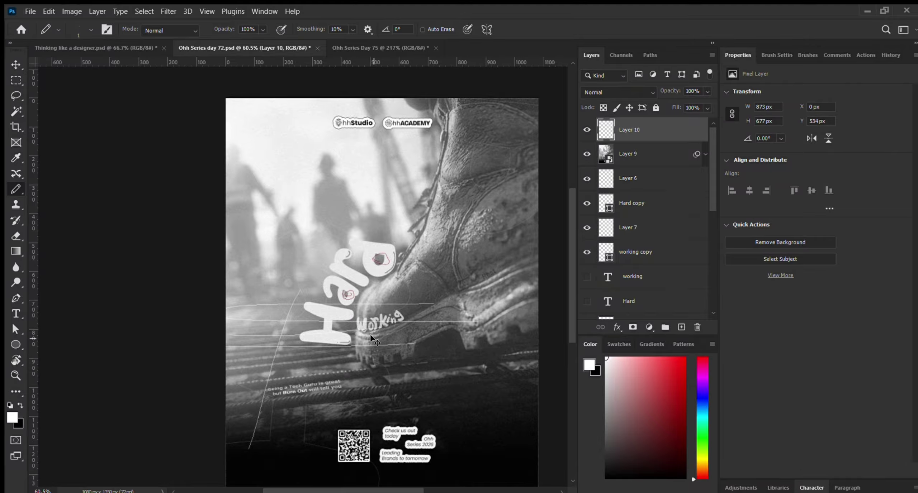
key(ctrl+z)
key(ctrl+z)
key(ctrl+z)
key(ctrl+z)
key(ctrl+z)
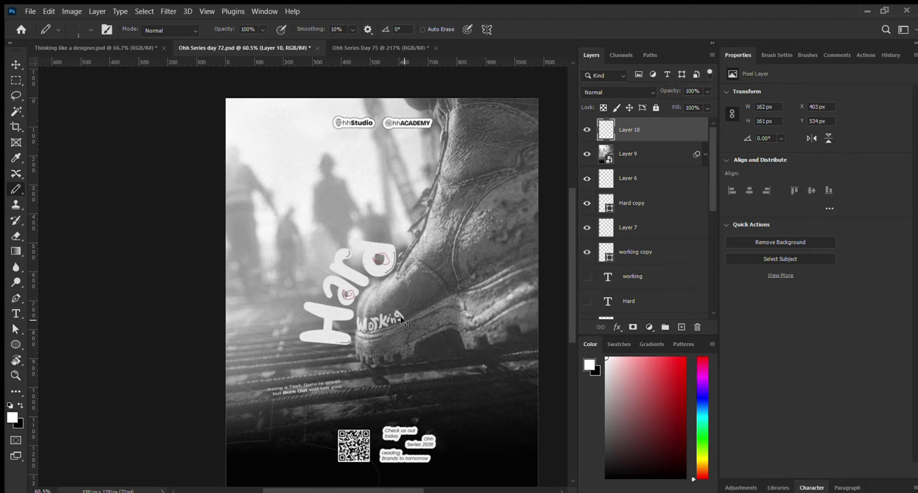
scroll(384, 283, up, 5)
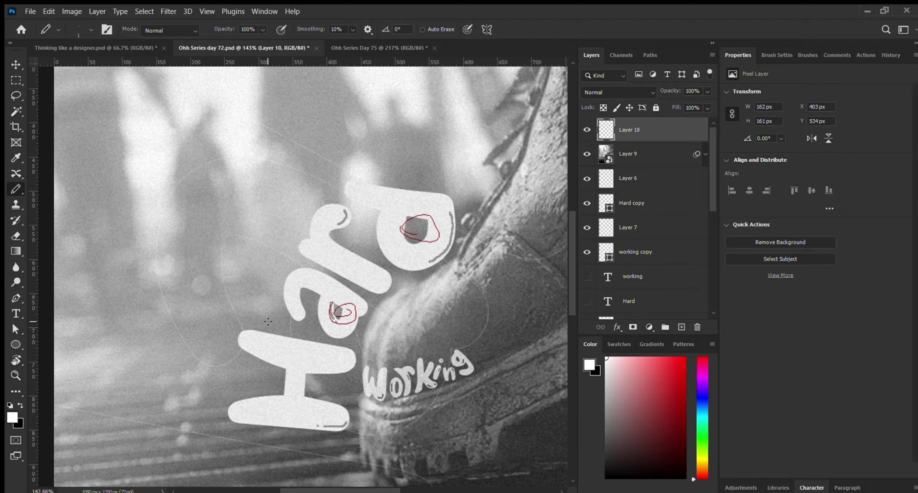
mouse_move(268, 322)
mouse_down()
mouse_move(232, 407)
mouse_move(304, 447)
mouse_move(359, 389)
mouse_move(355, 364)
mouse_move(311, 329)
mouse_up()
key(ctrl+z)
Step: Hide Layer 9 and select the Hard copy shape layer
key(v)
click(586, 154)
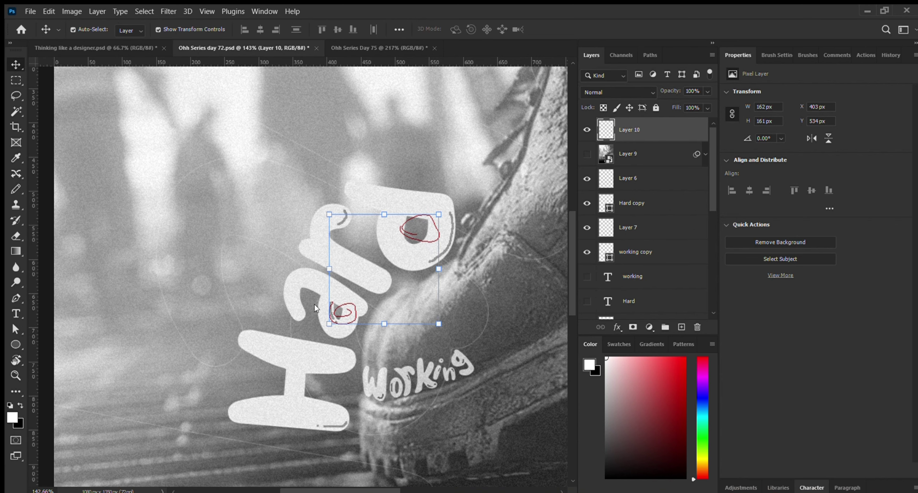
click(292, 346)
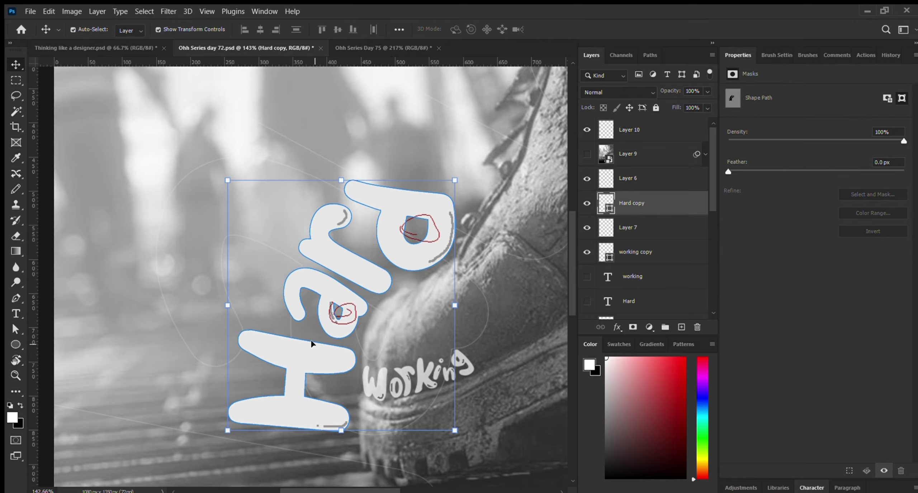
key(ctrl)
click(644, 275)
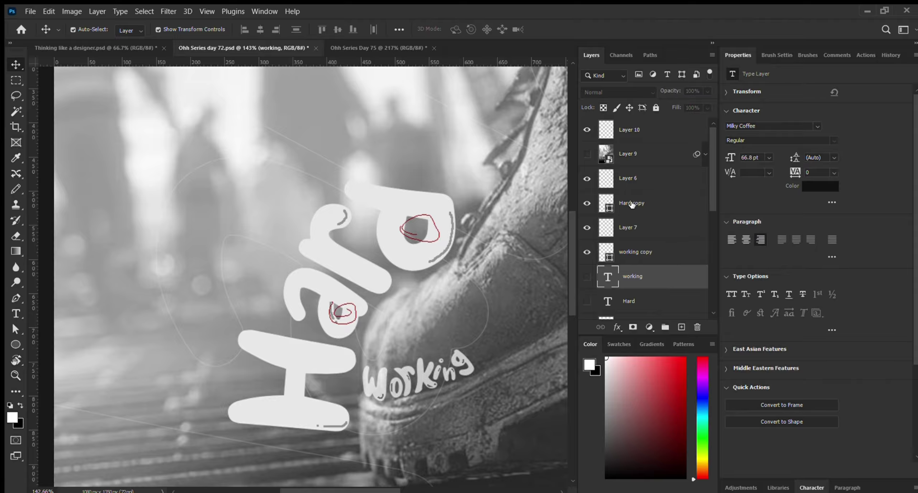
click(602, 214)
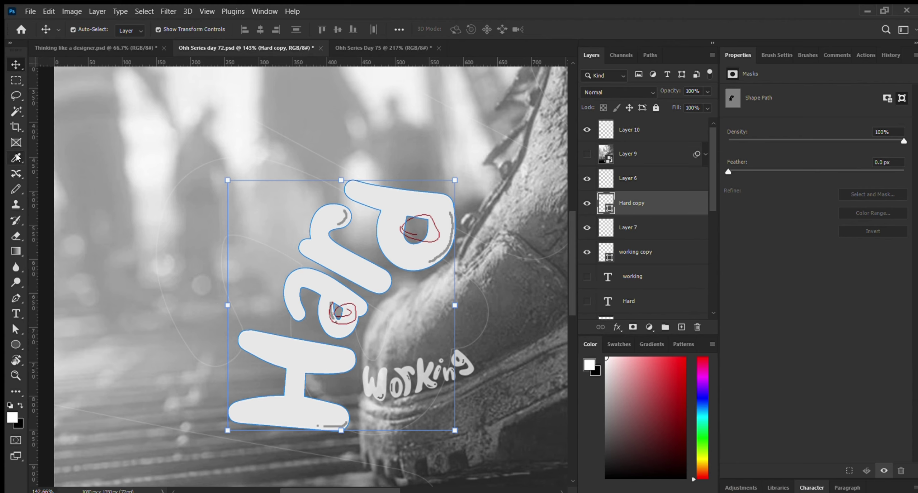
Step: Select the H path of the Hard shape, try moving it aside with Free Transform, and return it to its original position
click(16, 189)
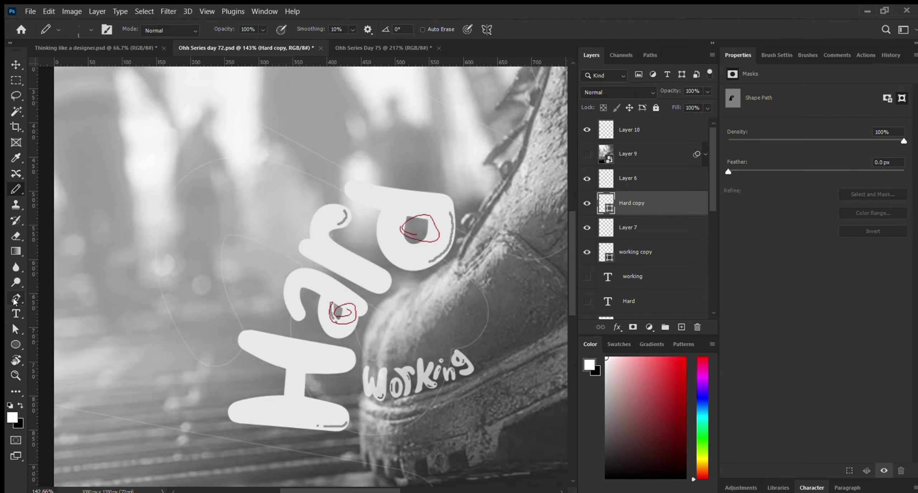
click(15, 329)
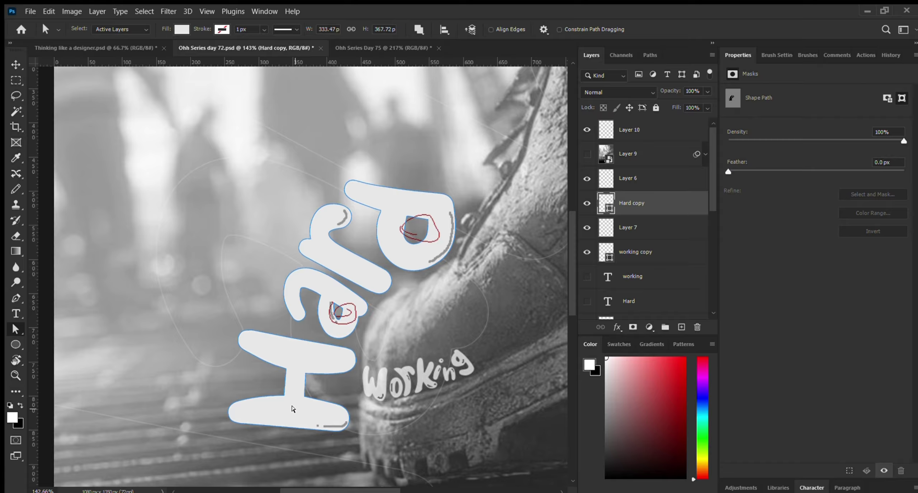
click(291, 400)
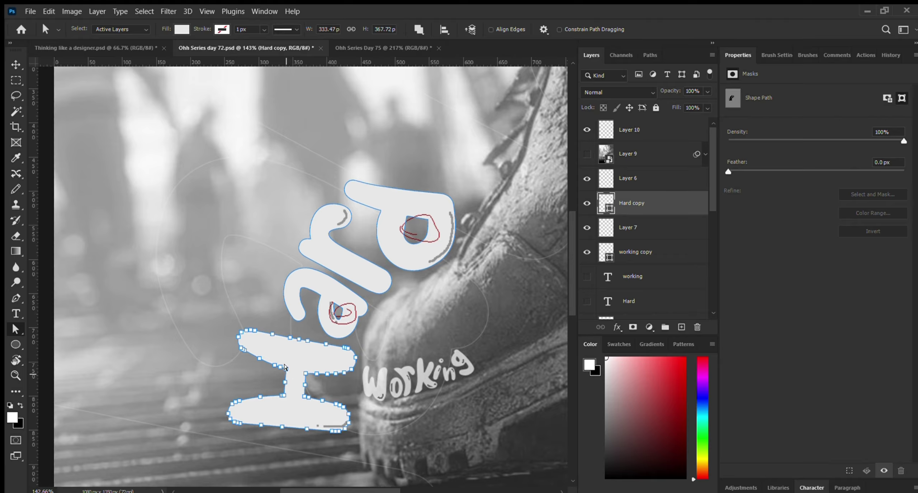
drag(292, 351, 221, 366)
key(ctrl+t)
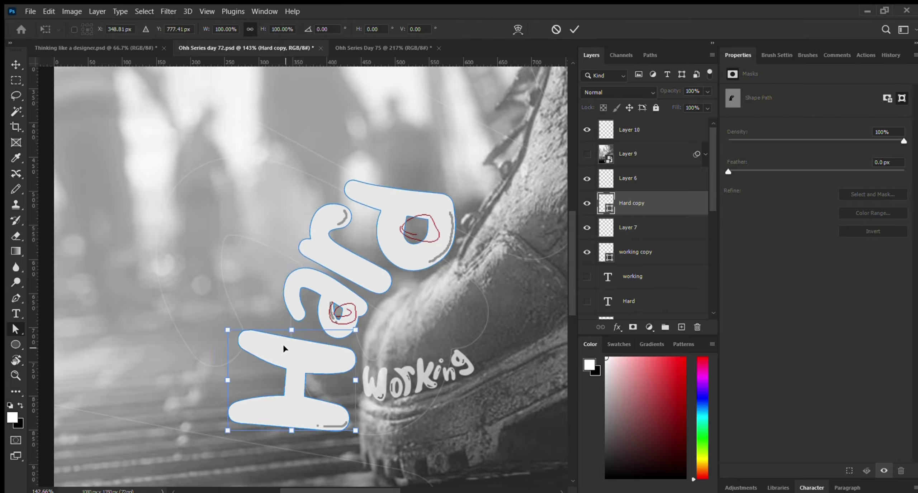
drag(282, 346, 181, 352)
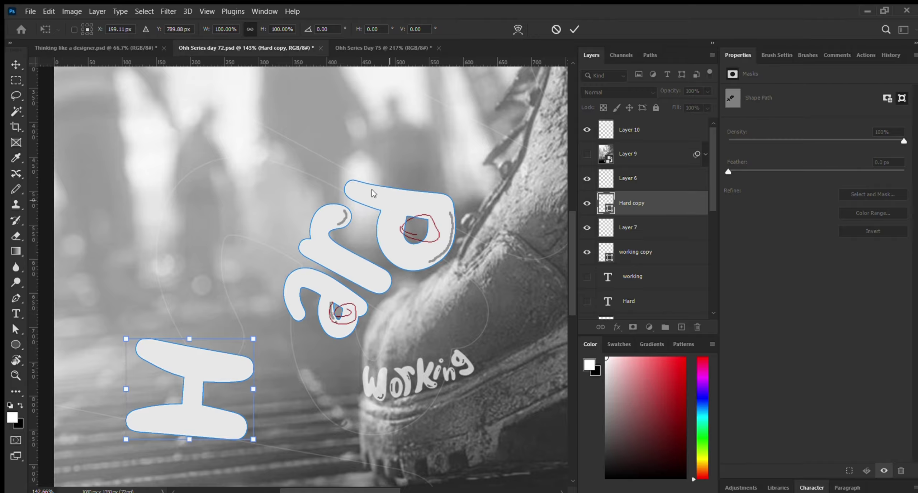
drag(247, 344, 348, 335)
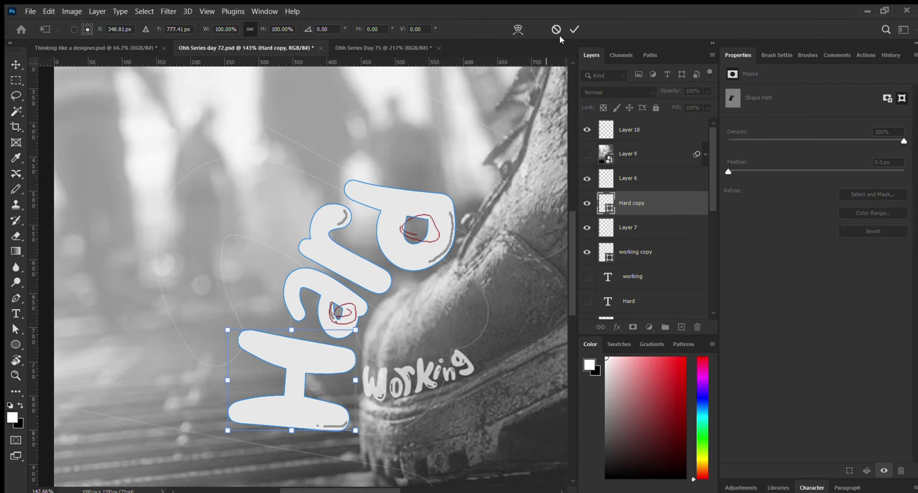
click(575, 29)
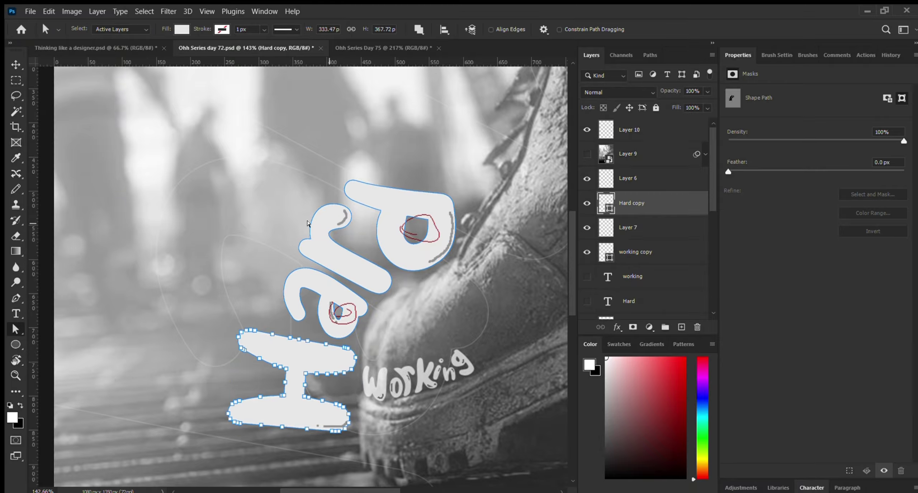
scroll(222, 208, down, 2)
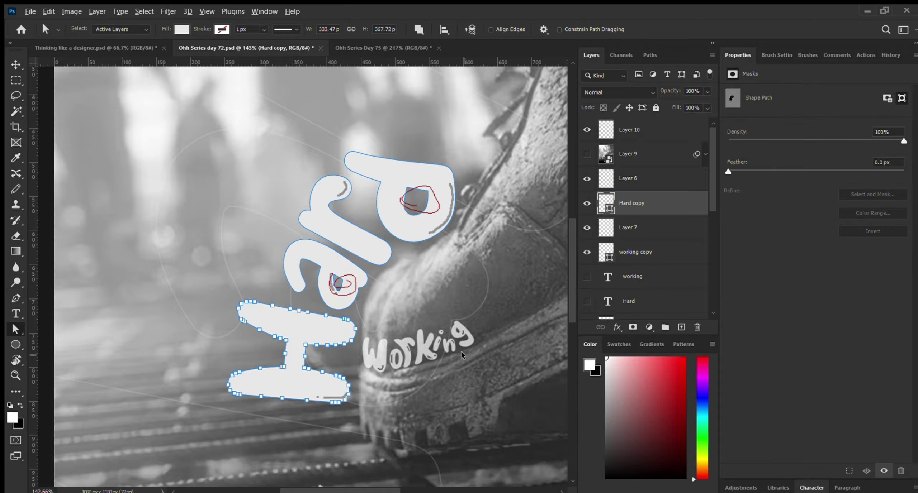
scroll(463, 346, up, 3)
scroll(463, 346, up, 3)
scroll(343, 282, down, 4)
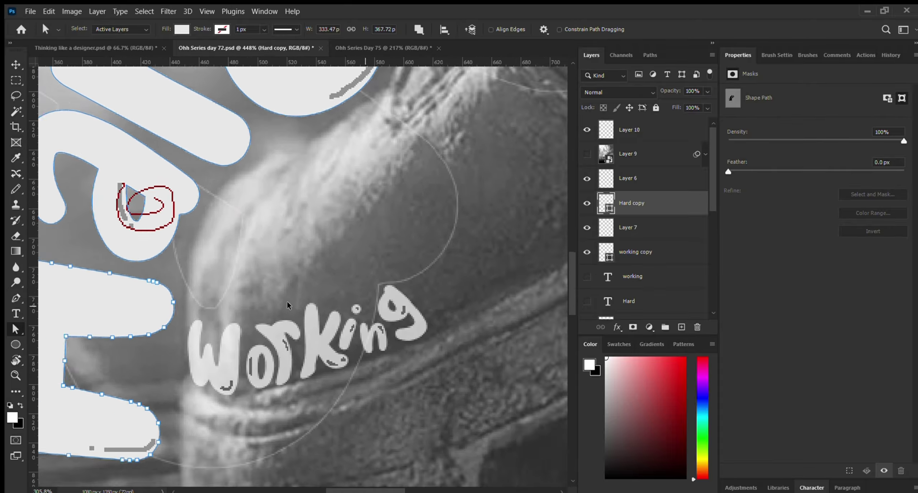
Step: Examine how the Hard and Working lettering sits around the toe of the boot, at full-poster and close-up scale
scroll(343, 282, down, 6)
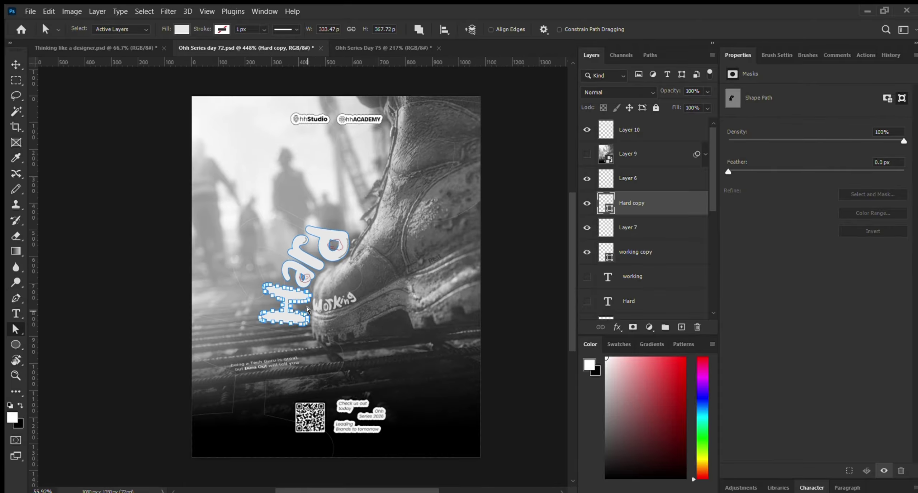
scroll(323, 303, up, 2)
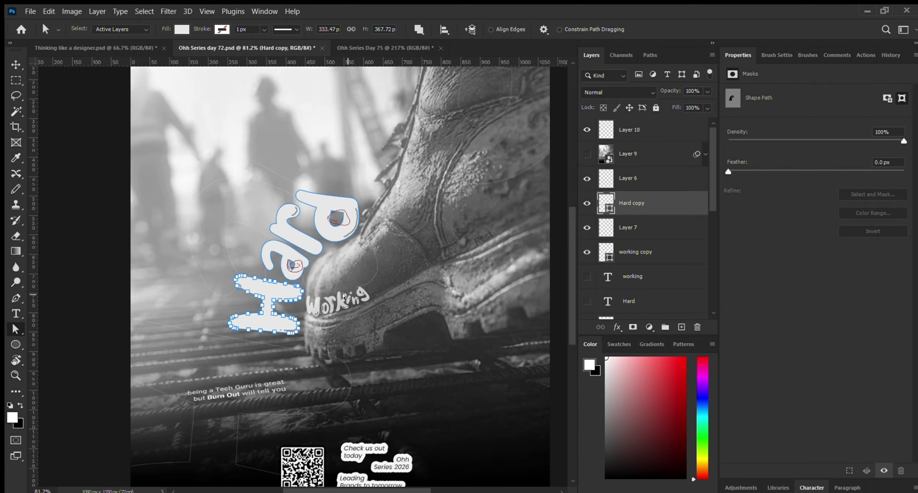
scroll(343, 296, up, 3)
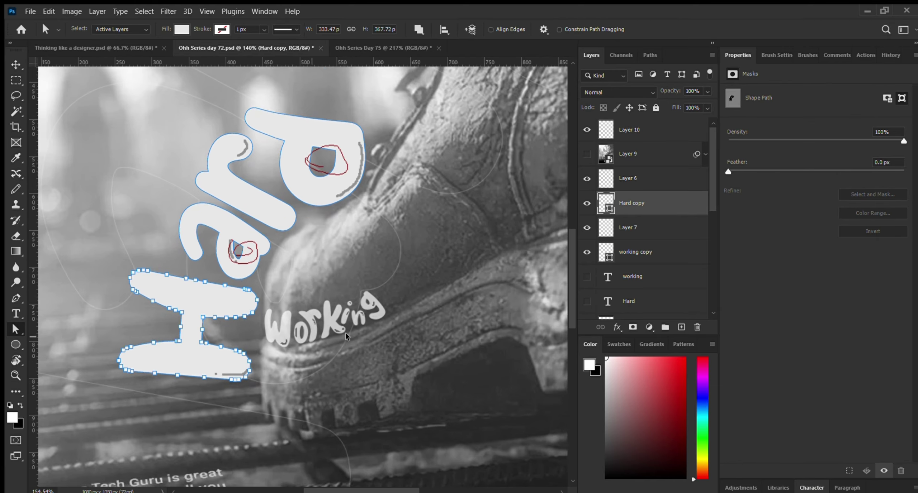
scroll(346, 336, up, 3)
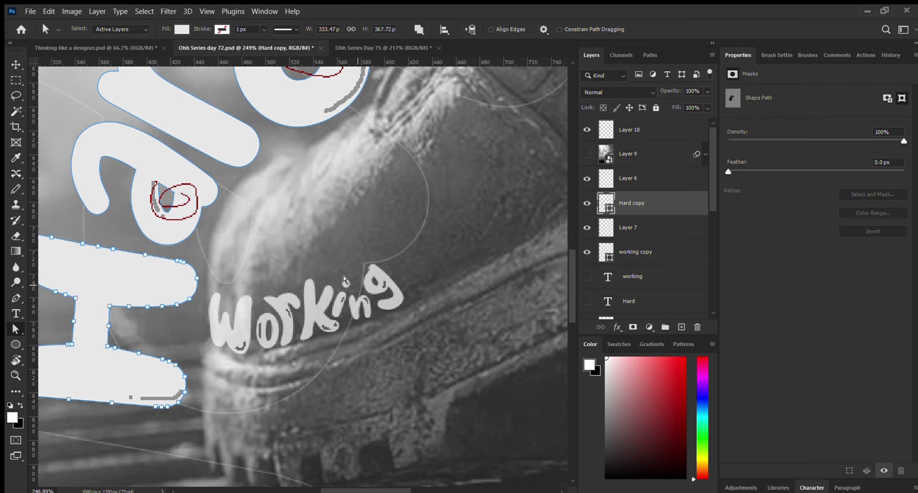
scroll(265, 274, down, 5)
scroll(260, 274, up, 2)
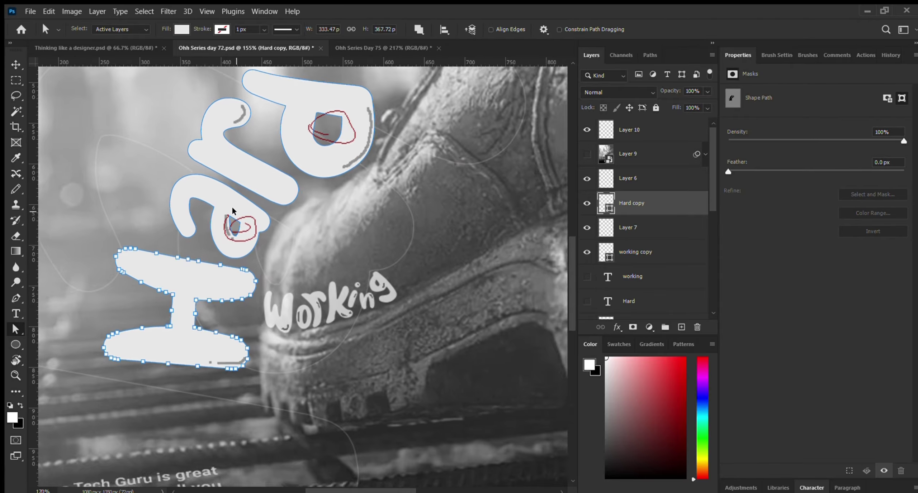
Step: Select the faint oversized Hard copy 2 outline to inspect its shape, deselect it, and review the poster's overall composition
key(v)
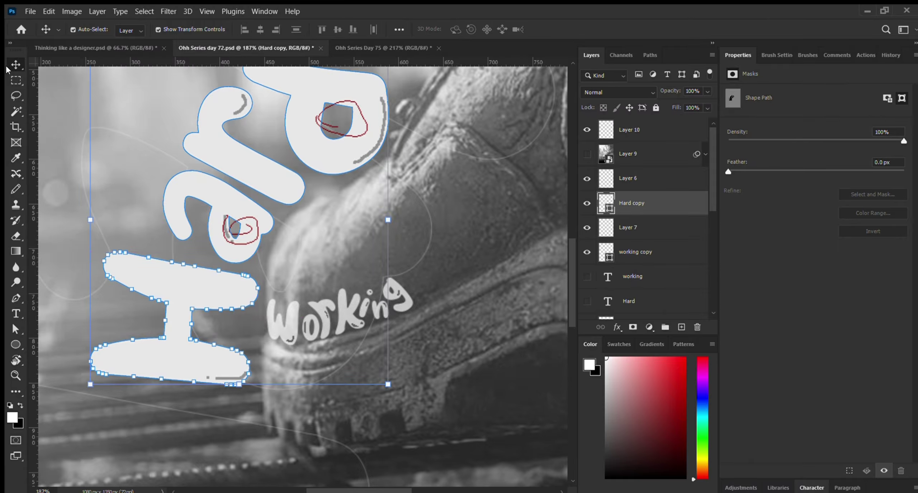
click(51, 92)
scroll(345, 211, down, 5)
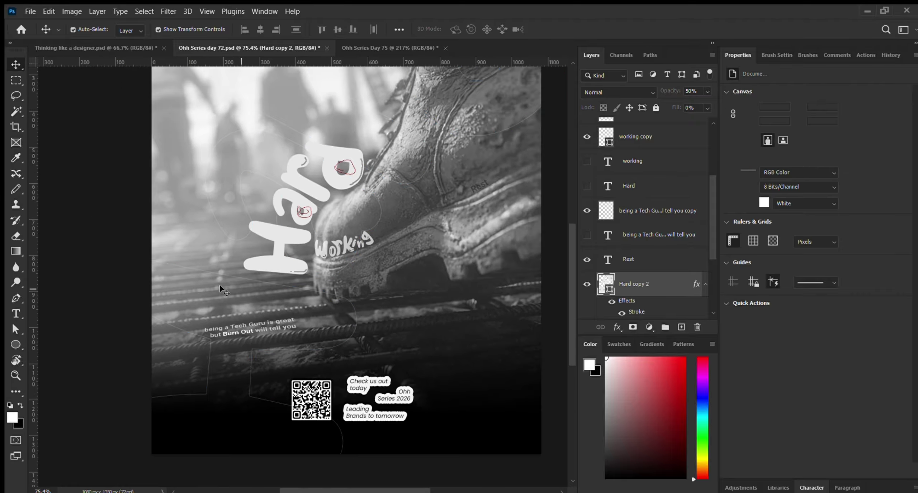
click(190, 293)
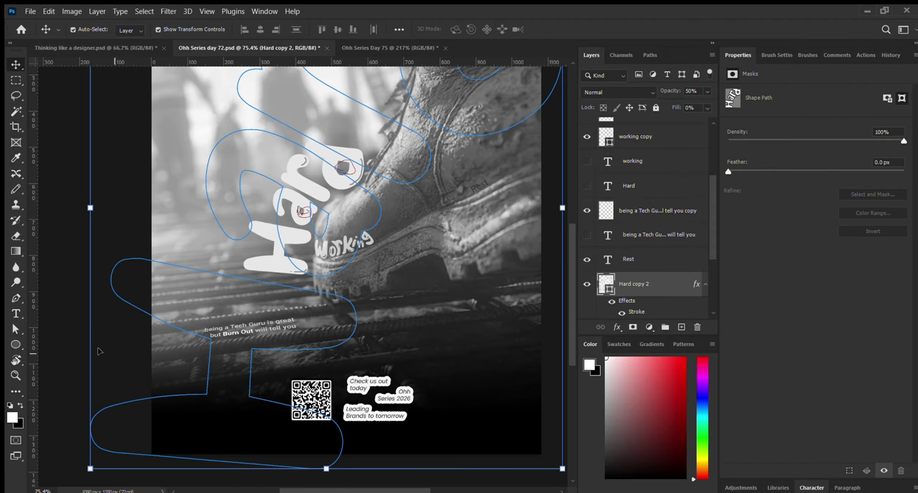
click(62, 336)
scroll(256, 416, up, 3)
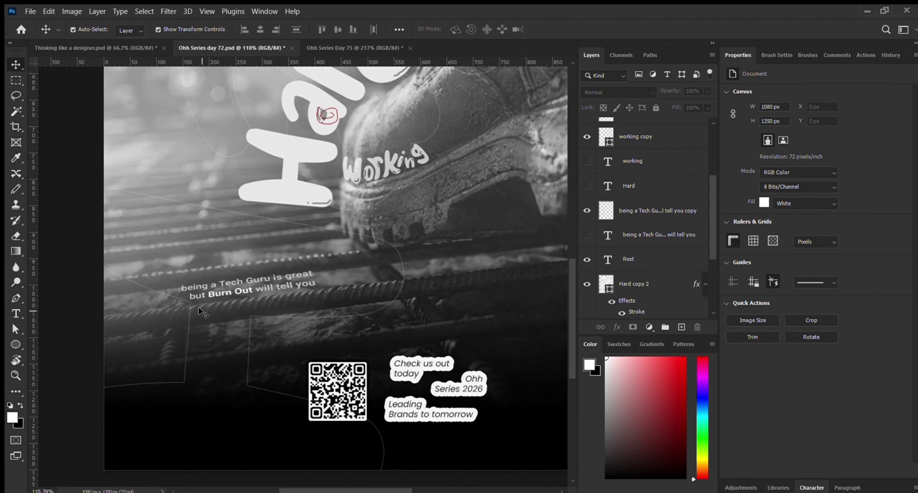
scroll(200, 309, down, 5)
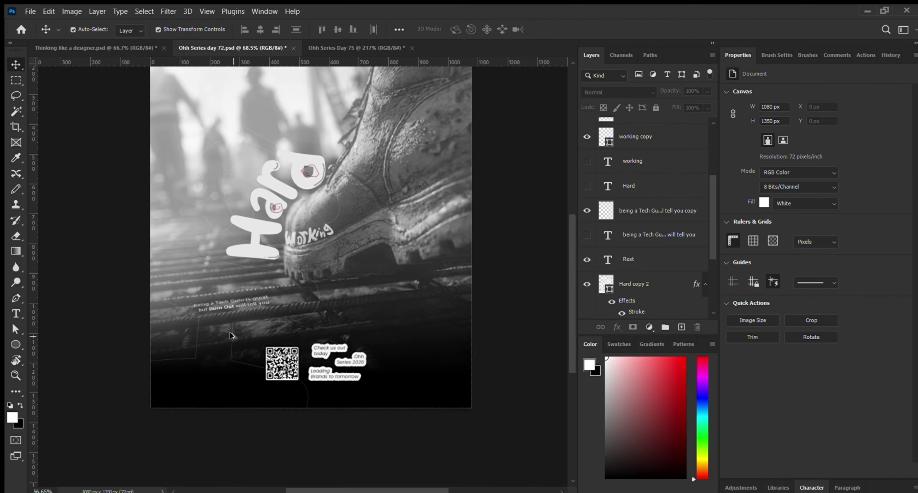
scroll(275, 132, up, 3)
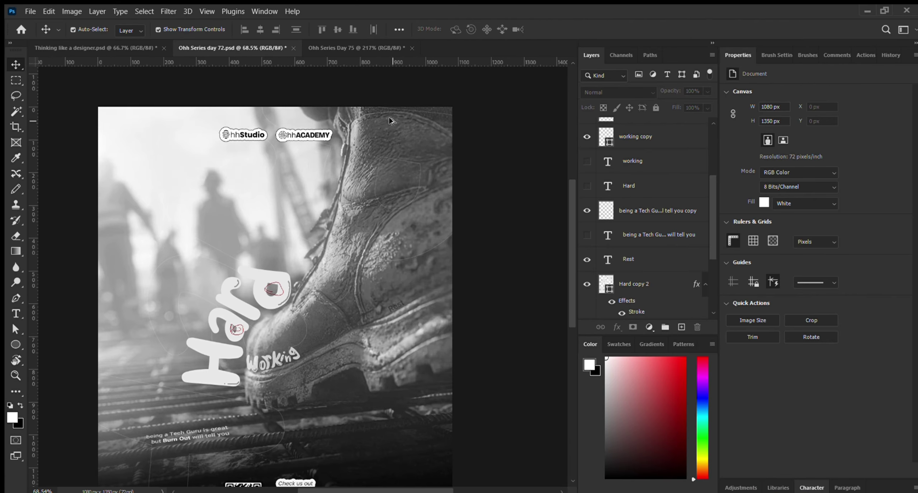
scroll(294, 149, down, 3)
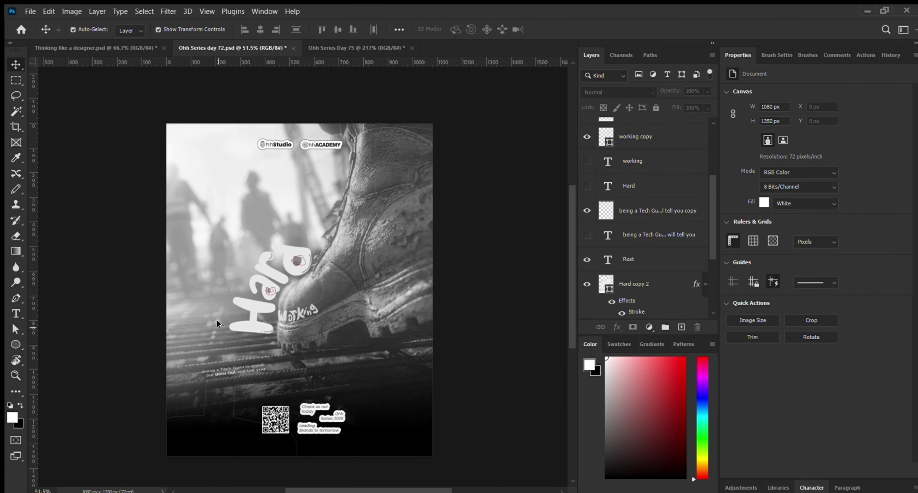
Step: Try a custom warp on the W path of the working copy shape, stretching the letter across the neighbouring o
scroll(326, 252, up, 3)
scroll(347, 268, up, 5)
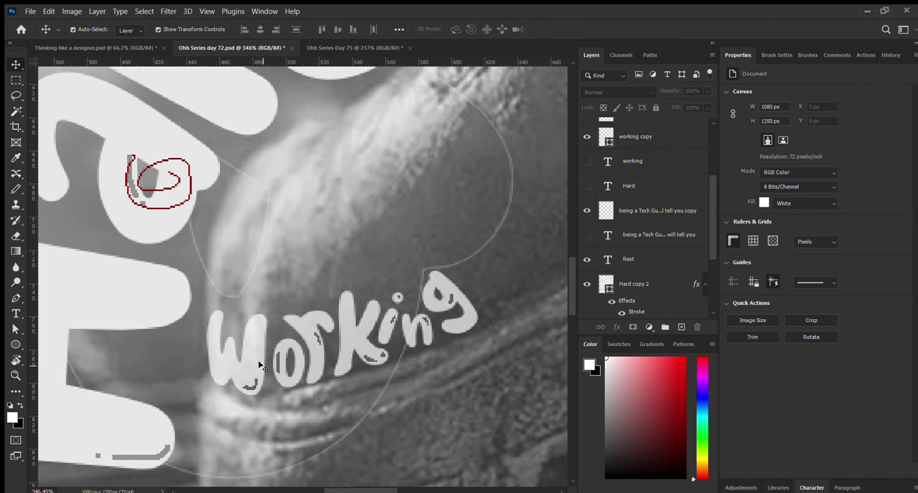
click(256, 359)
key(a)
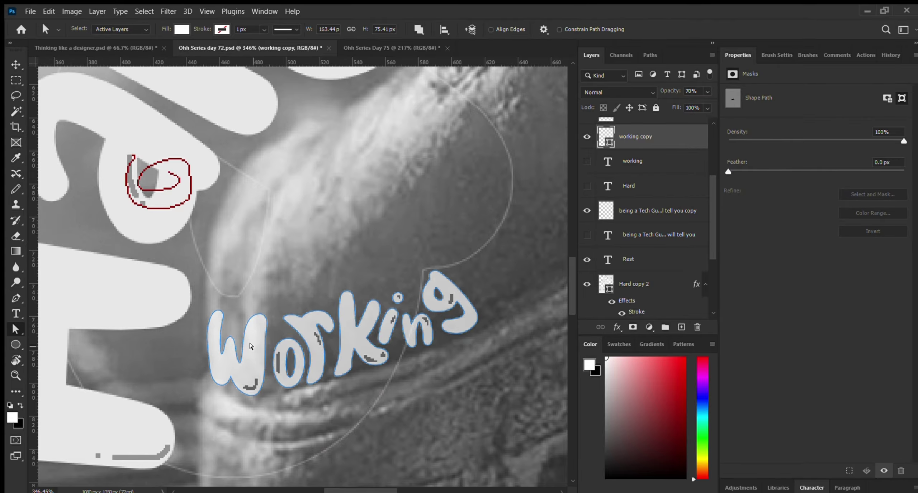
click(251, 334)
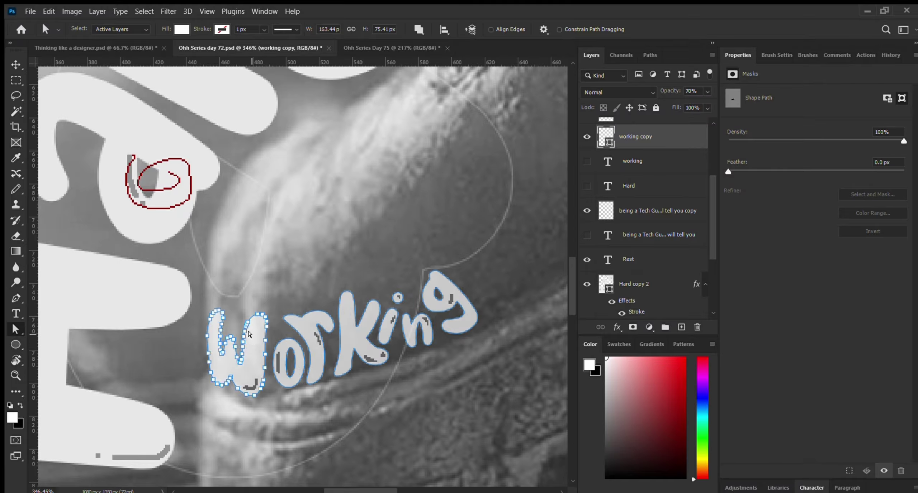
key(ctrl+t)
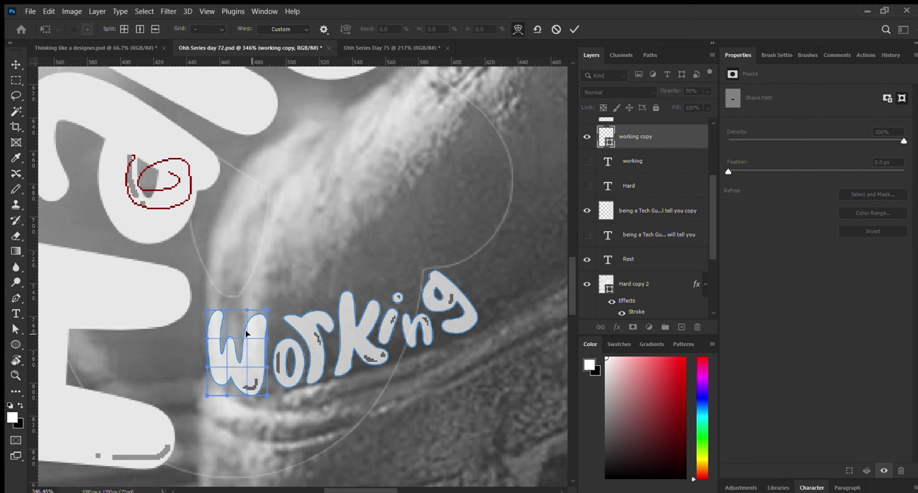
drag(246, 332, 182, 332)
mouse_move(223, 354)
mouse_down()
mouse_move(238, 348)
mouse_move(225, 339)
mouse_move(233, 328)
mouse_move(251, 336)
mouse_move(219, 346)
mouse_move(251, 353)
mouse_up()
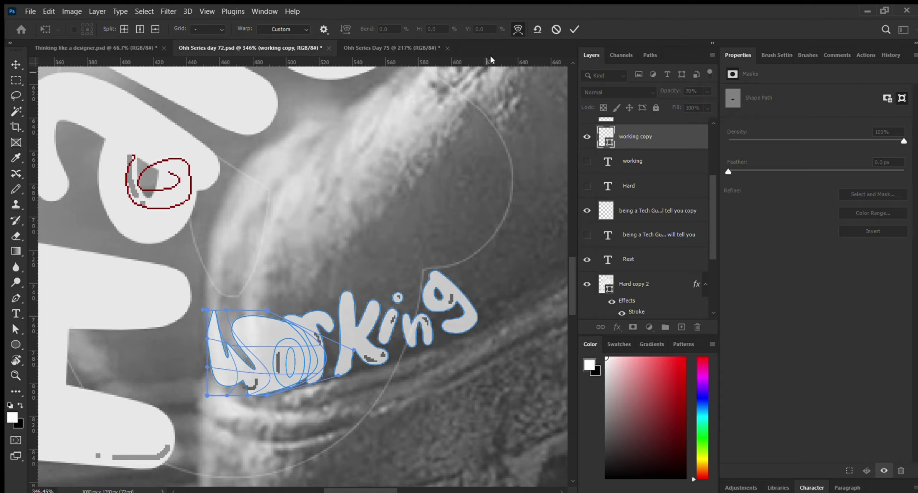
click(574, 29)
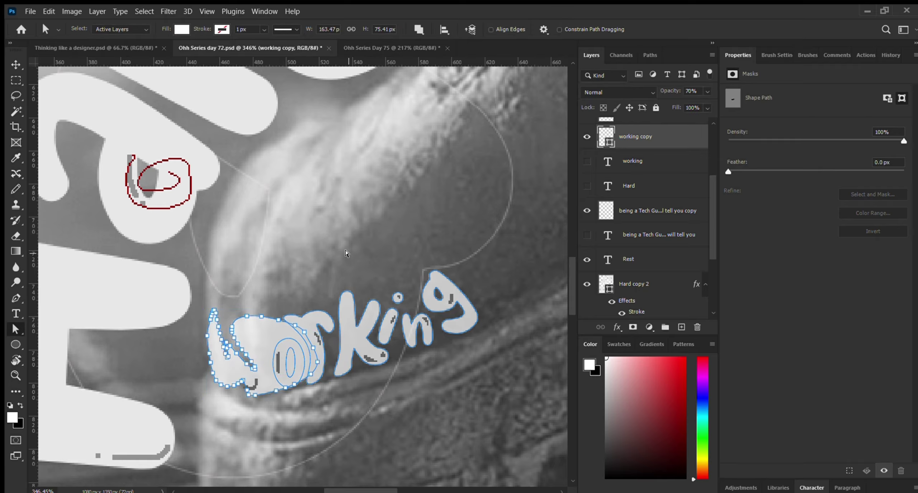
click(346, 253)
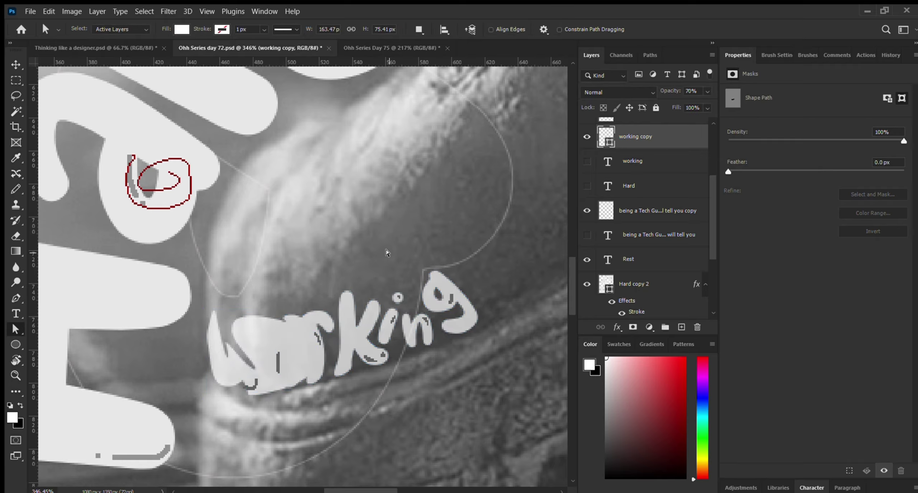
click(271, 337)
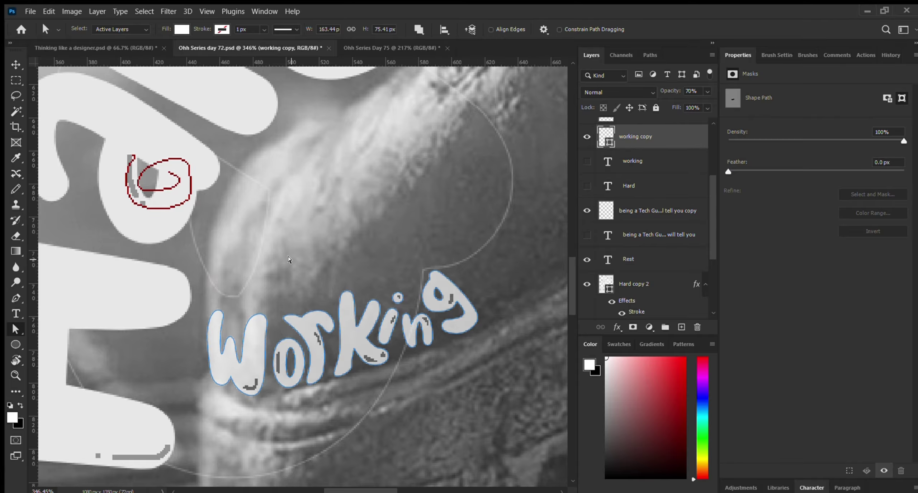
Step: Examine the grey accent strokes on the H and on the Working letters, and compare them across the whole poster
scroll(288, 259, down, 3)
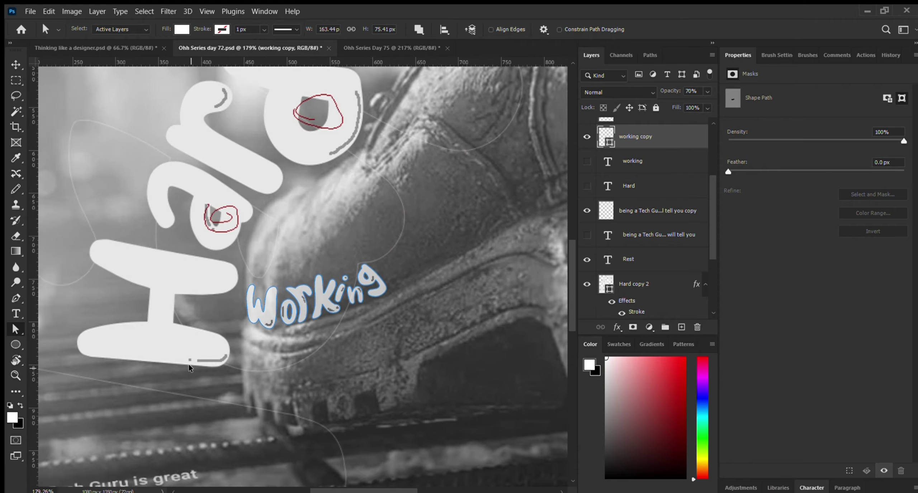
scroll(198, 344, up, 3)
scroll(189, 371, up, 2)
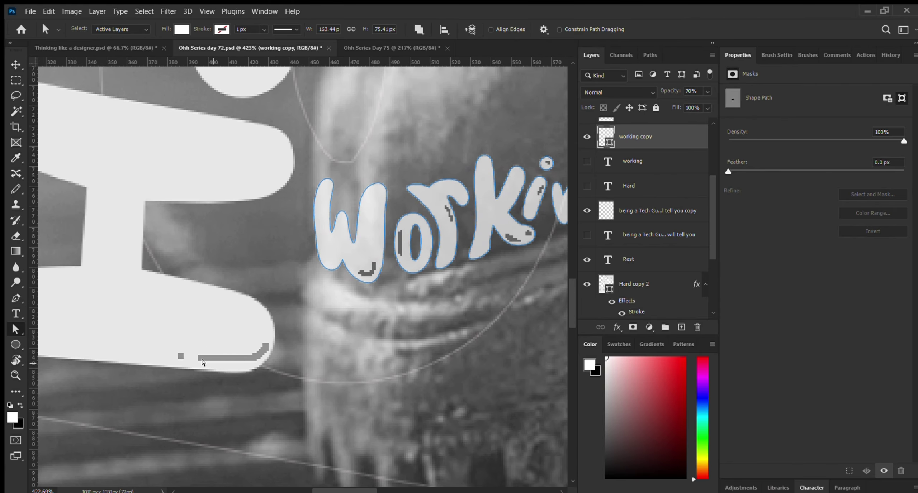
scroll(379, 287, up, 1)
scroll(379, 287, down, 2)
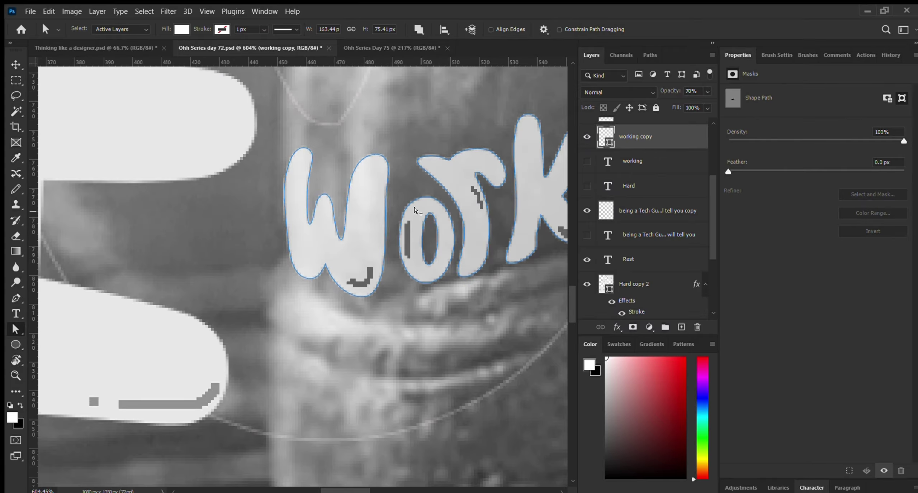
scroll(229, 353, up, 2)
scroll(229, 353, down, 3)
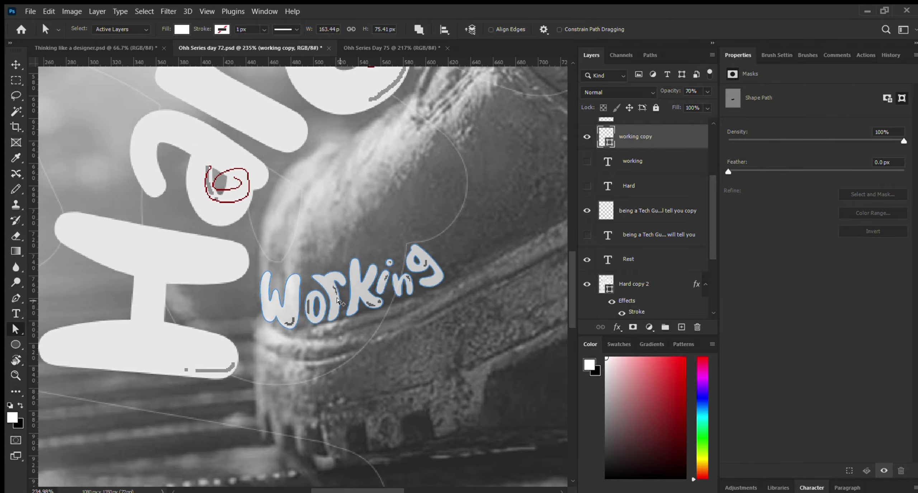
scroll(138, 271, down, 2)
scroll(138, 271, down, 4)
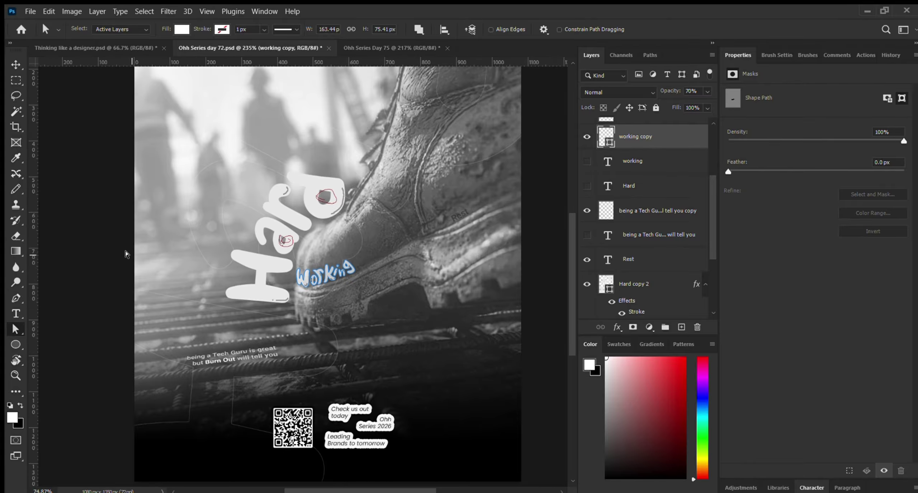
scroll(341, 167, up, 2)
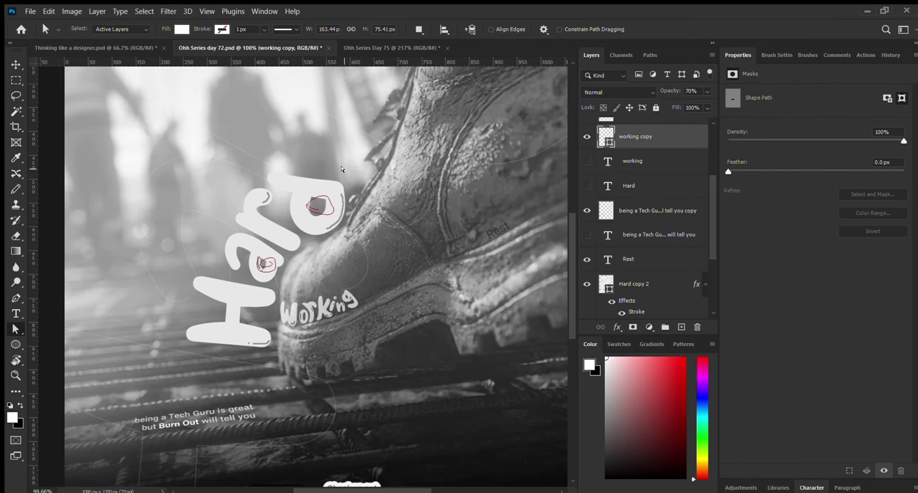
Step: Hide Layer 10, which holds the red circles around the counters of the Hard lettering
scroll(635, 143, up, 3)
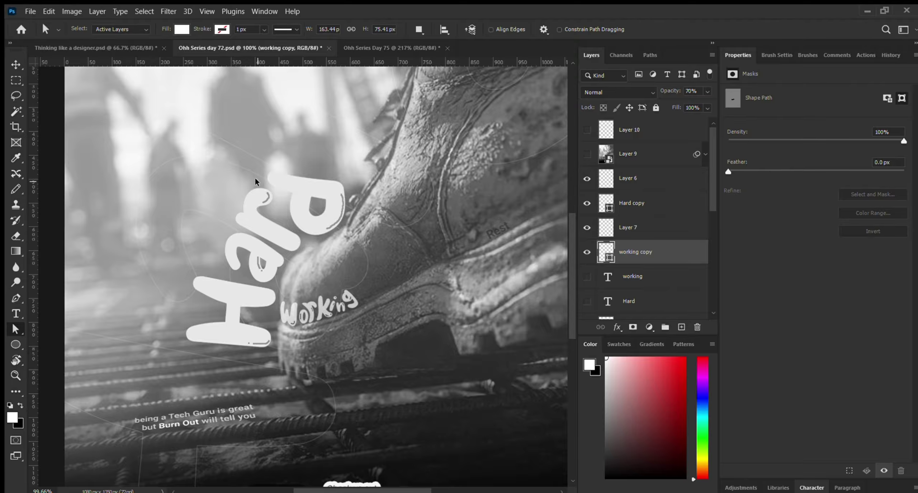
scroll(254, 182, up, 3)
scroll(269, 202, up, 2)
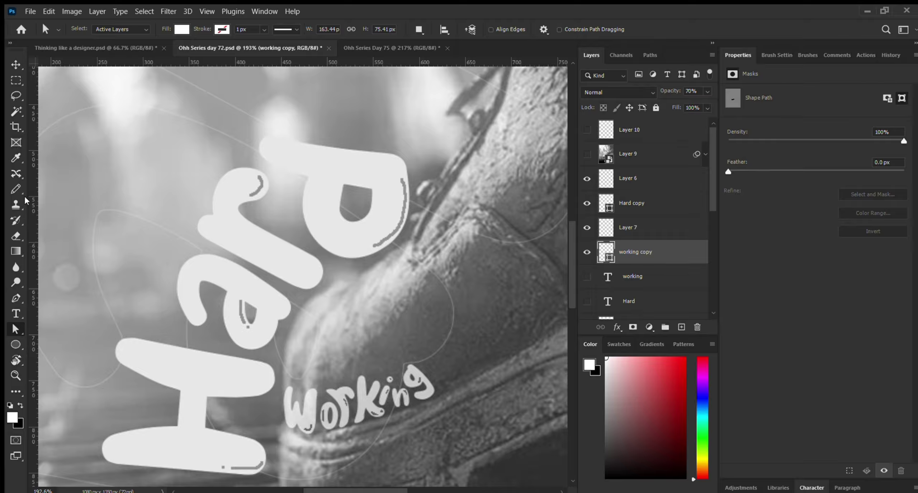
Step: Draw a three-point curve about 48 px wide with the Pen tool over the a of Hard, using a 17.25 px stroke
click(15, 189)
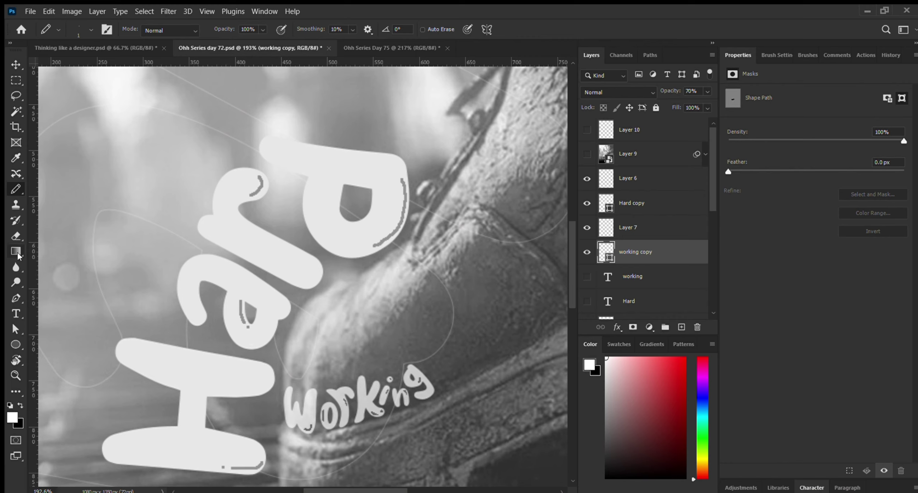
click(13, 300)
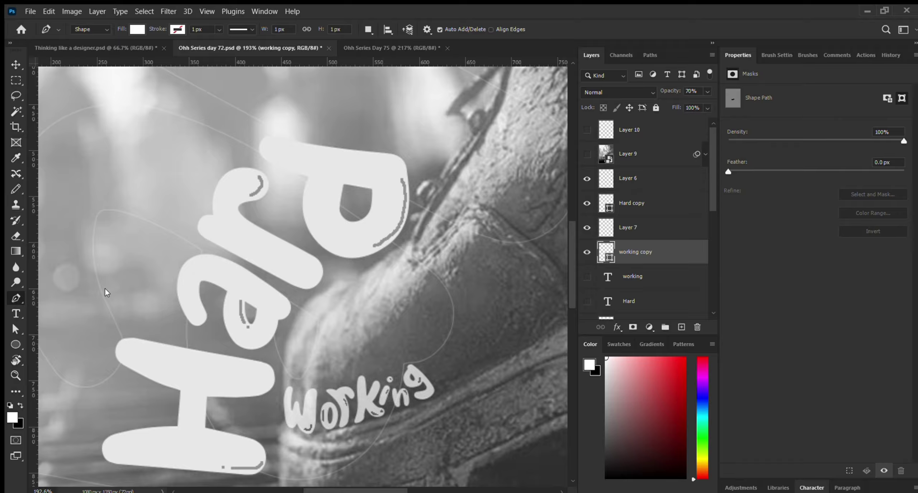
click(190, 280)
drag(209, 271, 217, 281)
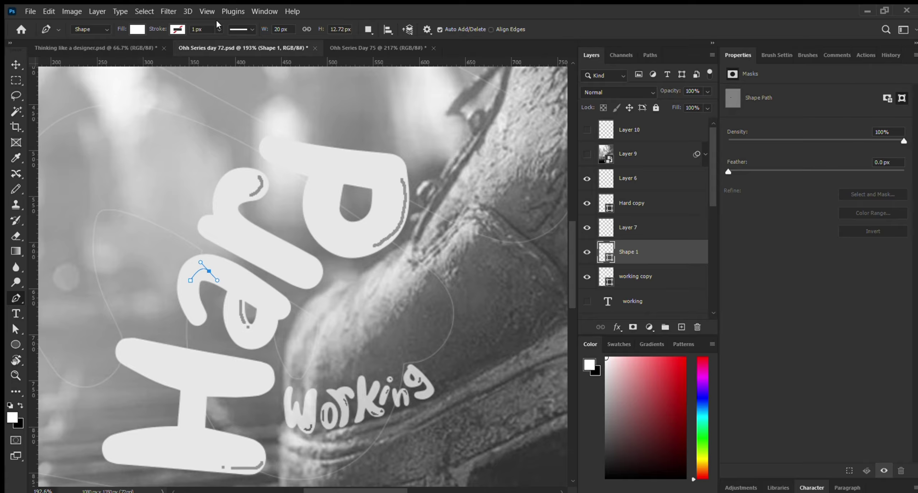
mouse_move(218, 41)
mouse_down()
mouse_move(234, 43)
mouse_move(344, 1)
mouse_up()
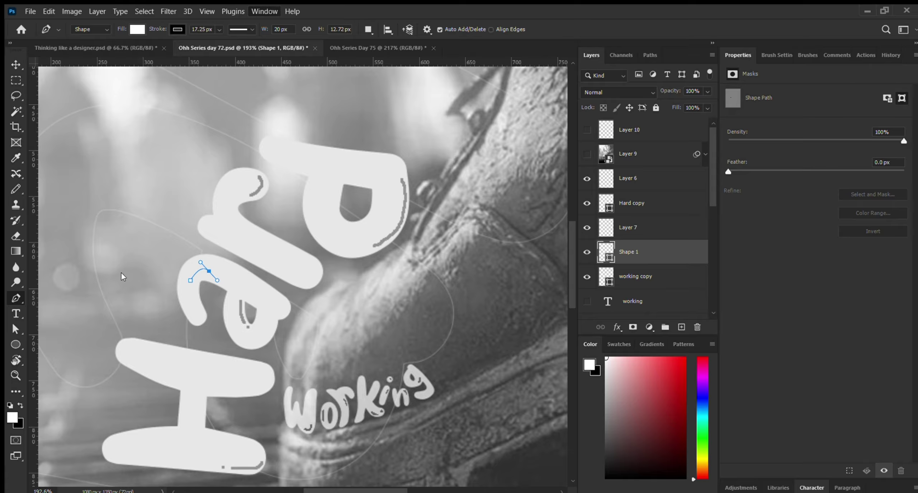
drag(233, 272, 233, 275)
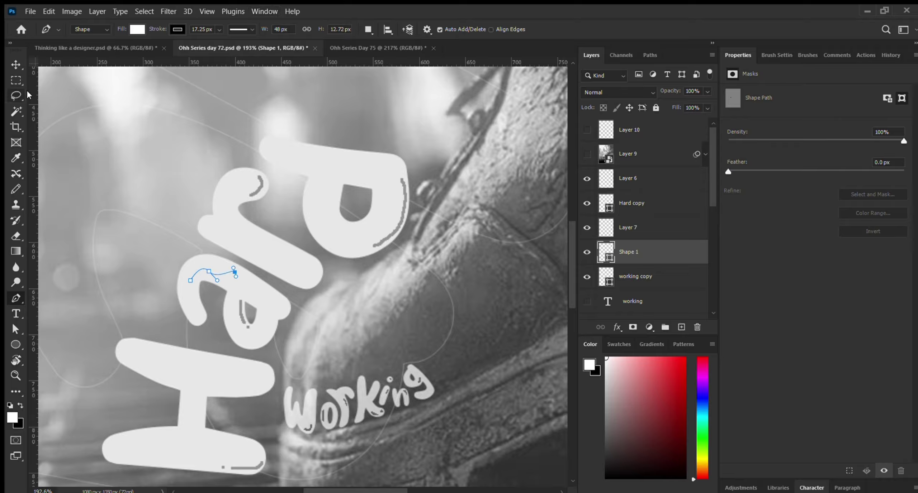
Step: Leave the pen curve, select the Hard copy shape to show its outline, and switch the selection to the Layer 4 photo
click(15, 65)
click(174, 147)
click(215, 263)
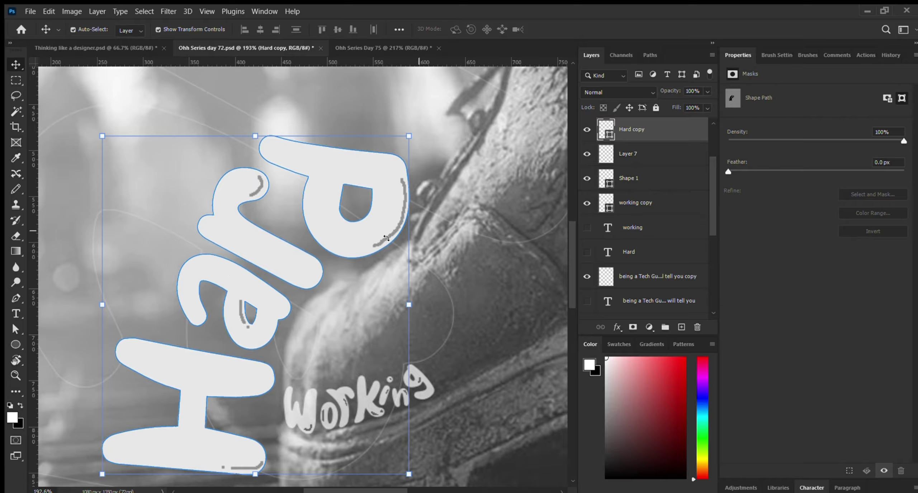
click(153, 83)
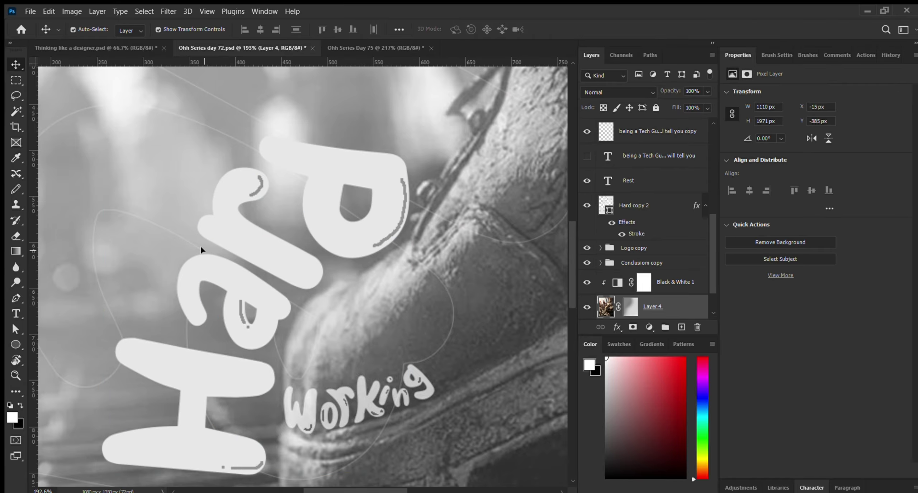
Step: Deselect the photo and examine the whole poster and its layer stack, including the background behind the Hard Working lettering
scroll(226, 273, down, 6)
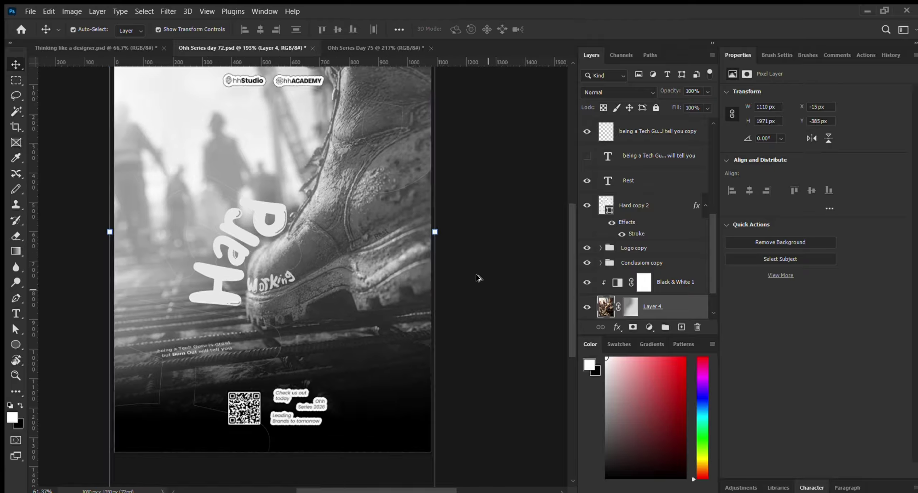
scroll(478, 278, down, 1)
click(459, 188)
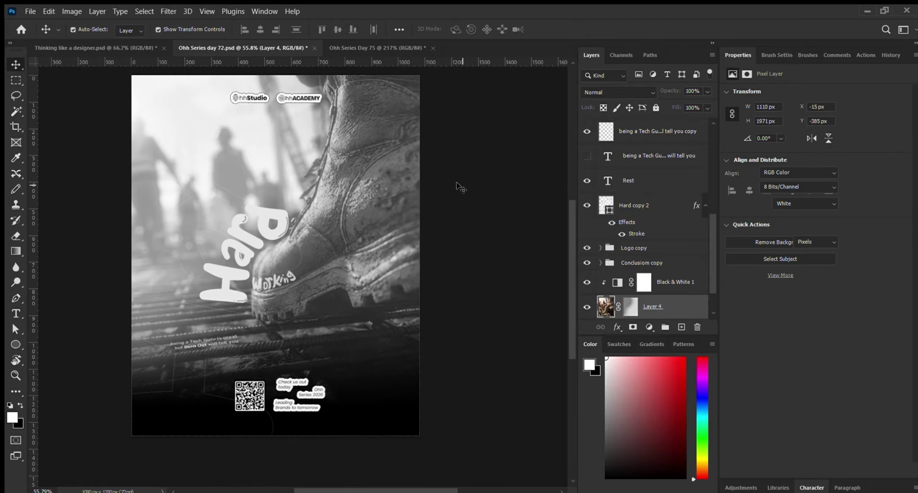
scroll(186, 215, up, 2)
scroll(185, 215, up, 1)
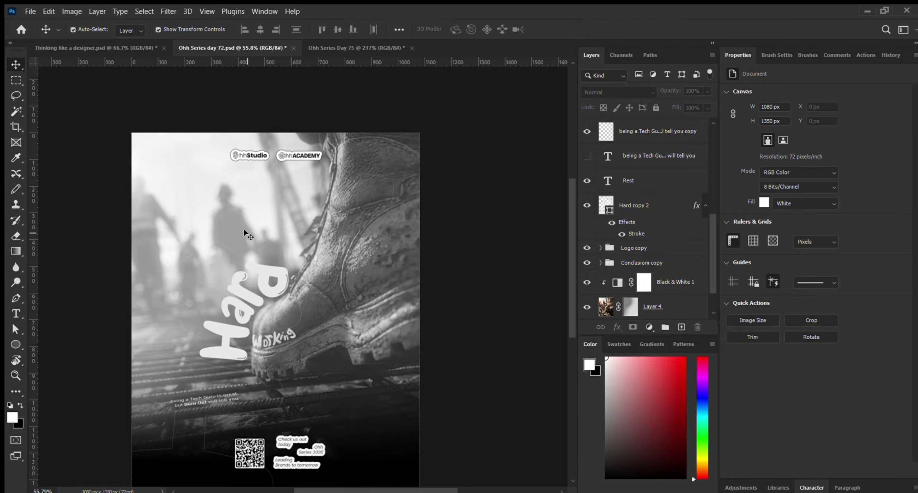
scroll(664, 251, up, 5)
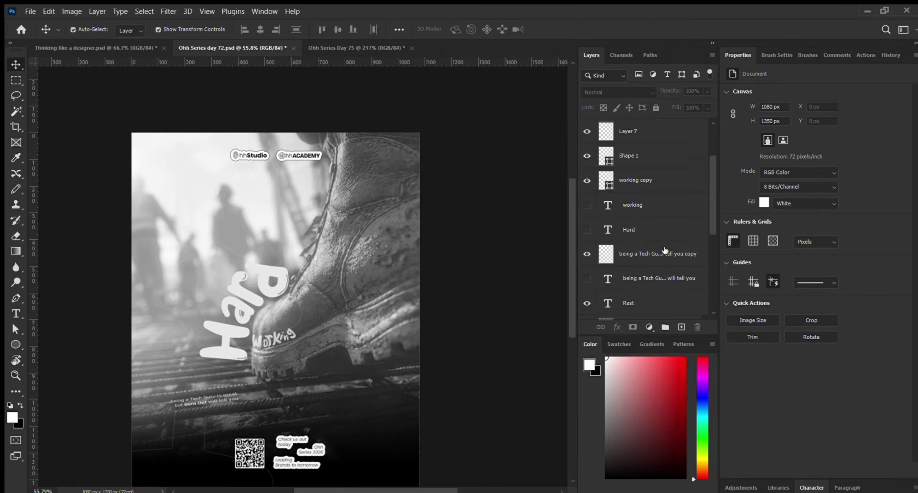
scroll(263, 282, down, 6)
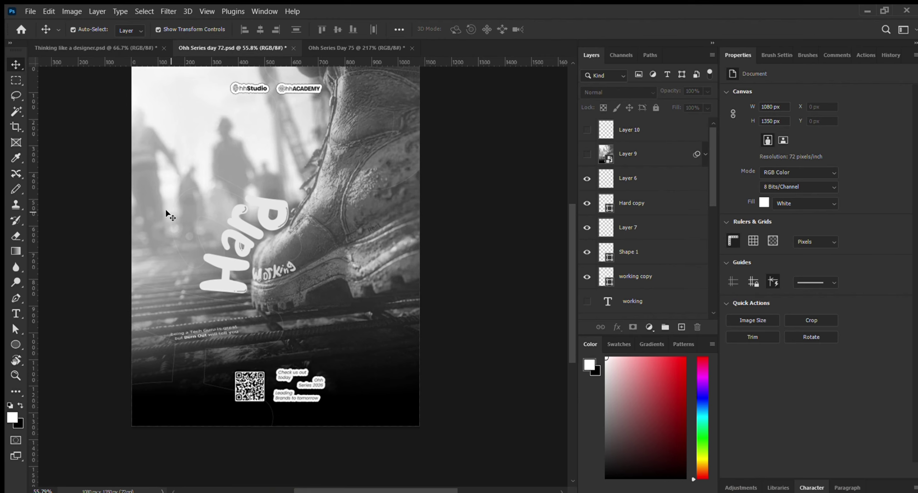
scroll(162, 212, up, 5)
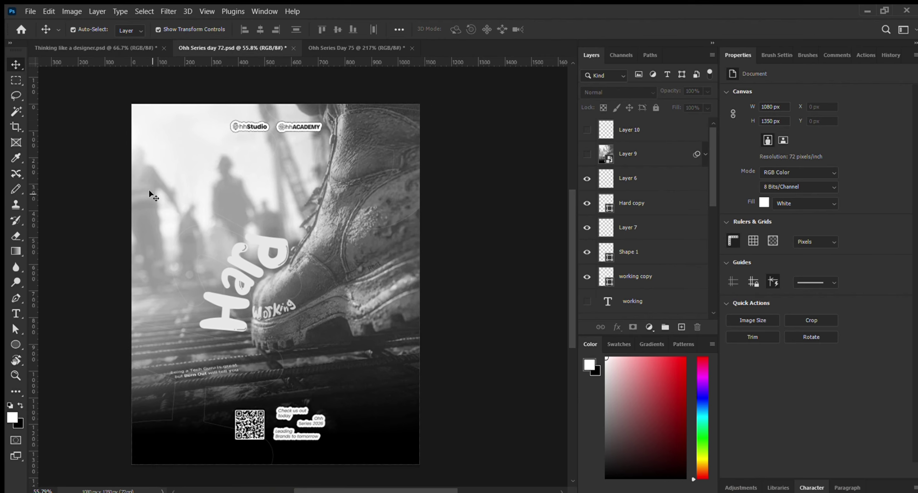
scroll(165, 132, up, 3)
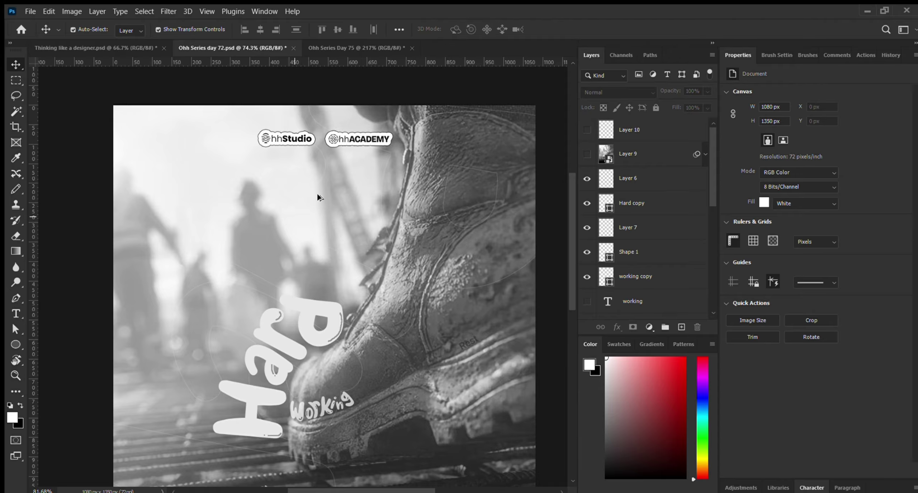
scroll(318, 199, down, 5)
scroll(216, 218, up, 2)
scroll(216, 217, up, 1)
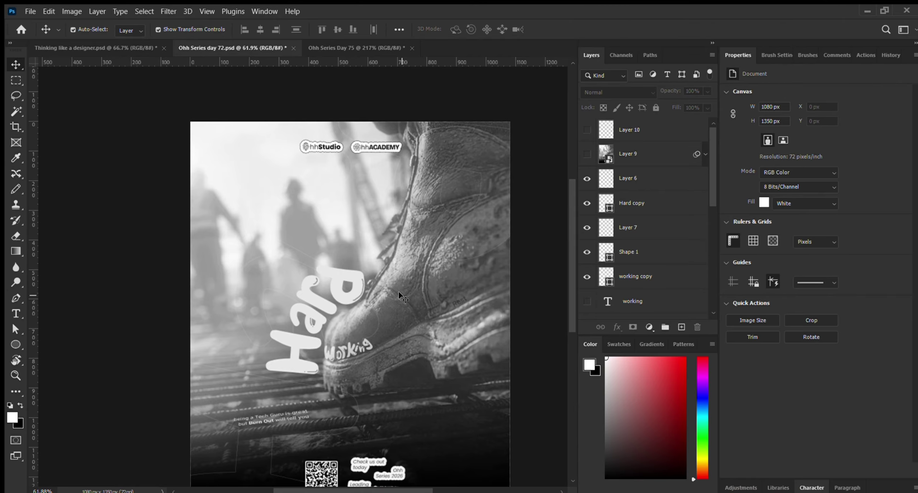
click(404, 303)
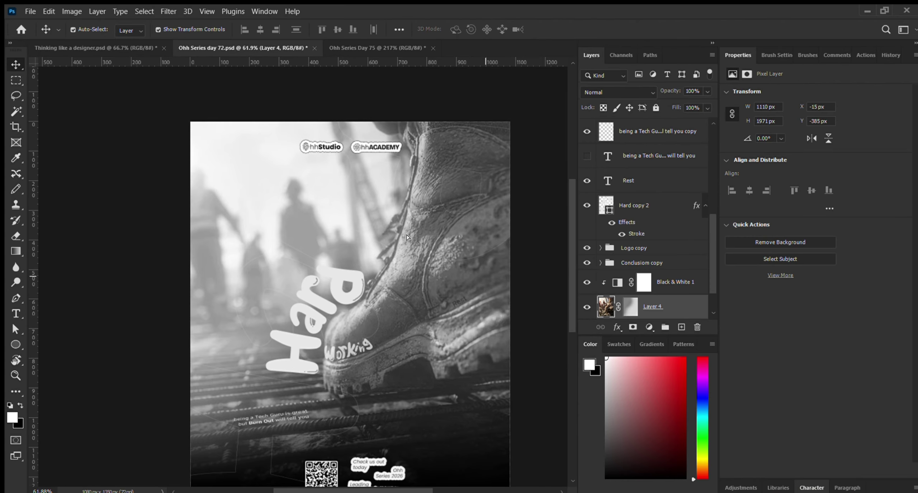
drag(406, 237, 484, 304)
key(ctrl+z)
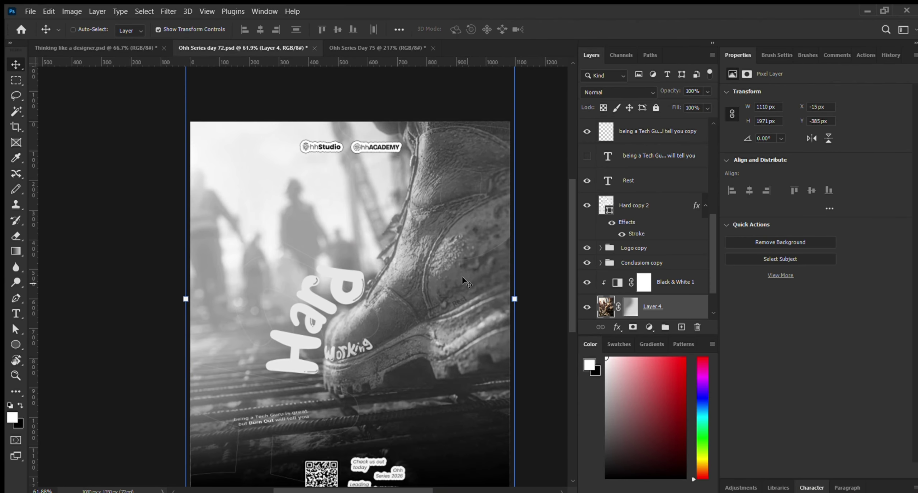
click(536, 181)
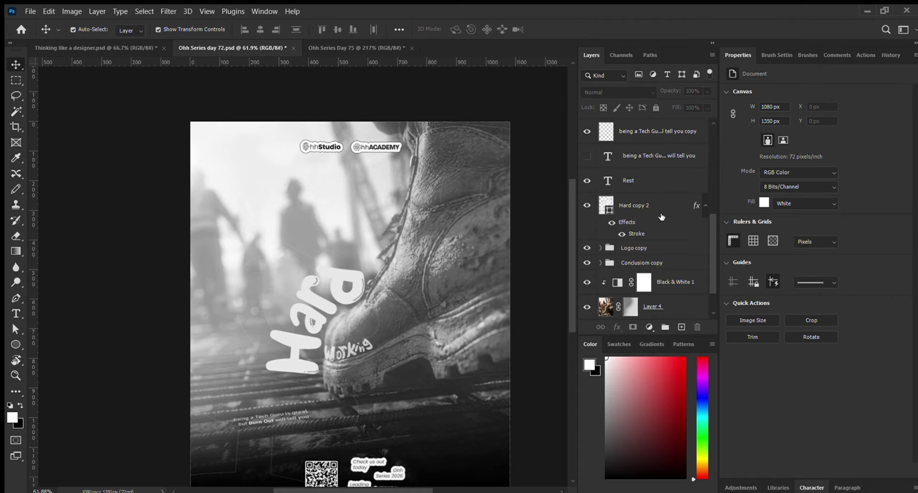
Step: Add a new layer above Layer 10 and draw a slightly slanted vertical line about 1481 px long near the poster's left edge
scroll(678, 276, up, 5)
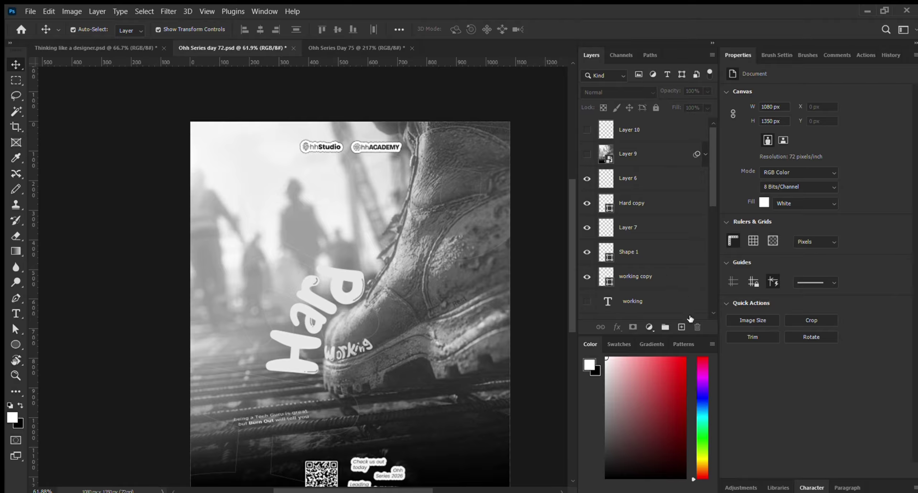
click(681, 327)
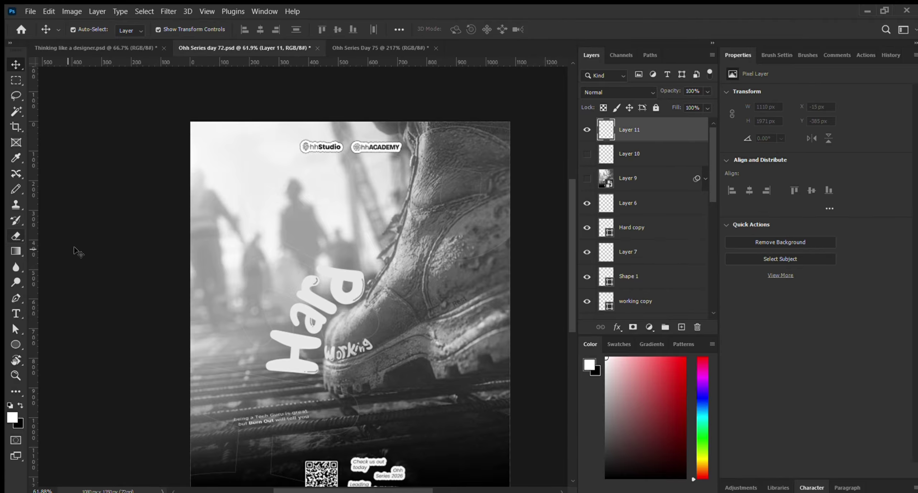
key(p)
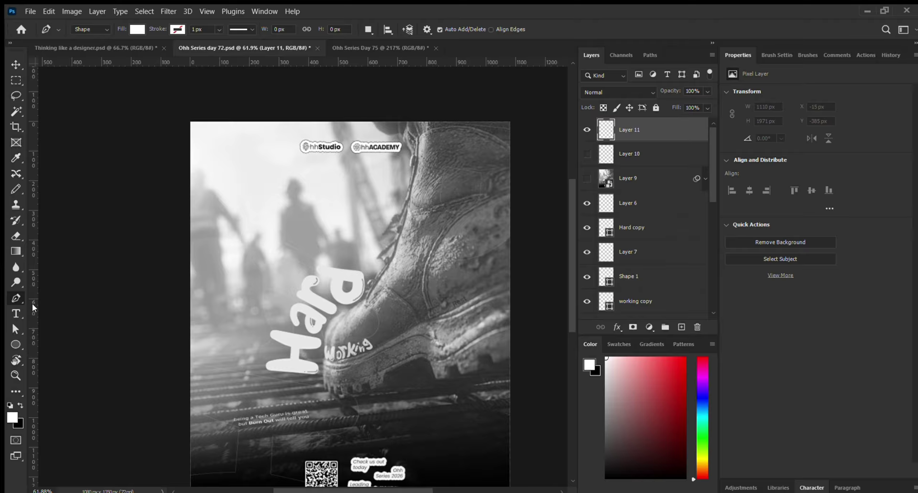
click(16, 344)
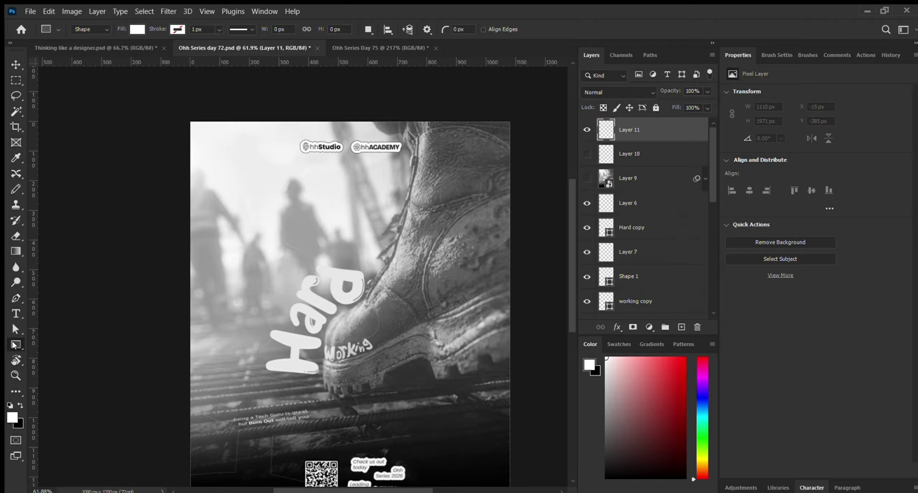
scroll(308, 190, down, 1)
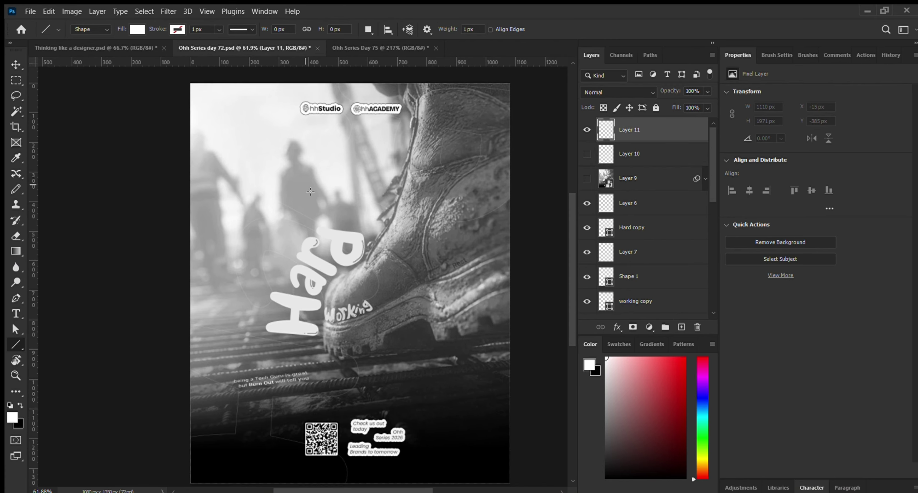
scroll(307, 179, down, 3)
mouse_move(233, 98)
mouse_down()
mouse_move(229, 372)
mouse_move(217, 426)
mouse_up()
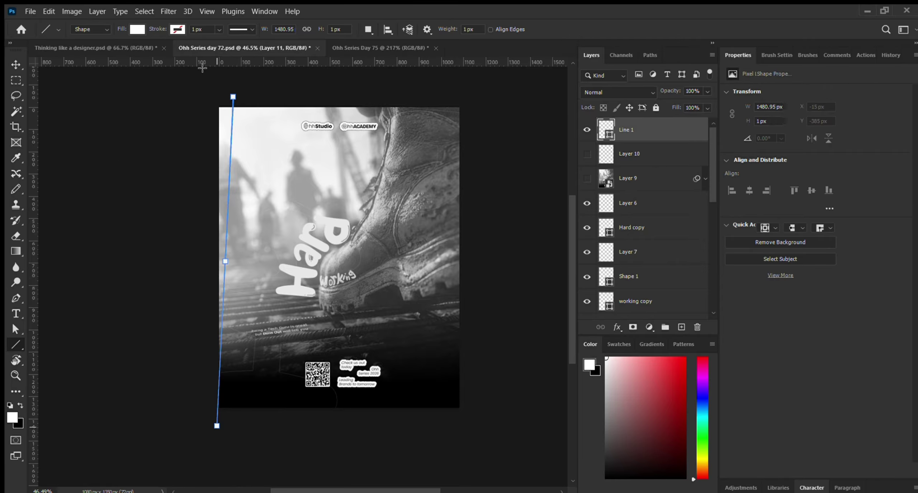
Step: Give the slanted line a white 1.87 px stroke, deselect it and check how it looks on the poster
scroll(302, 275, up, 6)
scroll(155, 63, up, 6)
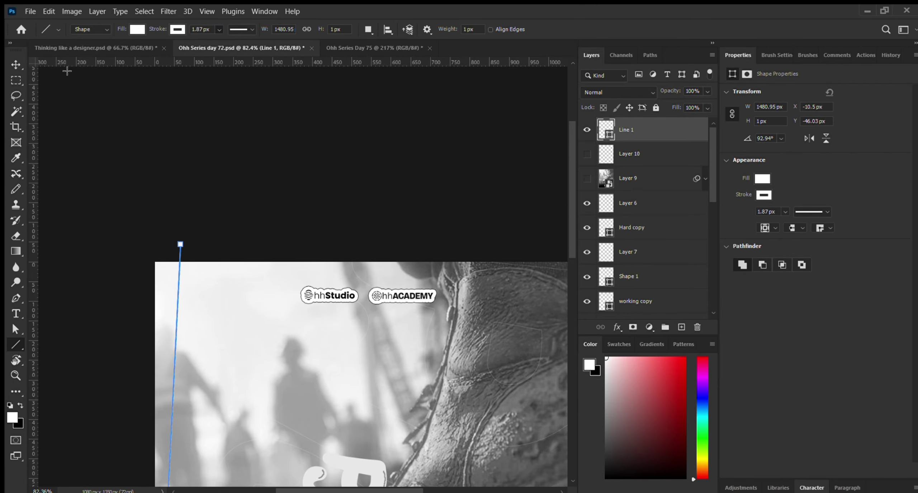
click(15, 64)
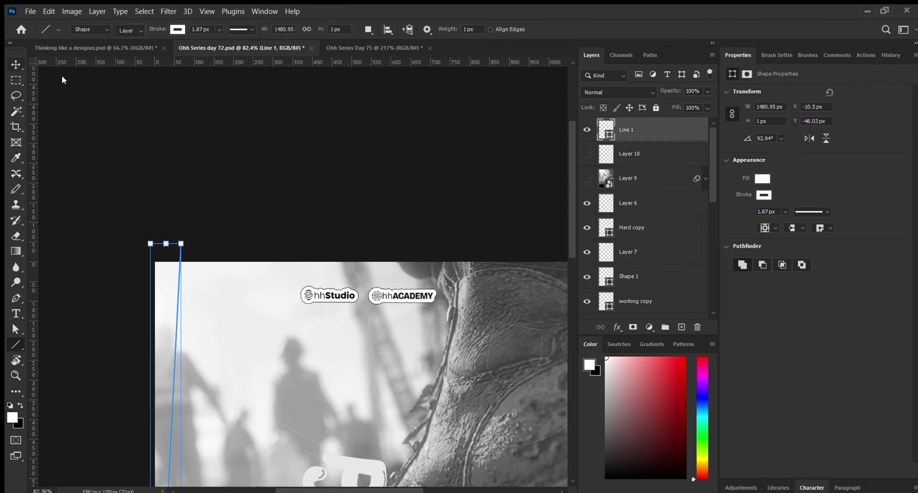
click(399, 154)
scroll(331, 124, down, 3)
scroll(330, 124, down, 3)
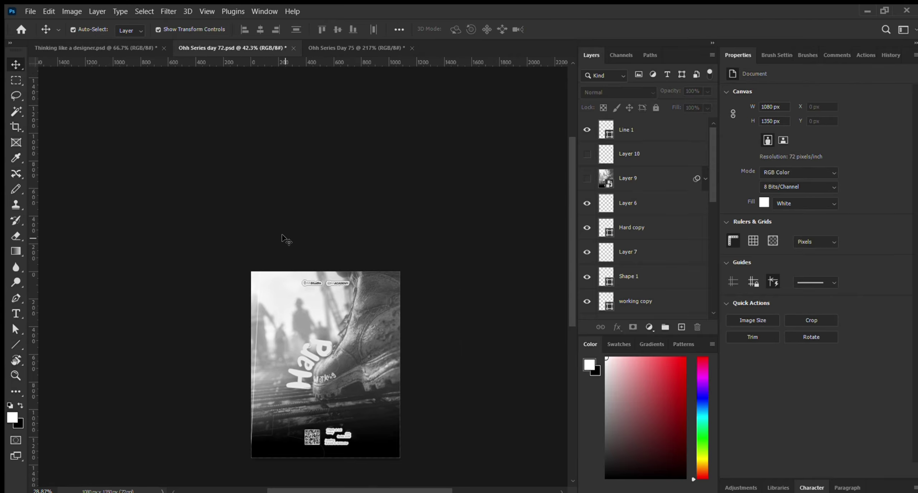
scroll(266, 262, up, 4)
scroll(223, 275, up, 2)
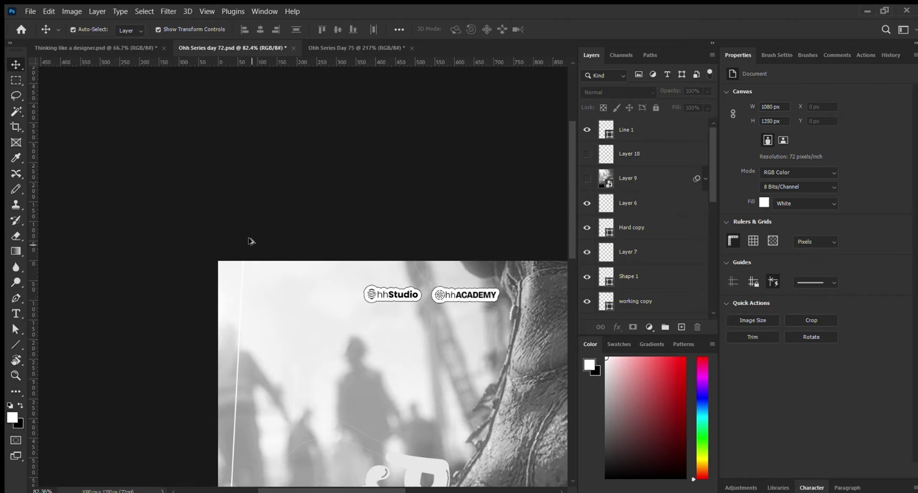
scroll(250, 238, down, 4)
scroll(273, 335, up, 3)
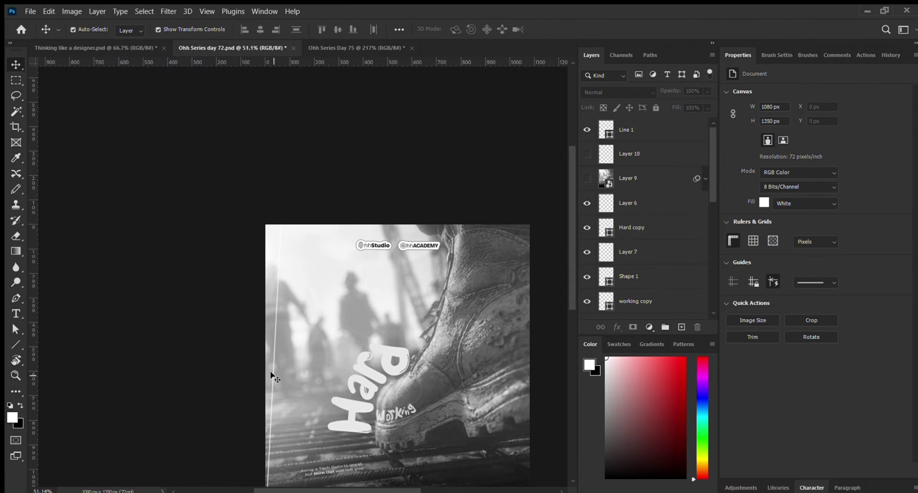
click(271, 374)
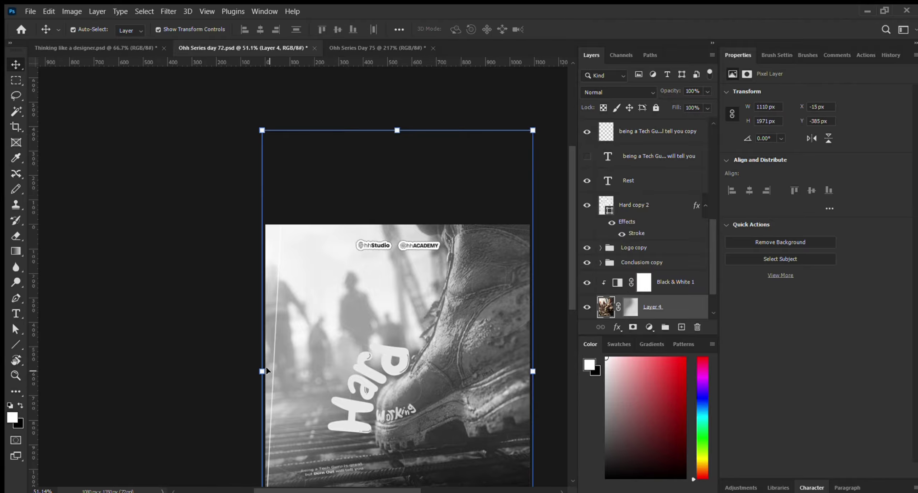
click(293, 177)
click(251, 228)
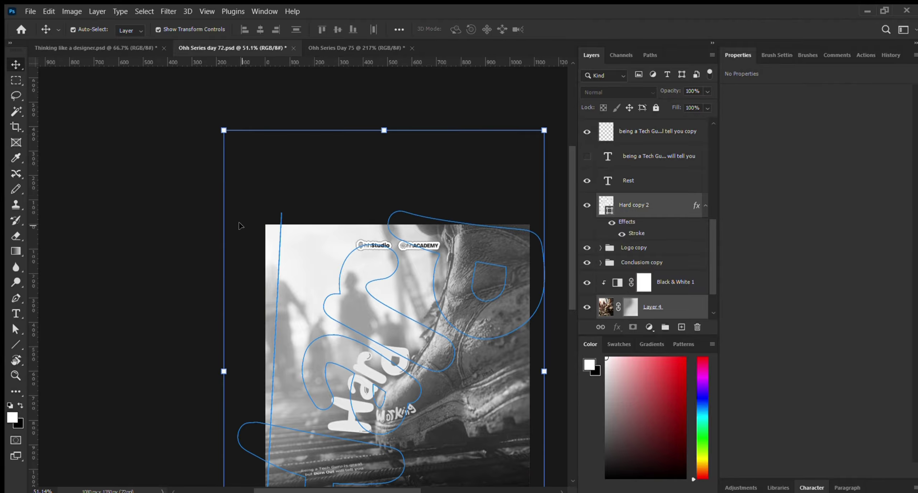
click(291, 207)
click(292, 207)
scroll(276, 215, up, 1)
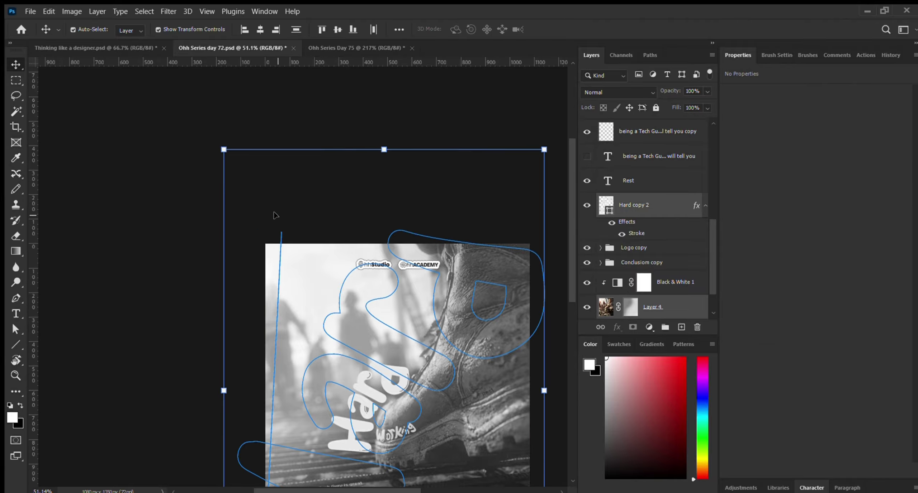
click(365, 317)
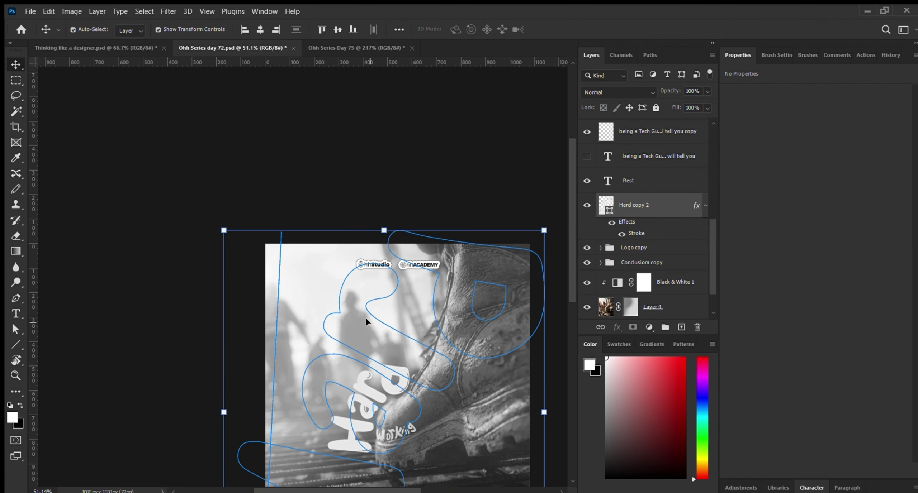
shift+click(351, 312)
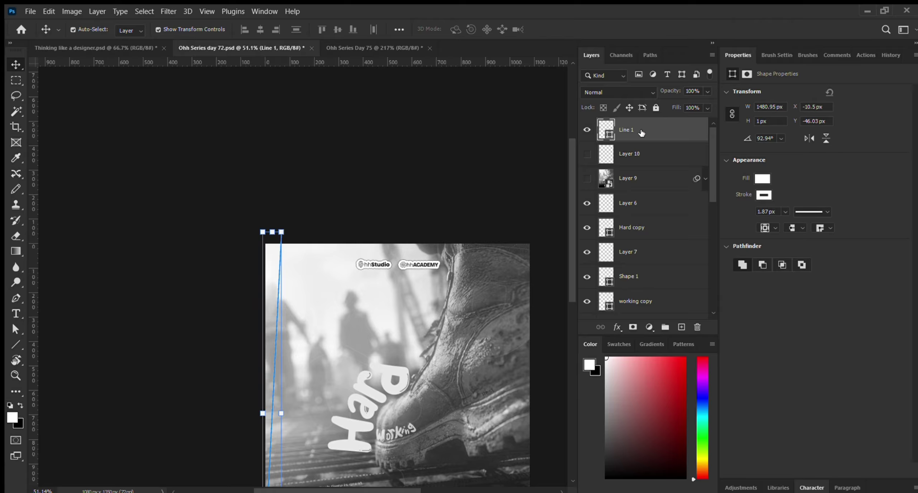
Step: Select the Line 1 shape and duplicate its path repeatedly across the poster, spacing the parallel copies about 50 px apart
click(667, 148)
click(660, 137)
scroll(313, 272, down, 2)
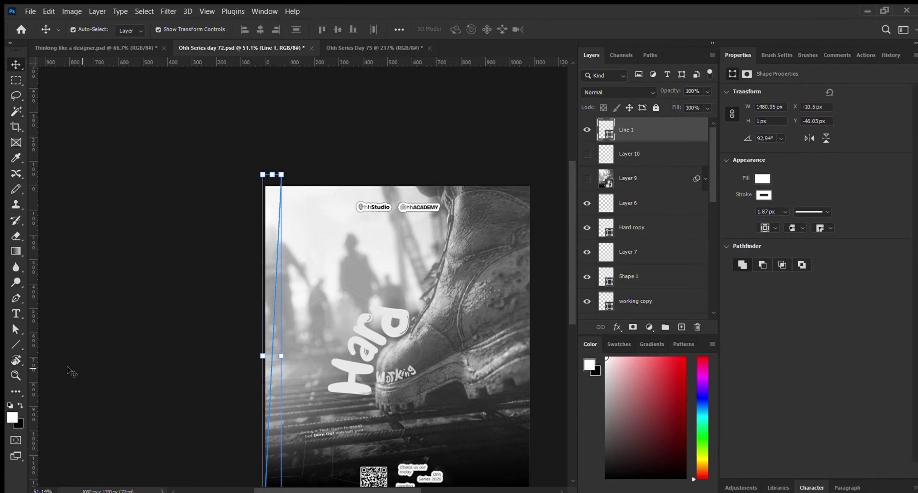
click(14, 329)
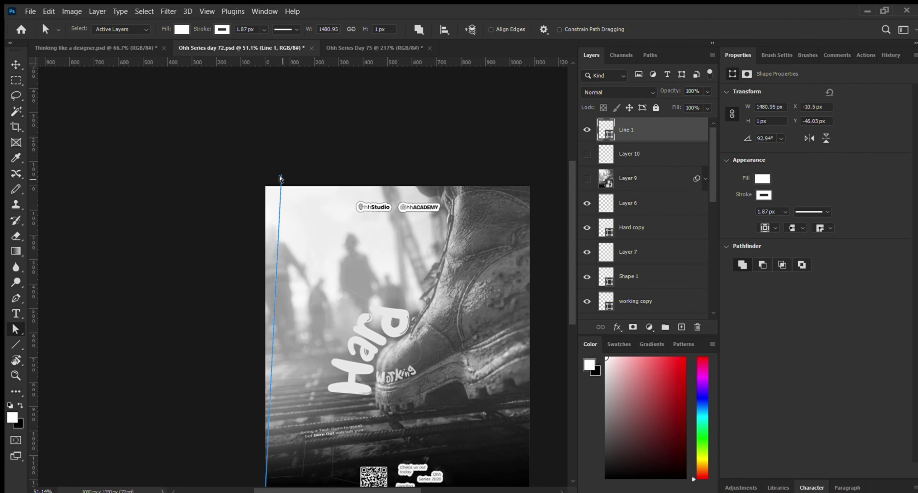
scroll(281, 178, up, 3)
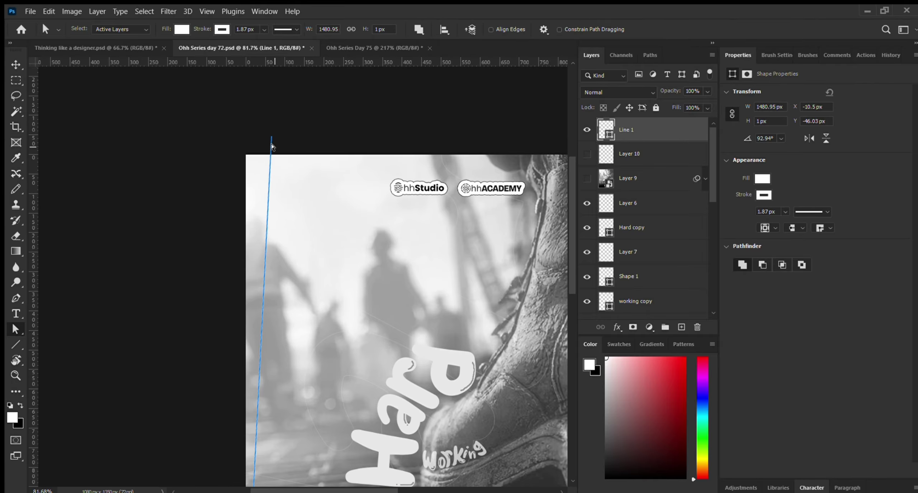
key(alt)
alt+drag(270, 147, 482, 146)
alt+drag(487, 147, 513, 147)
alt+drag(513, 147, 538, 146)
scroll(339, 141, up, 3)
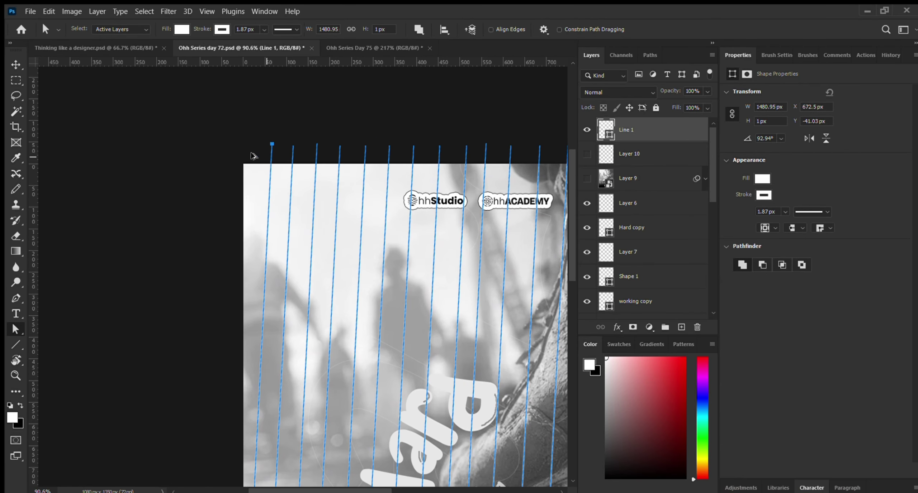
Step: Add another copy of the line by the poster's left edge, undo the extra duplicate beside it, and deselect the shape
alt+drag(270, 148, 252, 143)
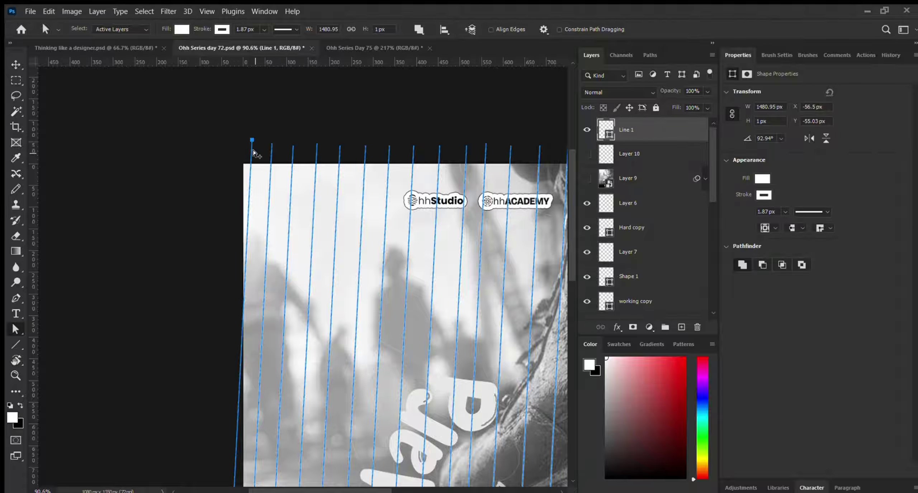
drag(252, 152, 257, 152)
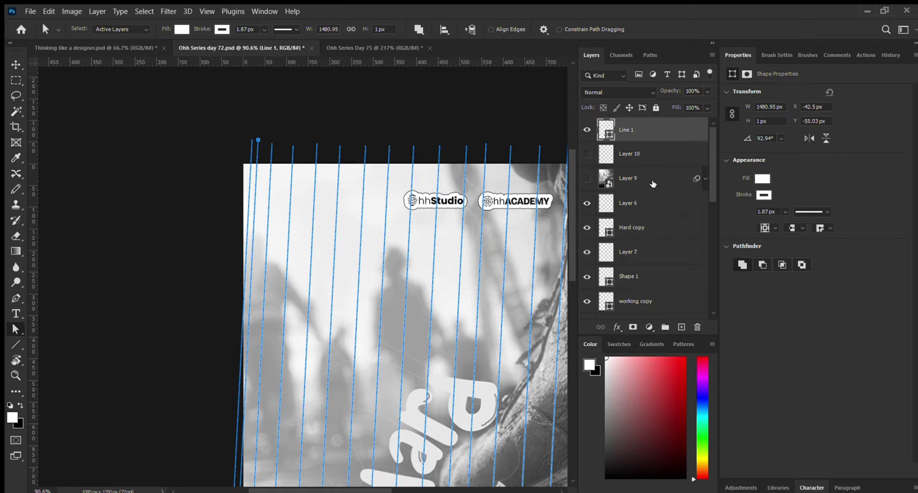
key(ctrl+z)
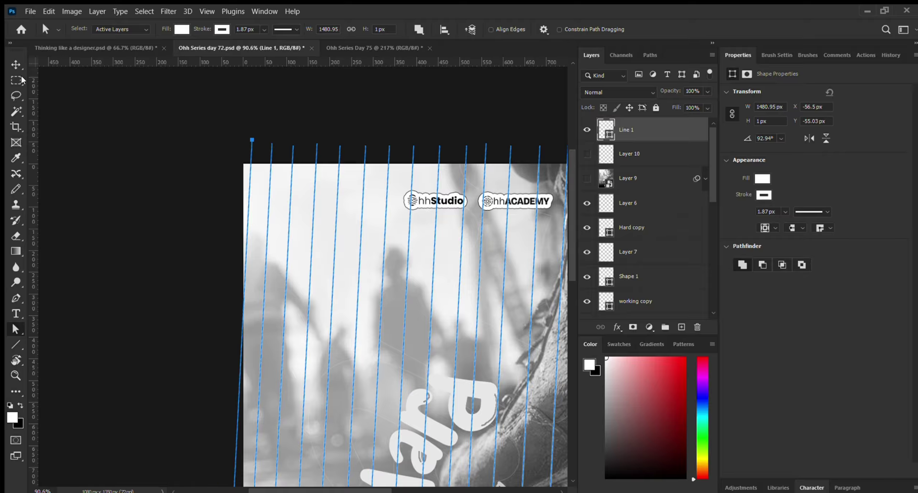
click(15, 66)
click(172, 133)
scroll(337, 133, down, 2)
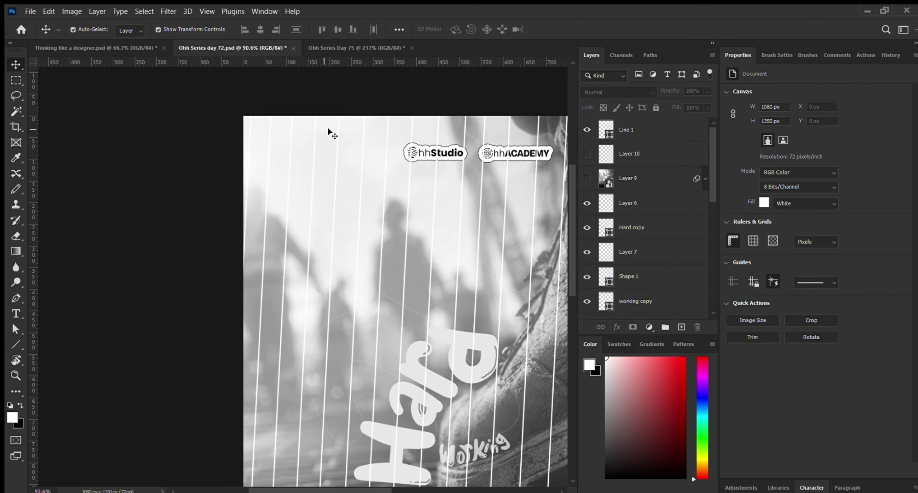
Step: Select the Line 1 shape, remove its leftmost surplus line beyond the poster's left edge, and deselect the shape
scroll(294, 144, down, 2)
scroll(385, 127, down, 3)
scroll(430, 122, up, 2)
click(377, 105)
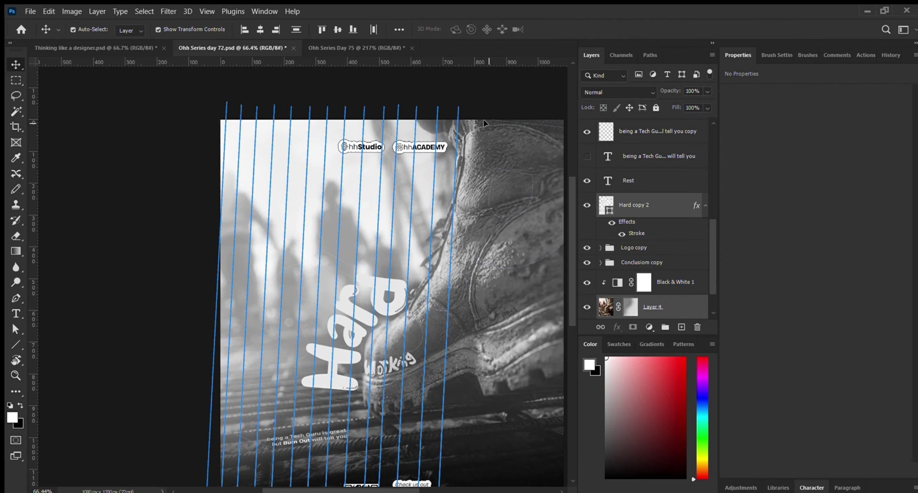
ctrl+click(338, 180)
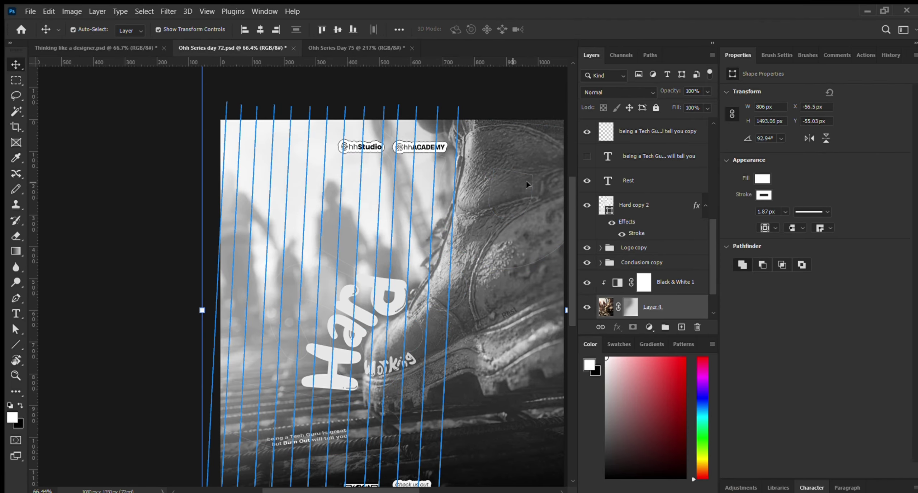
click(362, 165)
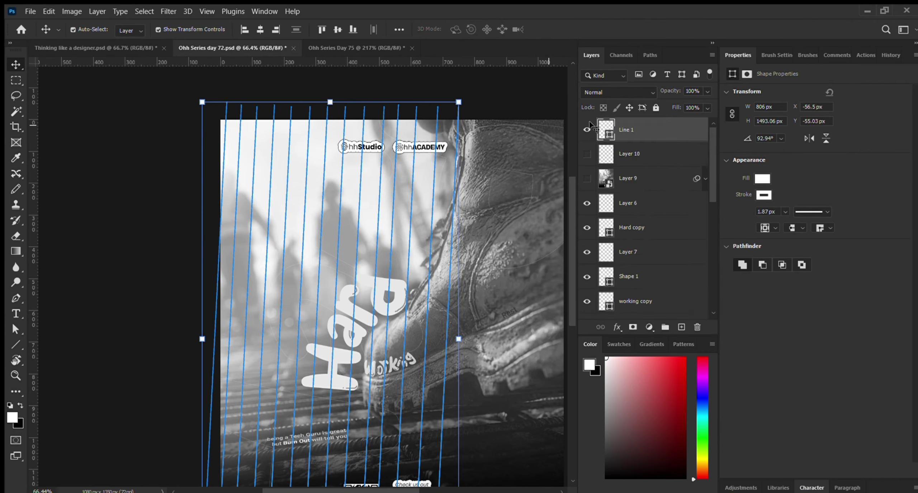
click(595, 125)
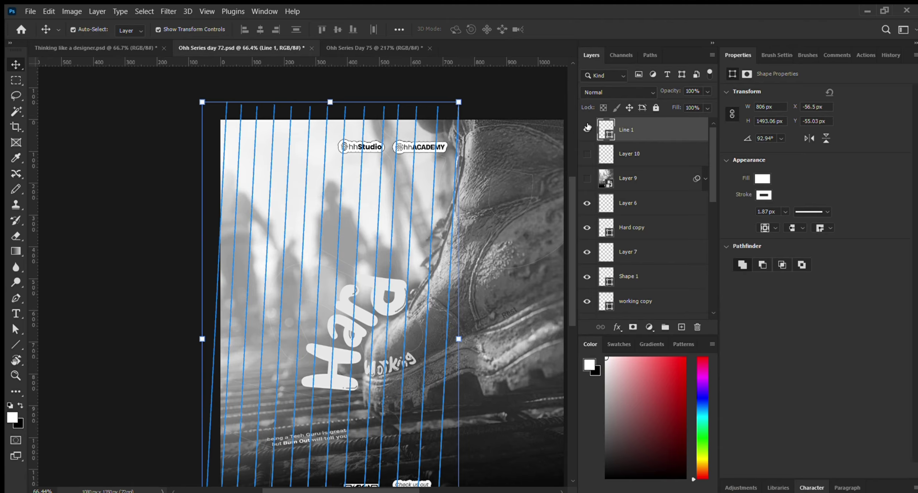
click(373, 108)
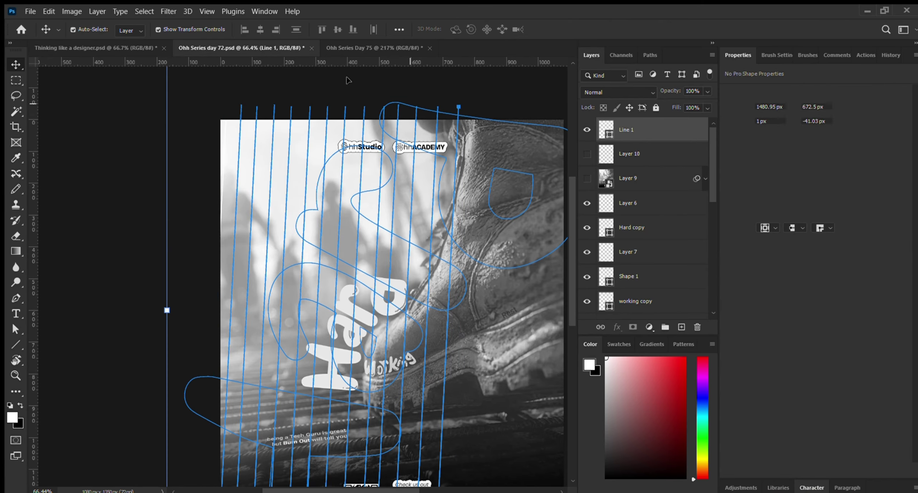
scroll(242, 95, up, 4)
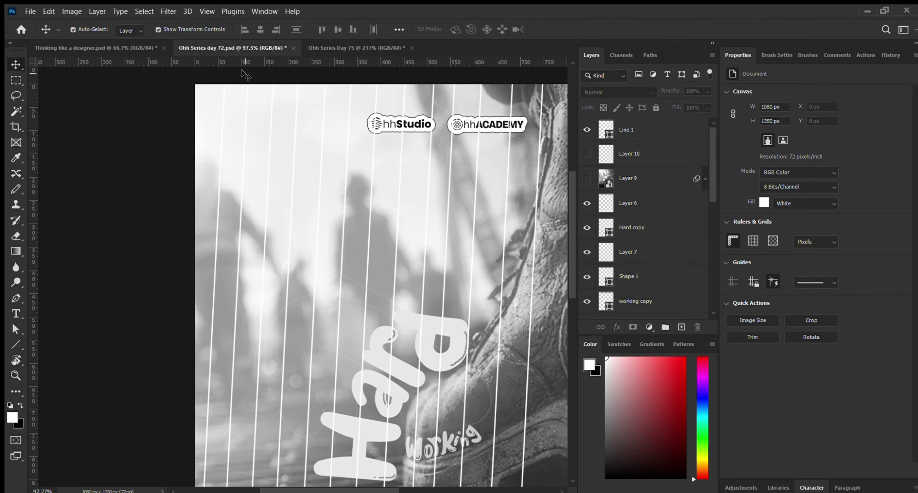
click(223, 80)
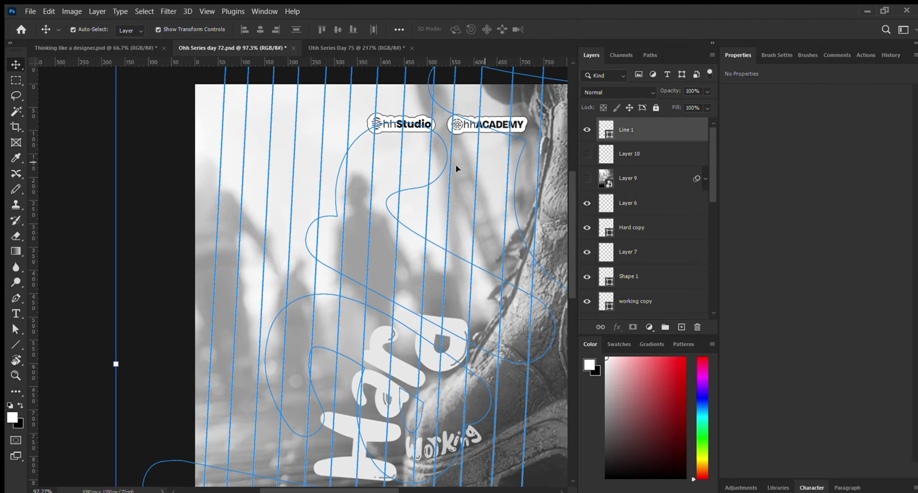
click(166, 190)
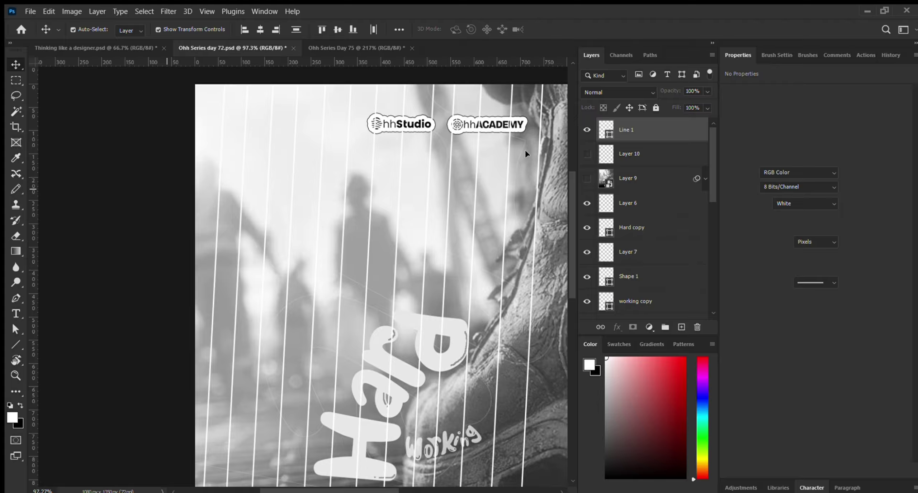
Step: Try duplicating the Line 1 shape and offsetting the copy slightly sideways so its lines fall between the originals
click(638, 130)
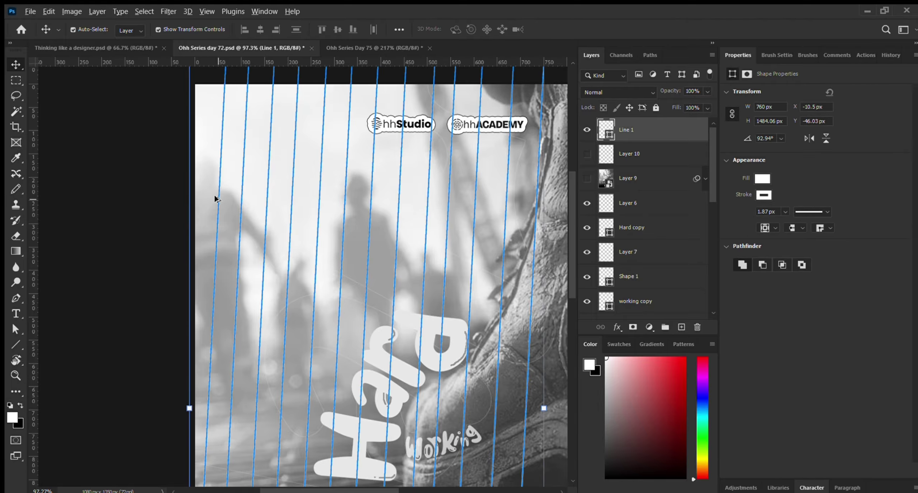
mouse_move(217, 199)
mouse_down()
mouse_move(247, 194)
mouse_move(227, 197)
mouse_up()
key(ctrl+j)
click(125, 201)
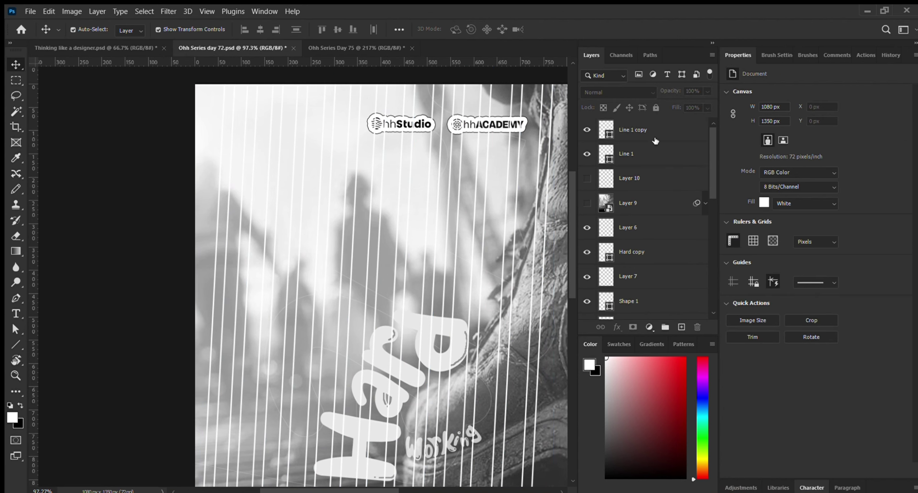
scroll(371, 207, down, 3)
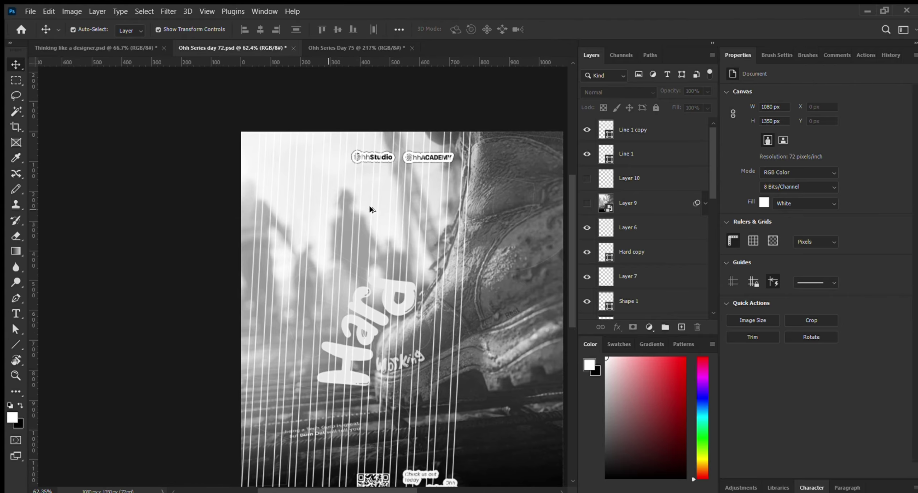
scroll(299, 220, down, 2)
scroll(299, 220, up, 2)
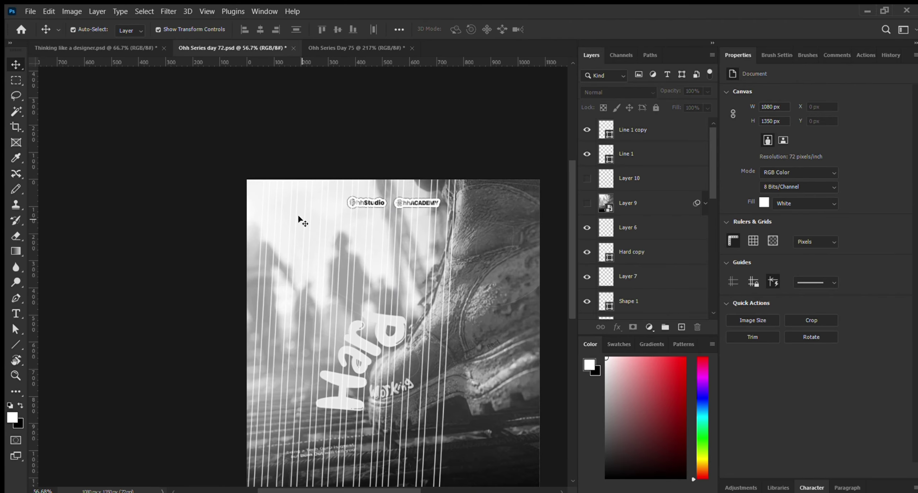
Step: Delete the offset Line 1 copy layer and clear the selection
ctrl+click(300, 220)
key(Delete)
ctrl+click(495, 115)
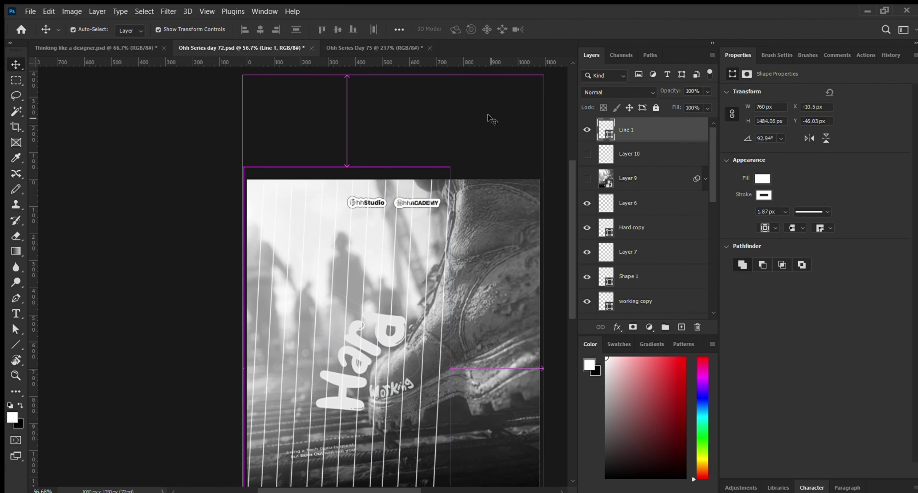
scroll(236, 172, up, 2)
scroll(236, 170, up, 1)
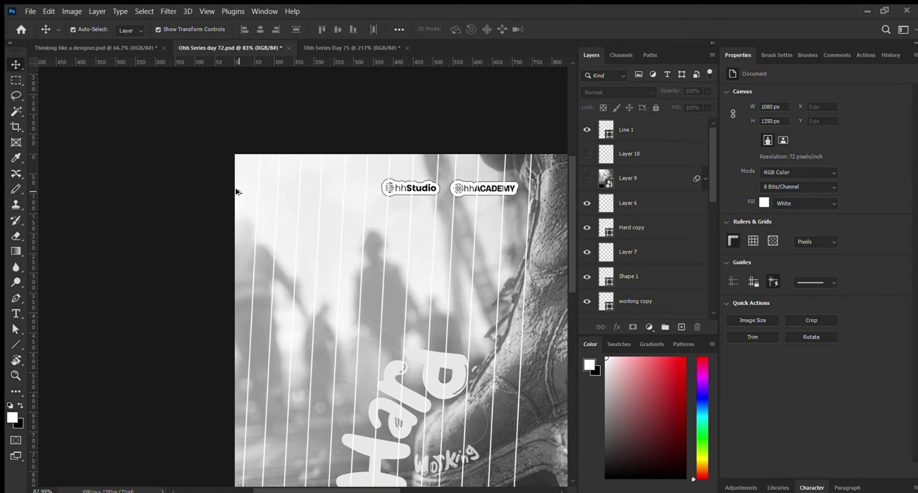
click(610, 131)
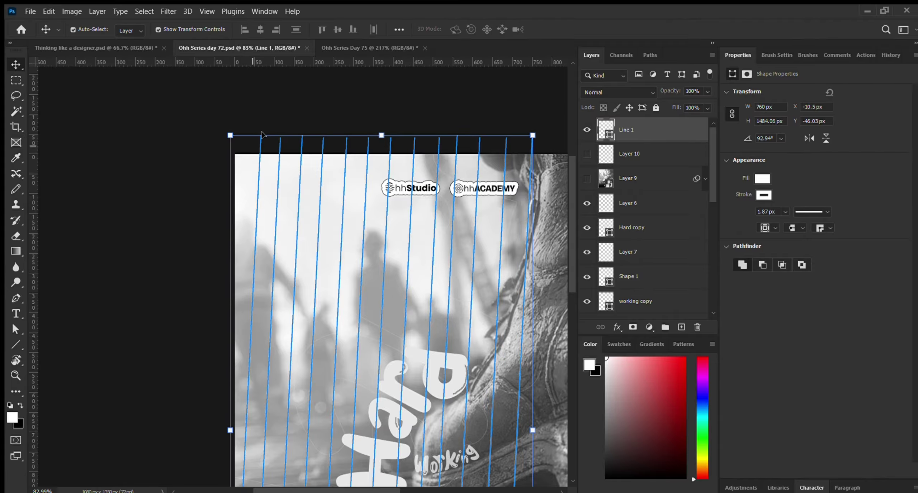
click(294, 98)
scroll(153, 92, down, 6)
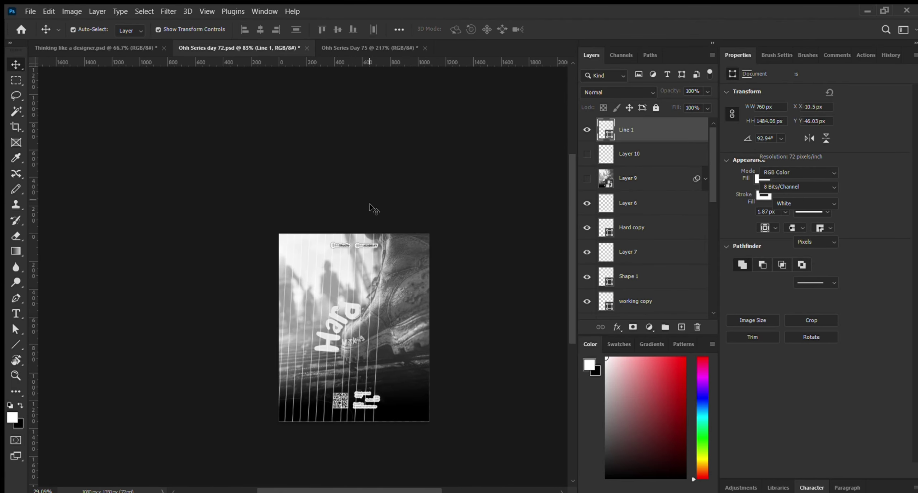
scroll(337, 308, up, 2)
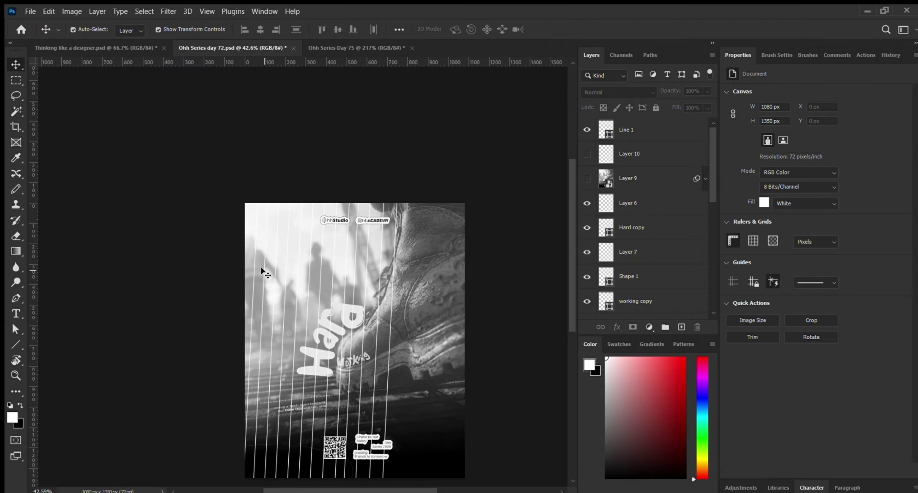
click(261, 269)
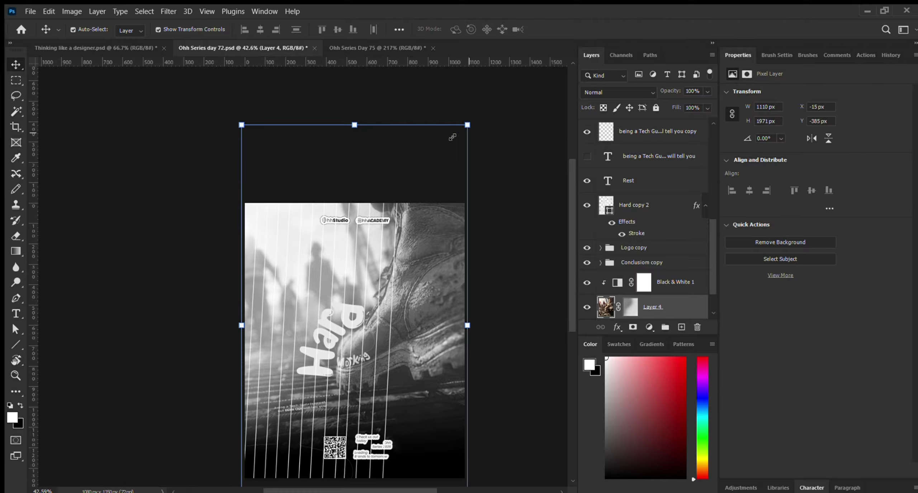
ctrl+click(447, 138)
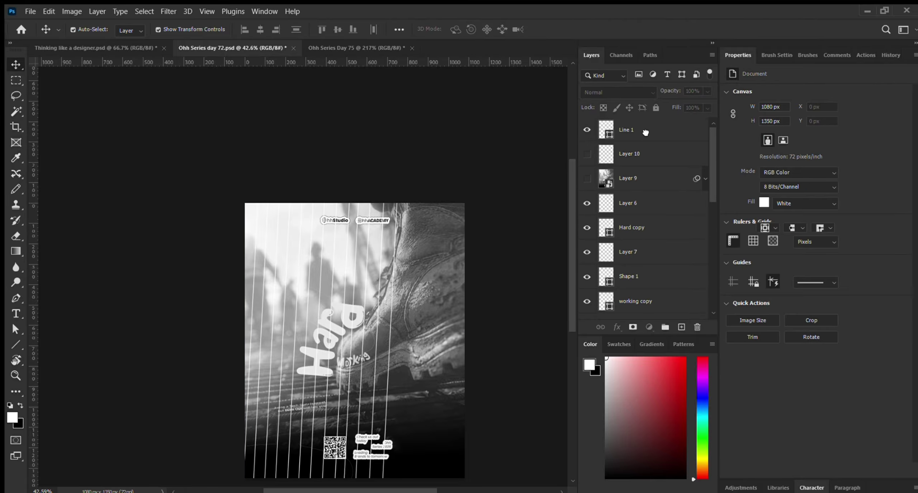
Step: Duplicate the Line 1 layer, rotate the copy 90°, move it over the poster's upper part to form a grid, and deselect it
click(633, 131)
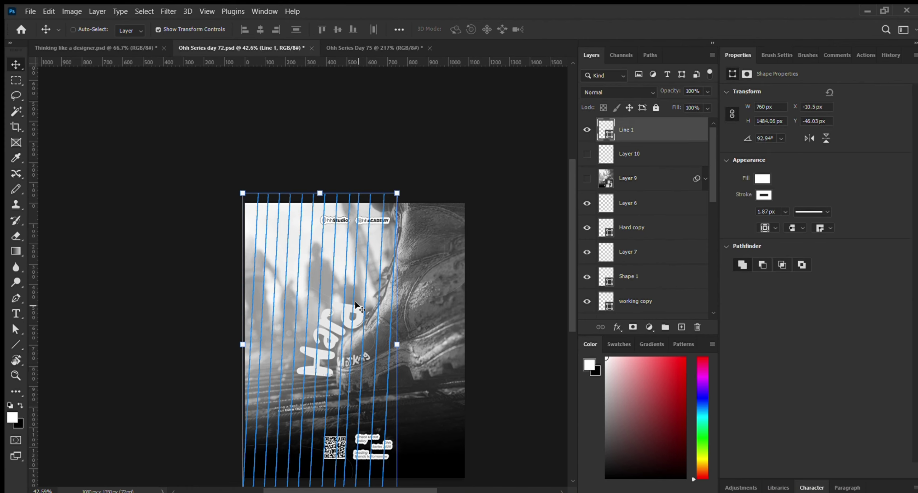
key(ctrl+j)
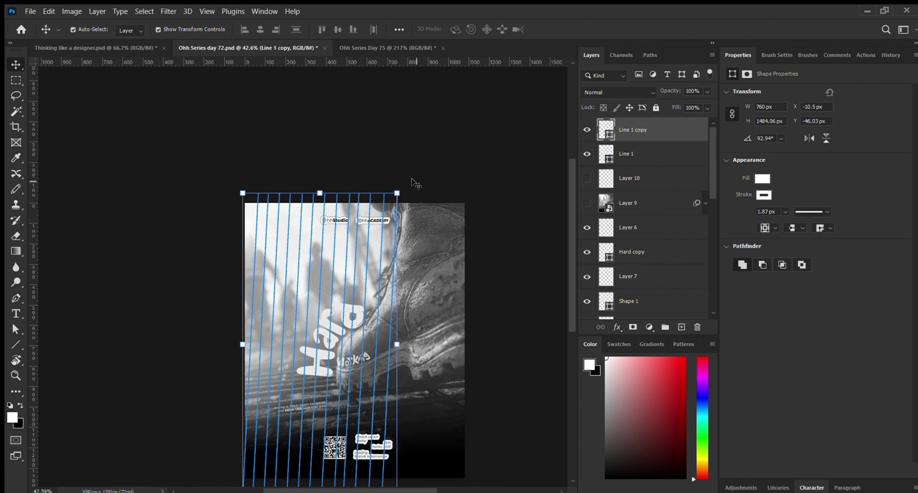
key(ctrl+t)
drag(442, 348, 450, 417)
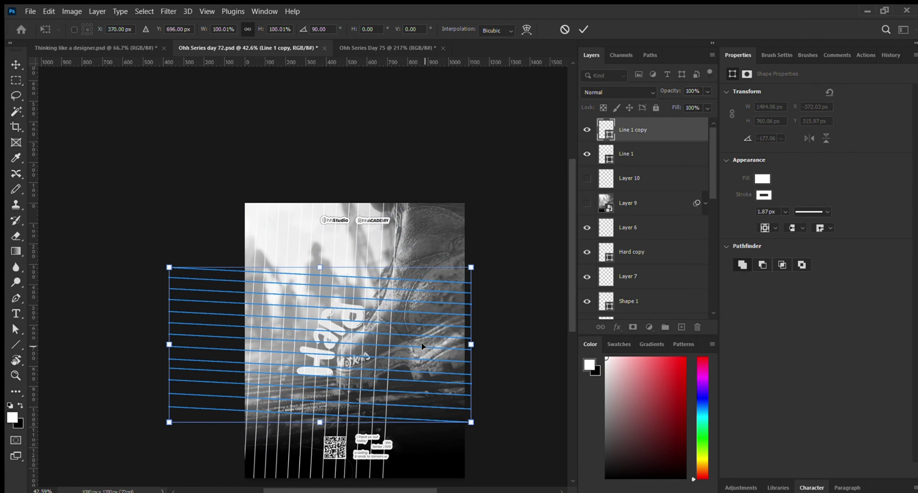
drag(421, 346, 437, 276)
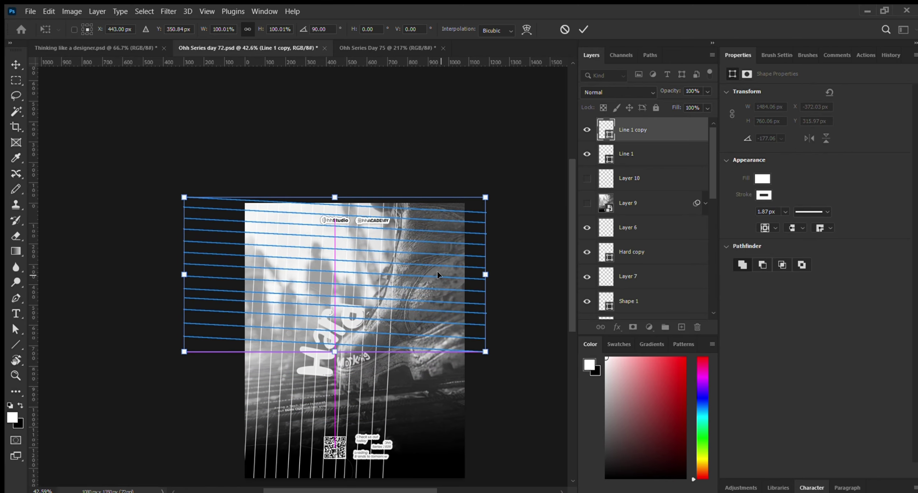
click(583, 29)
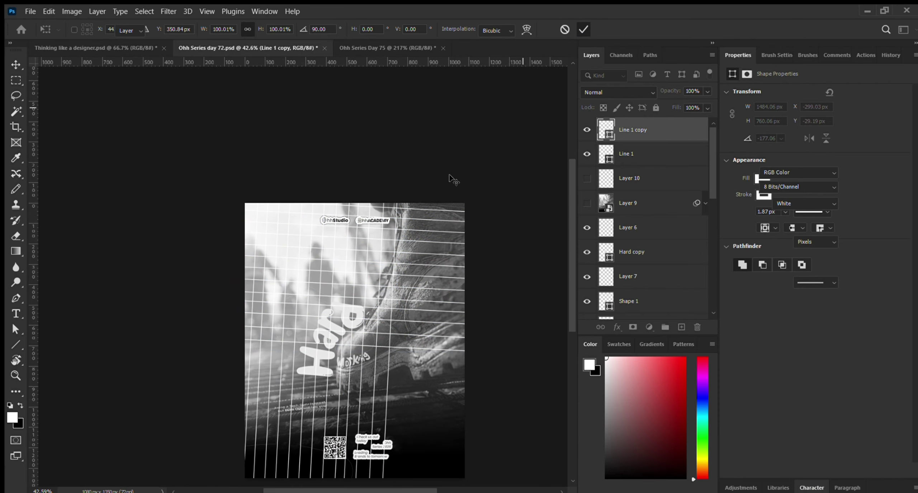
click(371, 185)
scroll(371, 185, down, 2)
scroll(293, 338, up, 2)
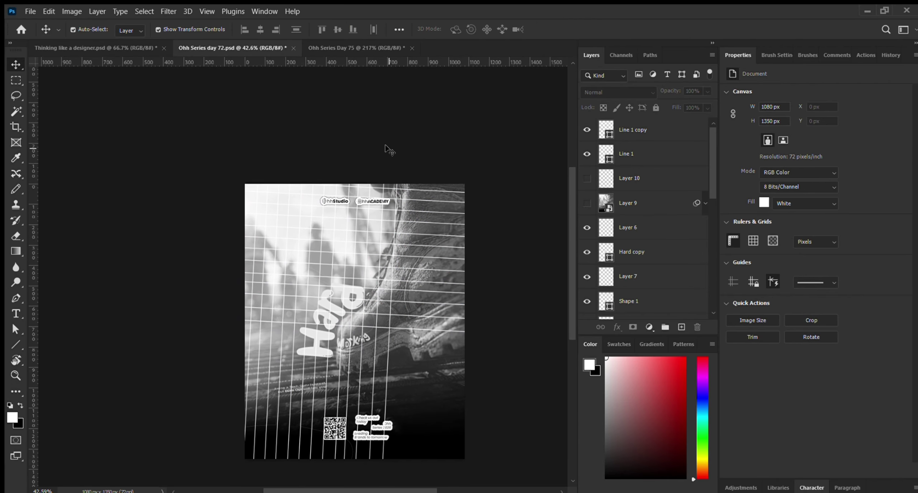
Step: Copy the lowest line of the rotated Line 1 copy a short distance downward, and try to pull the new line's left end further down
scroll(337, 276, down, 3)
scroll(335, 274, up, 3)
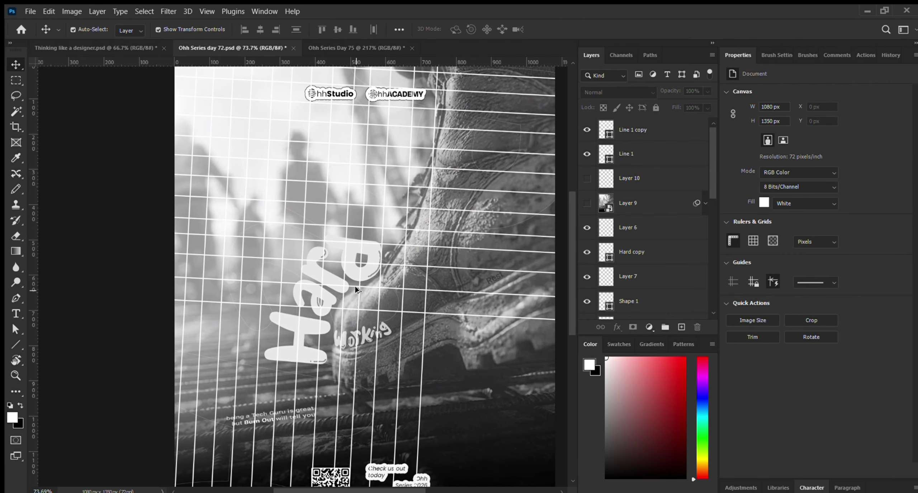
click(453, 292)
key(a)
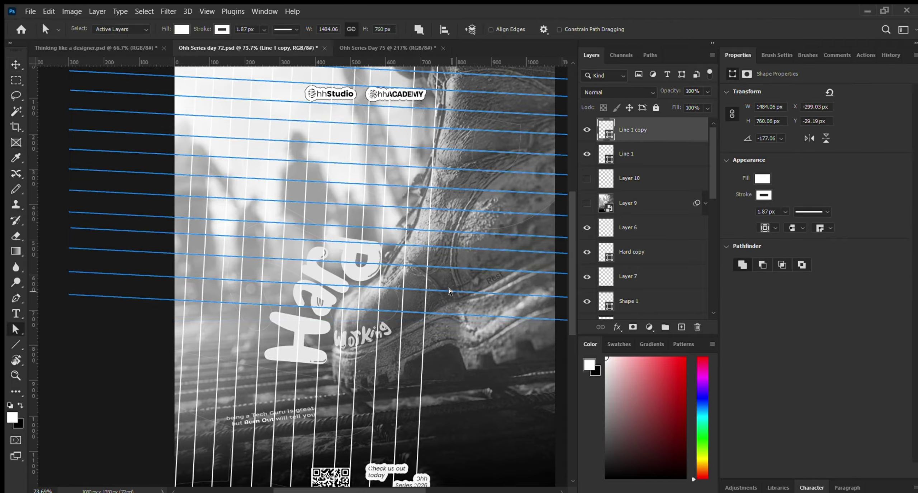
click(435, 322)
drag(436, 324, 433, 344)
scroll(433, 345, down, 5)
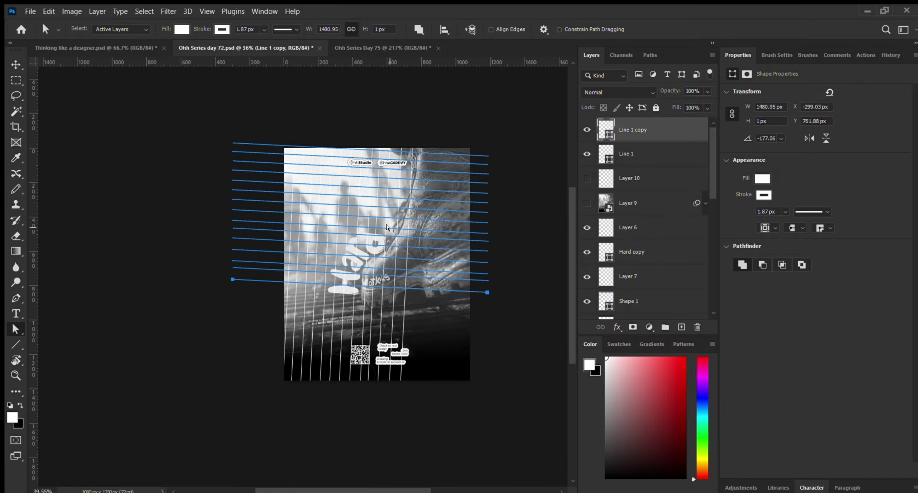
scroll(395, 261, up, 2)
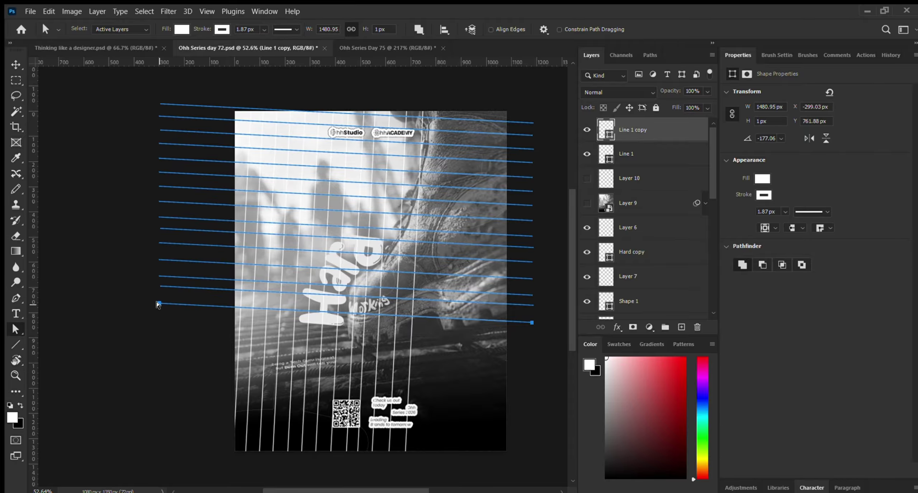
drag(158, 305, 158, 333)
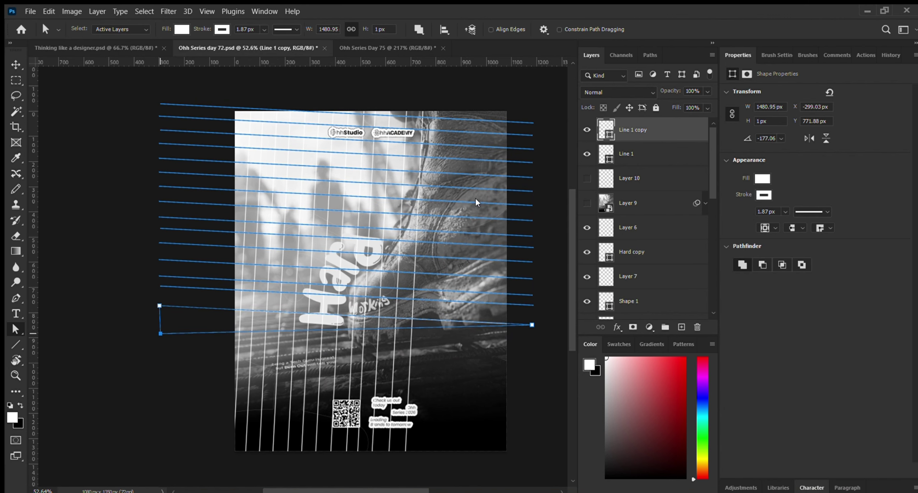
Step: Rotate the Line 1 copy shape by -2.96° so that its lines run horizontally across the poster
click(16, 64)
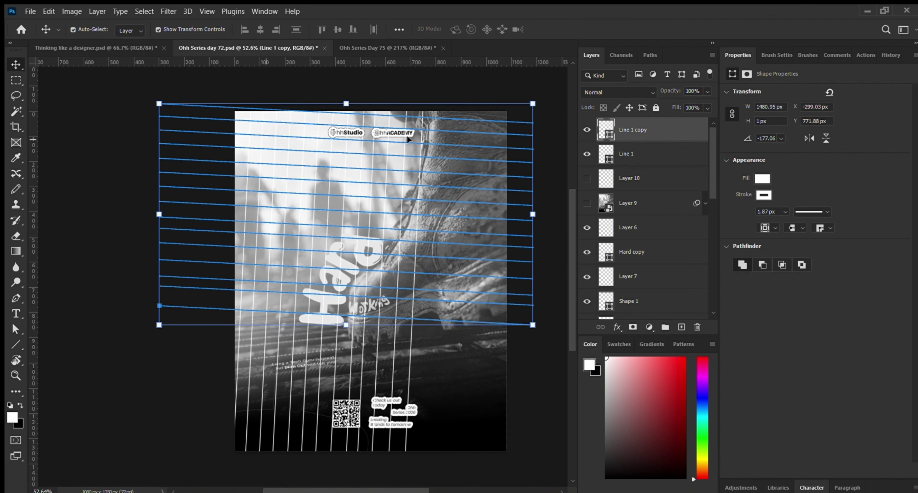
scroll(396, 140, down, 2)
drag(517, 102, 531, 80)
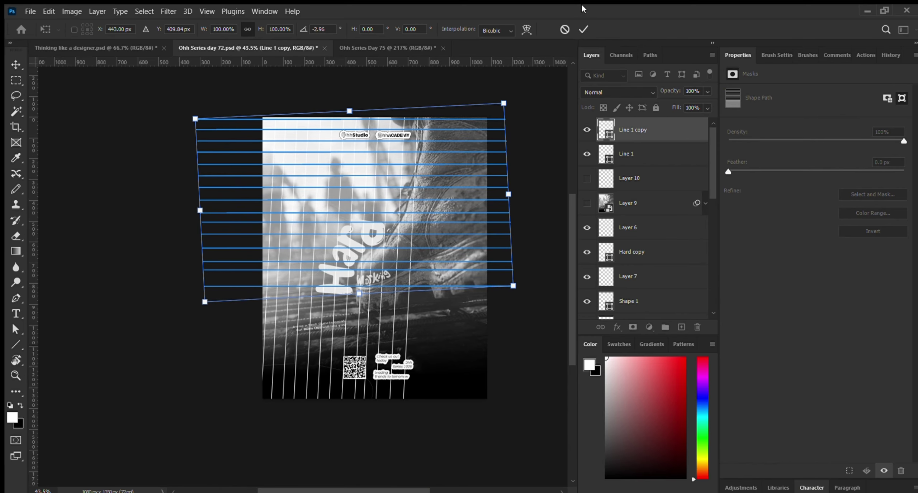
click(582, 29)
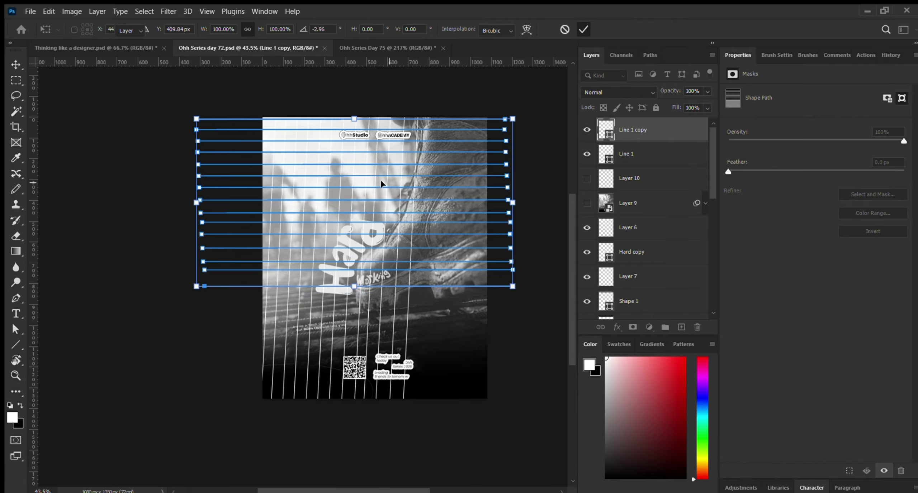
Step: Group the Line 1 and Line 1 copy layers and add a layer mask to the group
shift+click(633, 154)
key(ctrl+g)
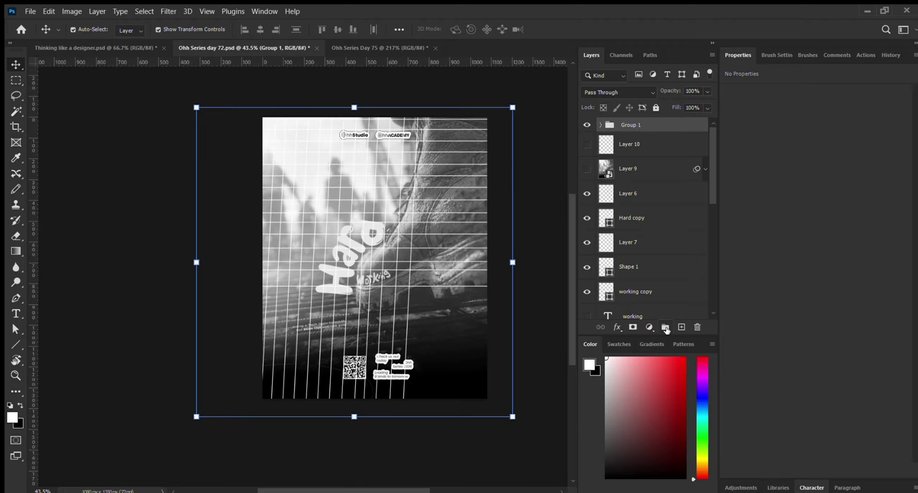
click(633, 327)
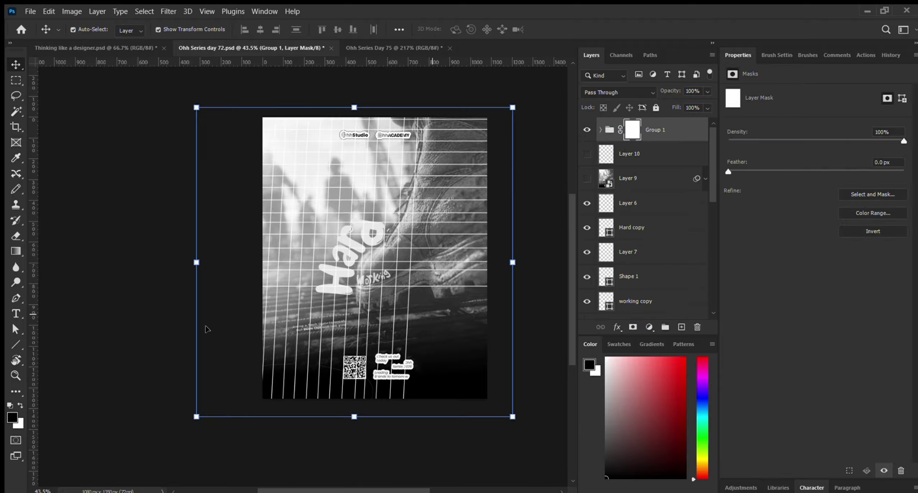
Step: Recreate the layer mask on Group 1 and prepare a soft black brush of size 248 for painting on it
key(ctrl+z)
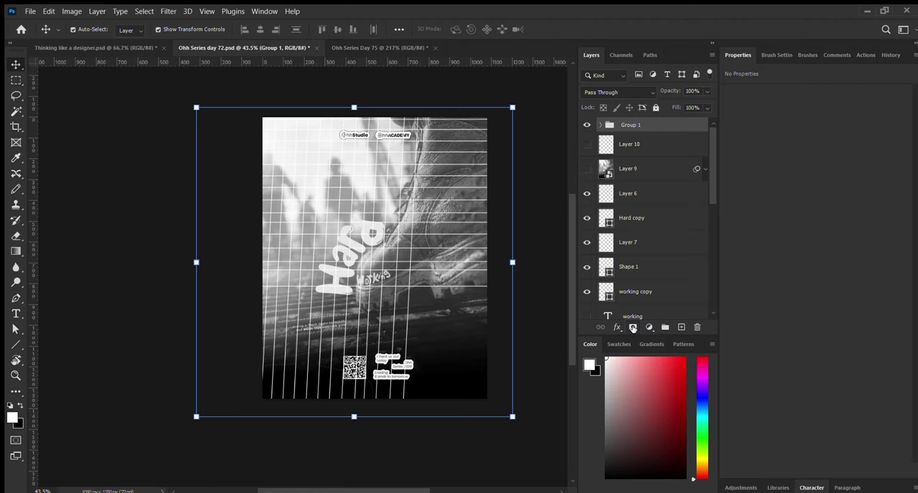
click(633, 328)
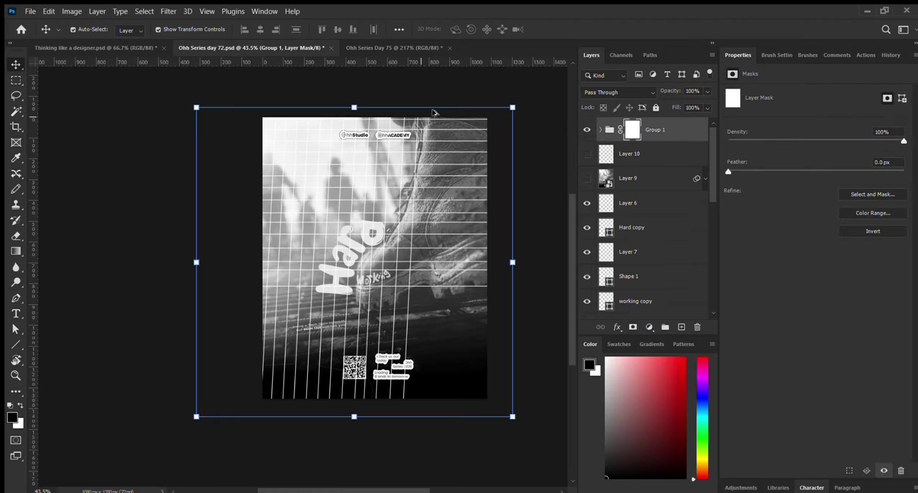
scroll(433, 113, up, 2)
key(b)
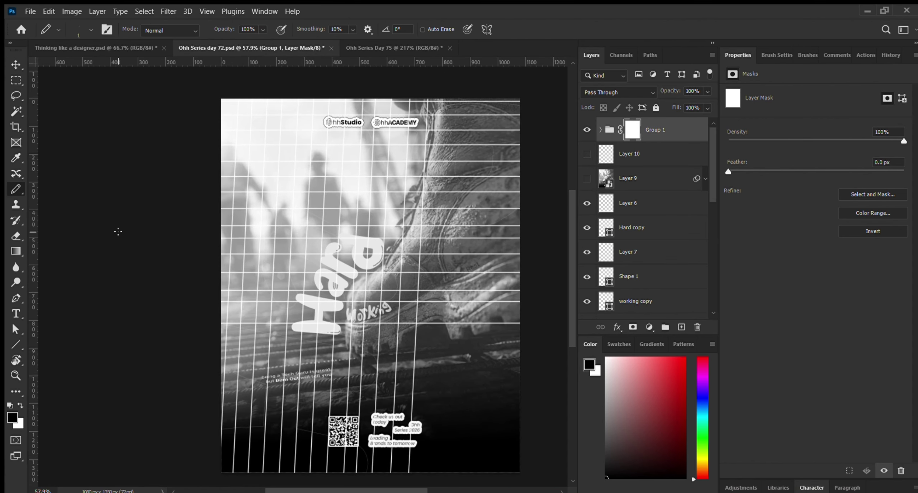
click(85, 187)
mouse_move(448, 191)
mouse_down()
mouse_move(471, 192)
mouse_move(327, 196)
mouse_up()
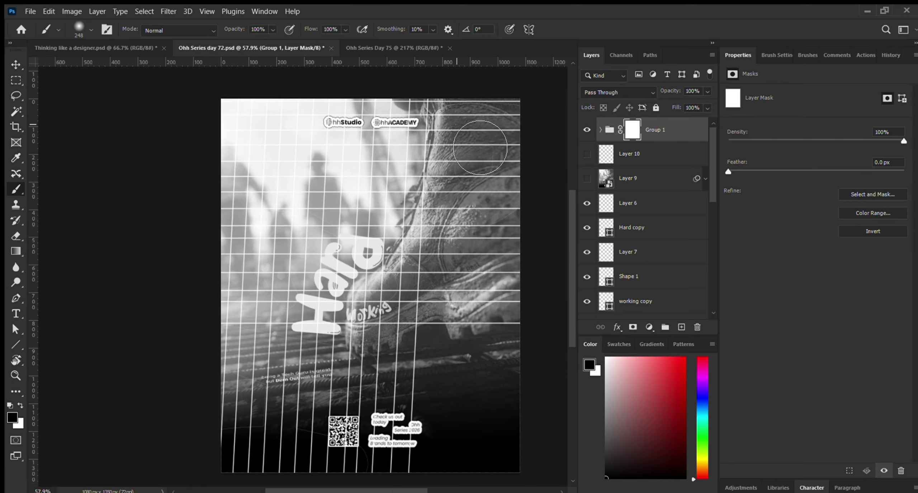
mouse_move(482, 148)
mouse_down()
mouse_move(526, 193)
mouse_move(524, 120)
mouse_move(520, 193)
mouse_move(533, 195)
mouse_move(521, 162)
mouse_move(480, 233)
mouse_move(491, 156)
mouse_move(506, 262)
mouse_move(546, 256)
mouse_move(487, 334)
mouse_up()
key(ctrl+z)
mouse_move(477, 112)
mouse_down()
mouse_move(489, 139)
mouse_move(502, 124)
mouse_move(483, 139)
mouse_up()
mouse_move(524, 218)
mouse_down()
mouse_move(536, 266)
mouse_move(539, 225)
mouse_move(462, 237)
mouse_move(414, 333)
mouse_move(463, 291)
mouse_up()
key(ctrl+z)
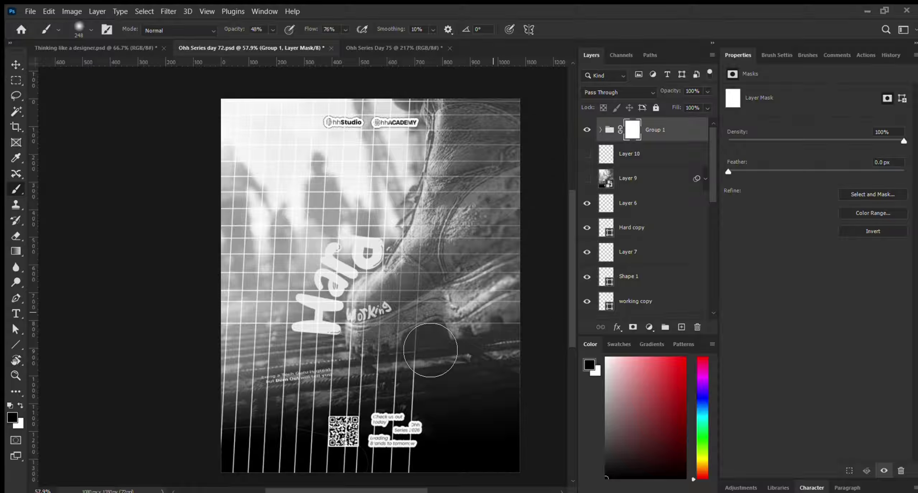
Step: Paint black on the Group 1 mask at 76% flow, hiding the grid lines over the boot and the poster's lower part
drag(564, 189, 470, 159)
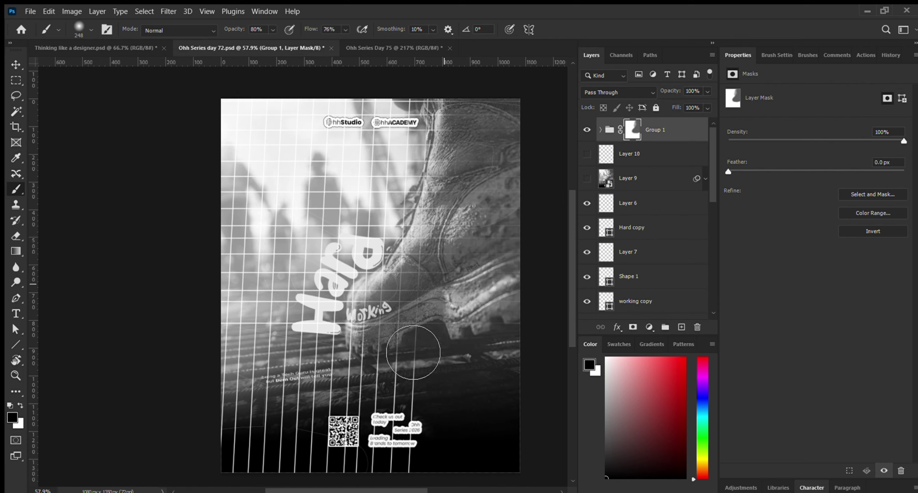
mouse_move(493, 282)
mouse_down()
mouse_move(515, 151)
mouse_move(424, 344)
mouse_move(424, 299)
mouse_up()
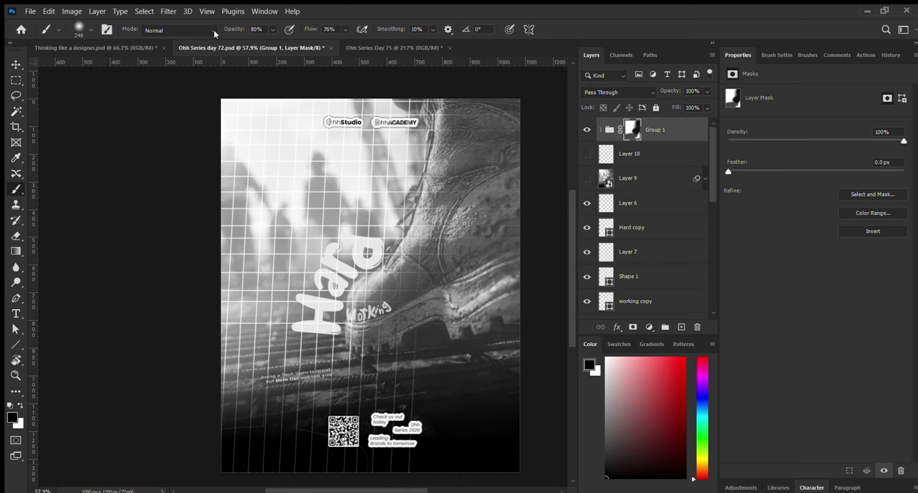
scroll(433, 248, down, 2)
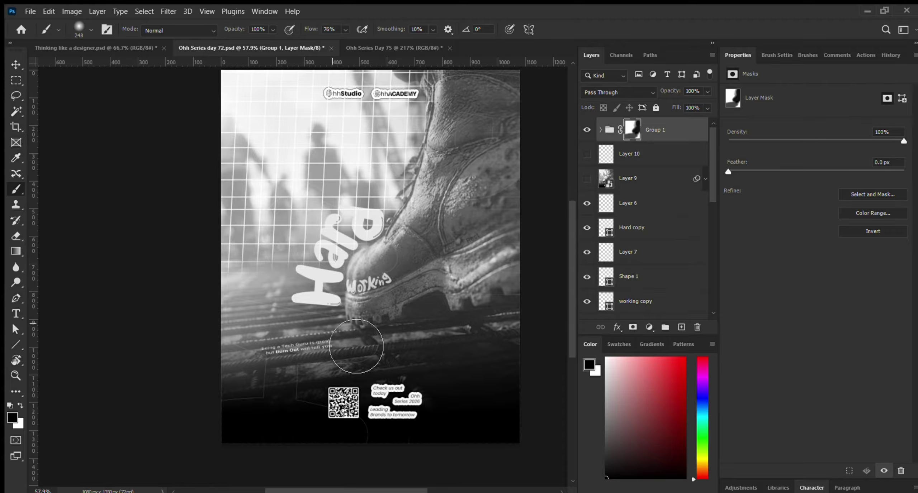
mouse_move(257, 341)
mouse_down()
mouse_move(375, 398)
mouse_move(240, 319)
mouse_up()
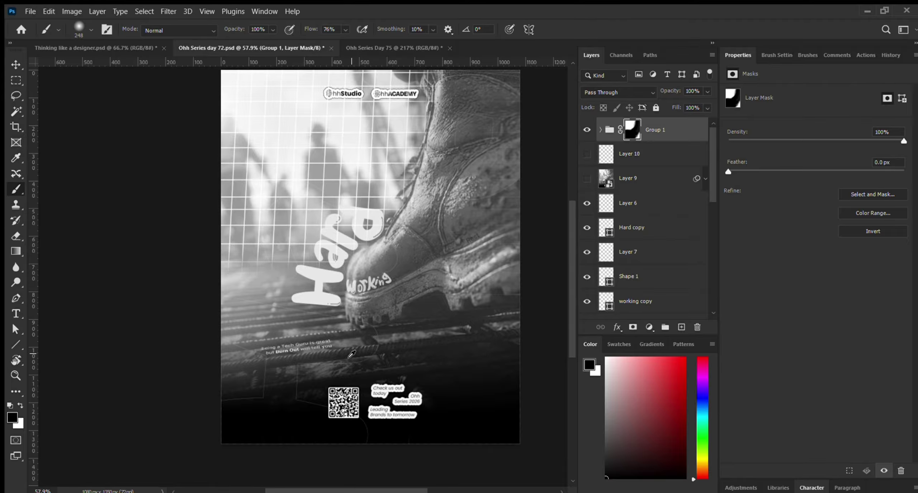
Step: Rotate Group 1 by -3.26° and mask out the line ends left at the poster's right edge
scroll(351, 341, down, 3)
key(ctrl+t)
scroll(348, 240, up, 3)
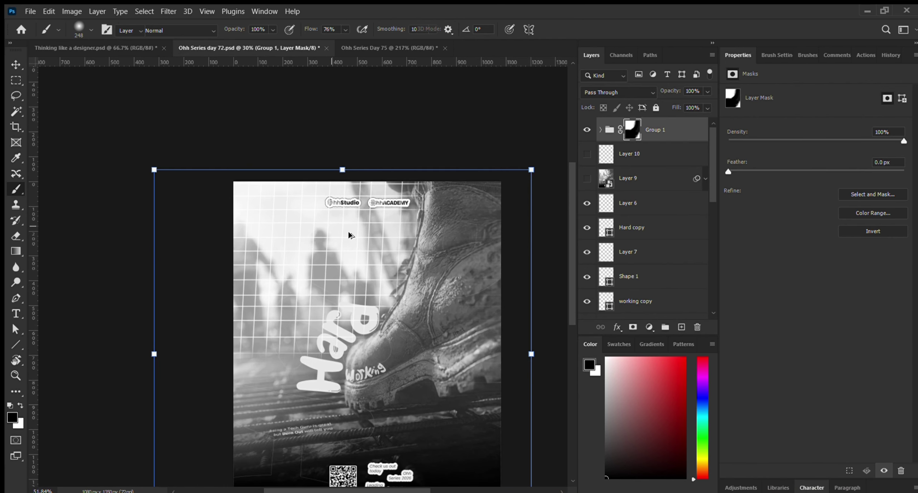
key(v)
drag(542, 162, 534, 147)
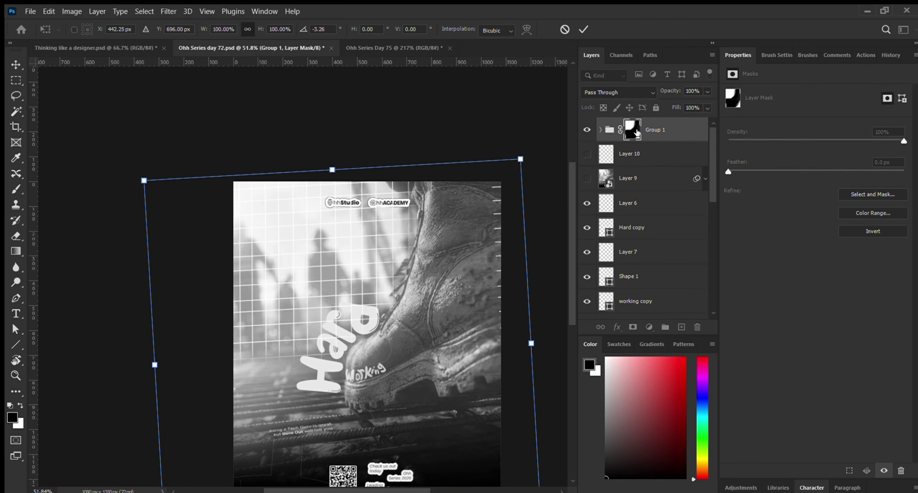
key(Escape)
key(b)
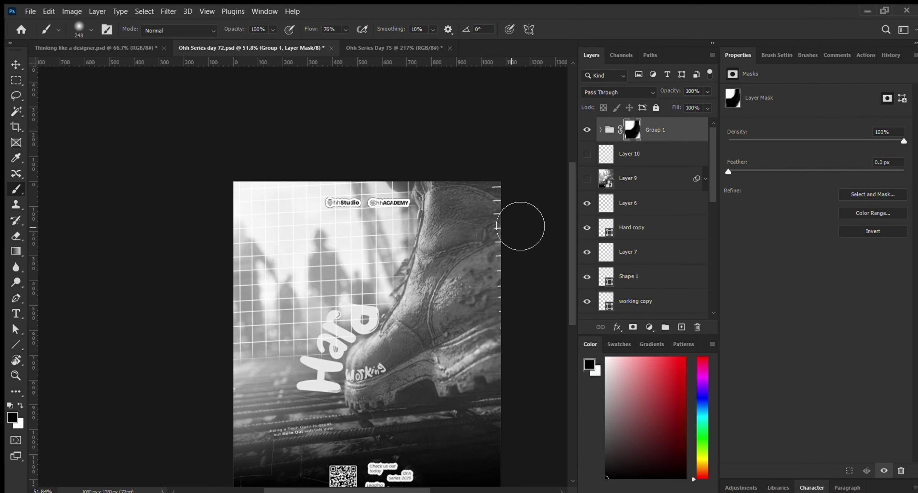
Step: Lower the opacity of Group 1 to 15% and deselect it
key(v)
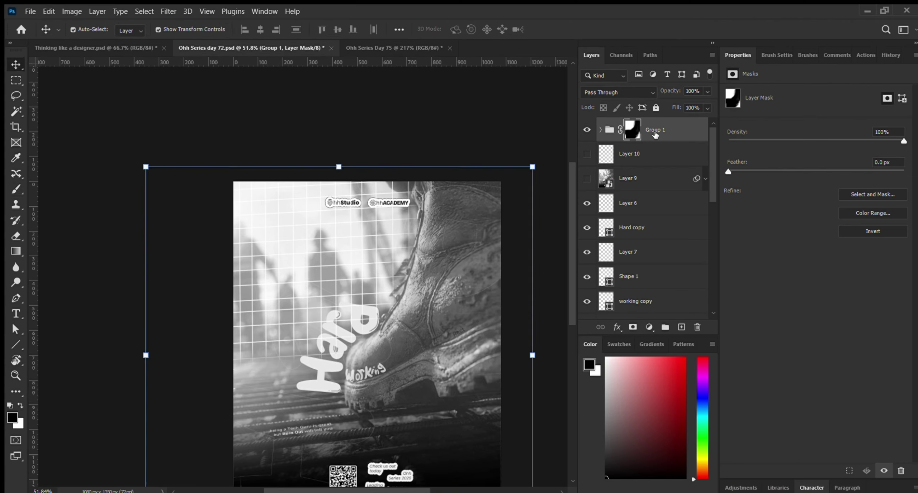
click(679, 127)
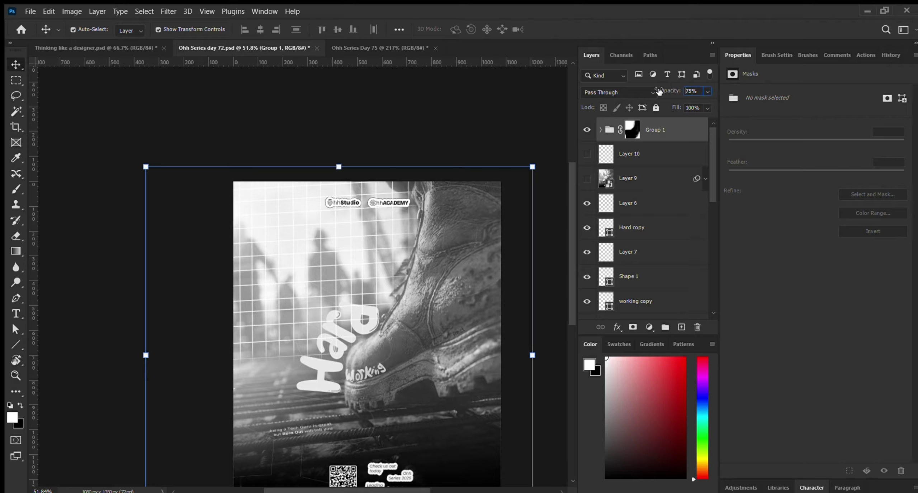
drag(639, 91, 658, 94)
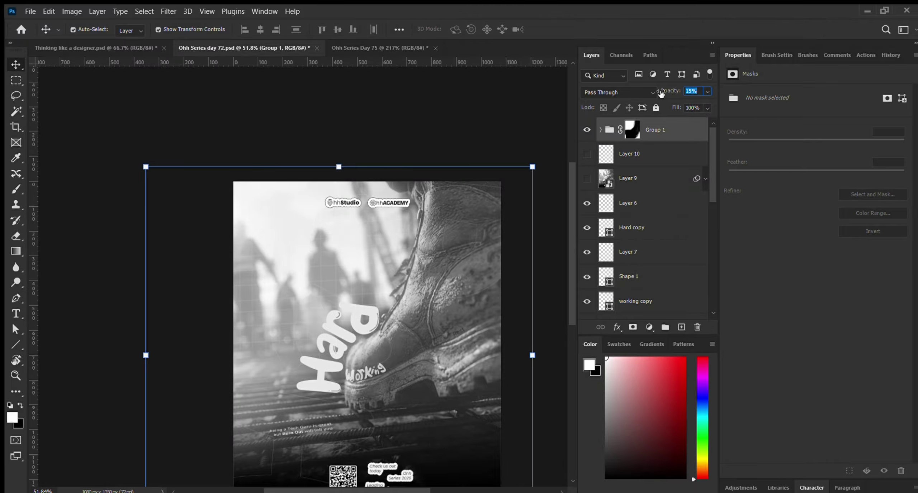
click(472, 125)
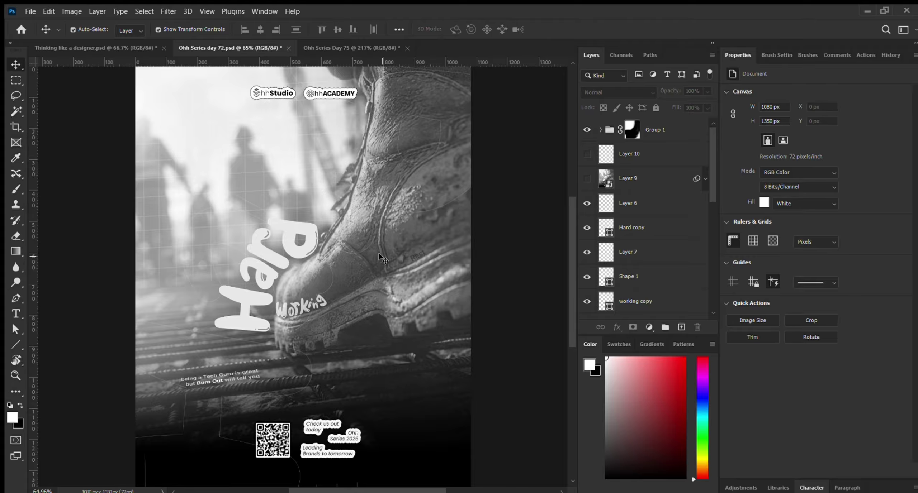
Step: Add a new empty layer above Group 1 and get the Pen tool ready in Shape mode with a white fill
scroll(381, 258, up, 3)
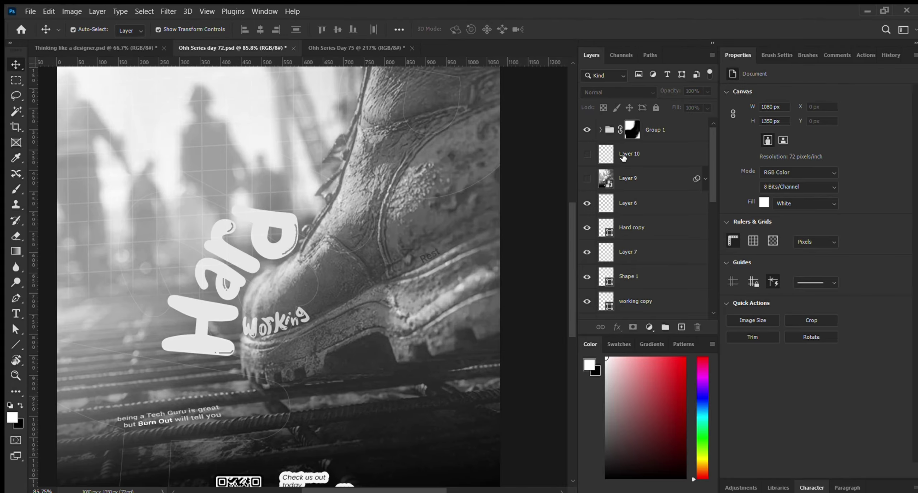
click(675, 128)
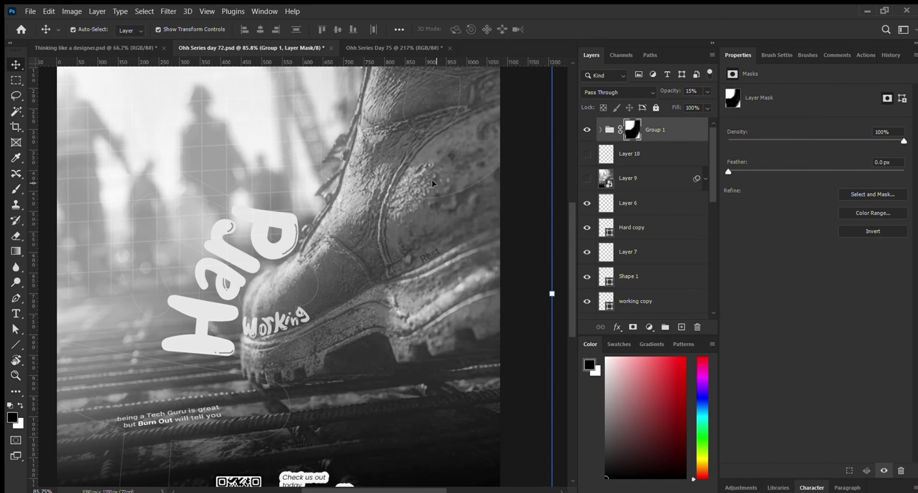
click(17, 302)
key(x)
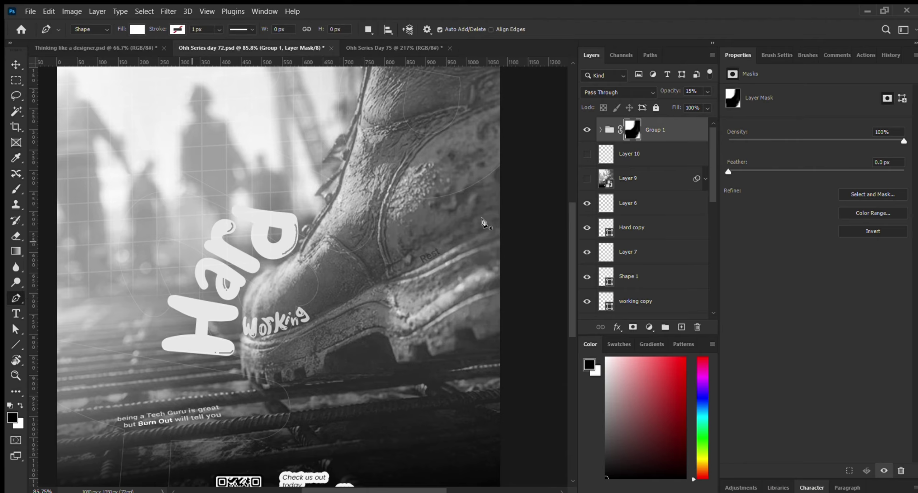
click(681, 327)
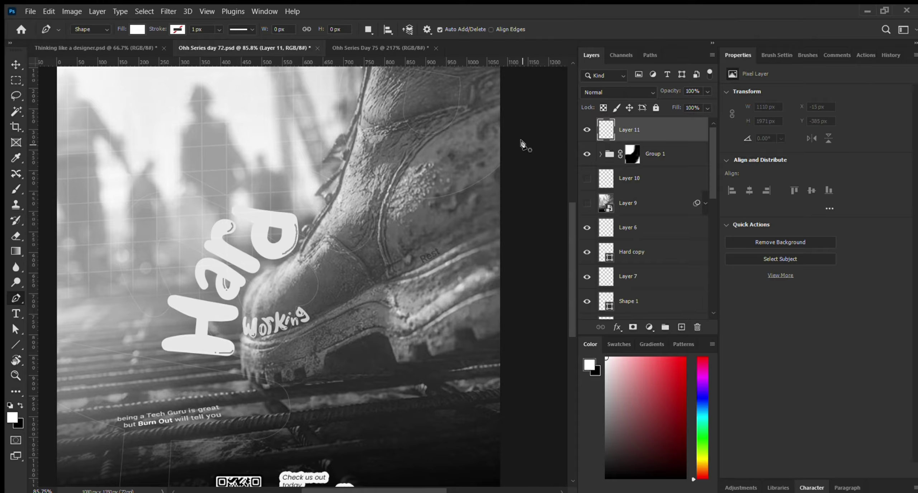
Step: Draw a closed white pen shape about 325 by 285 px over the boot's side, extending past the poster's right edge
drag(530, 141, 557, 138)
click(441, 159)
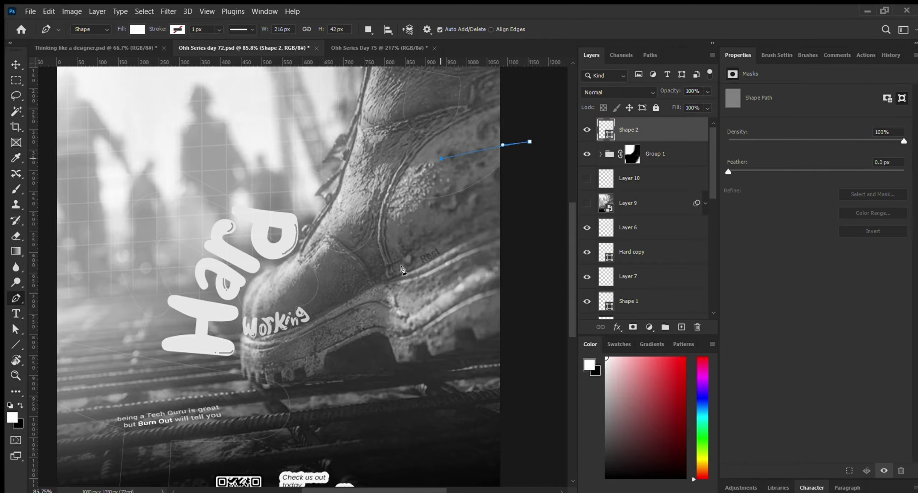
click(406, 258)
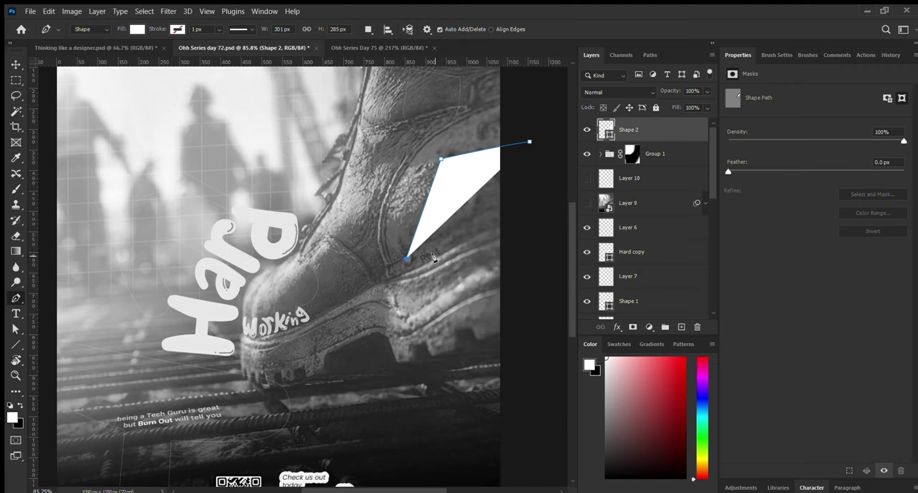
drag(441, 256, 475, 236)
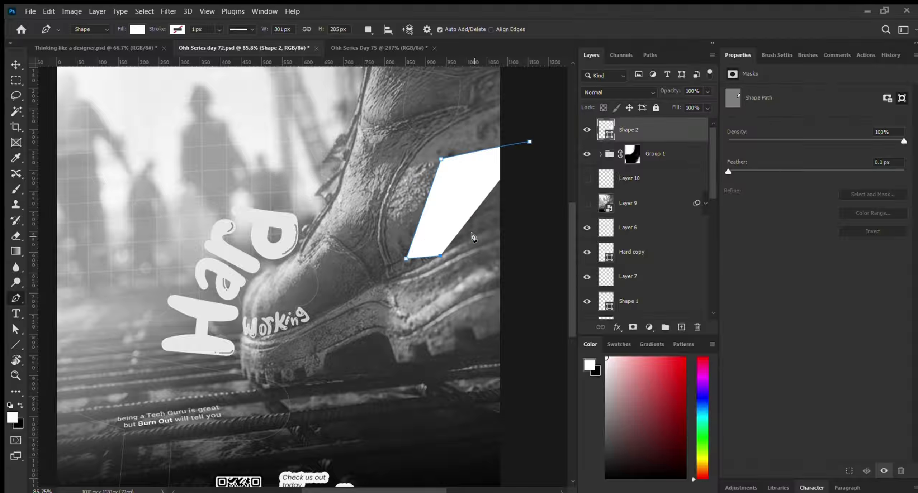
click(519, 228)
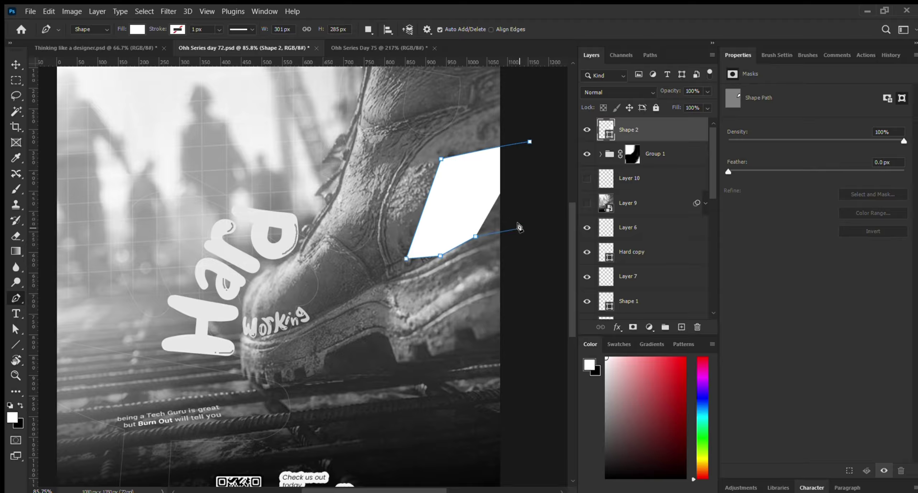
drag(530, 141, 548, 143)
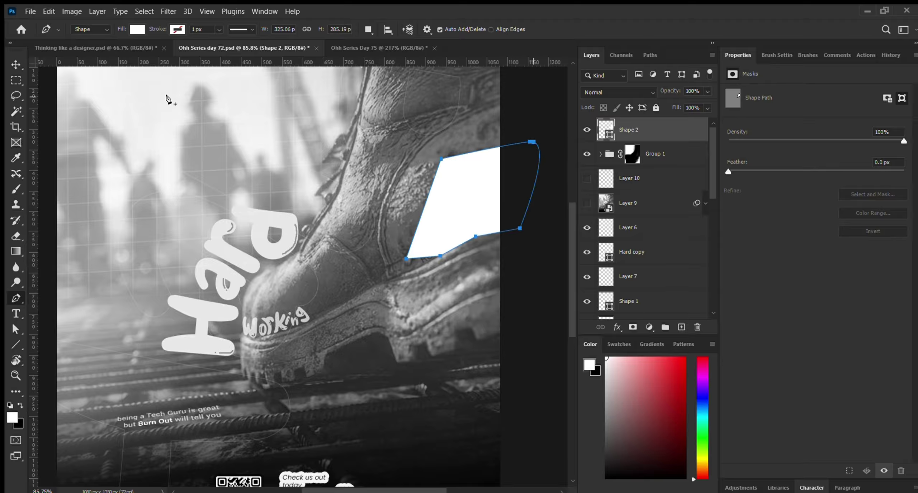
click(15, 65)
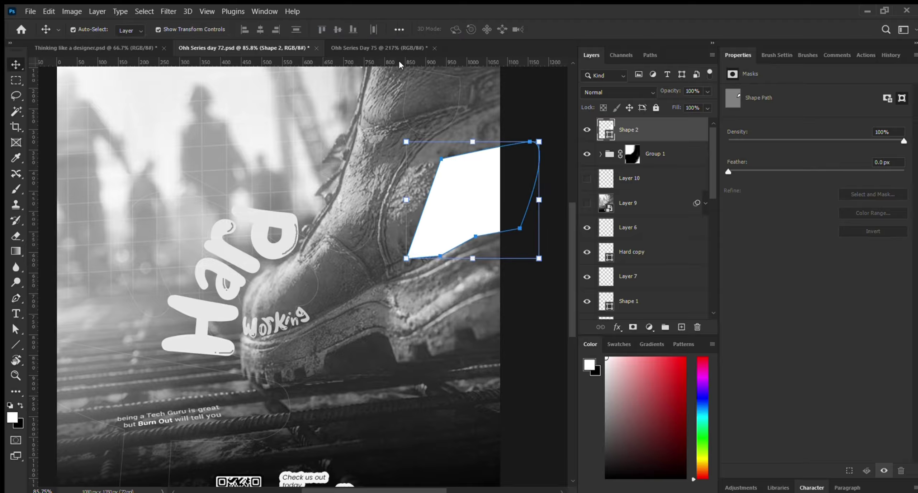
Step: Recolour the pen shape with a mid grey sampled from the area at the boot's toe, and deselect it
double_click(610, 135)
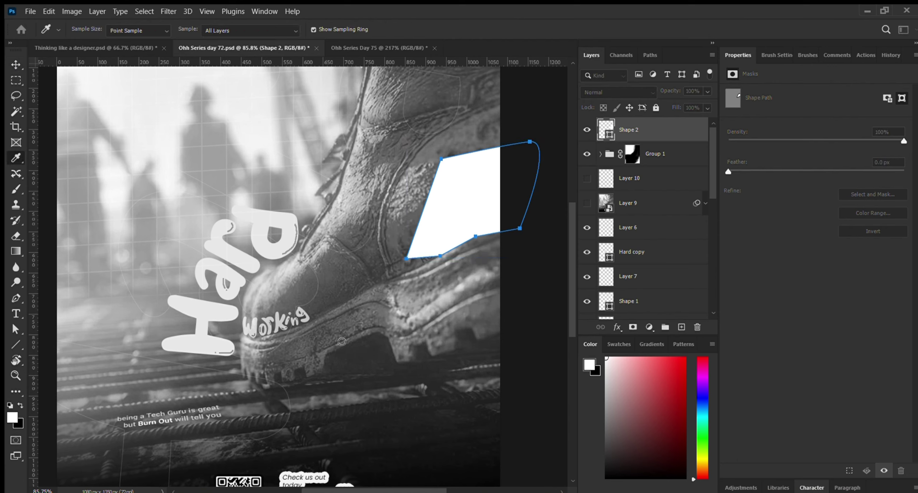
click(258, 373)
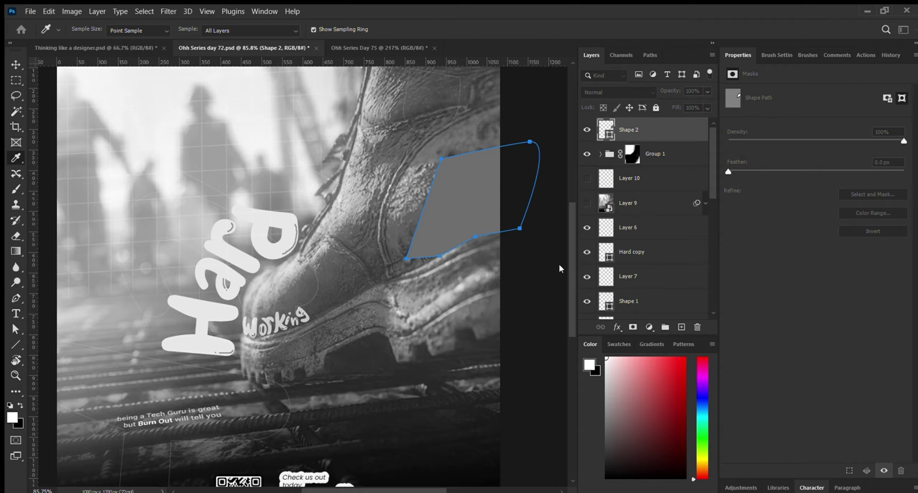
key(v)
click(529, 104)
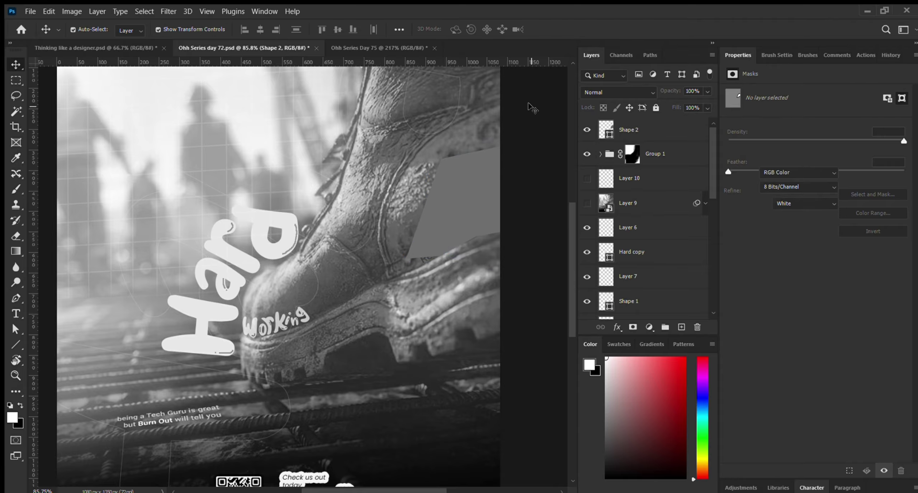
Step: Recolour the pen shape over the boot with a light grey sampled from around the "Working" lettering
click(466, 204)
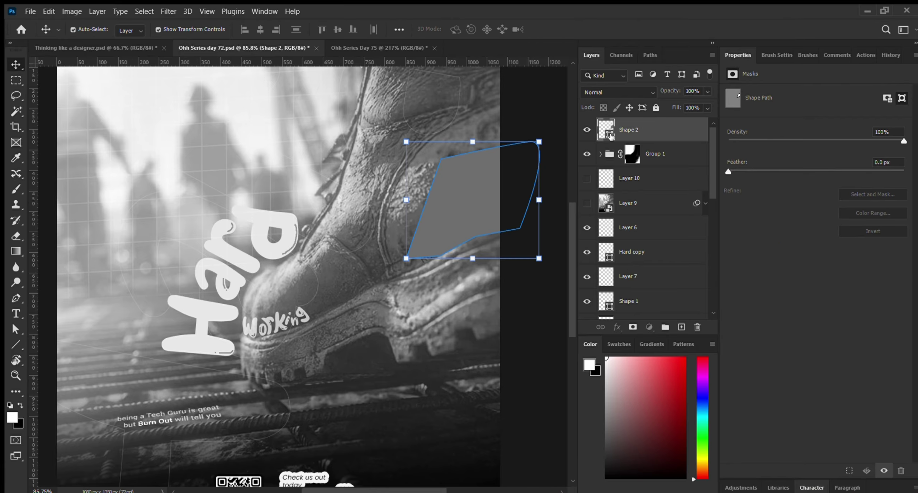
key(i)
drag(281, 394, 273, 330)
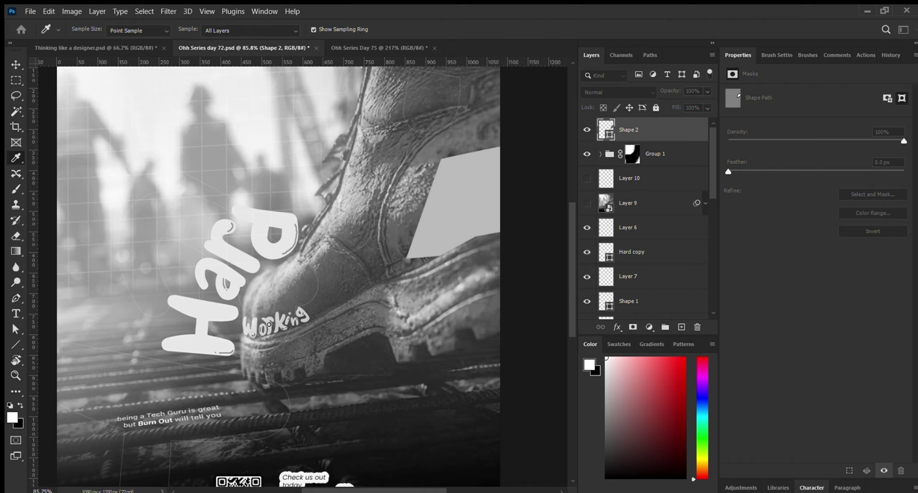
key(v)
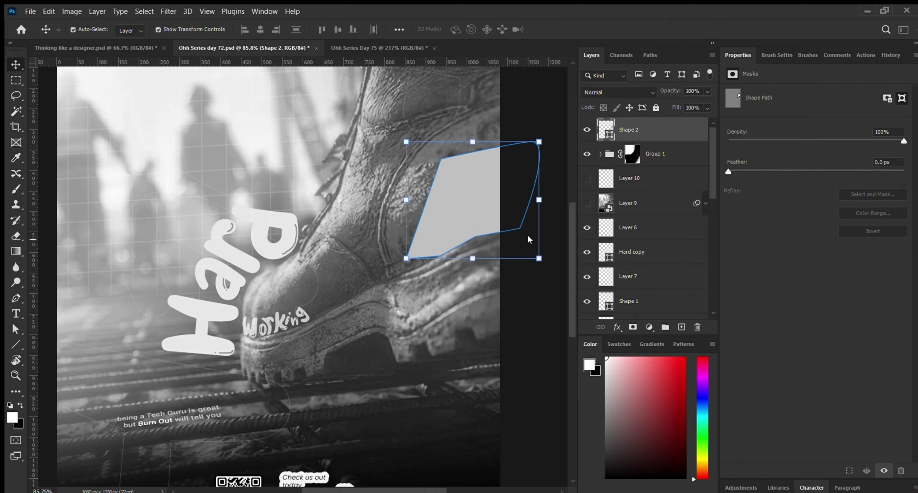
click(525, 231)
Step: Add Inner Glow and Outer Glow effects to the light grey pen shape (Shape 2) over the boot's side
click(480, 195)
click(696, 131)
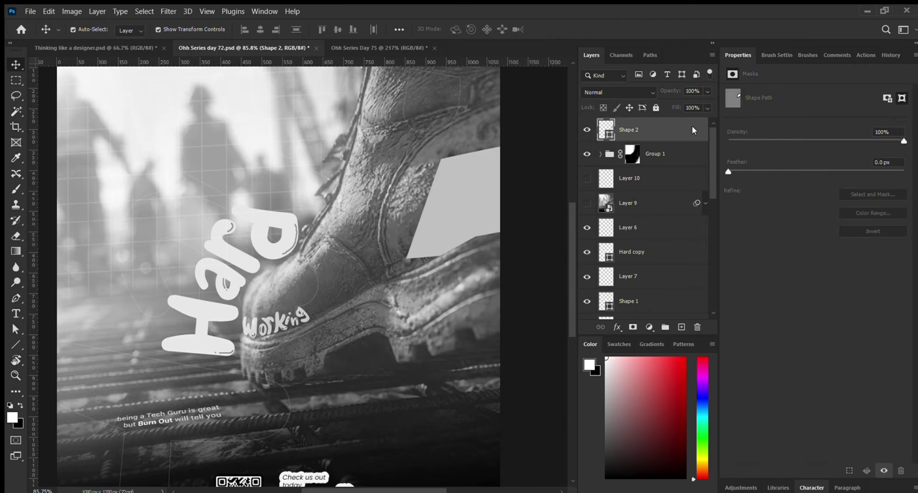
key(h)
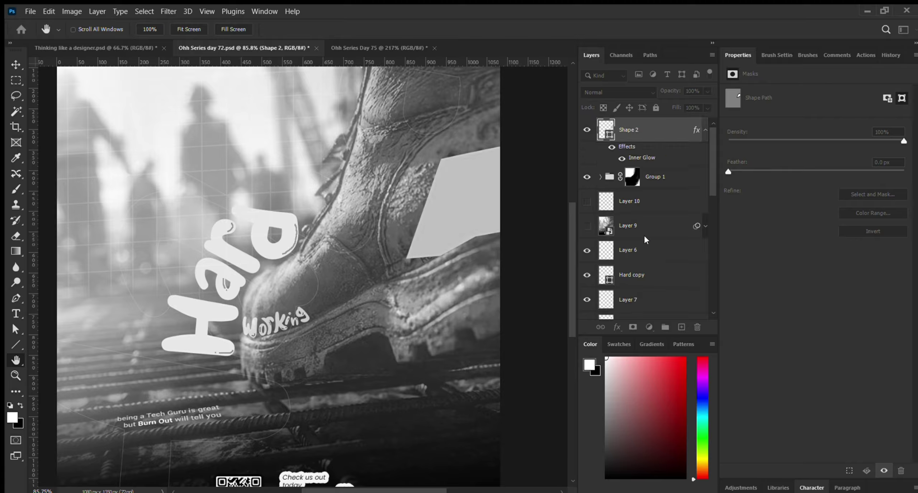
key(i)
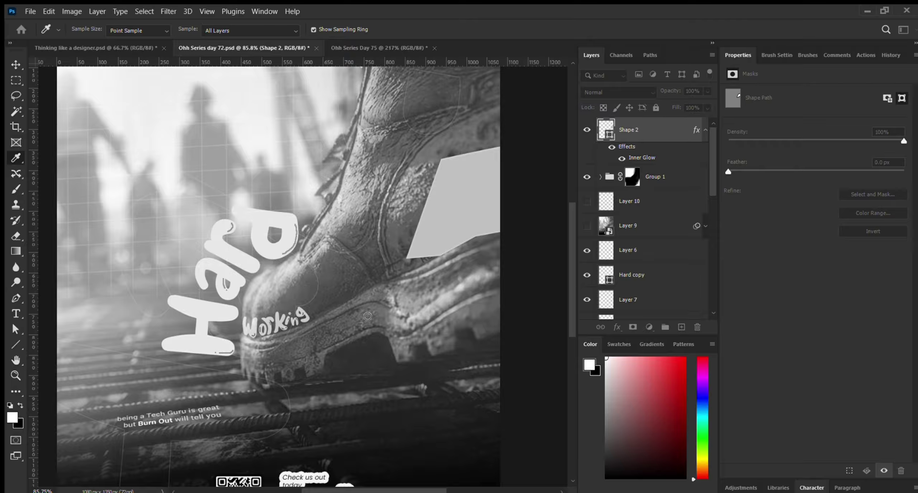
key(h)
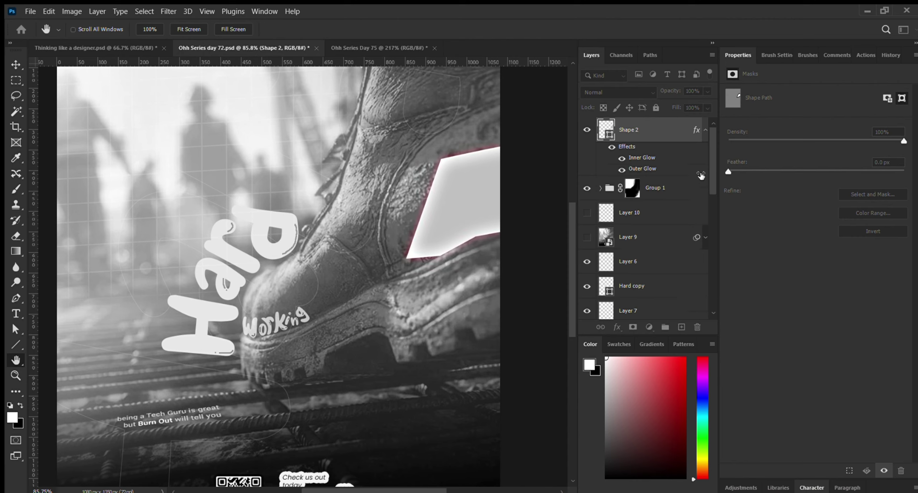
key(i)
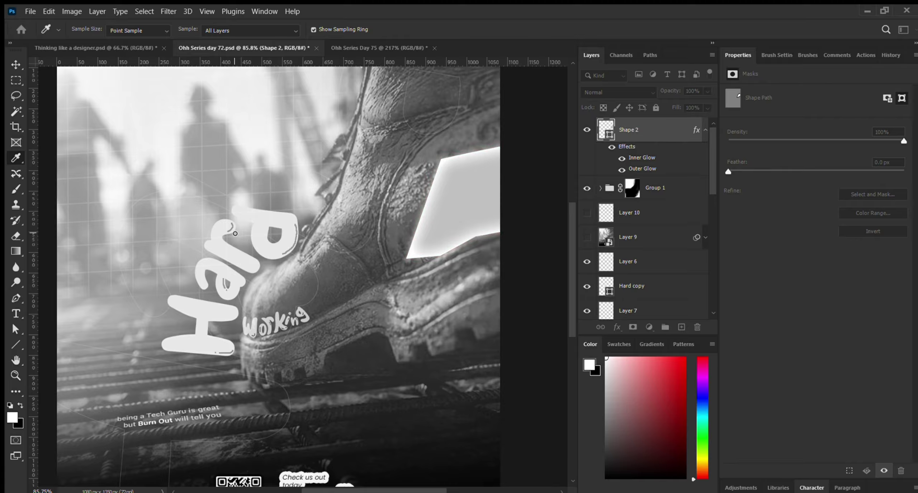
Step: Add a Drop Shadow effect to the pen shape over the boot's side and deselect it
key(h)
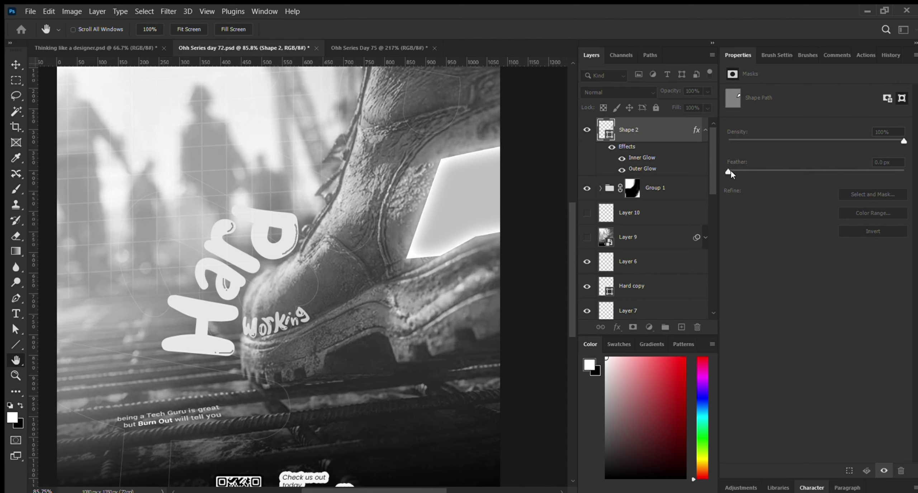
click(530, 356)
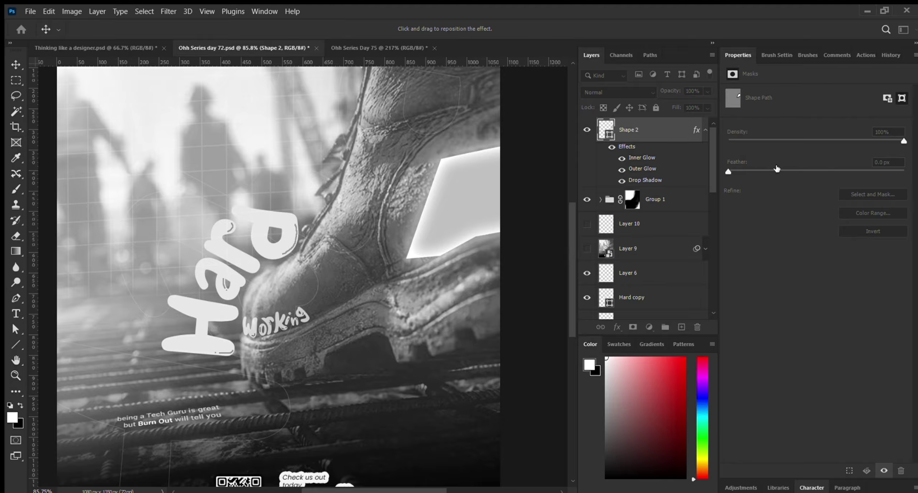
key(i)
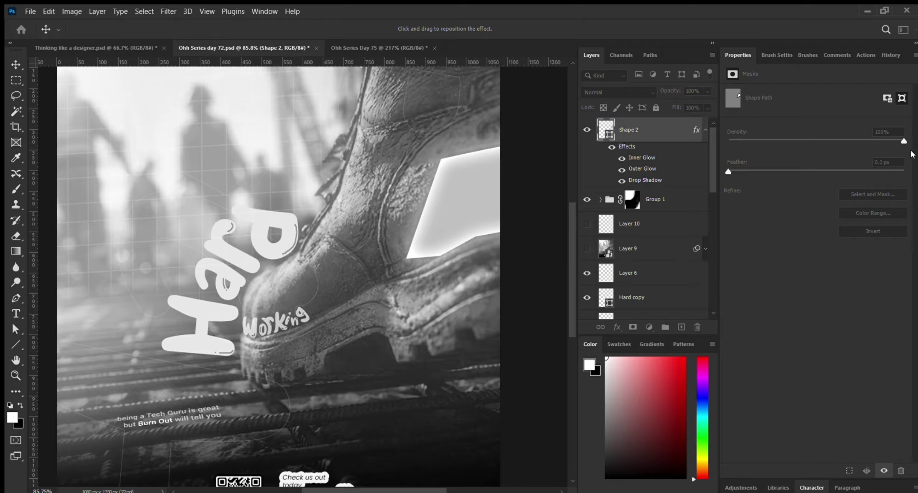
scroll(538, 182, down, 3)
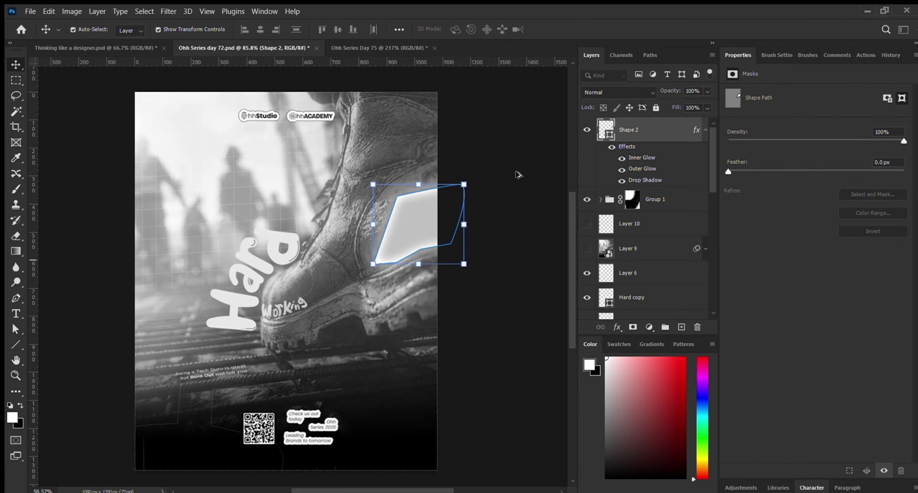
click(520, 116)
scroll(405, 215, up, 2)
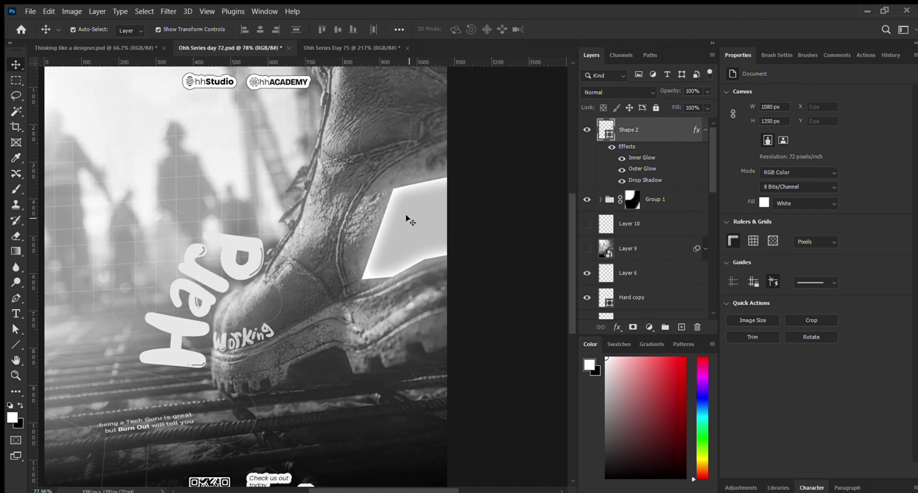
Step: Adjust Shape 2's advanced blending options to let the boot's texture show through it, and deselect the shape
click(406, 215)
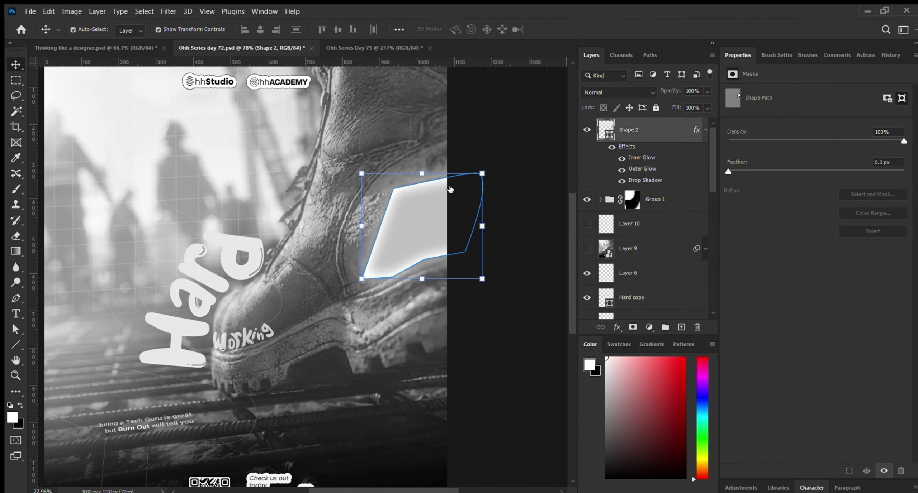
key(space)
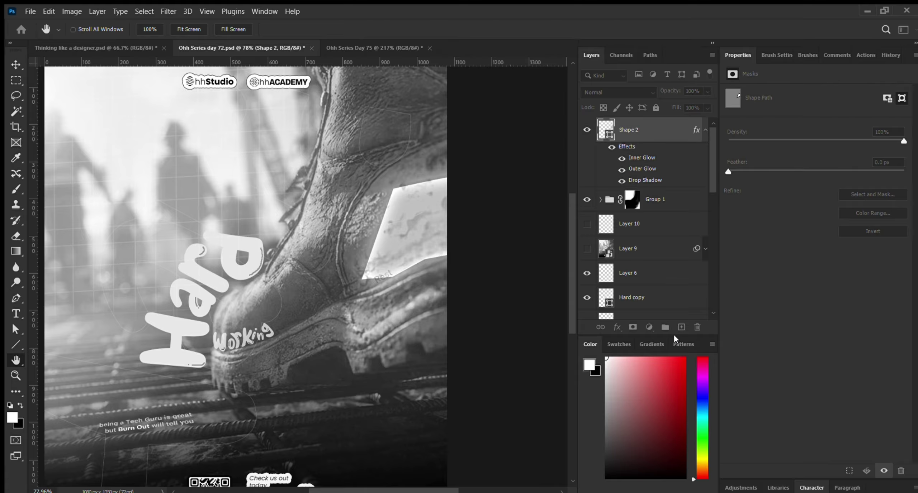
click(902, 99)
key(v)
click(507, 211)
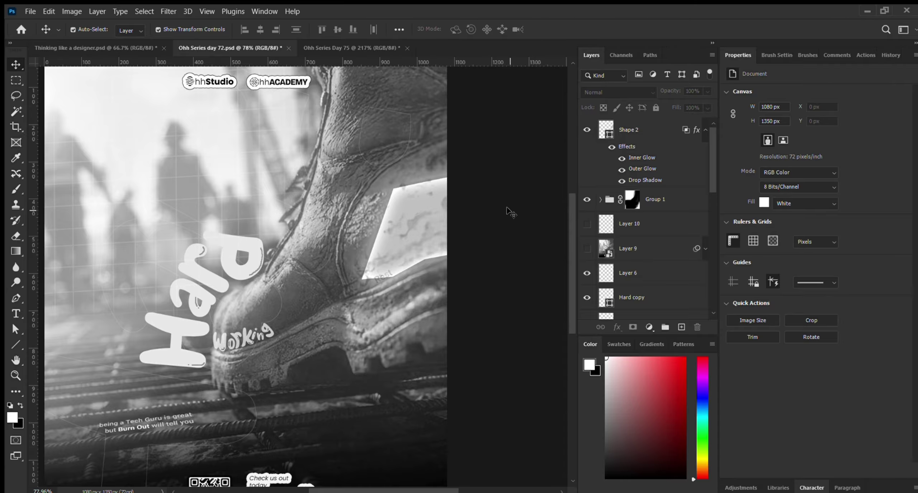
Step: On a new layer above Shape 2, draw a closed white pen shape about 110 by 63 px along the boot's sole
scroll(307, 281, down, 1)
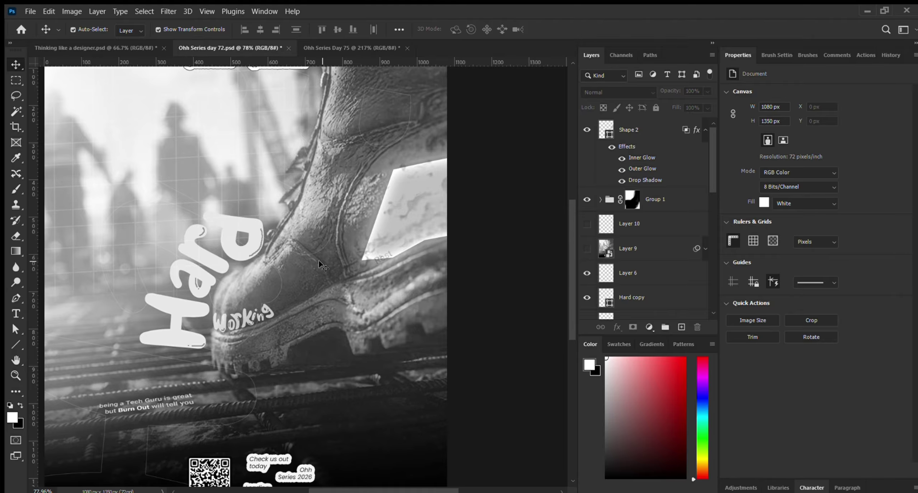
scroll(299, 326, up, 1)
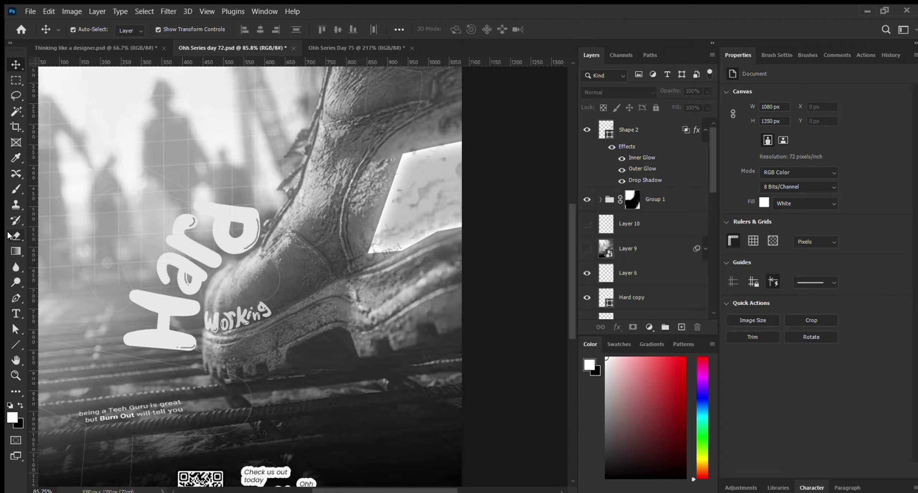
click(12, 251)
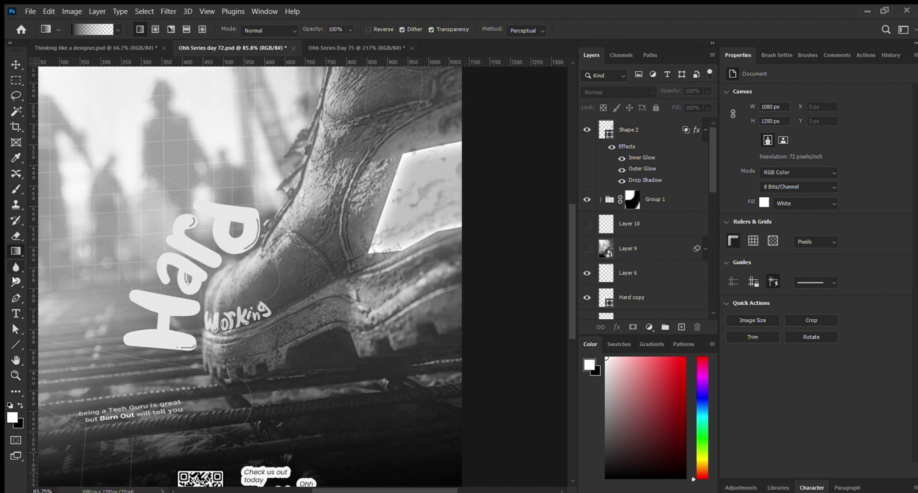
click(16, 299)
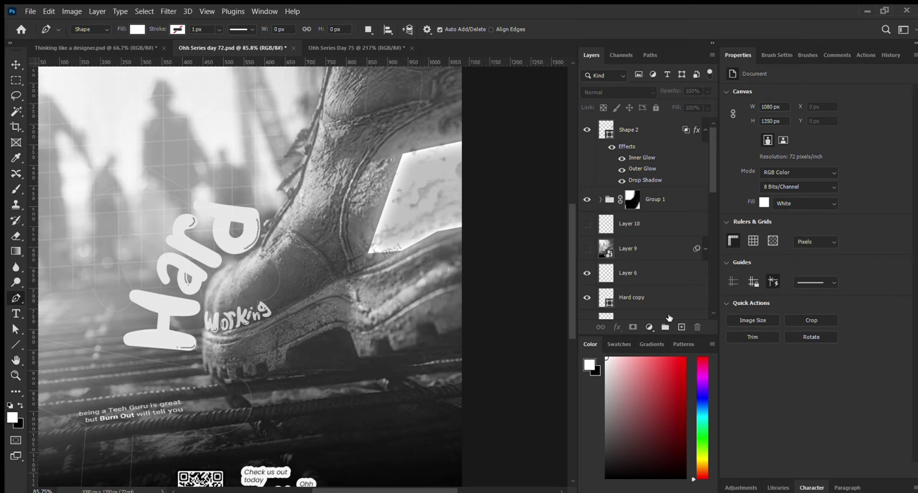
click(681, 327)
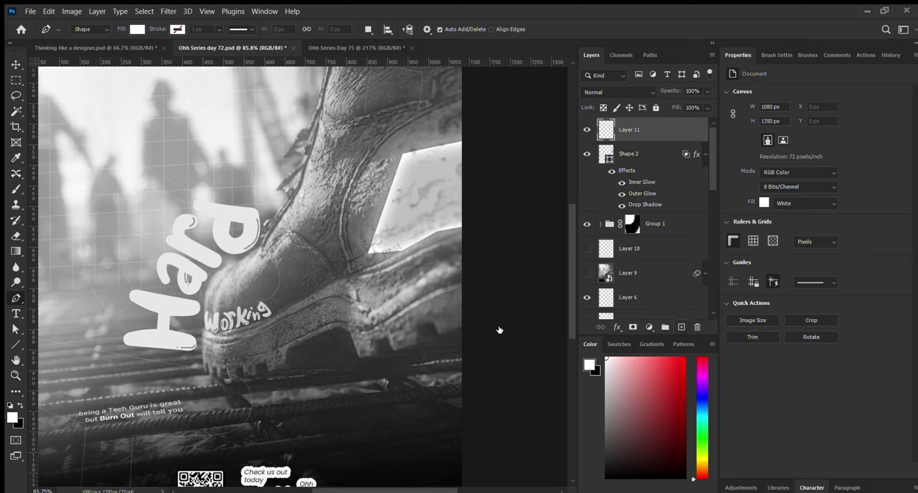
click(301, 318)
click(337, 292)
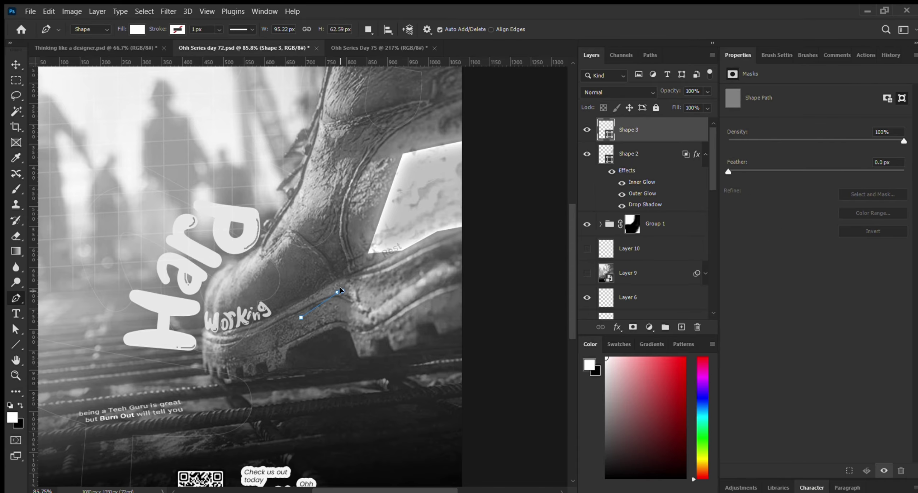
drag(339, 291, 348, 292)
scroll(301, 318, up, 2)
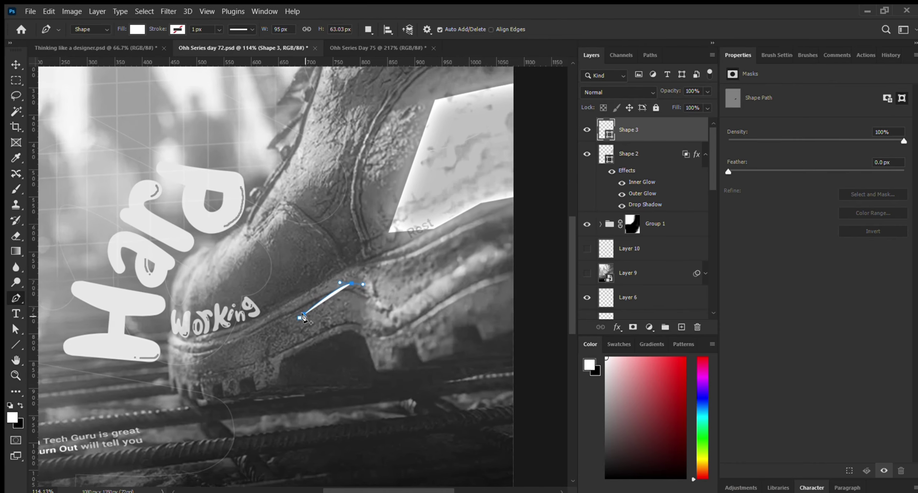
scroll(302, 317, up, 2)
click(374, 309)
click(288, 320)
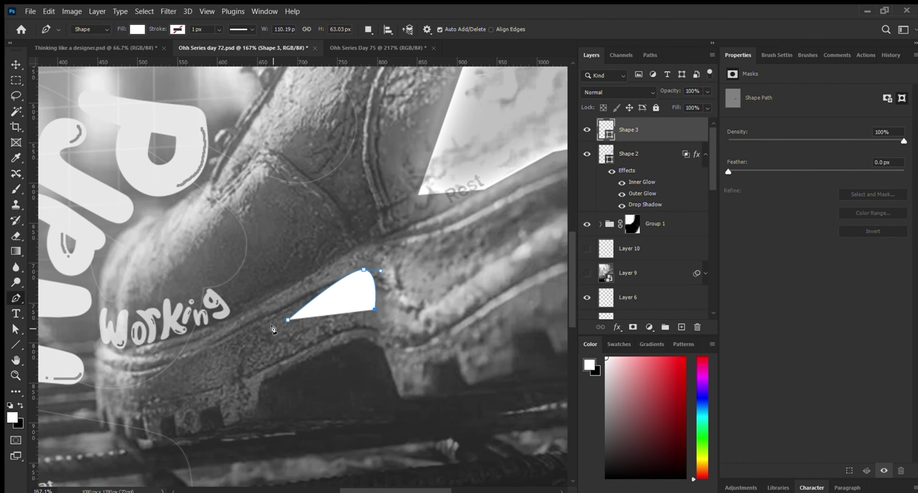
drag(287, 320, 273, 313)
Step: Scale the new sole shape to about 110%, rotate it about -4°, and move it slightly down along the boot's sole
click(15, 65)
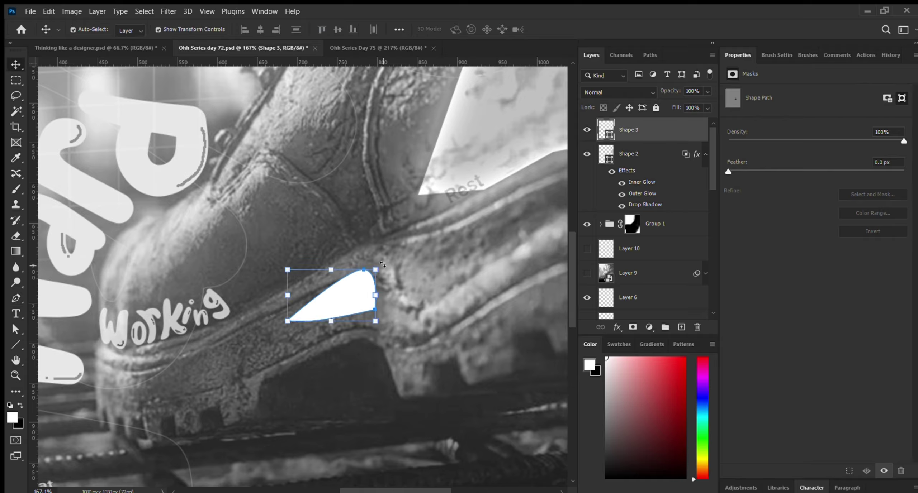
drag(383, 265, 340, 292)
drag(389, 255, 382, 258)
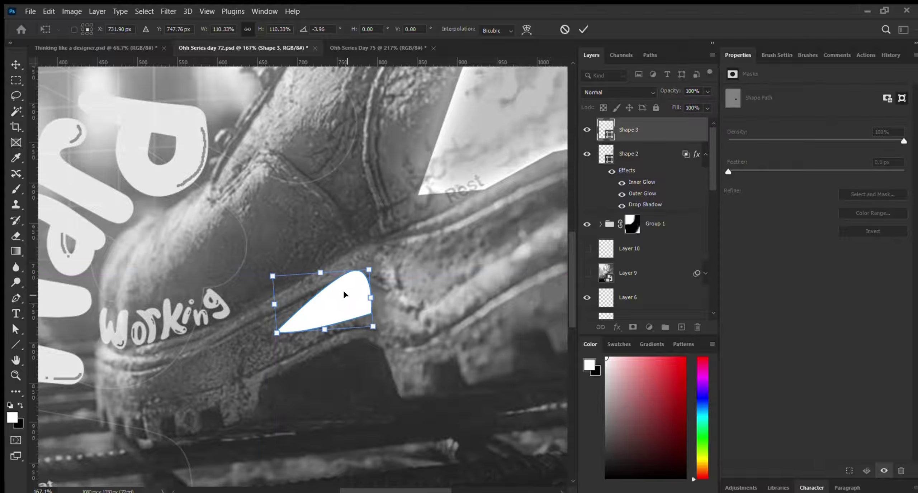
drag(343, 289, 340, 295)
click(583, 30)
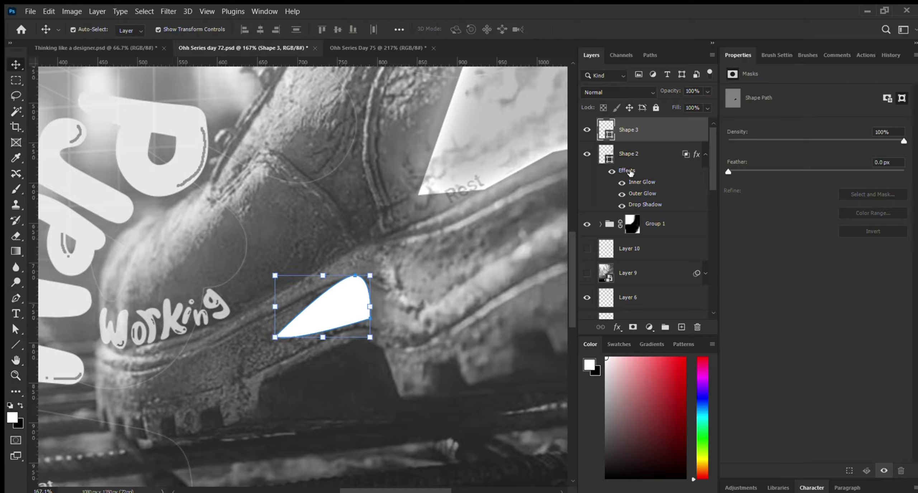
Step: Copy the Inner Glow, Outer Glow and Drop Shadow effects from Shape 2 to Shape 3 and review its Drop Shadow settings
drag(674, 140, 673, 141)
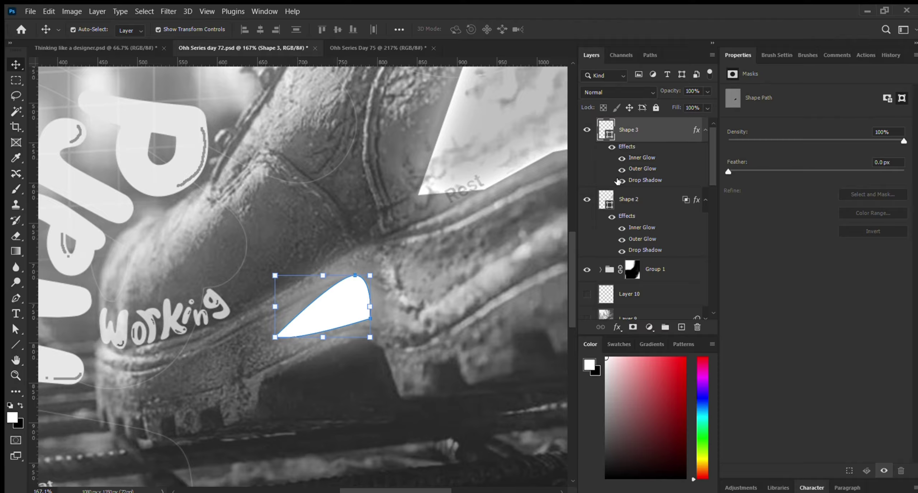
double_click(647, 180)
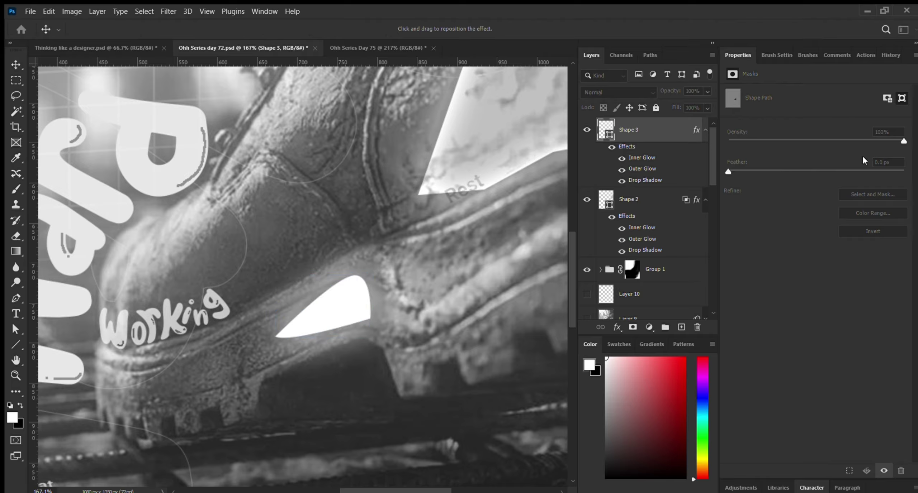
key(Return)
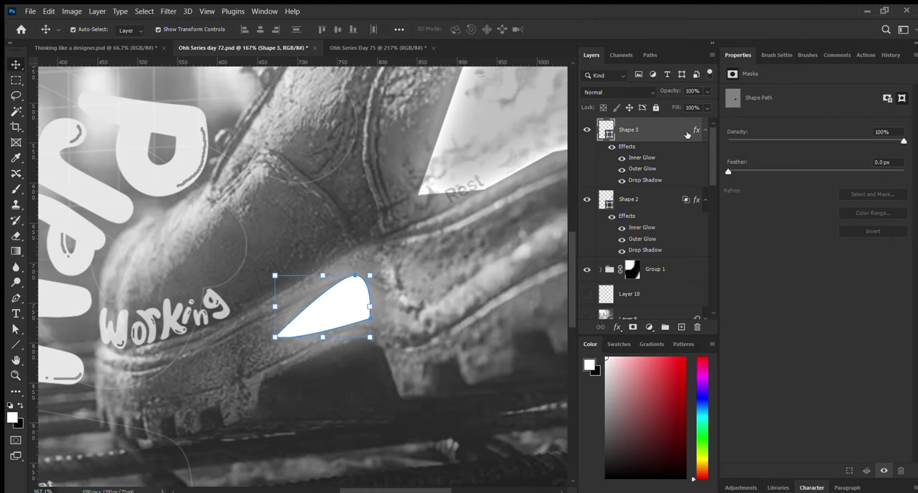
Step: Try to transfer Shape 2's advanced blending settings to Shape 3, and undo the transfer
key(h)
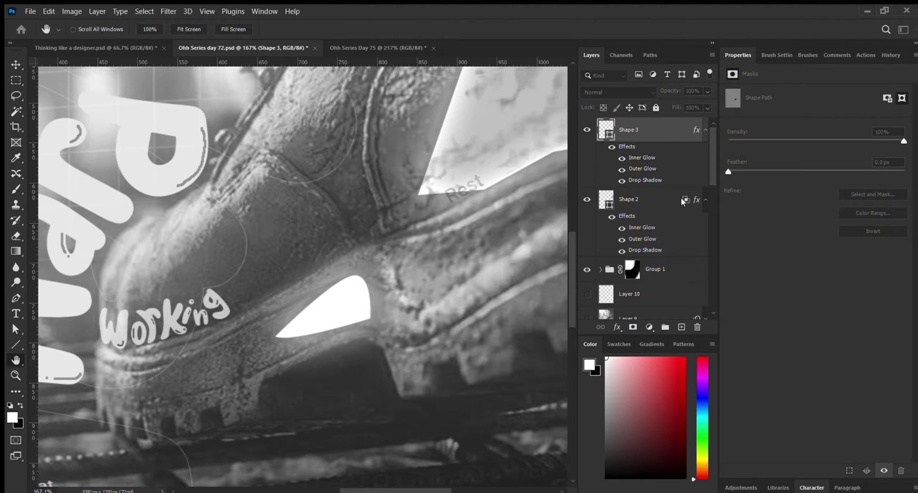
key(v)
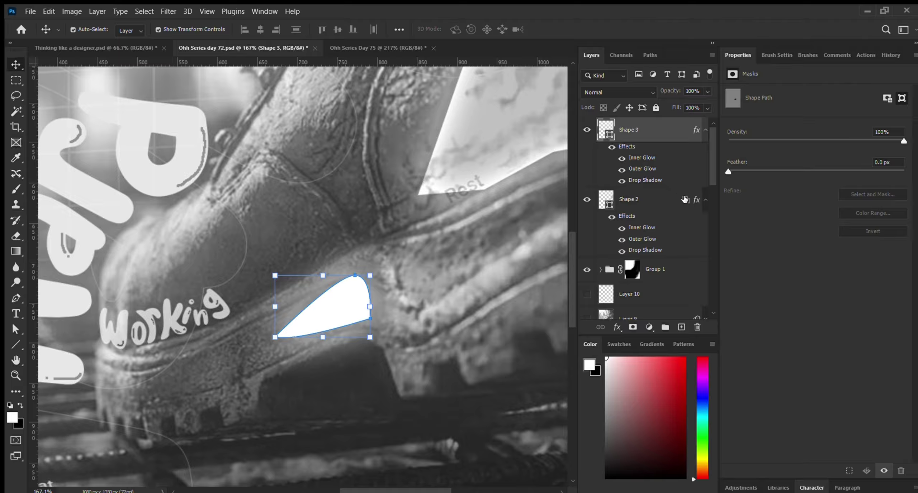
drag(686, 200, 685, 145)
key(ctrl+z)
Step: Adjust Shape 3's advanced blending options to let the boot's texture show through it, as on Shape 2
click(673, 203)
click(670, 201)
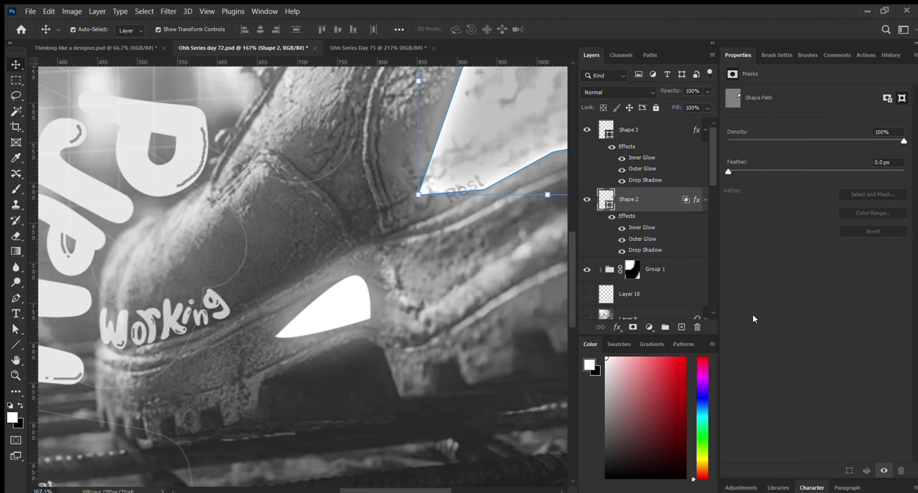
click(658, 134)
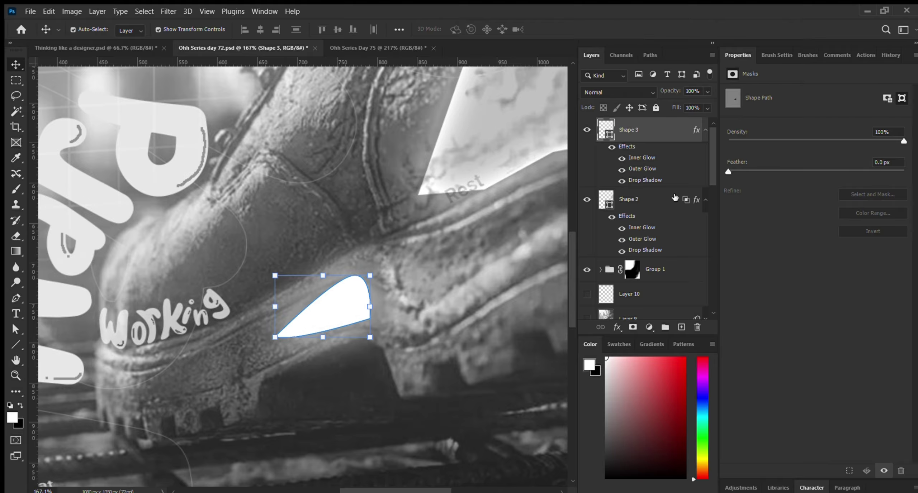
click(664, 208)
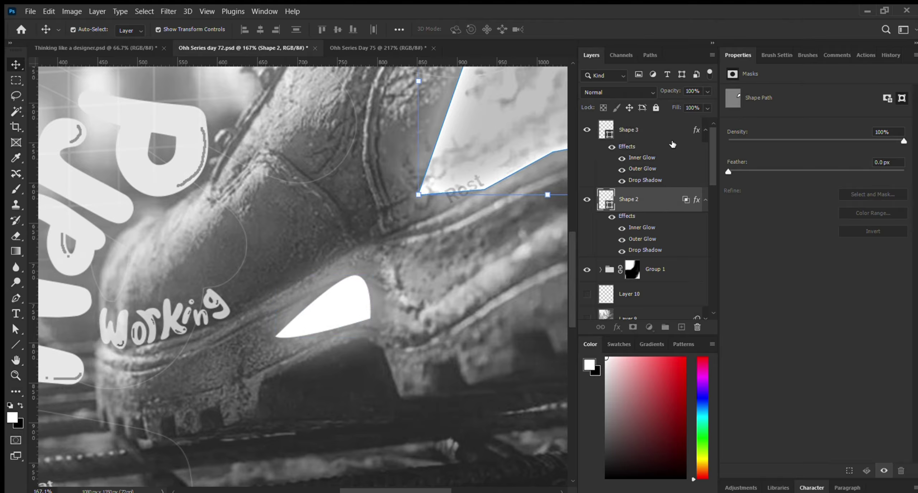
click(672, 135)
click(658, 202)
mouse_move(662, 90)
mouse_down()
mouse_move(654, 90)
mouse_move(676, 92)
mouse_up()
click(678, 128)
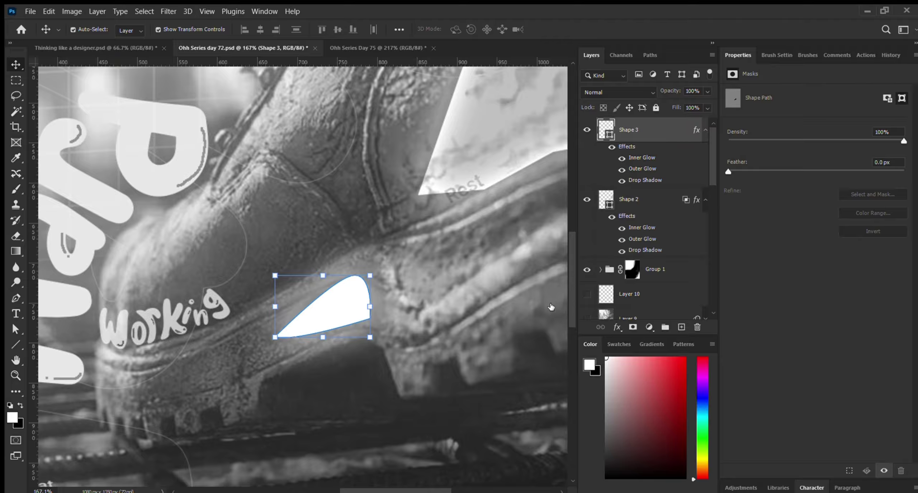
key(h)
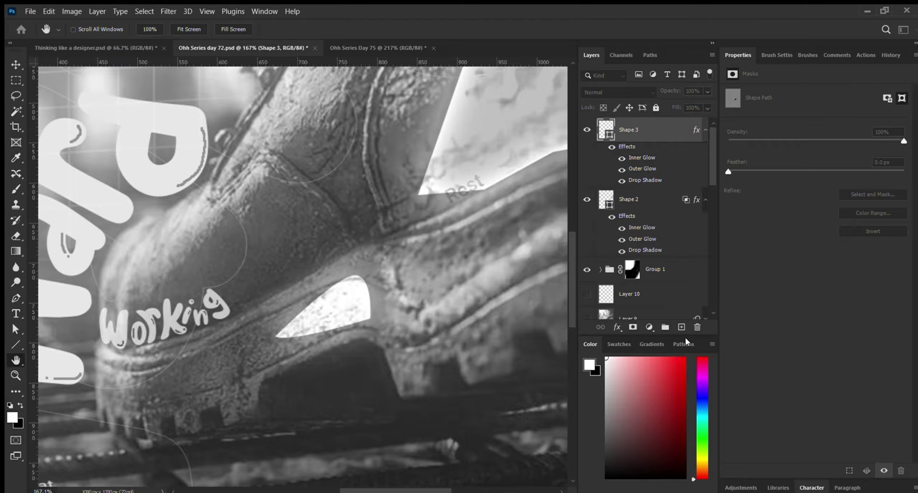
key(v)
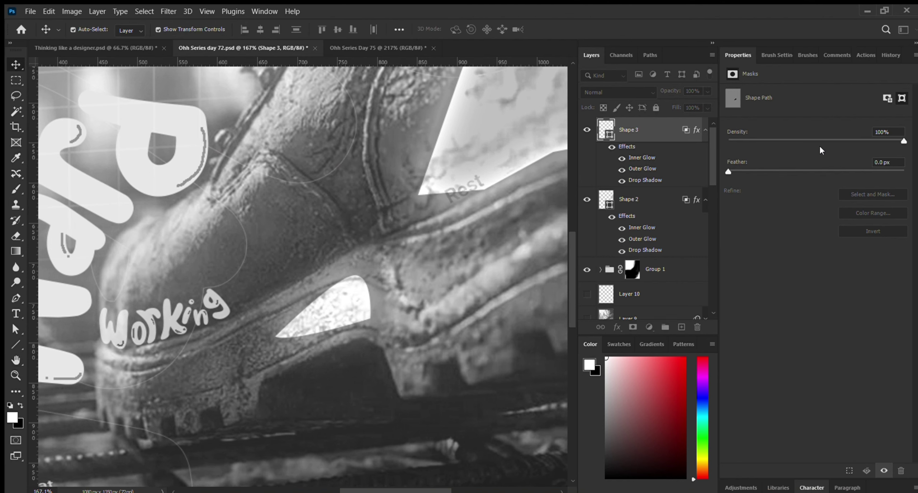
Step: Duplicate the sole shape's path within Shape 3, placing the copy slightly lower and toward the toe so the two overlap
scroll(430, 212, down, 3)
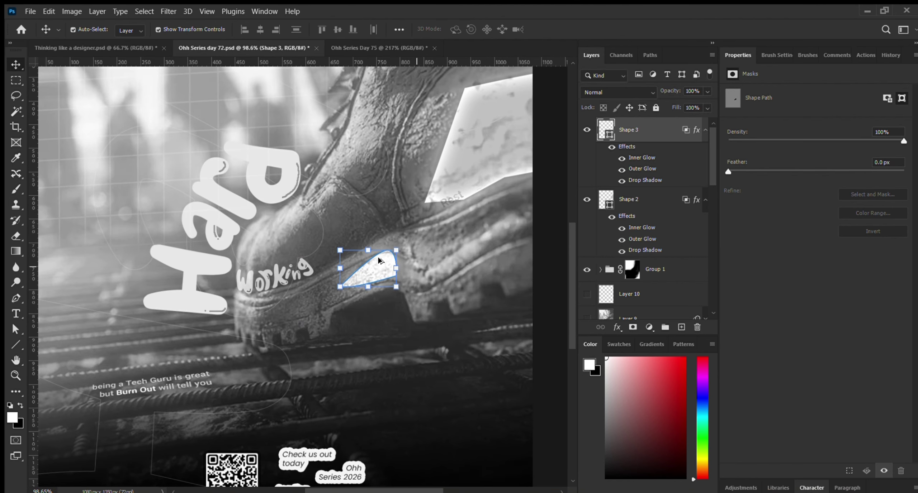
scroll(196, 211, up, 2)
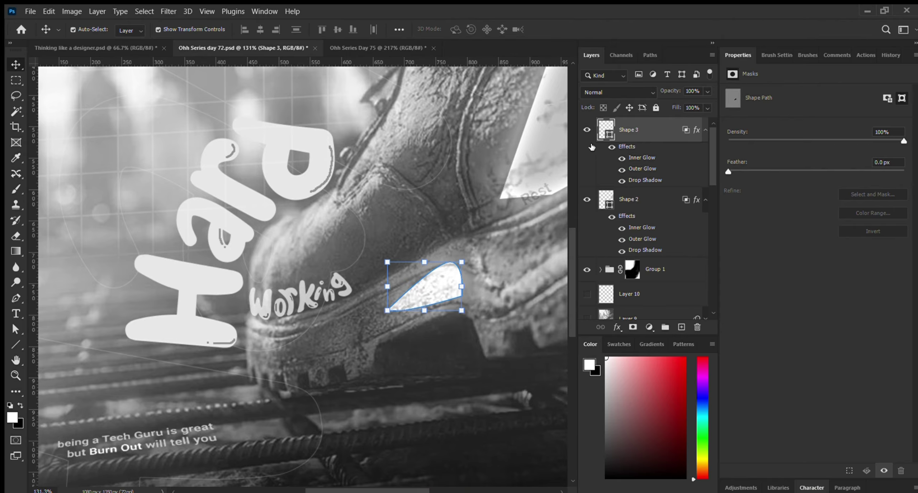
key(a)
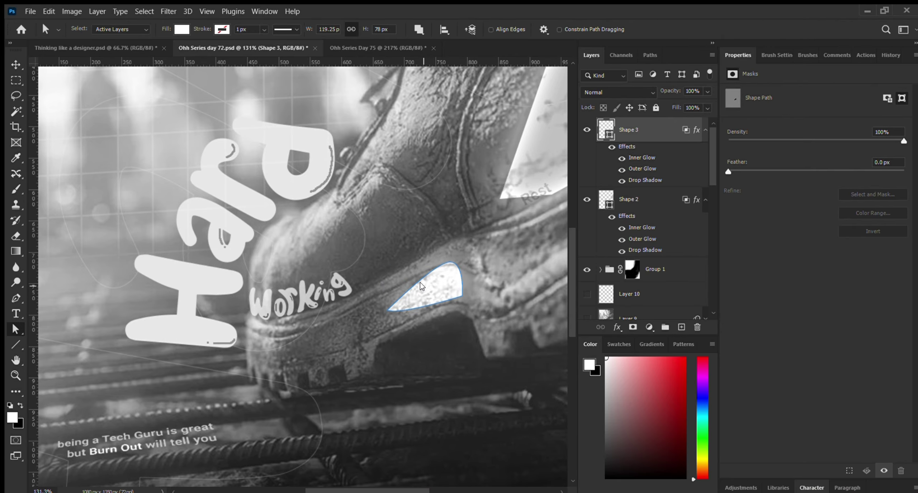
key(ctrl+t)
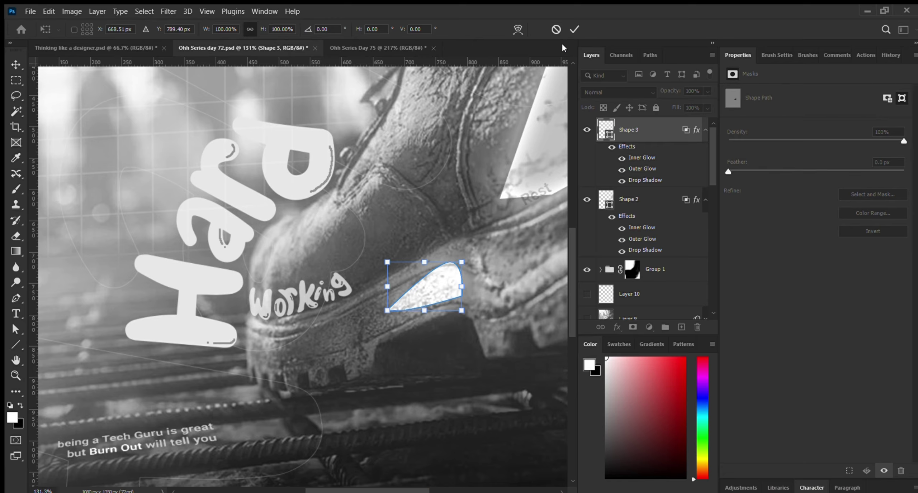
click(574, 29)
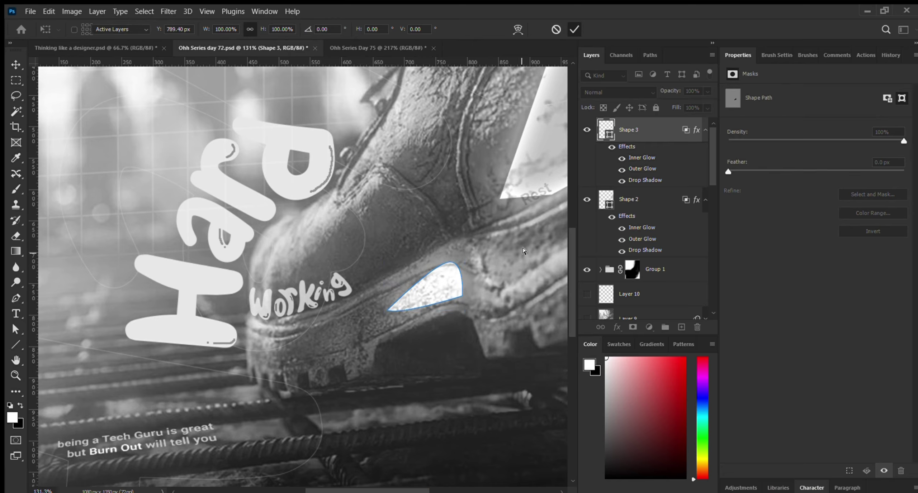
drag(438, 281, 421, 311)
click(383, 315)
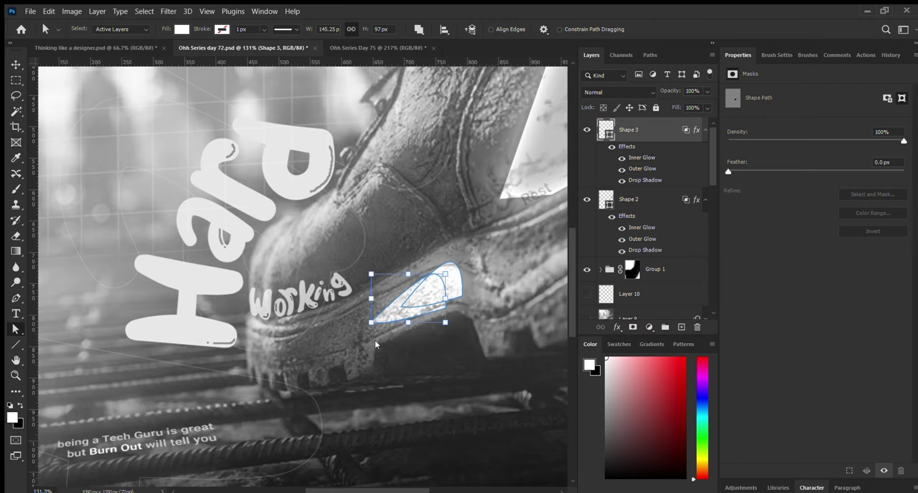
Step: Rotate the duplicated sole path by about -4° and nudge it further toward the toe
key(ctrl+t)
drag(383, 309, 379, 310)
drag(443, 330, 446, 327)
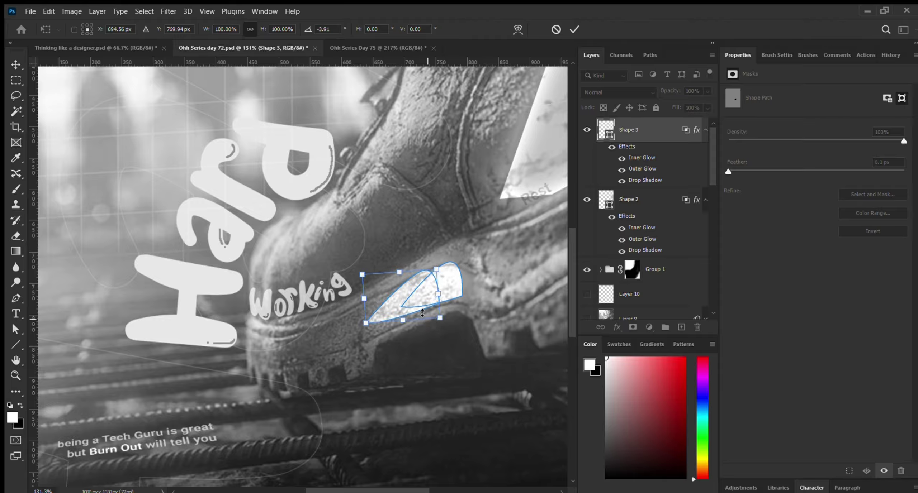
click(573, 29)
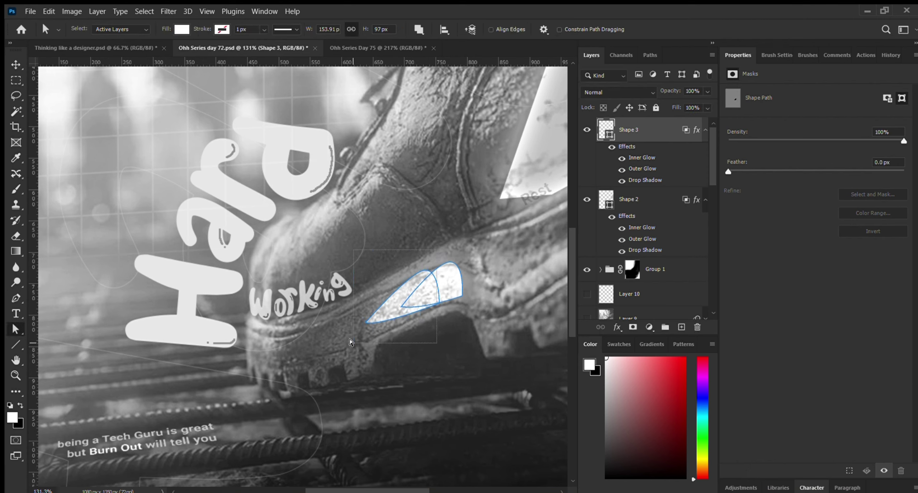
Step: Select both overlapping paths of Shape 3 and move them along the sole to just below the word "Working"
click(424, 305)
drag(437, 248, 346, 334)
drag(445, 247, 351, 332)
drag(444, 283, 401, 307)
click(402, 306)
drag(397, 302, 306, 328)
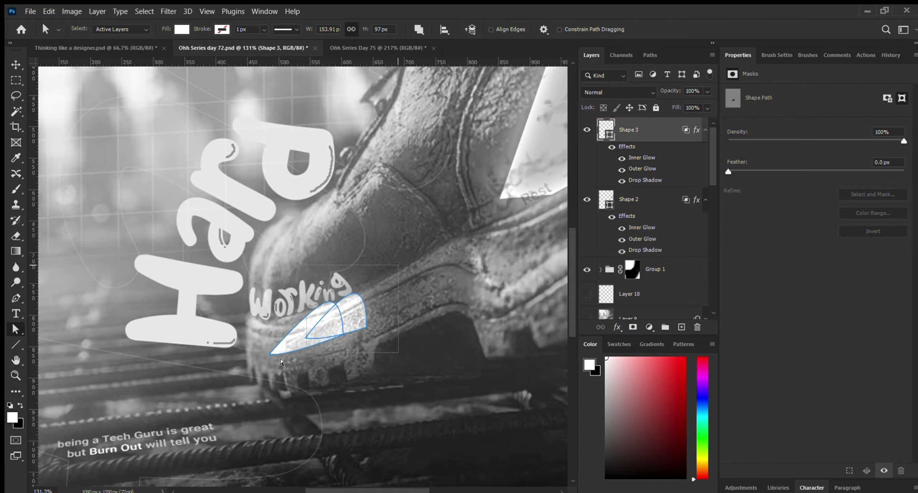
Step: Rotate both overlapping paths clockwise by about 12° and then slightly further to follow the sole at the toe
click(270, 357)
key(ctrl+t)
drag(378, 287, 387, 299)
drag(312, 325, 329, 331)
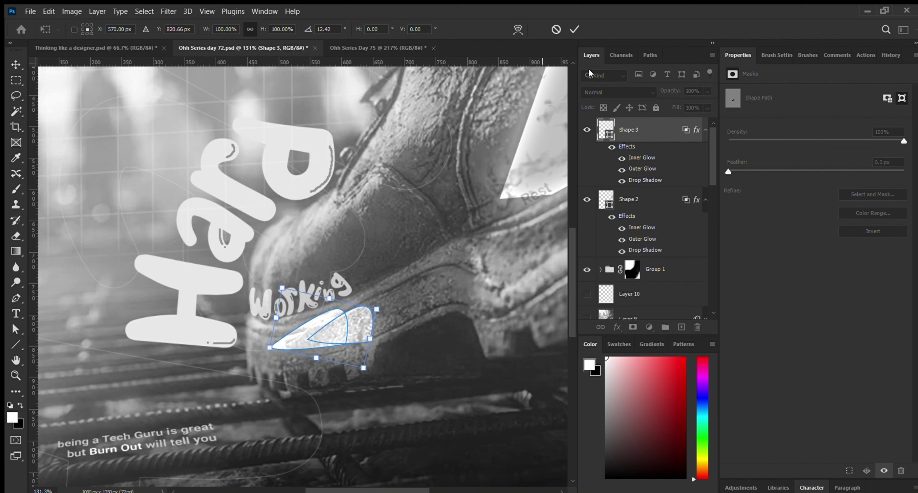
click(575, 30)
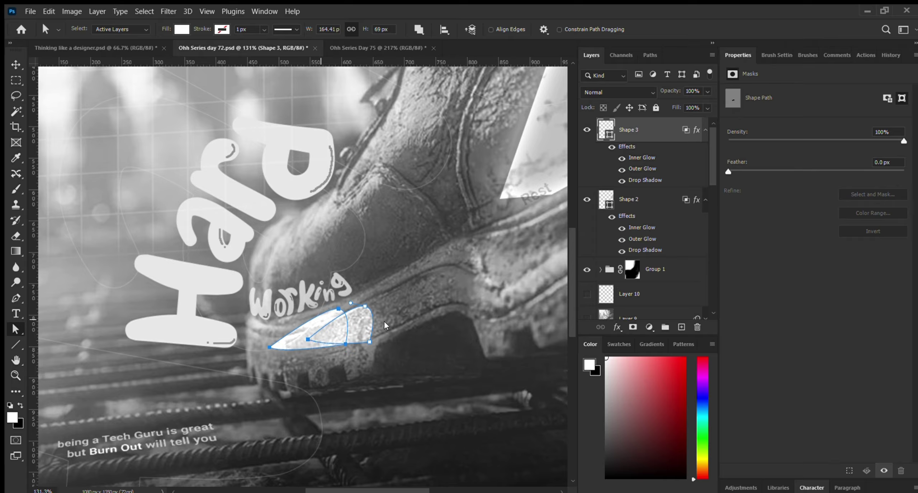
key(ctrl+t)
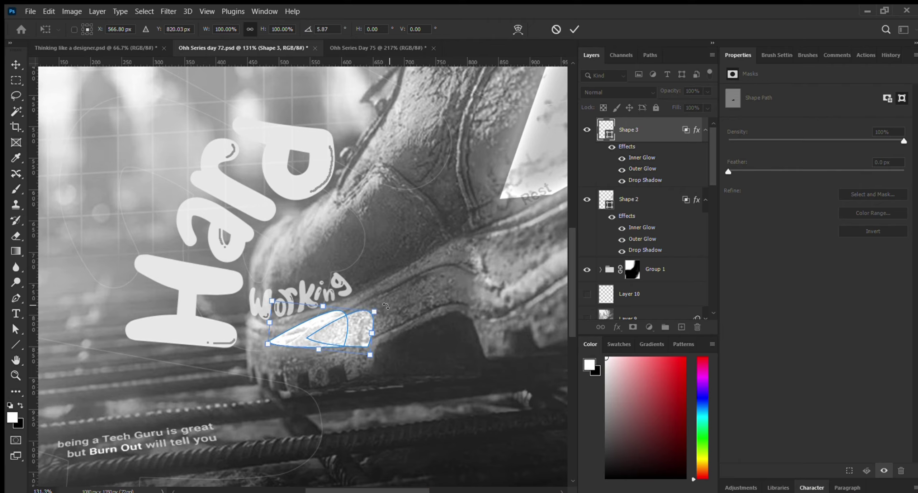
drag(381, 298, 385, 299)
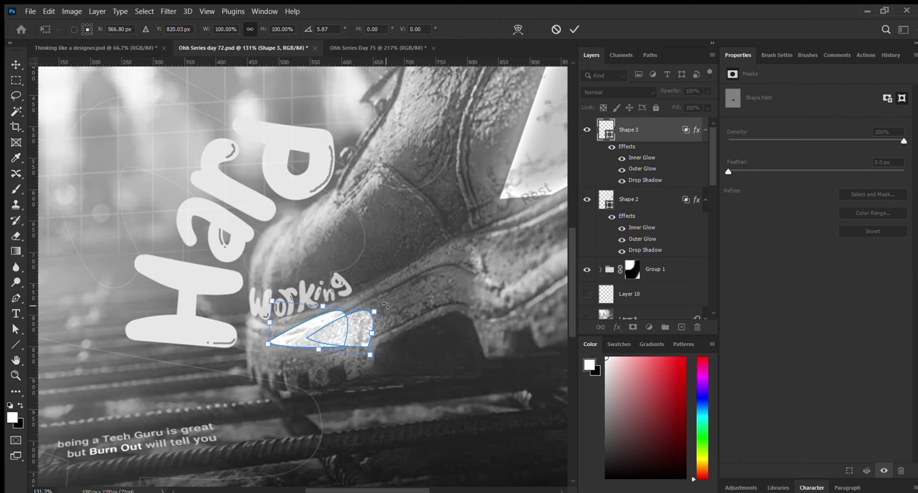
click(574, 29)
Step: Reposition the anchor points of the second path to form a separate teardrop on the sole behind the toe shape
key(a)
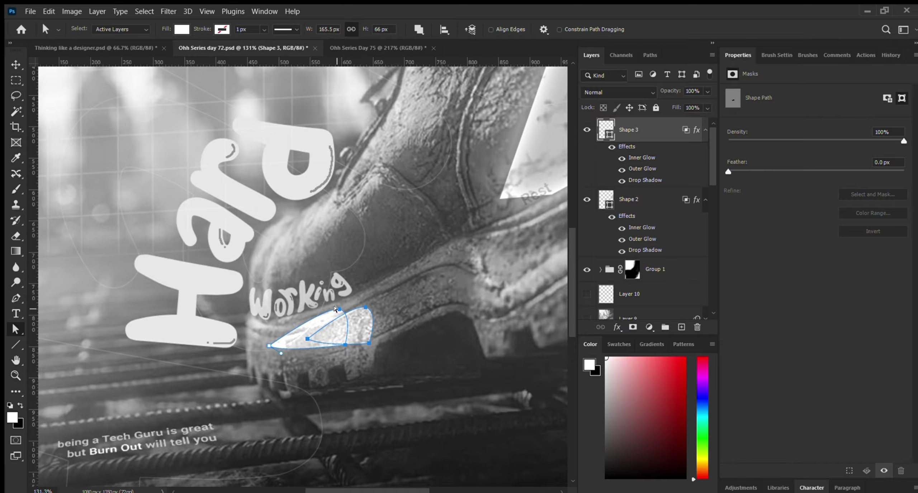
click(339, 308)
click(347, 344)
click(365, 308)
drag(305, 338, 351, 332)
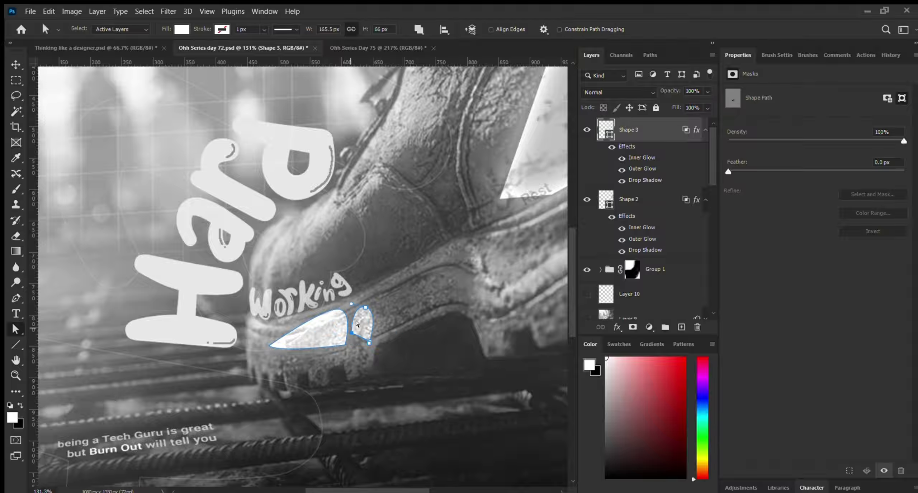
drag(395, 276, 360, 360)
drag(363, 305, 406, 289)
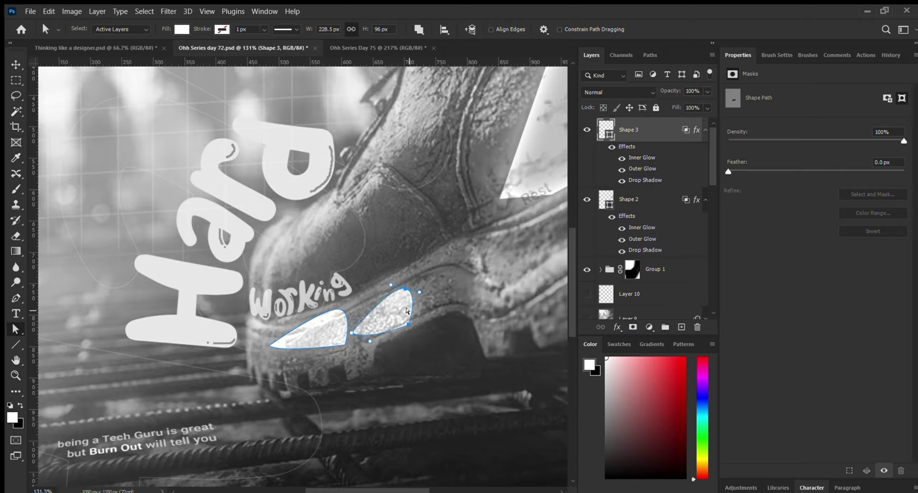
Step: Duplicate the middle teardrop farther back along the sole and adjust the anchor points of the copy and the middle shape
drag(430, 269, 346, 356)
drag(371, 317, 485, 246)
drag(504, 236, 452, 321)
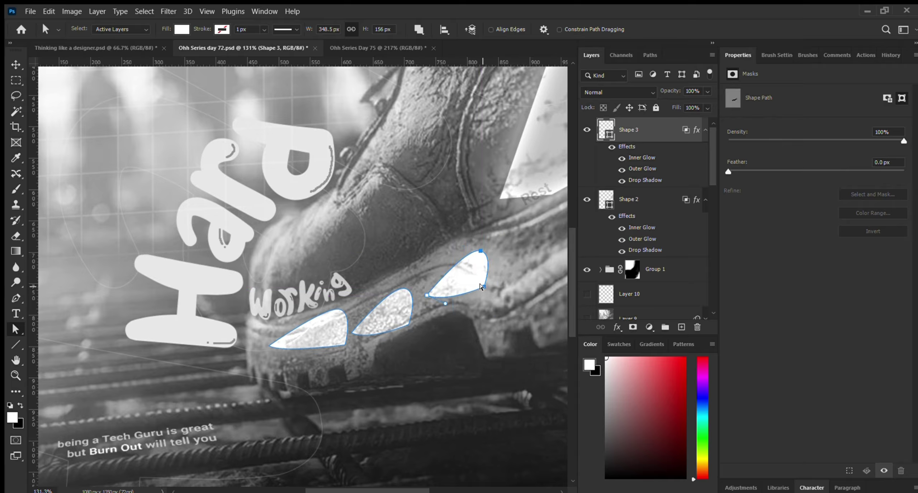
drag(481, 287, 418, 306)
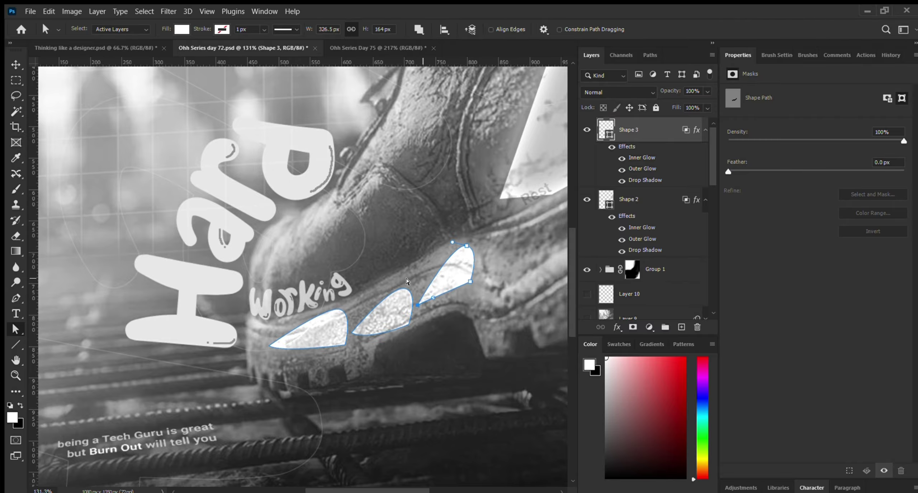
drag(409, 324, 404, 315)
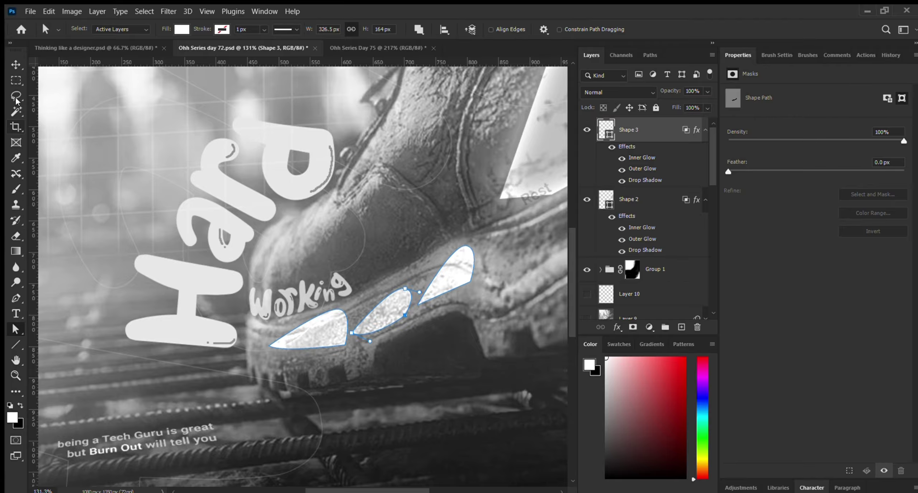
Step: Examine how the three sole shapes look on the boot and within the whole poster
click(16, 64)
scroll(462, 311, down, 6)
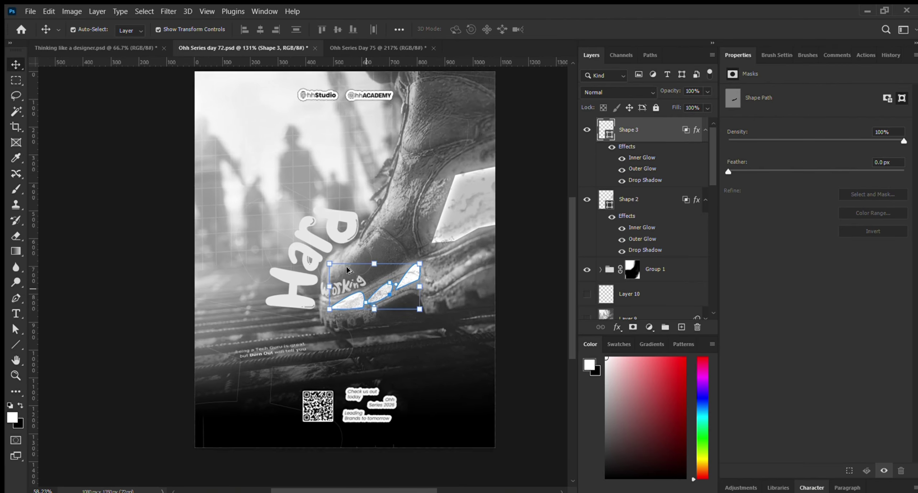
click(536, 291)
scroll(398, 277, up, 5)
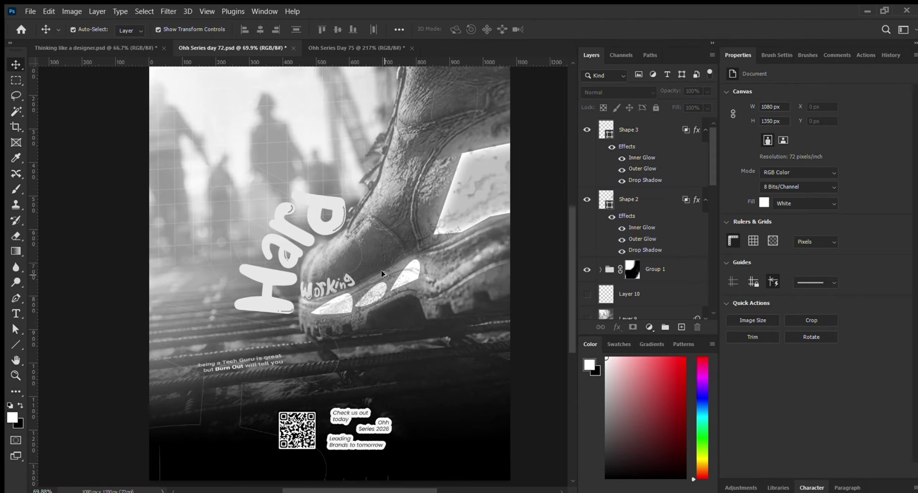
click(399, 277)
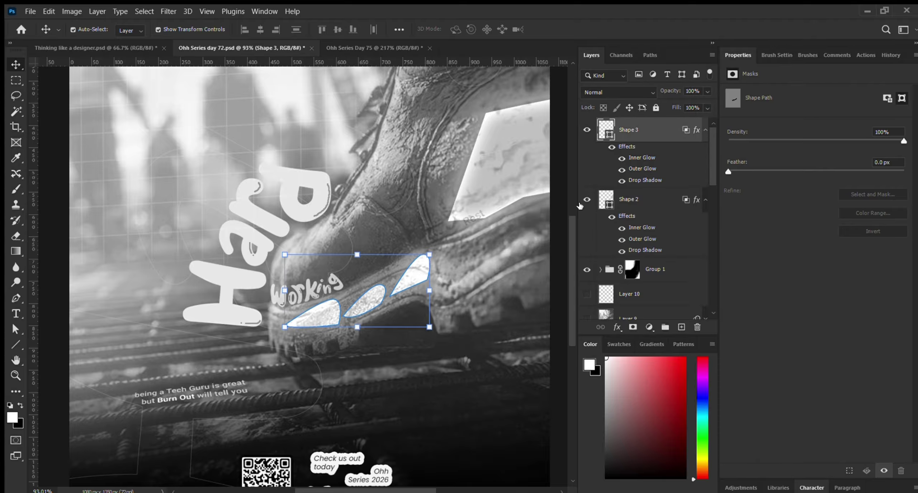
scroll(277, 302, down, 1)
scroll(277, 303, down, 1)
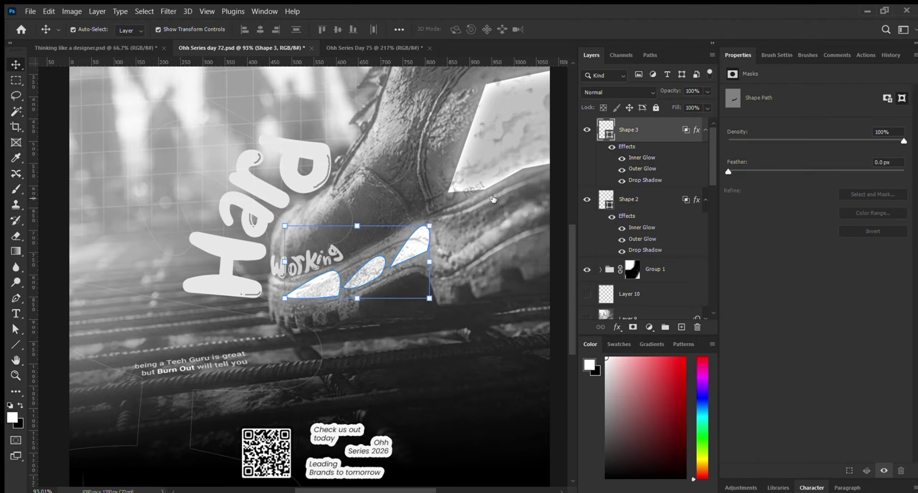
scroll(258, 304, down, 2)
scroll(281, 165, up, 2)
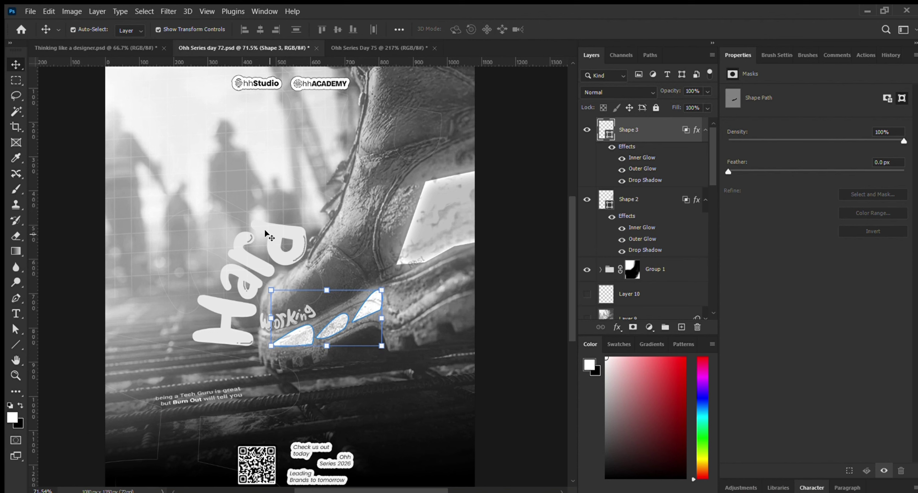
Step: Lower the opacity of Shape 3, the three sole shapes, to 31%
click(266, 236)
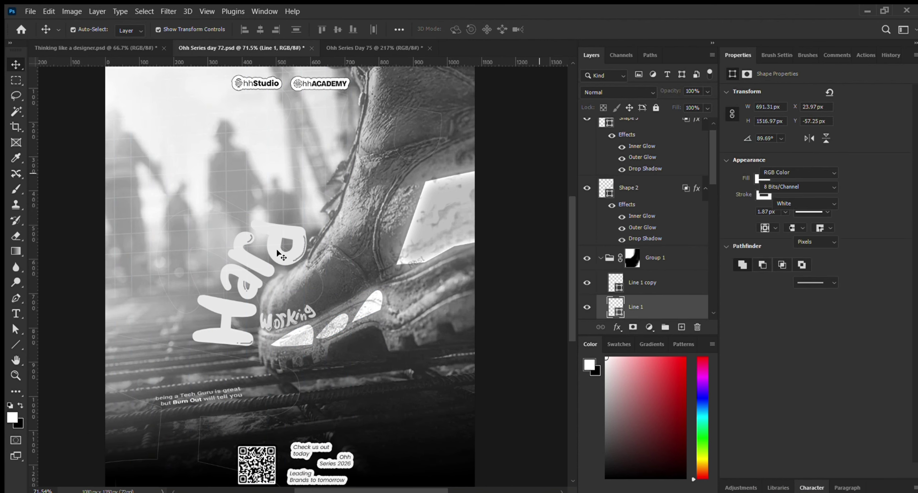
click(281, 256)
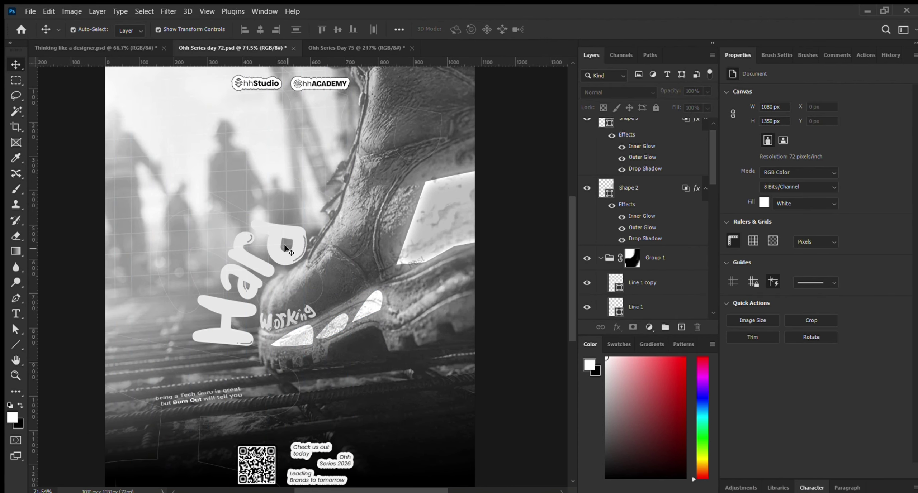
click(303, 339)
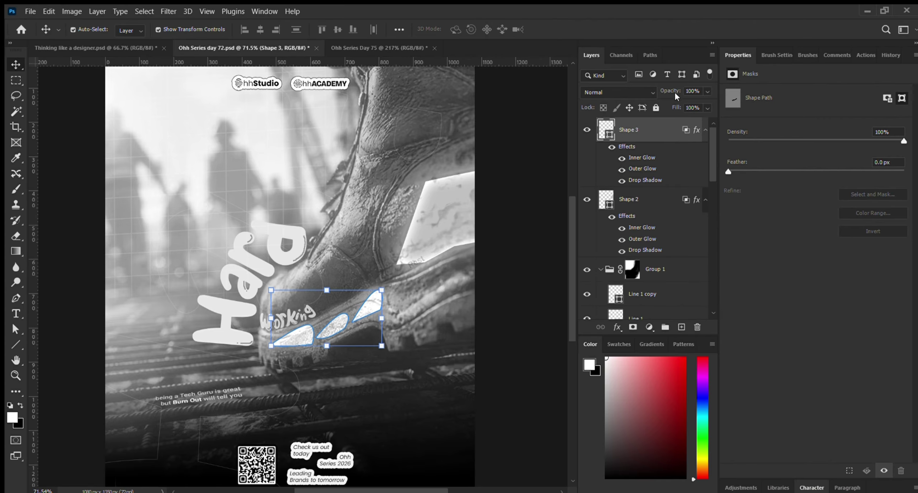
drag(675, 93, 632, 92)
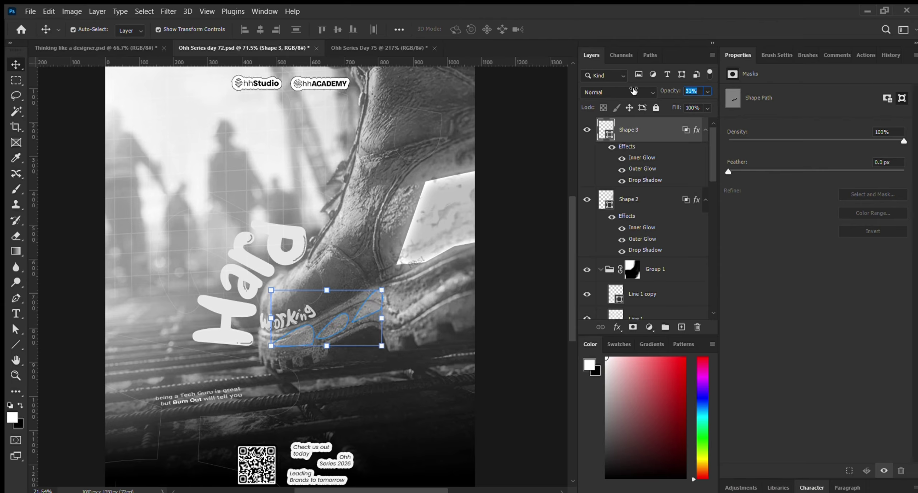
Step: Lower the opacity of Shape 2, the large shape on the boot's heel, to 25% and deselect it
click(454, 220)
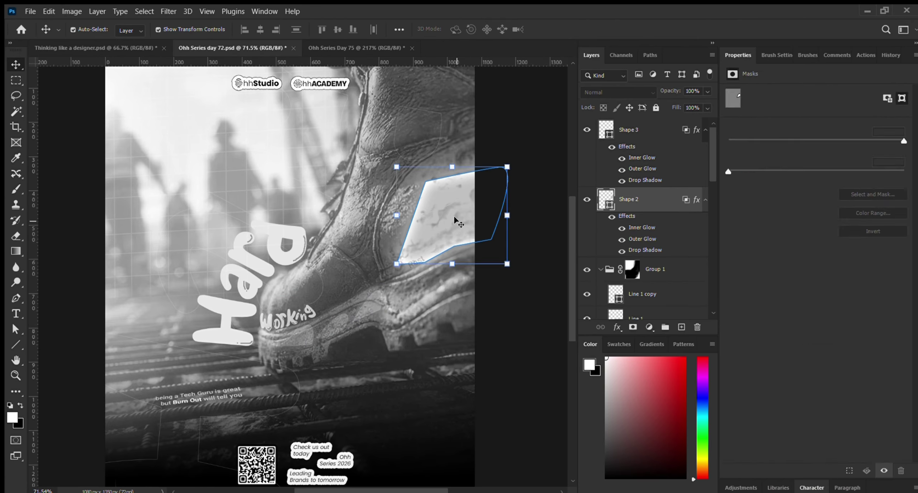
drag(669, 91, 623, 89)
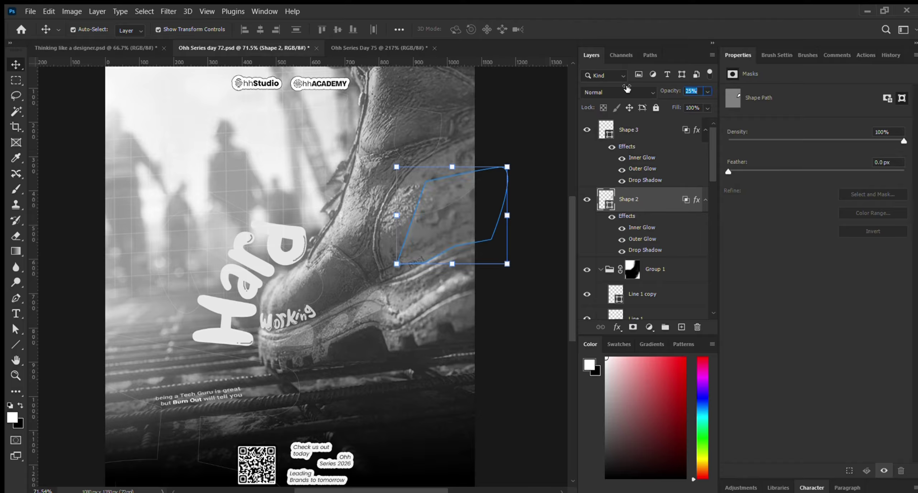
click(546, 112)
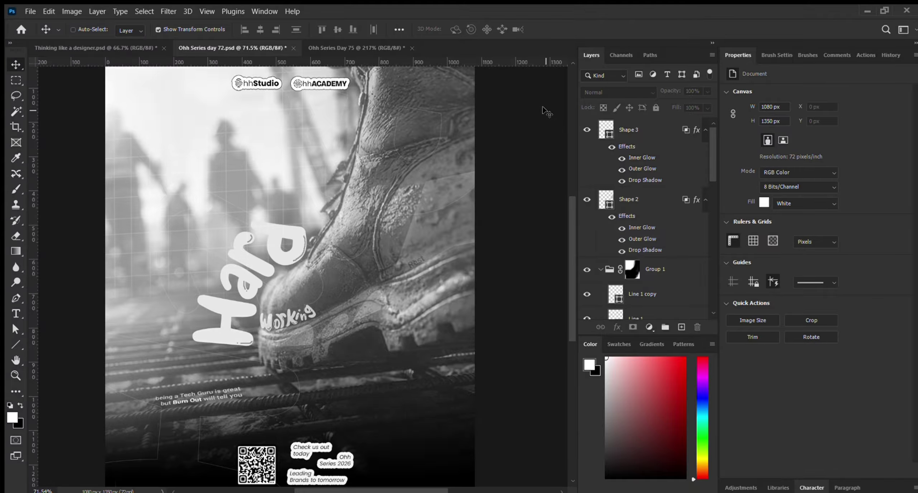
Step: Move the "being a Tech Guru is great but Burn Out will tell you" text up toward the boot, to about X 220 px, Y 921 px
scroll(545, 112, down, 1)
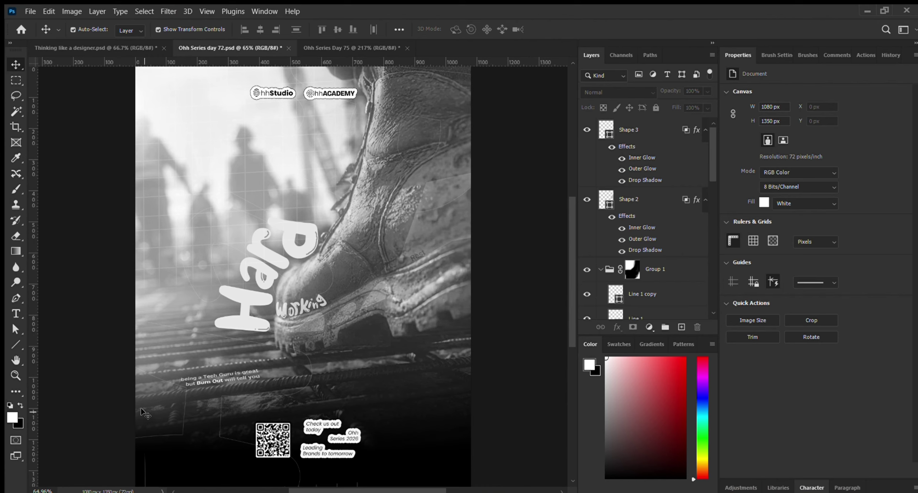
scroll(142, 412, up, 5)
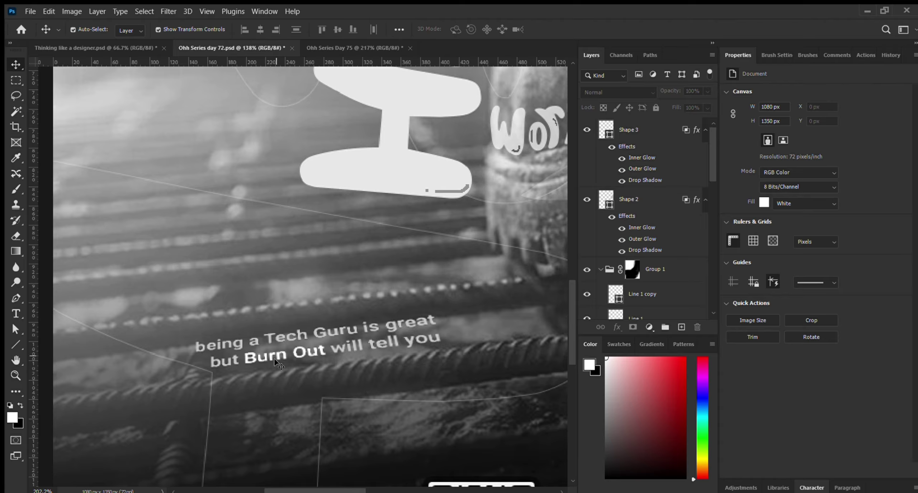
click(353, 330)
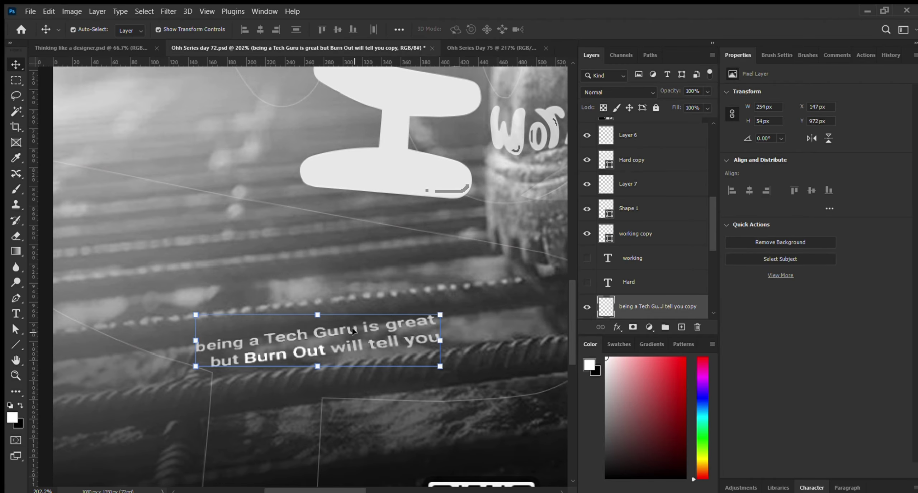
drag(353, 331, 419, 286)
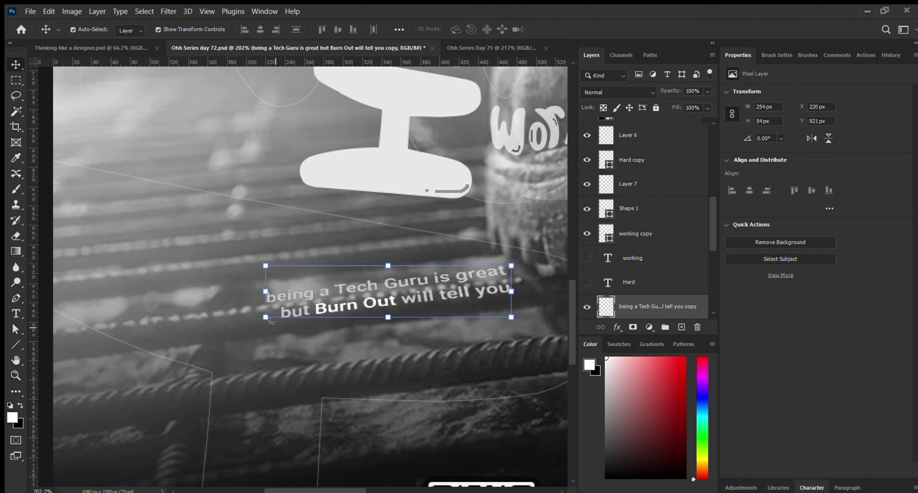
Step: Enlarge the "being a Tech Guru is great but Burn Out will tell you" text to about 395 × 84 px, at X 79 px, Y 916 px
drag(263, 320, 122, 397)
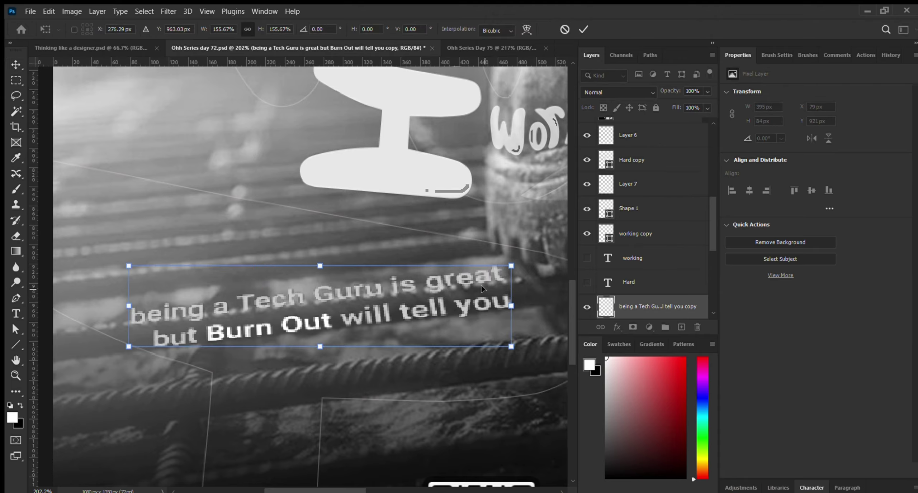
drag(482, 275, 484, 270)
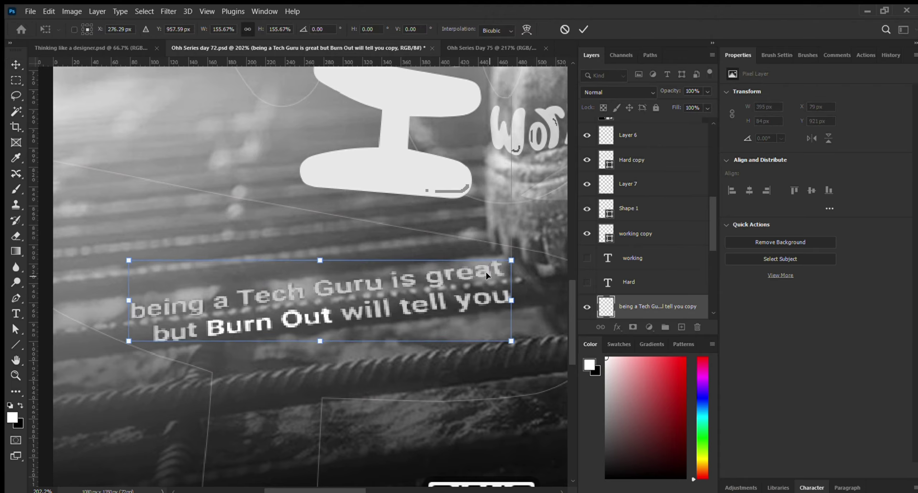
click(583, 29)
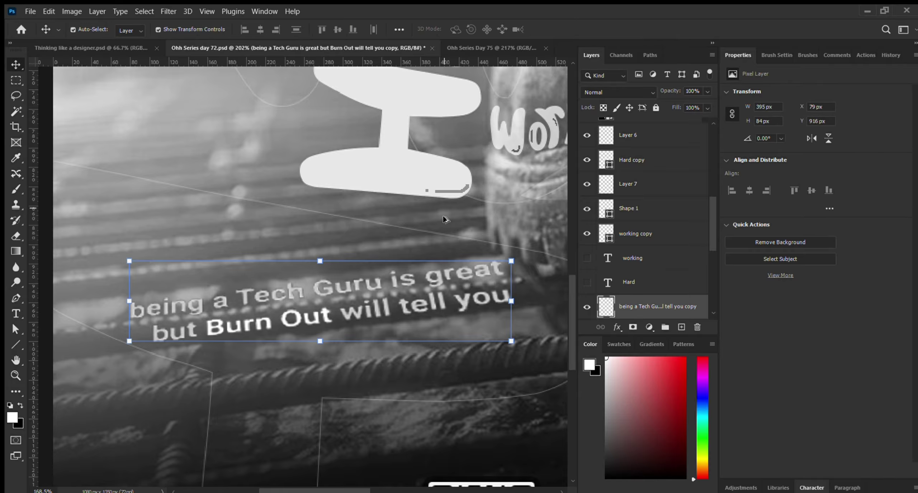
scroll(443, 216, down, 5)
click(176, 266)
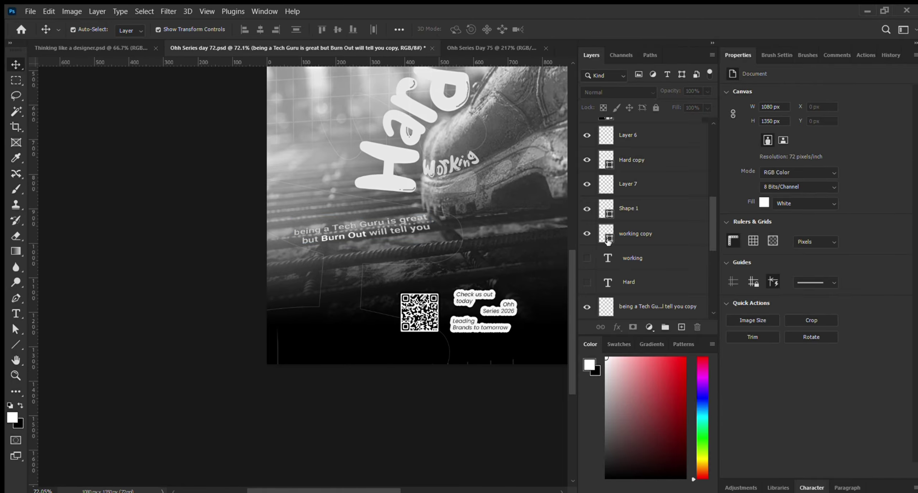
Step: Try the tagline at the poster's right edge, about X 699 px, Y 908 px, and undo the move
scroll(176, 266, up, 1)
scroll(529, 387, left, 2)
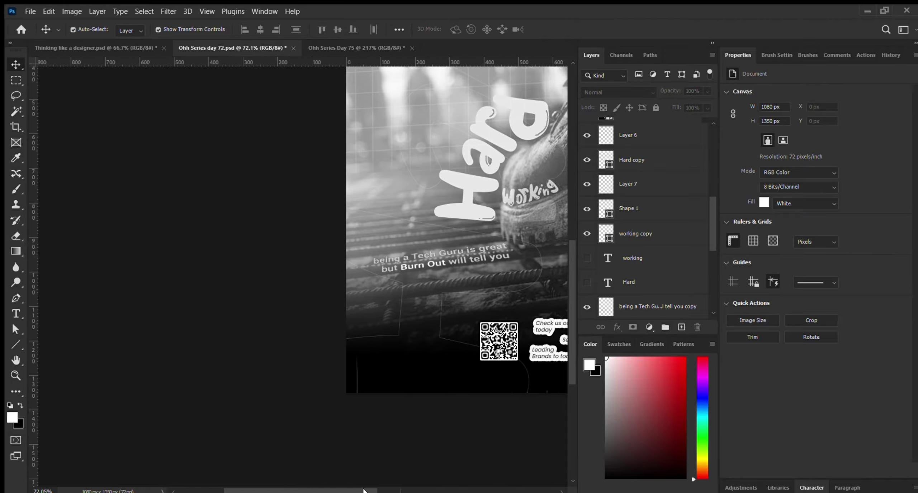
scroll(529, 387, right, 5)
drag(572, 334, 570, 302)
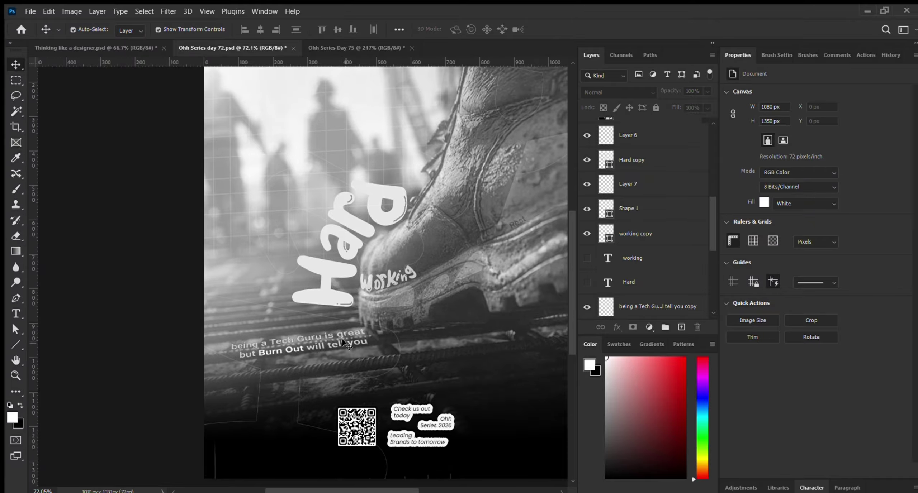
click(345, 347)
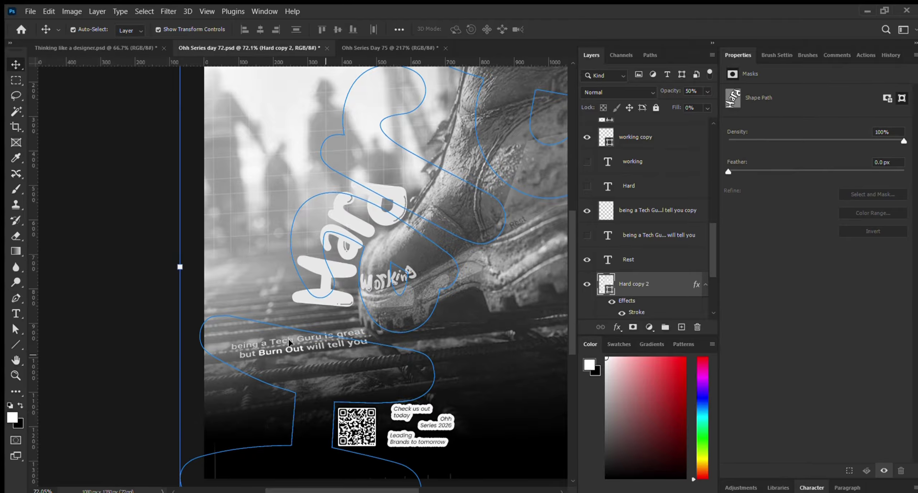
click(280, 353)
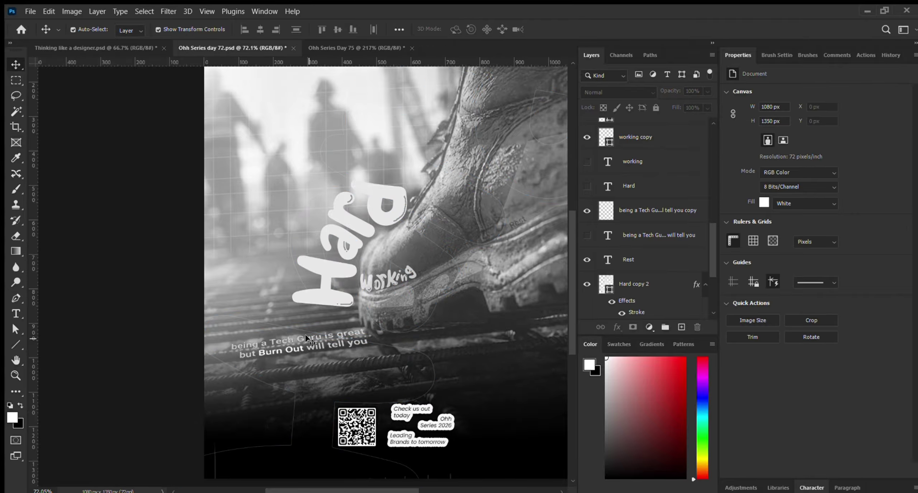
drag(306, 342, 520, 332)
scroll(305, 274, down, 3)
click(502, 308)
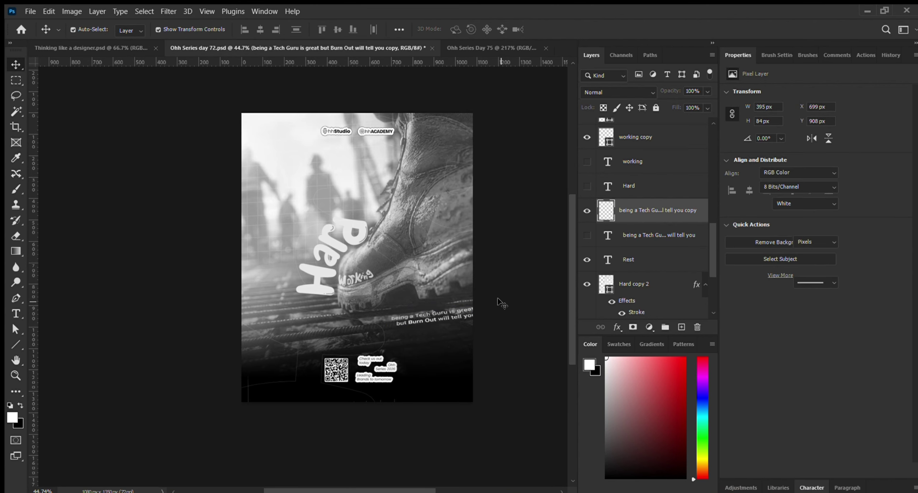
scroll(459, 296, up, 1)
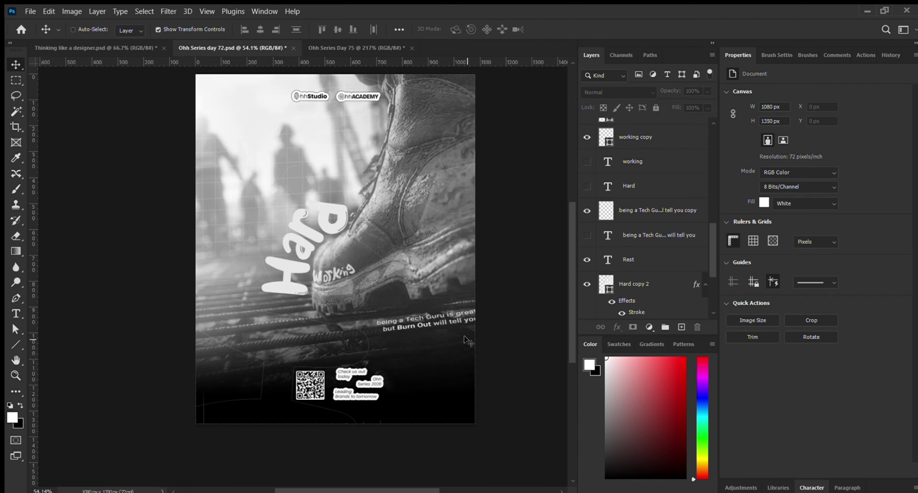
scroll(235, 246, up, 2)
scroll(234, 244, up, 1)
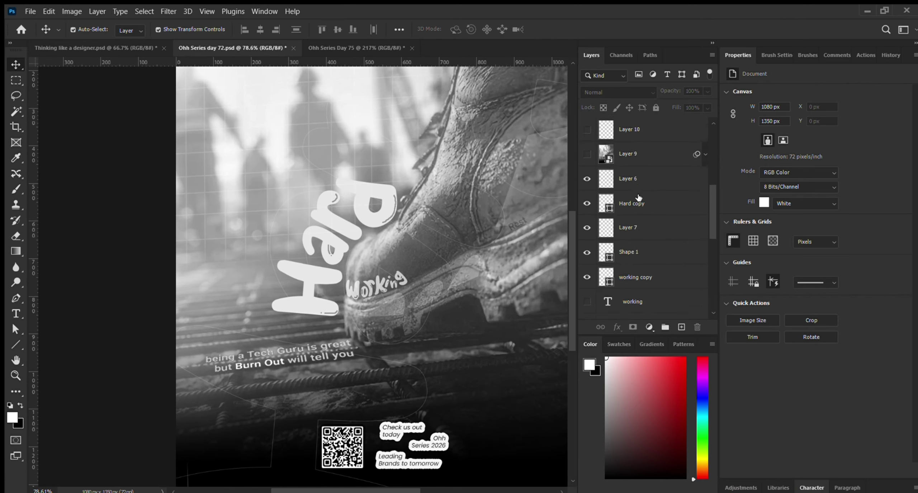
Step: Add a new layer on top and scribble over the blurred figures in dark red with the Pencil tool
click(336, 209)
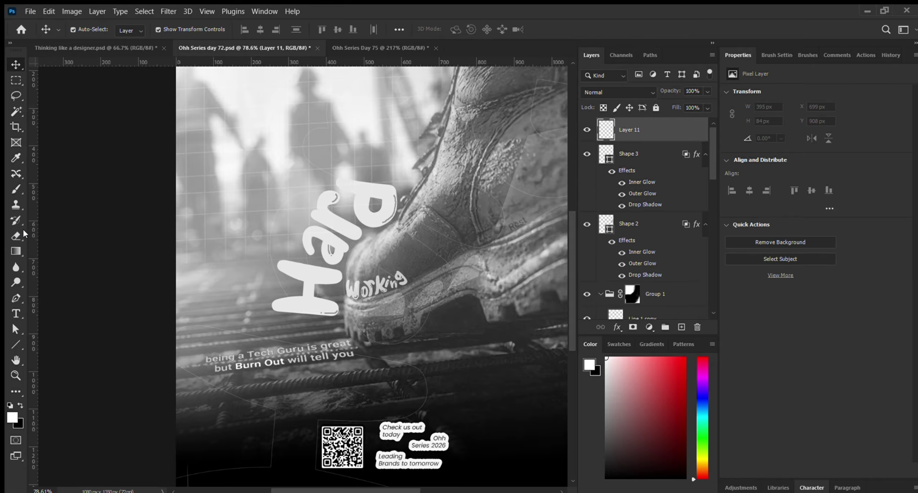
right_click(19, 194)
click(76, 199)
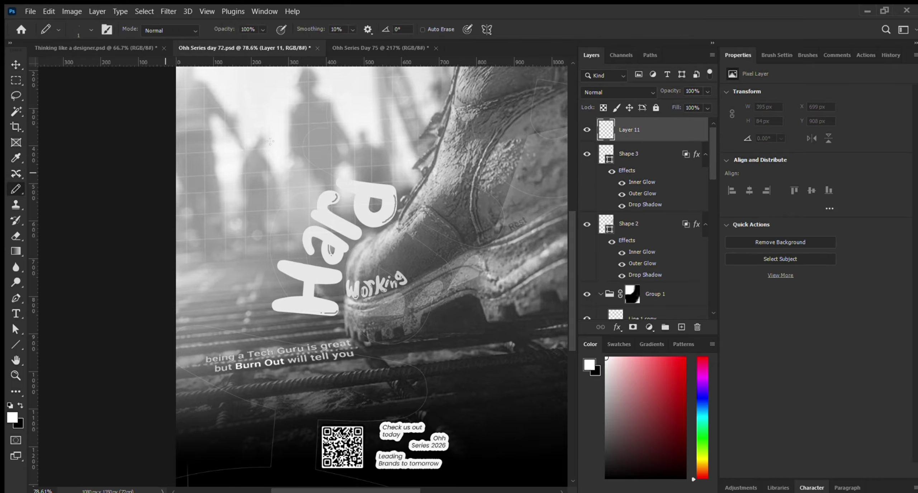
click(684, 395)
mouse_move(268, 128)
mouse_down()
mouse_move(267, 150)
mouse_move(254, 131)
mouse_move(226, 163)
mouse_move(191, 163)
mouse_move(221, 165)
mouse_move(218, 185)
mouse_up()
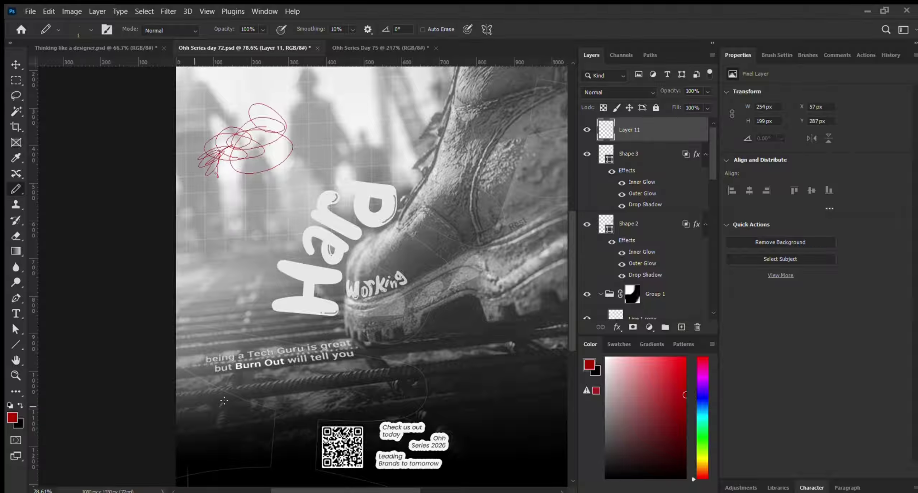
Step: Sketch red perspective lines along the rails around the tagline, with two curved lines crossing them
drag(224, 401, 195, 459)
drag(188, 366, 457, 299)
drag(179, 331, 444, 280)
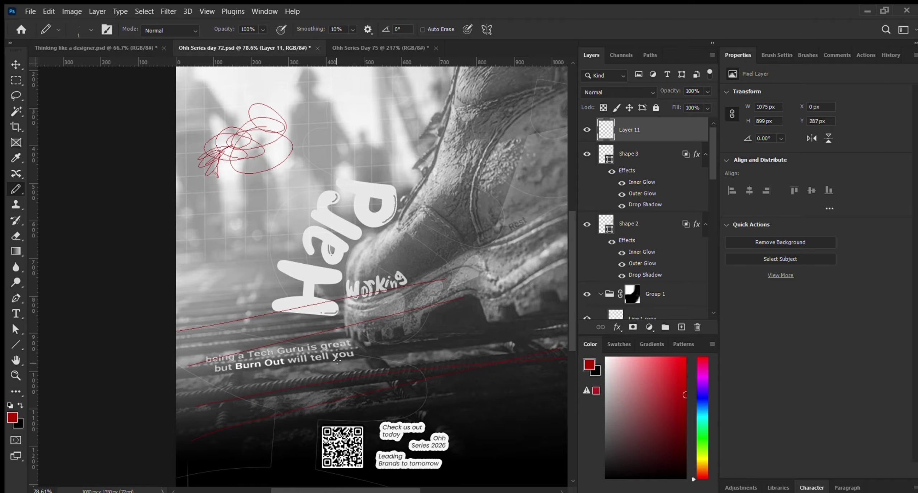
drag(220, 288, 246, 441)
mouse_move(254, 276)
mouse_down()
mouse_move(292, 432)
mouse_move(322, 475)
mouse_up()
scroll(314, 367, up, 2)
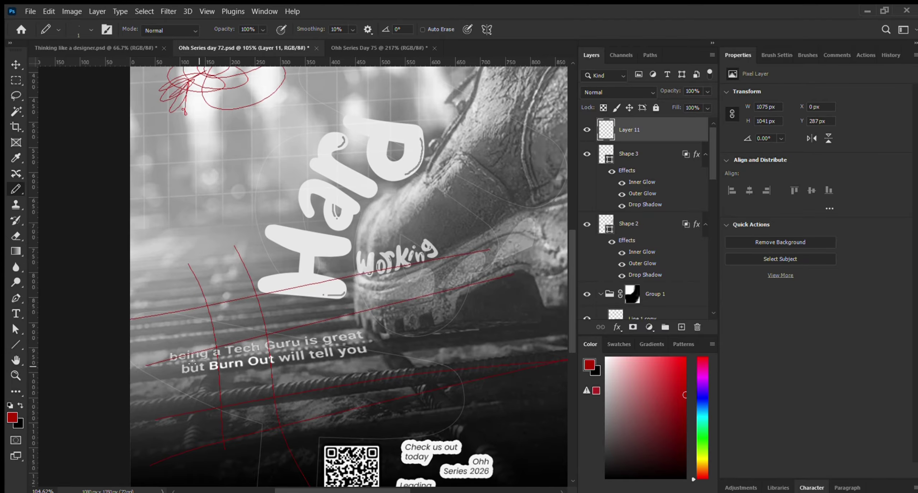
Step: Start a Free Transform on the tagline text, cancel it and deselect the text
key(v)
click(321, 354)
click(327, 338)
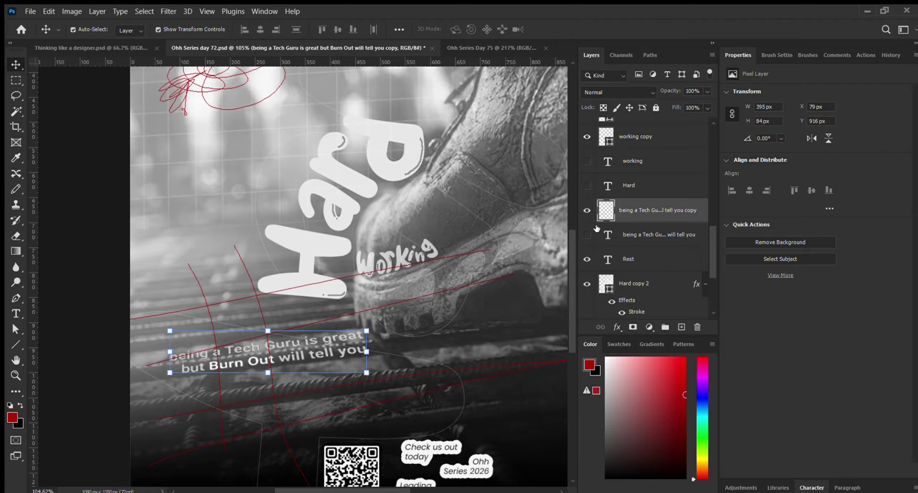
key(ctrl+t)
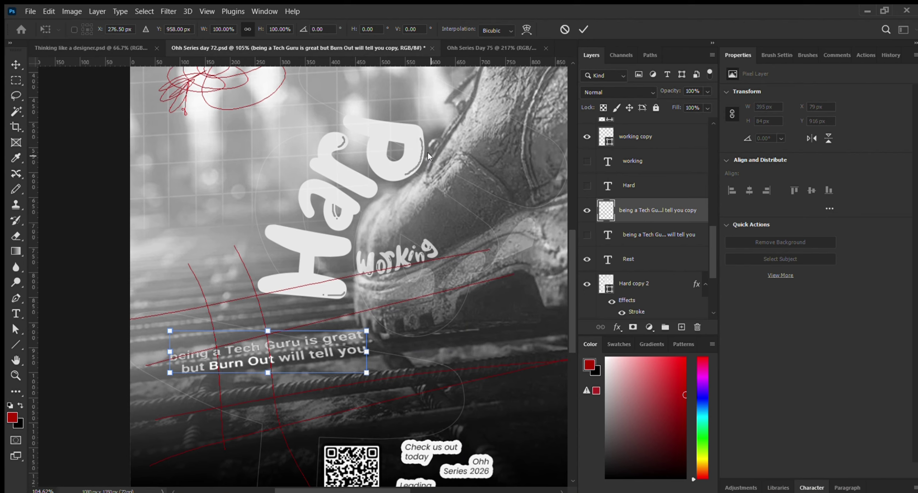
click(563, 31)
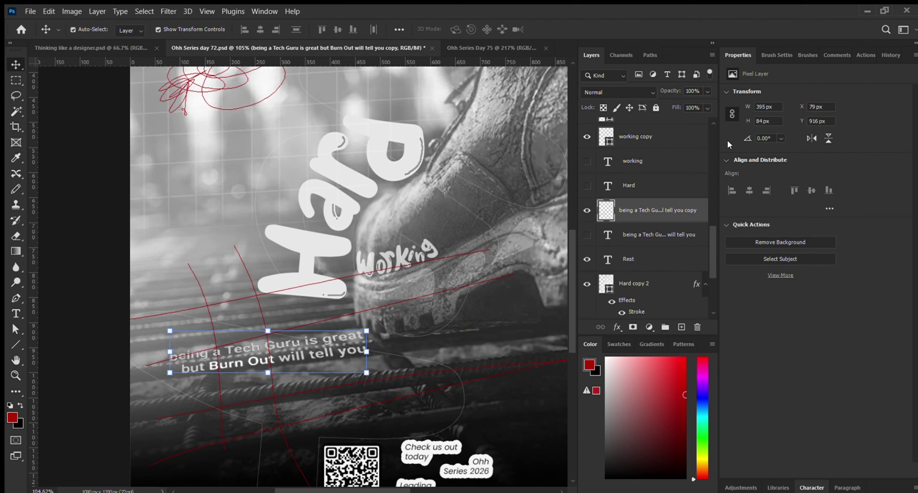
click(73, 244)
scroll(331, 383, down, 3)
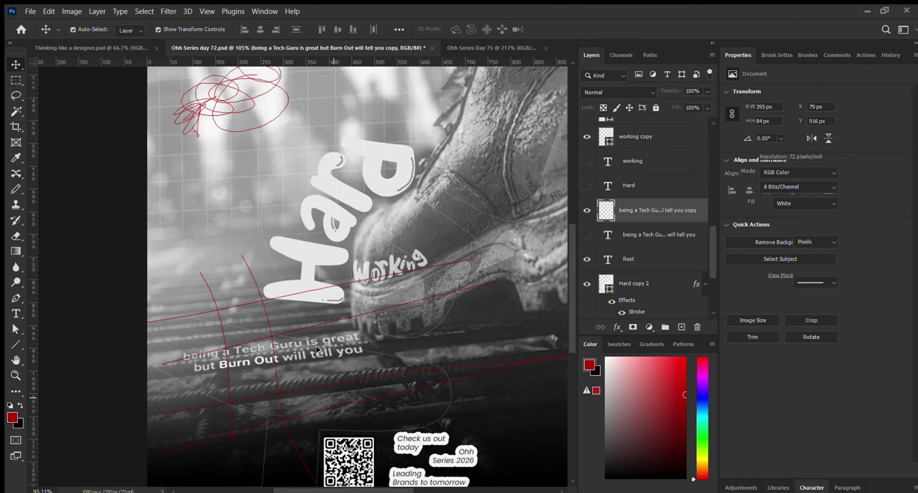
scroll(311, 347, up, 3)
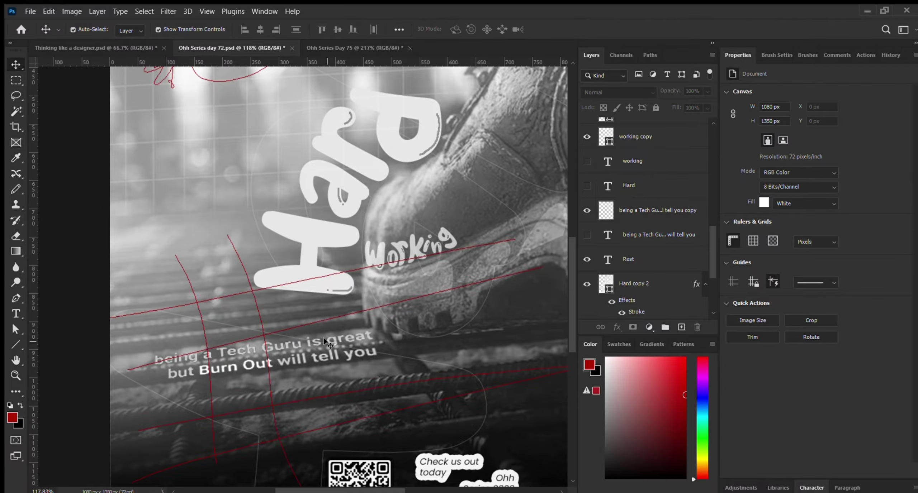
Step: Lower the opacity of Layer 5, the dark gradient over the poster's lower half, to 82% and deselect it
scroll(325, 342, down, 5)
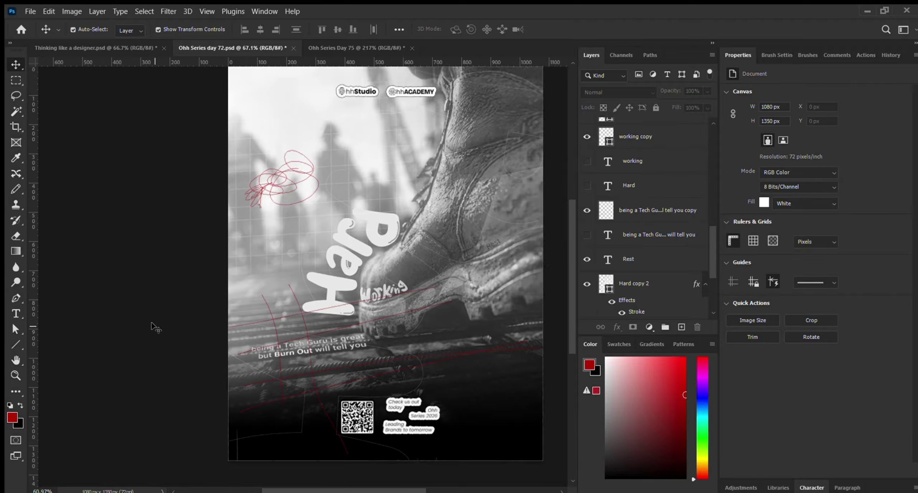
scroll(151, 326, down, 2)
scroll(350, 372, up, 6)
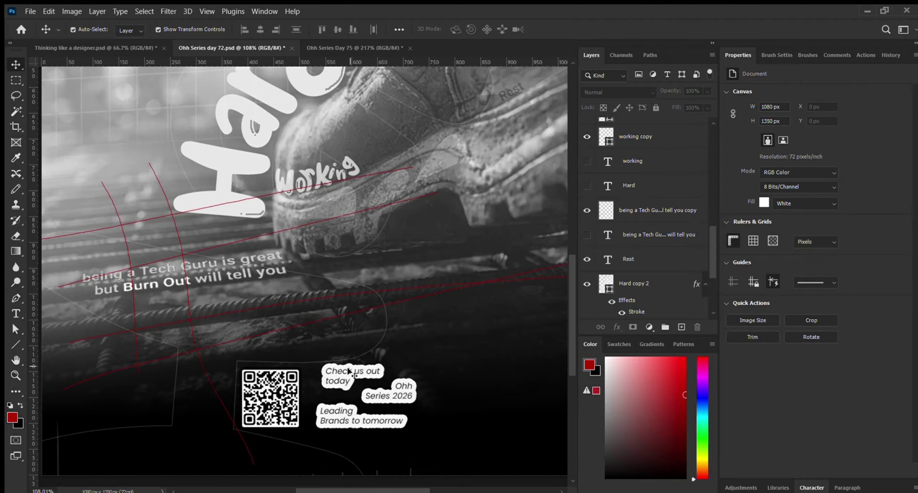
scroll(350, 372, down, 3)
scroll(205, 348, up, 3)
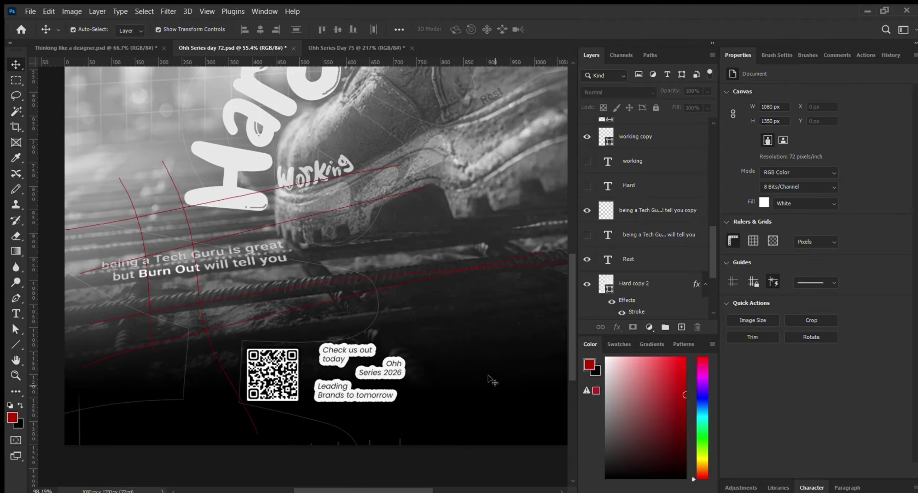
click(492, 381)
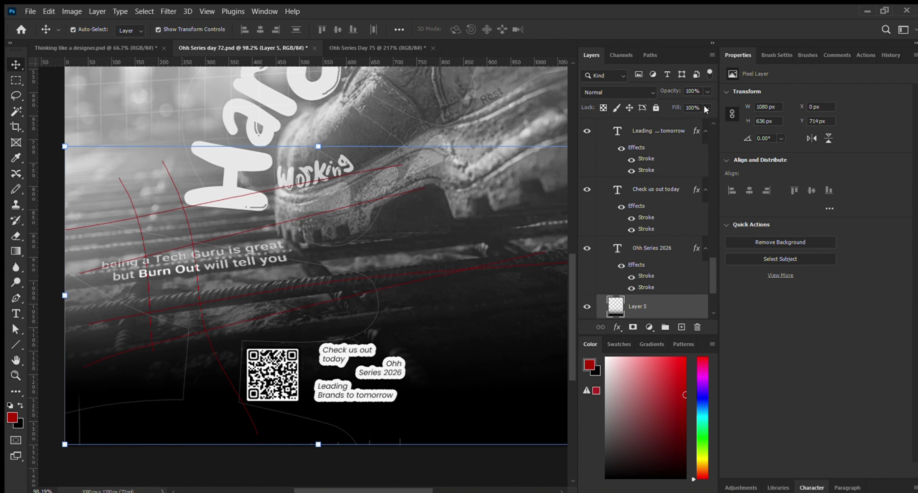
drag(675, 93, 662, 92)
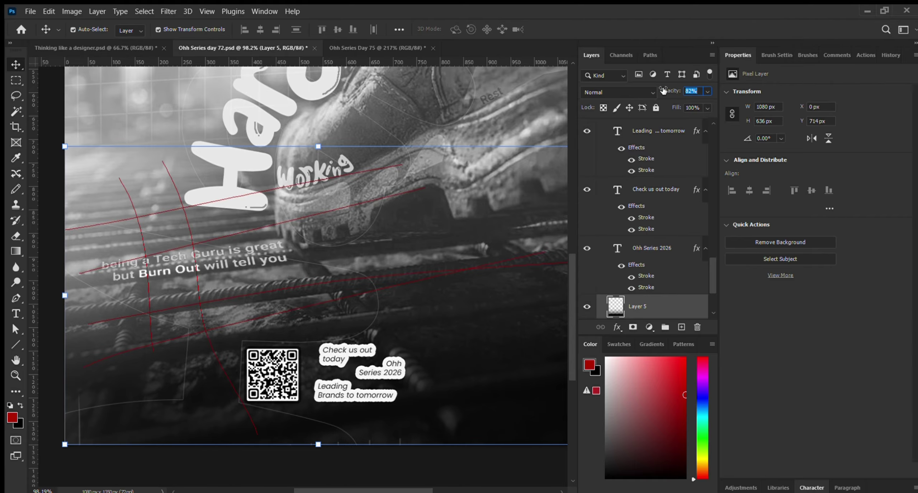
scroll(426, 207, down, 3)
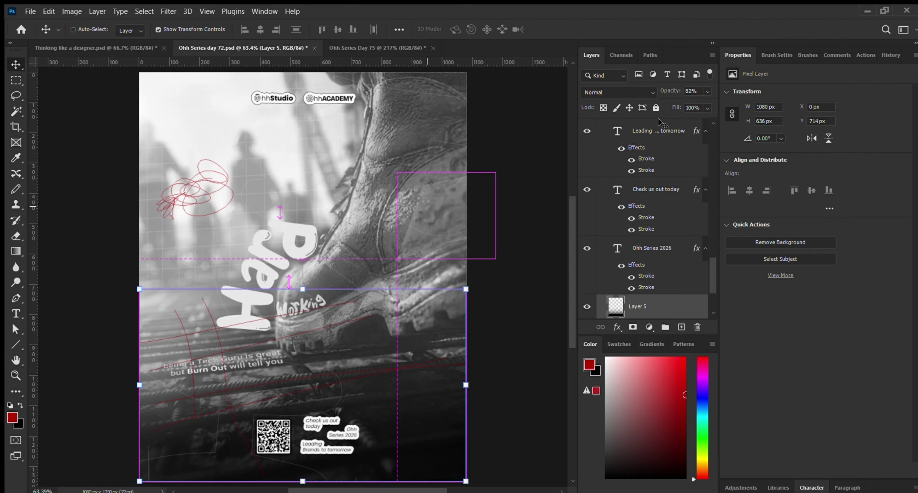
ctrl+click(510, 117)
Step: Hide Layer 11, which holds the red pencil marks
scroll(629, 188, down, 5)
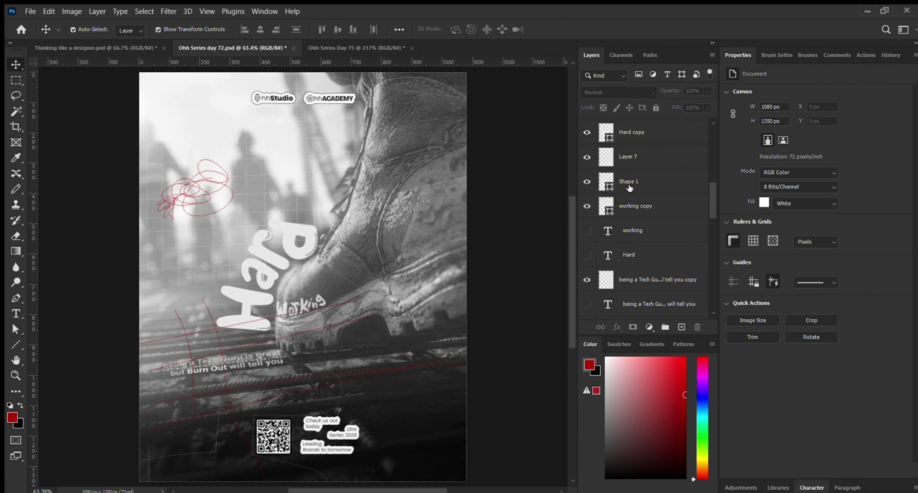
scroll(629, 188, up, 5)
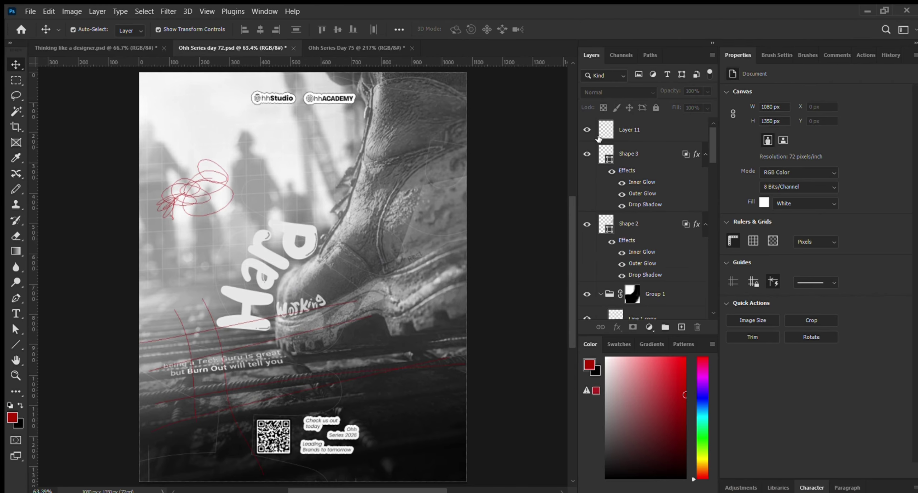
click(587, 132)
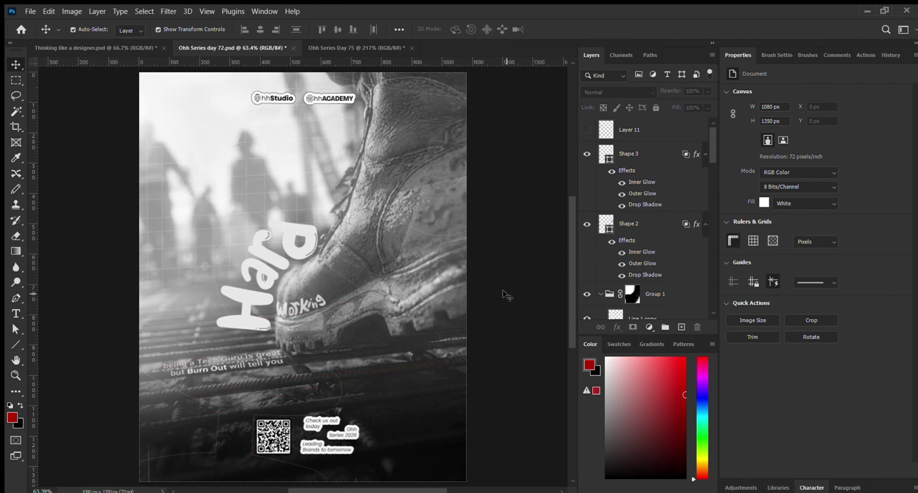
Step: Move the tagline text down and inward beneath the boot's toe, to about X 194 px, Y 962 px
drag(215, 370, 250, 381)
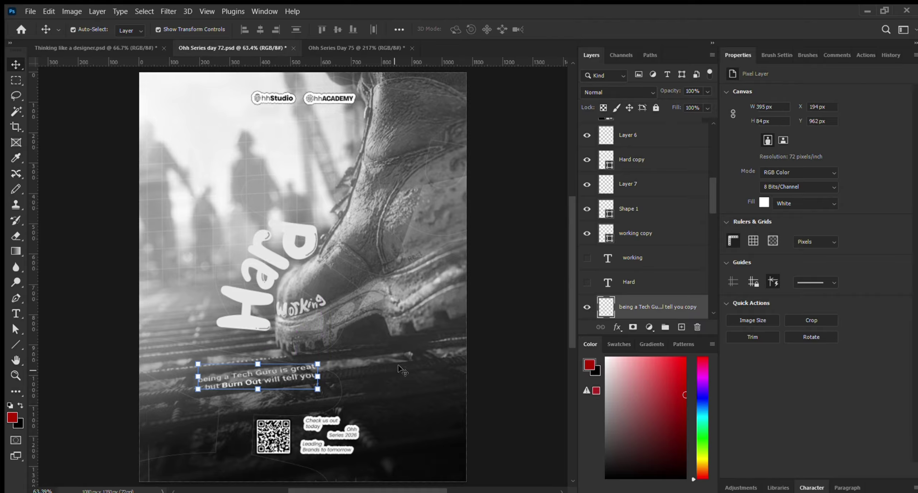
Step: Move the "being a Tech Guru is great but Burn Out will tell you" tagline slightly right and down below the boot
click(449, 316)
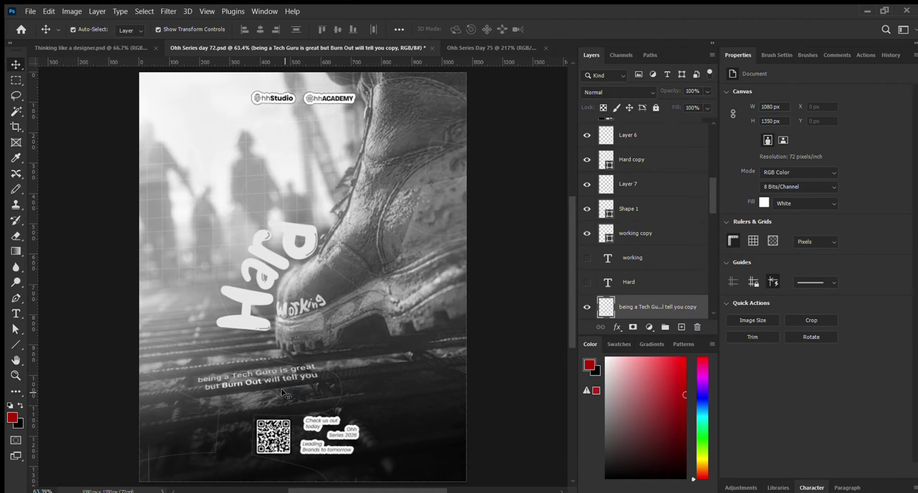
click(296, 378)
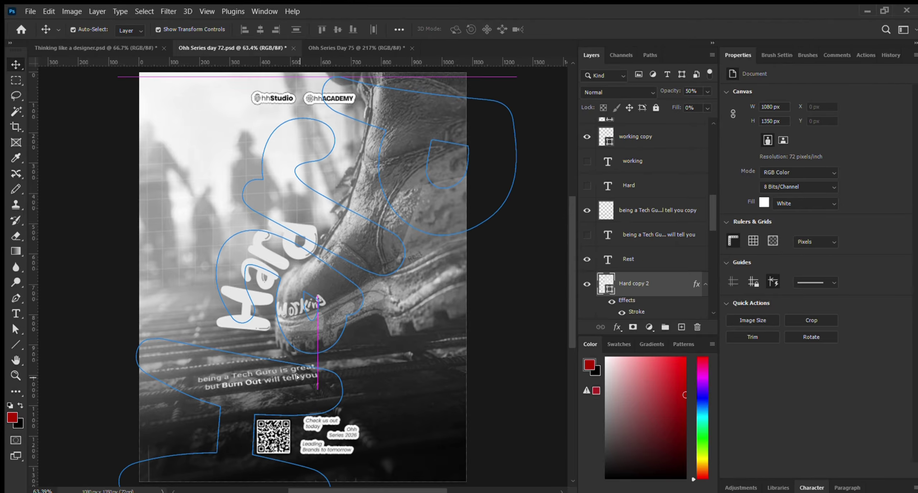
click(475, 326)
drag(309, 366, 323, 381)
click(542, 282)
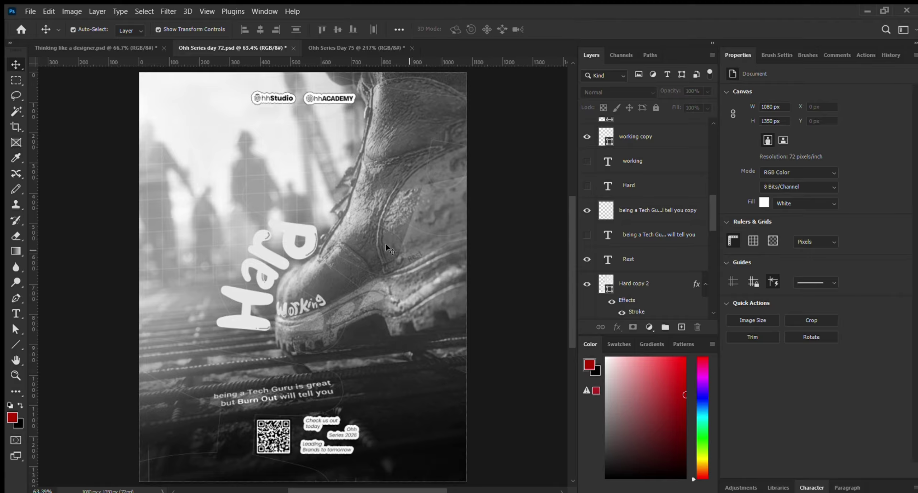
Step: Try shifting the boot photo on Layer 4 upward and undo the move
click(377, 258)
click(377, 259)
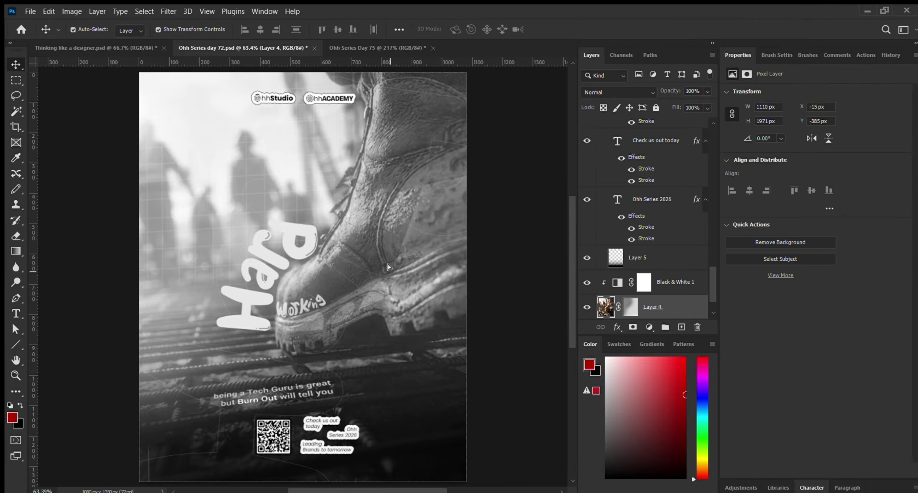
drag(388, 266, 387, 250)
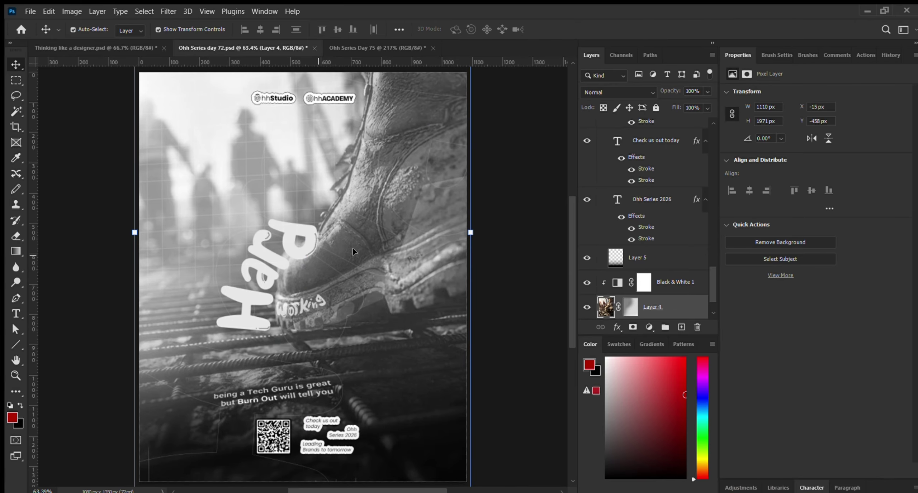
key(ctrl+z)
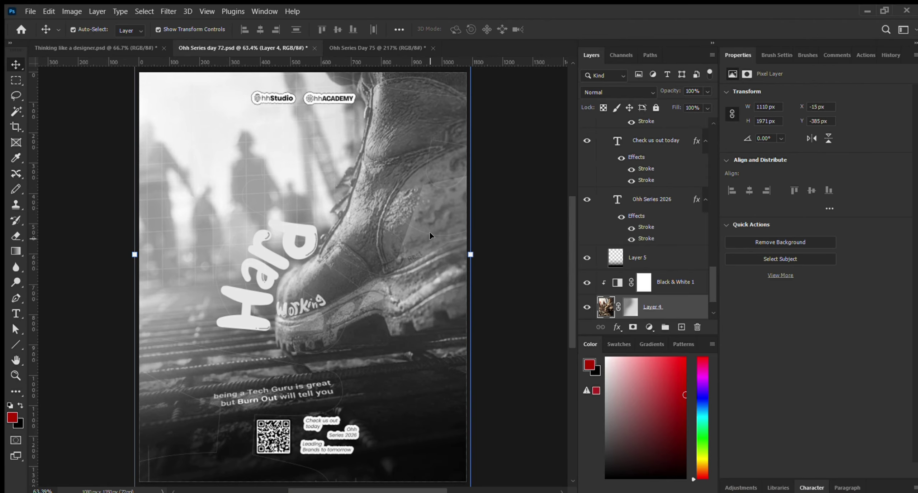
click(511, 180)
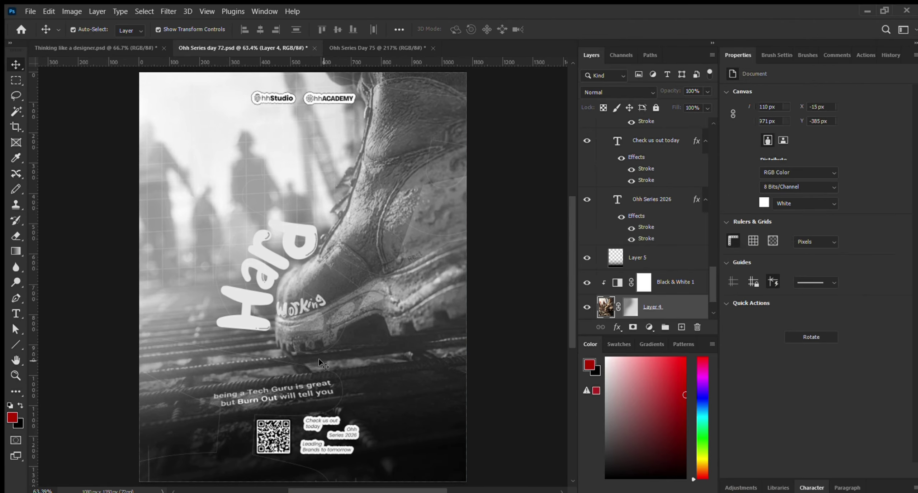
Step: Move the "being a Tech Guru" tagline left over the metal bars and scale it down to about 348 × 74 px
click(263, 391)
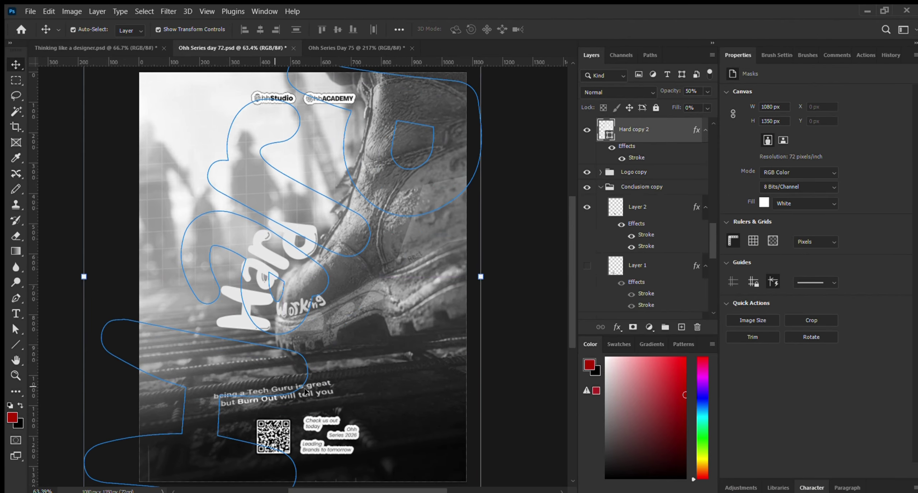
drag(324, 388, 279, 365)
scroll(167, 362, up, 2)
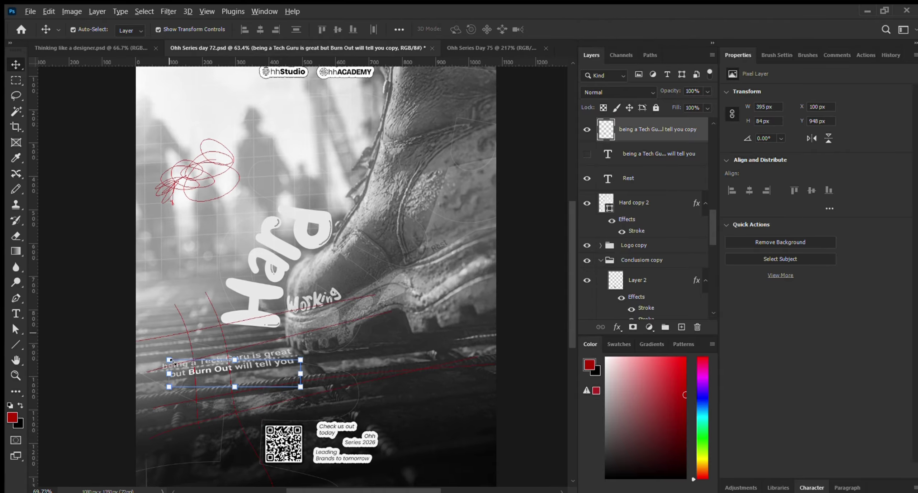
scroll(168, 361, up, 1)
key(ctrl+t)
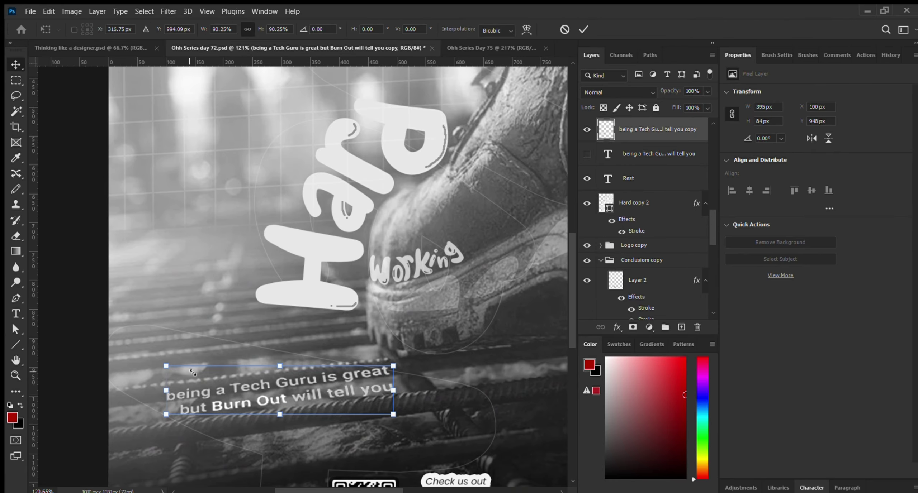
drag(167, 359, 194, 373)
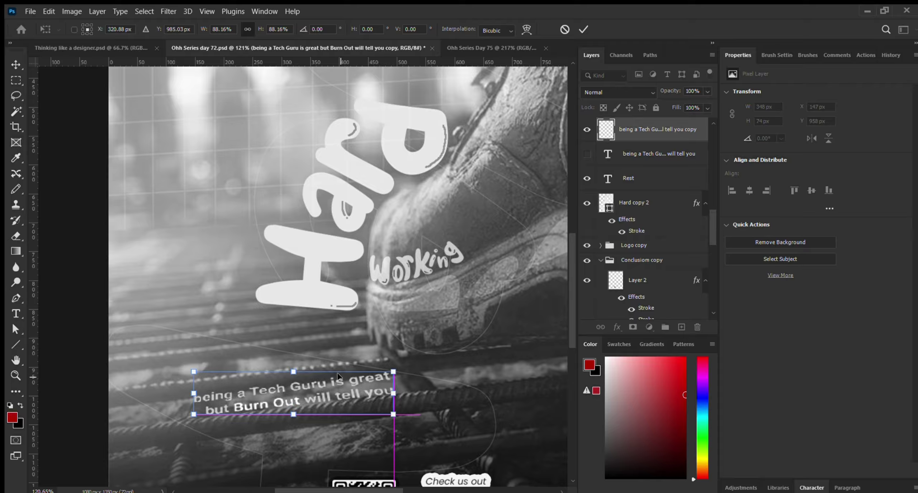
drag(338, 374, 339, 382)
drag(366, 377, 366, 366)
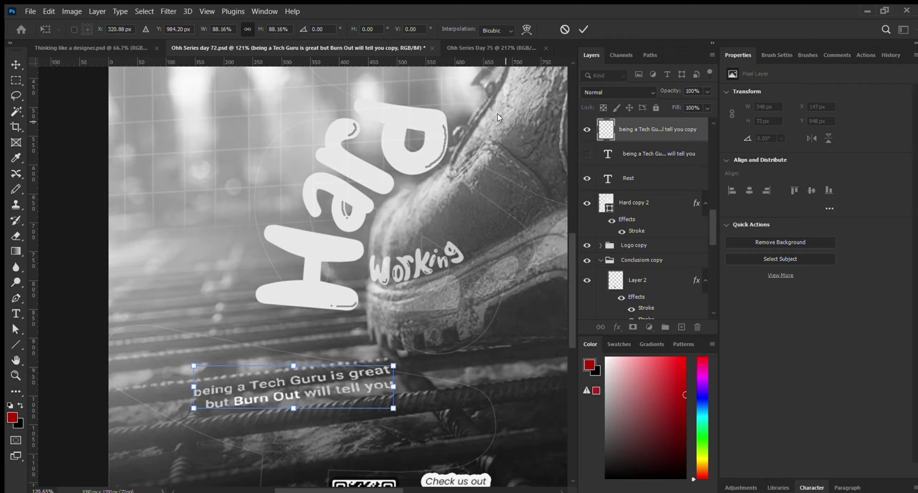
click(583, 29)
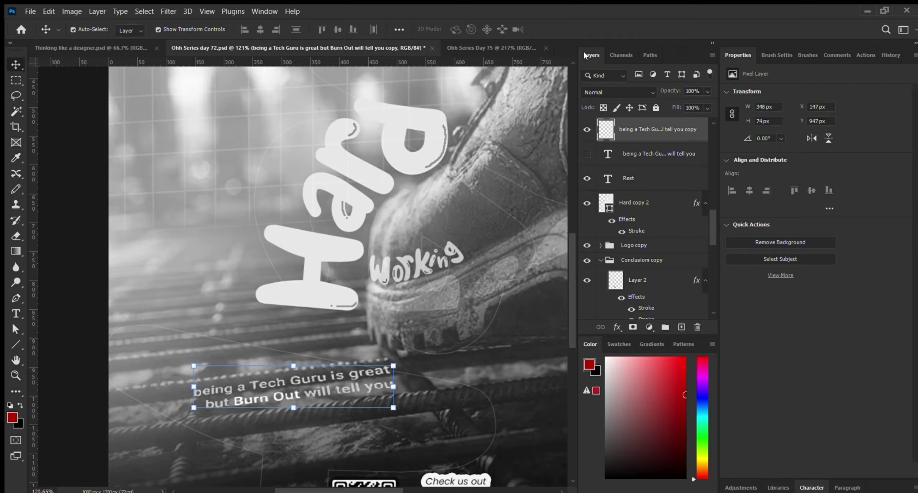
key(ctrl+0)
ctrl+click(529, 163)
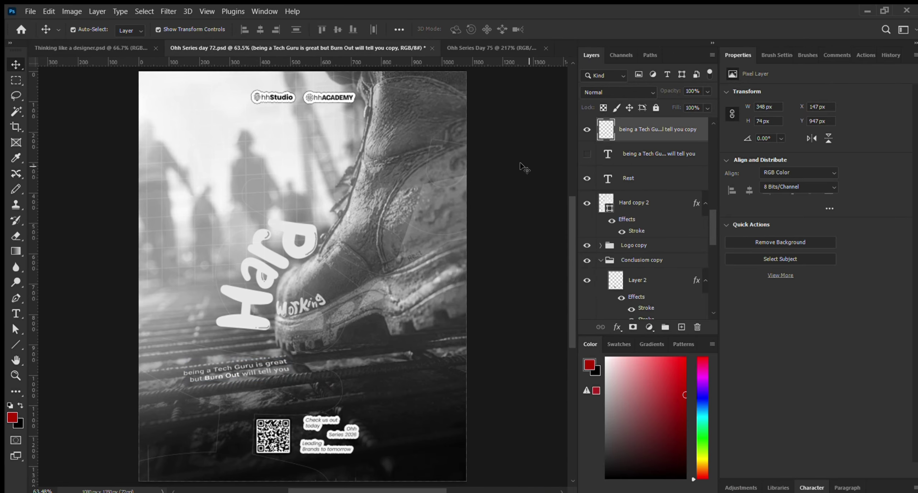
Step: Switch to the Ohh Series Day 75 document and commit the placed truck image at 20.66% scale
click(355, 48)
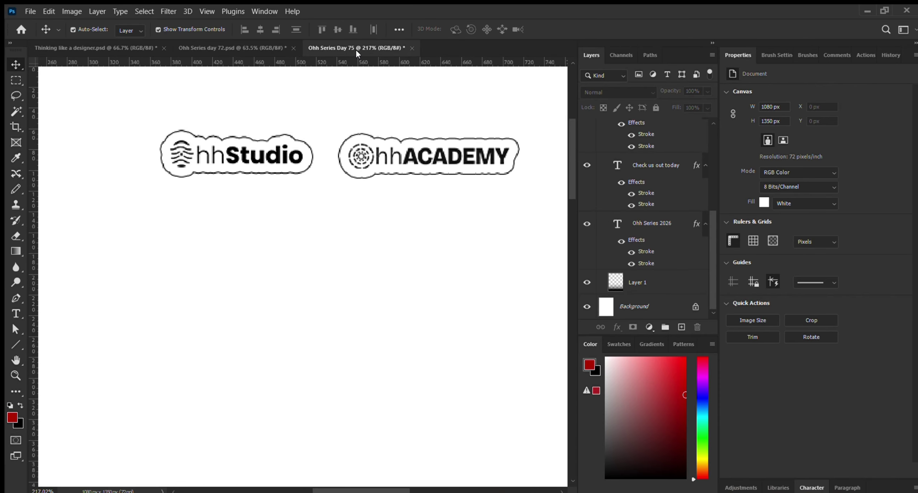
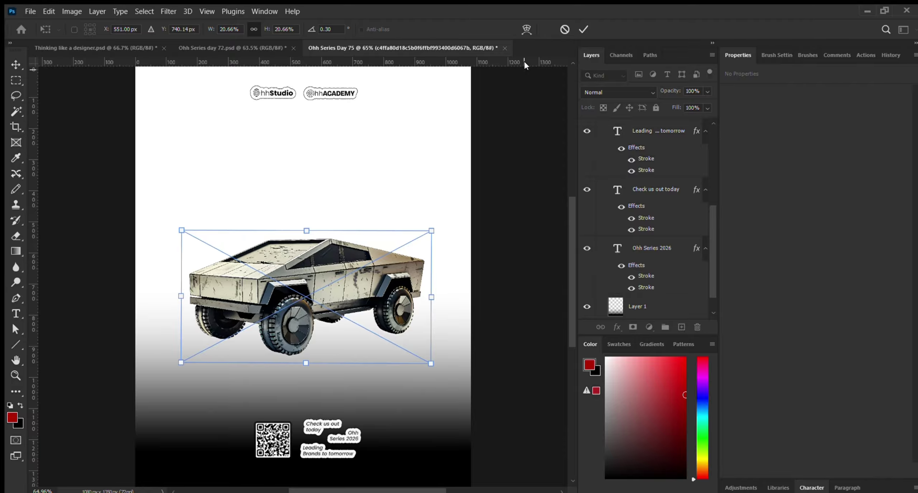
click(583, 30)
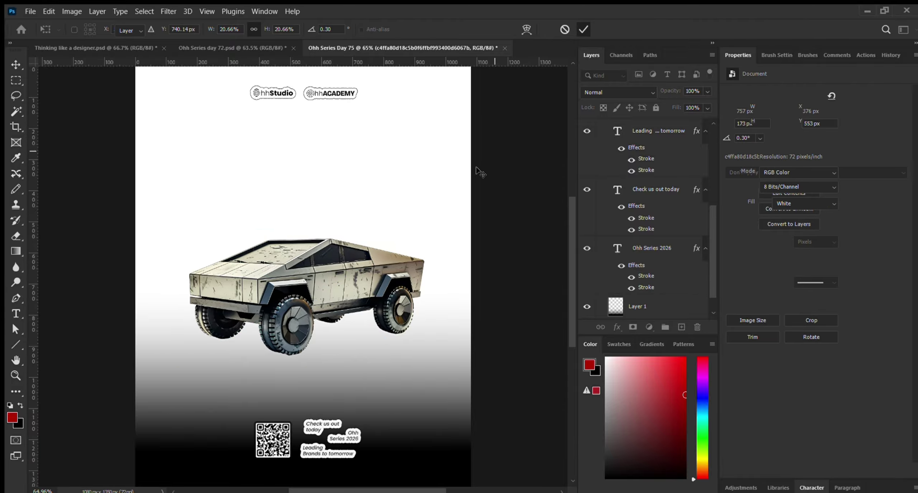
scroll(285, 321, up, 5)
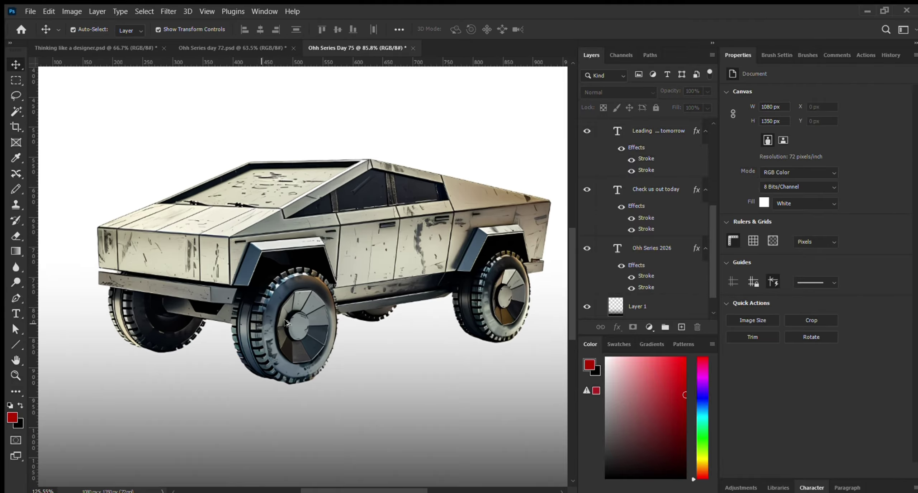
scroll(285, 321, down, 6)
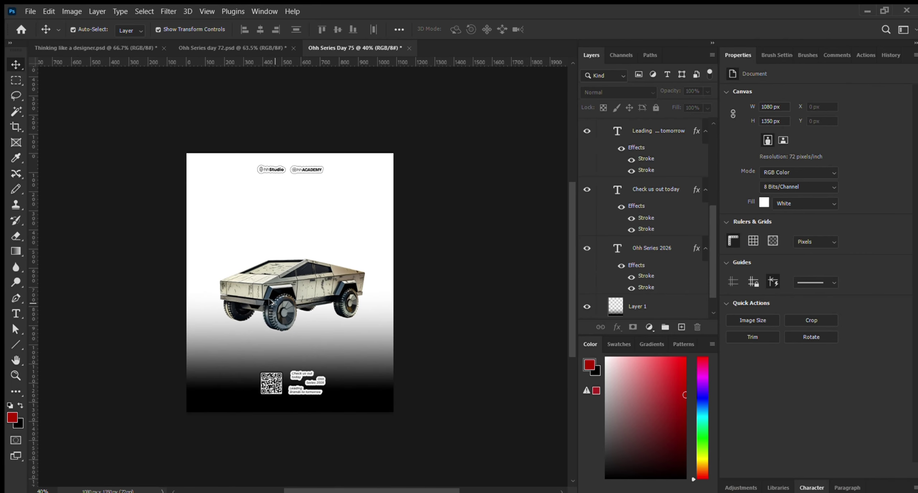
Step: Collapse the Conclusiom copy group and hide both it and the Logo copy group
click(241, 420)
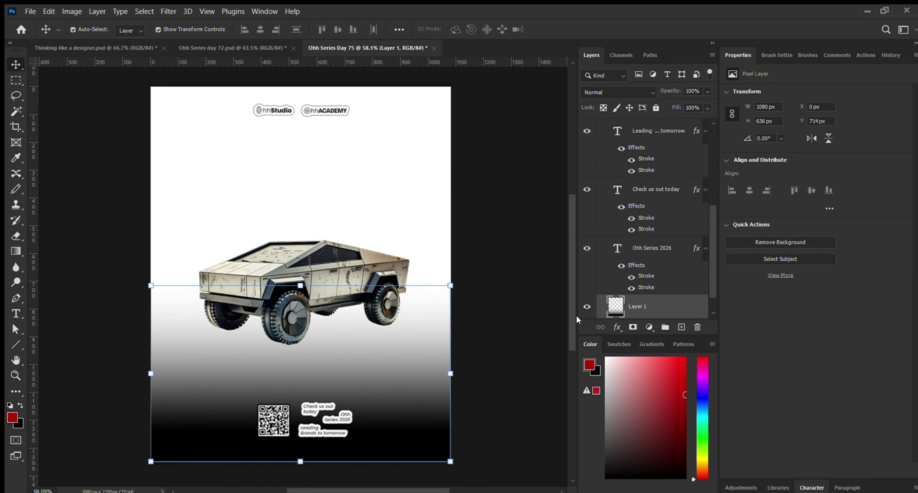
scroll(623, 265, up, 3)
scroll(623, 266, up, 2)
scroll(622, 265, down, 4)
scroll(622, 265, up, 5)
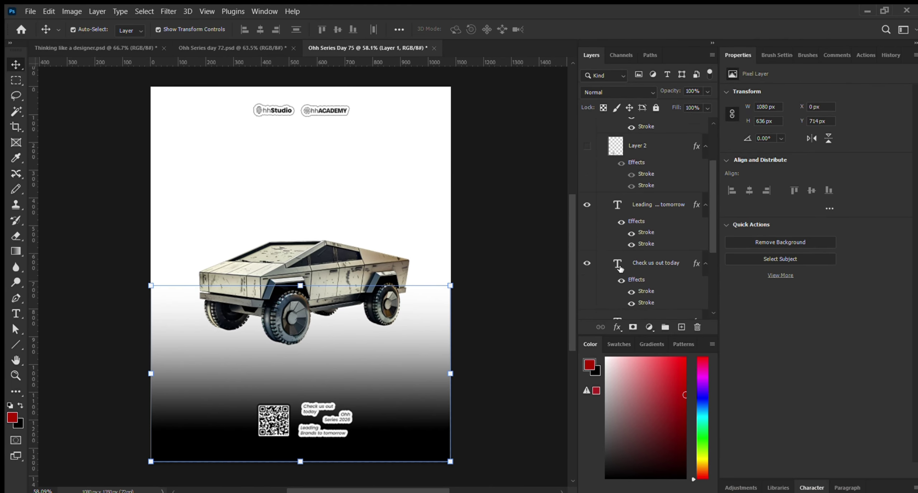
scroll(621, 265, up, 2)
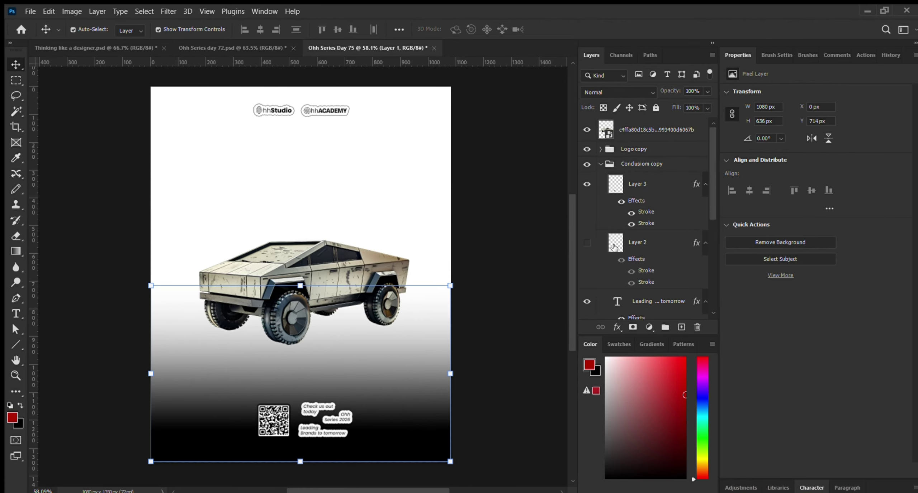
click(601, 164)
click(587, 164)
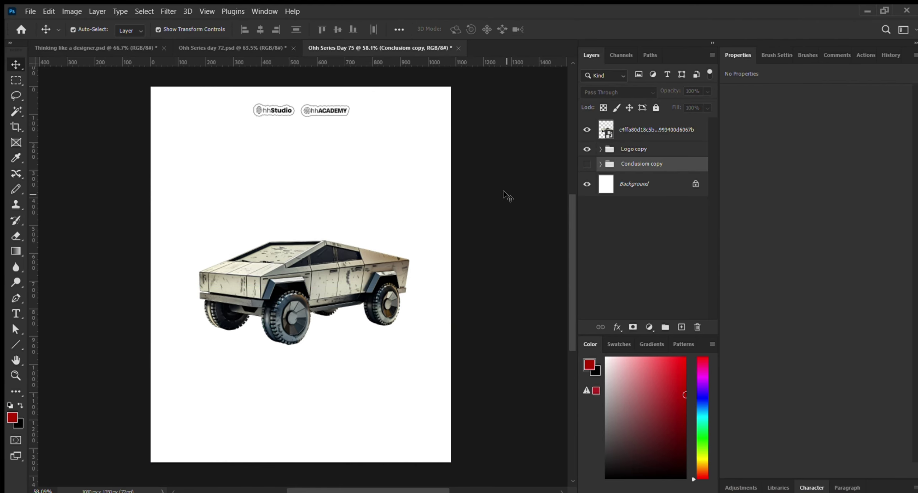
click(287, 201)
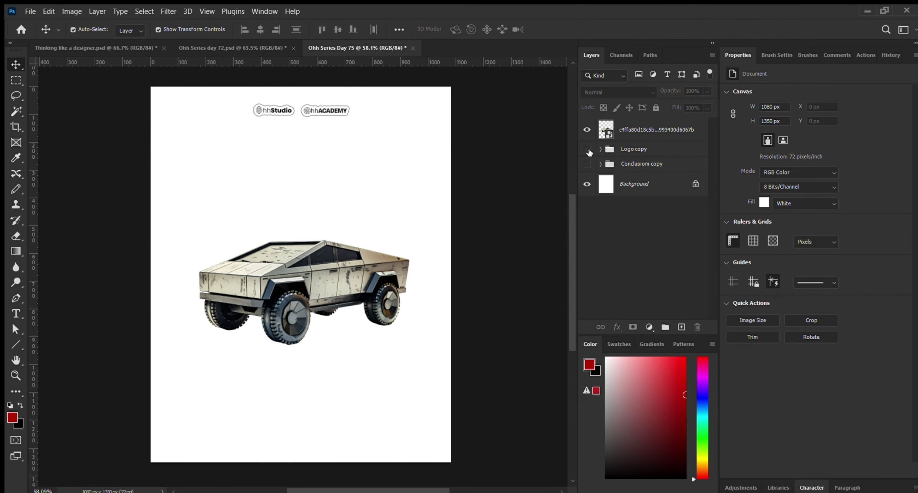
click(587, 149)
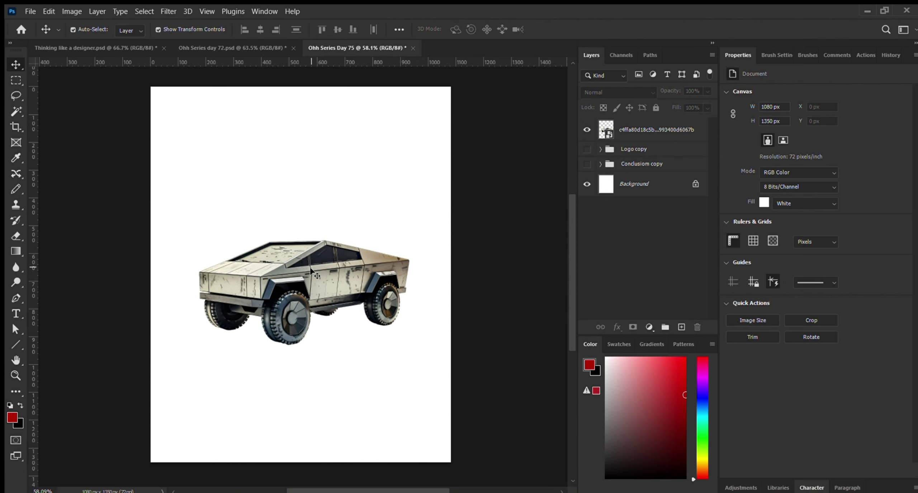
Step: Move the truck image slightly down and left to X 162 px, Y 582 px
mouse_move(310, 270)
mouse_down()
mouse_move(315, 276)
mouse_move(306, 273)
mouse_up()
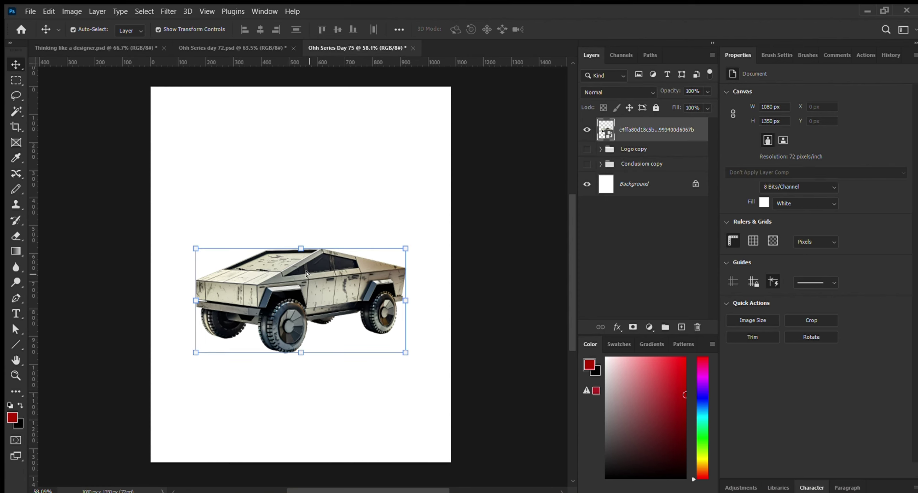
scroll(317, 283, up, 3)
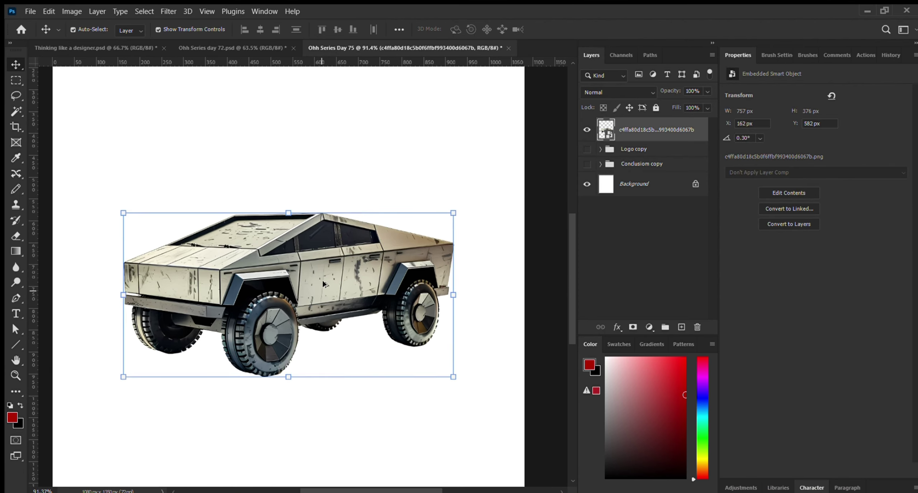
scroll(325, 274, down, 3)
click(493, 249)
scroll(258, 265, up, 2)
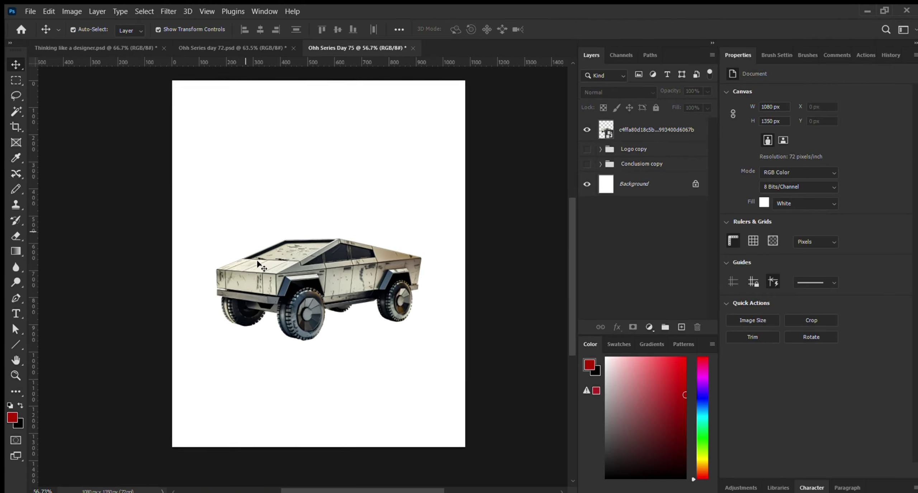
scroll(258, 265, up, 1)
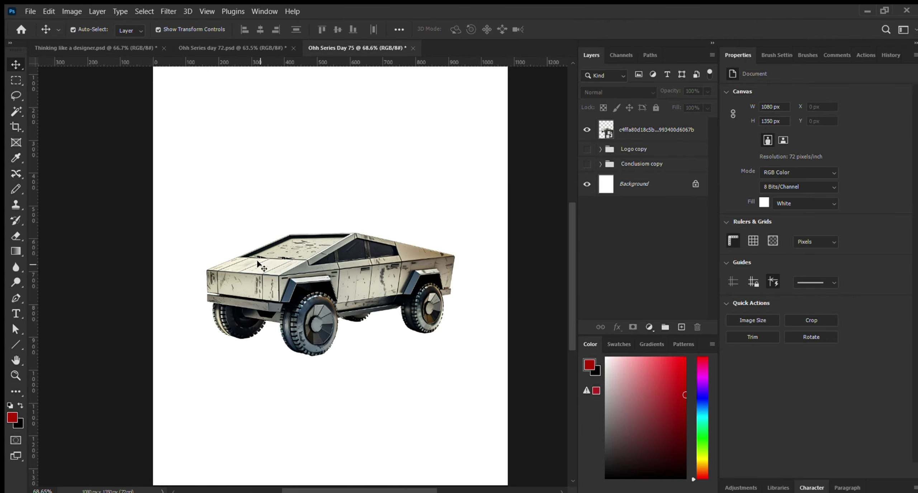
scroll(482, 269, down, 2)
scroll(480, 273, up, 2)
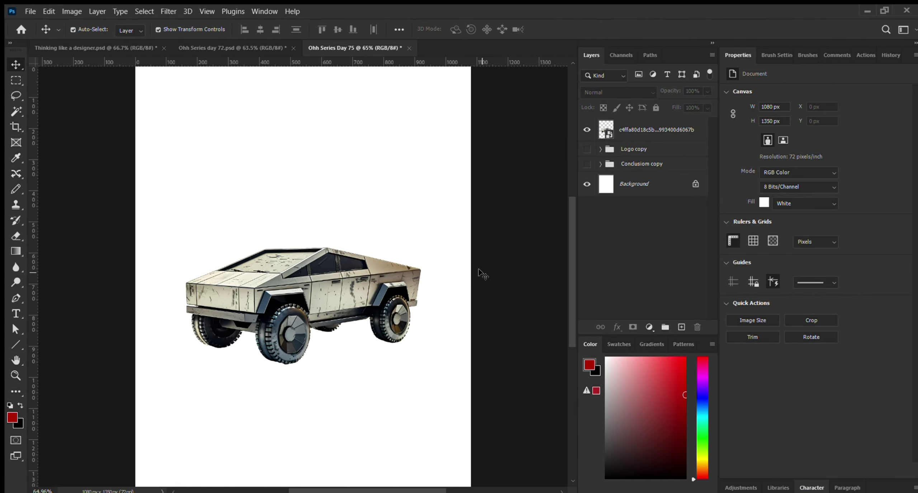
scroll(491, 285, down, 1)
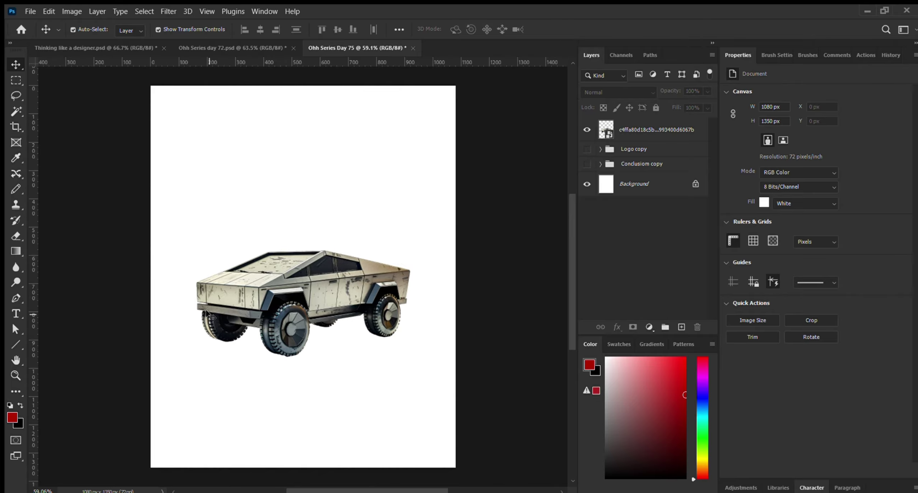
Step: Scale the truck image down to 17.31% and reposition it slightly right of and below the canvas centre
drag(303, 286, 308, 285)
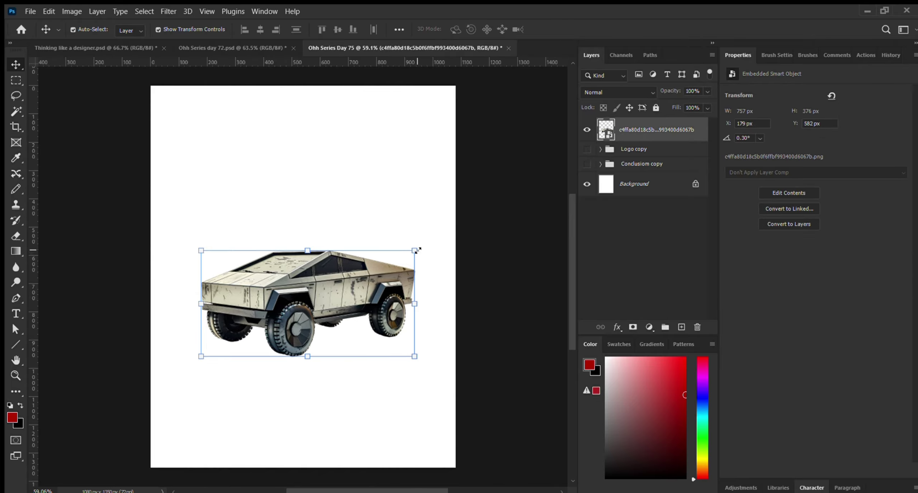
drag(417, 251, 345, 277)
drag(292, 315, 342, 293)
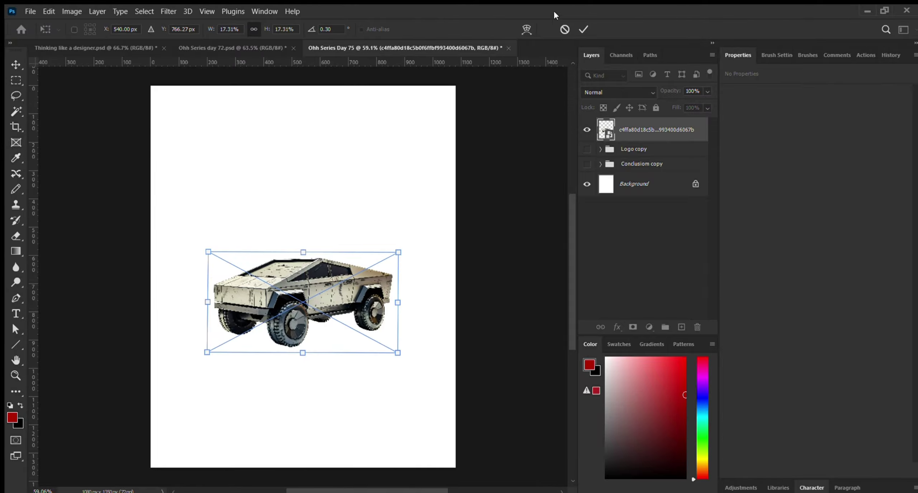
click(584, 30)
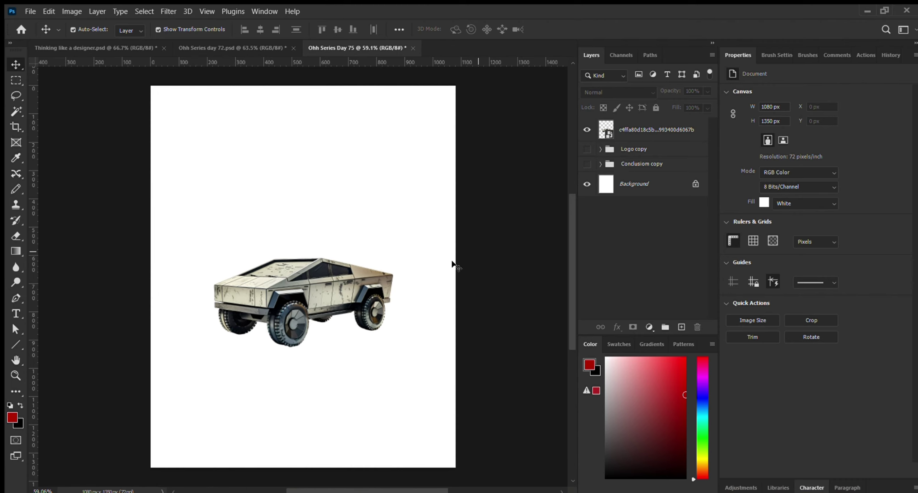
mouse_move(357, 280)
mouse_down()
mouse_move(358, 299)
mouse_move(365, 291)
mouse_up()
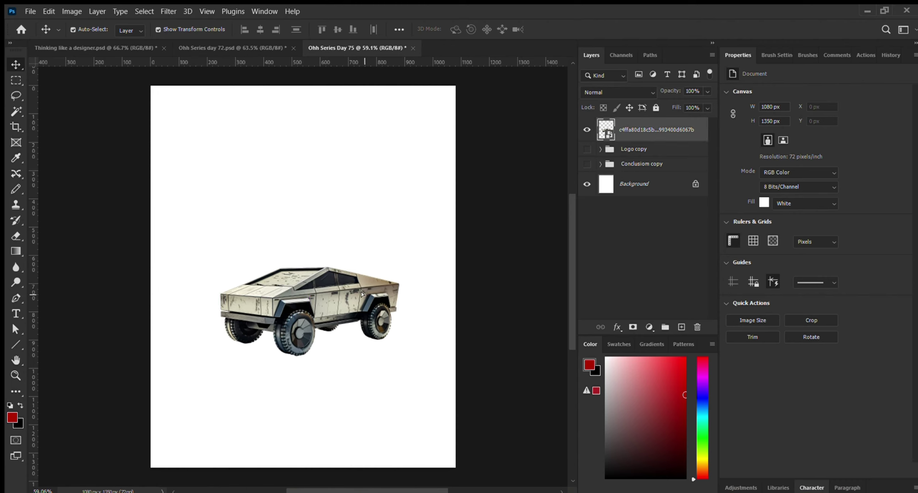
Step: Draw a thin black line about 1269 px long across the truck with the Line tool, rising at about 6.4°
click(492, 225)
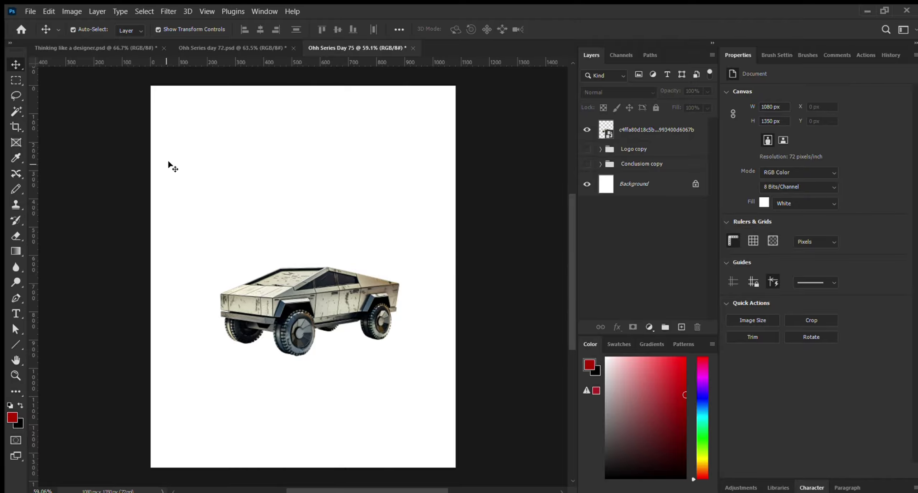
click(16, 188)
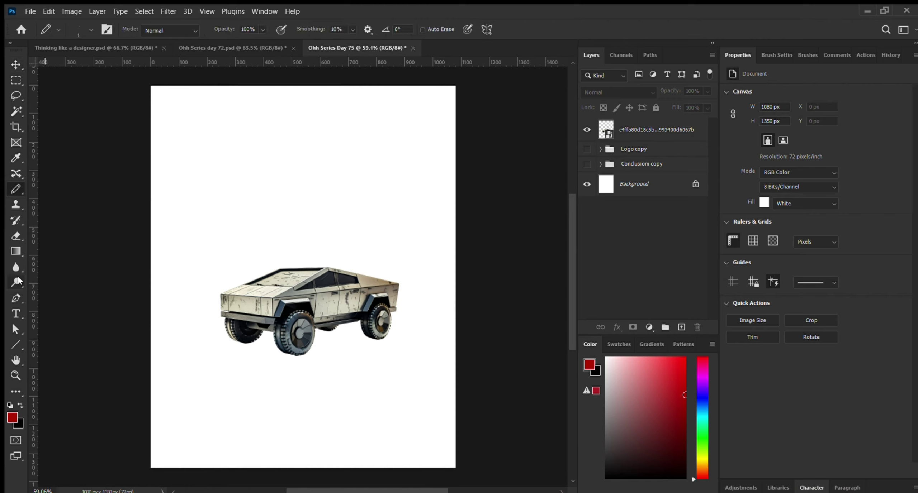
click(16, 345)
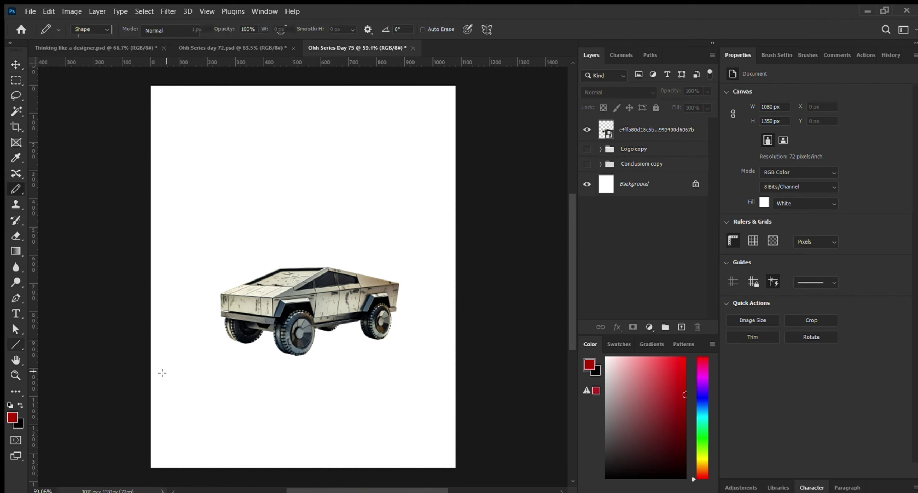
drag(129, 370, 492, 257)
key(ctrl+z)
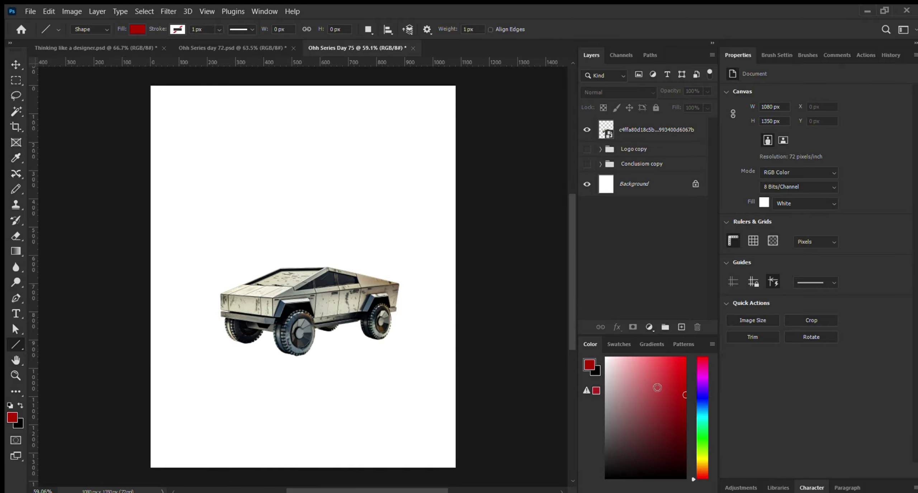
drag(658, 388, 597, 486)
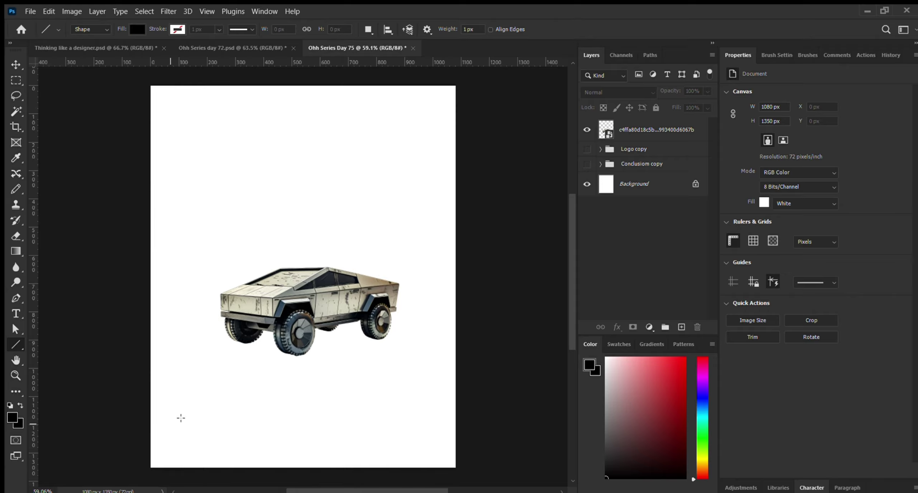
drag(126, 337, 482, 297)
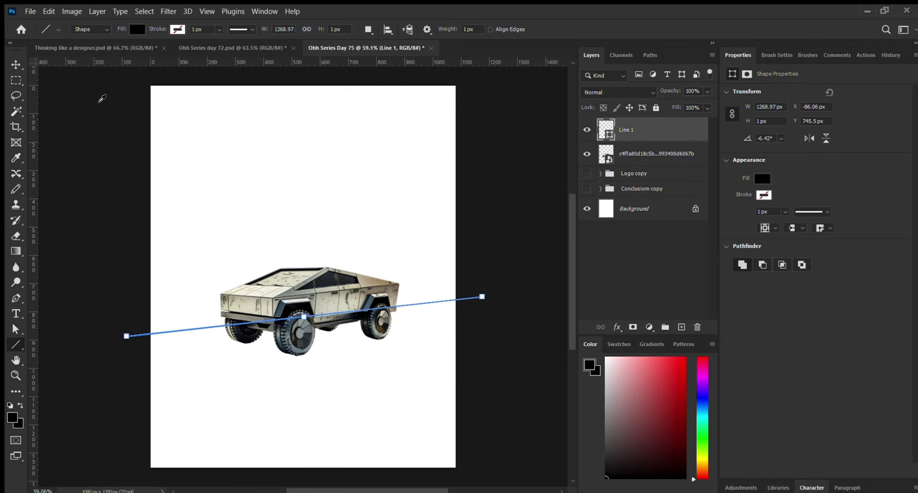
Step: Give the line a black stroke 2.5 px wide
click(103, 98)
click(216, 29)
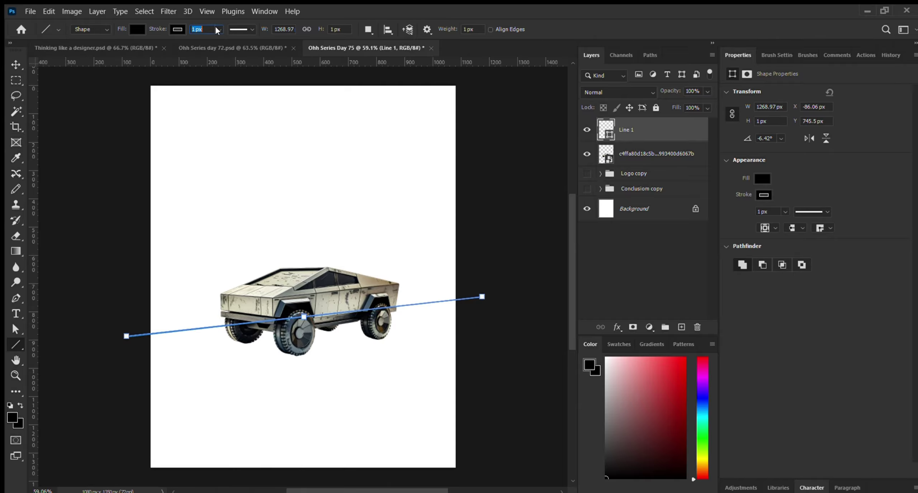
text(2.51)
key(Return)
click(15, 65)
click(102, 128)
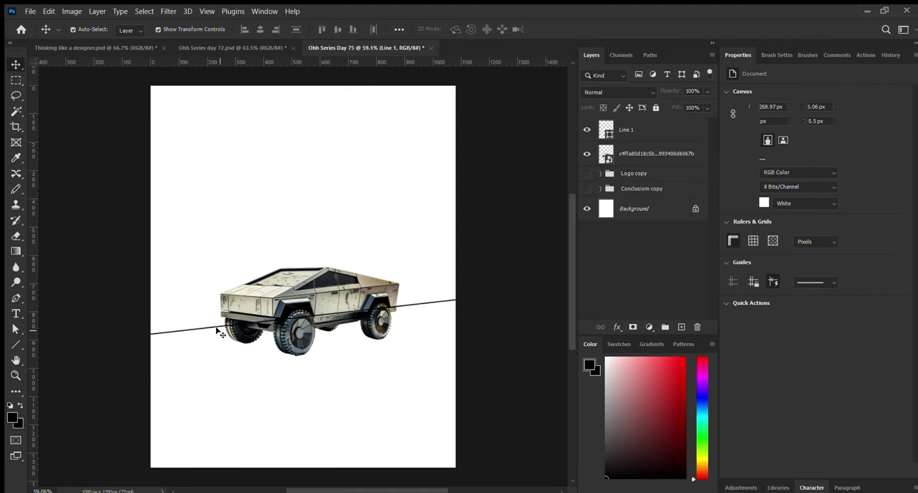
click(182, 331)
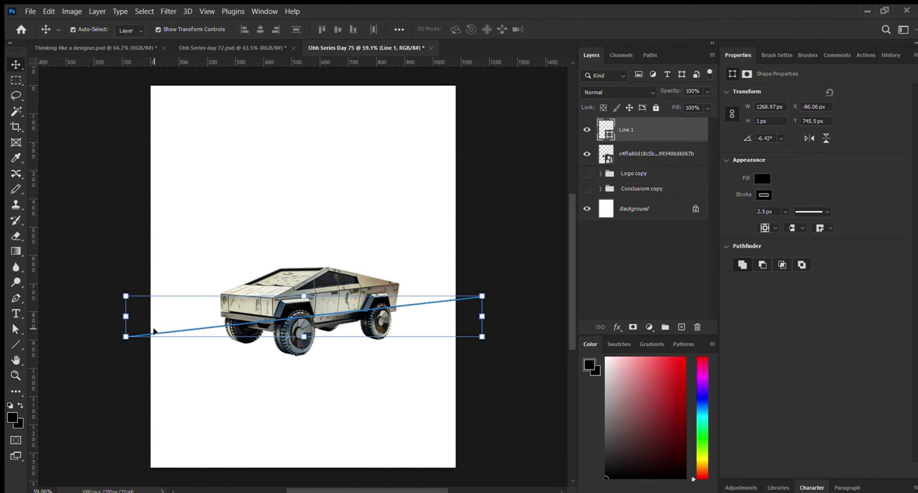
click(85, 168)
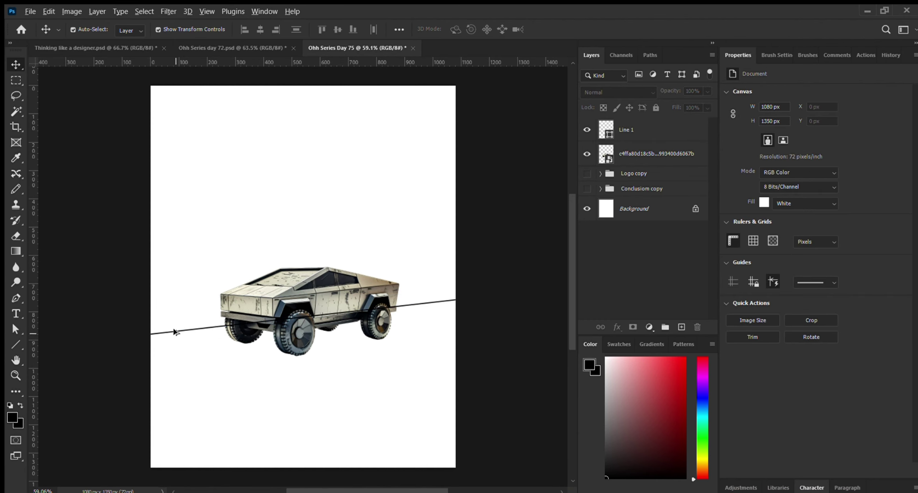
Step: Select the line's layer and switch to the Path Selection tool
scroll(175, 328, up, 3)
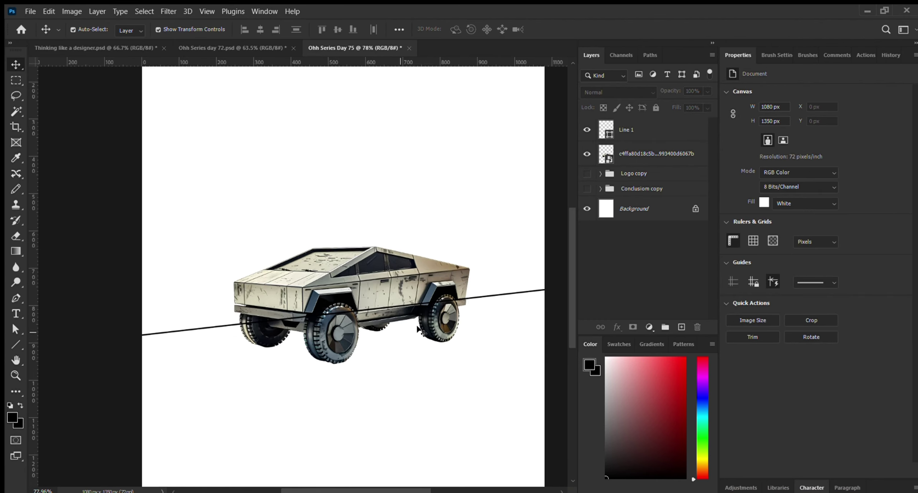
scroll(246, 363, up, 3)
scroll(252, 364, down, 1)
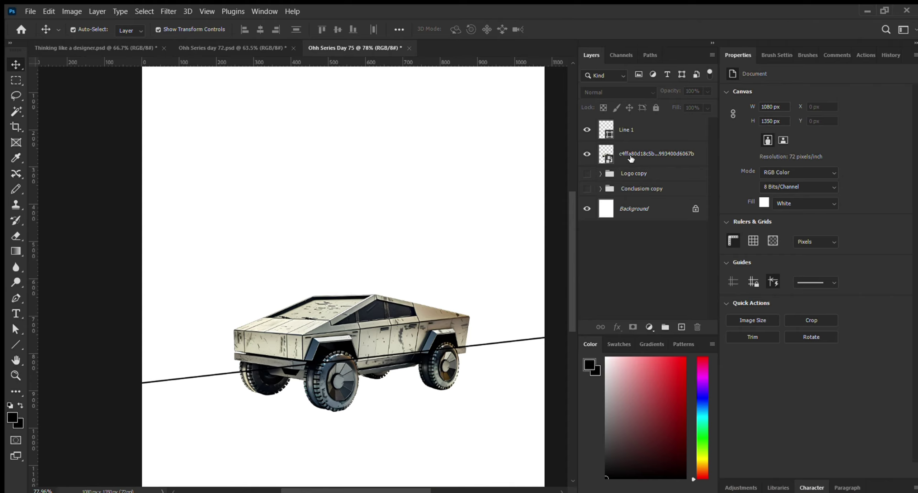
click(630, 133)
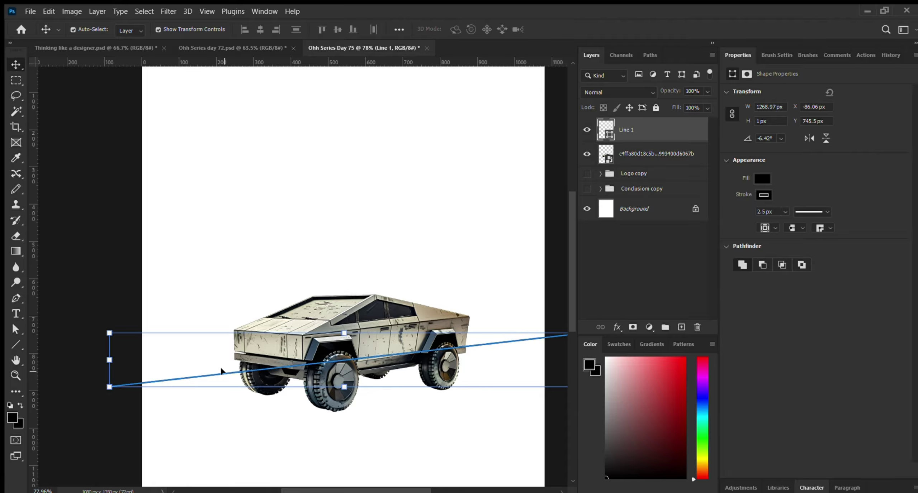
click(14, 329)
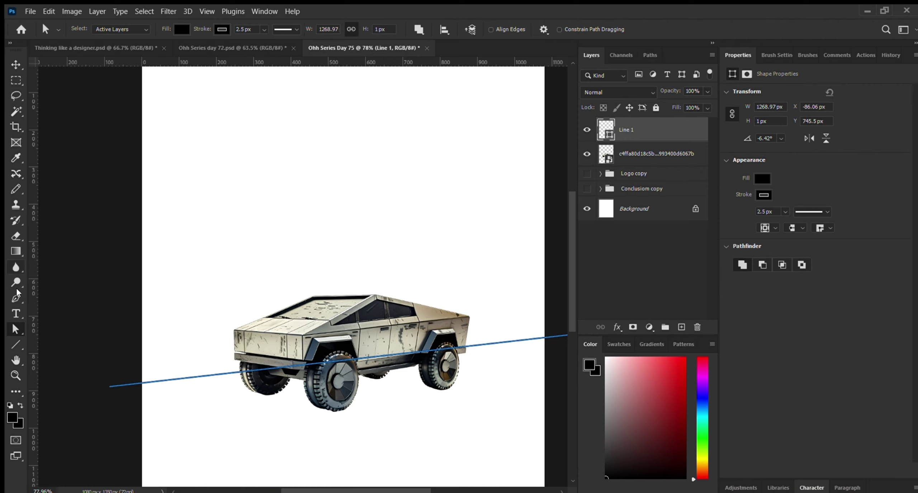
Step: Draw a black triangle about 423 × 339 px in the empty area above the truck and select it
click(15, 345)
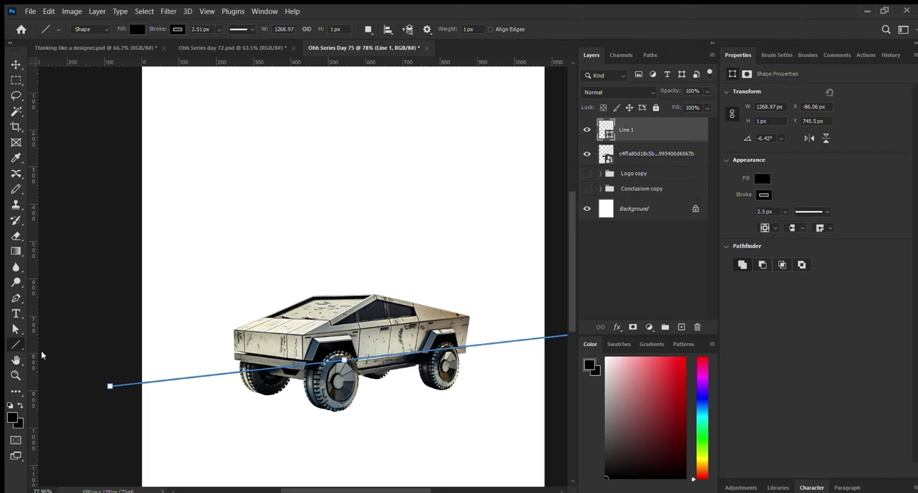
key(shift+u)
drag(305, 193, 382, 255)
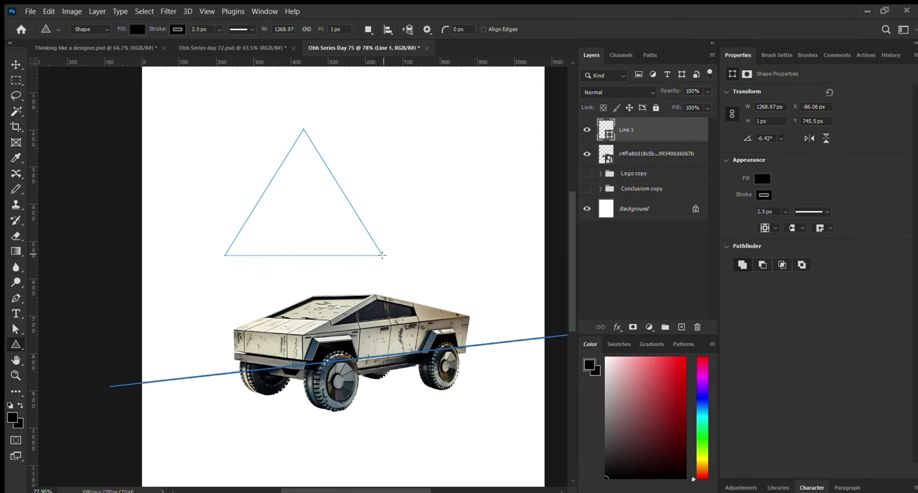
click(18, 66)
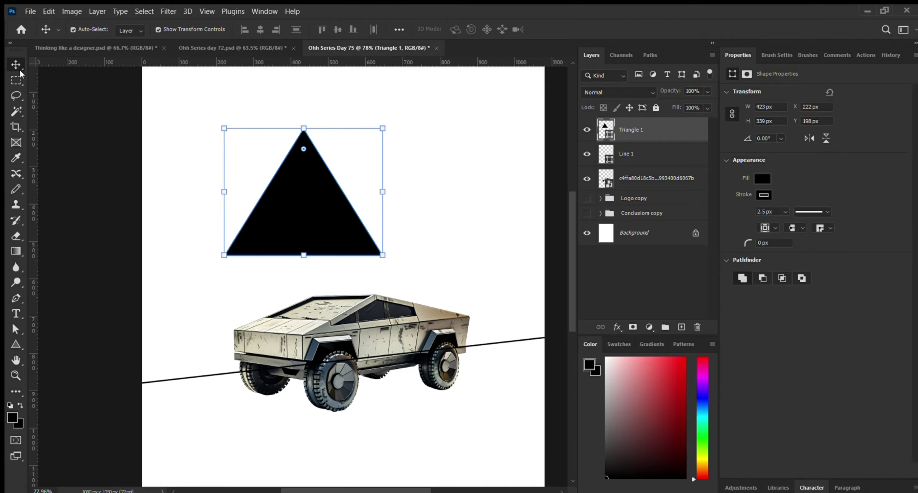
click(139, 136)
click(285, 189)
Step: Try reshaping the triangle by dragging its apex and its lower-right corner to new positions
click(16, 329)
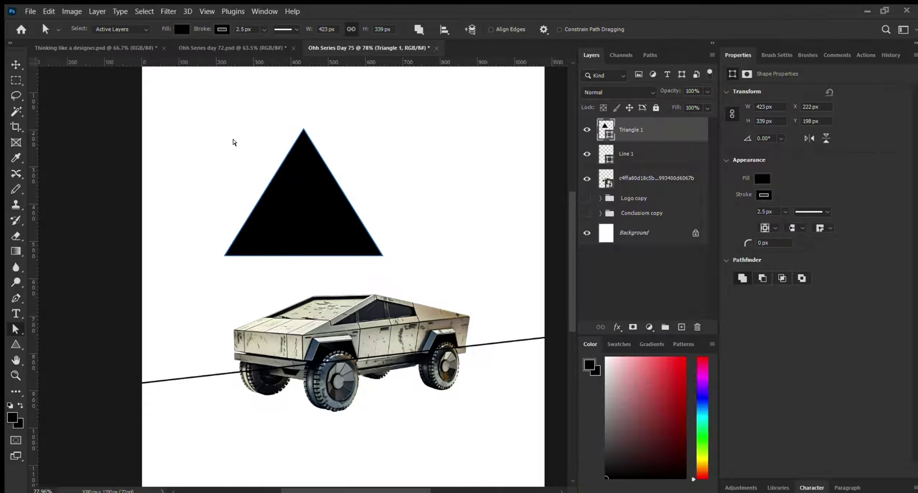
click(304, 129)
drag(304, 129, 370, 153)
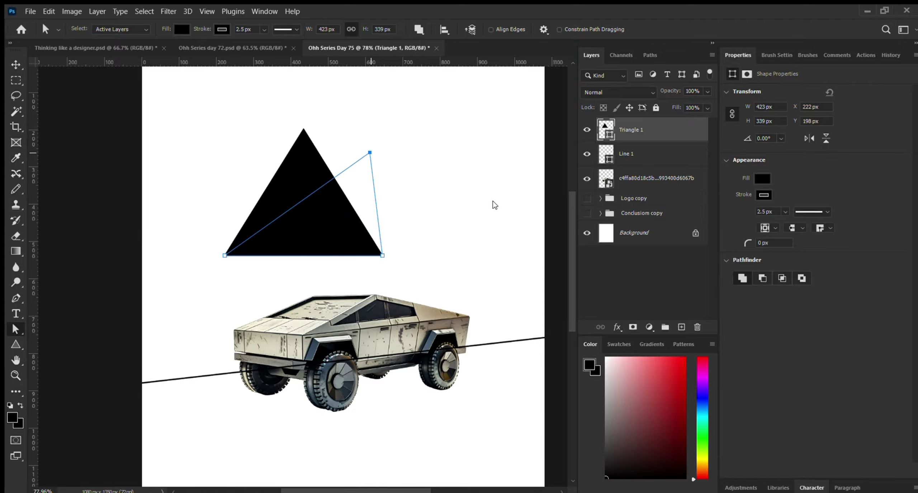
key(ctrl+z)
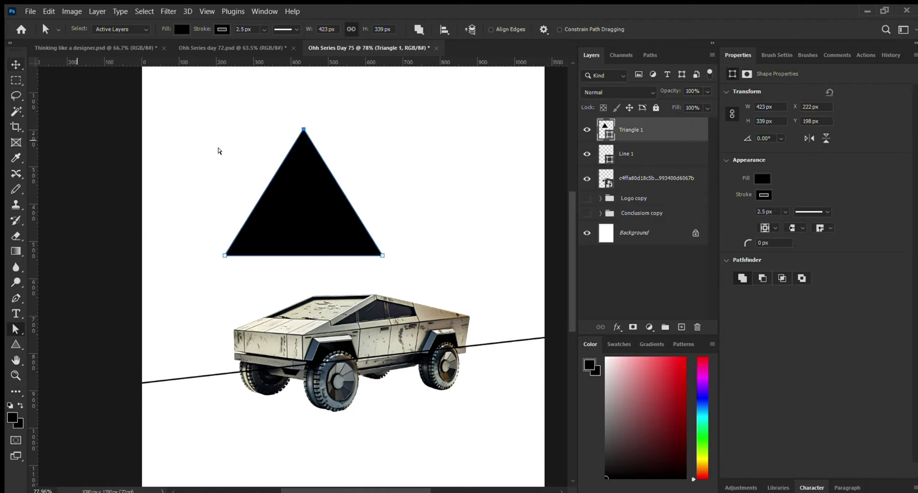
drag(303, 129, 419, 161)
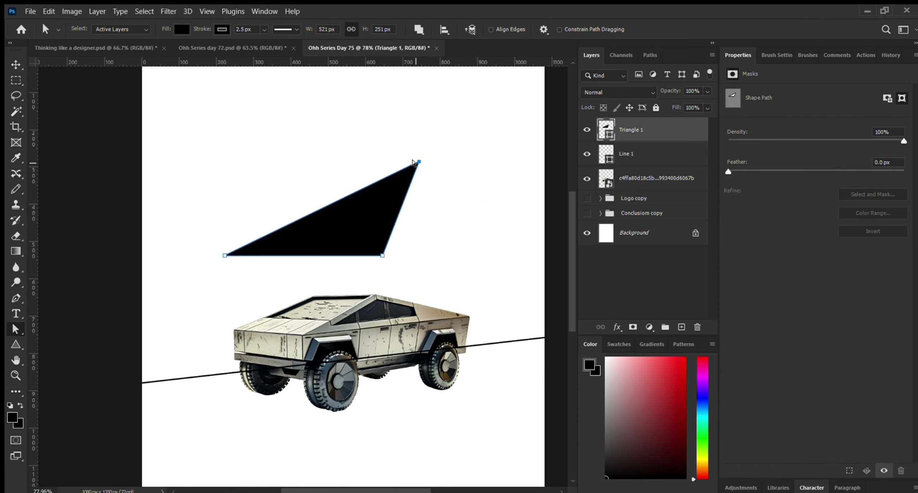
drag(417, 162, 276, 172)
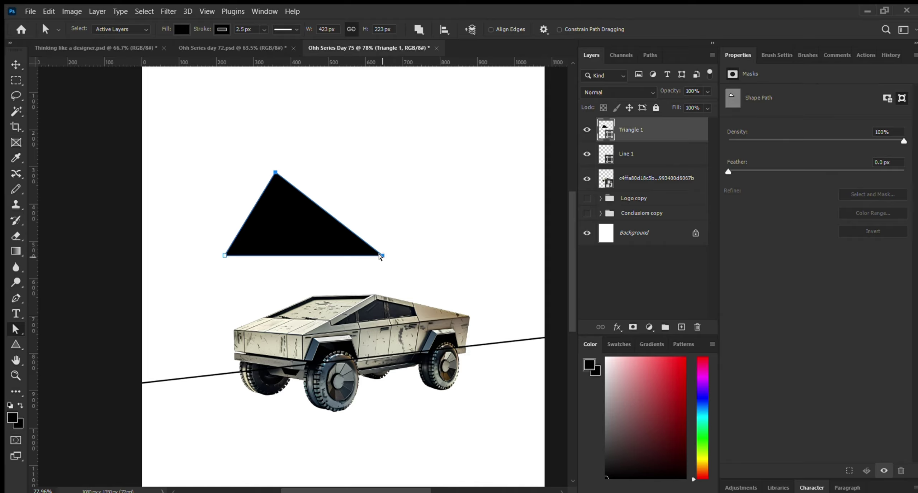
drag(380, 257, 397, 163)
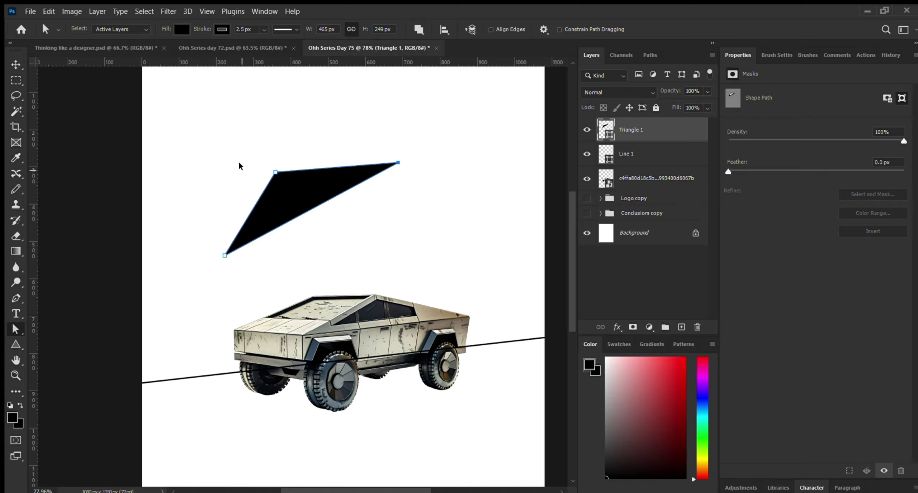
Step: Undo the triangle's corner edits and its creation
key(ctrl+z)
key(v)
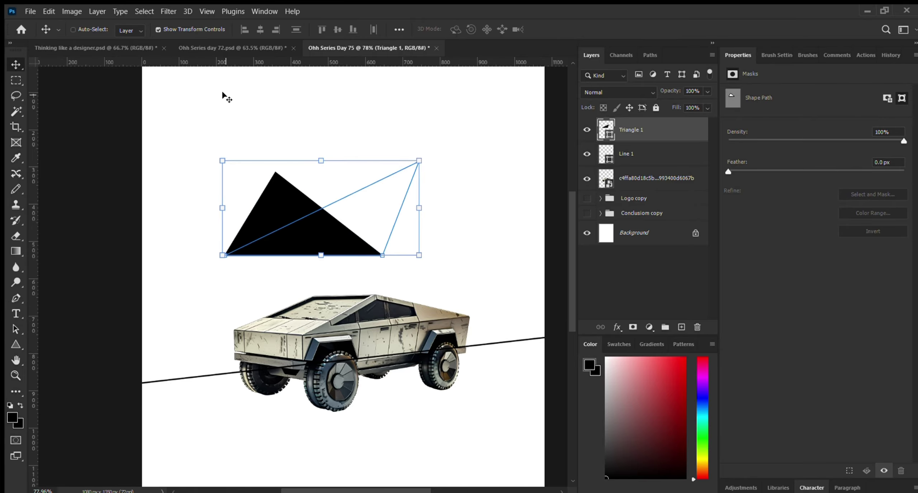
key(ctrl+z)
key(ctrl+z)
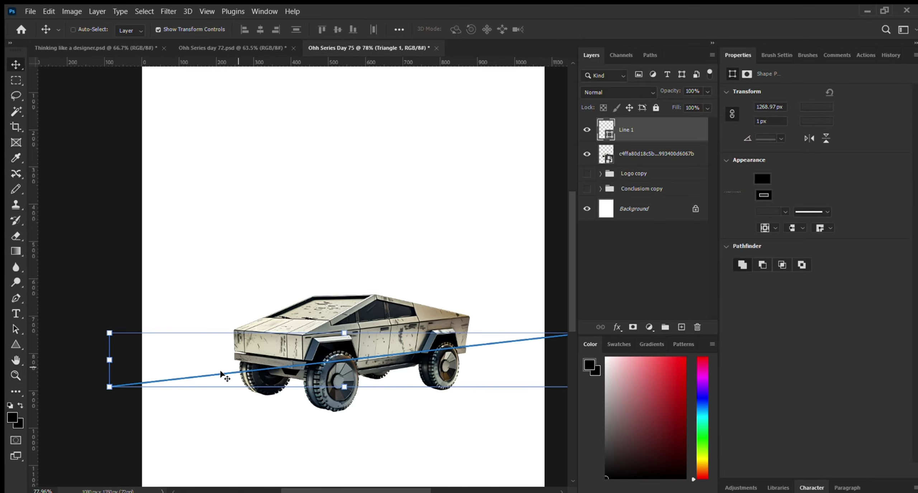
Step: Duplicate the line within its own layer to form three parallel lines, one across the truck's body and two close together across the wheels
key(a)
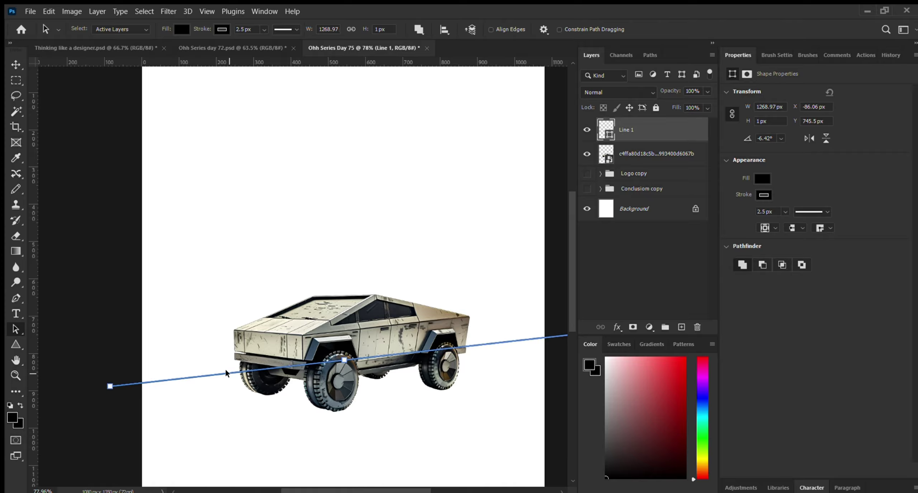
mouse_move(225, 368)
mouse_down()
mouse_move(222, 390)
mouse_move(214, 344)
mouse_up()
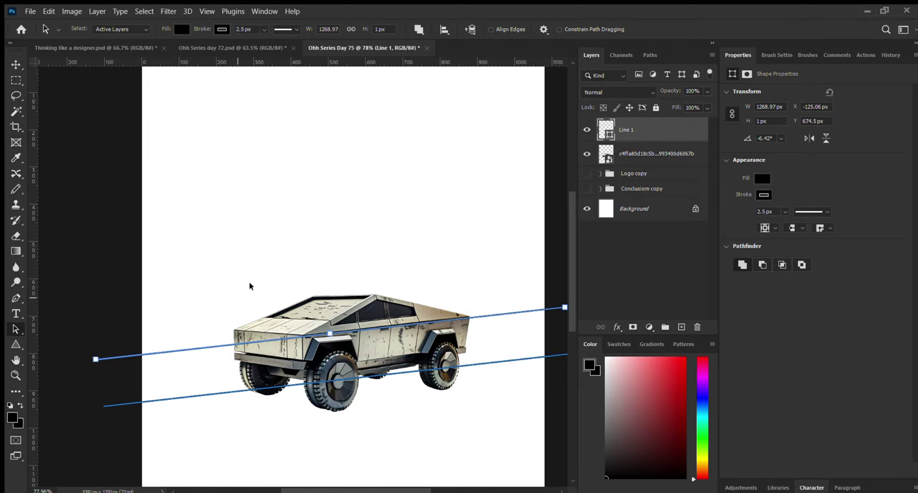
scroll(250, 286, down, 5)
scroll(218, 294, up, 2)
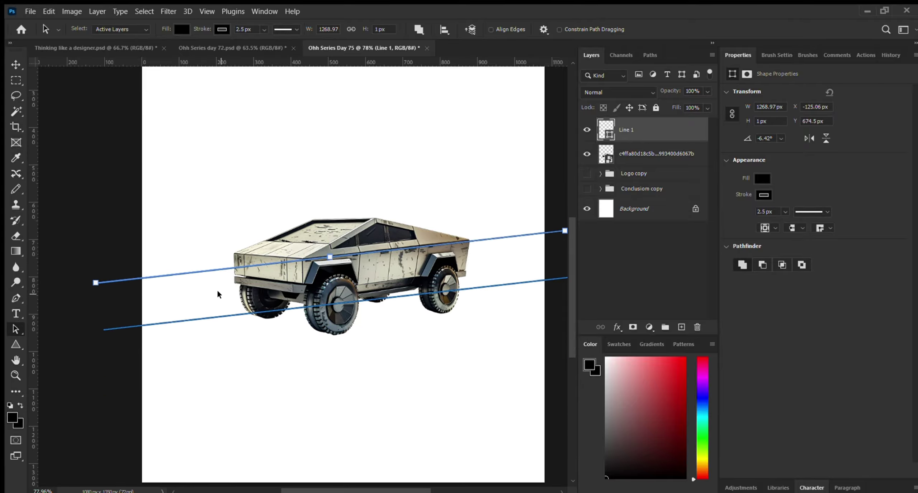
scroll(211, 311, up, 3)
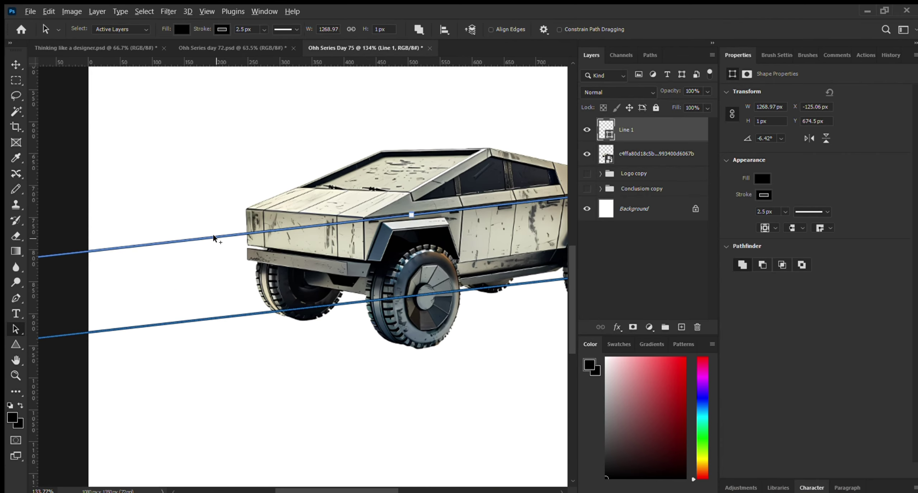
drag(213, 236, 215, 300)
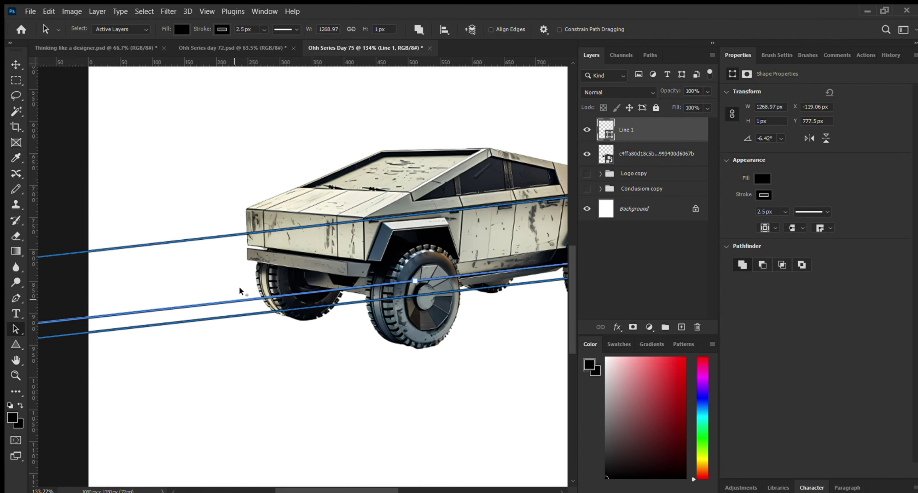
Step: Move the set of three lines up to about X -118 px, Y 608.5 px and deselect it
scroll(240, 272, down, 3)
click(14, 64)
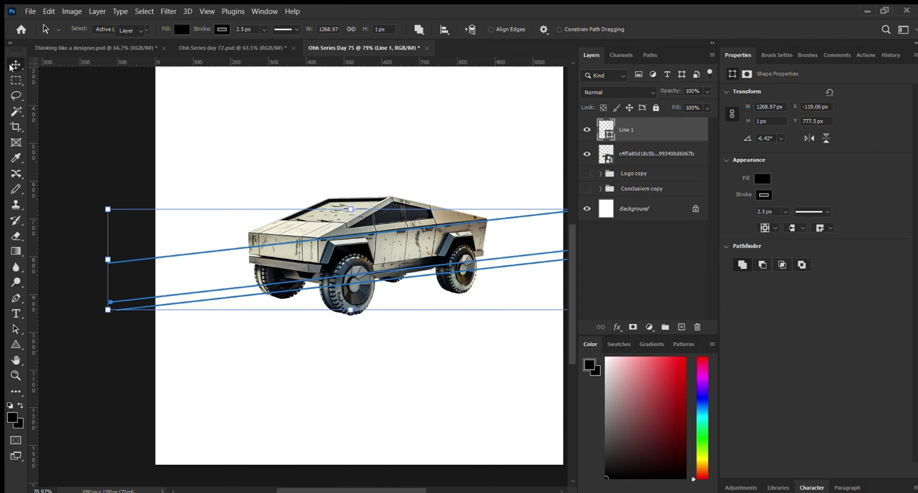
drag(236, 248, 239, 223)
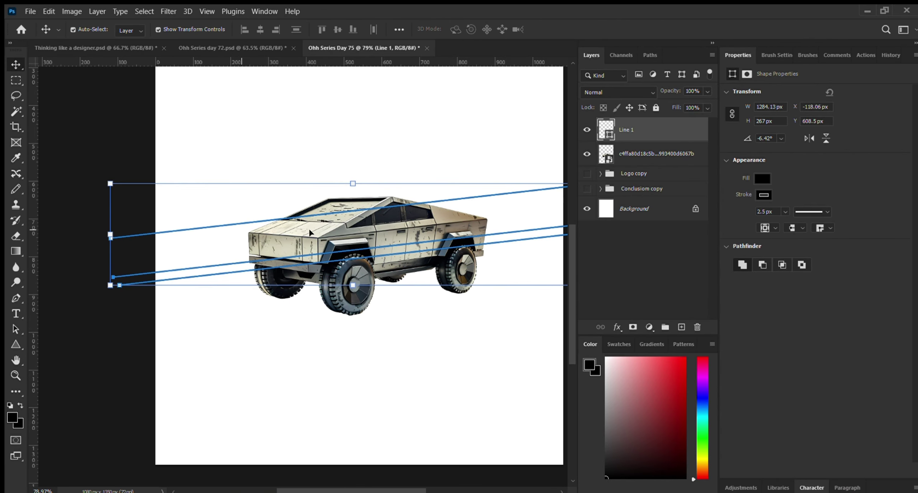
click(72, 175)
Step: Bring the truck layer in front of the line layer and deselect it
scroll(199, 175, down, 2)
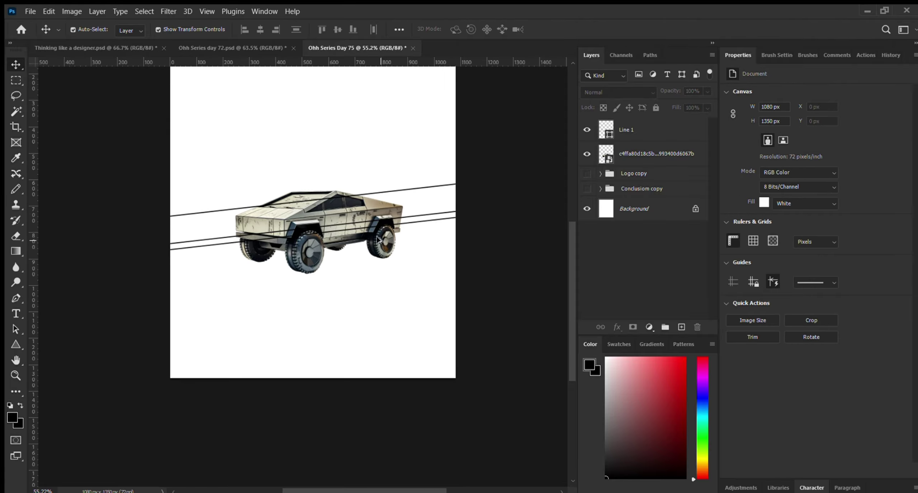
click(360, 206)
key(ctrl+bracketright)
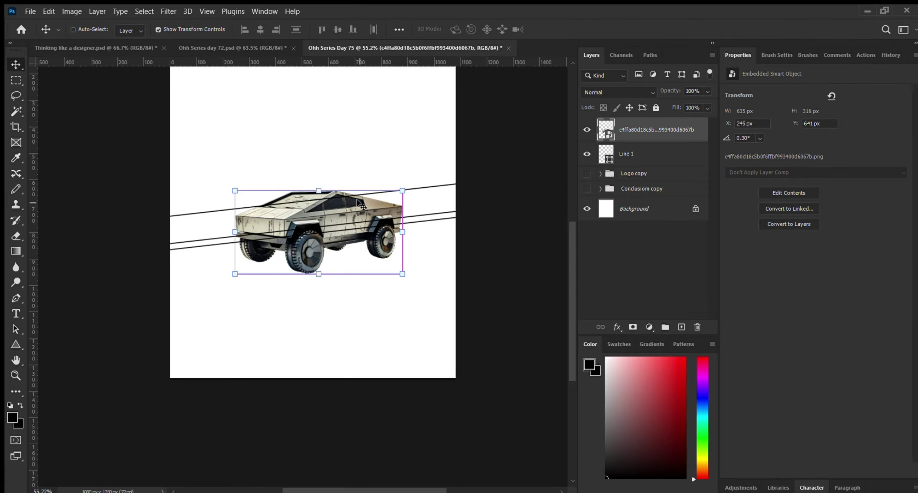
click(137, 201)
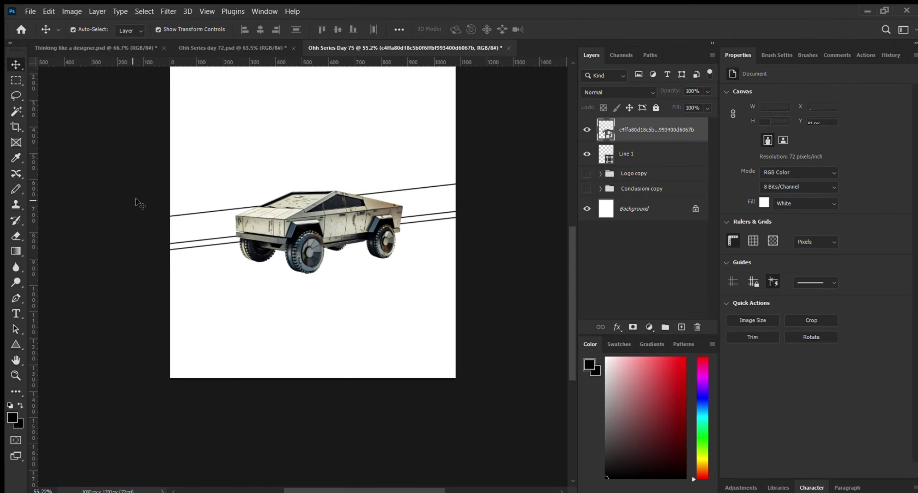
Step: Duplicate the lowest line downward within its layer three times, ending with a copy well below the truck at about Y 1063.5 px
scroll(164, 201, up, 2)
click(172, 234)
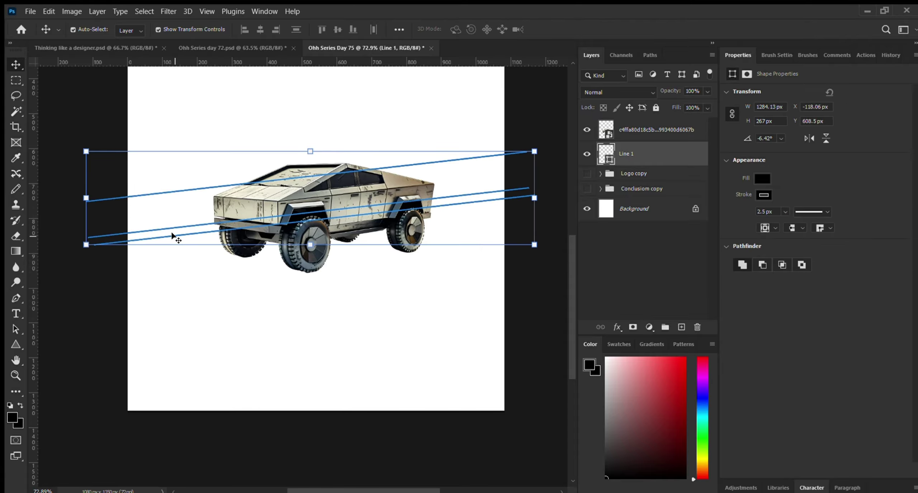
key(a)
scroll(145, 227, up, 1)
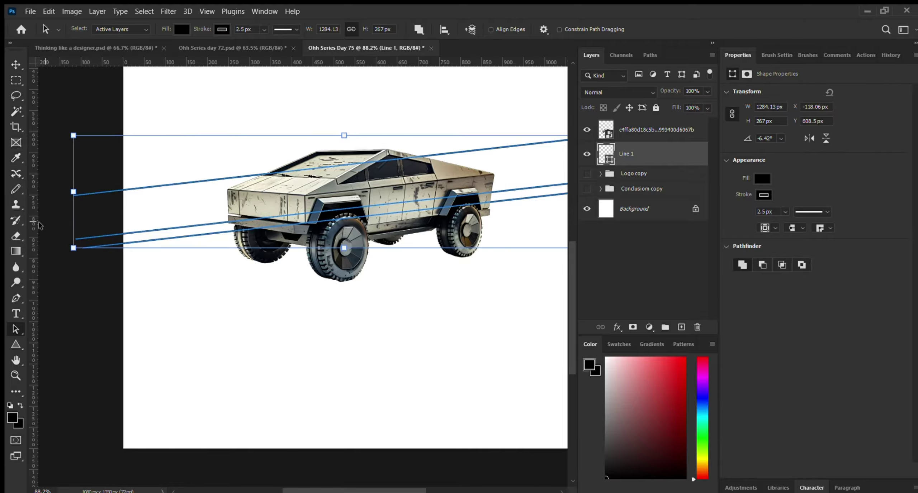
click(186, 233)
drag(187, 233, 189, 377)
scroll(141, 264, down, 3)
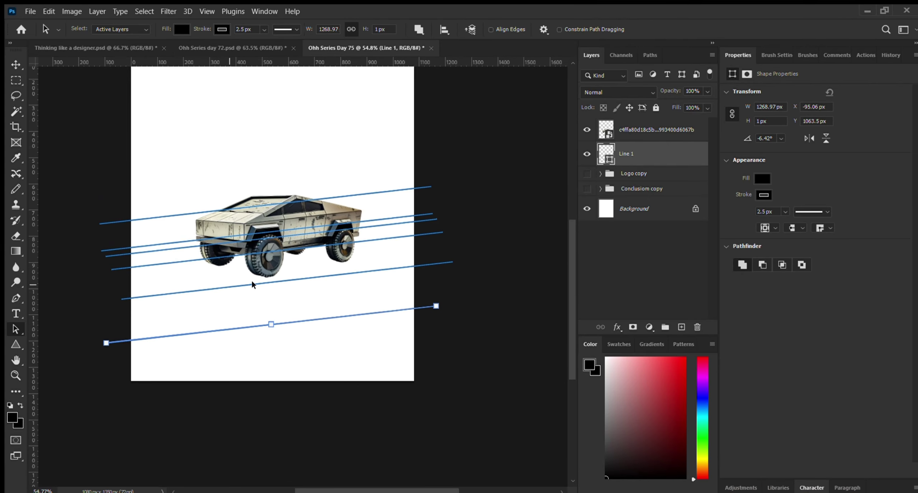
Step: Duplicate the lowest line across the canvas's bottom edge and move the original to about X -73 px, Y 1086.5 px
scroll(253, 282, up, 3)
scroll(340, 288, down, 6)
scroll(198, 147, up, 3)
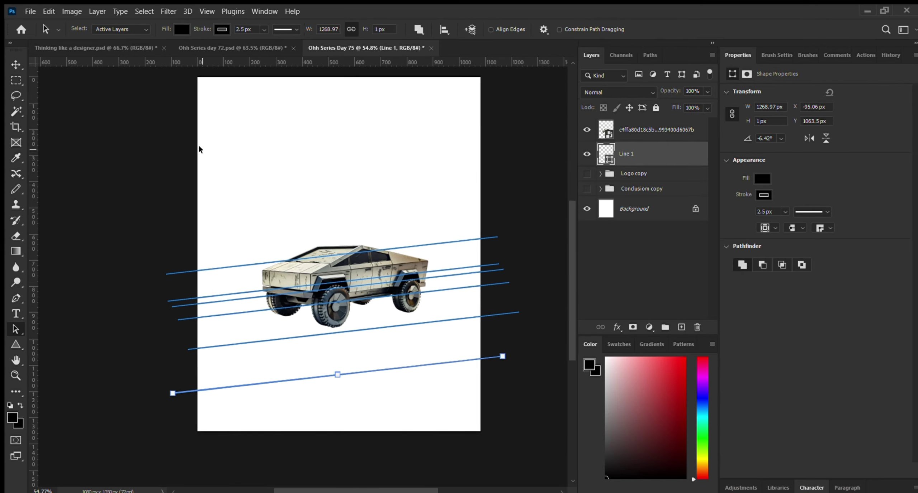
scroll(201, 152, up, 1)
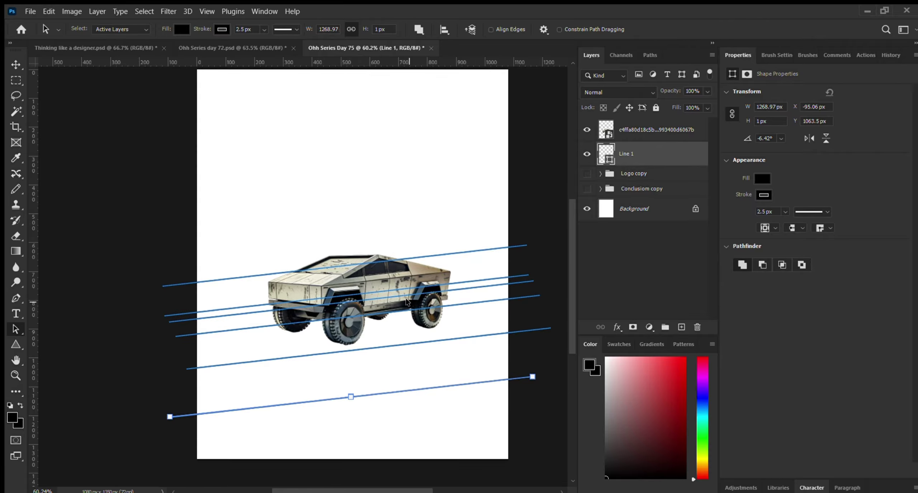
scroll(424, 251, down, 2)
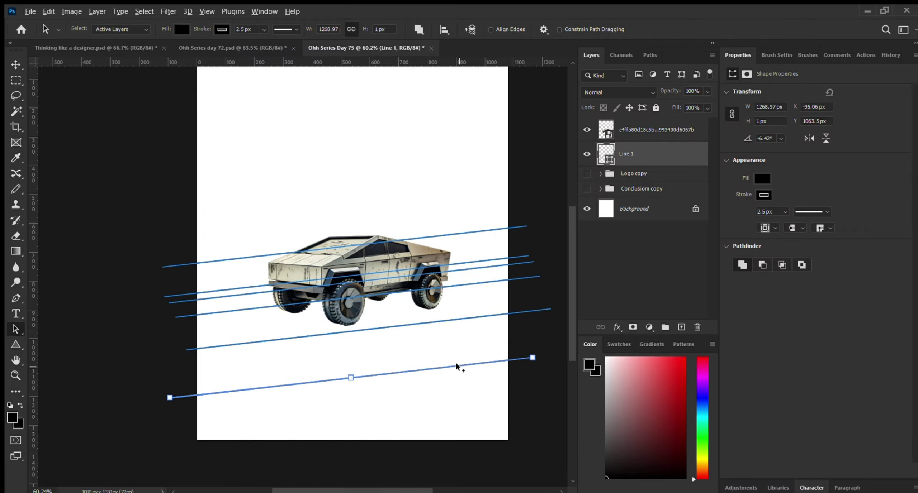
drag(455, 365, 467, 429)
drag(470, 362, 475, 371)
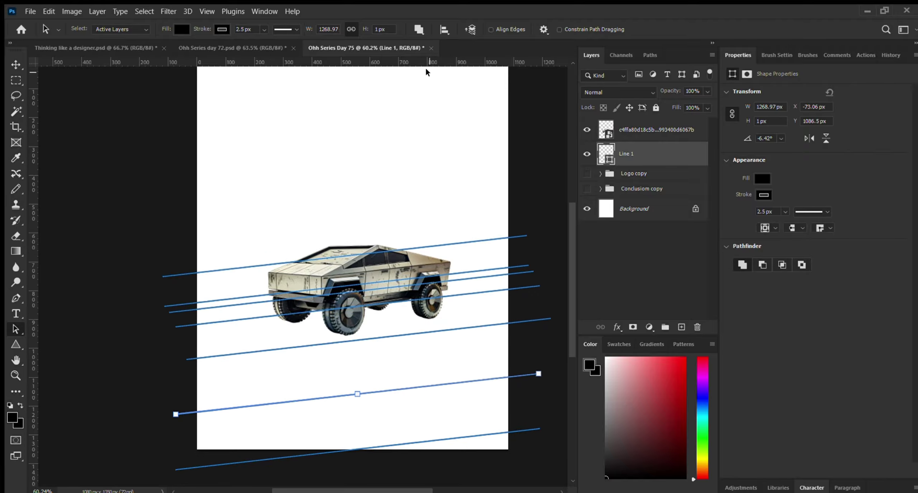
Step: Duplicate the line over the truck's roof upward with uneven spacing to make six copies, the highest at about Y 162.5 px
scroll(426, 73, up, 2)
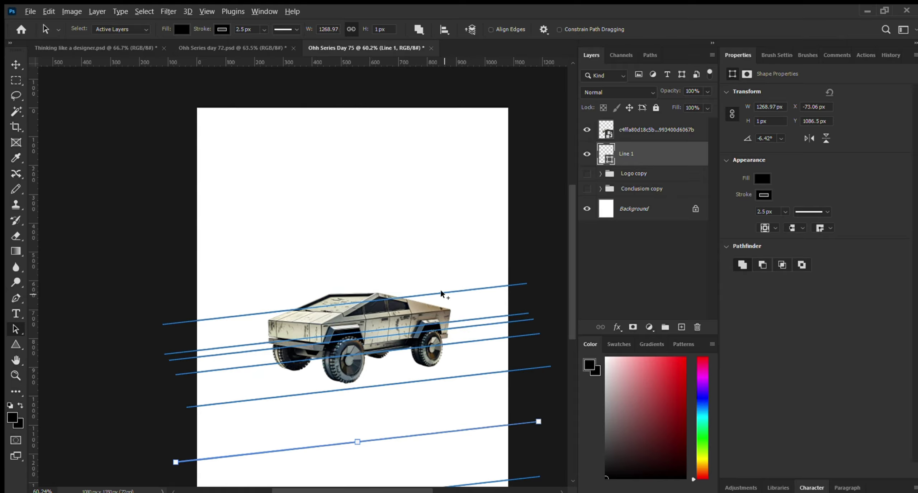
drag(441, 293, 434, 227)
scroll(393, 372, down, 2)
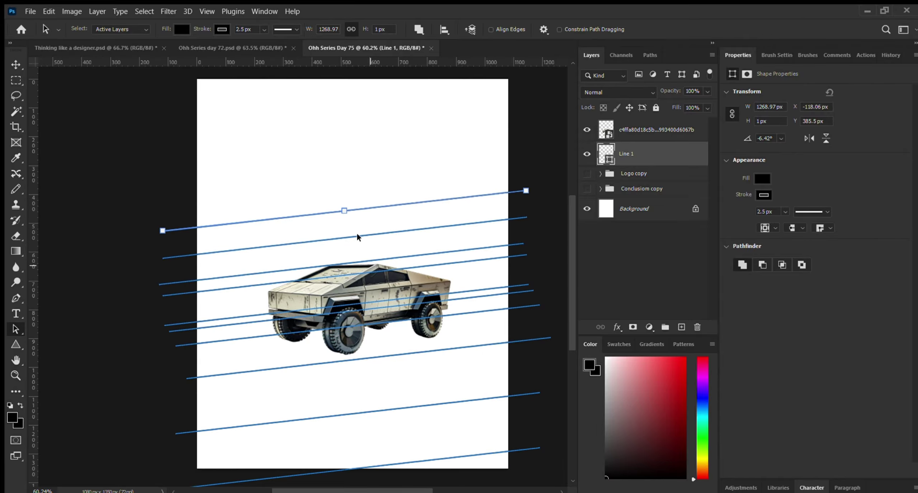
scroll(350, 170, up, 2)
drag(356, 233, 360, 175)
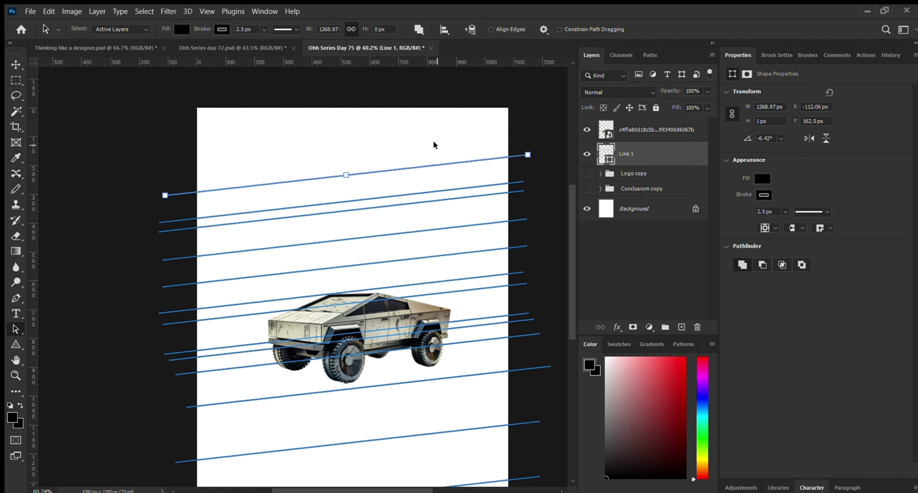
Step: Examine the spacing of the parallel lines across the whole poster
scroll(333, 169, down, 3)
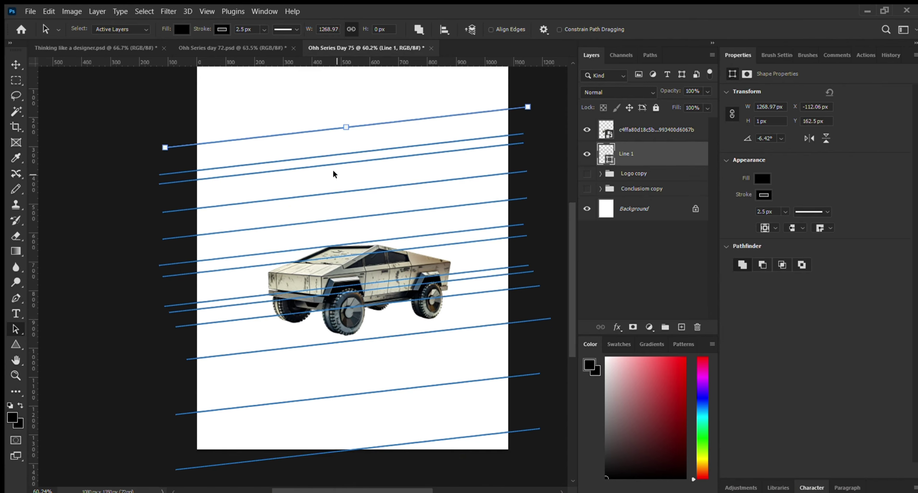
scroll(349, 213, up, 2)
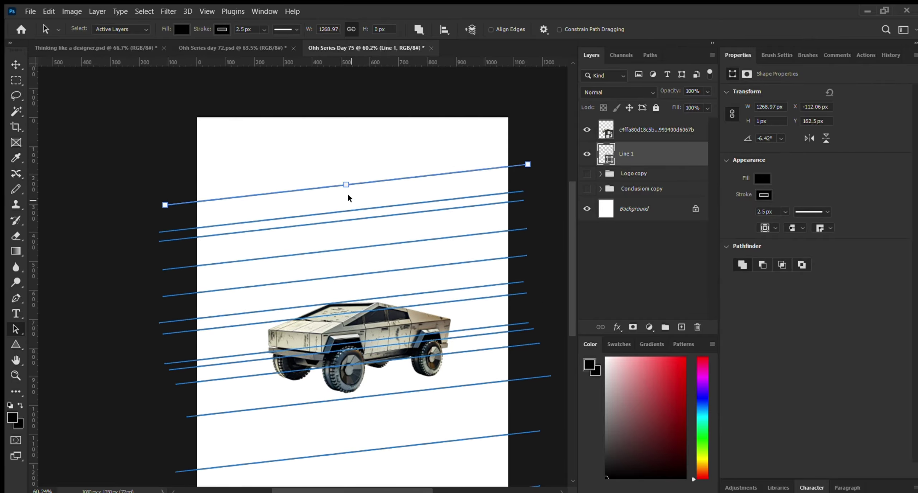
scroll(398, 274, down, 3)
scroll(418, 247, up, 3)
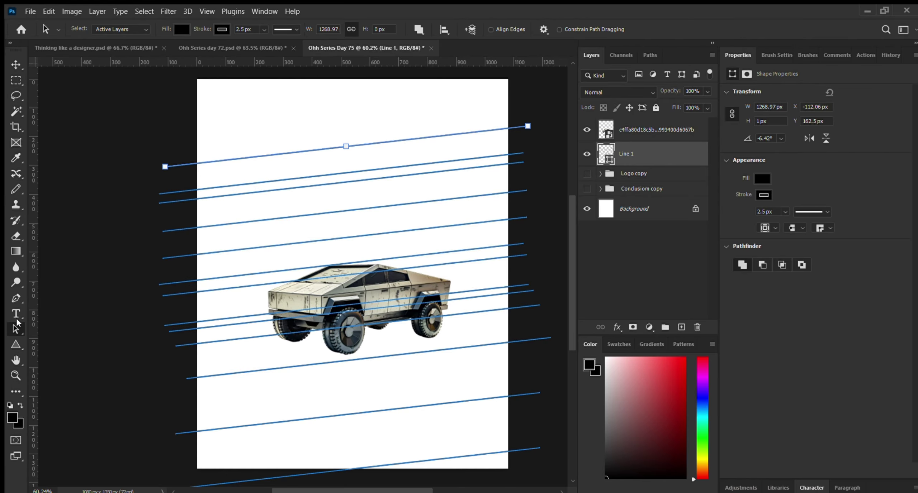
click(16, 65)
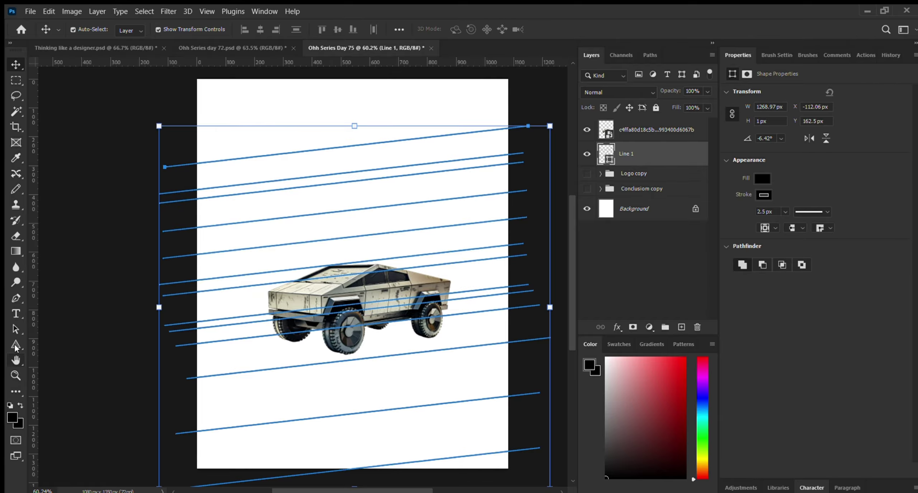
click(15, 328)
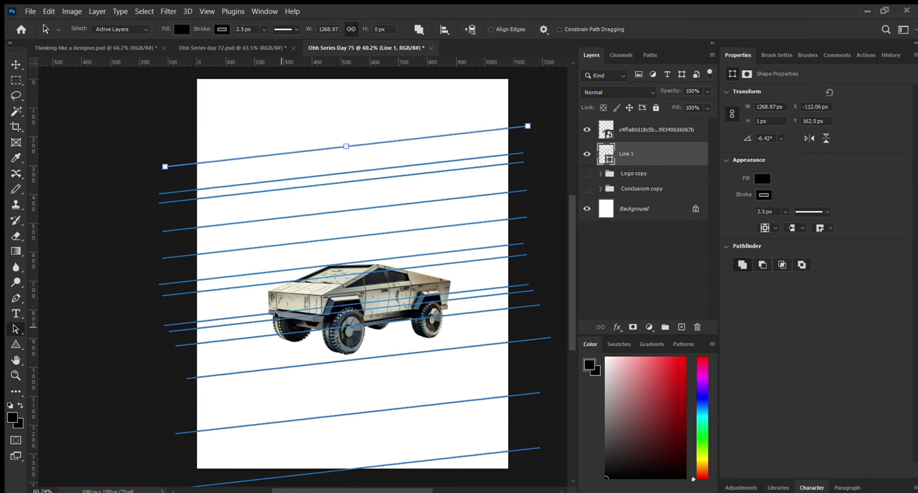
drag(228, 340, 210, 359)
scroll(277, 256, down, 1)
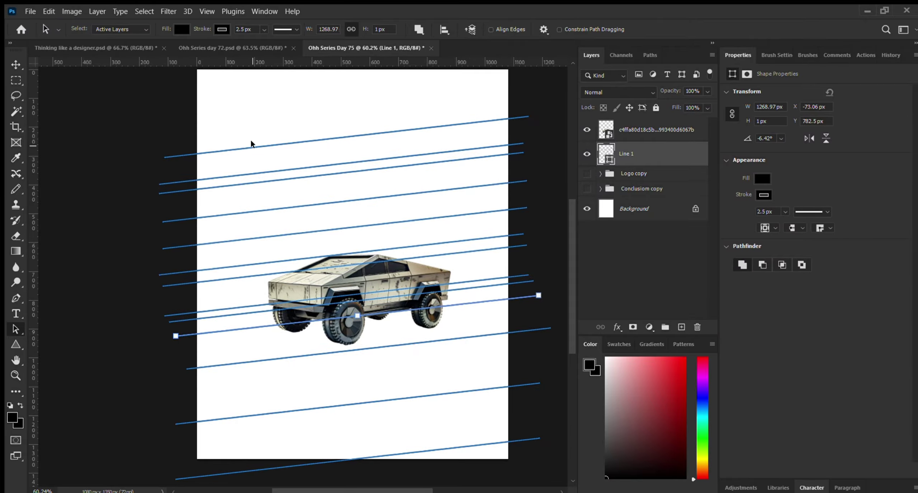
scroll(309, 139, up, 1)
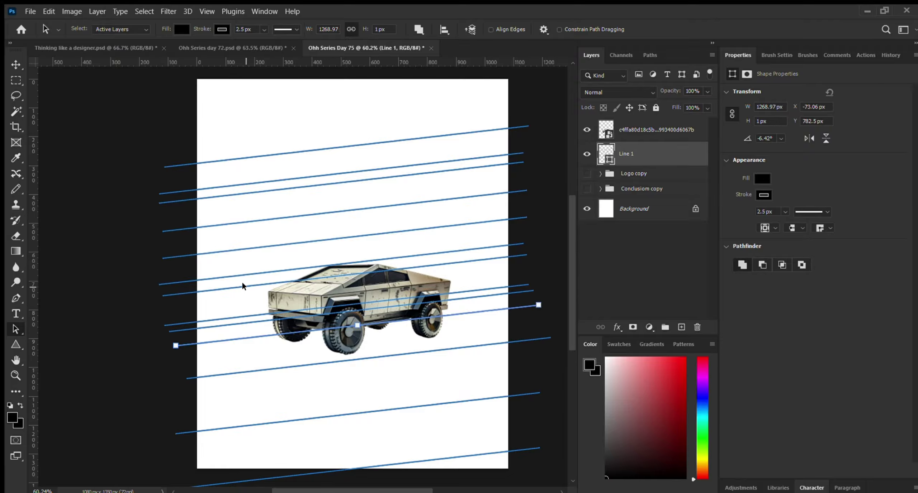
Step: Select the group of lines above the truck and set their stroke width to 2 px
drag(253, 278, 186, 143)
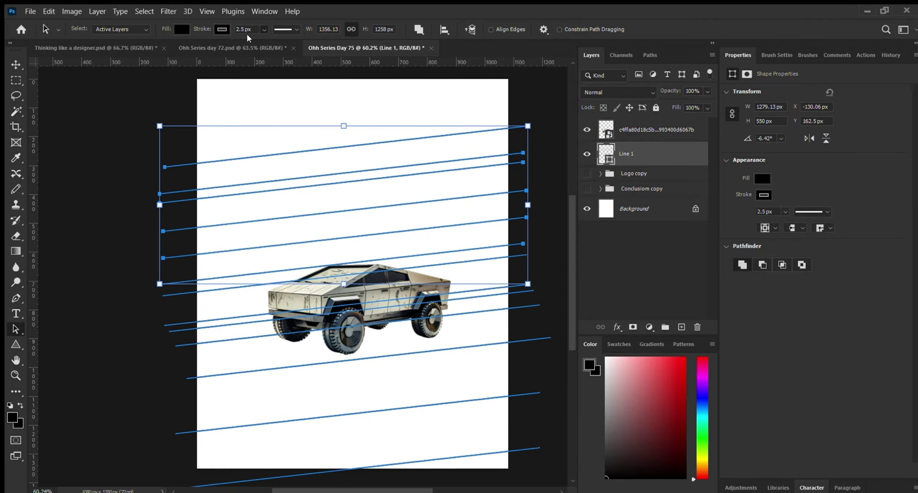
drag(261, 39, 260, 41)
key(Return)
text(2)
key(Tab)
Step: Reduce the stroke width of the line layer to 1 px and deselect it
drag(312, 137, 263, 190)
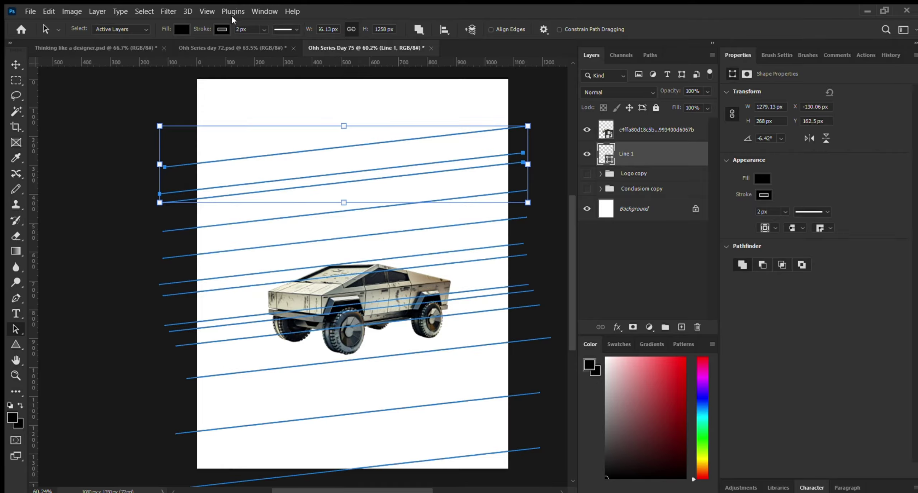
click(250, 29)
text(1)
key(Tab)
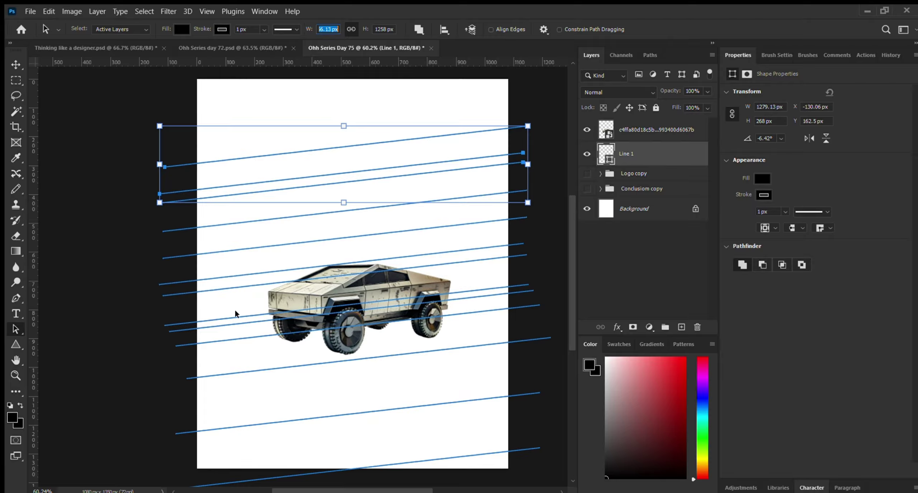
key(v)
click(409, 120)
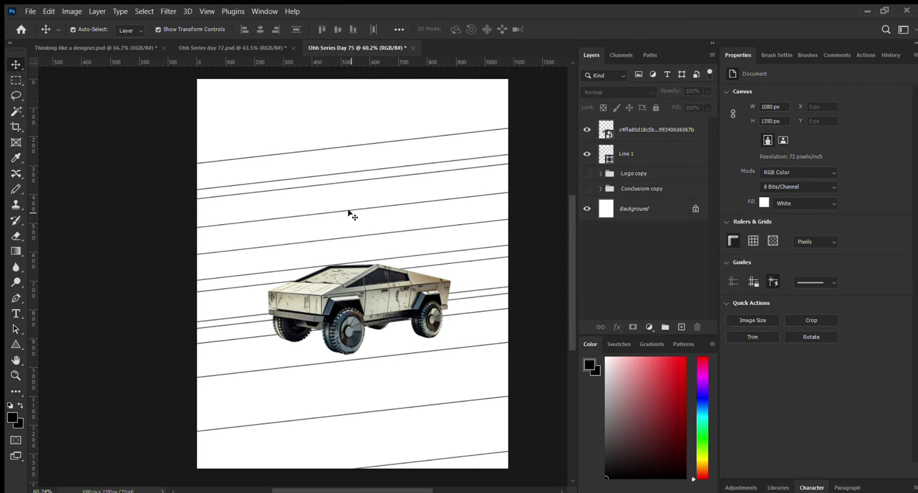
Step: Draw a triangle about 179 px wide and 138 px high below the truck's front wheels
scroll(371, 207, down, 2)
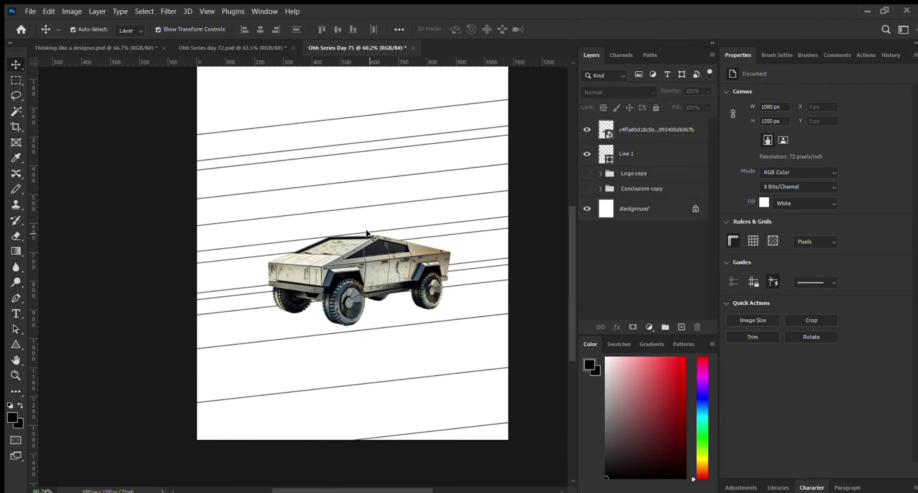
scroll(367, 233, up, 2)
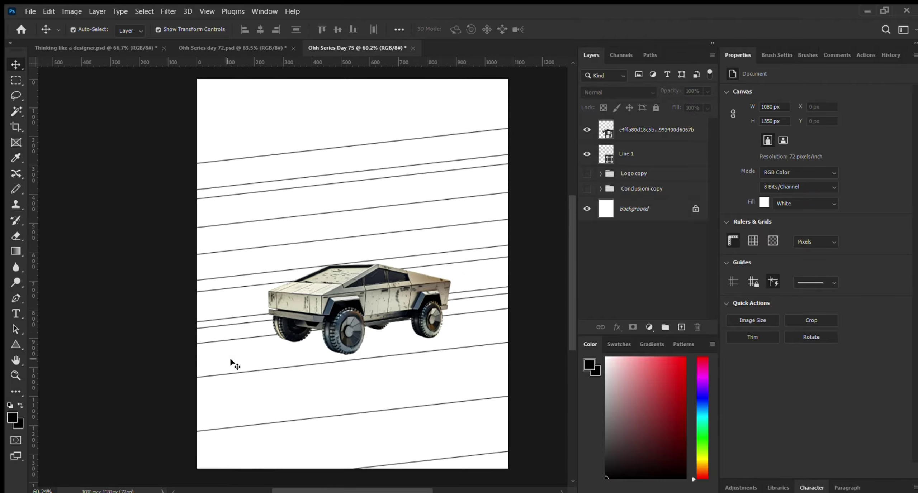
scroll(231, 363, up, 4)
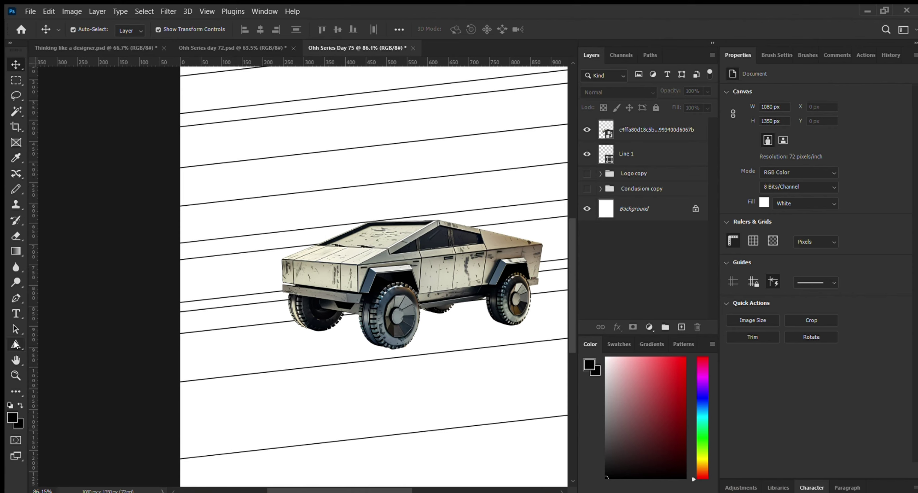
click(16, 345)
mouse_move(301, 380)
mouse_down()
mouse_move(338, 445)
mouse_move(392, 433)
mouse_move(375, 436)
mouse_up()
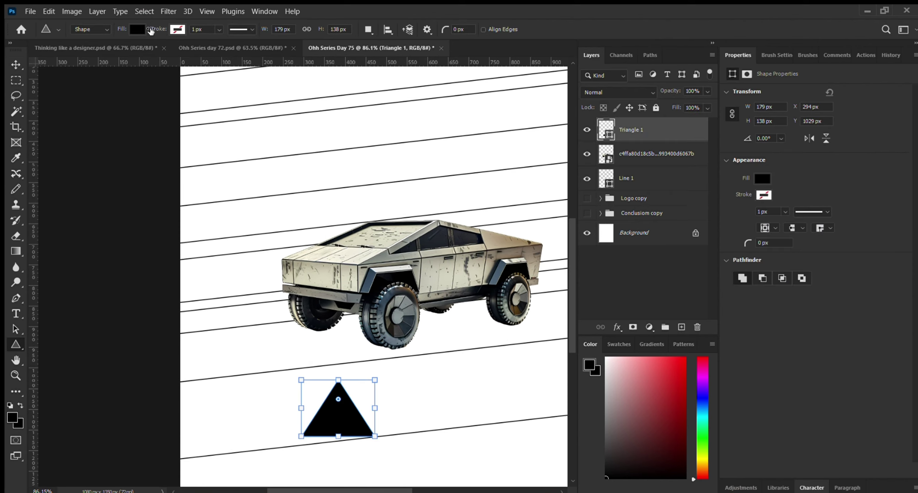
Step: Remove the triangle's fill and give it a black stroke about 3.79 px wide
click(138, 29)
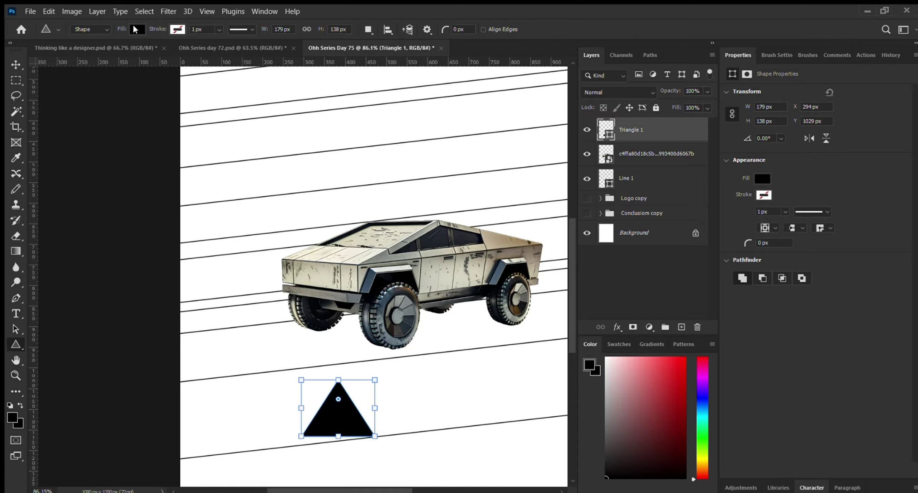
click(92, 65)
click(179, 31)
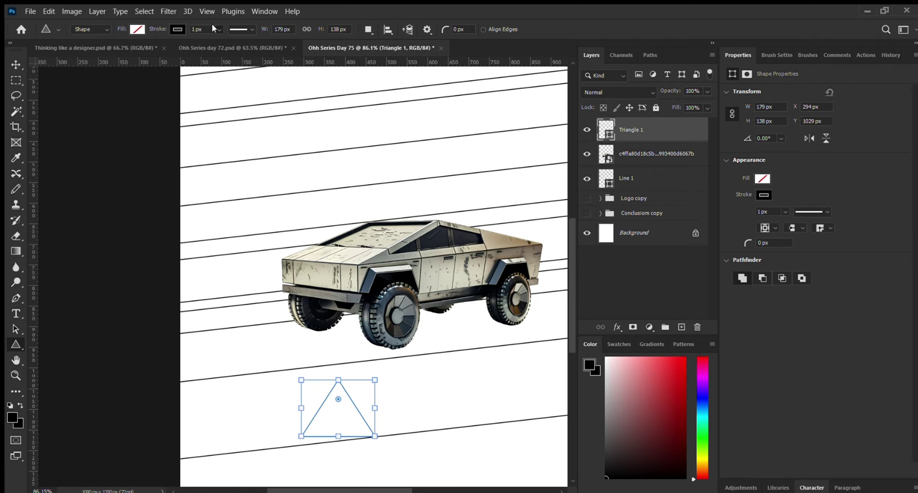
drag(219, 37, 221, 39)
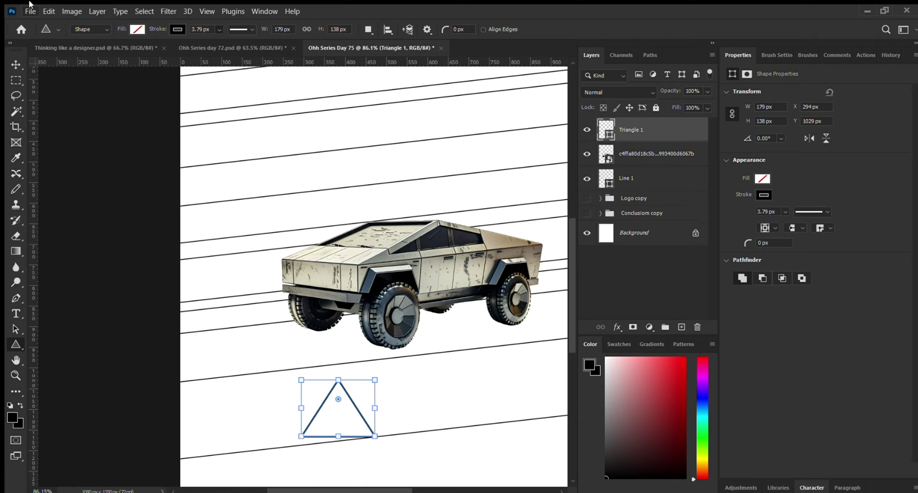
Step: Move the outlined triangle to about X 183 px, Y 993 px
click(15, 64)
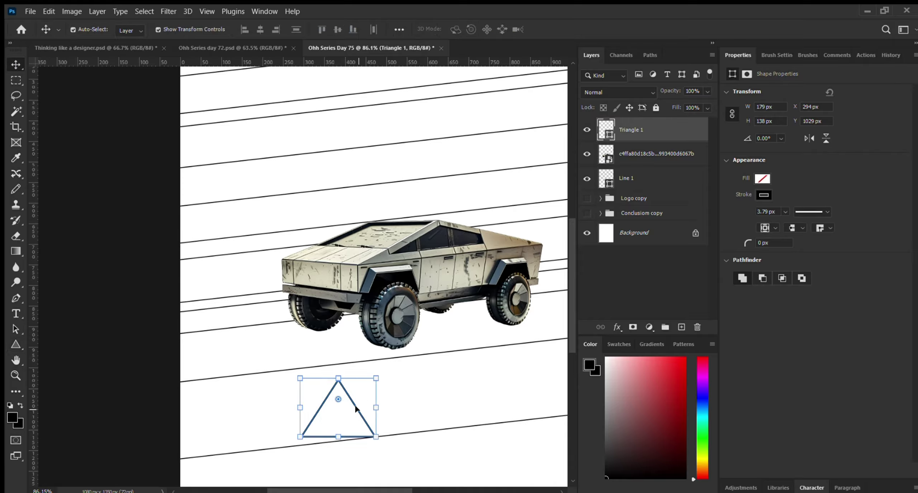
drag(358, 409, 318, 376)
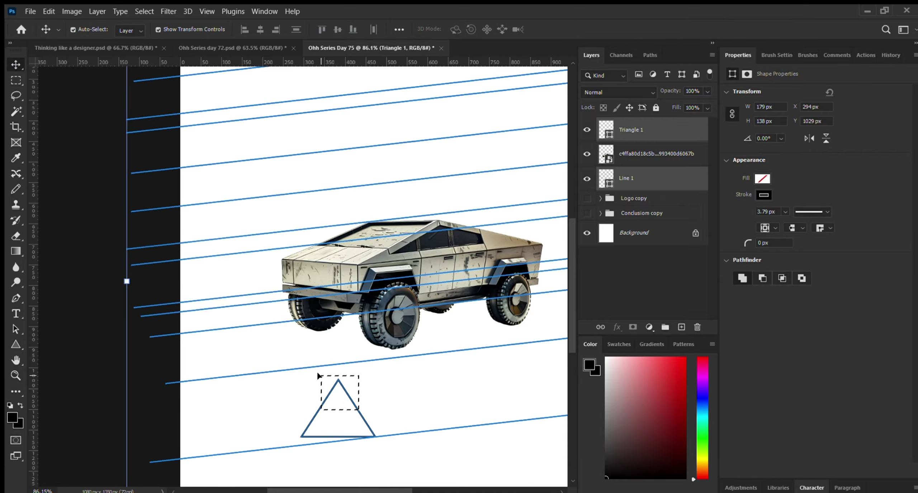
click(354, 405)
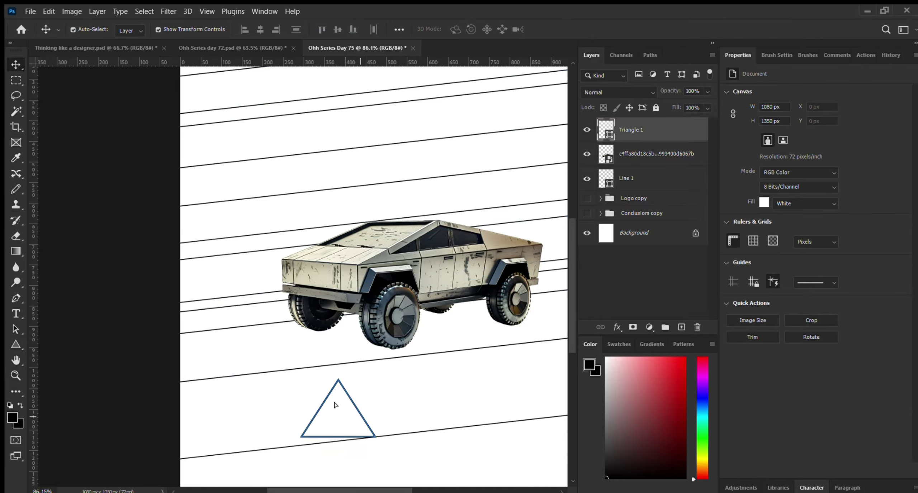
drag(335, 405, 290, 391)
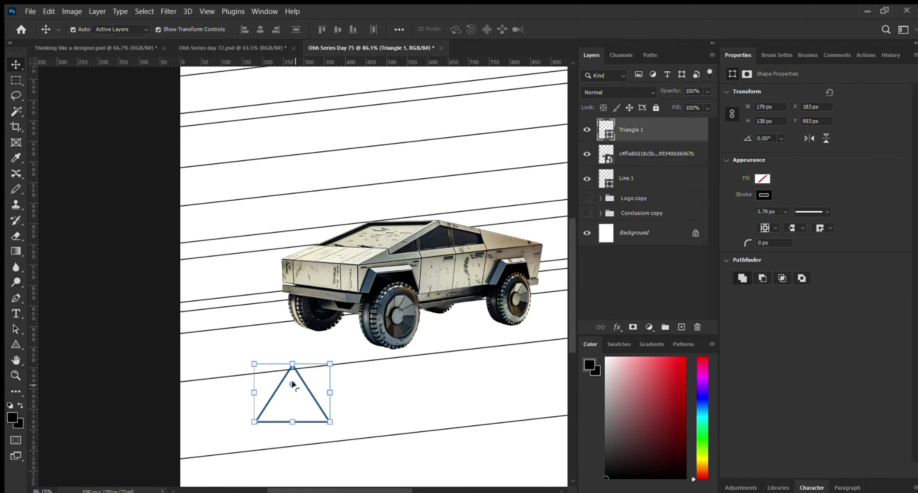
Step: Duplicate the outlined triangle, rotate the copy 180° and place it directly beneath the original to form a diamond
key(a)
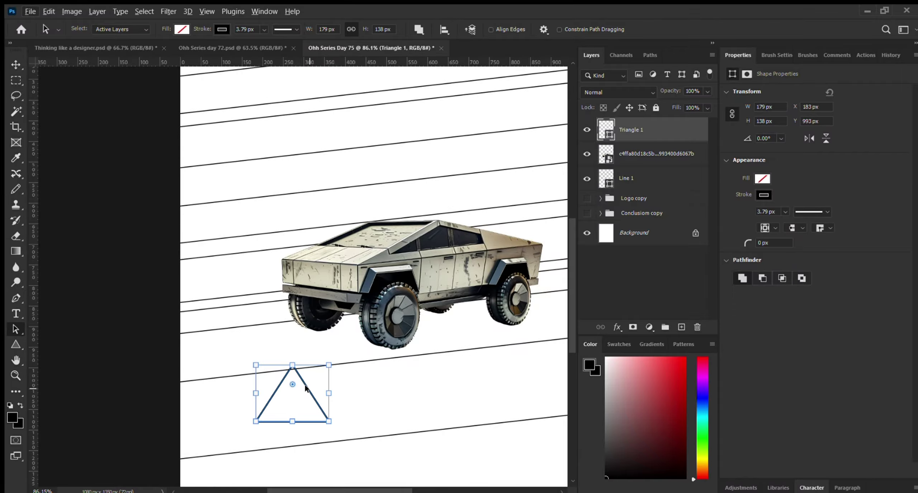
drag(305, 385, 421, 415)
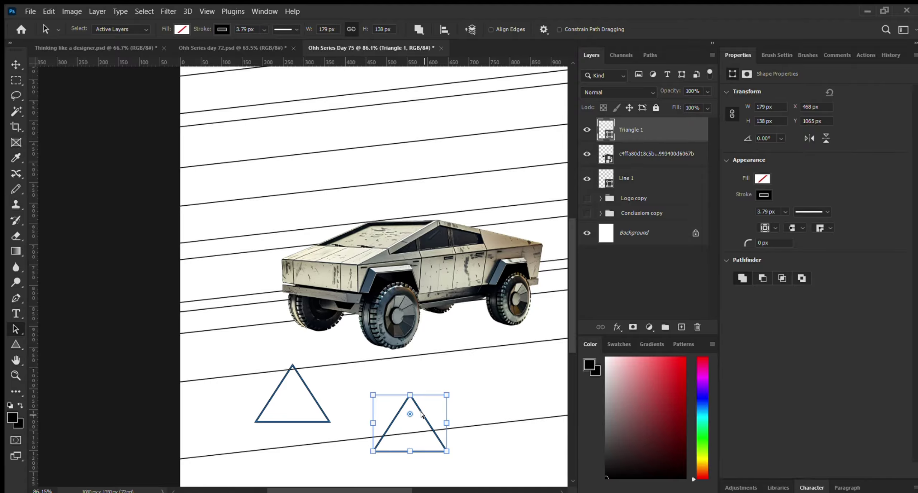
key(ctrl+t)
drag(478, 379, 335, 469)
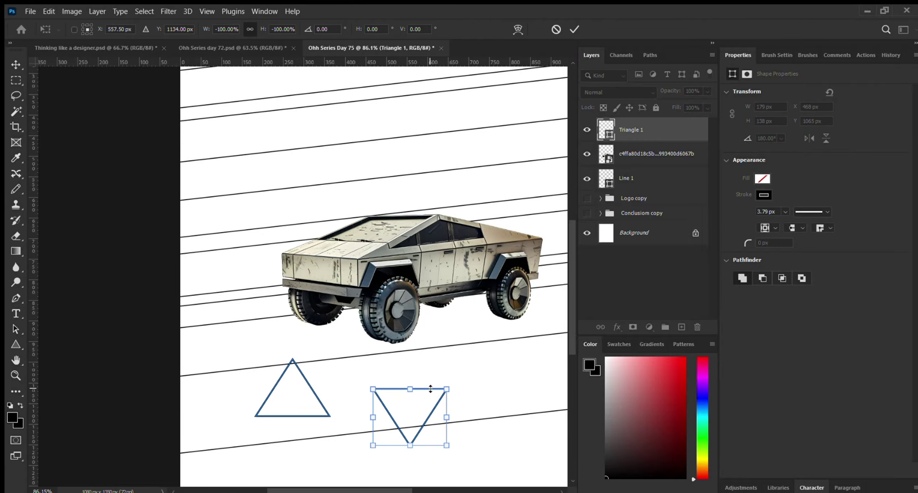
drag(426, 389, 316, 432)
key(ctrl+z)
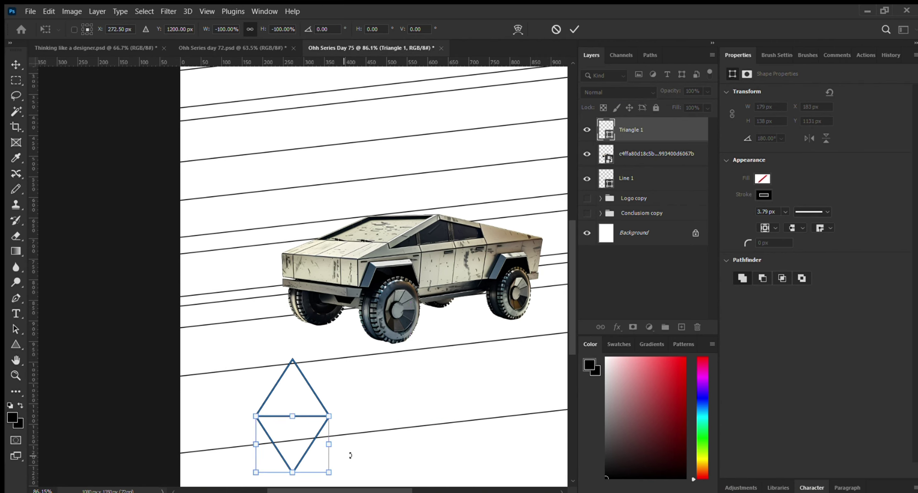
click(574, 29)
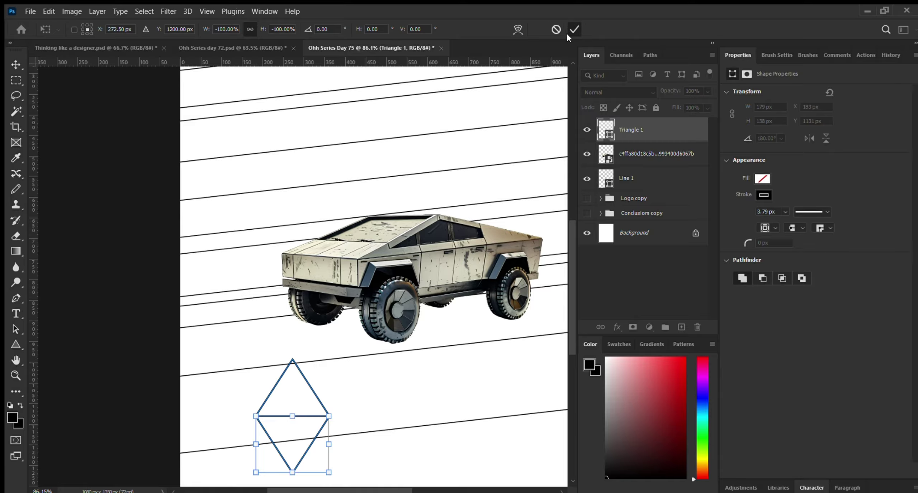
click(118, 374)
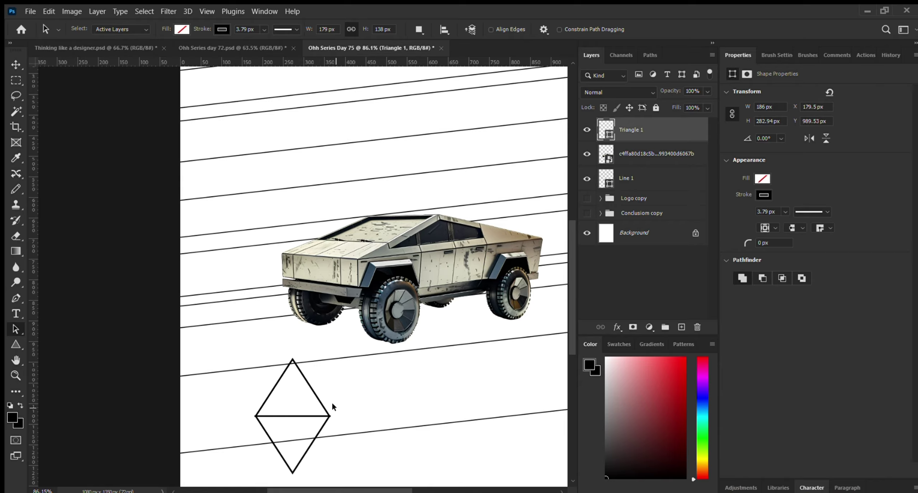
Step: Rotate and shrink the two-triangle diamond to about 79 × 51 px and place it at about X 143 px, Y 924 px, beside the front wheels
click(310, 426)
drag(325, 362, 270, 317)
drag(296, 367, 267, 348)
scroll(244, 333, up, 2)
scroll(243, 333, down, 3)
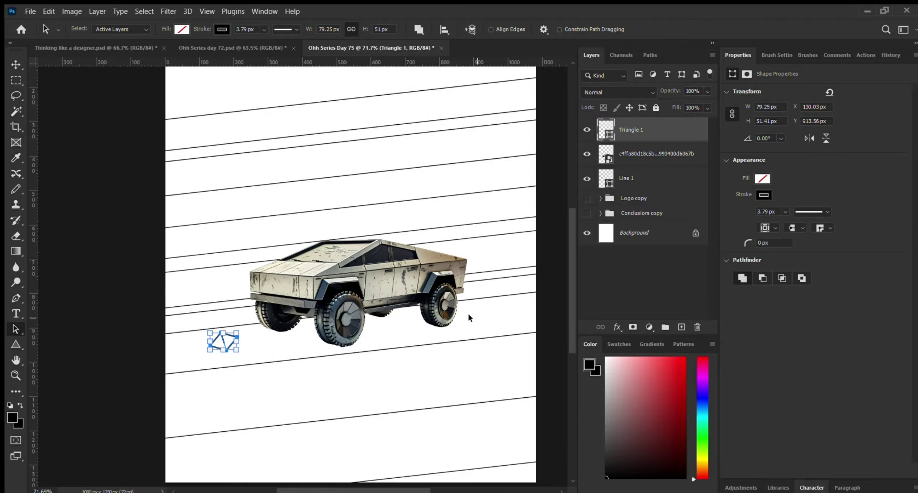
scroll(445, 305, up, 1)
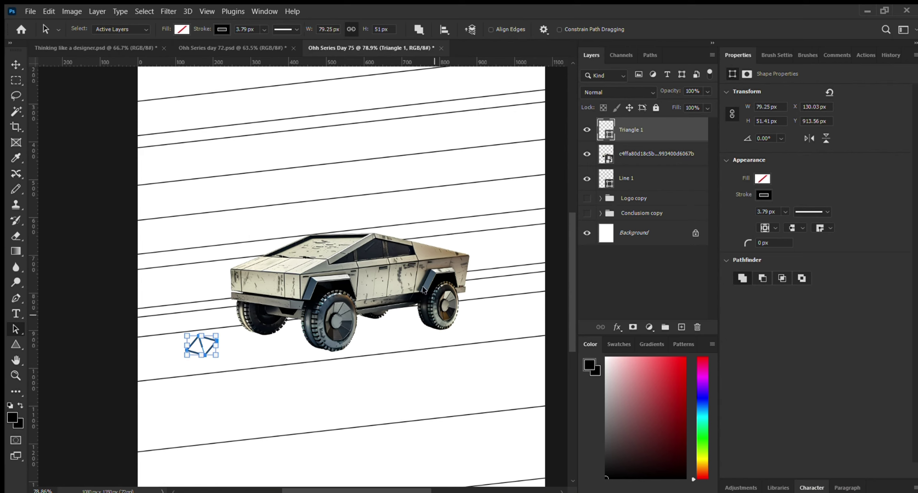
scroll(186, 343, up, 3)
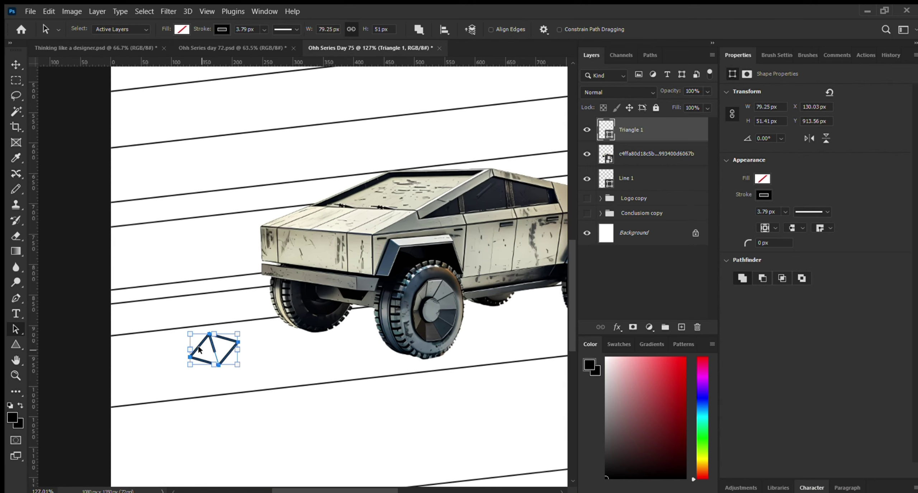
drag(199, 334, 207, 340)
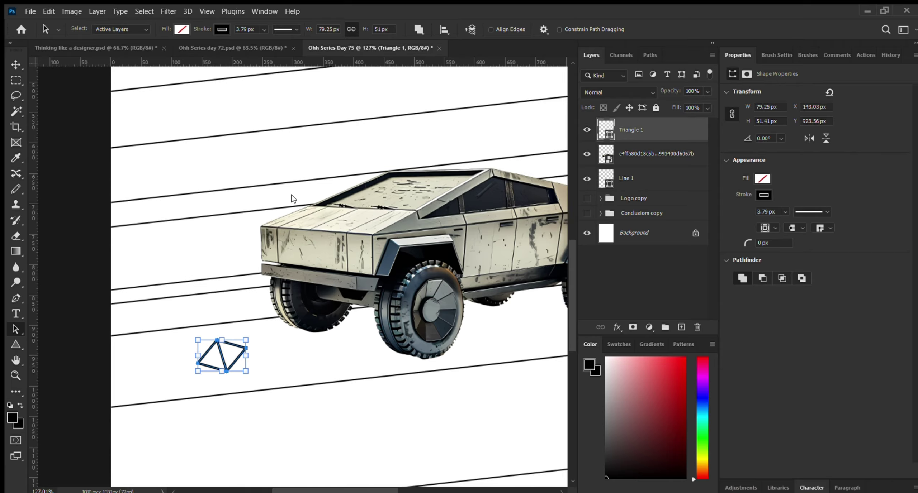
Step: Distort the diamond into a flattened ground perspective about 66 px wide and 31 px high, and deselect it
key(ctrl+t)
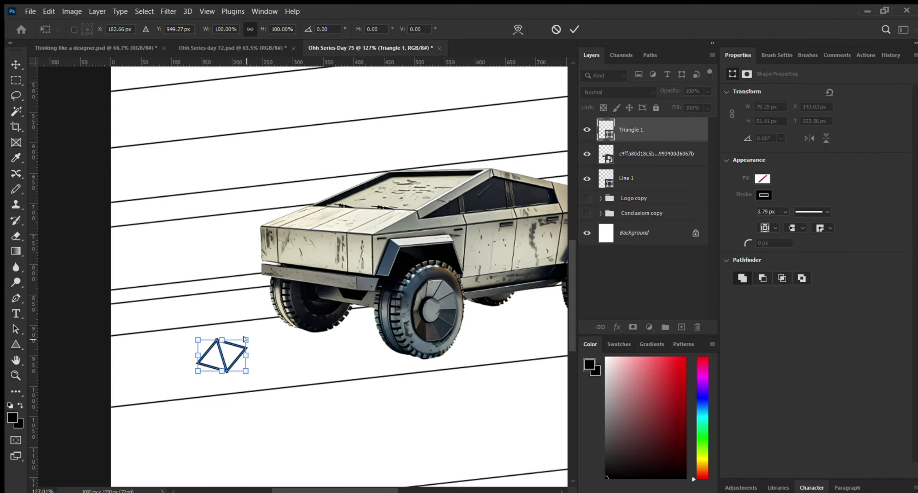
drag(245, 341, 246, 344)
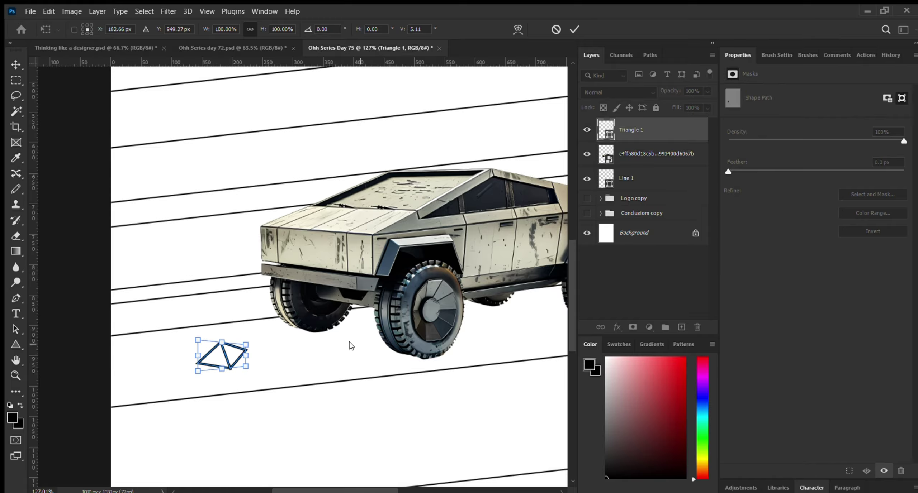
mouse_move(196, 338)
mouse_down()
mouse_move(200, 367)
mouse_move(197, 347)
mouse_up()
scroll(223, 352, up, 3)
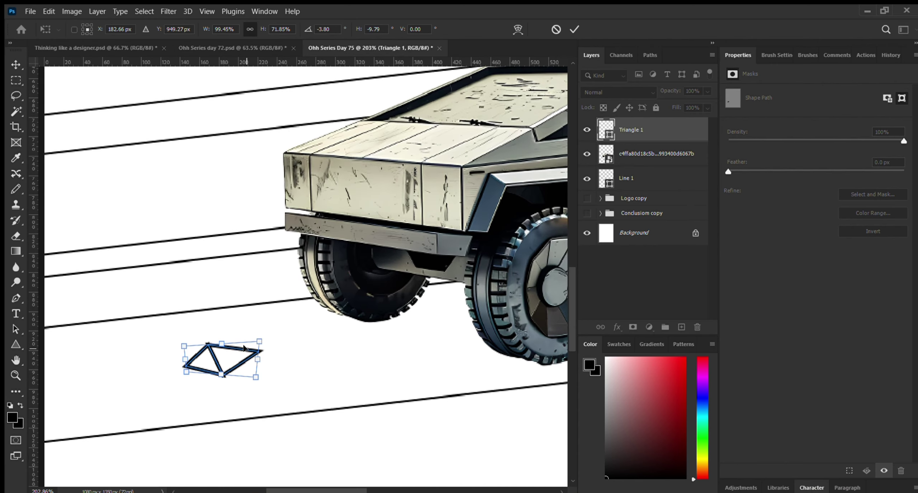
mouse_move(259, 341)
mouse_down()
mouse_move(241, 343)
mouse_move(249, 342)
mouse_up()
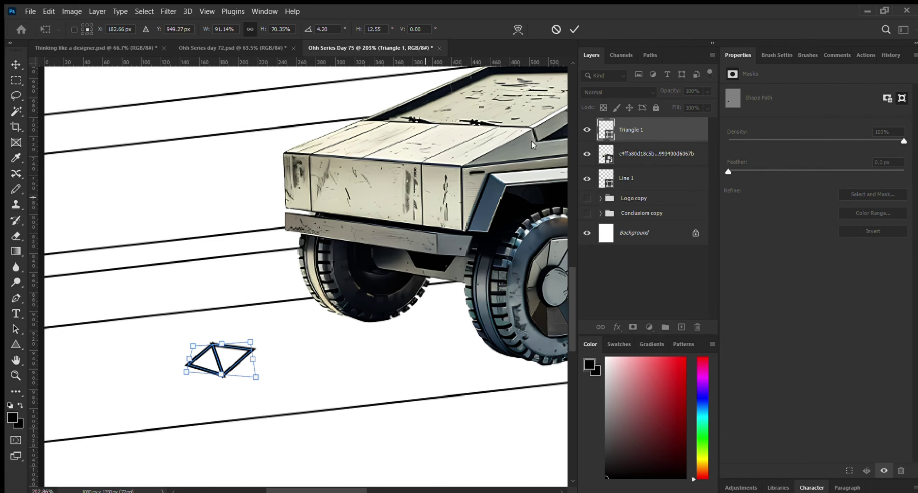
click(574, 29)
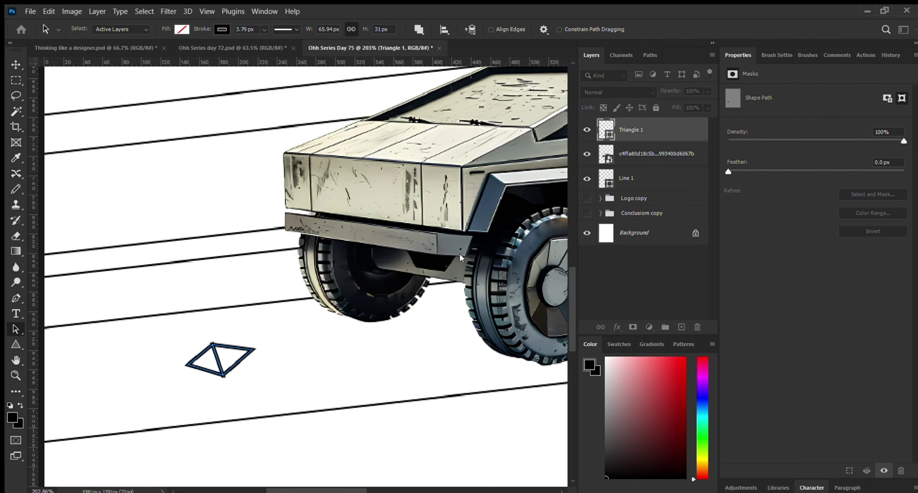
scroll(330, 304, down, 7)
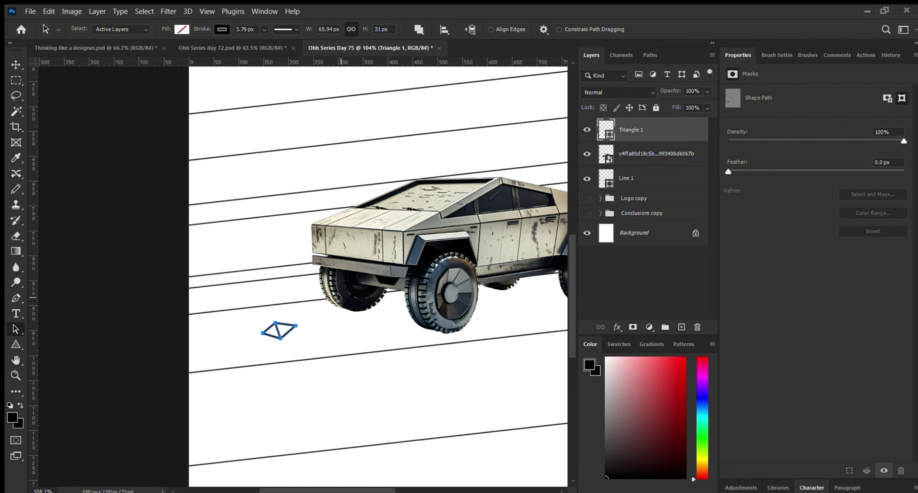
scroll(137, 297, down, 7)
scroll(163, 345, down, 1)
key(v)
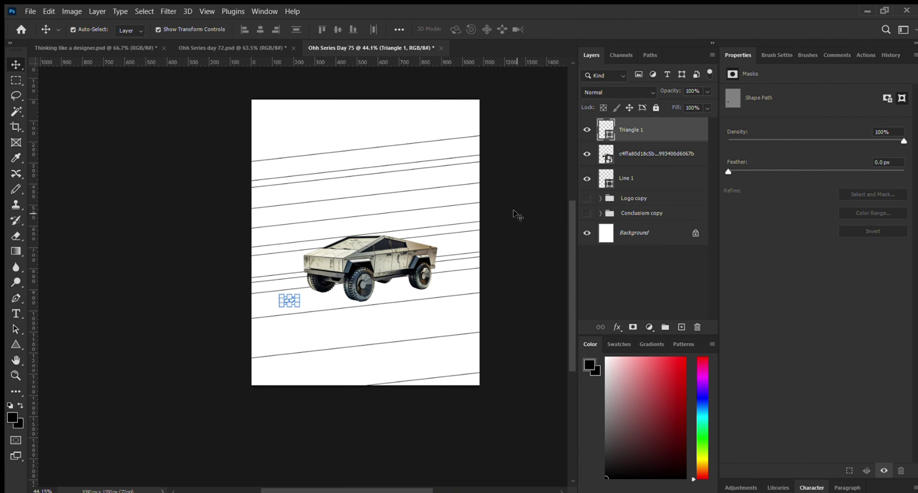
click(521, 195)
Step: Apply a perspective distortion to the line layer so its lines converge toward the poster's right edge, shift it slightly left and deselect it
click(450, 155)
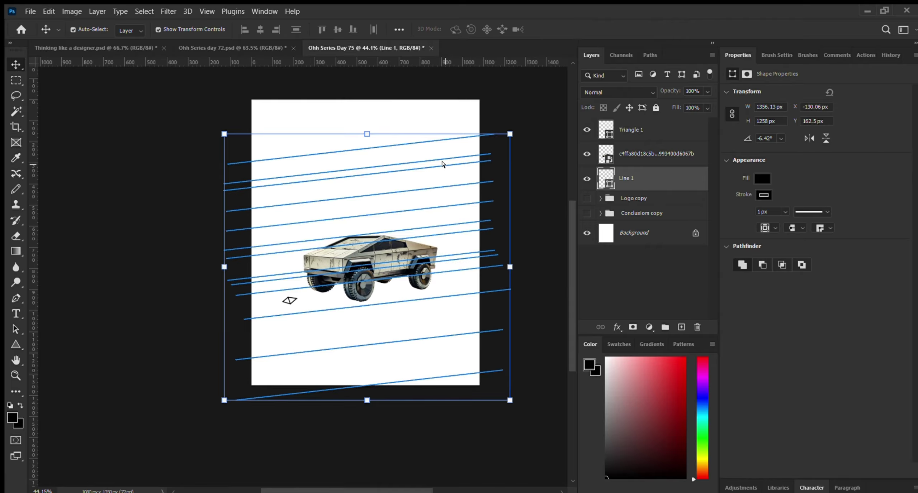
key(ctrl+t)
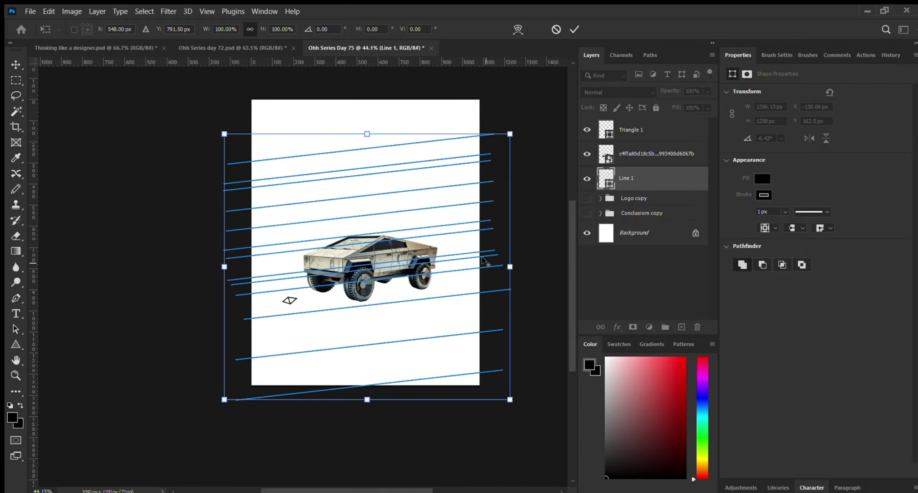
scroll(484, 260, up, 1)
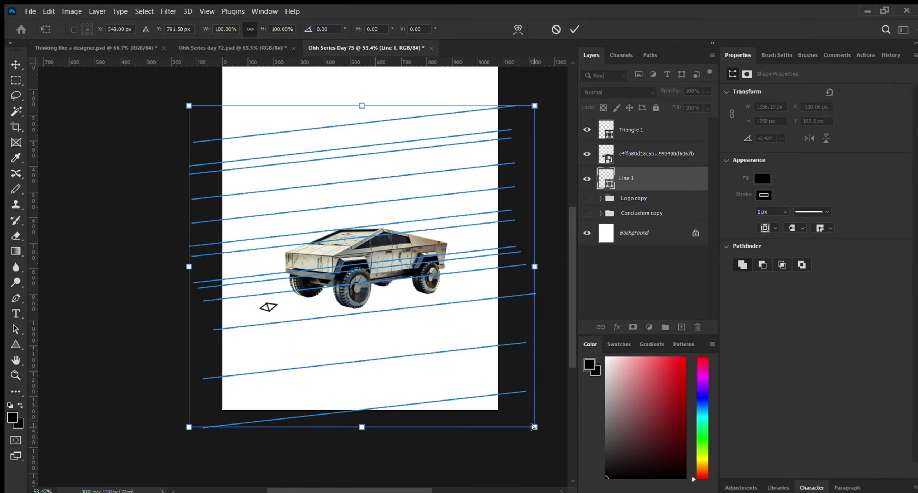
drag(533, 426, 534, 410)
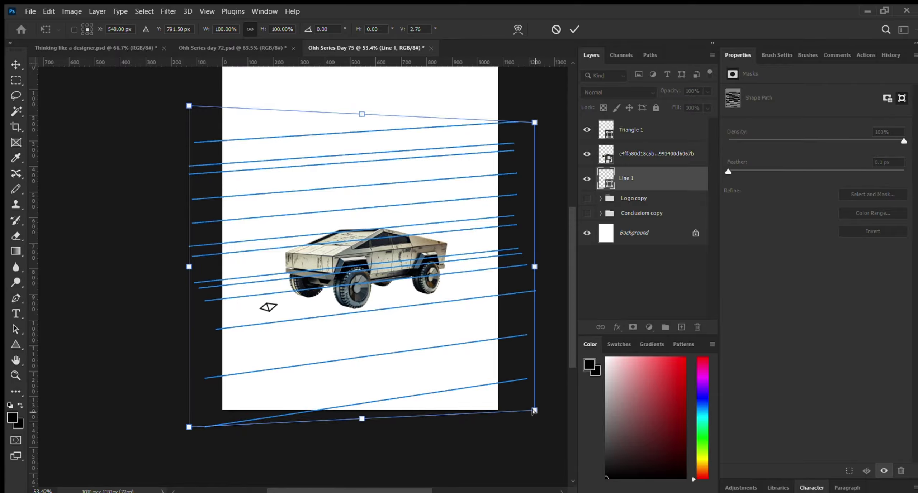
drag(533, 411, 525, 367)
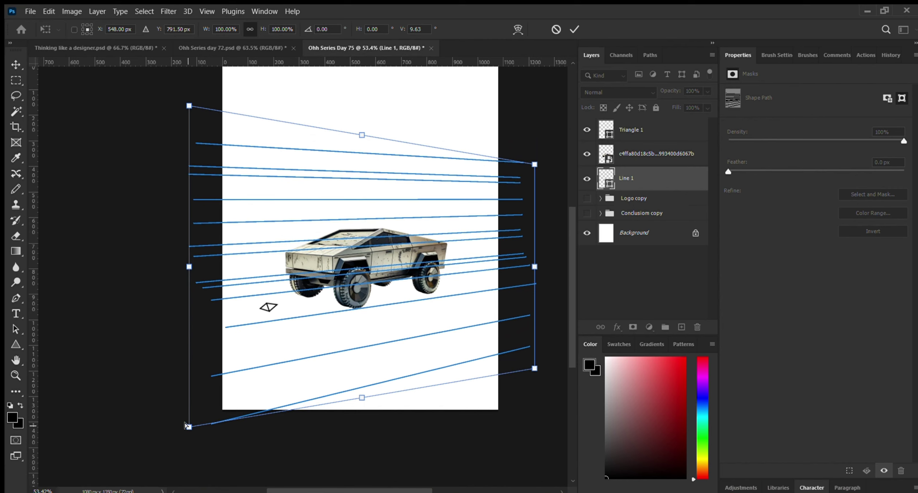
drag(189, 427, 190, 455)
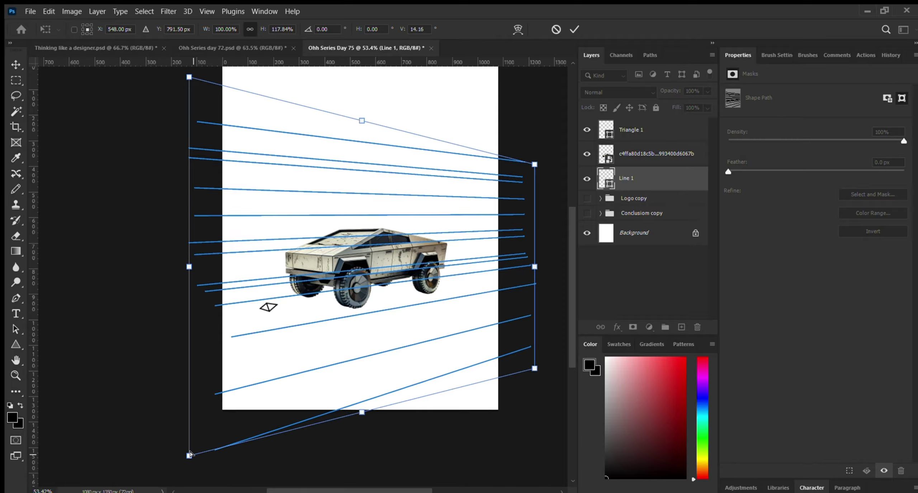
drag(534, 366, 534, 356)
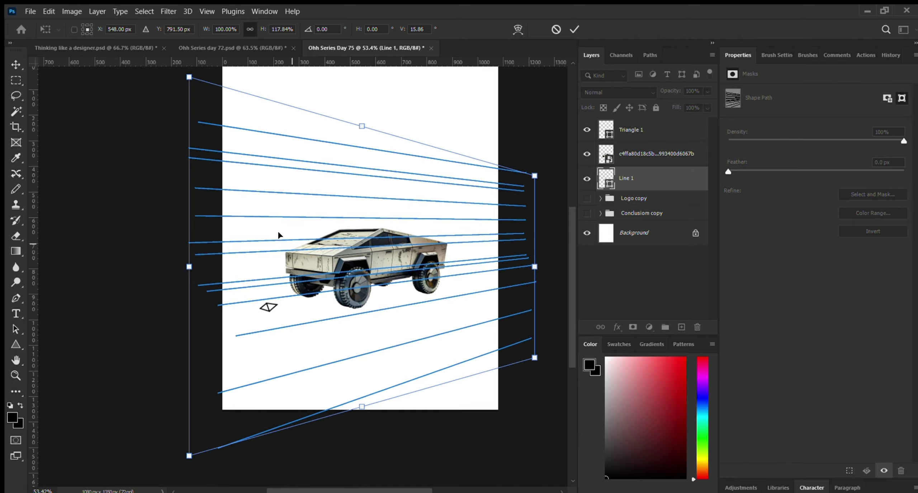
drag(454, 254, 468, 261)
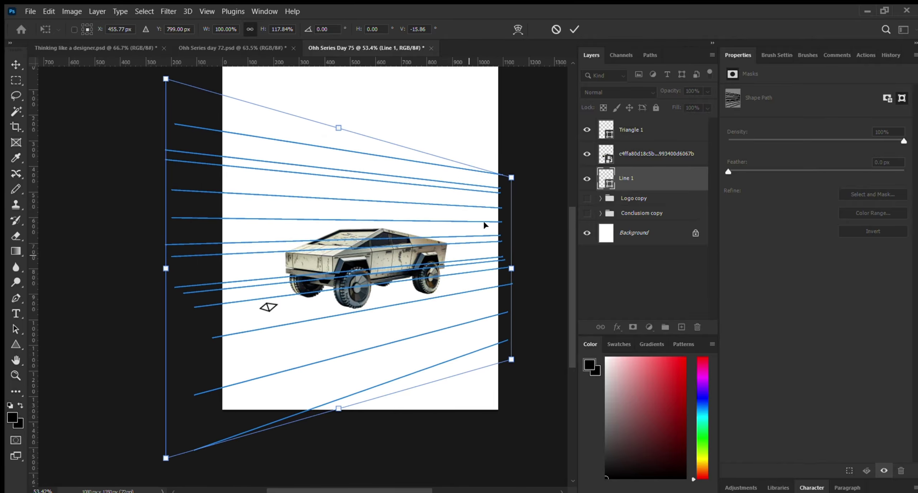
click(574, 29)
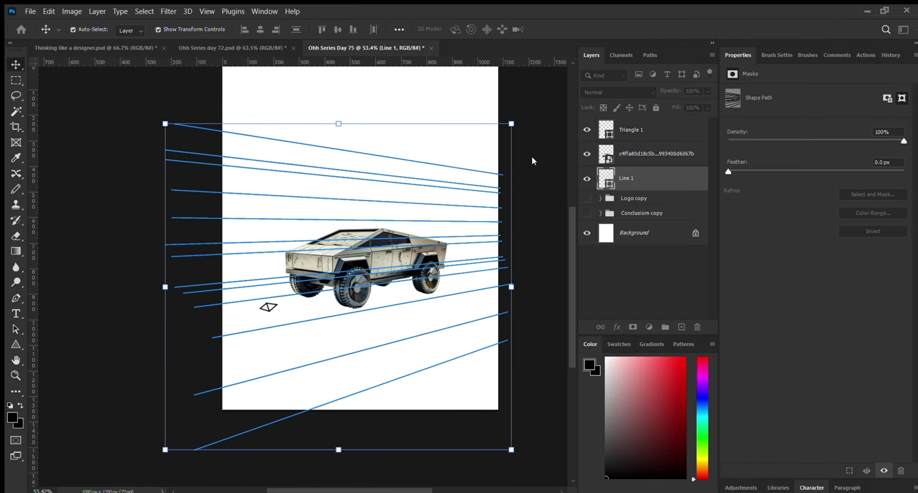
click(533, 125)
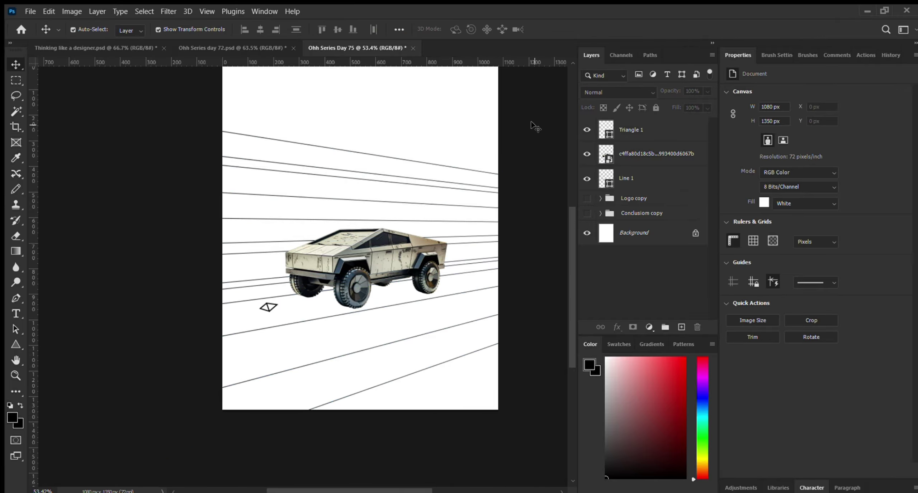
Step: Try to shift the converging line layer down and to the left
scroll(533, 125, up, 2)
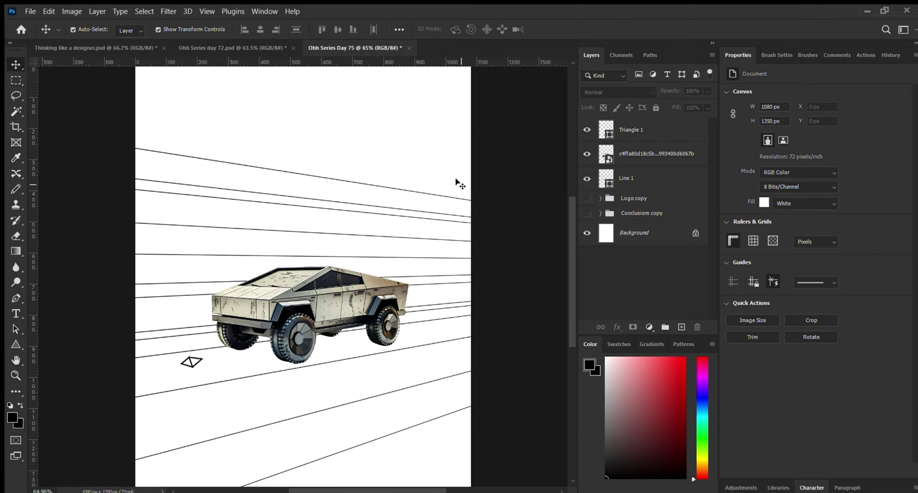
scroll(457, 184, left, 3)
scroll(425, 173, down, 1)
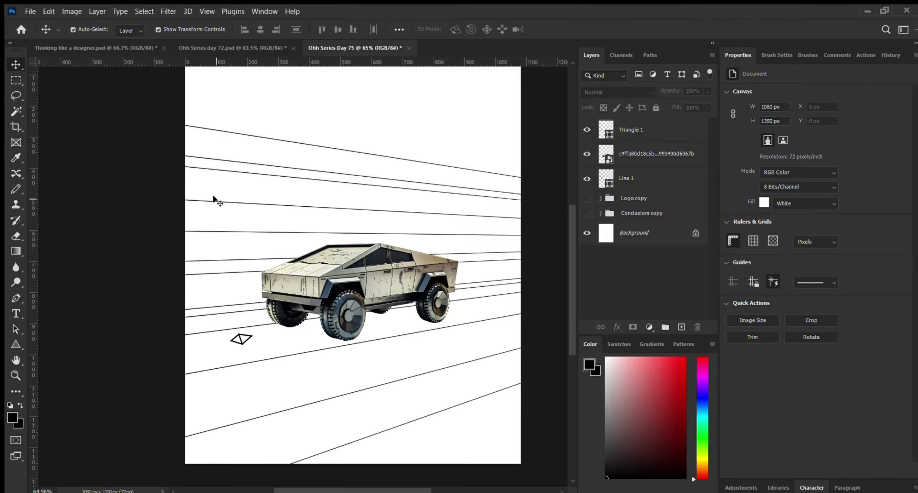
click(246, 174)
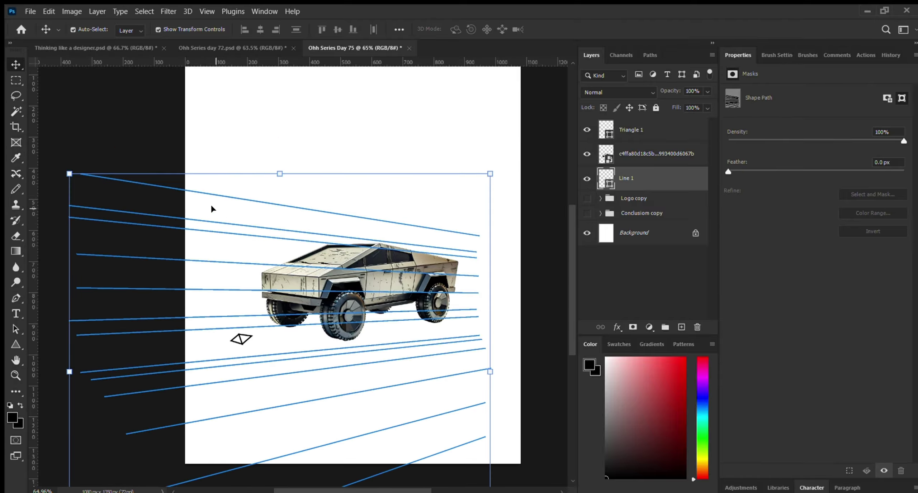
key(ctrl+z)
Step: Select the six upper perspective lines and adjust the vertical spread of their two ends with a perspective transform
key(a)
drag(245, 113, 207, 264)
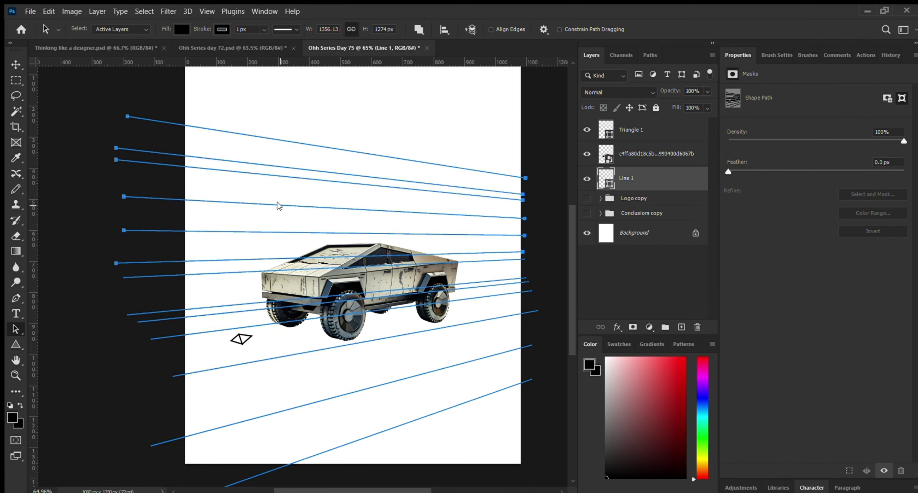
key(ctrl+t)
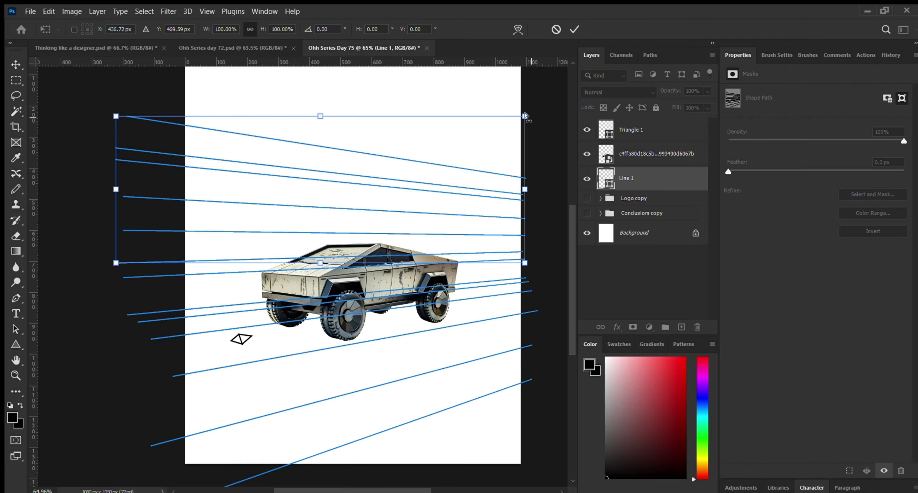
drag(525, 116, 525, 92)
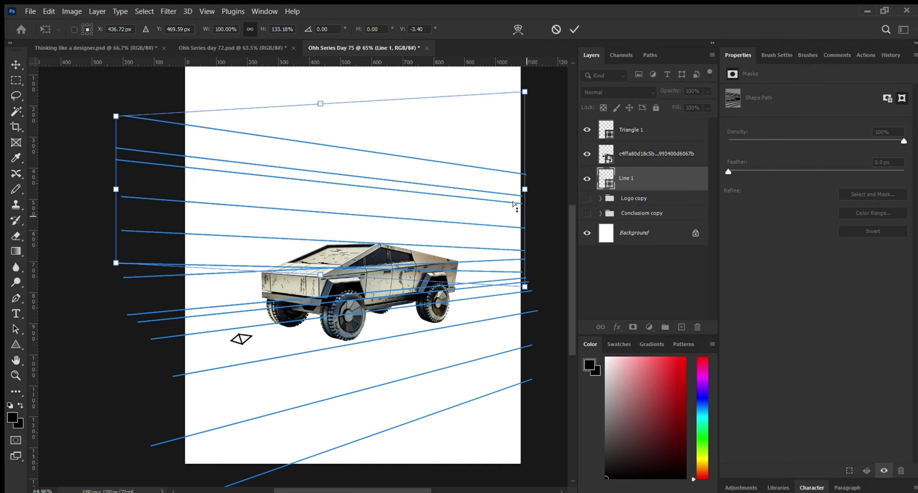
scroll(441, 193, down, 3)
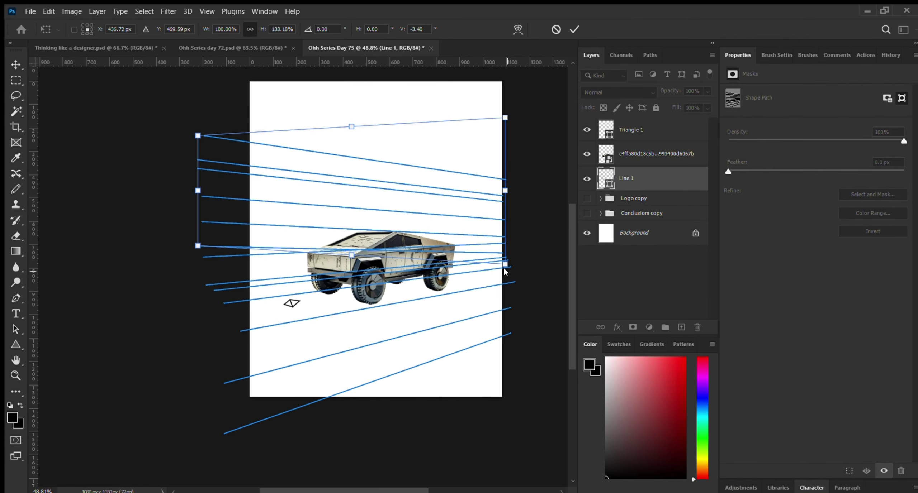
drag(505, 264, 505, 240)
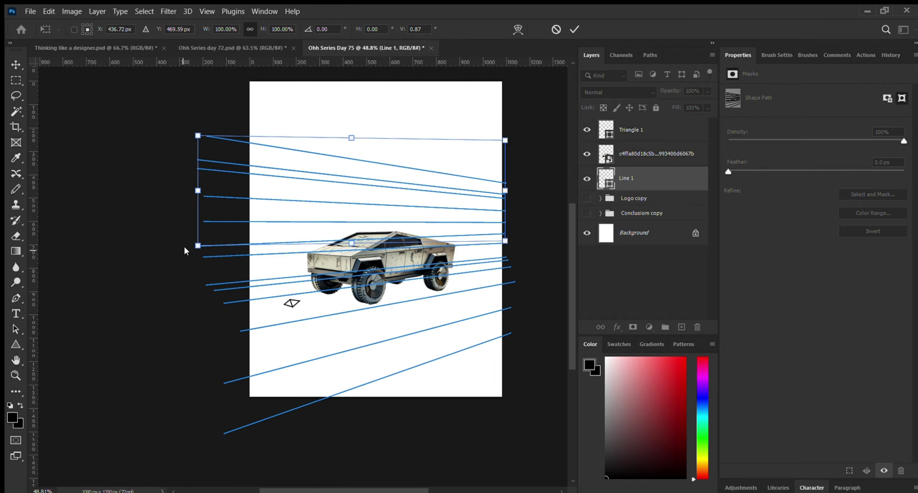
drag(197, 136, 198, 160)
drag(194, 221, 198, 248)
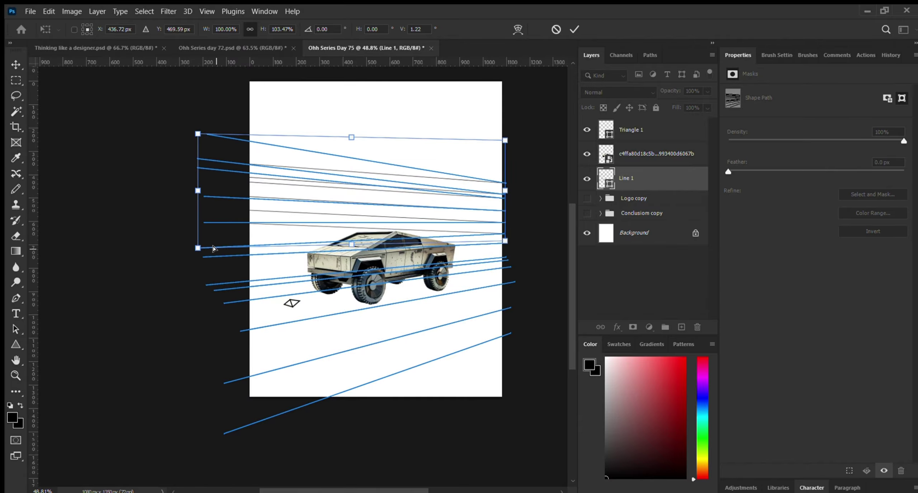
Step: Skew the six upper lines and narrow their spread near the poster's left edge so they run almost parallel, apply the transform and deselect them
drag(197, 137, 165, 149)
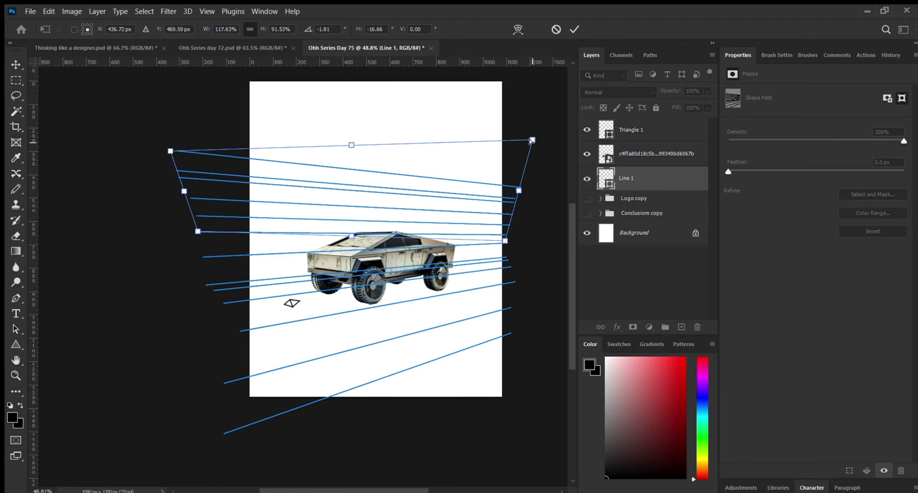
drag(532, 140, 481, 141)
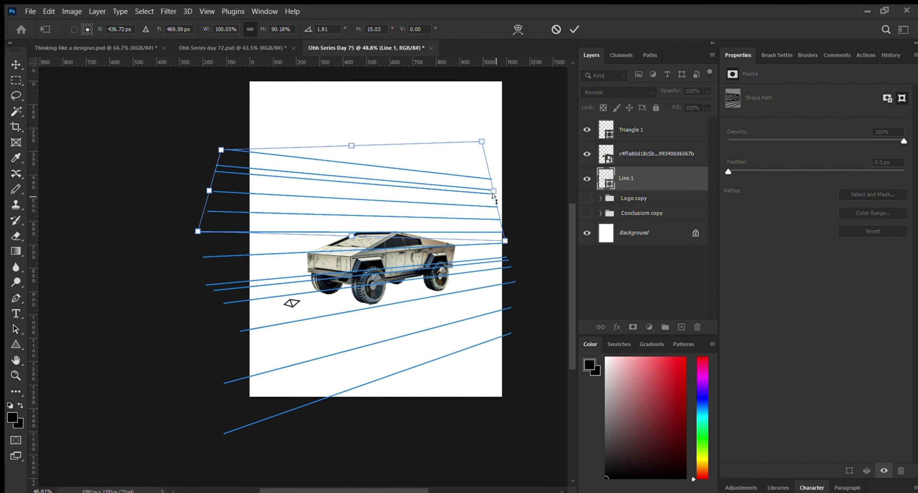
mouse_move(496, 186)
mouse_down()
mouse_move(512, 199)
mouse_move(508, 183)
mouse_up()
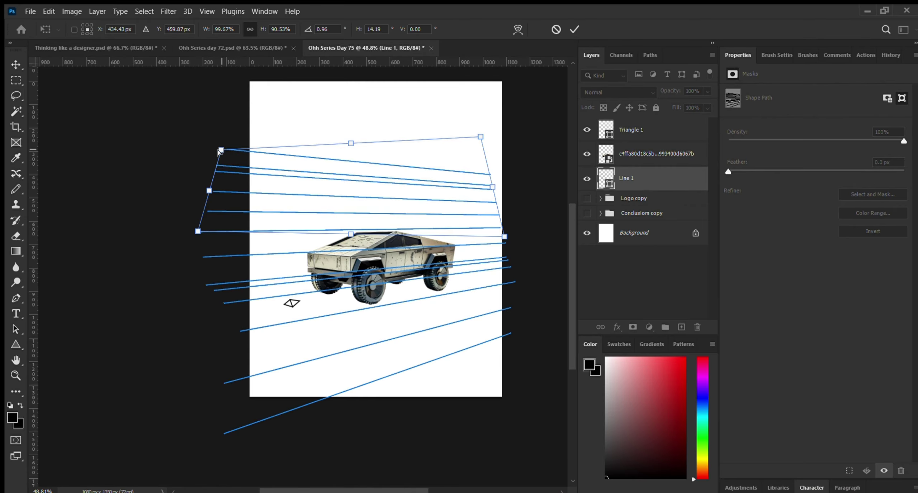
drag(217, 150, 211, 169)
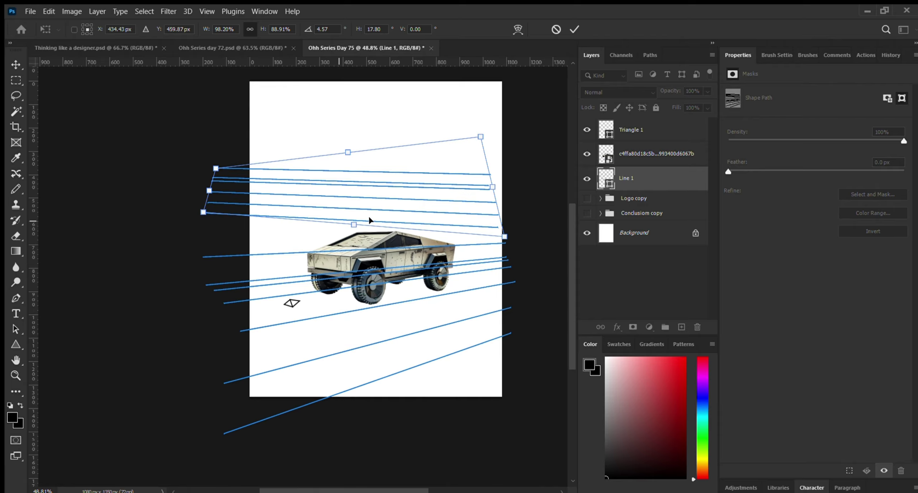
drag(203, 212, 214, 228)
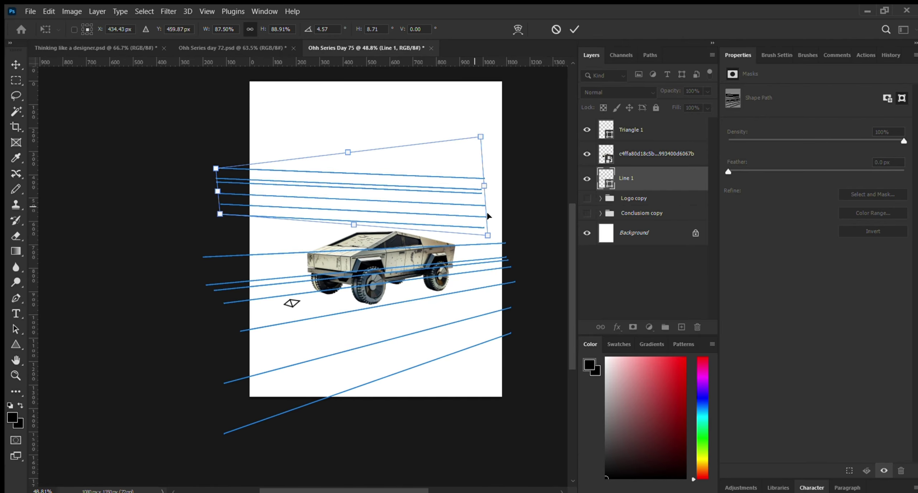
drag(486, 235, 519, 238)
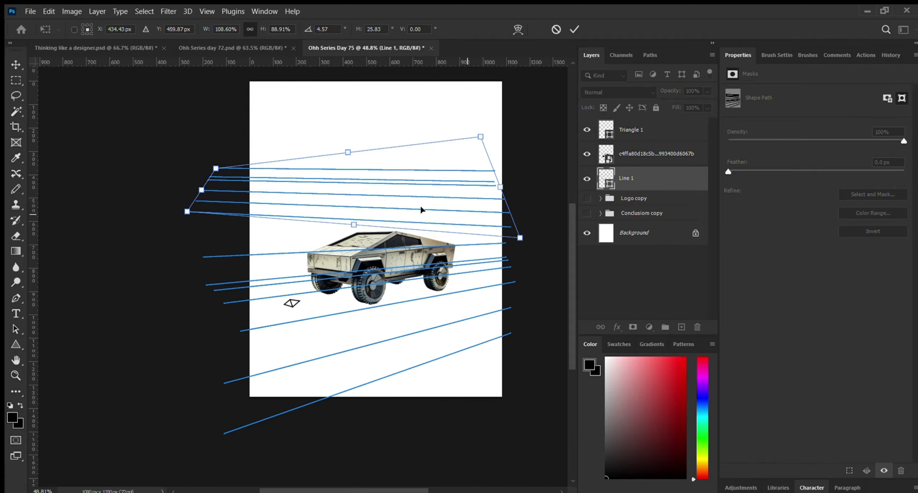
click(572, 29)
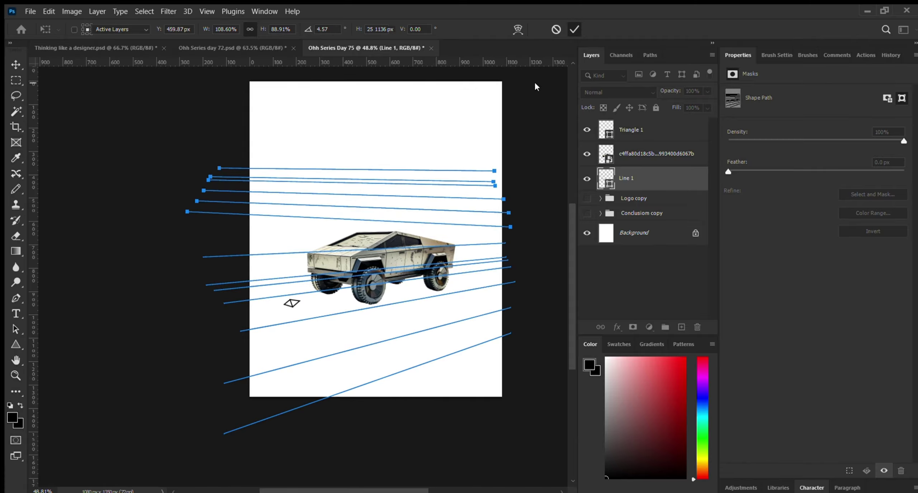
key(a)
click(542, 96)
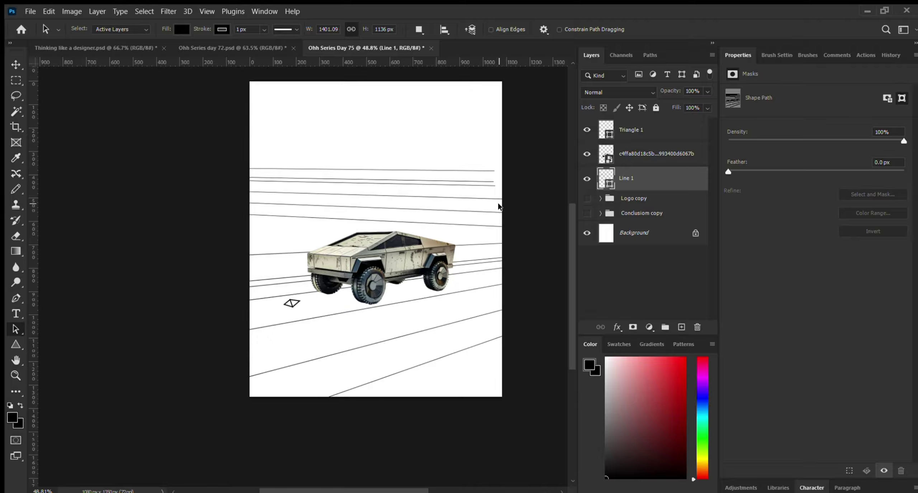
Step: Reselect the six upper lines and fan them out in perspective toward the poster's left edge, to about 202% height
drag(470, 171, 450, 184)
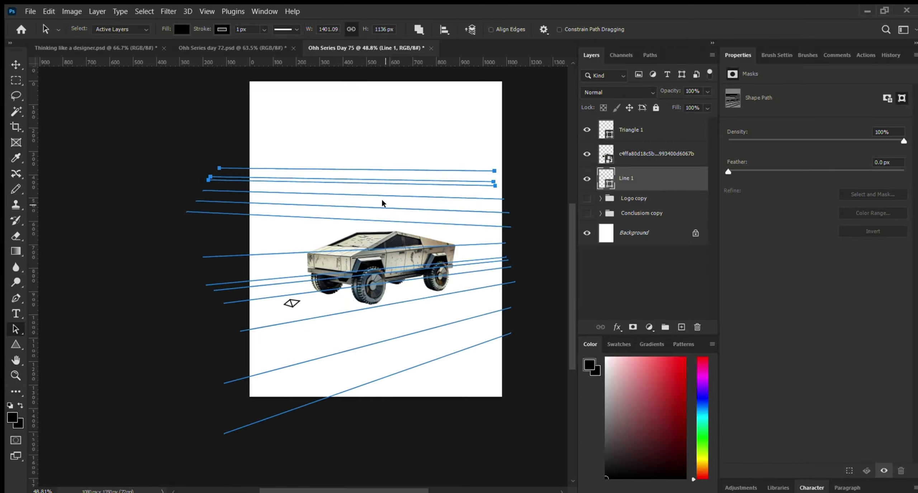
drag(326, 149, 252, 213)
key(ctrl+t)
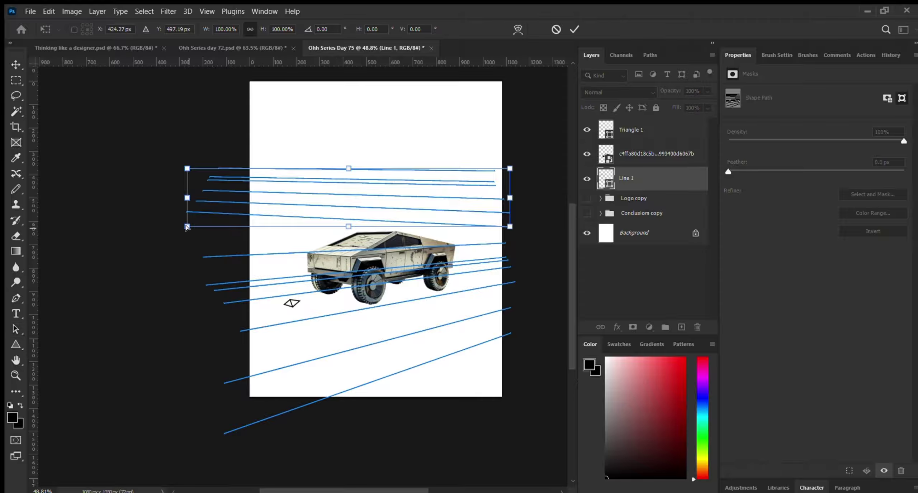
drag(190, 227, 211, 289)
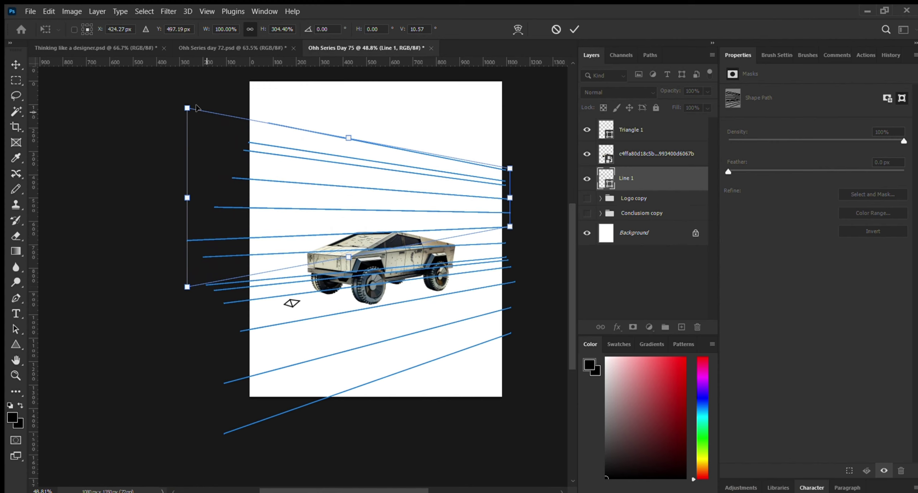
drag(509, 227, 511, 232)
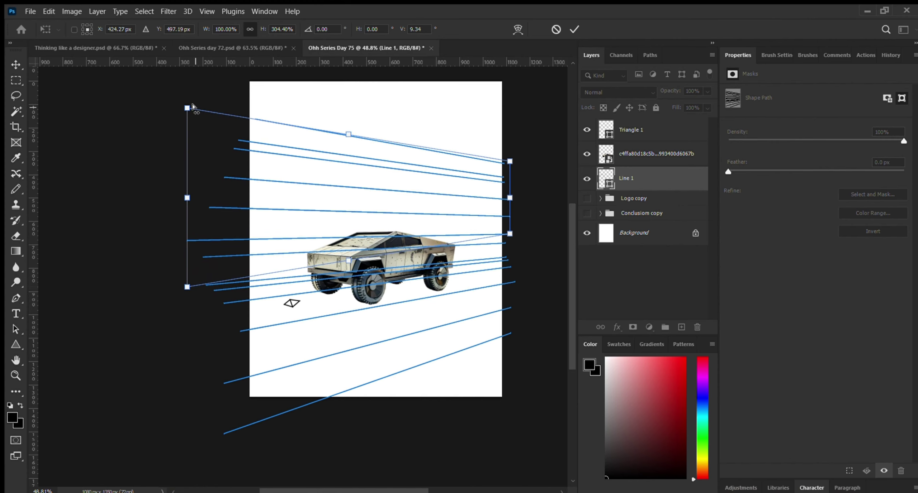
drag(186, 108, 165, 123)
key(ctrl+z)
key(ctrl+z)
key(ctrl+z)
key(ctrl+z)
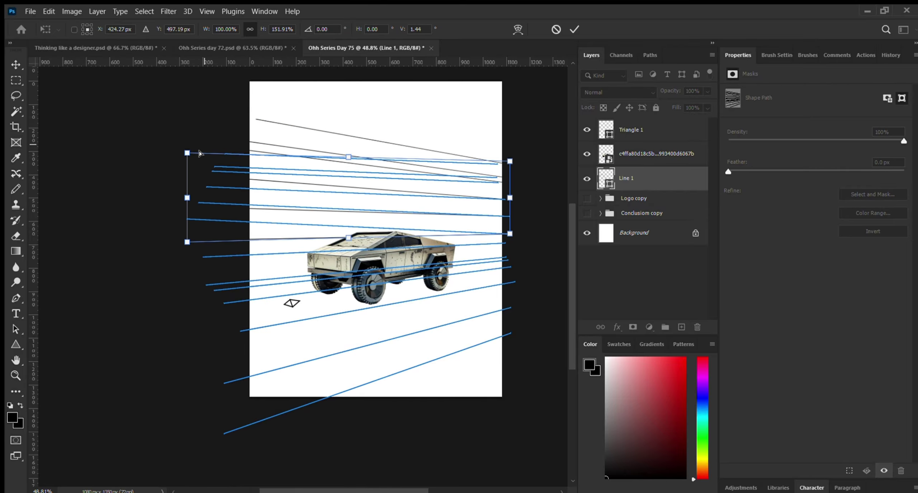
drag(182, 243, 198, 277)
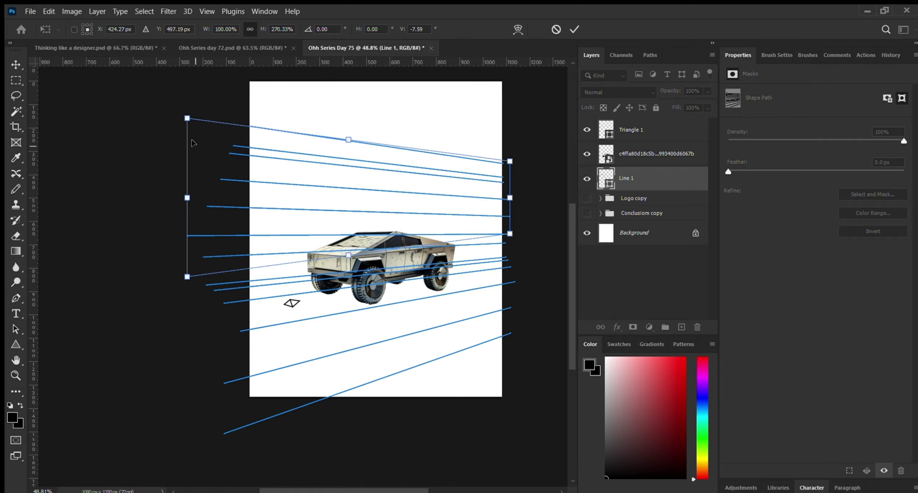
drag(181, 115, 186, 138)
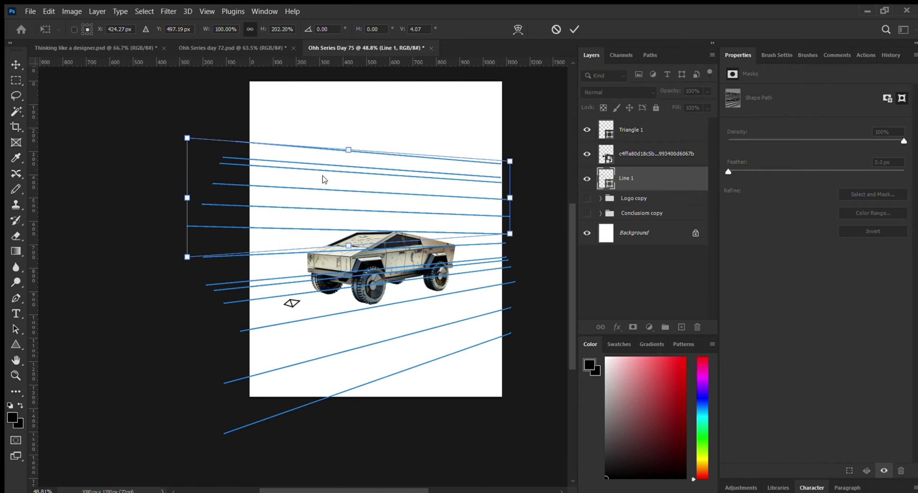
Step: Distort the six upper lines' corners to about 99.5% width and 2.2° rotation, apply the transform and deselect them
drag(186, 137, 154, 146)
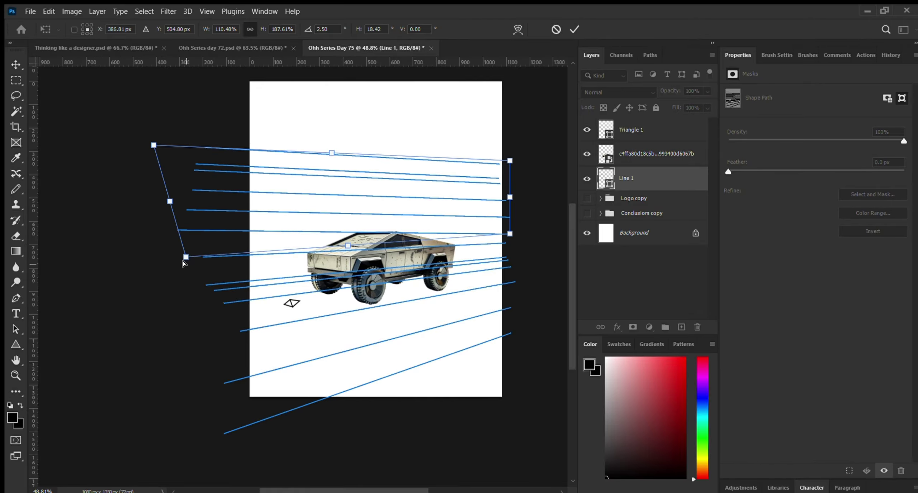
drag(183, 264, 217, 275)
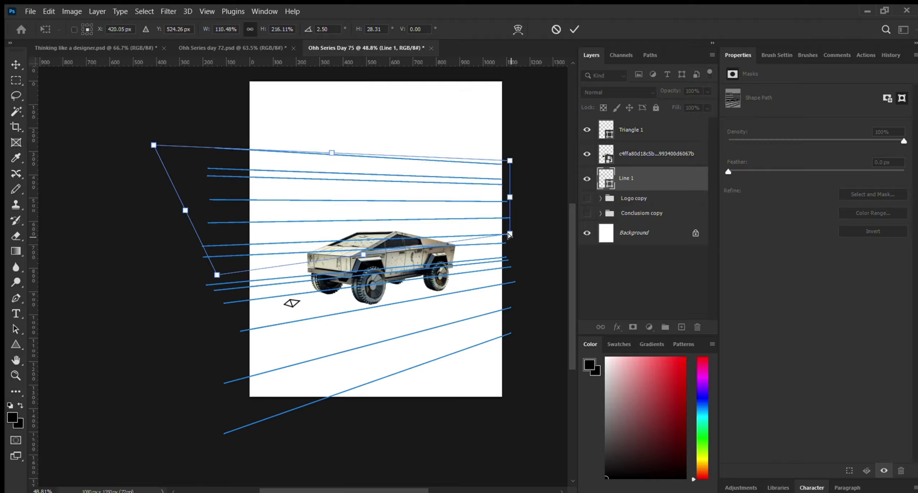
drag(509, 235, 512, 237)
drag(152, 147, 189, 156)
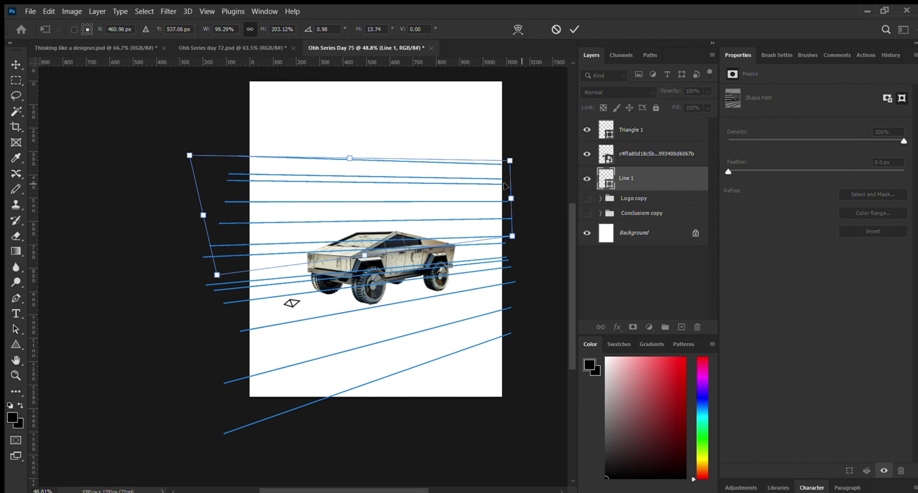
drag(508, 161, 509, 167)
click(574, 28)
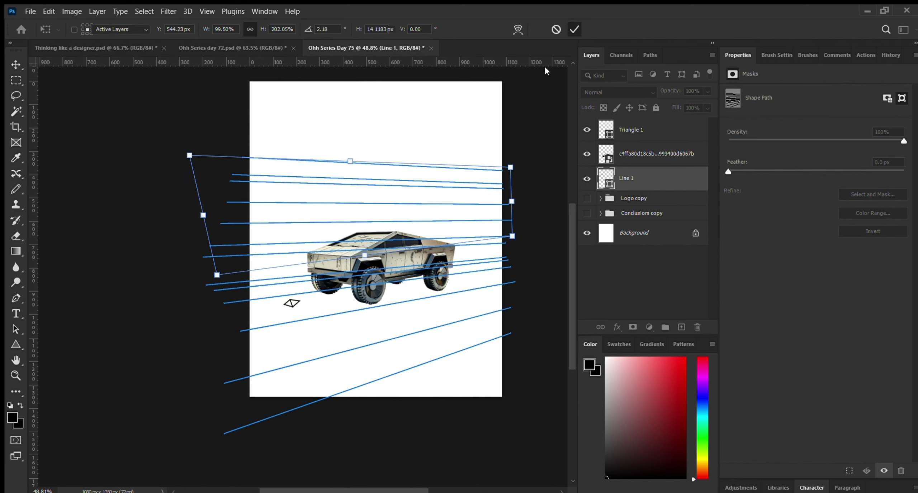
click(536, 106)
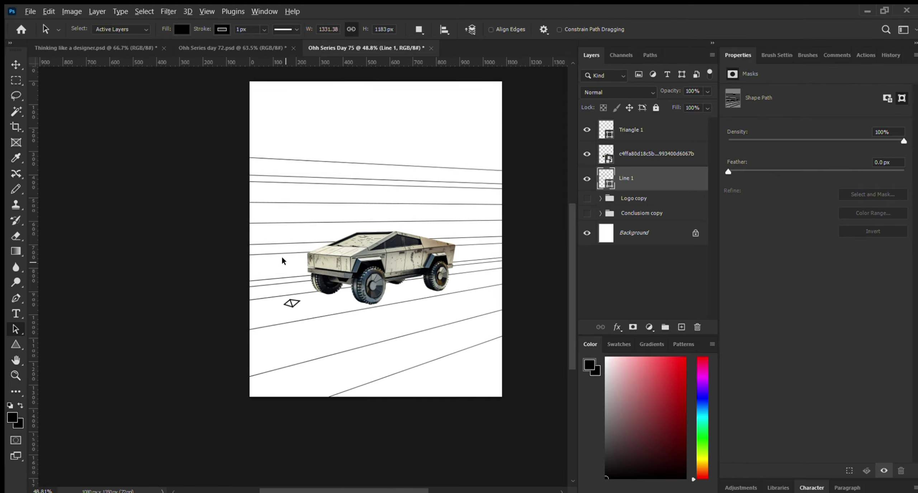
Step: Activate the Pen tool and add a new layer directly above the line layer
scroll(282, 241, up, 2)
scroll(283, 242, down, 3)
scroll(283, 244, up, 2)
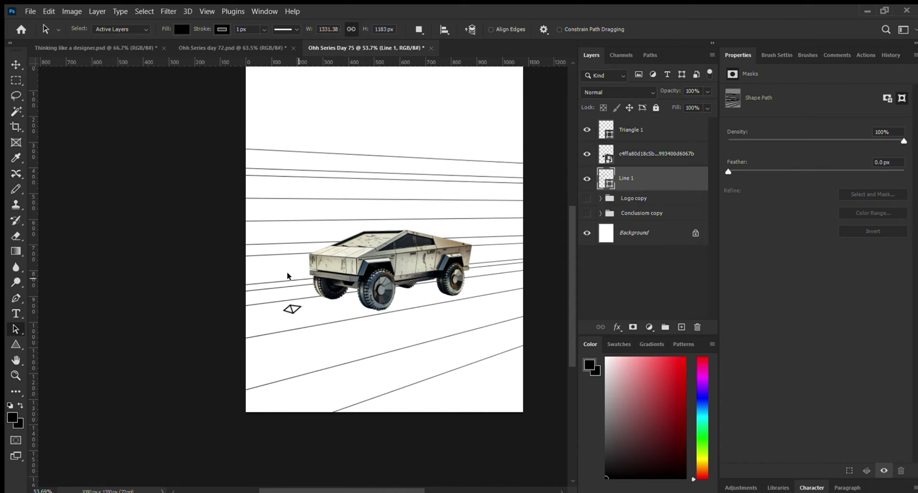
scroll(287, 276, up, 3)
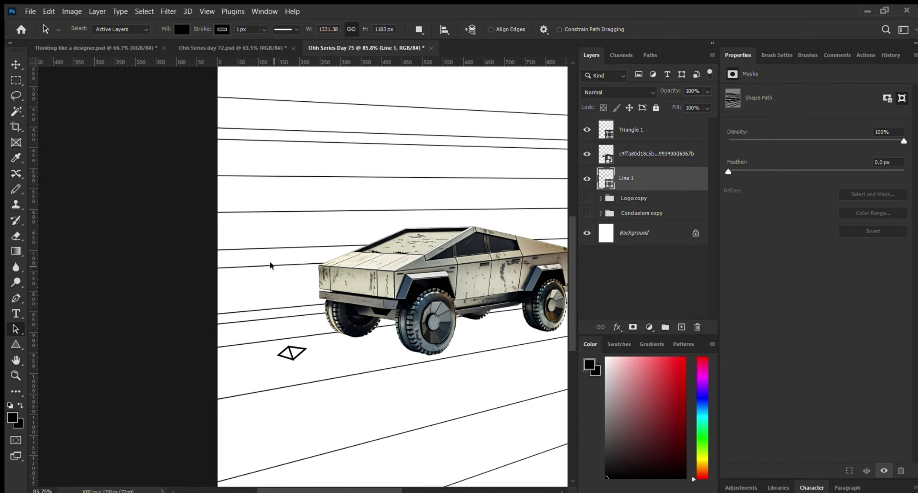
click(270, 266)
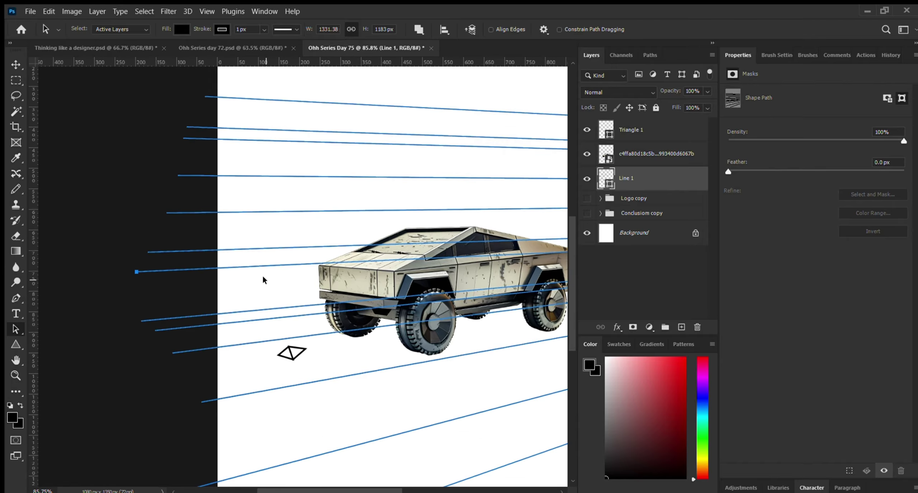
key(Escape)
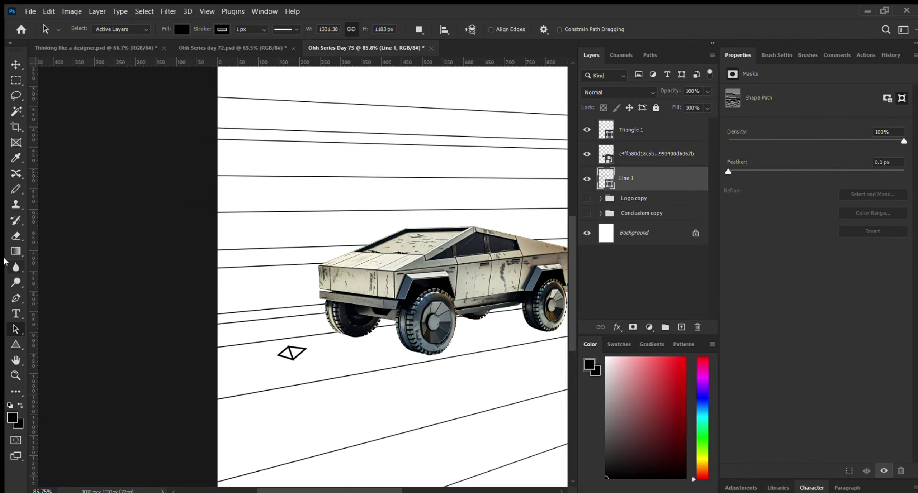
click(16, 298)
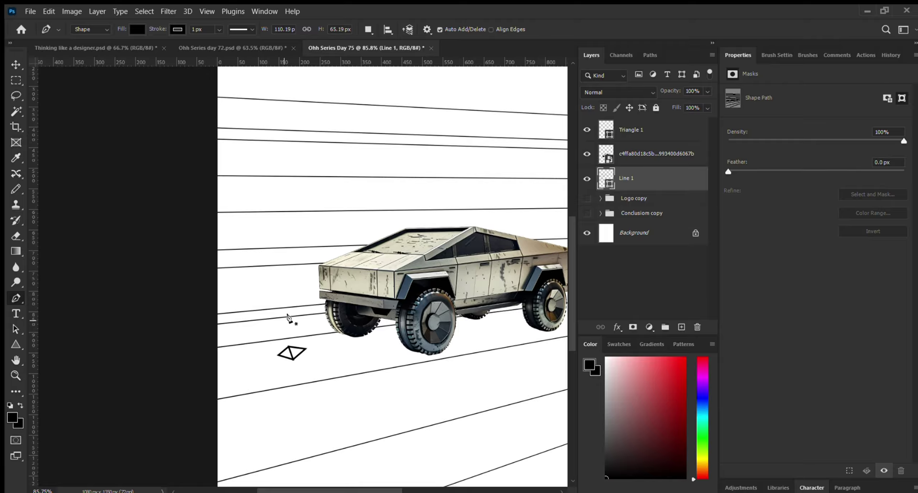
click(682, 327)
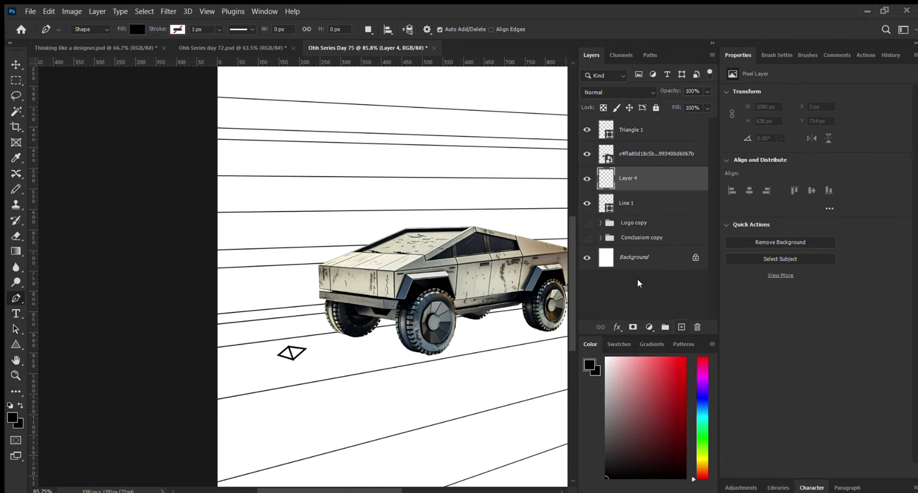
click(285, 316)
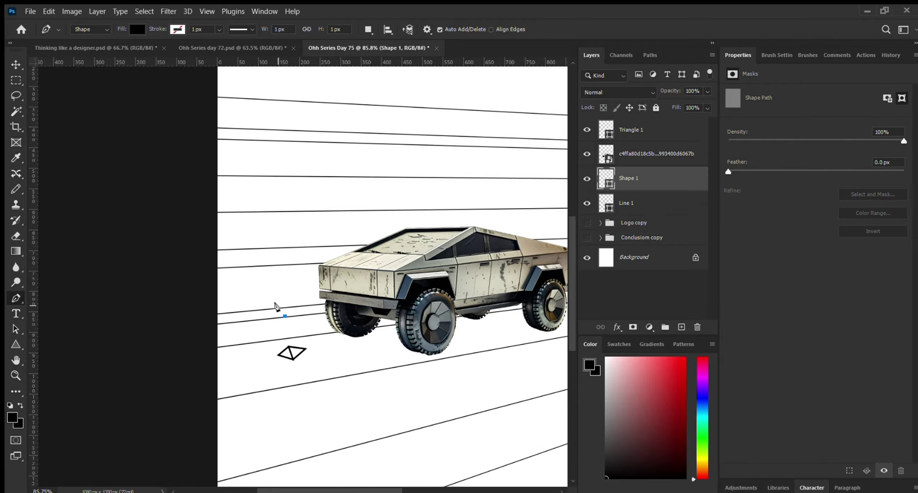
click(278, 307)
click(277, 267)
key(ctrl+z)
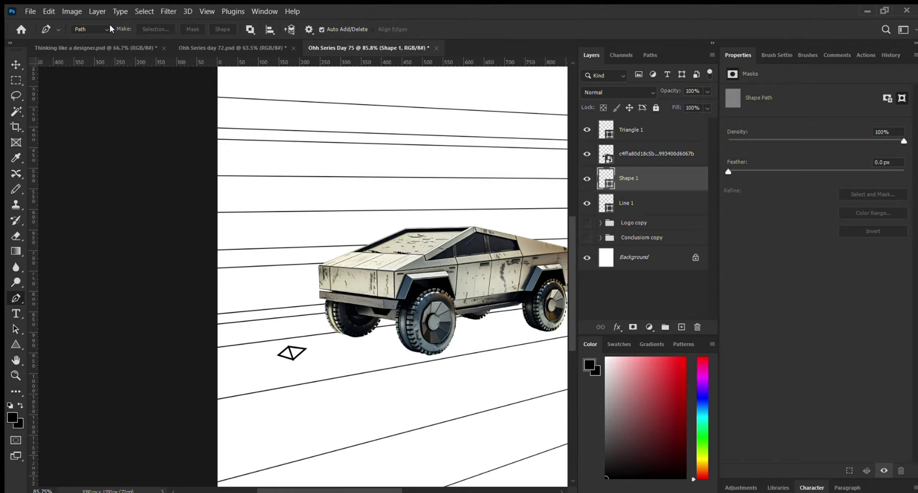
Step: Try to draw a bent three-point pen path between the truck's front and the poster's left edge
click(309, 315)
click(304, 304)
click(301, 265)
scroll(303, 296, up, 3)
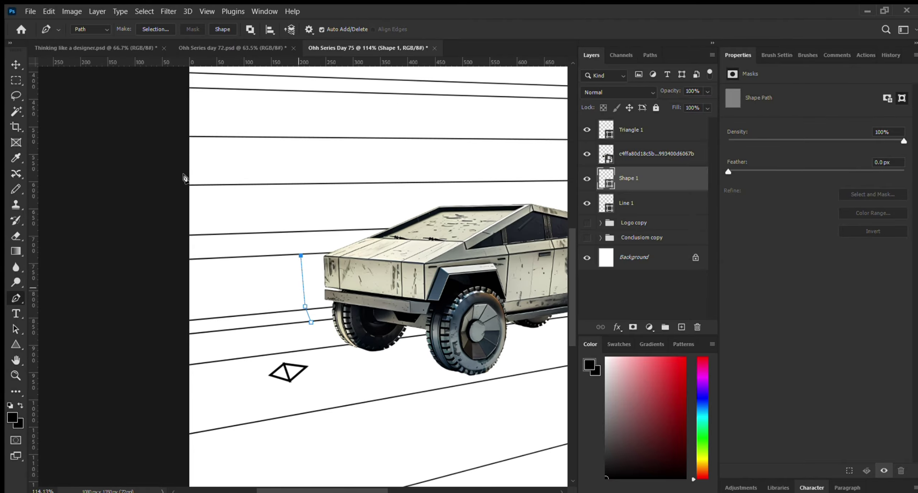
click(14, 66)
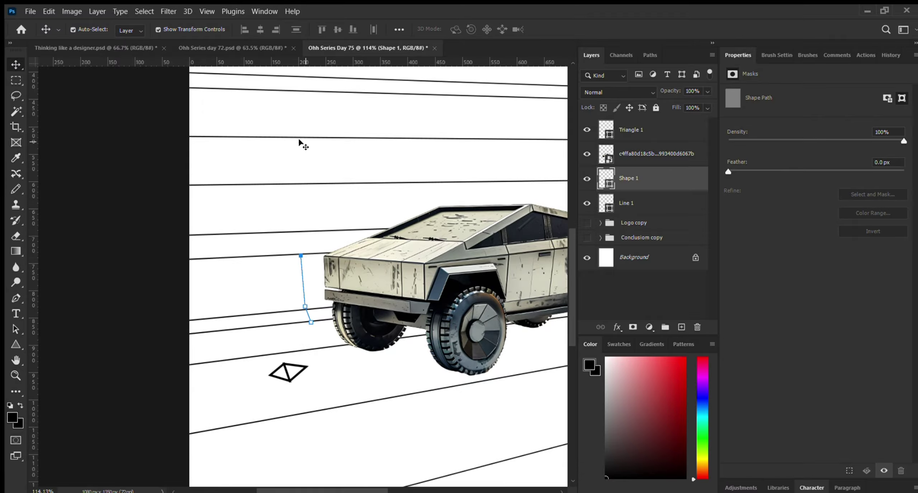
click(189, 154)
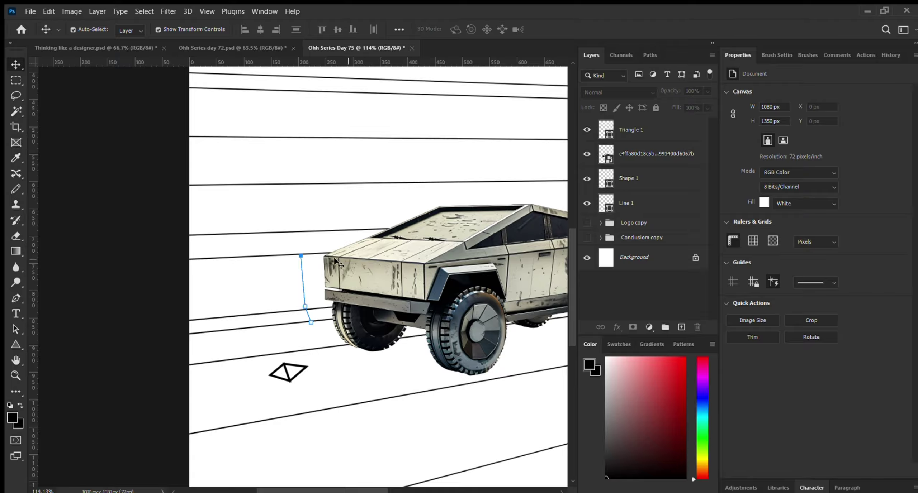
click(260, 300)
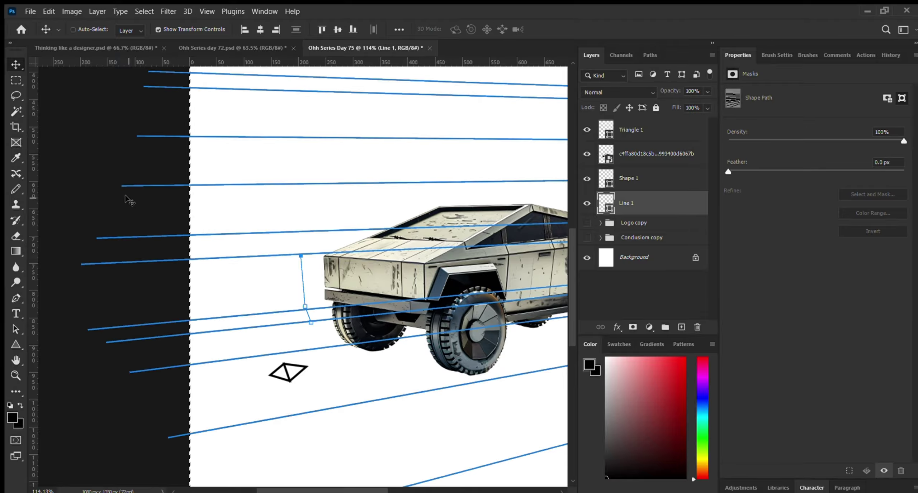
key(ctrl+d)
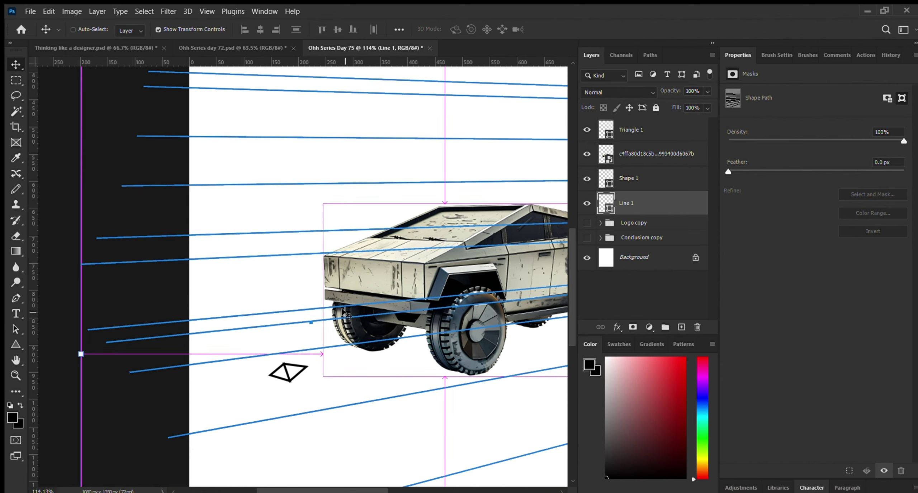
Step: Activate the Pen tool and add a new layer directly above the Shape 1 layer
key(p)
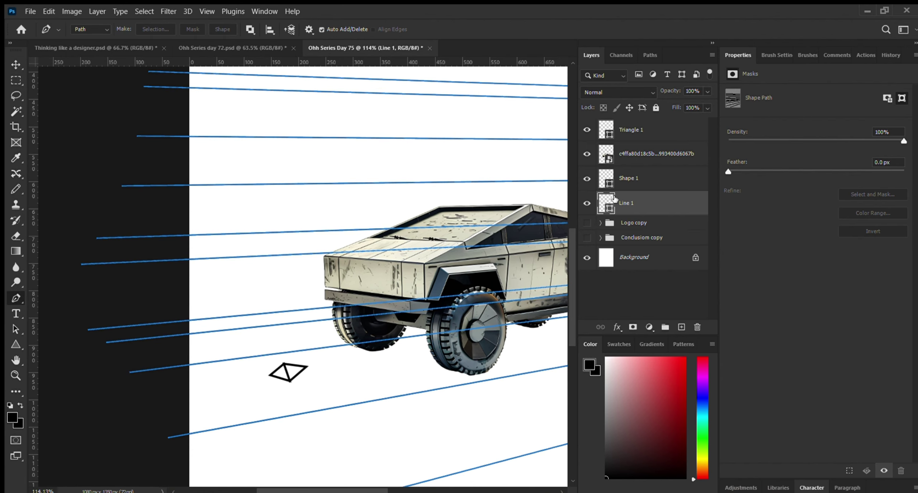
click(641, 178)
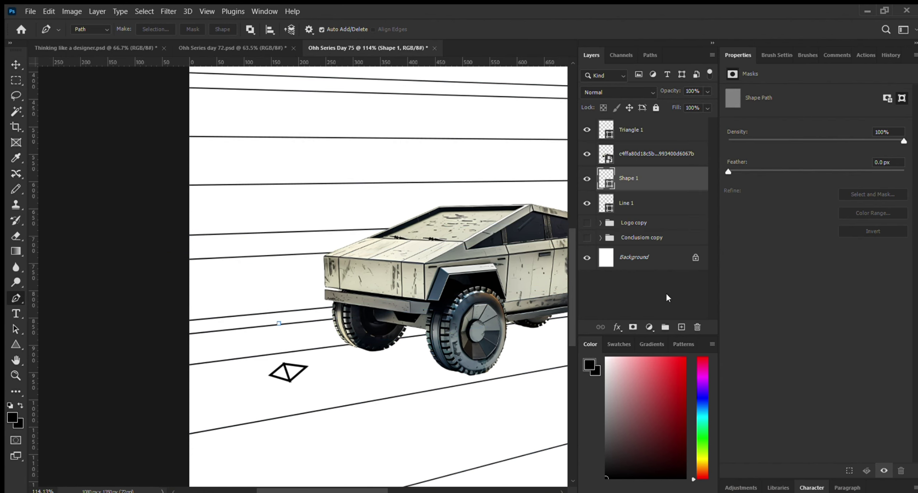
click(681, 327)
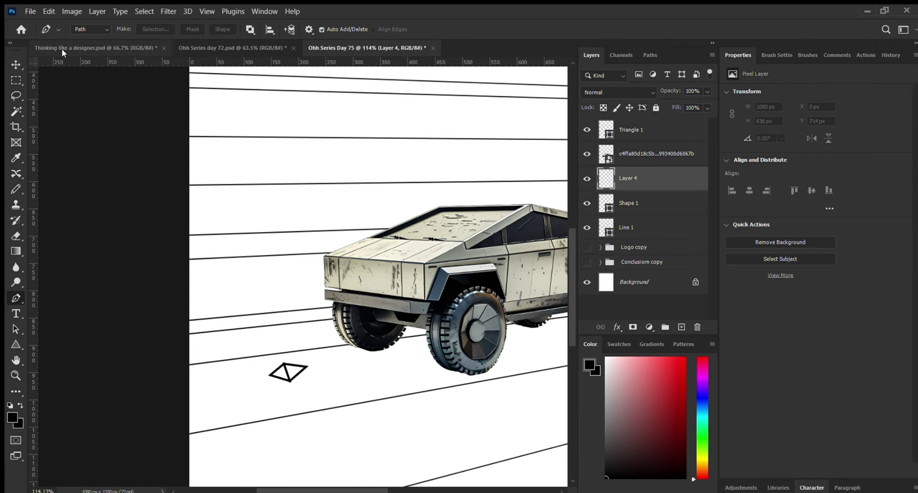
Step: Try converting a bent three-point pen path of about 8 × 121 px ahead of the truck into a selection, and undo it
click(298, 321)
click(295, 311)
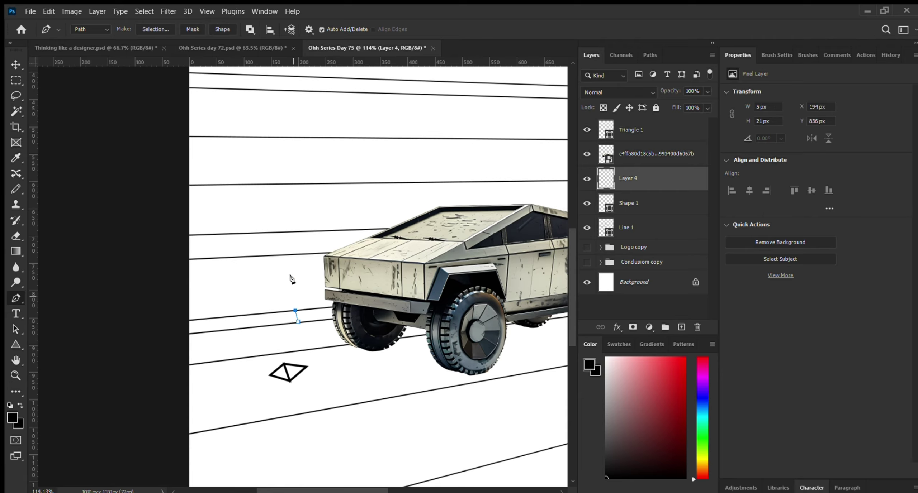
click(292, 255)
key(ctrl+Return)
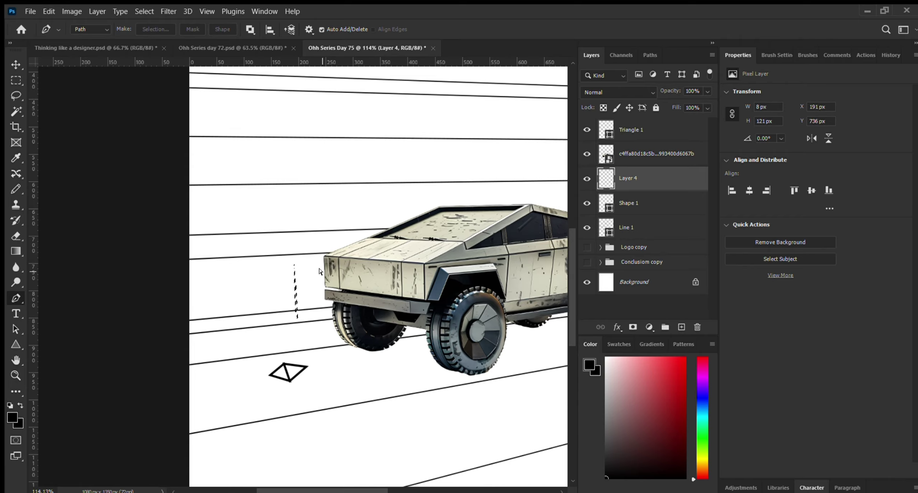
key(ctrl+z)
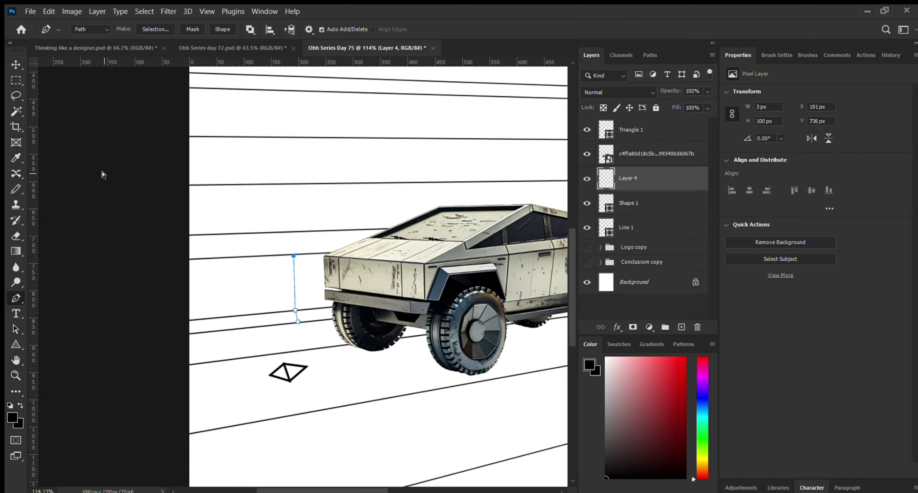
key(ctrl+z)
key(ctrl+z)
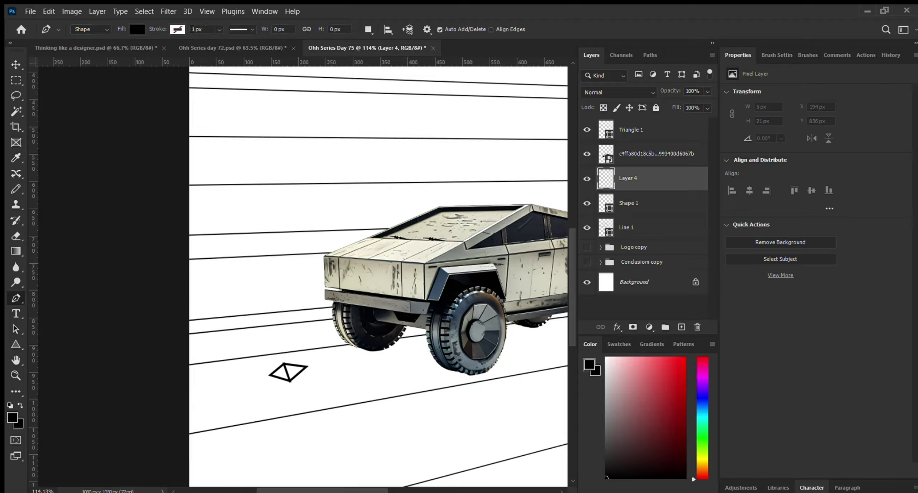
Step: Draw a bent three-point line about 13 × 121 px ahead of the truck's front, with no fill and a black 1.87 px stroke
click(134, 26)
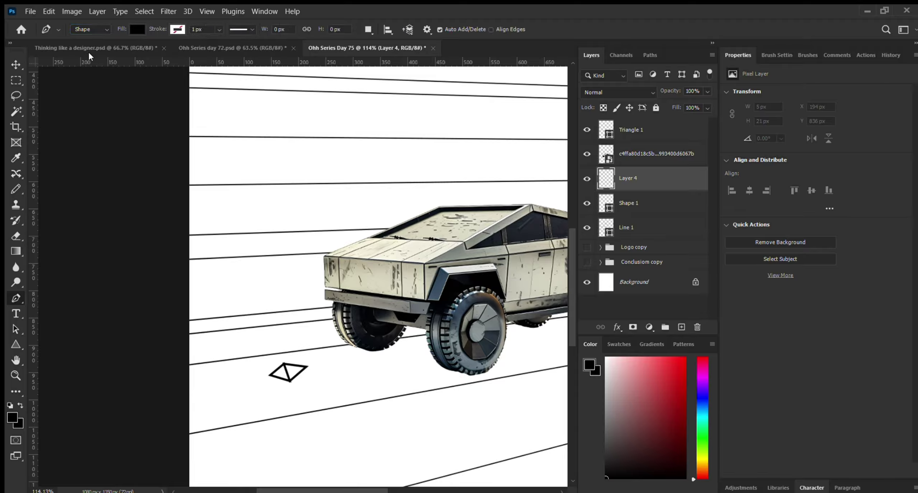
click(60, 53)
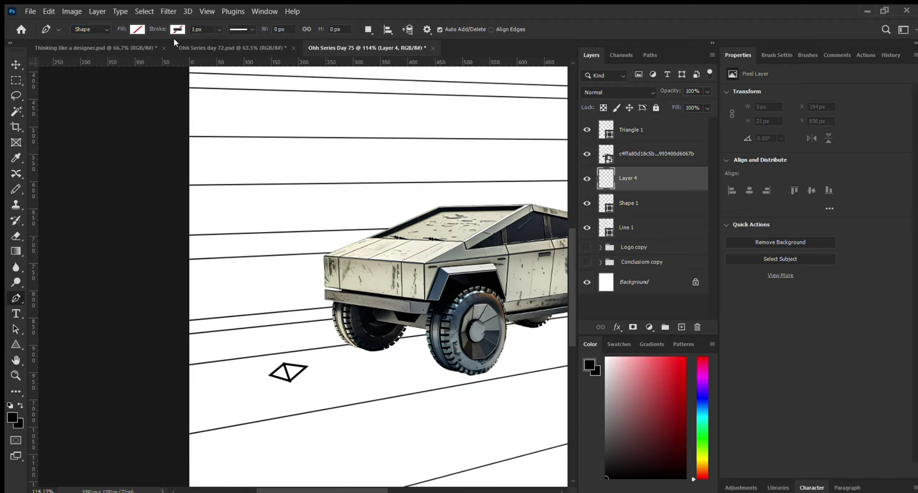
click(97, 97)
click(300, 321)
click(298, 309)
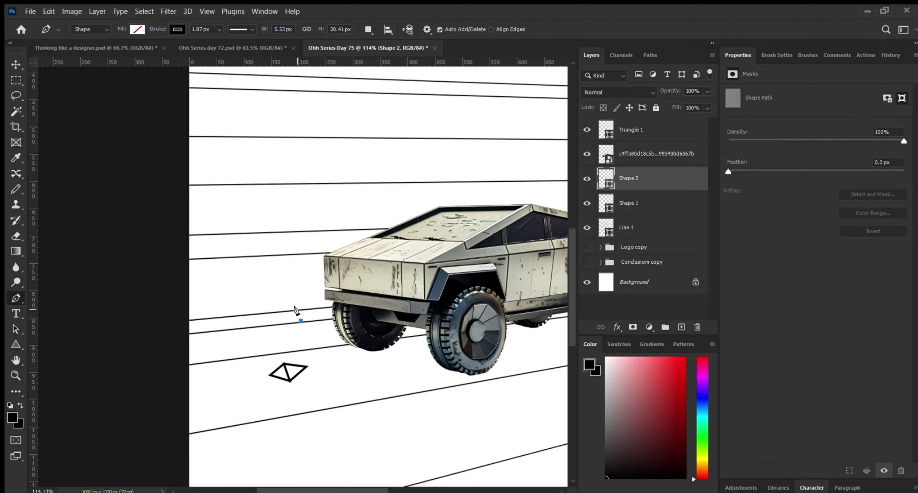
click(293, 254)
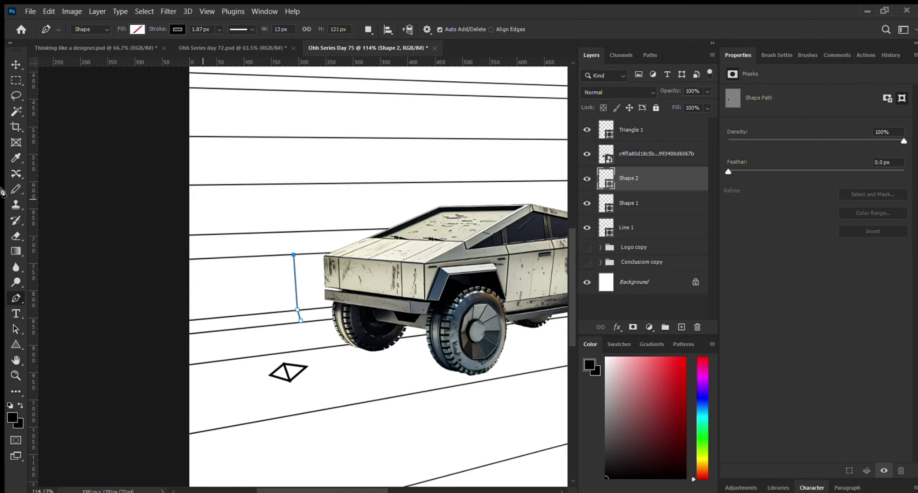
click(16, 66)
click(127, 303)
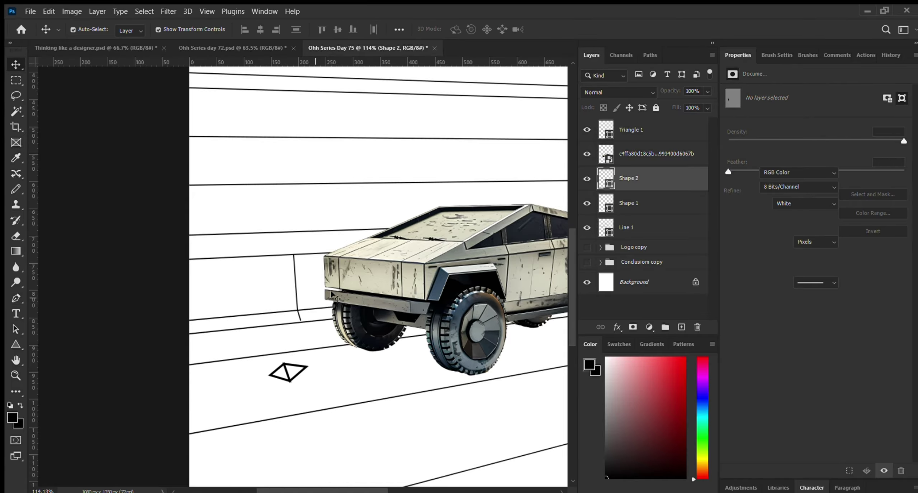
Step: Select the bent line's layer alone, without the truck and perspective line layers
scroll(229, 257, down, 5)
scroll(290, 288, up, 4)
click(256, 288)
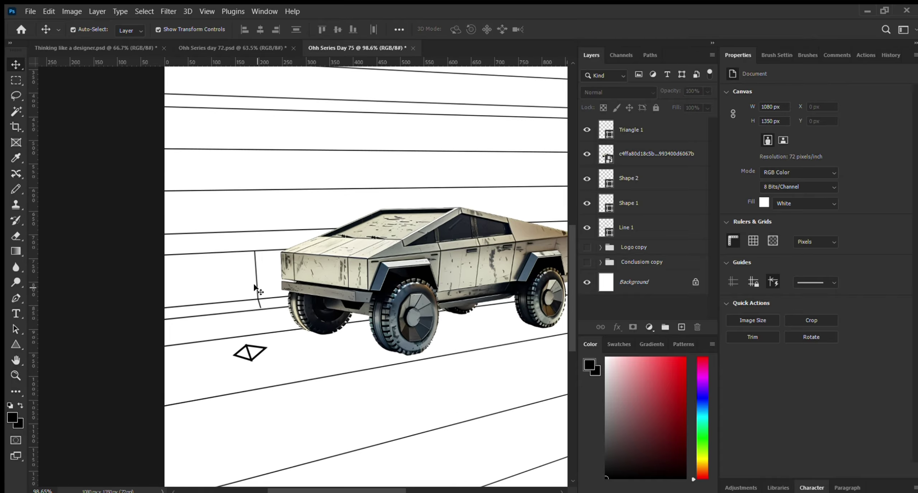
drag(253, 284, 296, 287)
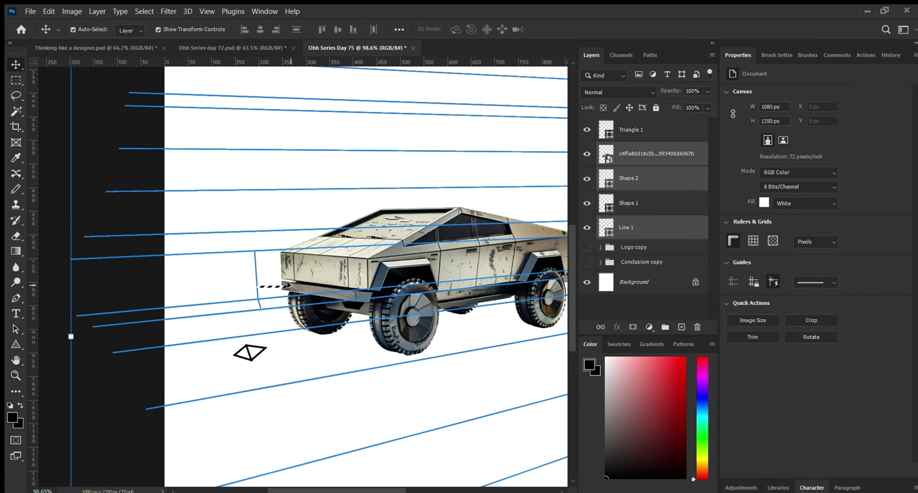
click(252, 279)
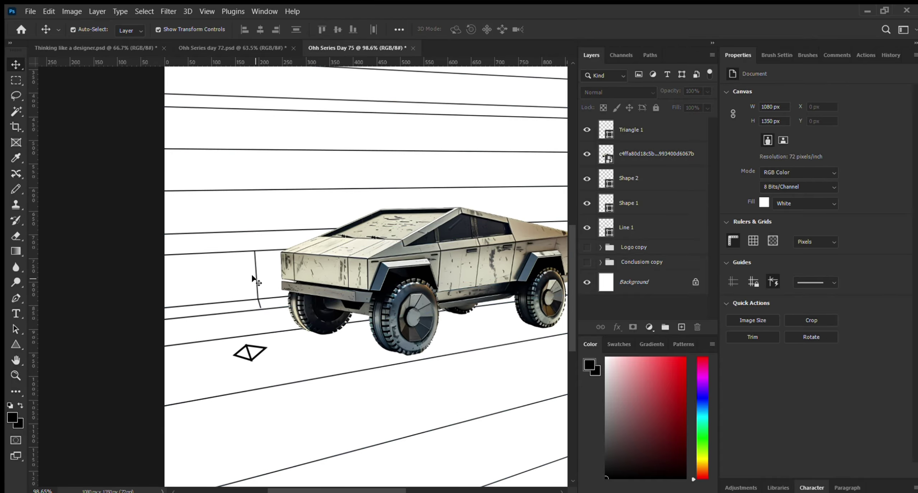
drag(253, 278, 257, 276)
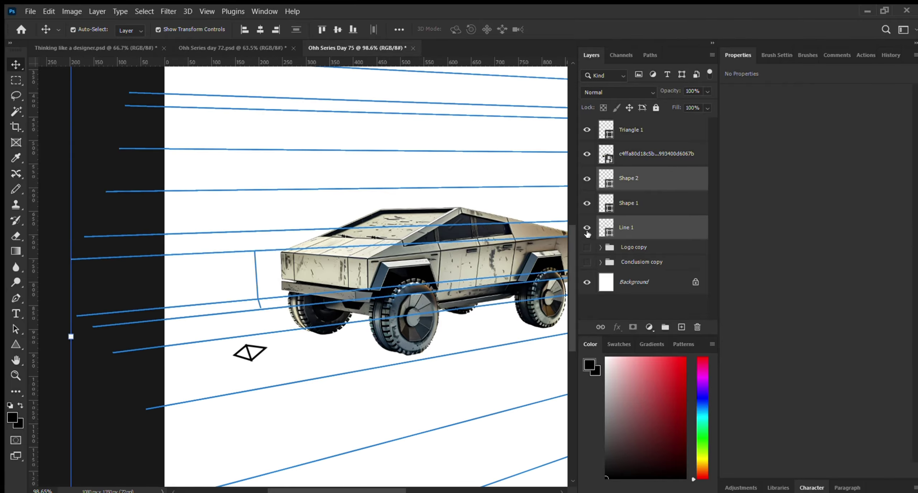
click(673, 225)
click(655, 163)
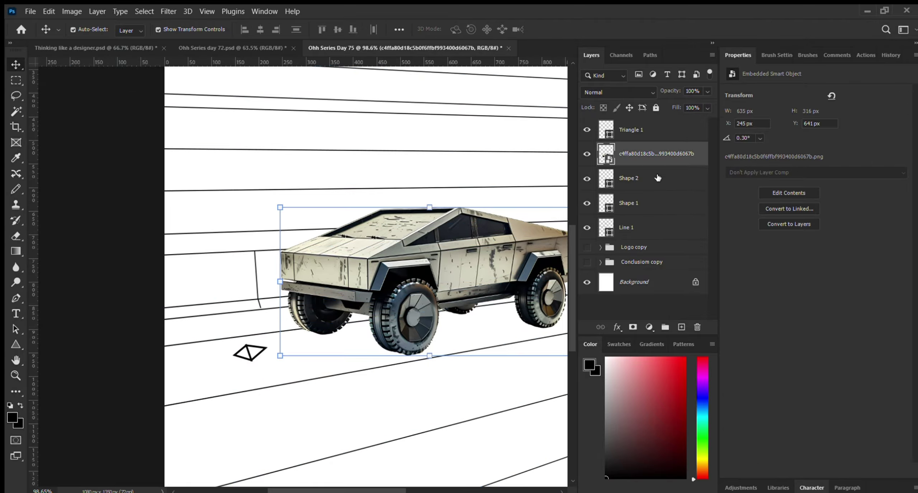
click(649, 179)
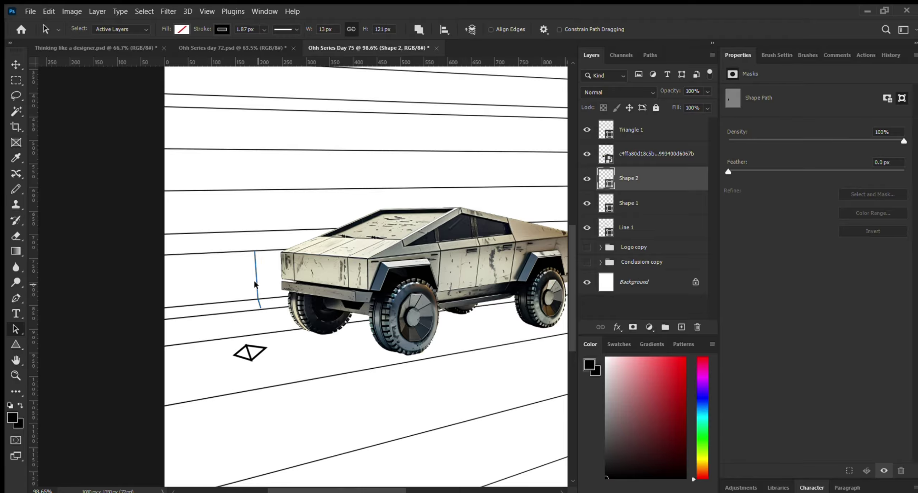
Step: Try to copy the bent line across to the poster's left edge, inspect the strokes and clear the selection
drag(254, 281, 167, 294)
click(125, 164)
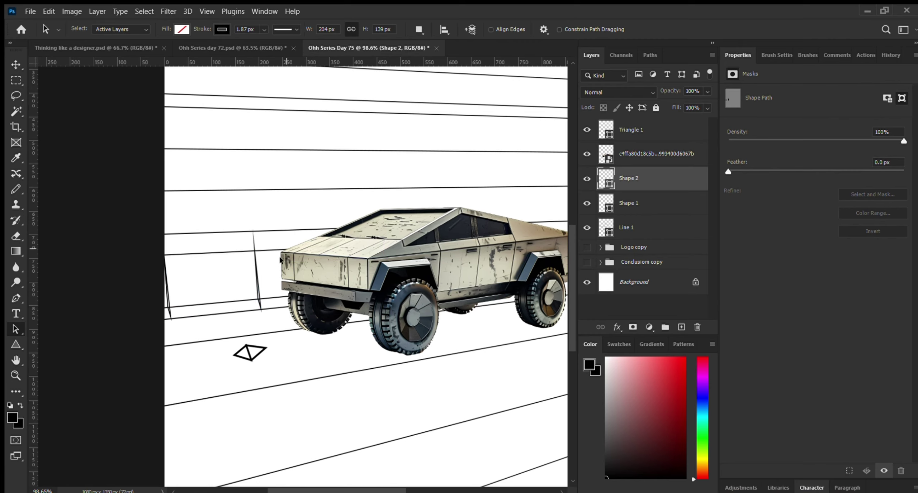
click(255, 279)
scroll(254, 242, up, 1)
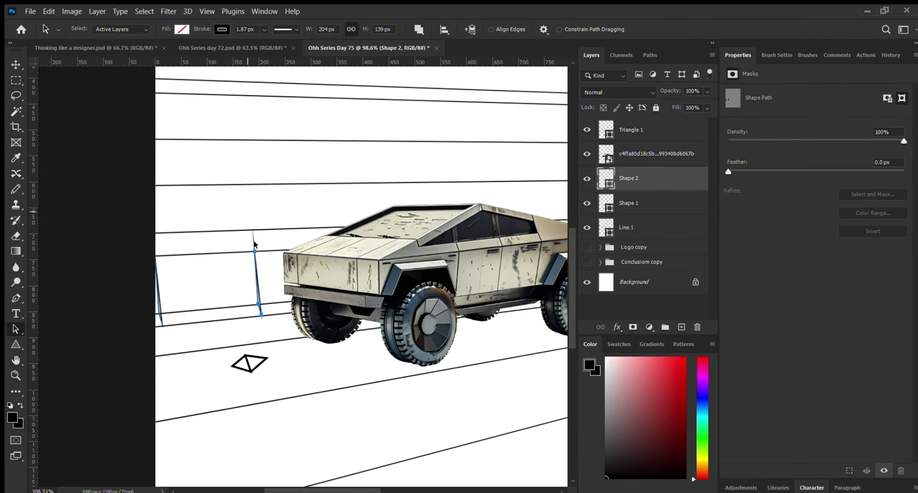
scroll(254, 241, up, 4)
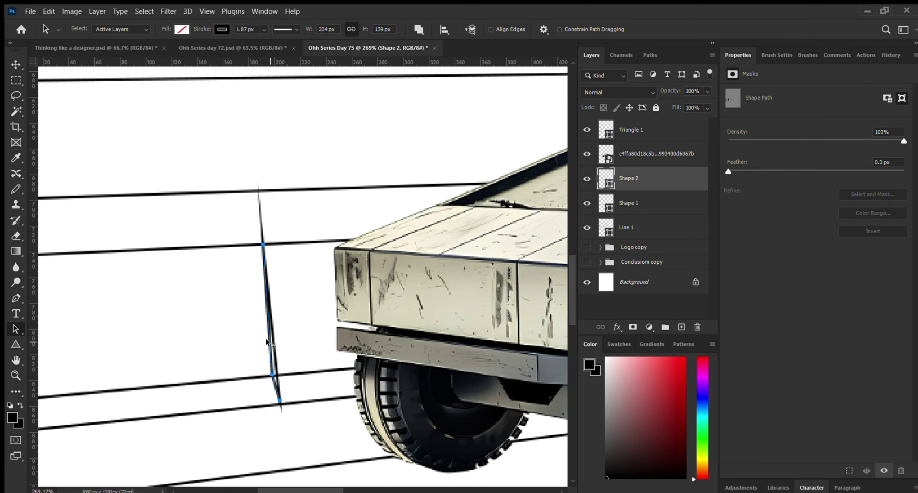
scroll(271, 318, down, 3)
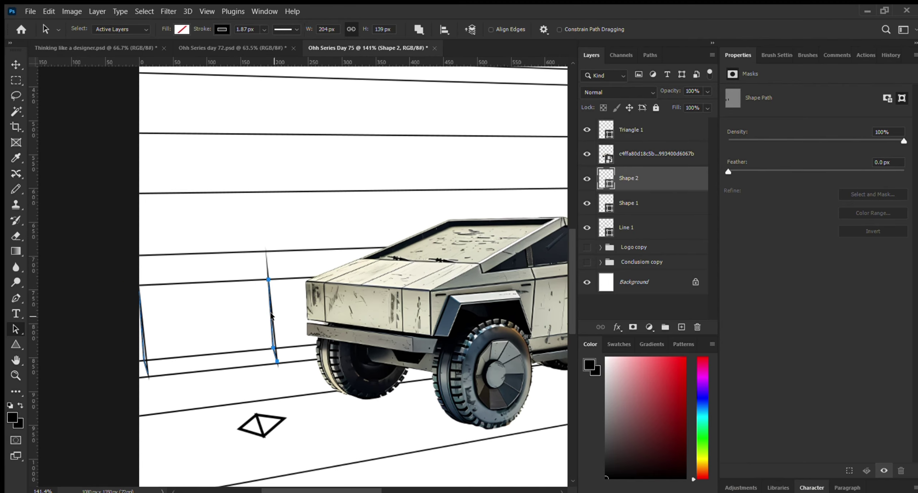
scroll(269, 308, down, 2)
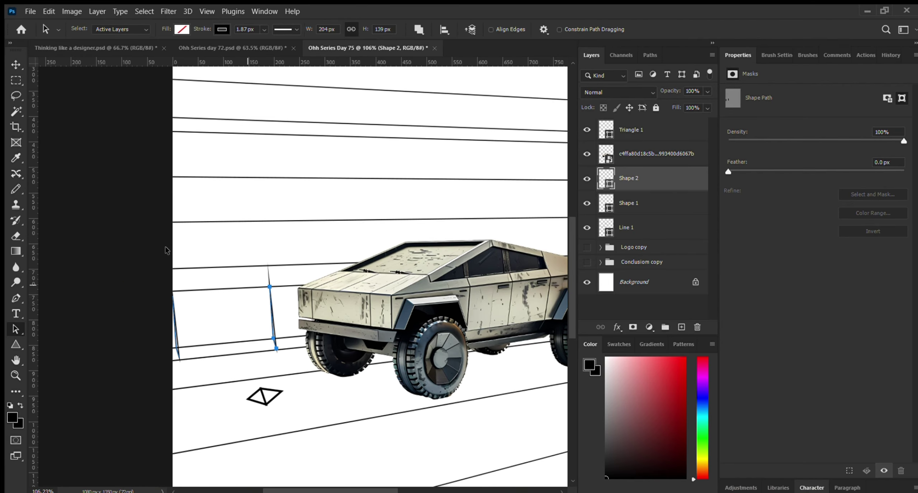
click(15, 65)
click(246, 260)
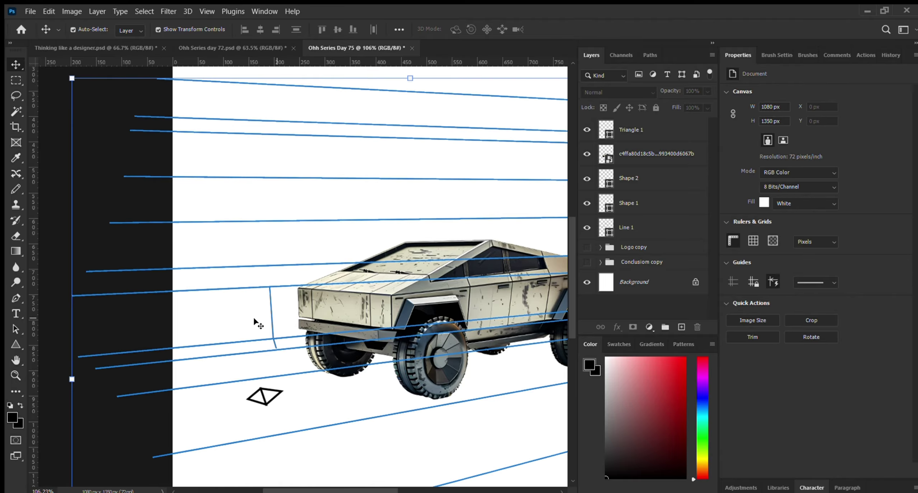
click(266, 318)
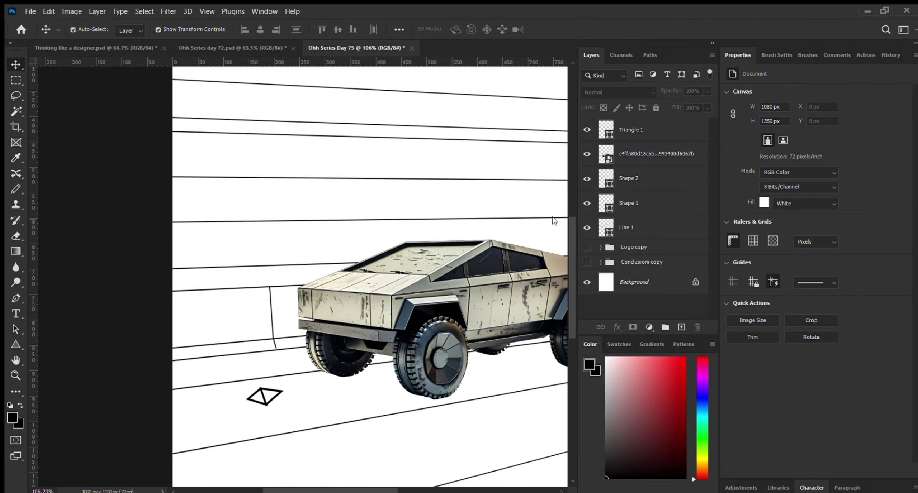
Step: Reselect the bent line's layer and activate the Path Selection tool
click(670, 173)
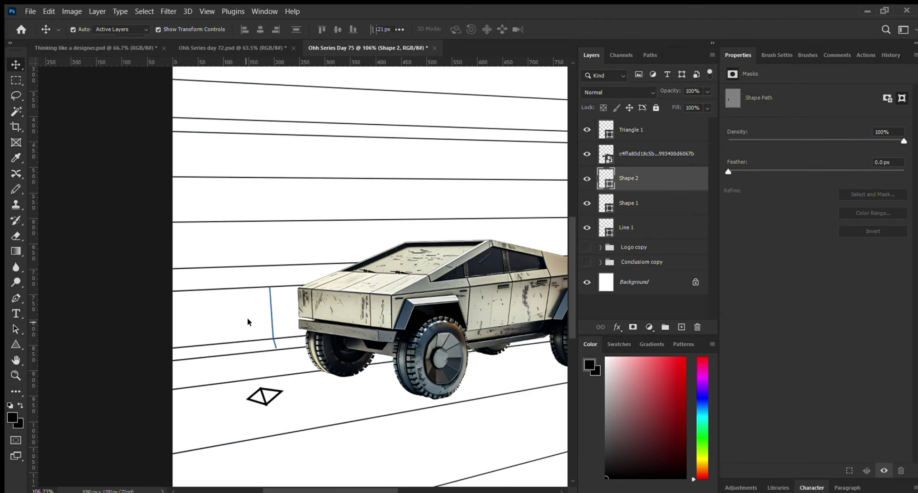
key(a)
scroll(268, 322, up, 3)
Step: Try twice to copy the bent line about halfway toward the poster's left edge, undoing both copies
drag(268, 320, 208, 329)
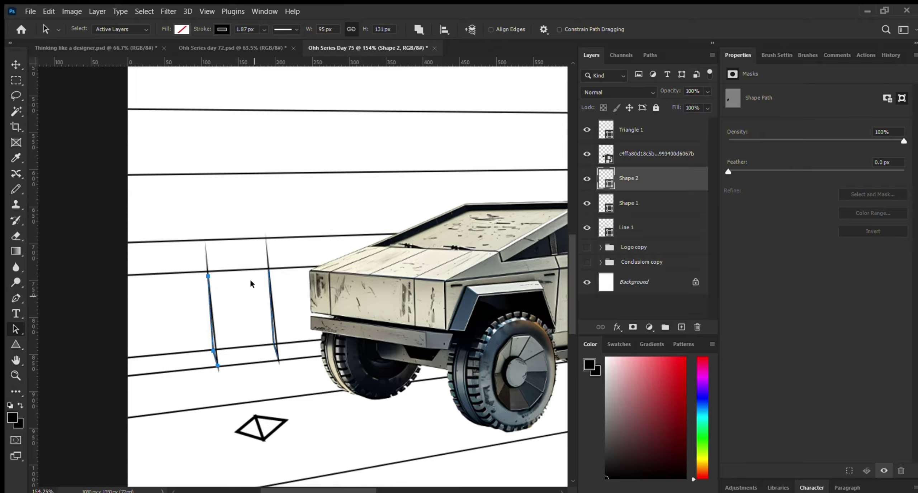
key(ctrl+z)
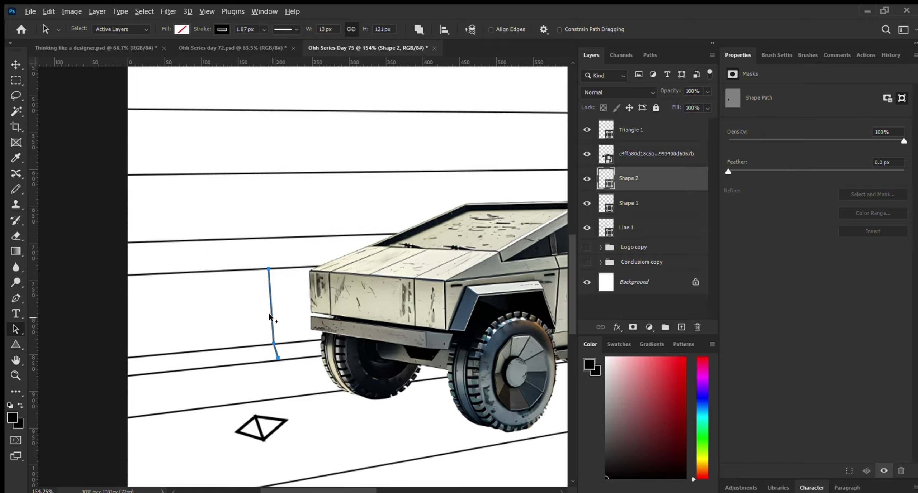
drag(269, 312, 210, 315)
key(Escape)
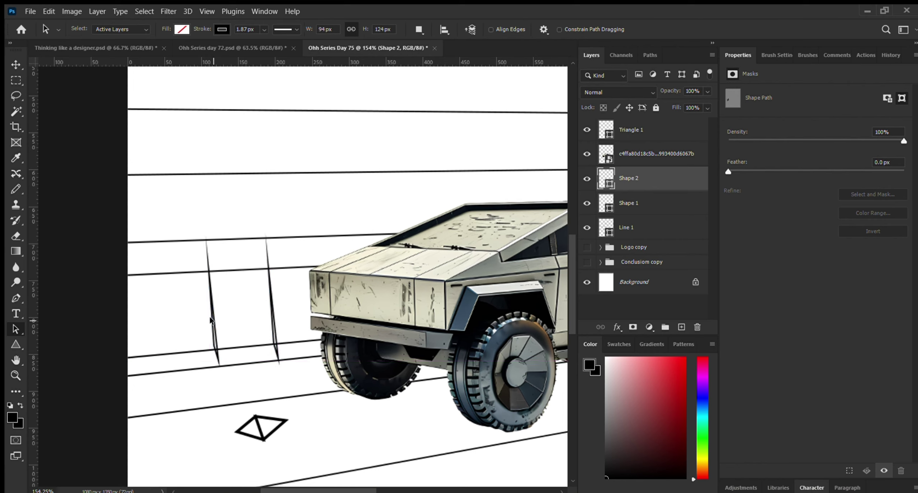
key(ctrl+z)
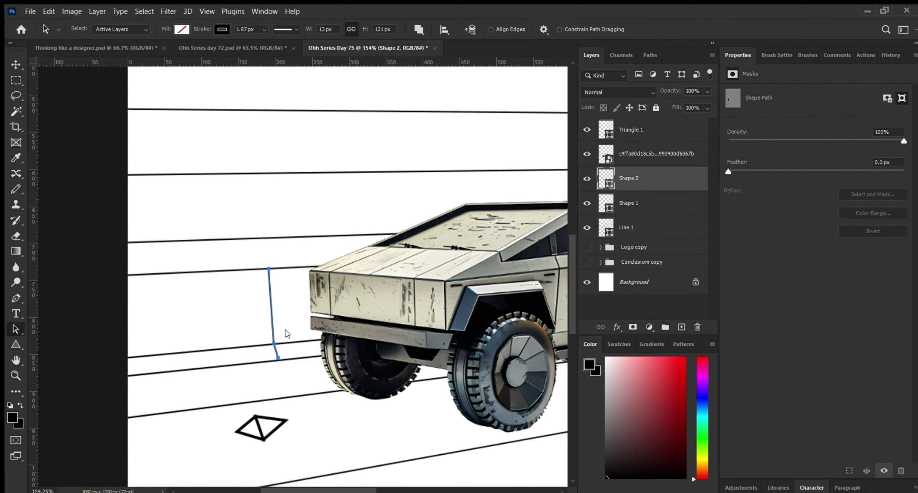
click(16, 65)
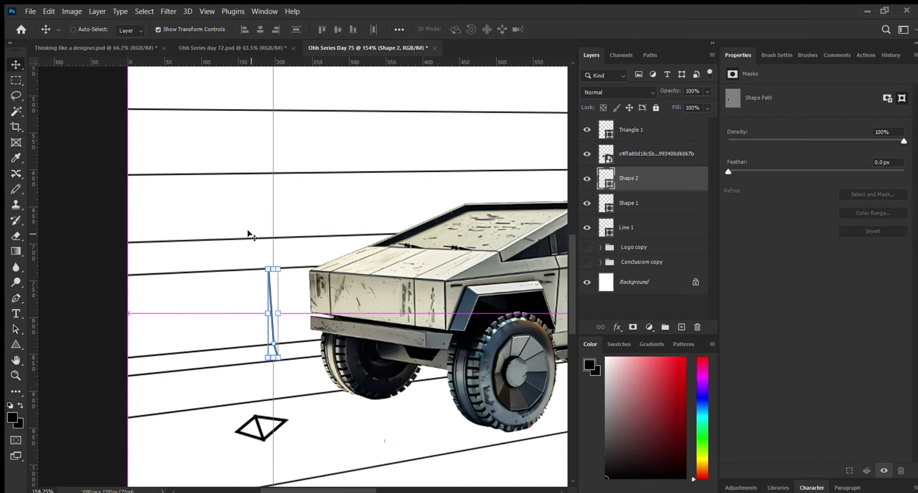
key(ctrl+j)
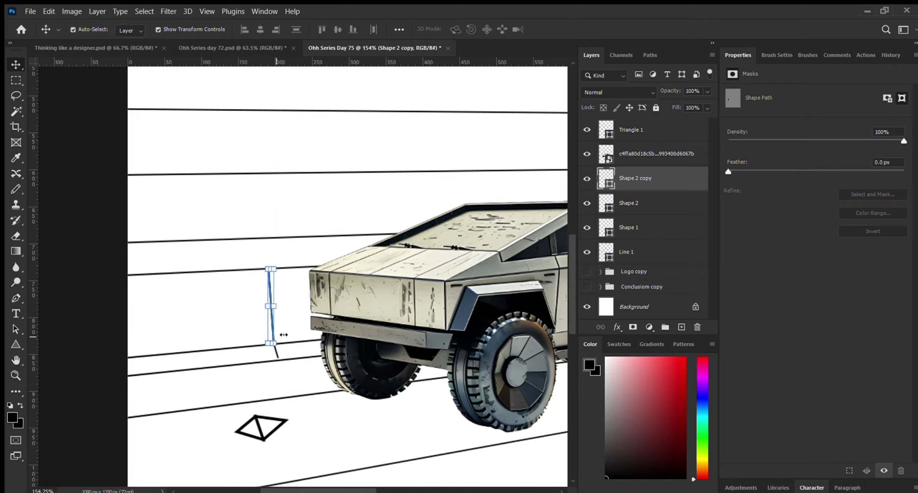
key(ctrl+z)
click(161, 323)
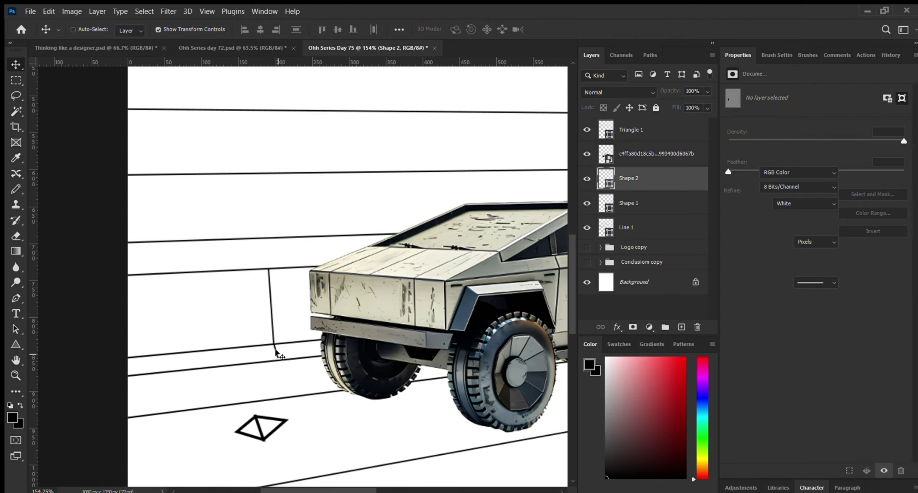
click(271, 327)
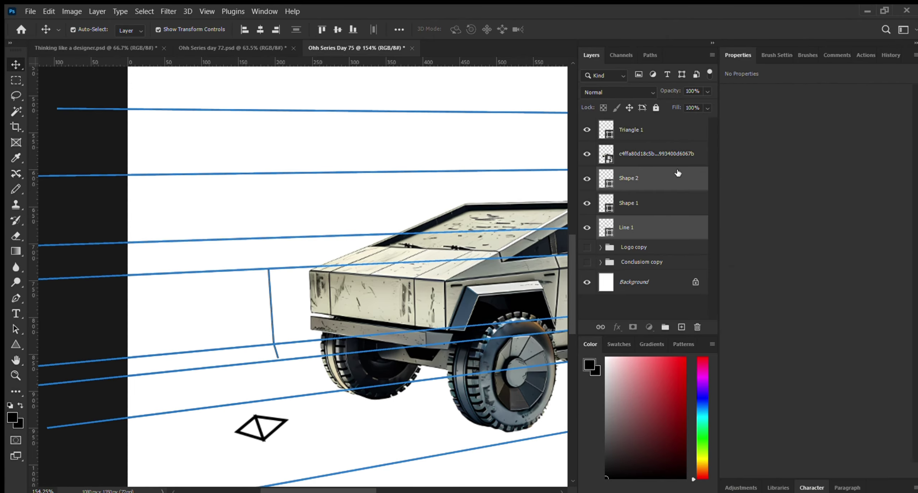
Step: Duplicate the bent line's layer alone and move the copy to the poster's left edge, at about X 6.5 px, Y 813 px
click(666, 205)
click(670, 183)
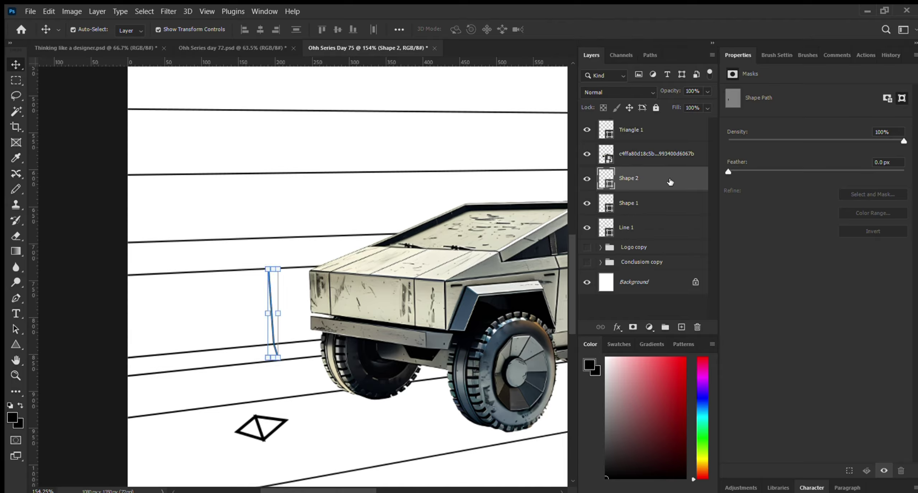
key(ctrl+j)
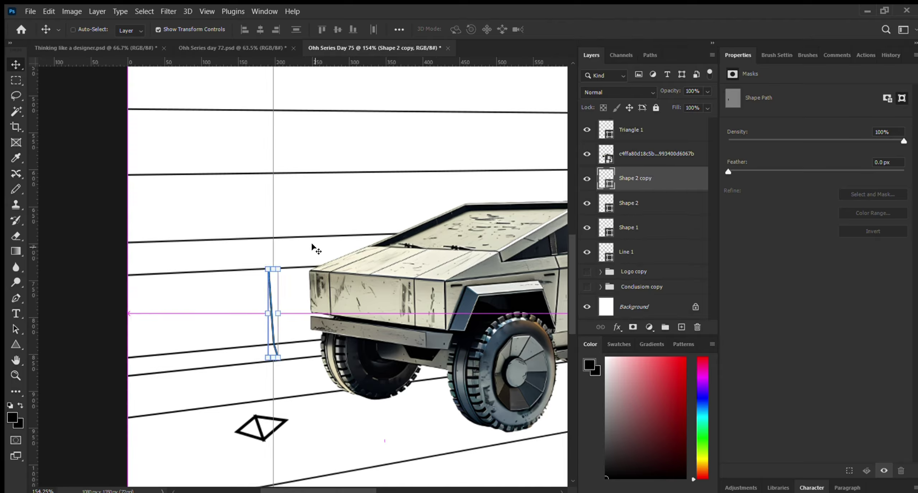
key(ctrl+t)
drag(270, 312, 128, 311)
click(573, 28)
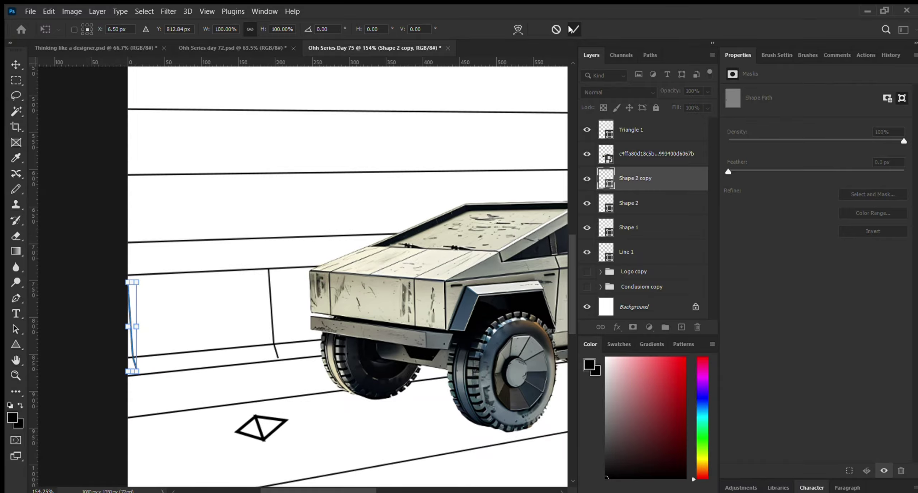
Step: Copy the left-edge bent line and place the copy behind the truck's rear, at about X 986 px, Y 752 px
key(ctrl+alt+t)
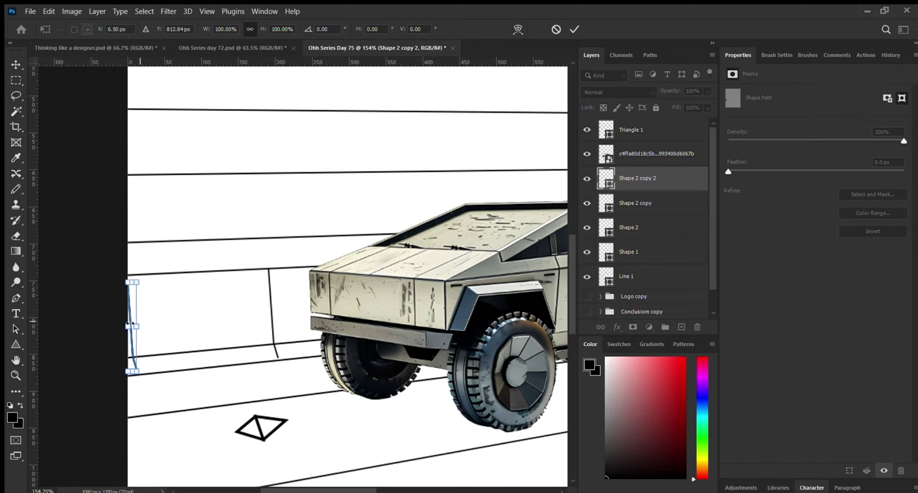
drag(128, 315, 459, 283)
scroll(290, 281, down, 5)
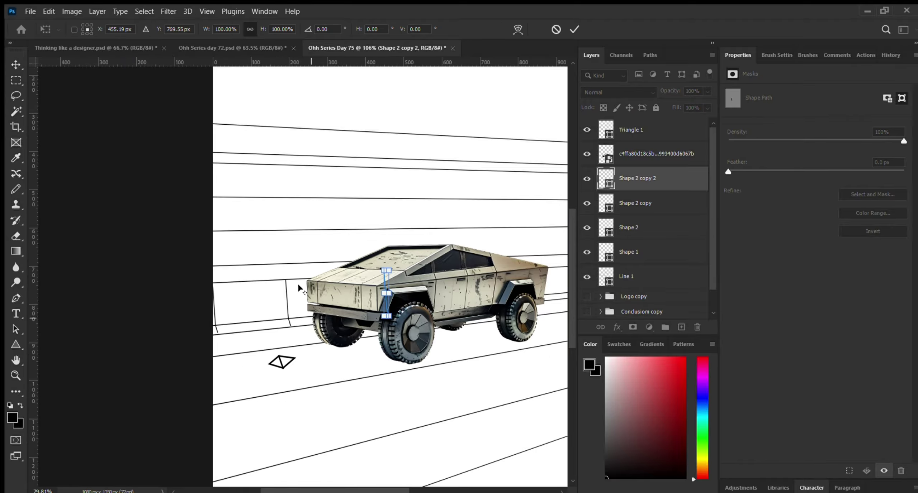
scroll(290, 281, up, 3)
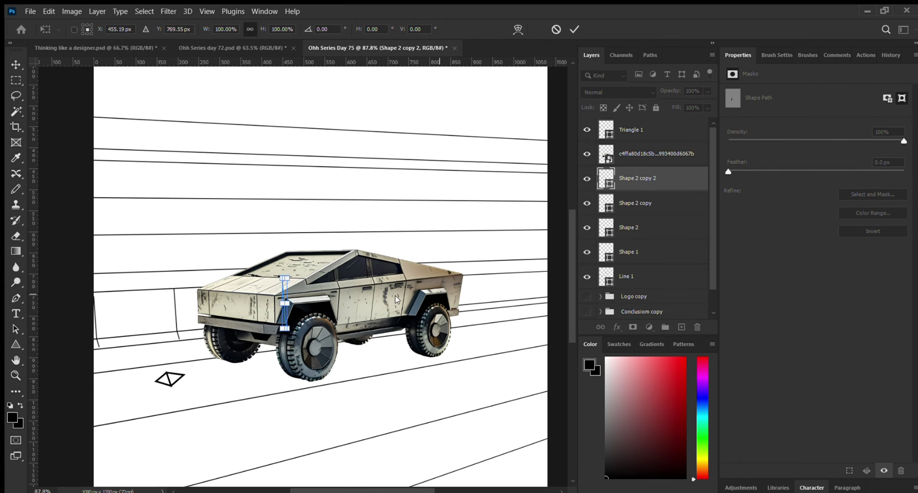
drag(281, 284, 501, 275)
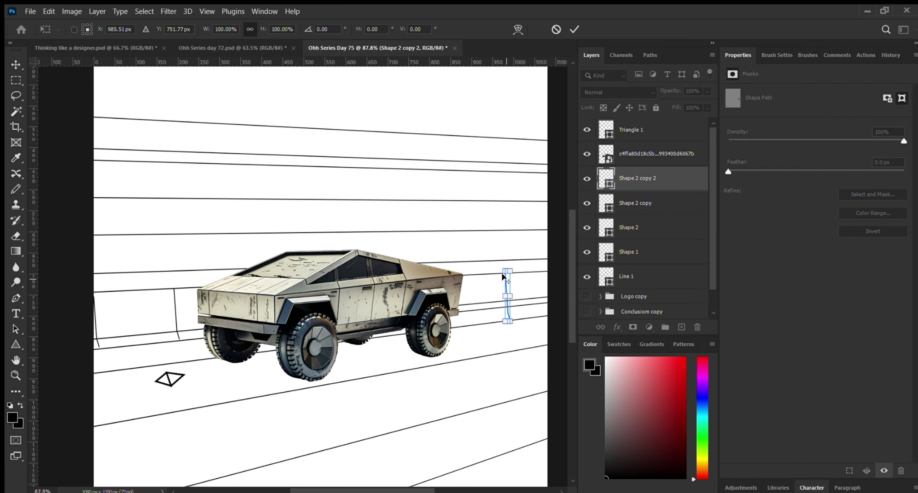
Step: Scale the bent line behind the truck proportionally to about 73% so its foot meets the lower wall line
scroll(501, 274, up, 5)
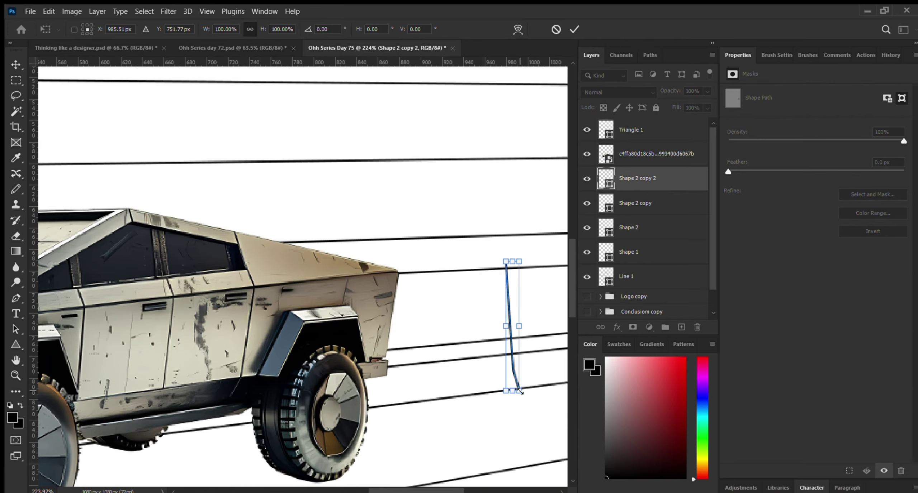
drag(518, 390, 519, 356)
scroll(437, 289, down, 3)
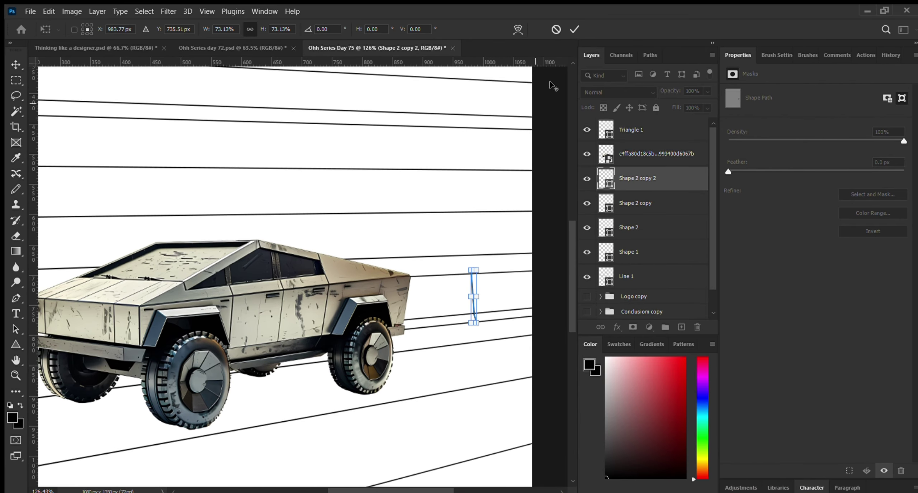
key(Return)
Step: Duplicate the scaled bent line behind the truck twice in place and clear the selection
scroll(549, 279, up, 3)
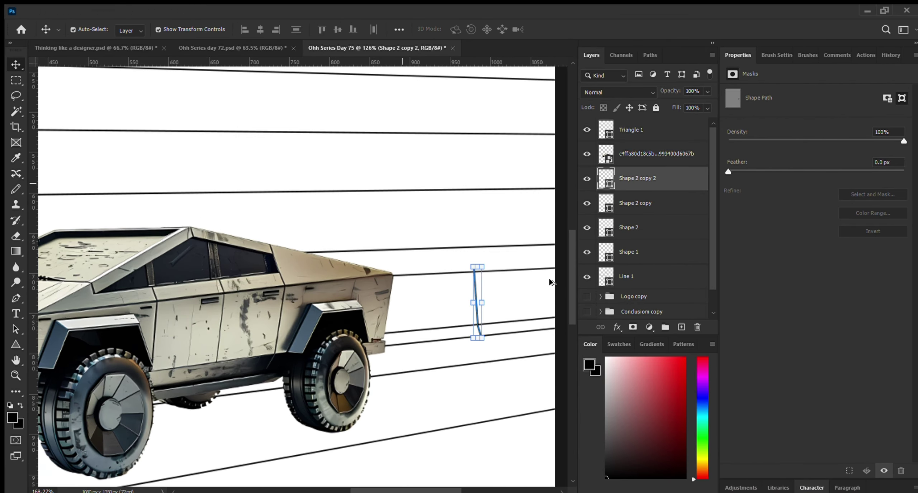
drag(372, 492, 405, 489)
key(ctrl+j)
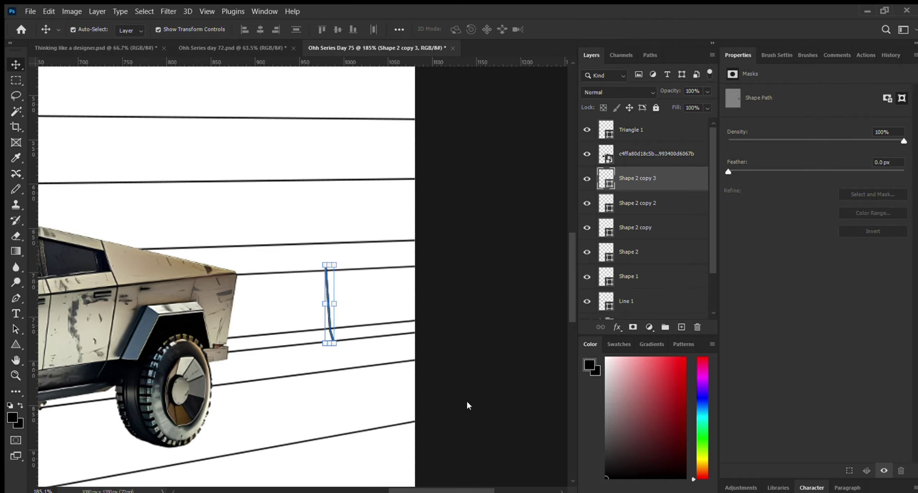
key(ctrl+j)
key(t)
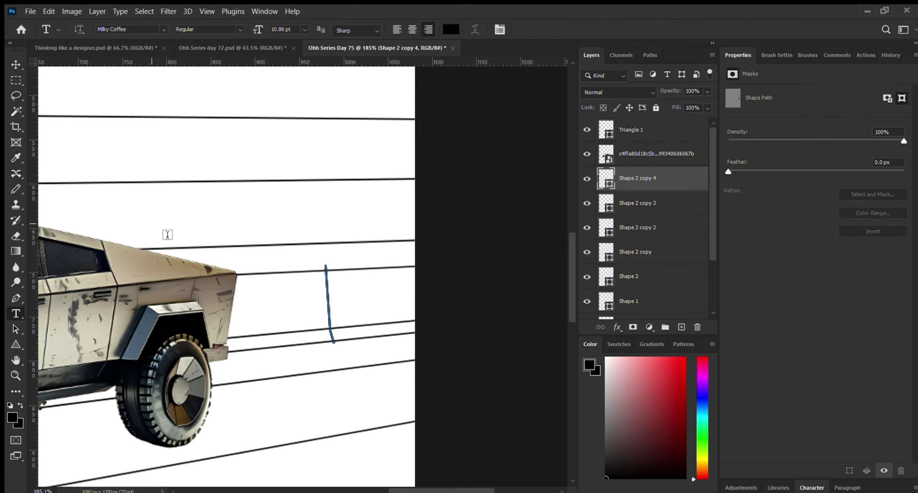
key(v)
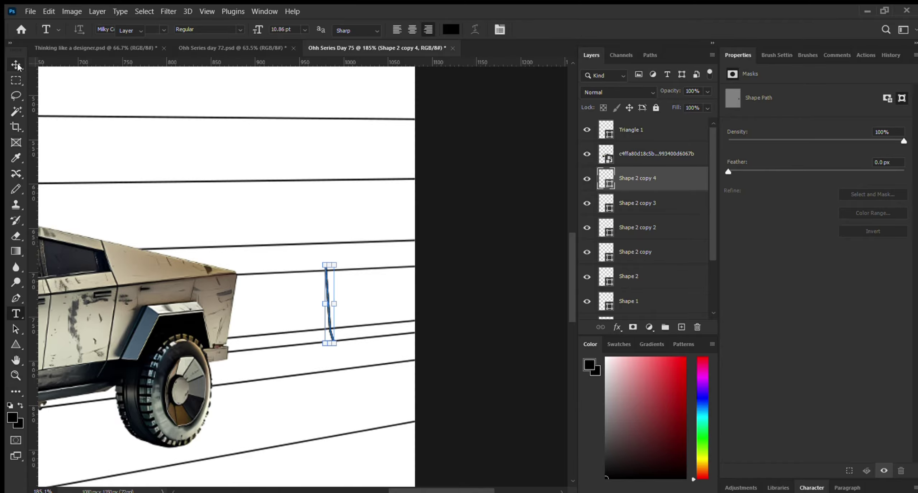
mouse_move(328, 287)
mouse_down()
mouse_move(389, 288)
mouse_move(328, 292)
mouse_up()
click(327, 289)
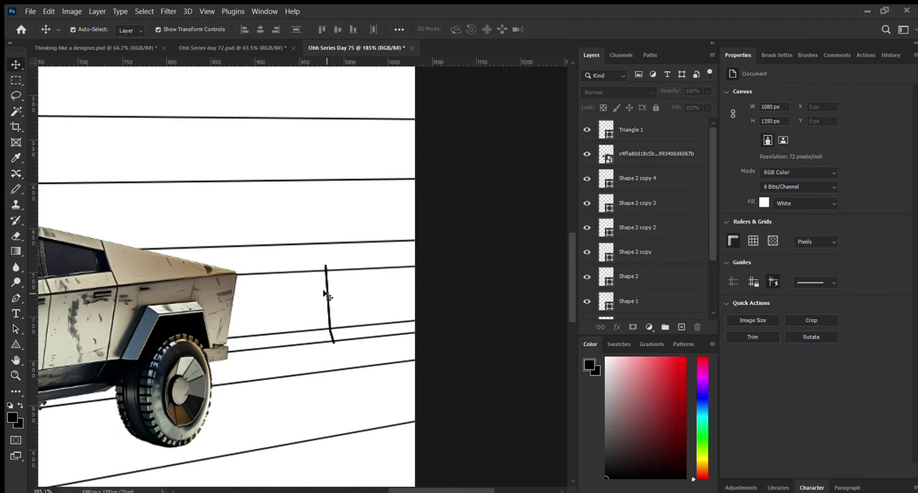
Step: Move the topmost bent line copy near the poster's right edge, at about X 1067 px, and scale it to about 88%
click(646, 178)
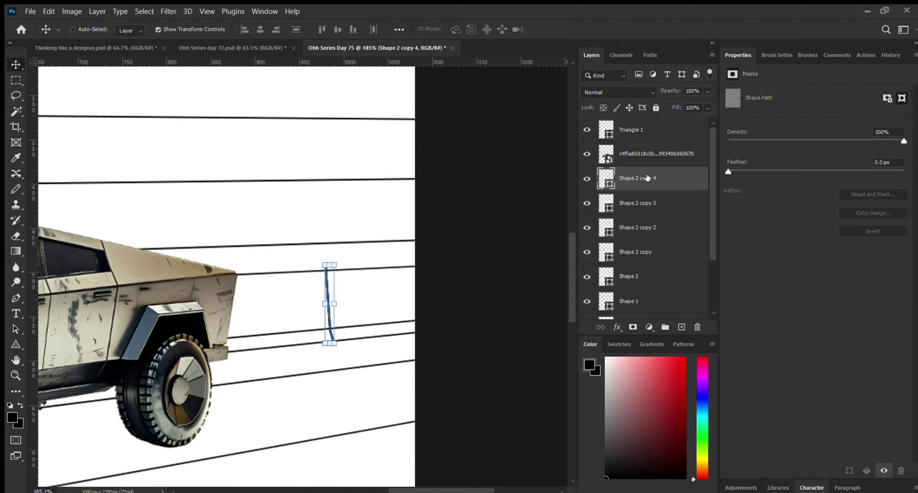
key(ctrl+t)
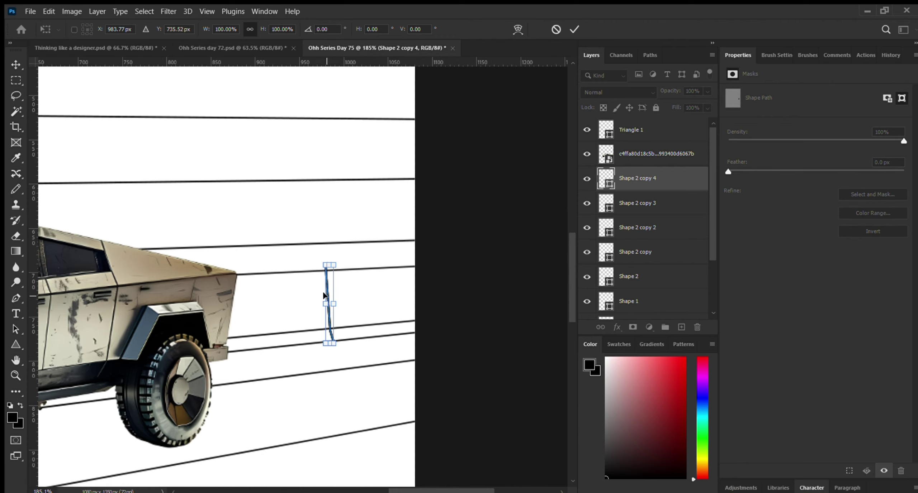
drag(323, 296, 397, 295)
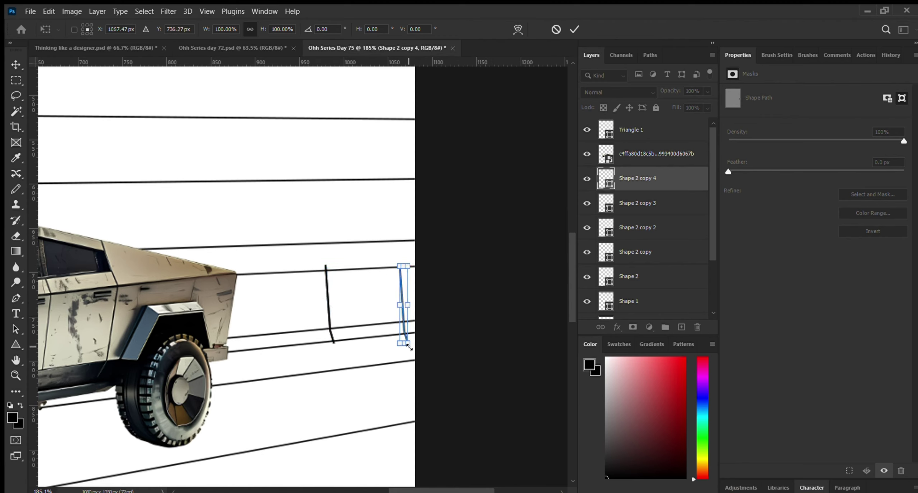
drag(409, 346, 407, 335)
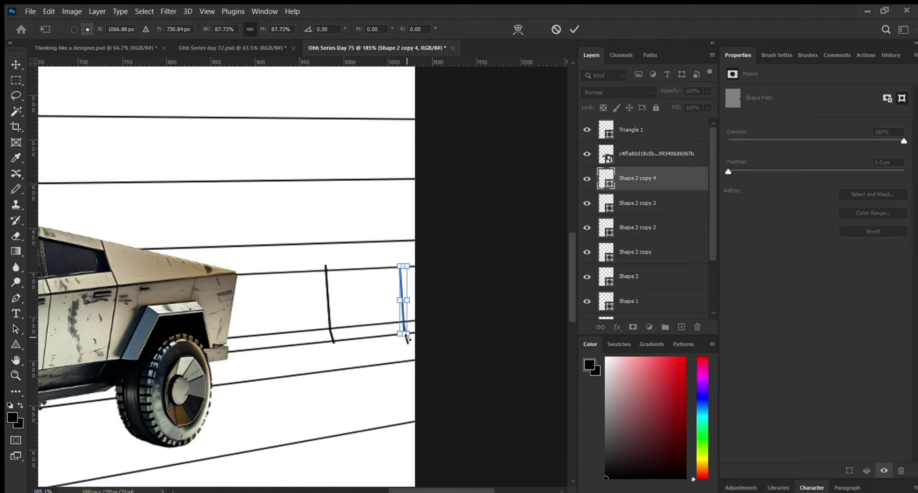
click(475, 144)
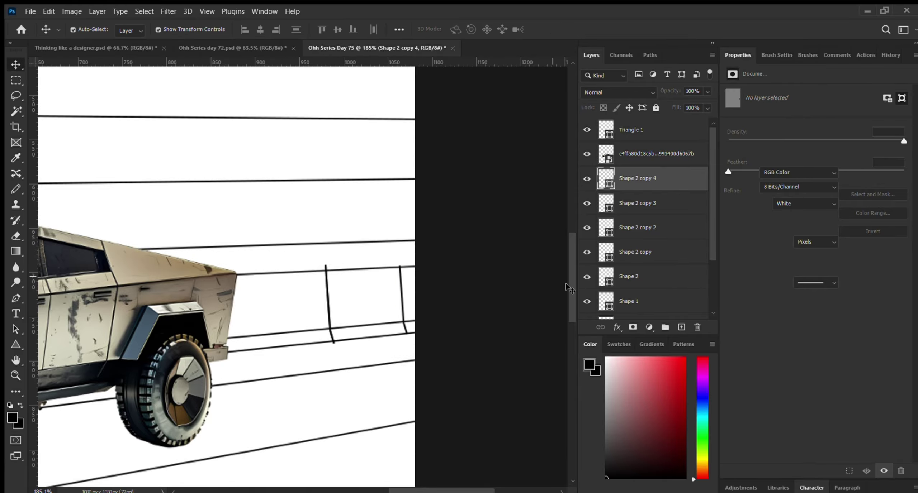
click(475, 144)
Step: Move the second stacked bent line copy against the truck's rear, at about X 875 px, Y 749 px
click(655, 205)
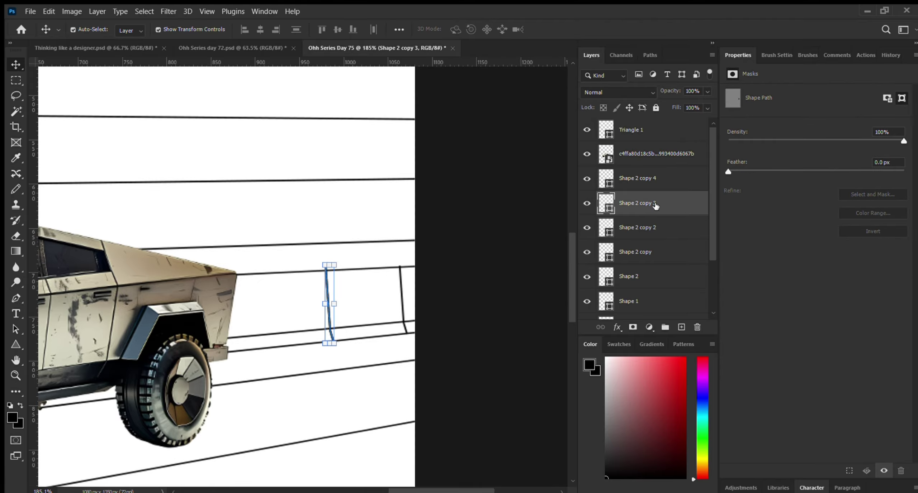
key(ctrl+t)
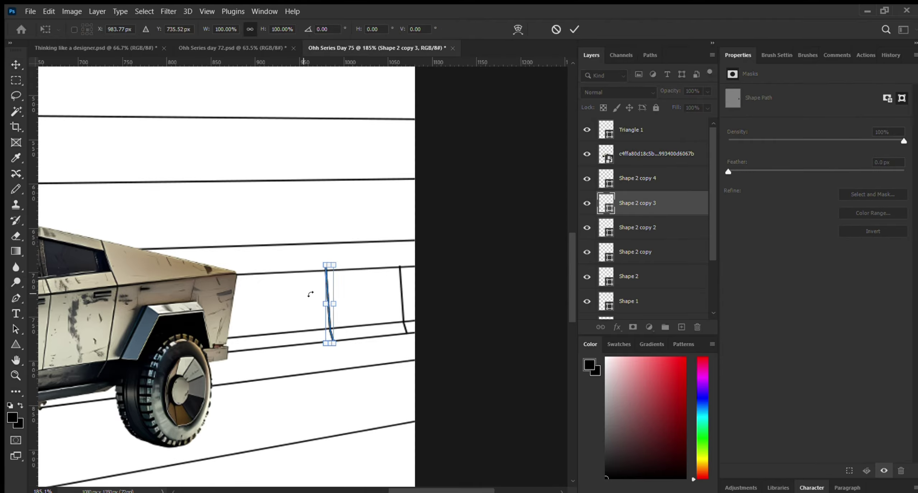
drag(322, 294, 226, 307)
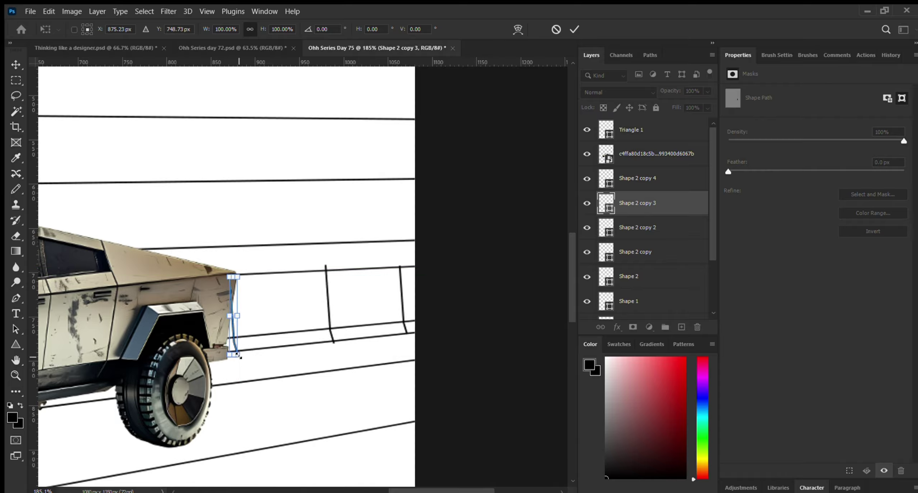
click(573, 28)
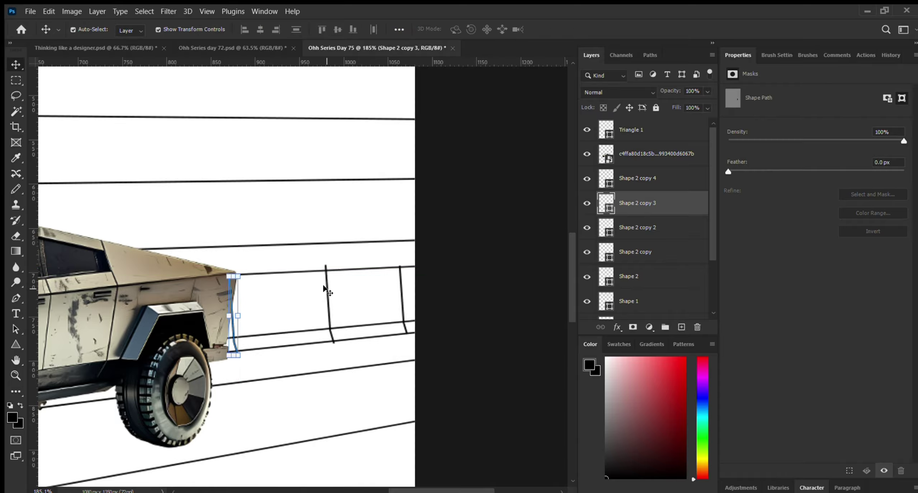
Step: Scale the middle bent line behind the truck to about 94% so its upper end meets the wall line, and clear the selection
click(327, 292)
key(ctrl+t)
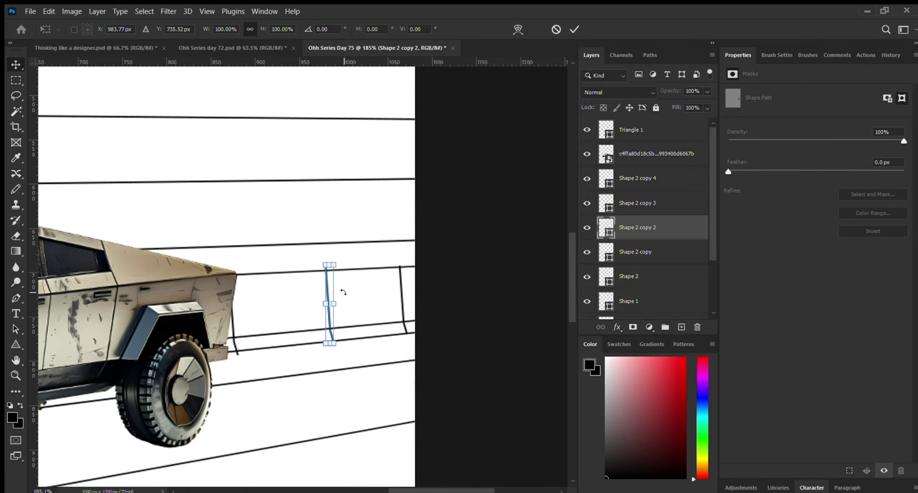
scroll(327, 274, up, 2)
scroll(325, 268, up, 3)
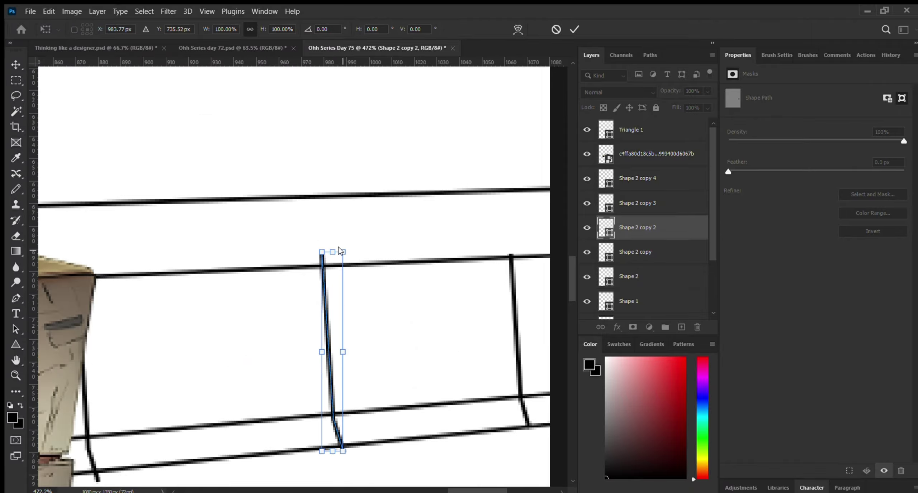
drag(341, 251, 338, 262)
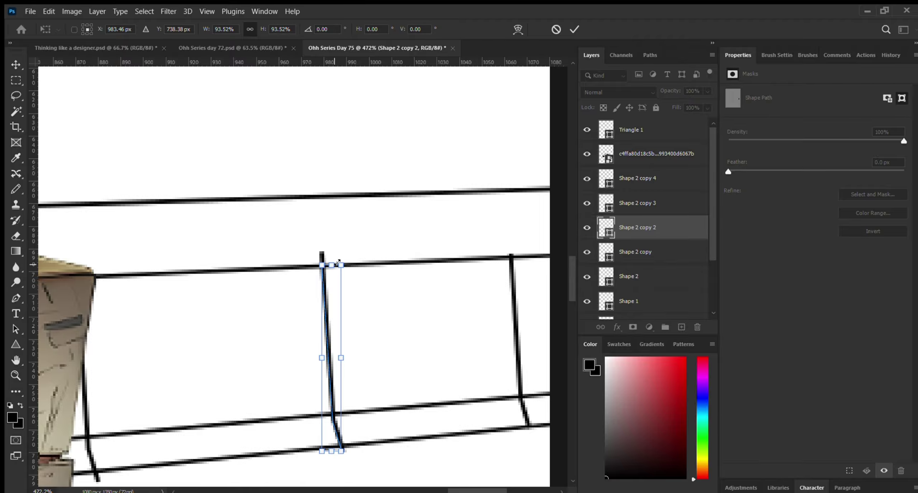
click(574, 29)
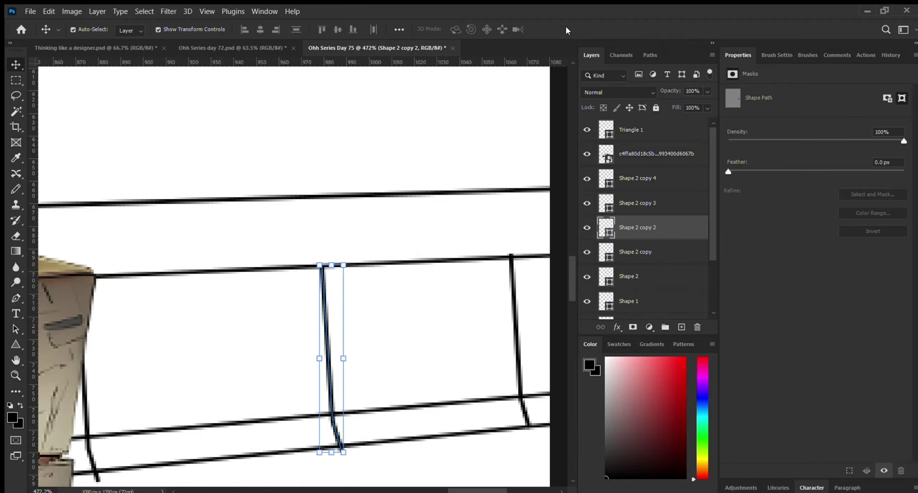
key(ctrl+0)
click(519, 228)
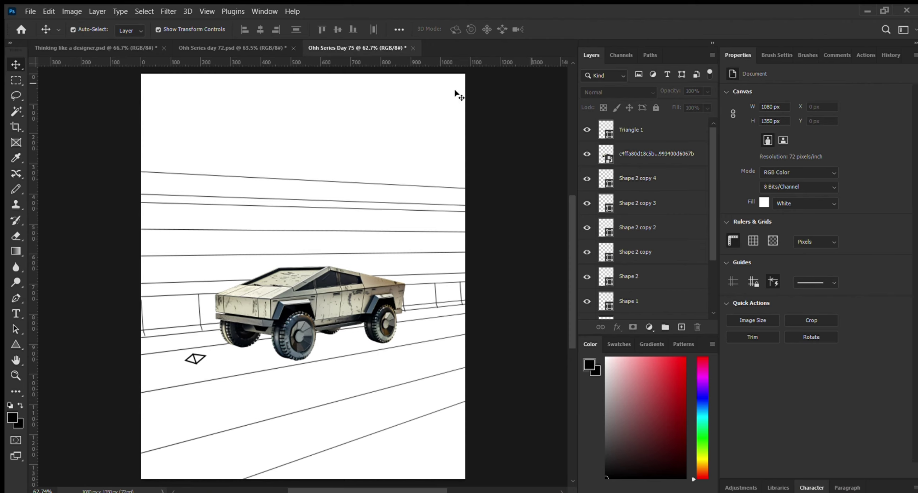
Step: Duplicate the truck's smart object layer and hide the original beneath the copy
click(270, 279)
scroll(269, 275, left, 3)
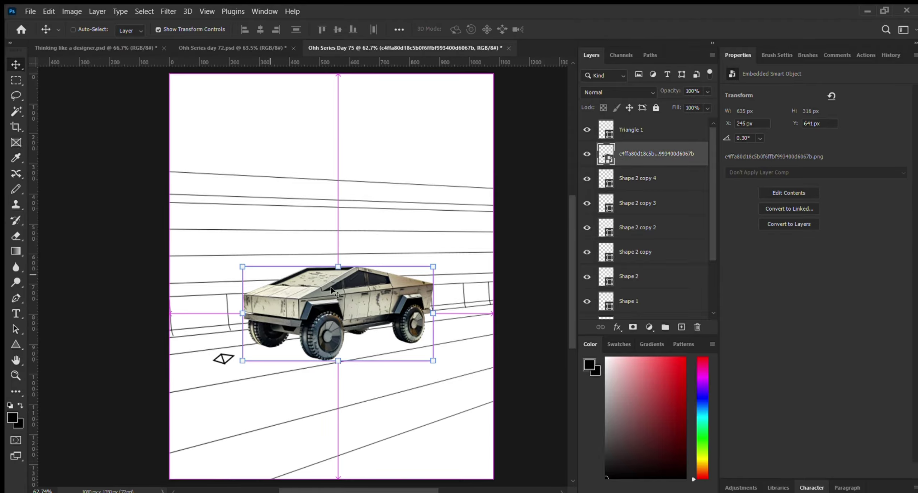
scroll(384, 281, up, 2)
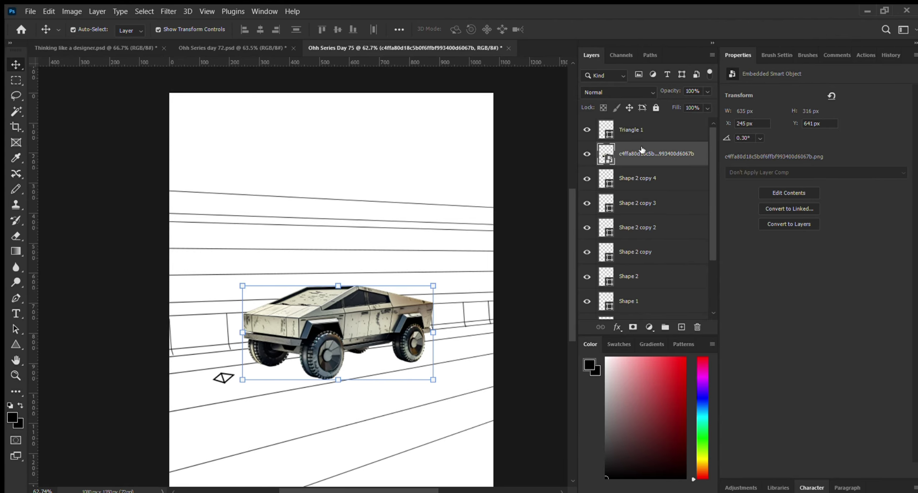
key(ctrl+j)
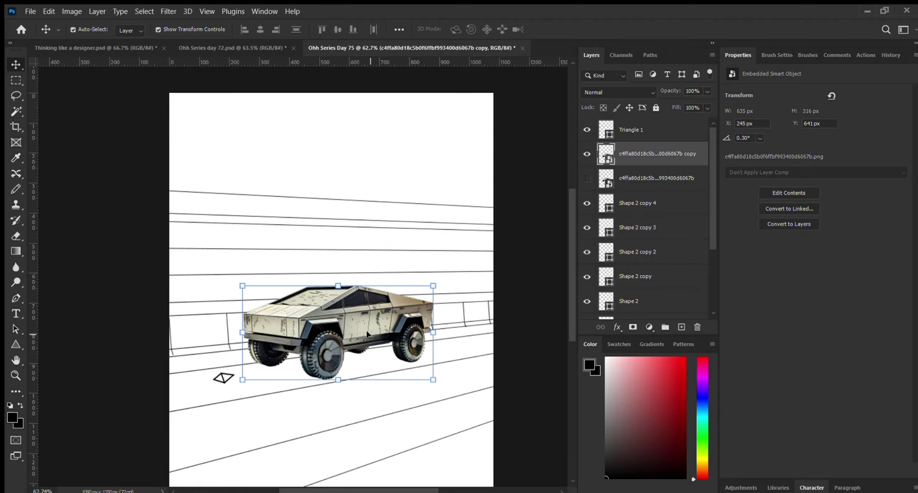
Step: Distort the truck copy by skewing its right side downward to about 5° so it follows the perspective lines, and clear the selection
key(ctrl+t)
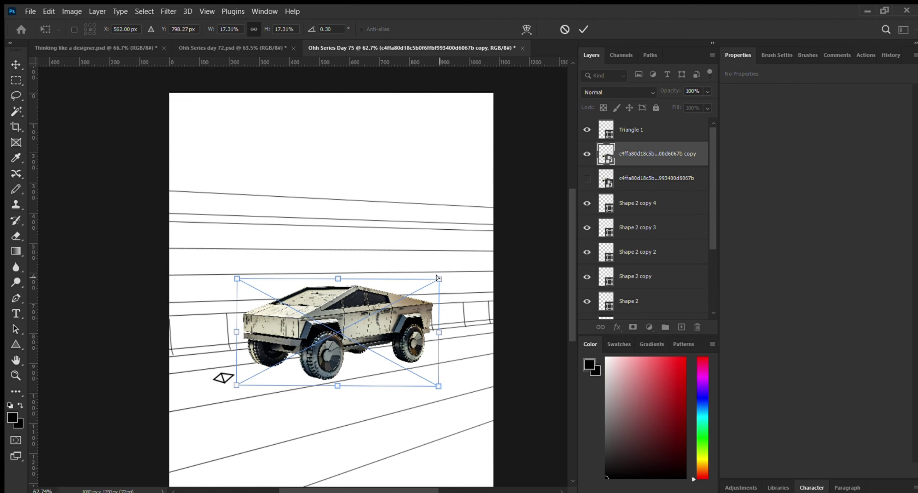
drag(437, 283, 442, 288)
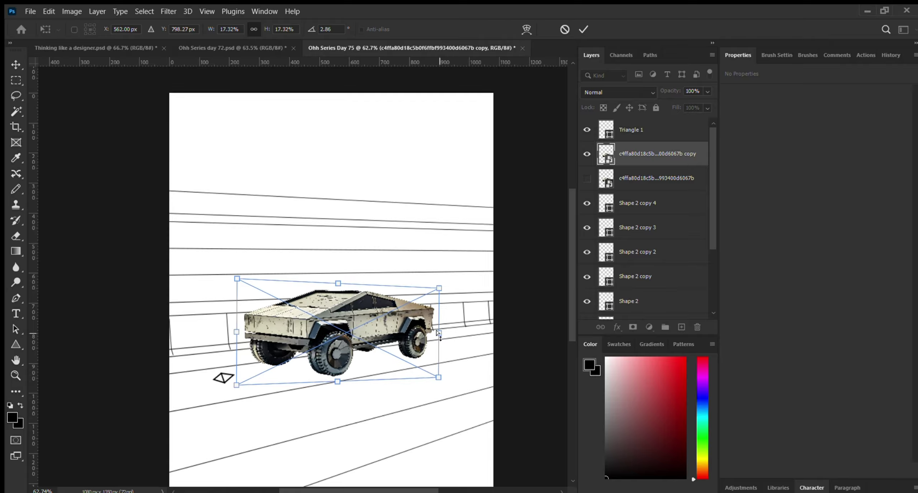
drag(439, 333, 438, 340)
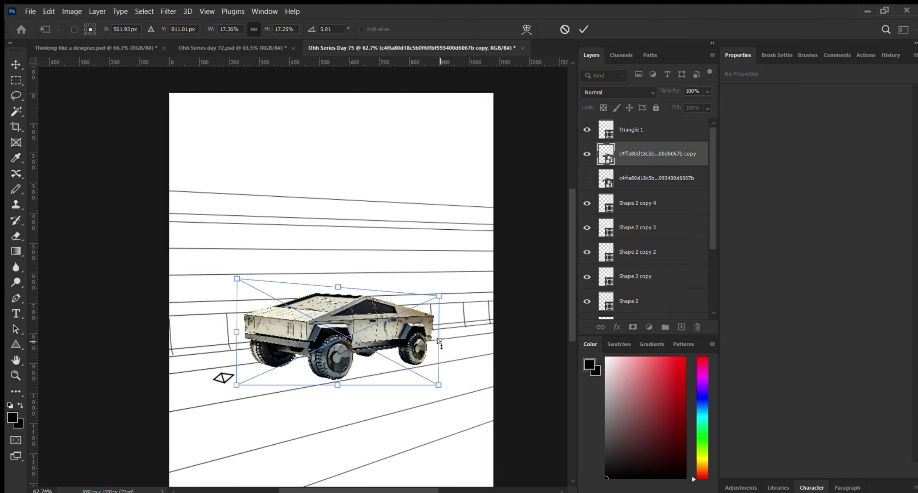
click(583, 30)
click(513, 198)
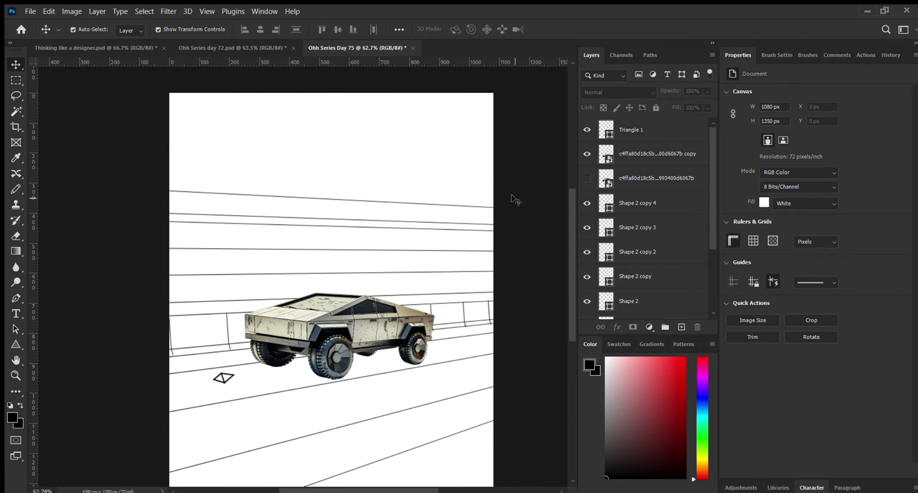
scroll(513, 198, up, 1)
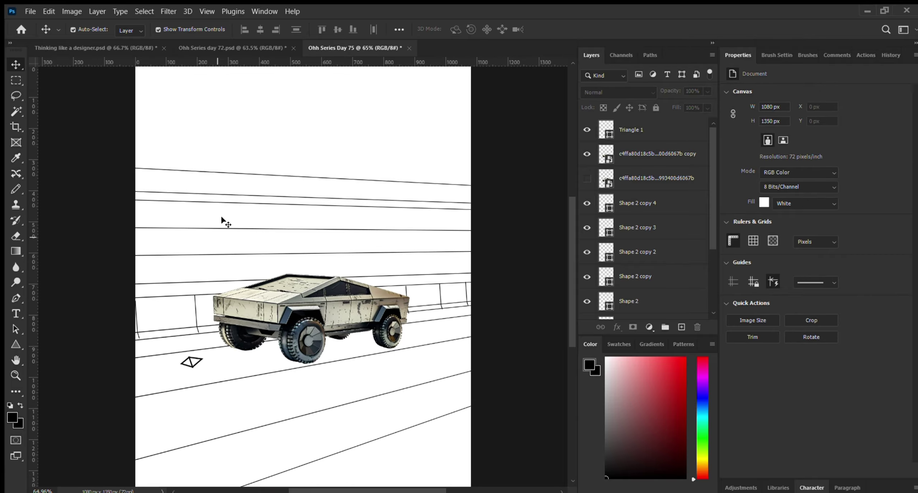
scroll(266, 215, down, 1)
scroll(226, 188, up, 2)
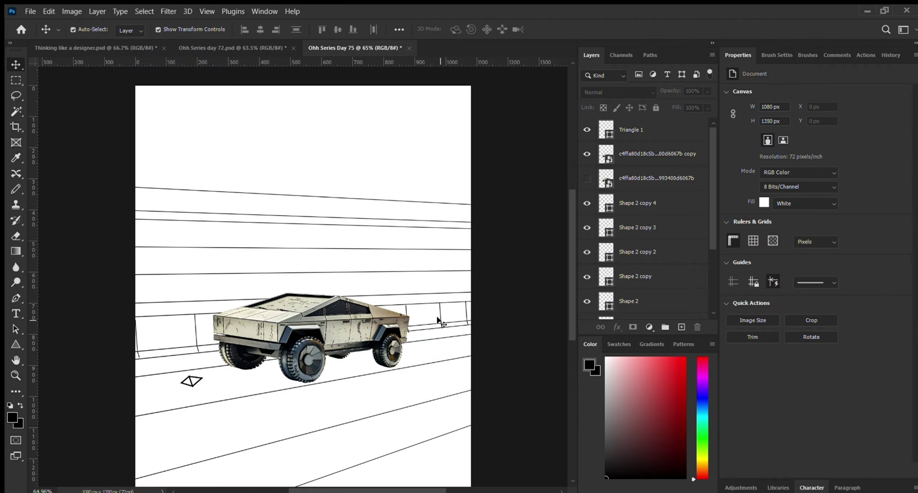
Step: Group the five bent wall line layers, from Shape 2 through Shape 2 copy 4
click(438, 319)
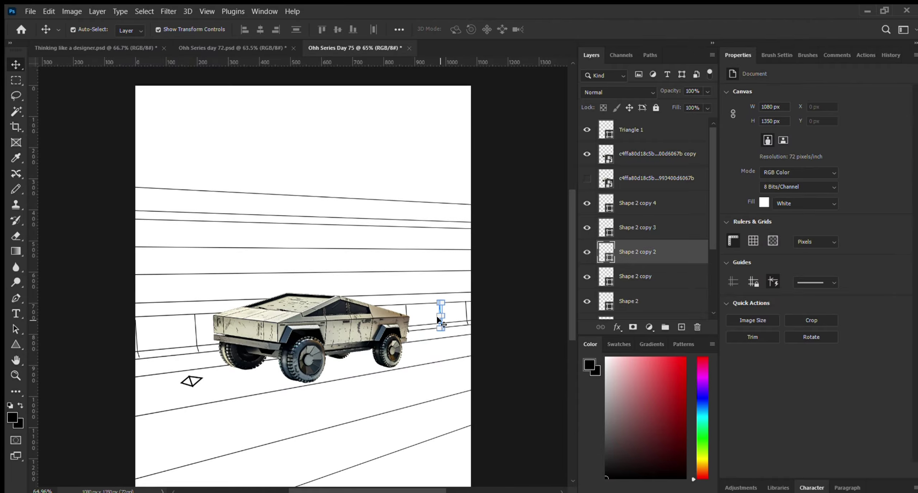
click(663, 280)
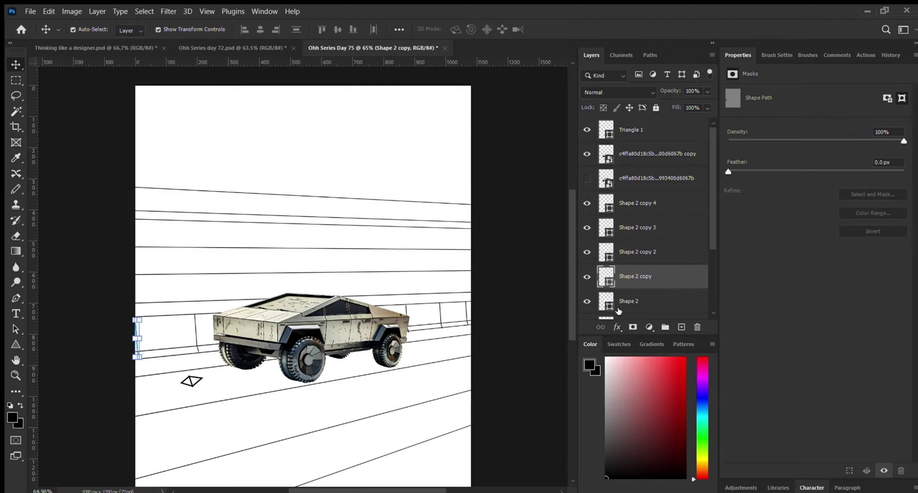
click(629, 304)
click(587, 301)
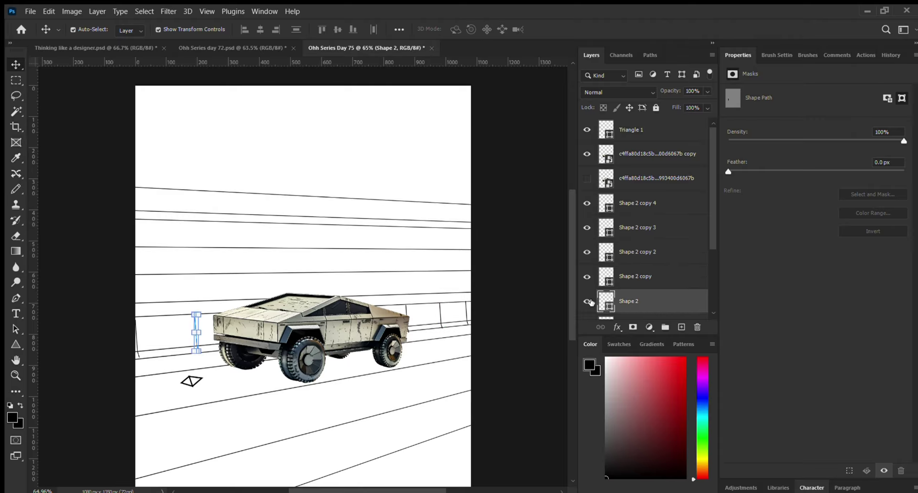
scroll(634, 291, down, 3)
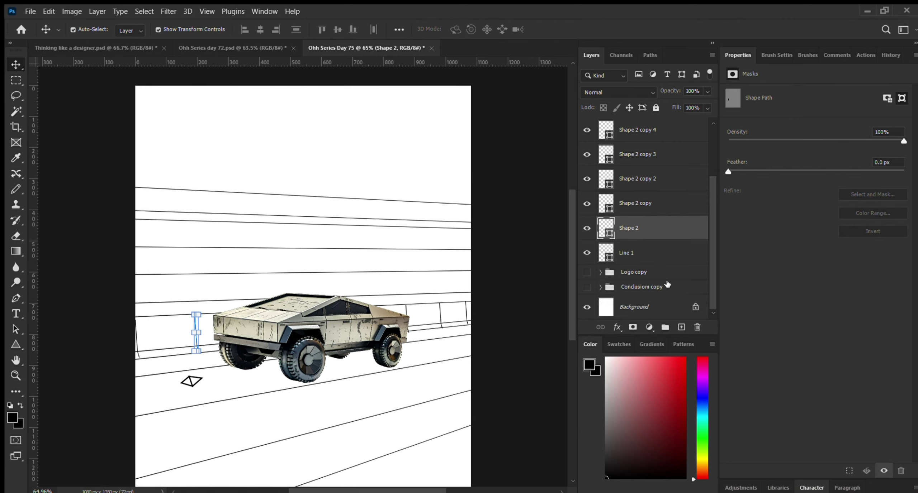
scroll(646, 232, up, 3)
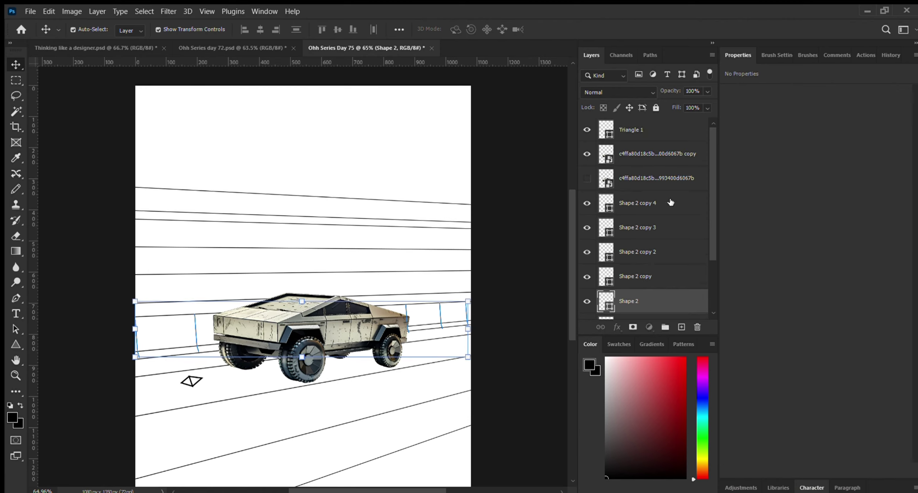
shift+click(673, 201)
key(ctrl+g)
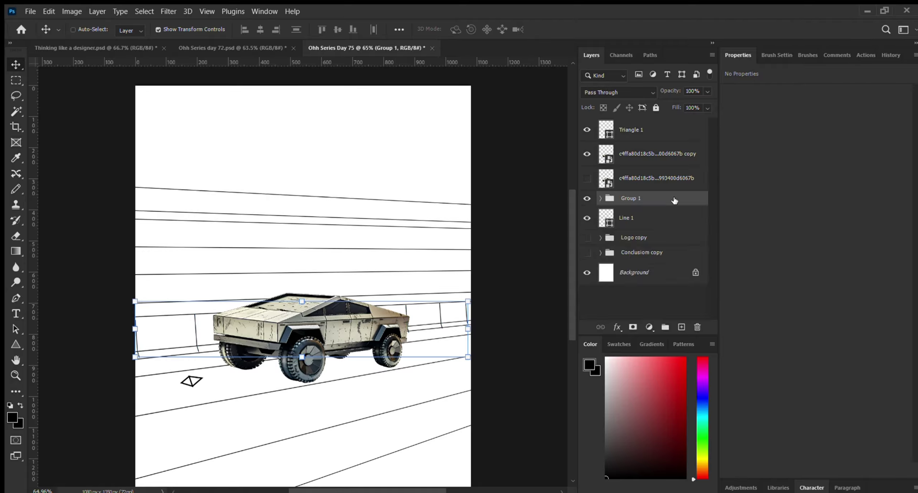
Step: Duplicate the bent line group and place the copy over the upper wall lines at about X 548 px, Y 400 px, rotated about 4.4°
key(ctrl+j)
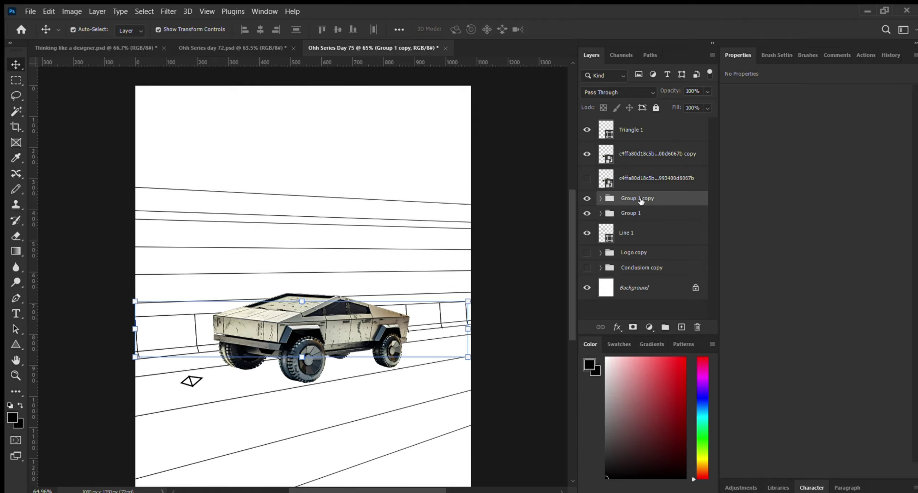
key(ctrl+t)
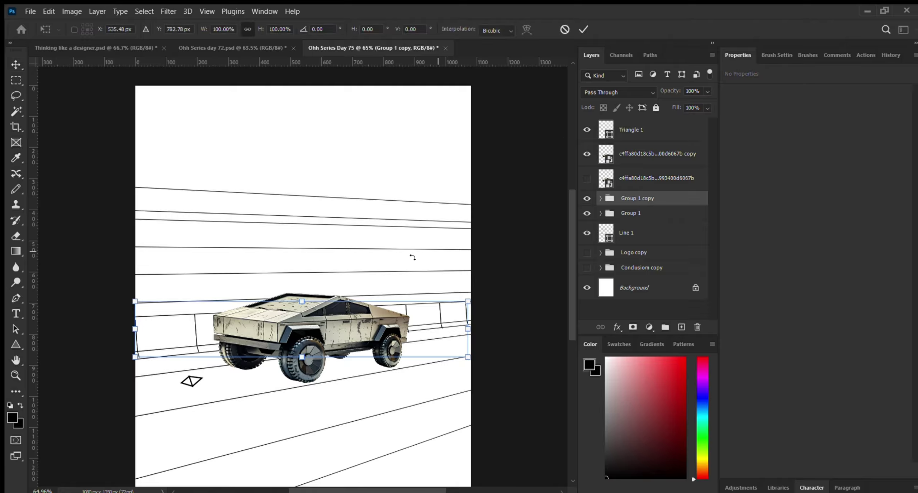
drag(401, 305, 400, 175)
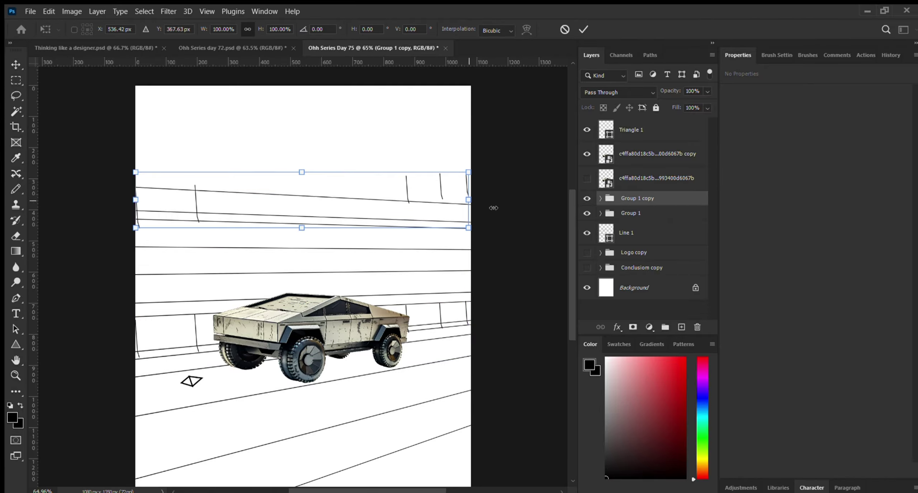
mouse_move(483, 233)
mouse_down()
mouse_move(475, 276)
mouse_move(483, 251)
mouse_up()
mouse_move(407, 206)
mouse_down()
mouse_move(407, 222)
mouse_move(406, 214)
mouse_up()
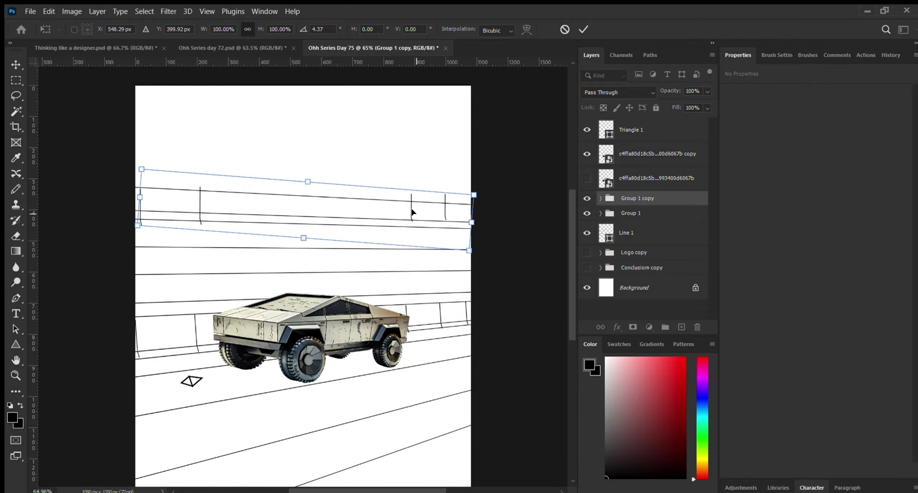
Step: Distort the duplicated group's four corners so its bent lines fit between the upper wall lines and the first one meets the poster's left edge
scroll(416, 207, left, 4)
scroll(511, 201, up, 3)
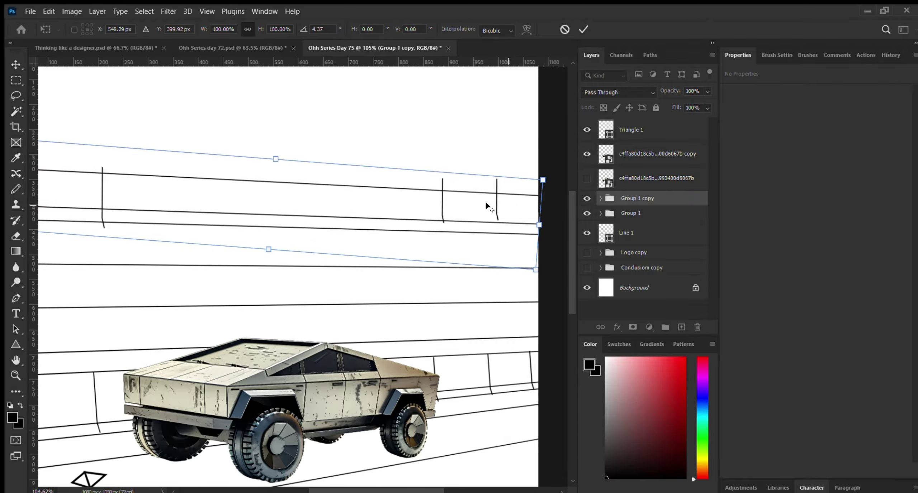
scroll(514, 165, right, 4)
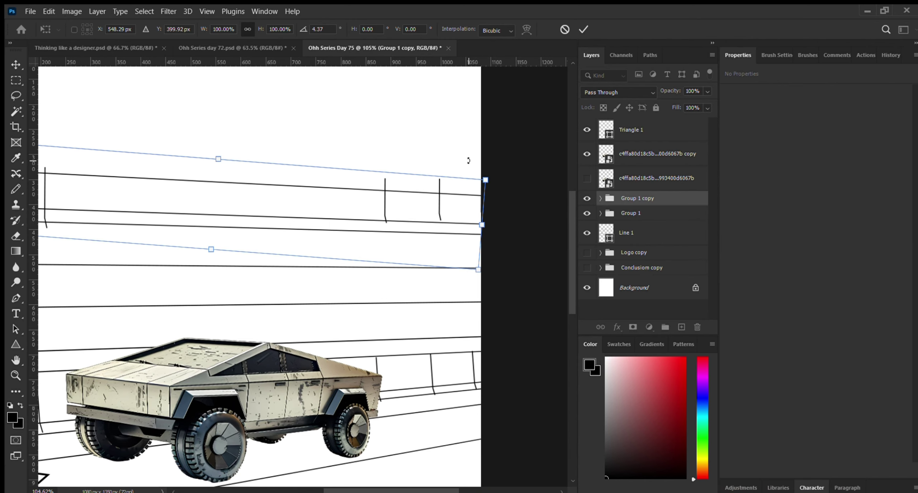
scroll(522, 167, down, 3)
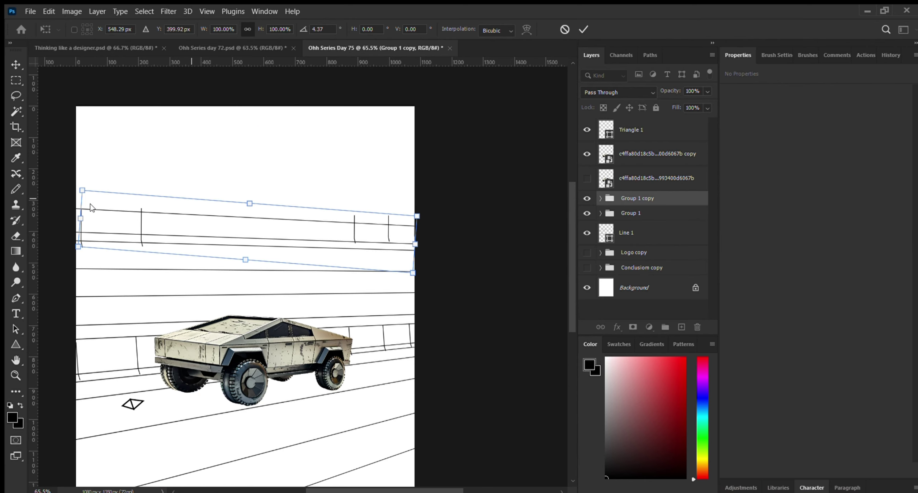
scroll(79, 206, up, 1)
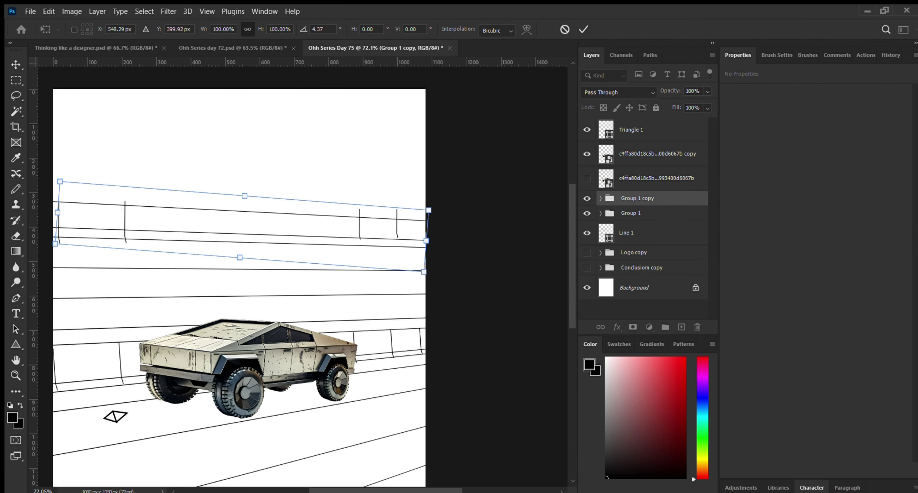
scroll(360, 491, left, 2)
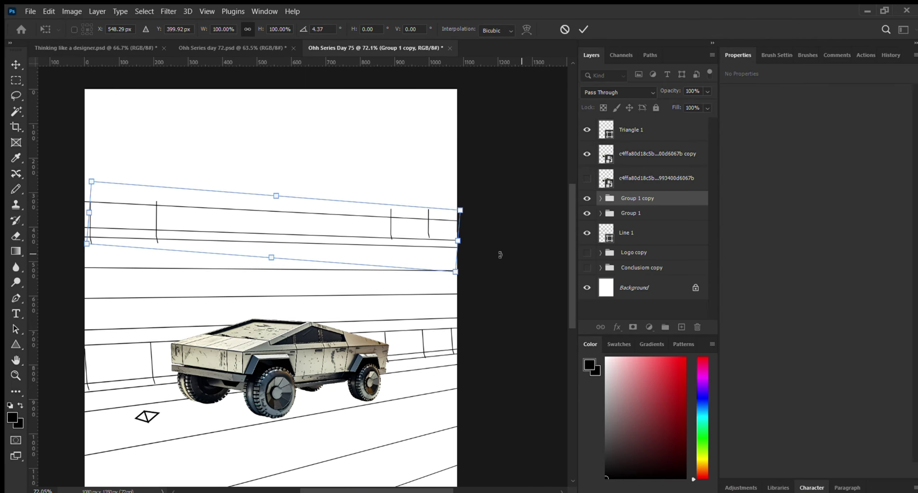
drag(460, 211, 459, 229)
mouse_move(456, 272)
mouse_down()
mouse_move(434, 287)
mouse_move(457, 283)
mouse_up()
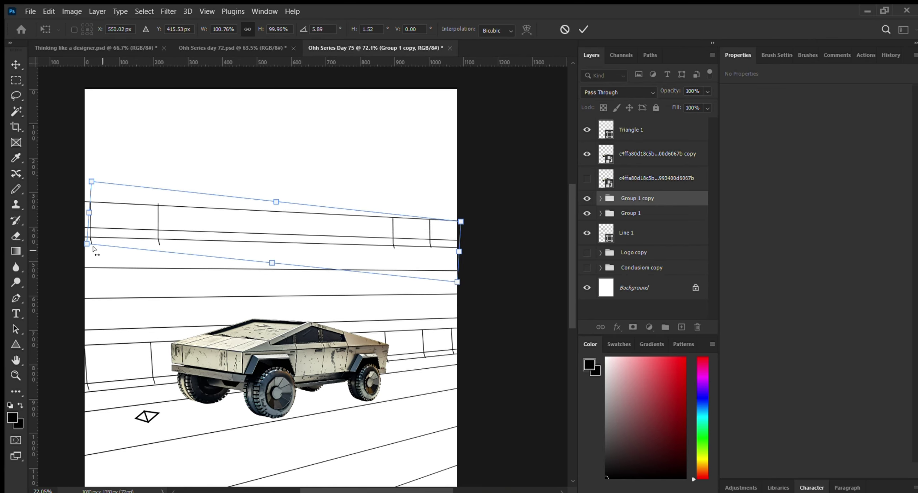
drag(88, 245, 79, 237)
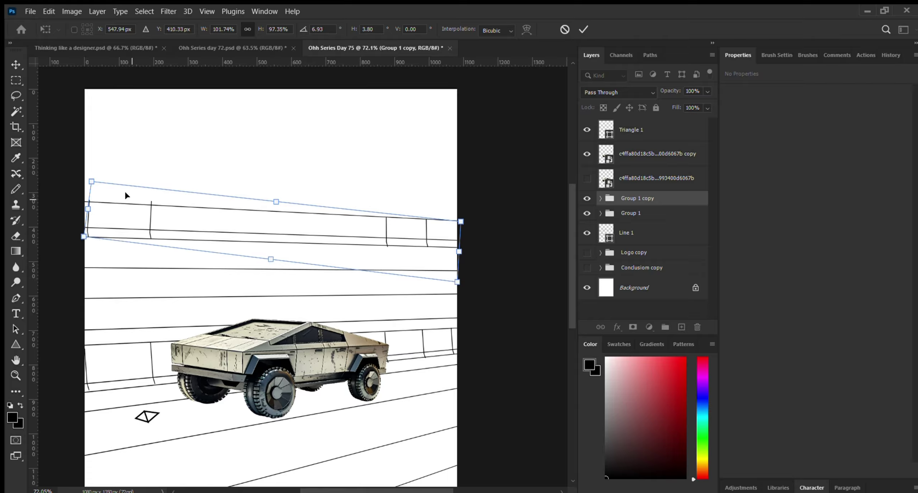
drag(87, 181, 80, 186)
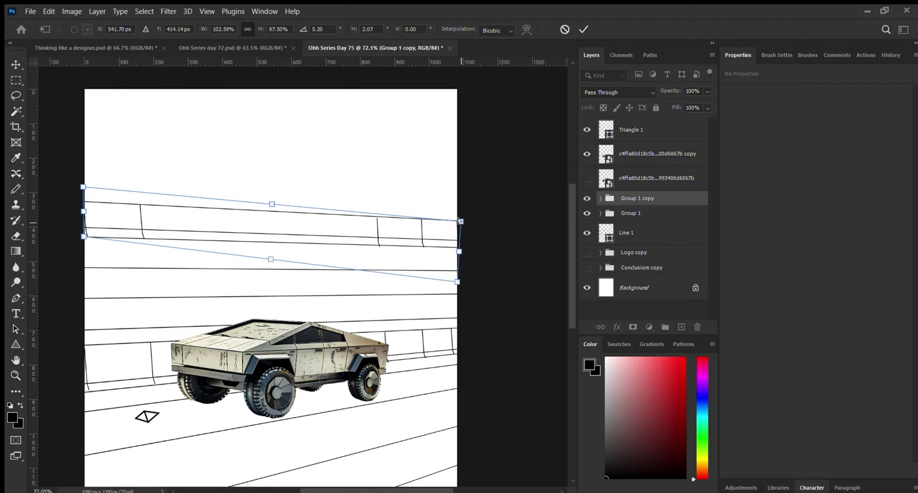
mouse_move(460, 221)
mouse_down()
mouse_move(478, 214)
mouse_move(464, 221)
mouse_up()
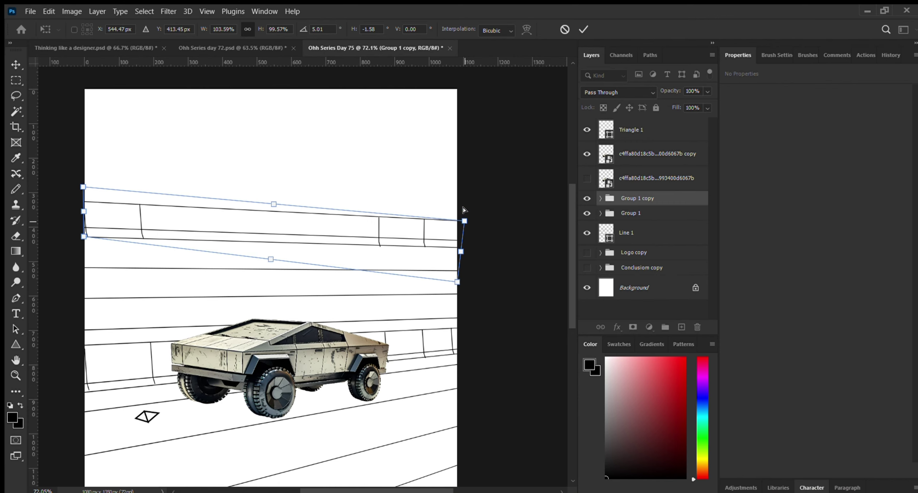
click(583, 29)
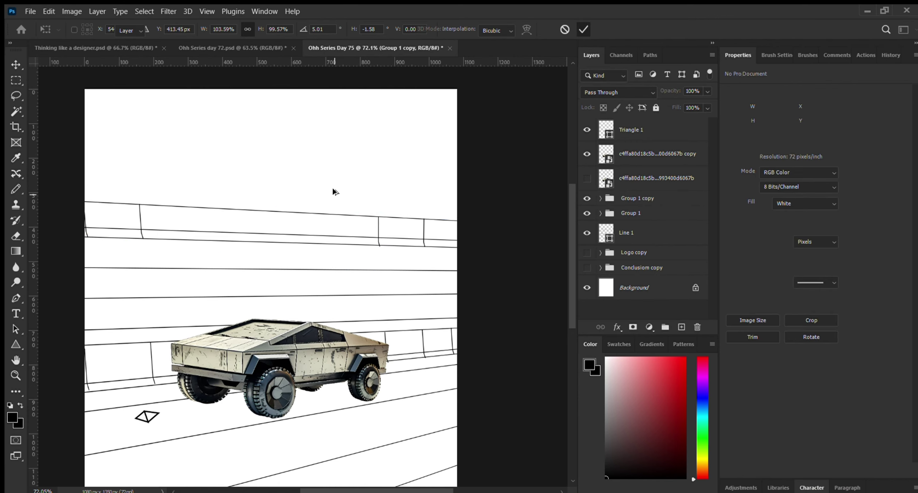
Step: Scale the upper Shape 2 copy 3 bent line to about 157% and move it to about X 844 px, Y 384 px, with its bend on the middle wall line
scroll(333, 189, up, 5)
click(412, 284)
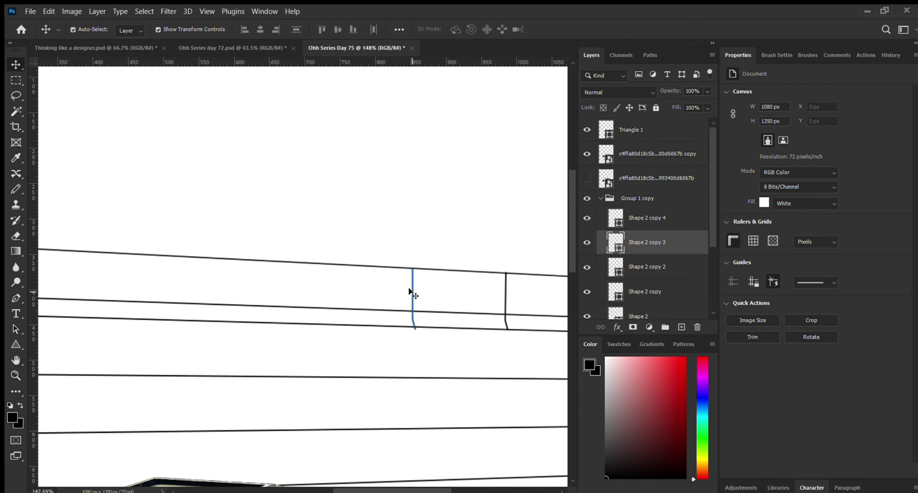
scroll(413, 296, up, 3)
scroll(415, 296, up, 2)
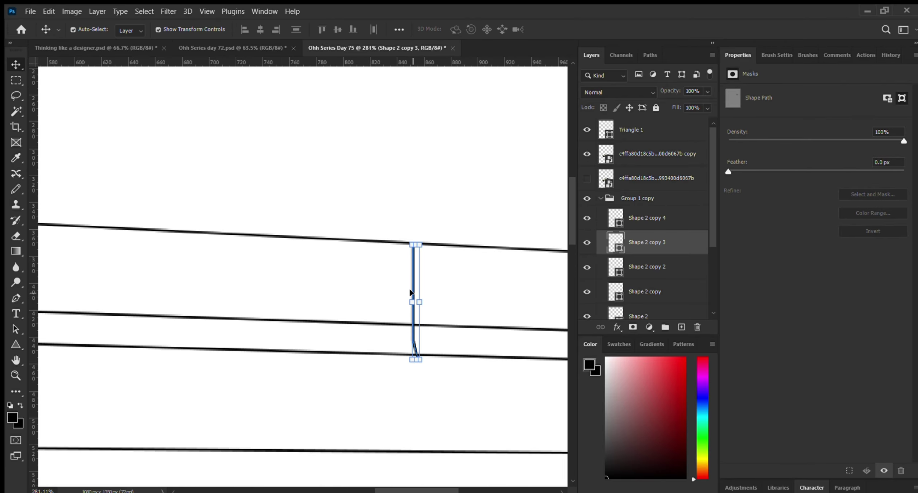
drag(412, 293, 403, 279)
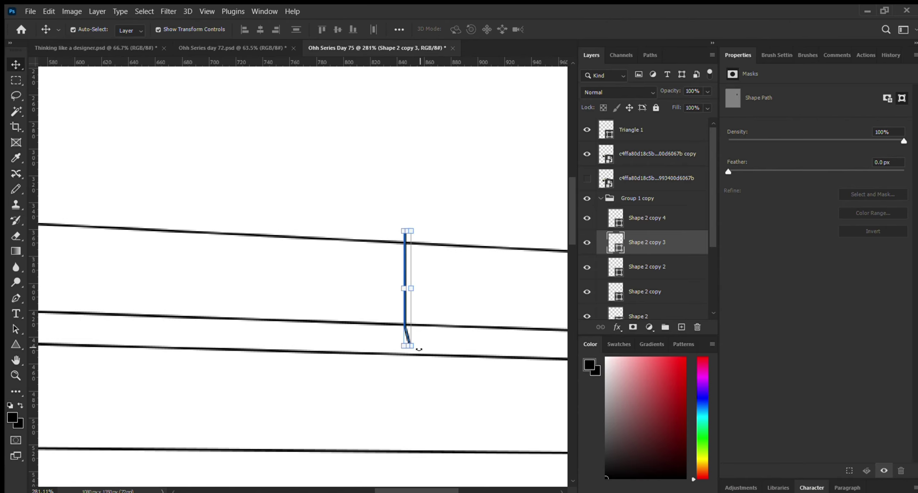
mouse_move(411, 346)
mouse_down()
mouse_move(429, 369)
mouse_move(402, 326)
mouse_move(411, 358)
mouse_up()
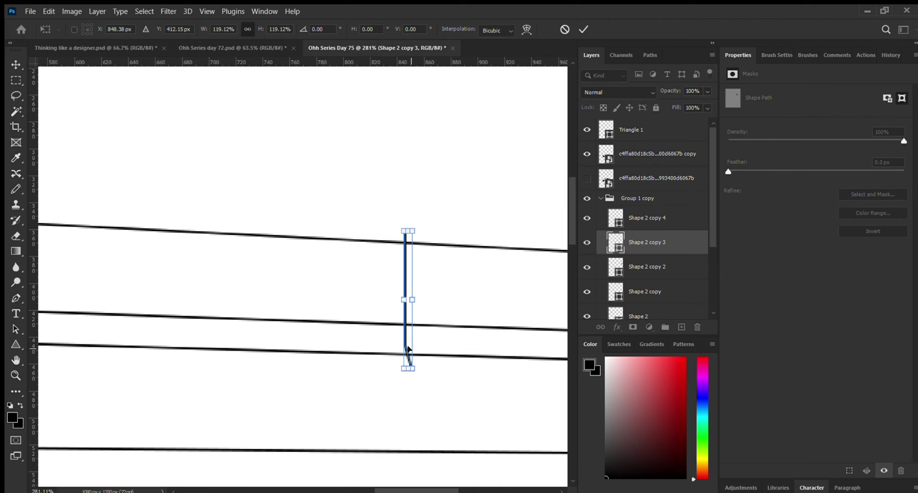
drag(402, 328, 396, 307)
drag(405, 352, 401, 331)
click(583, 29)
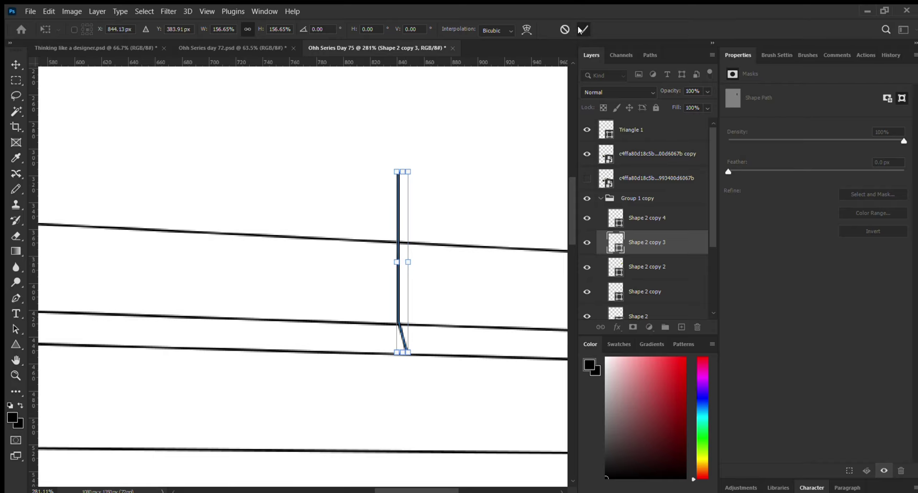
key(e)
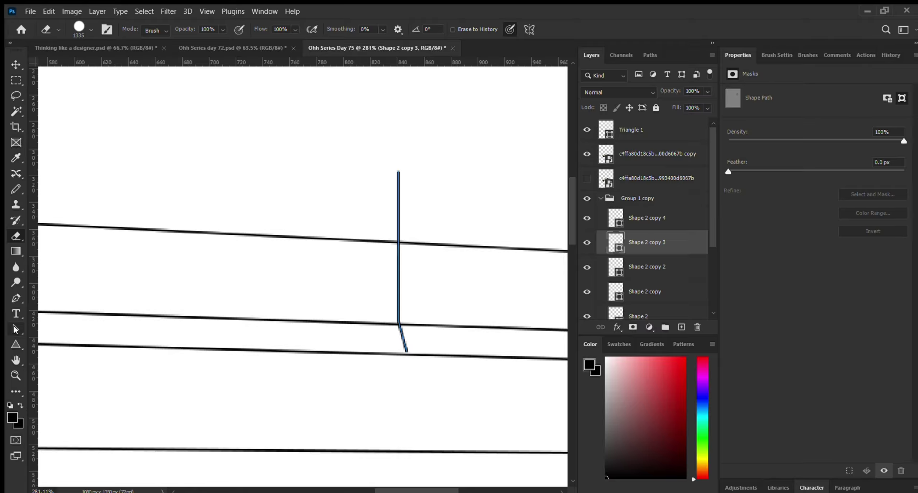
click(15, 298)
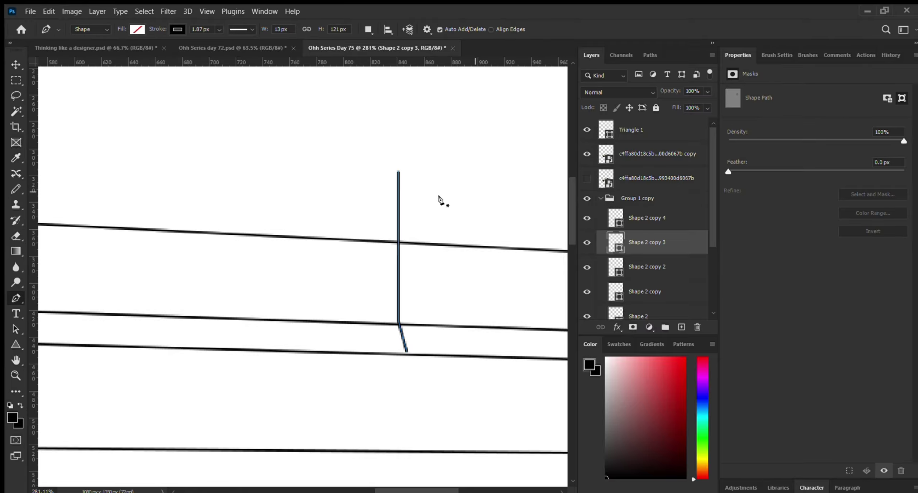
click(398, 235)
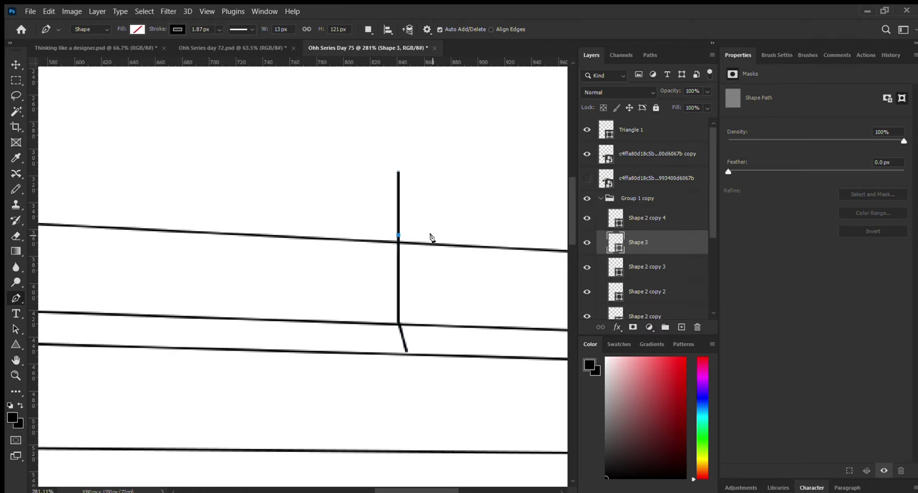
key(ctrl+z)
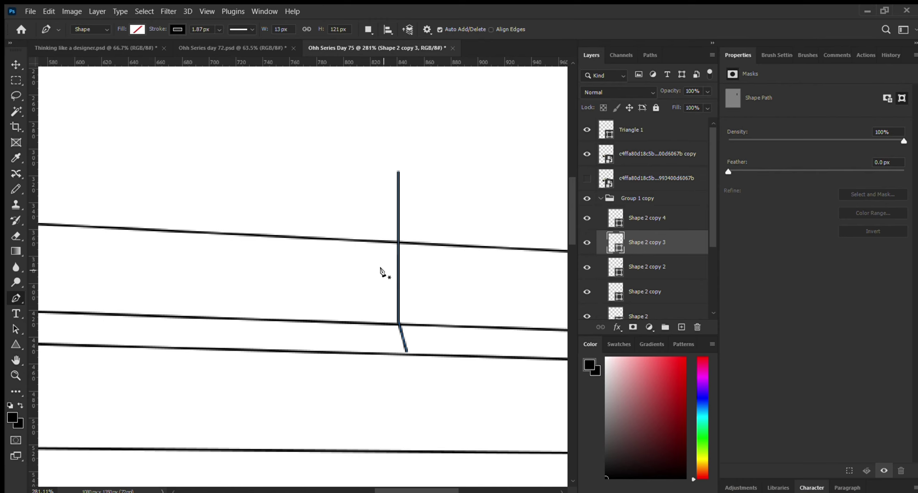
Step: Move the enlarged bent line's path straight down until its upper end sits just below the top wall line
key(v)
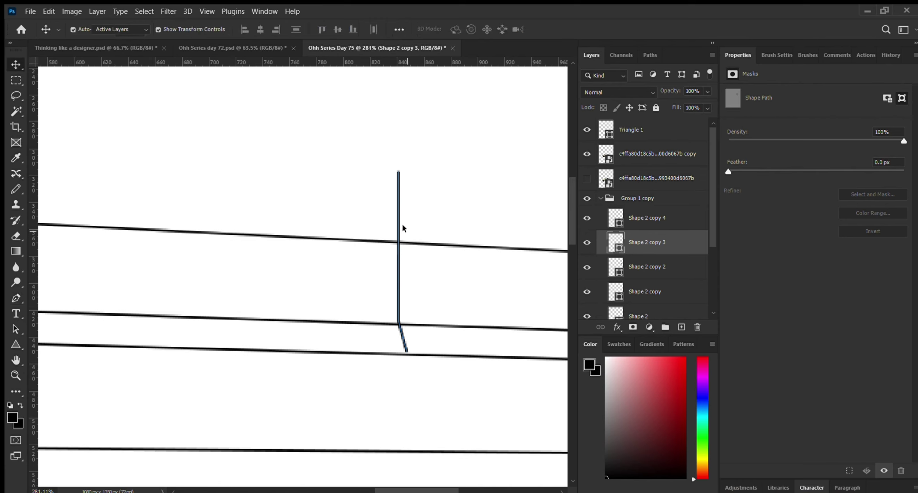
key(a)
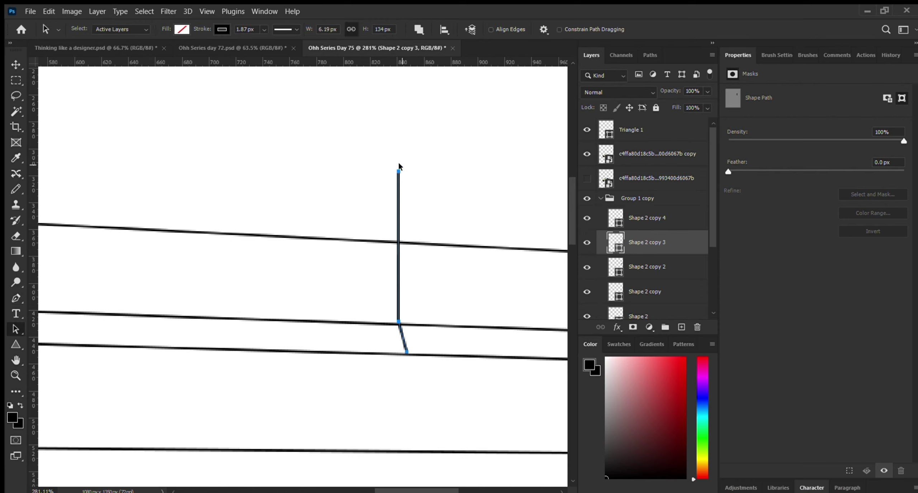
drag(393, 167, 399, 229)
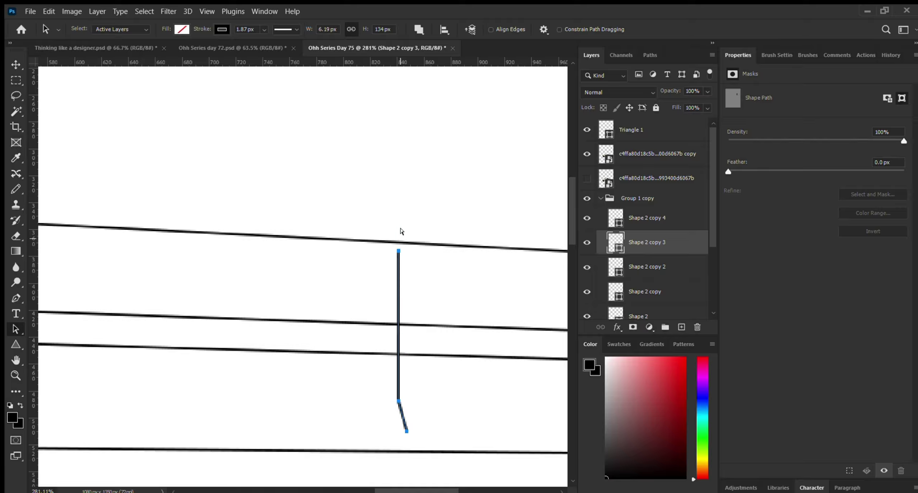
Step: Try to reshape the Shape 2 copy 3 post by moving its upper anchor down to the barrier's upper line
key(ctrl+z)
drag(410, 152, 396, 231)
key(ctrl+z)
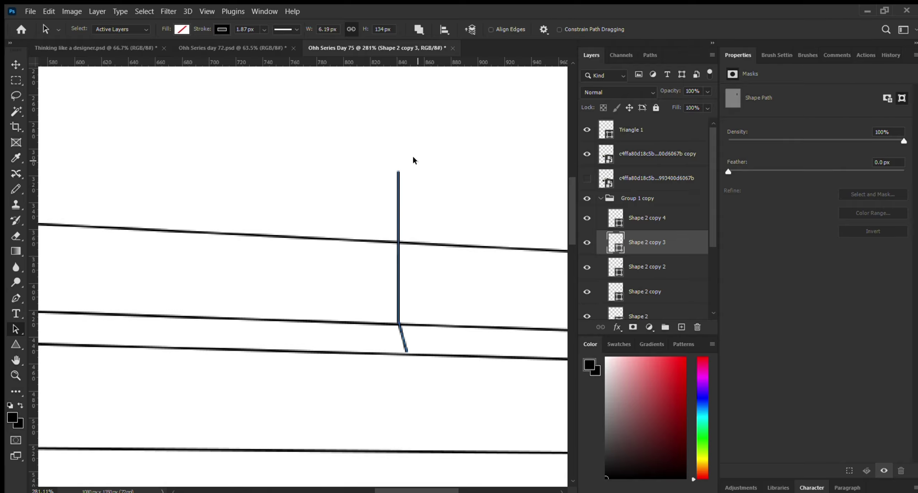
drag(413, 157, 409, 203)
key(ctrl+z)
drag(434, 157, 318, 150)
click(398, 171)
click(401, 189)
click(396, 171)
drag(394, 169, 421, 207)
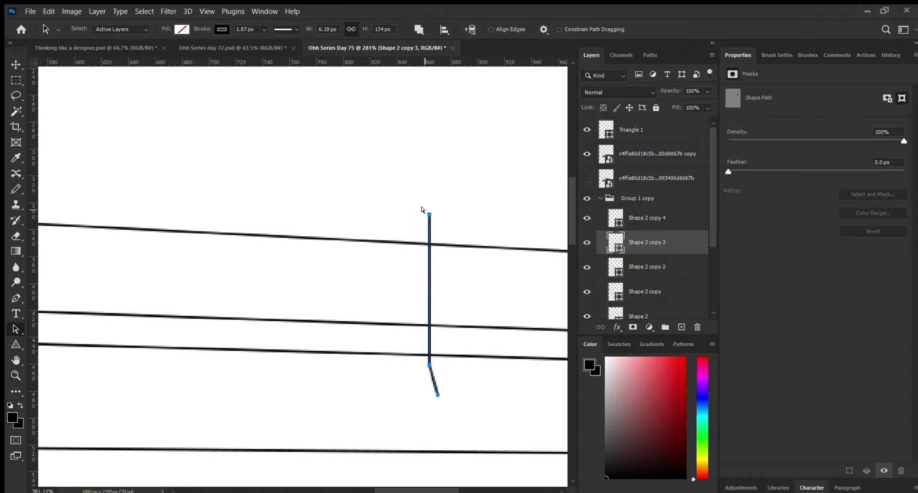
key(ctrl+z)
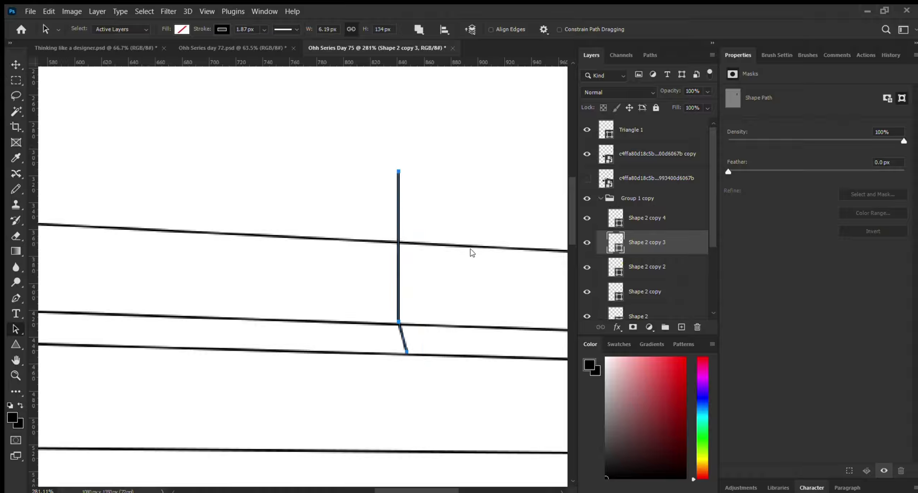
Step: Try to scale the Shape 2 copy 3 post down so its upper end meets the barrier's upper line
key(ctrl+t)
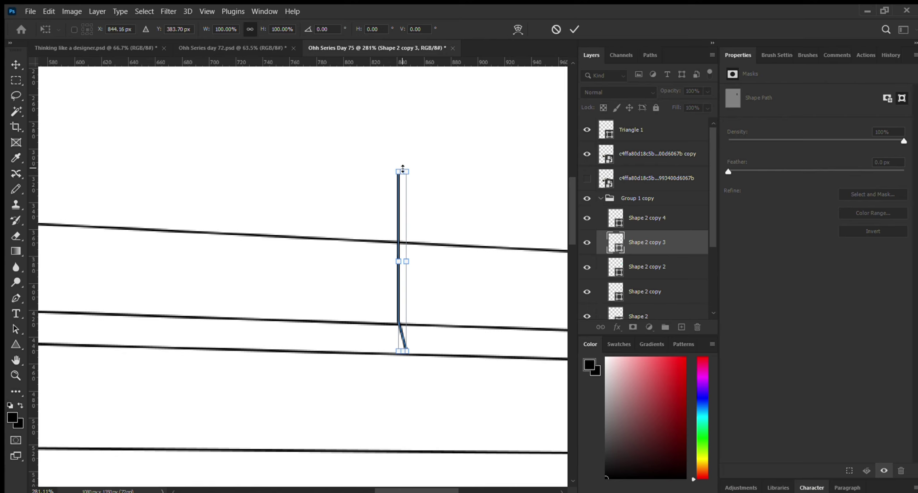
drag(403, 168, 402, 246)
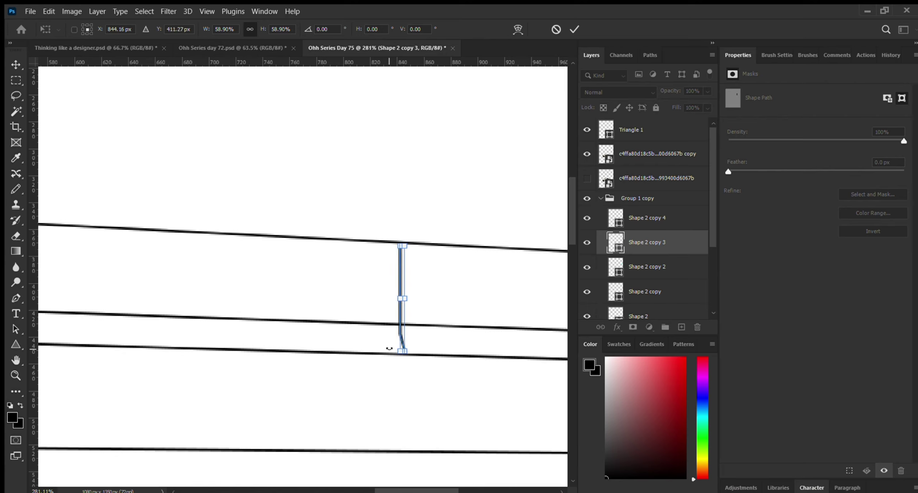
key(ctrl+z)
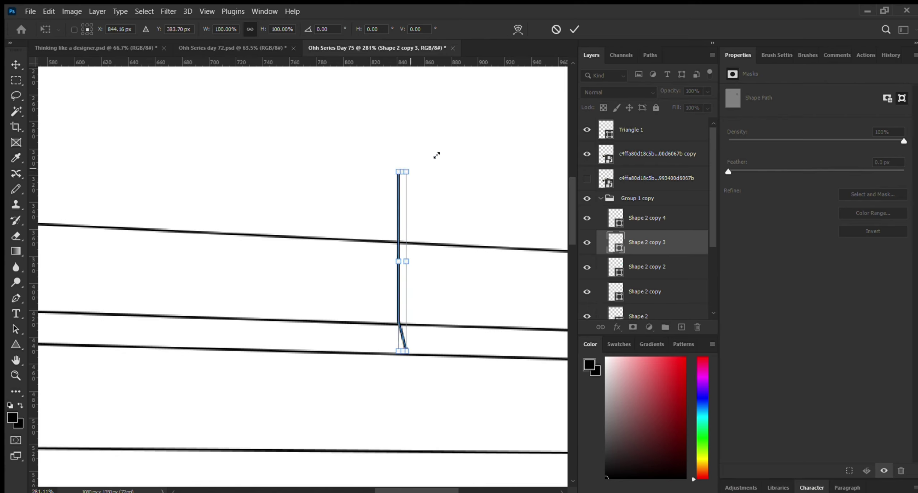
click(574, 29)
Step: Add a layer mask to Shape 2 copy 3 and paint out the post above the barrier's upper line in black
click(632, 326)
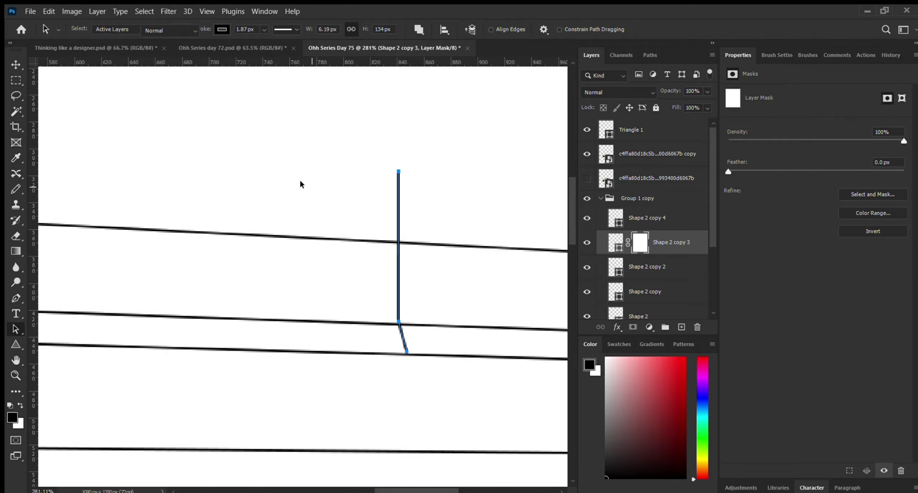
key(b)
drag(405, 195, 442, 207)
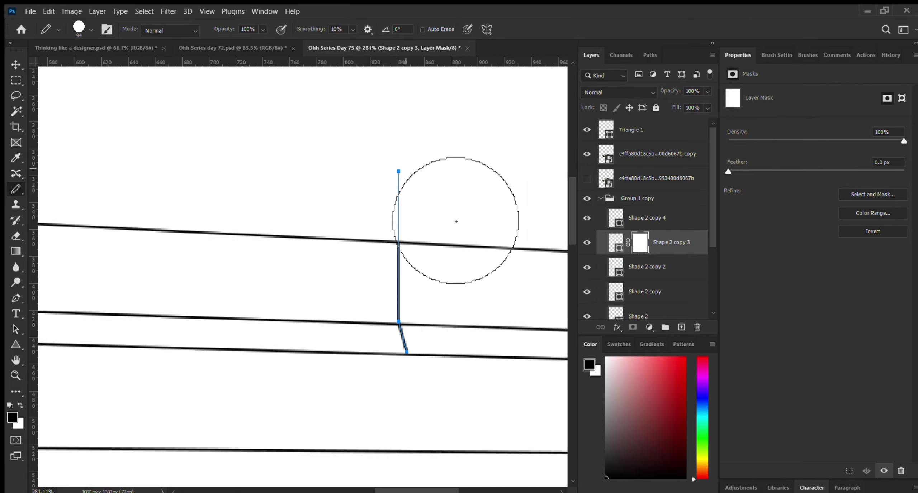
scroll(434, 172, down, 4)
key(v)
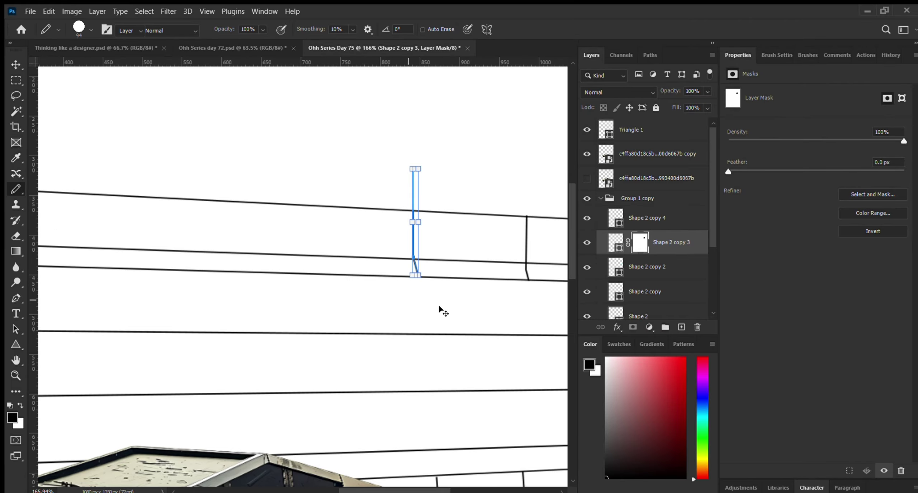
scroll(430, 284, down, 2)
scroll(433, 284, down, 1)
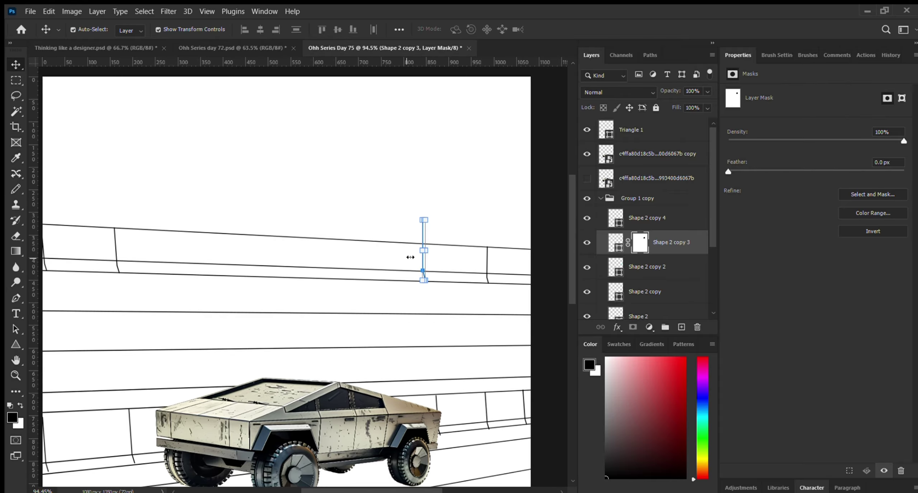
click(502, 239)
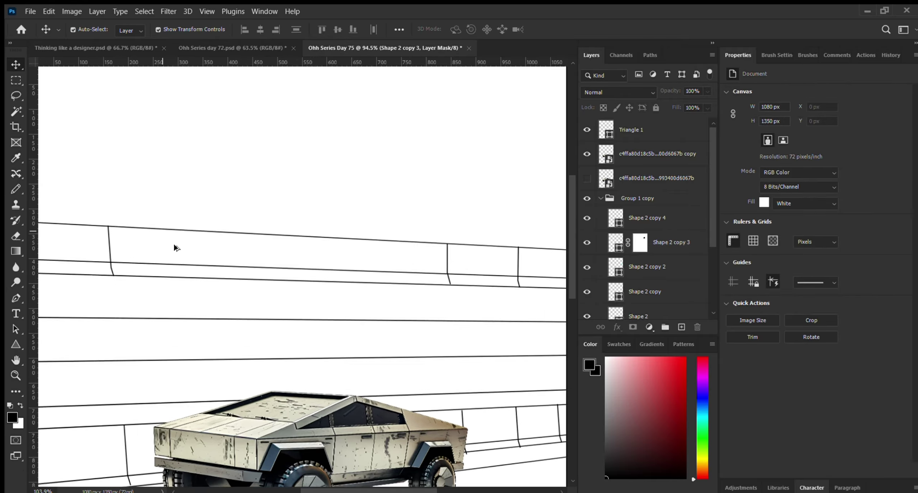
Step: Try to move the masked Shape 2 copy 3 post left along the upper barrier
scroll(175, 248, up, 2)
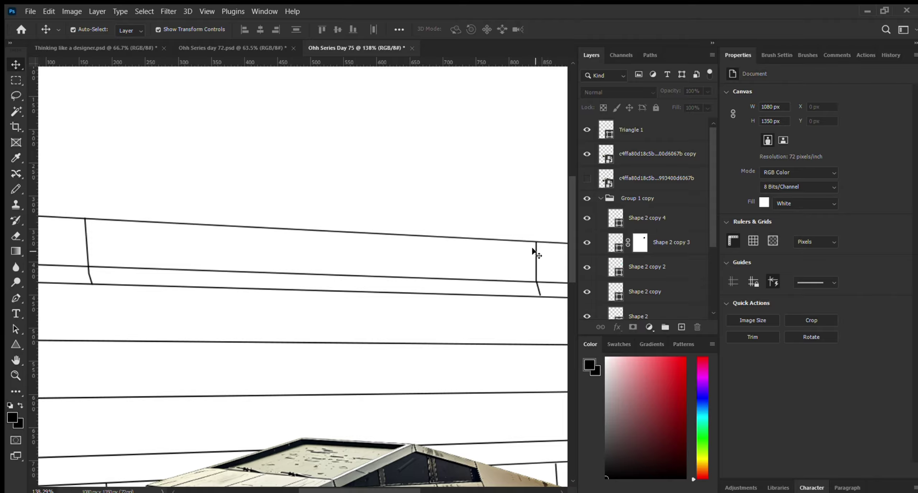
click(642, 269)
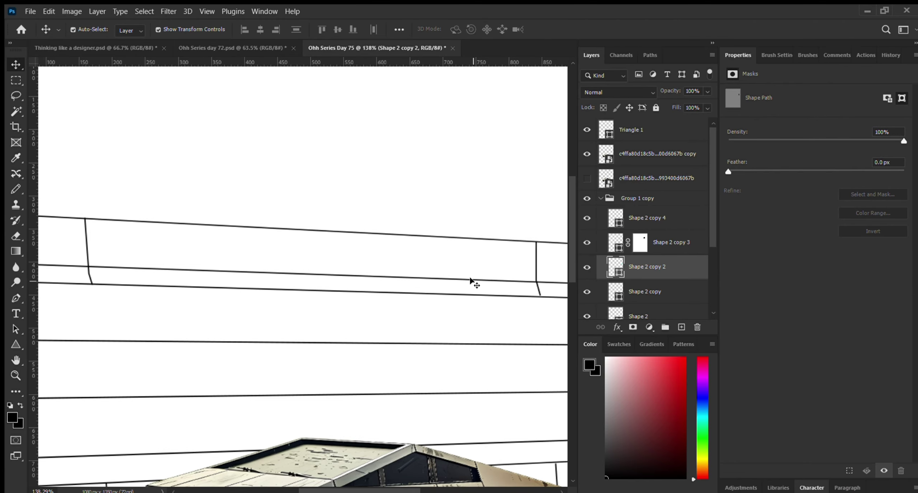
click(671, 248)
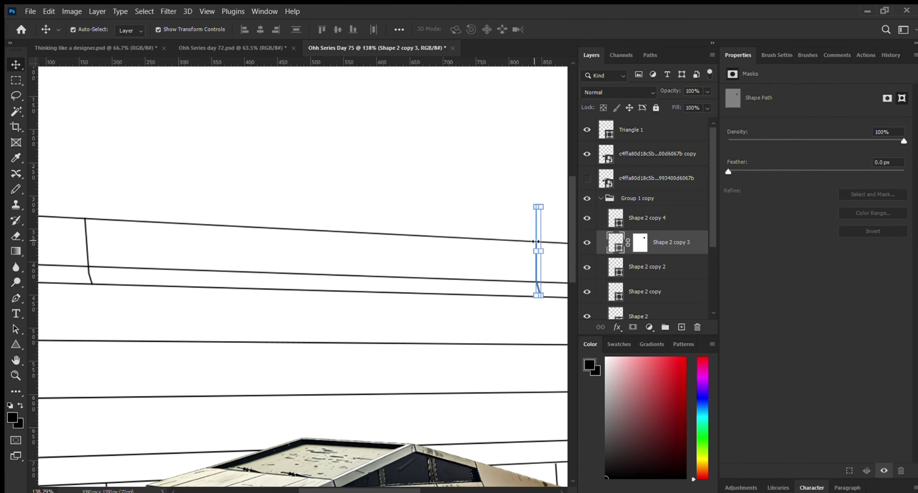
scroll(534, 244, up, 5)
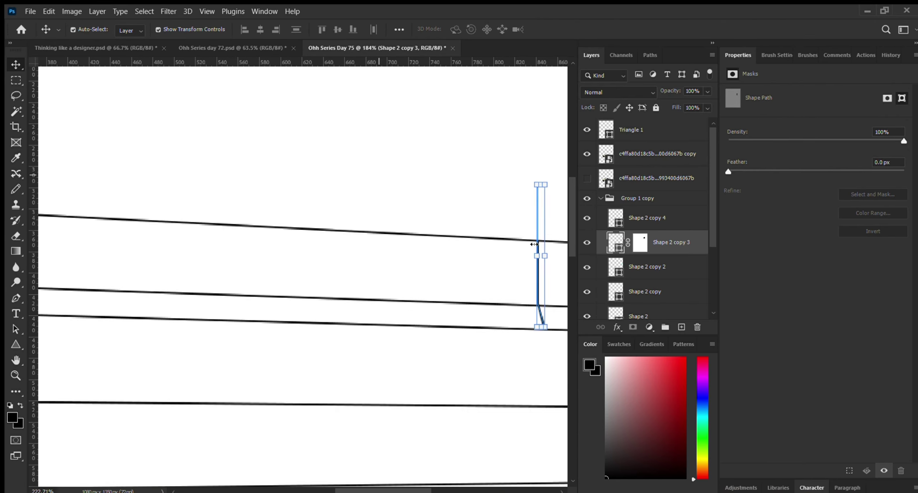
drag(538, 244, 355, 238)
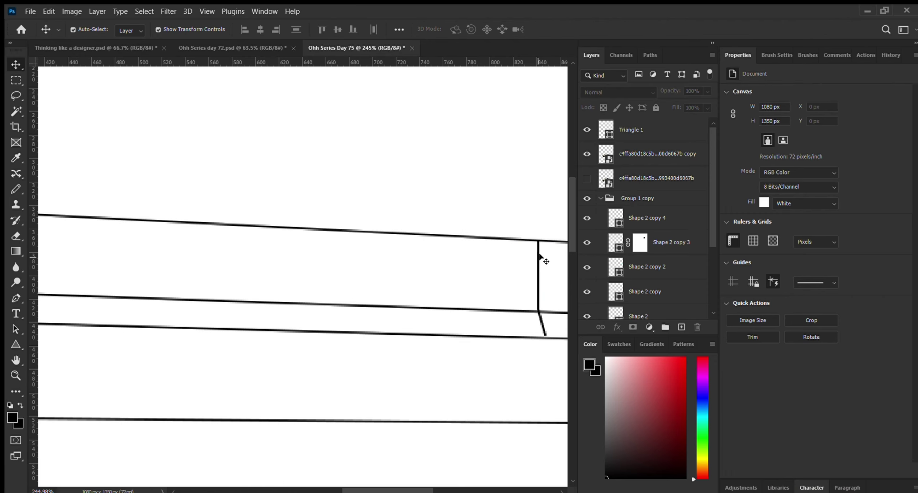
Step: Duplicate Shape 2 copy 3 with its mask and move the duplicate left along the upper barrier to about 300 px horizontally
click(628, 243)
scroll(428, 204, down, 6)
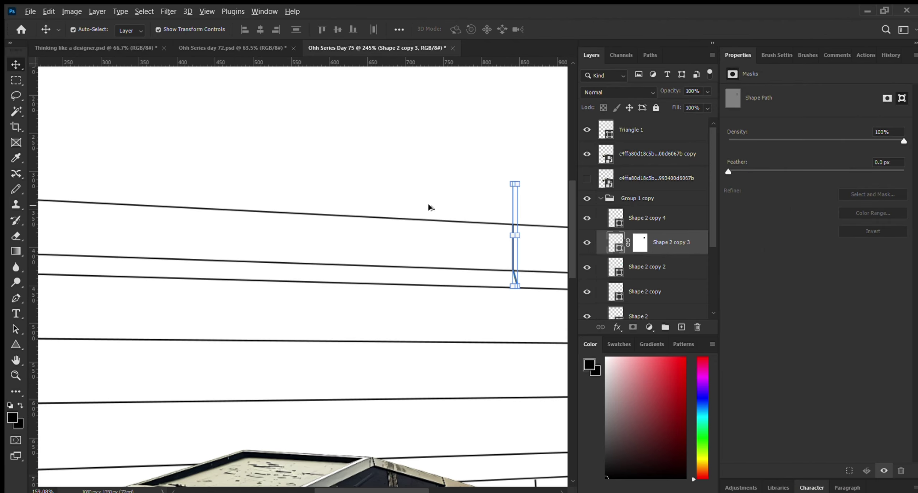
scroll(74, 144, down, 3)
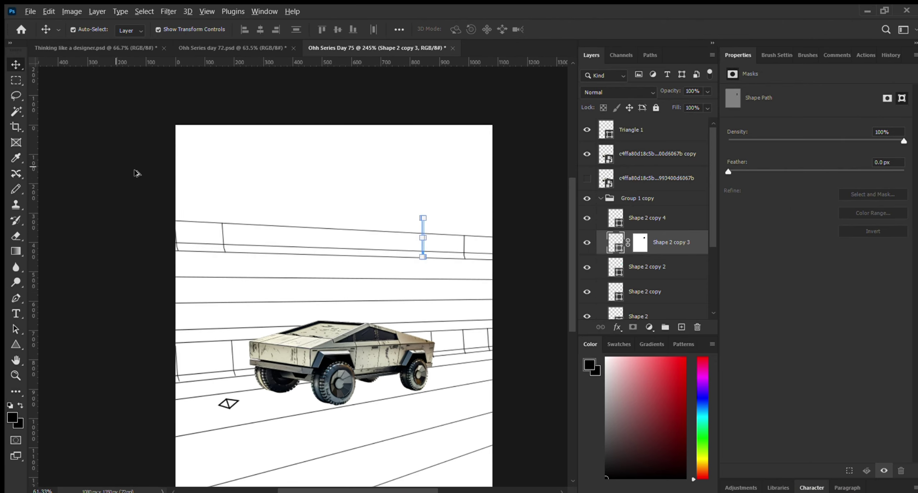
scroll(275, 187, up, 3)
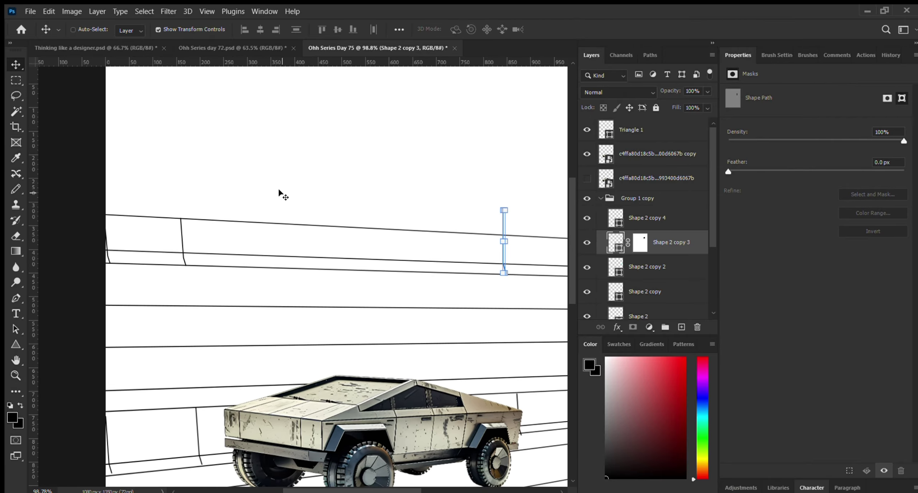
key(ctrl+t)
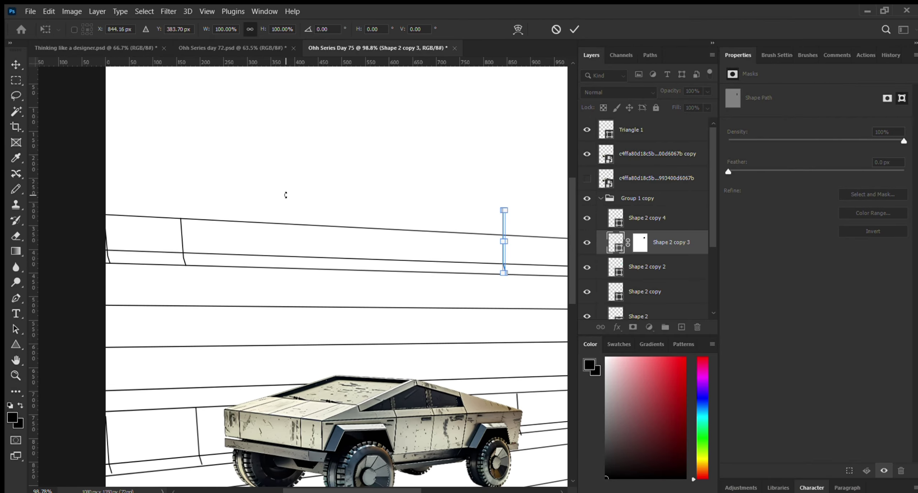
click(574, 30)
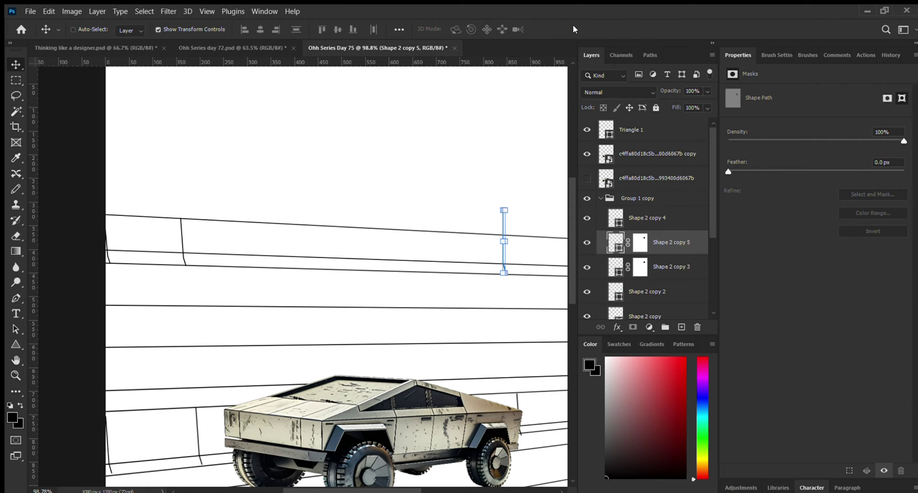
key(ctrl+t)
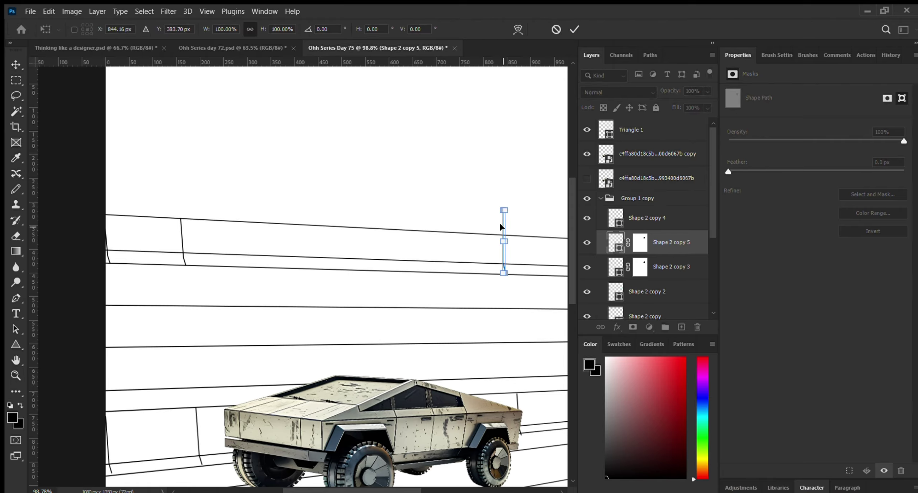
drag(499, 224, 244, 218)
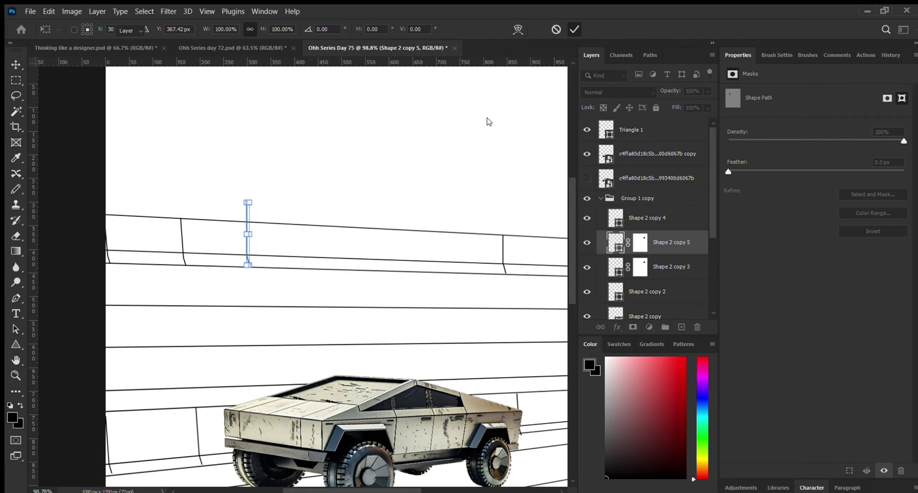
key(Return)
Step: Lower the uppermost perspective line in the Line 1 shape slightly, narrowing the upper barrier
scroll(362, 165, down, 5)
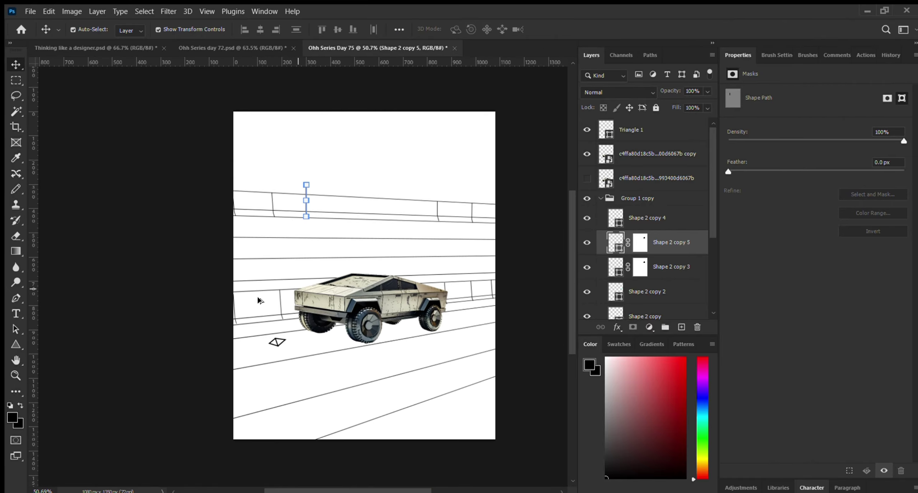
scroll(269, 299, up, 2)
scroll(328, 138, up, 2)
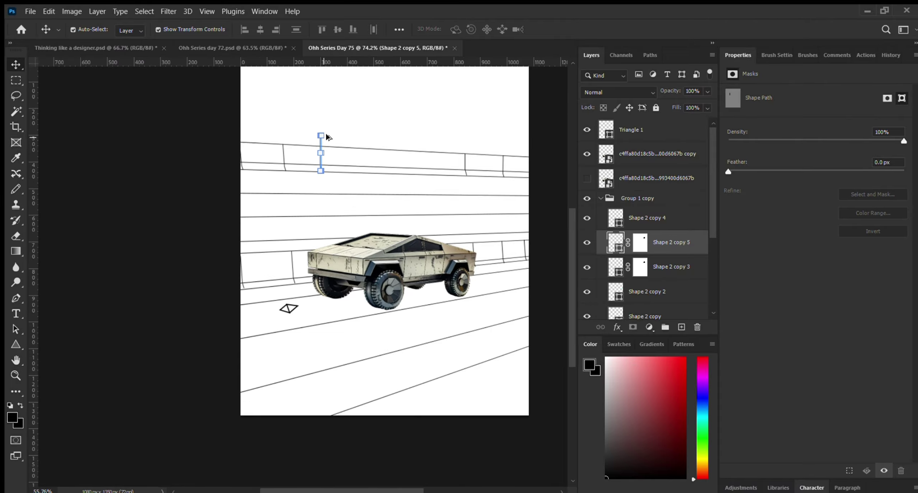
scroll(337, 132, up, 2)
scroll(466, 144, up, 1)
drag(464, 155, 448, 169)
key(a)
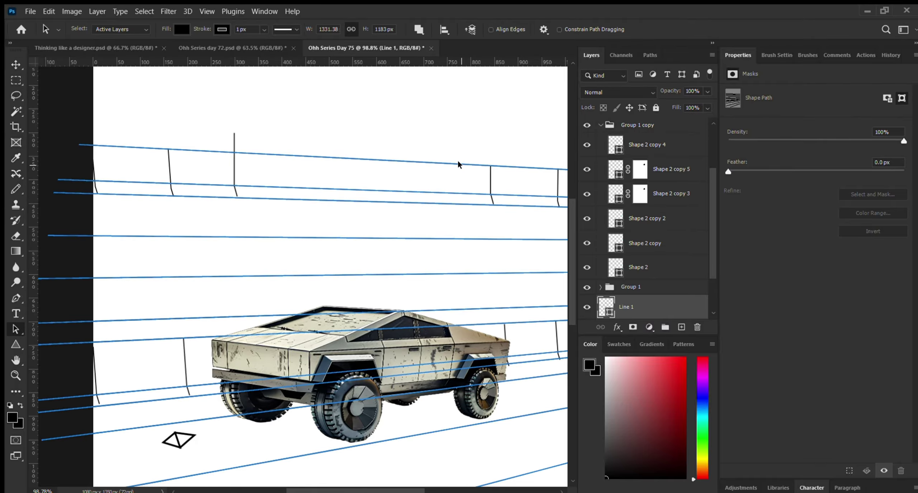
drag(460, 163, 460, 176)
click(54, 89)
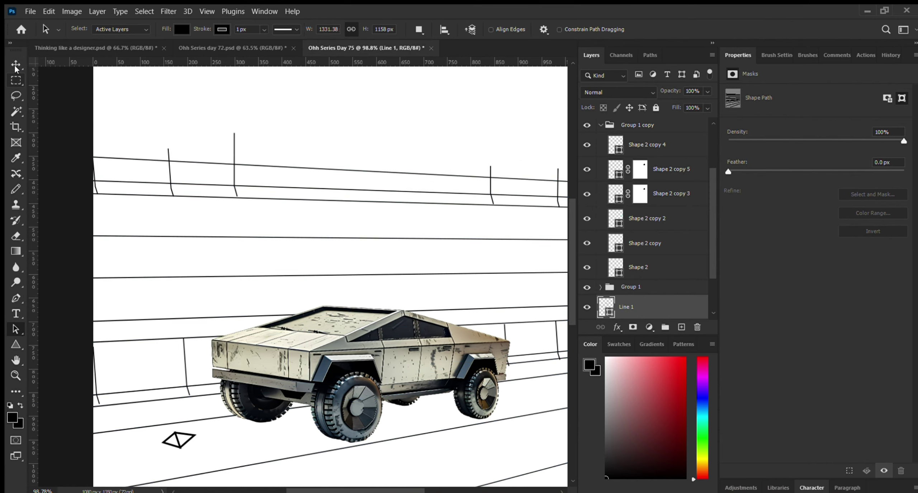
Step: Shift the Shape 2 copy 5 post slightly right to about 310 px and place a duplicate of it at about 450 px
key(v)
click(235, 160)
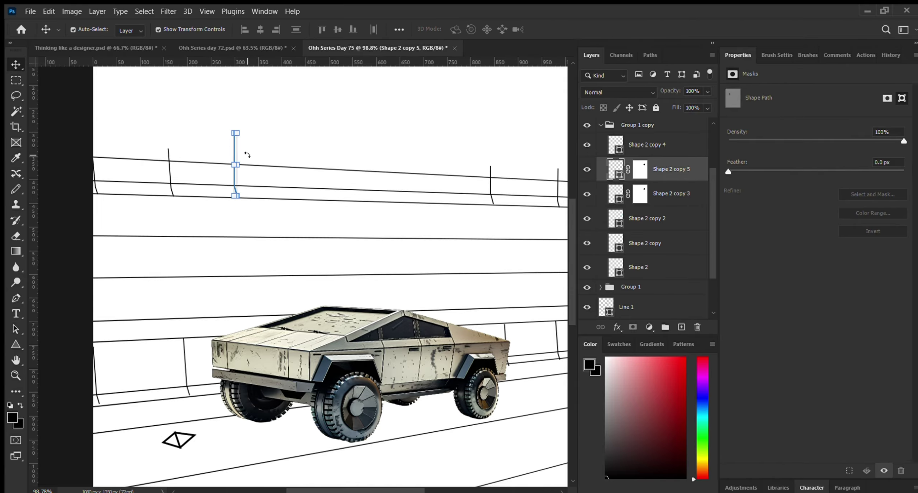
scroll(234, 173, up, 3)
scroll(234, 185, up, 2)
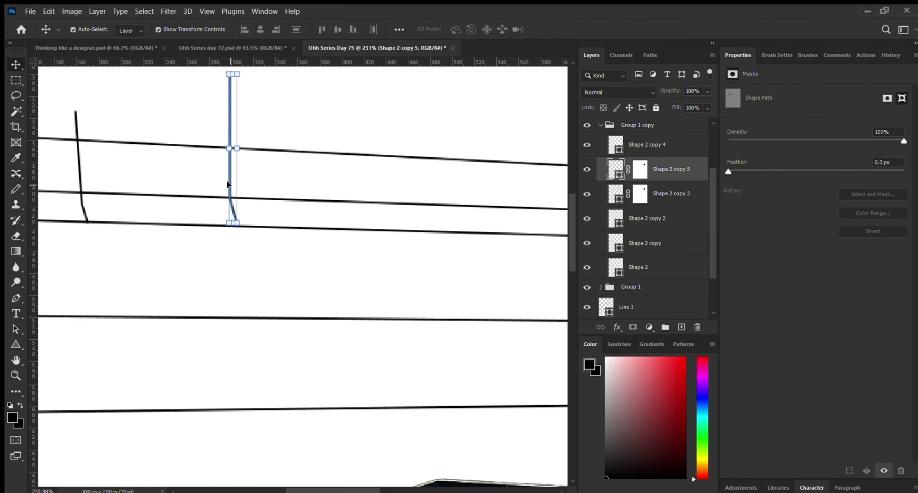
drag(227, 185, 230, 190)
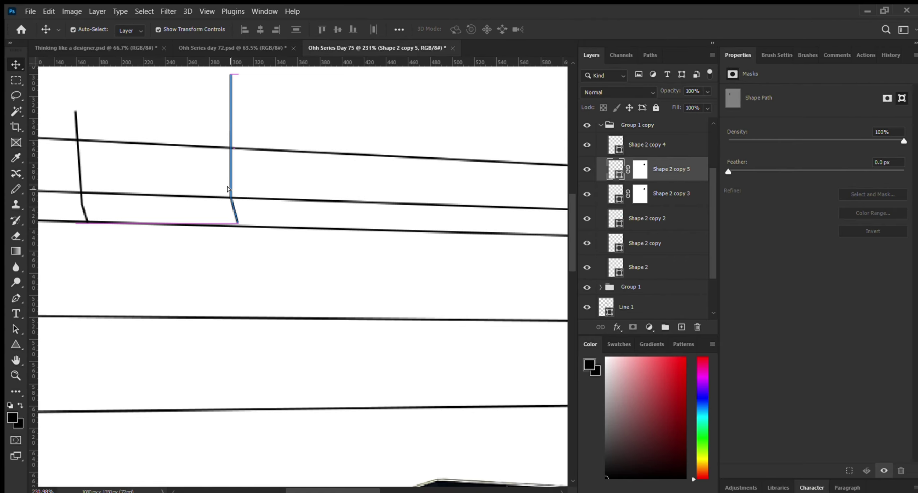
drag(227, 189, 393, 190)
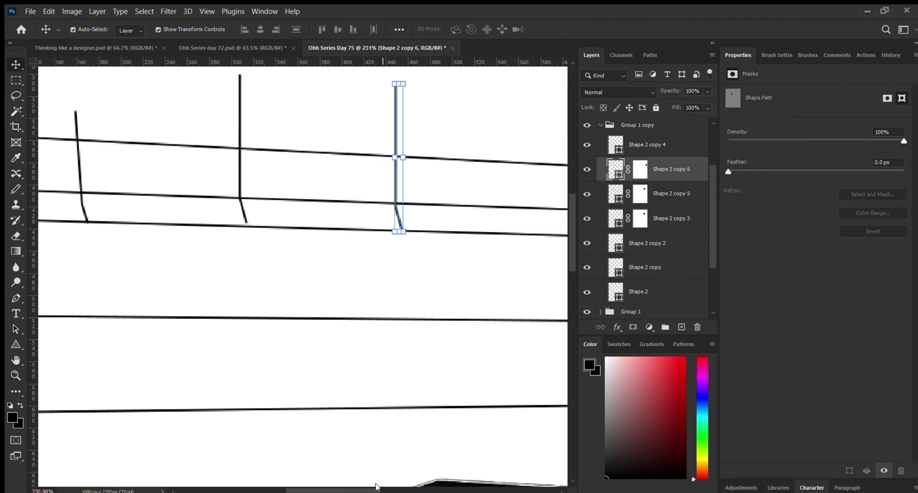
Step: Duplicate the Shape 2 copy 6 post twice more along the upper barrier, at about 630 px and 750 px horizontally
mouse_move(375, 490)
mouse_down()
mouse_move(421, 487)
mouse_move(412, 488)
mouse_up()
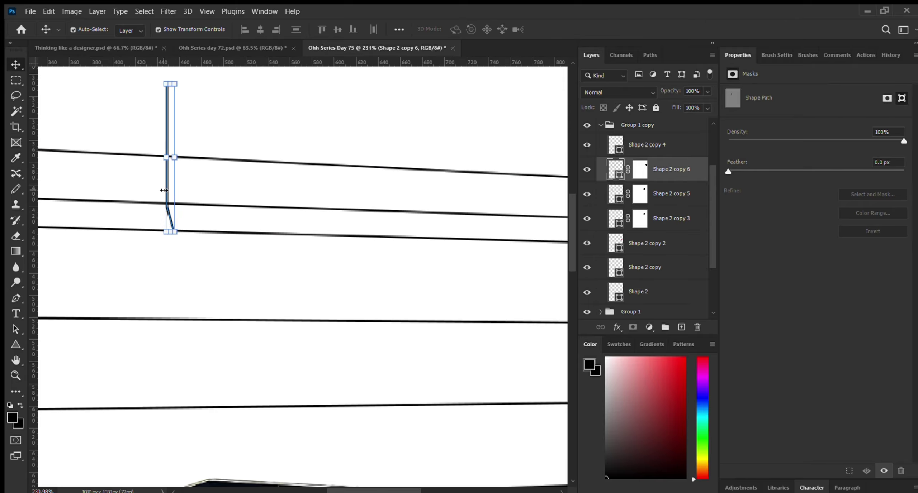
drag(168, 196, 176, 180)
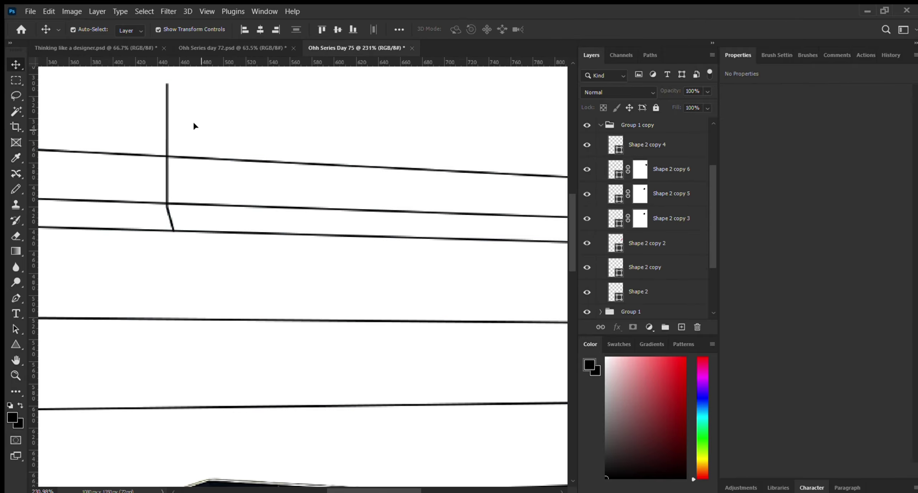
click(166, 187)
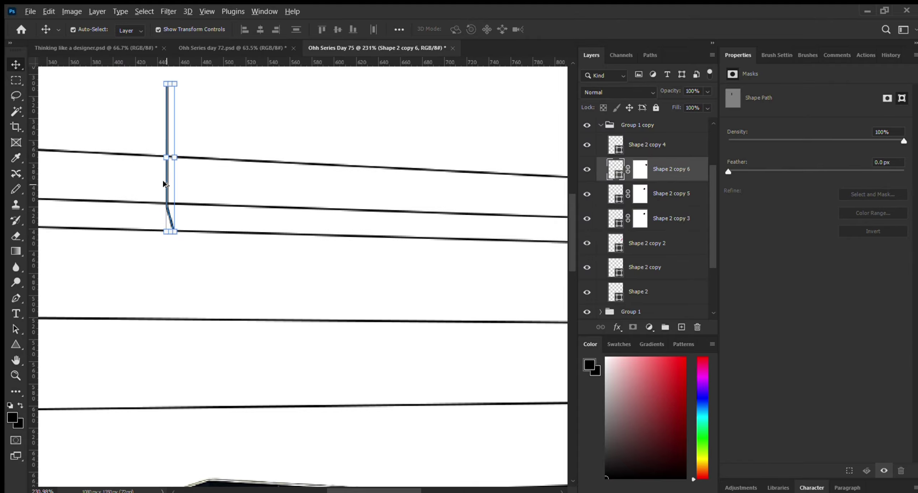
drag(165, 184, 365, 188)
drag(366, 485, 408, 486)
drag(116, 173, 259, 179)
scroll(297, 172, down, 3)
key(ctrl+j)
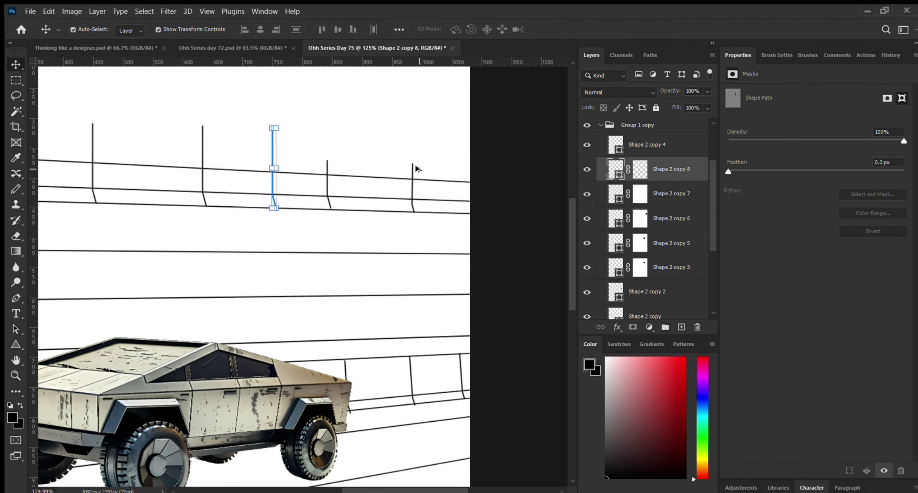
Step: Paint black on the Shape 2 copy 8 mask to hide the post's part above the upper barrier line
scroll(426, 178, down, 3)
scroll(249, 135, up, 2)
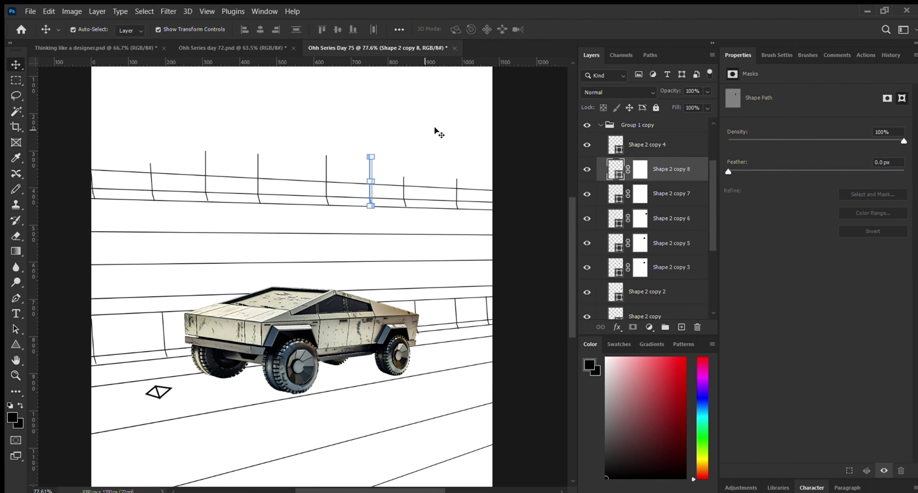
scroll(333, 158, up, 1)
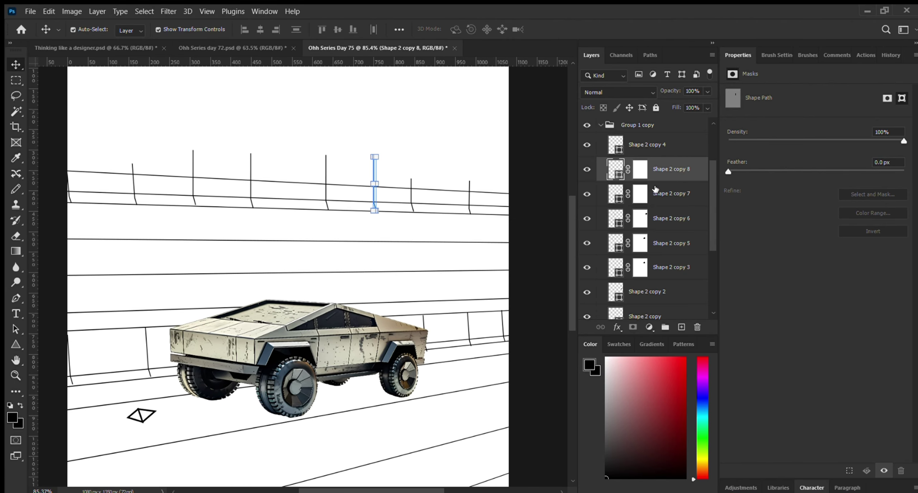
click(637, 171)
scroll(354, 167, up, 5)
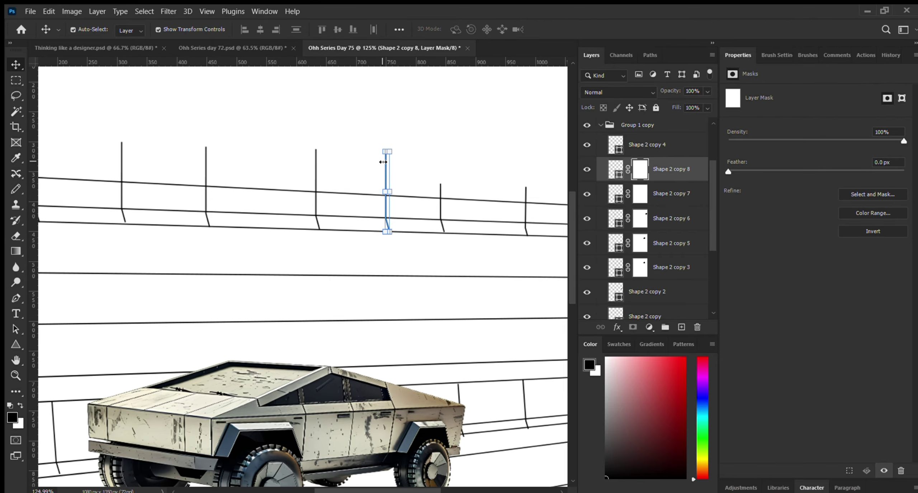
key(b)
mouse_move(455, 190)
mouse_down()
mouse_move(397, 184)
mouse_move(419, 196)
mouse_up()
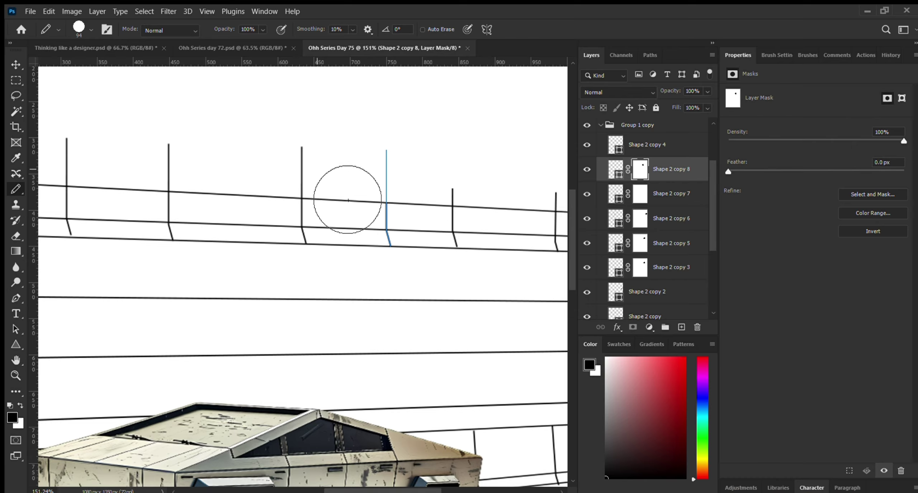
Step: Mask out the parts of the Shape 2 copy 7 and Shape 2 copy 6 posts that stick out above the barrier
key(v)
click(302, 169)
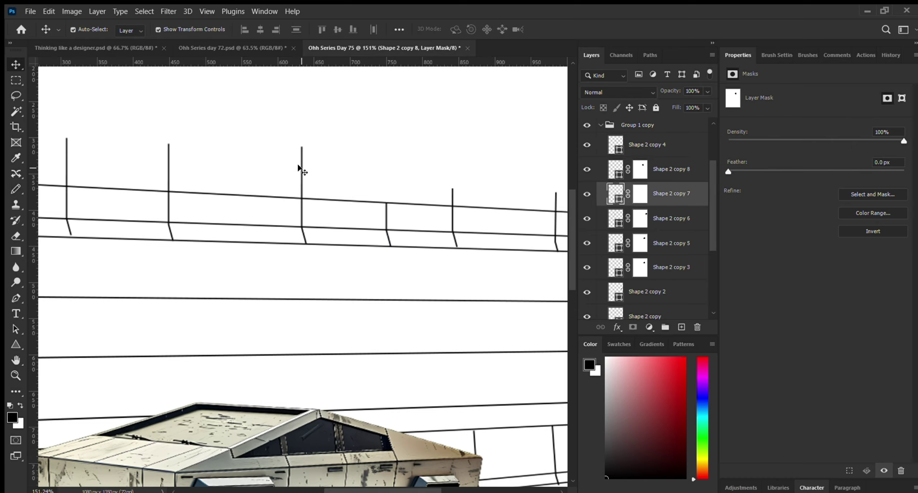
click(641, 194)
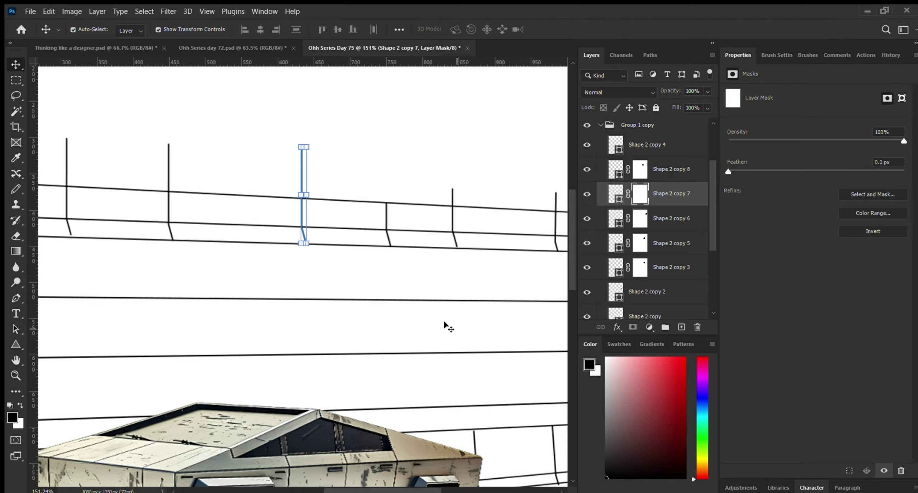
key(b)
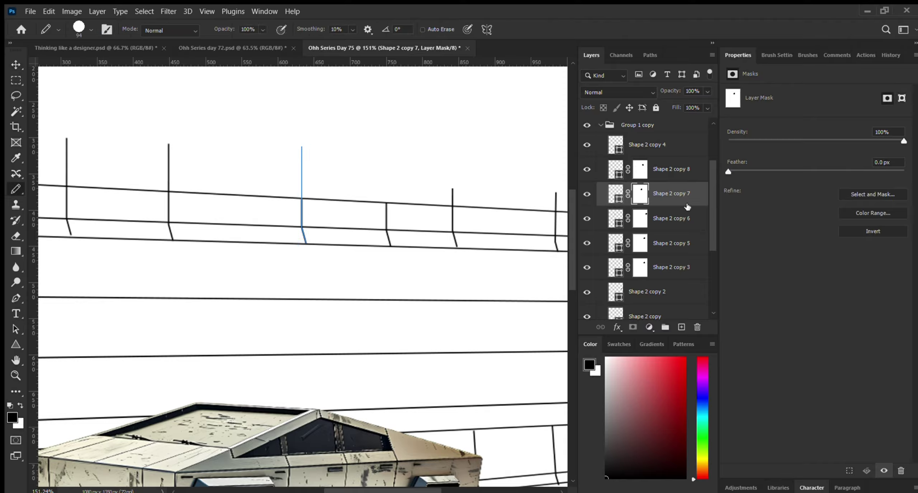
click(669, 218)
click(638, 218)
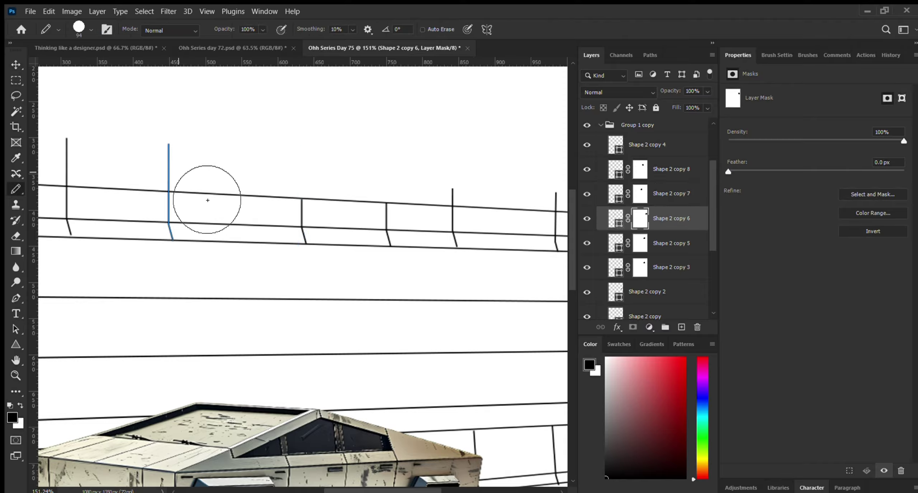
click(208, 186)
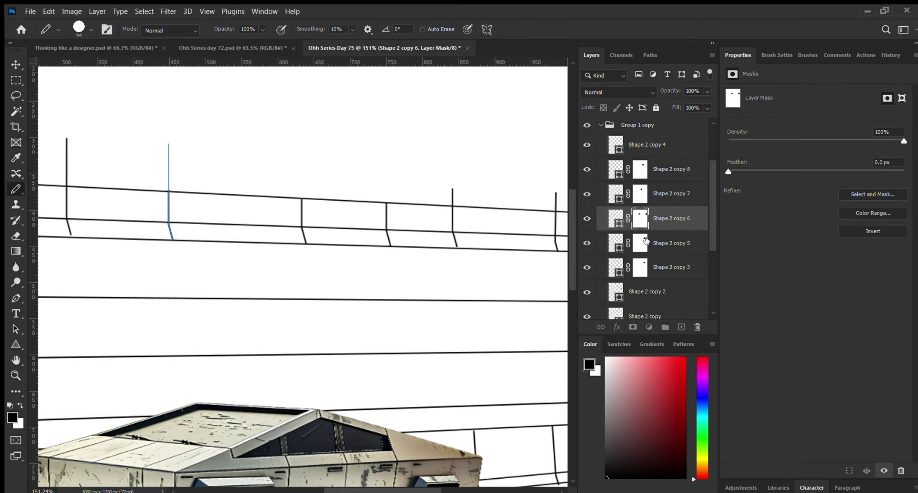
Step: Trim the Shape 2 copy 5 and Shape 2 copy 3 posts down to the upper barrier line on their layer masks
click(640, 243)
click(104, 179)
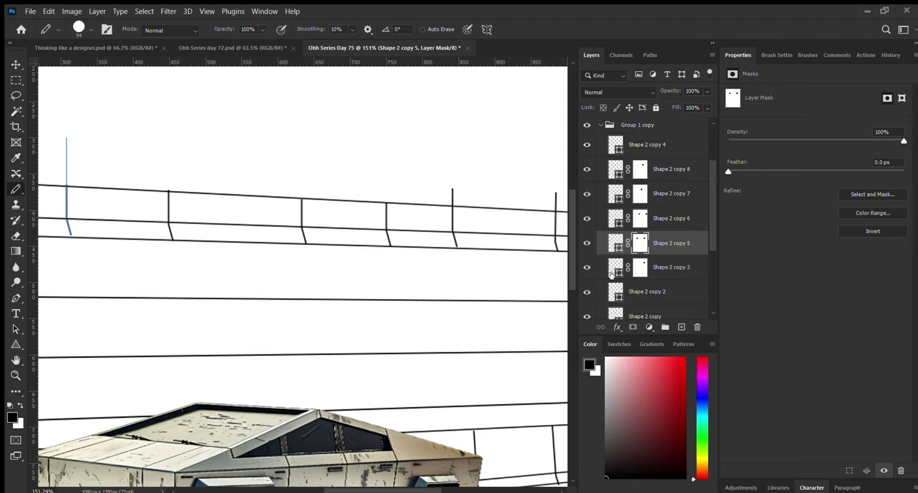
click(673, 265)
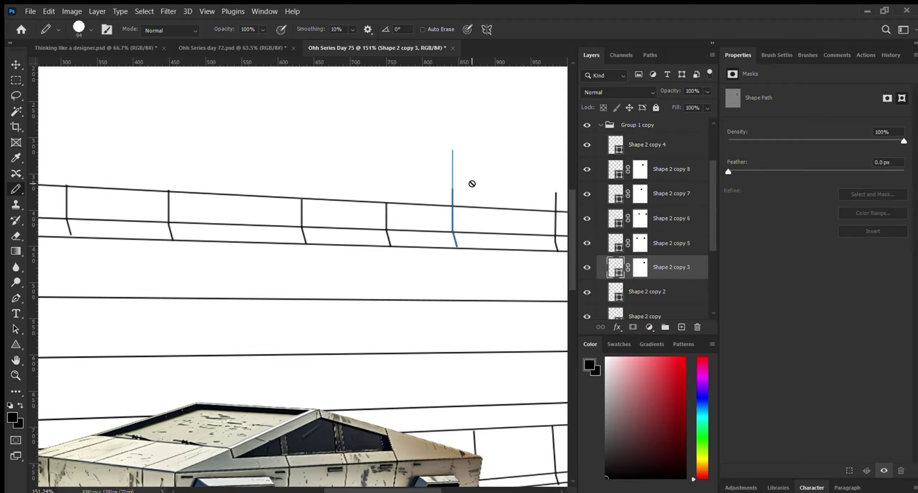
click(644, 266)
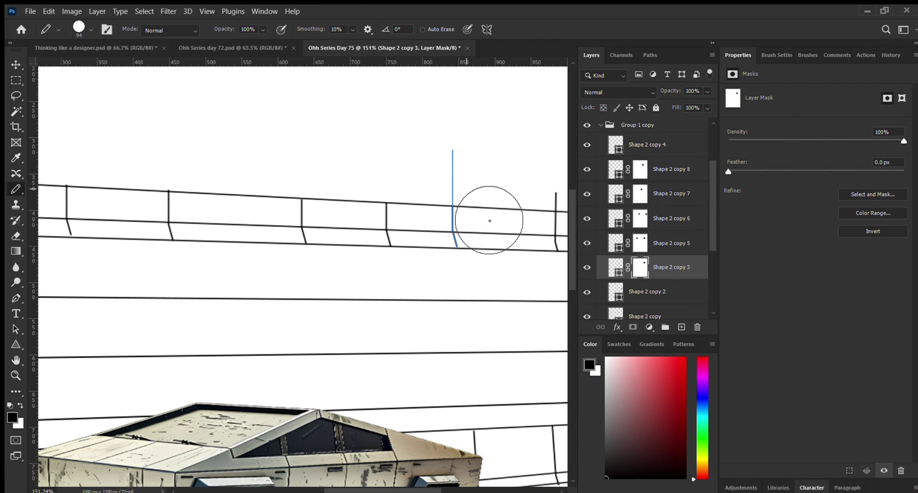
Step: Add a layer mask to the Shape 2 post and hide its part above the upper barrier line with black
scroll(409, 175, down, 5)
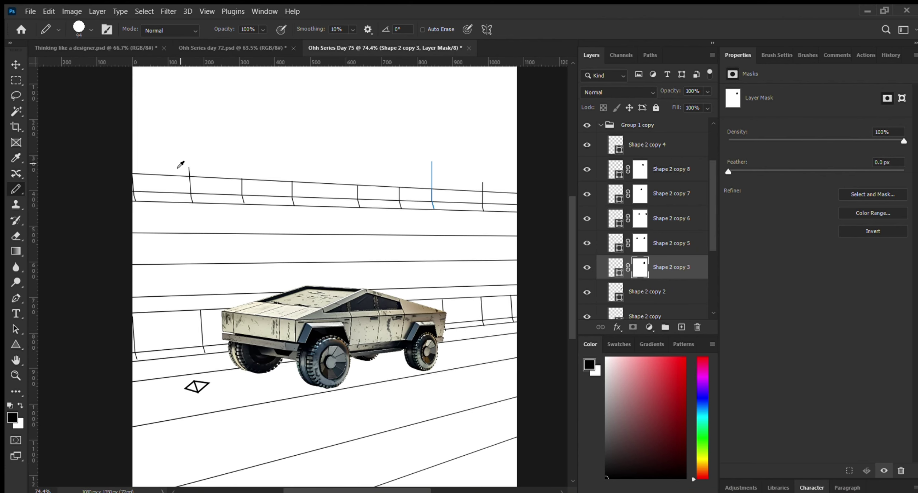
scroll(181, 164, up, 4)
key(v)
click(194, 183)
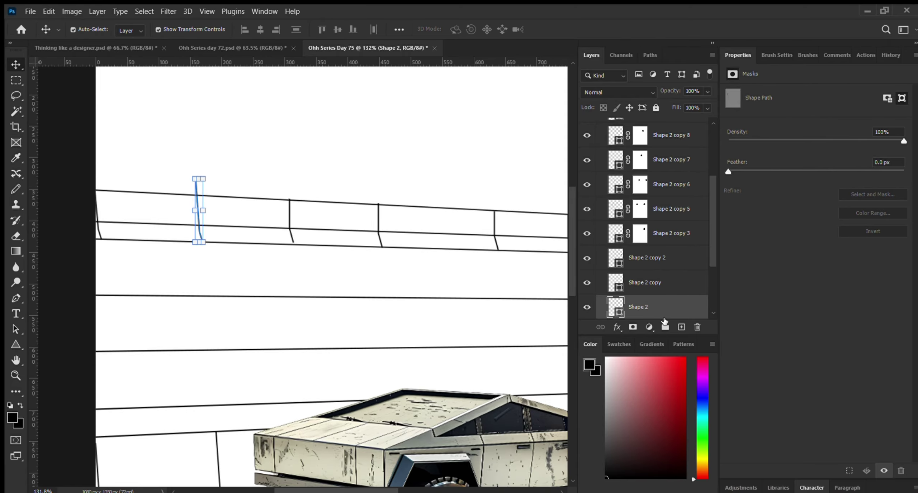
click(633, 327)
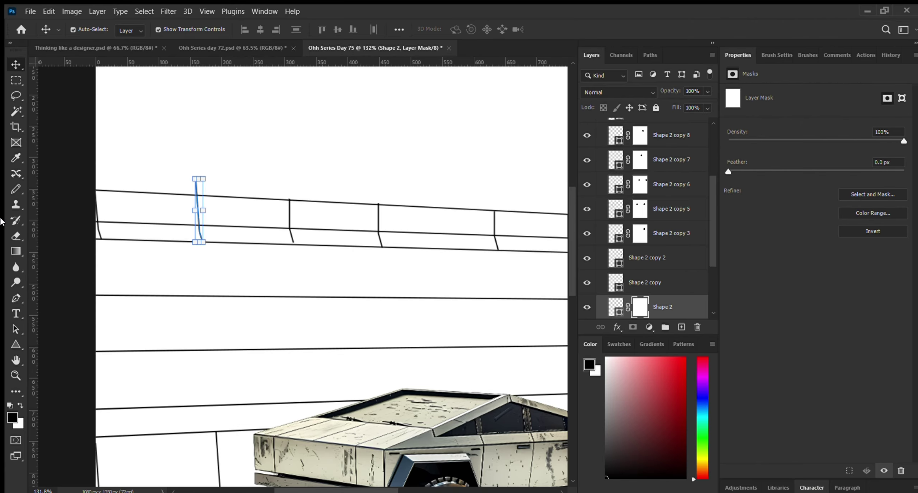
key(b)
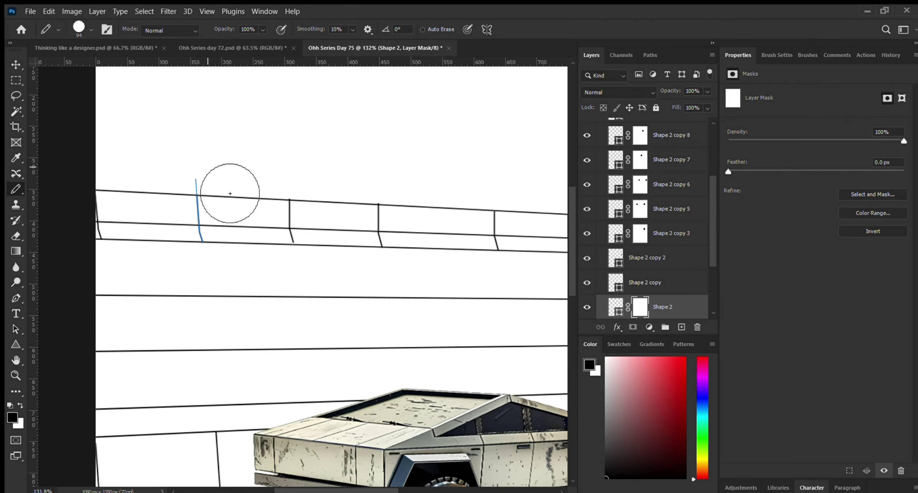
scroll(260, 229, down, 3)
scroll(260, 230, down, 1)
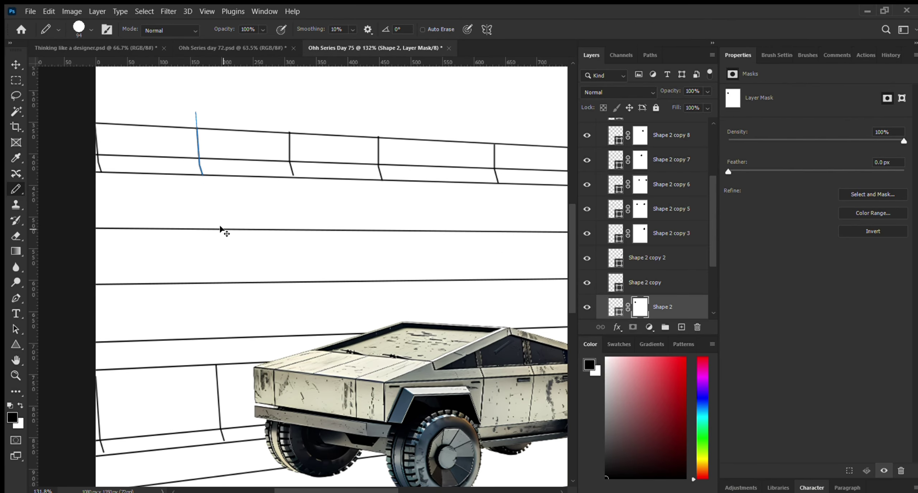
scroll(221, 232, down, 5)
key(v)
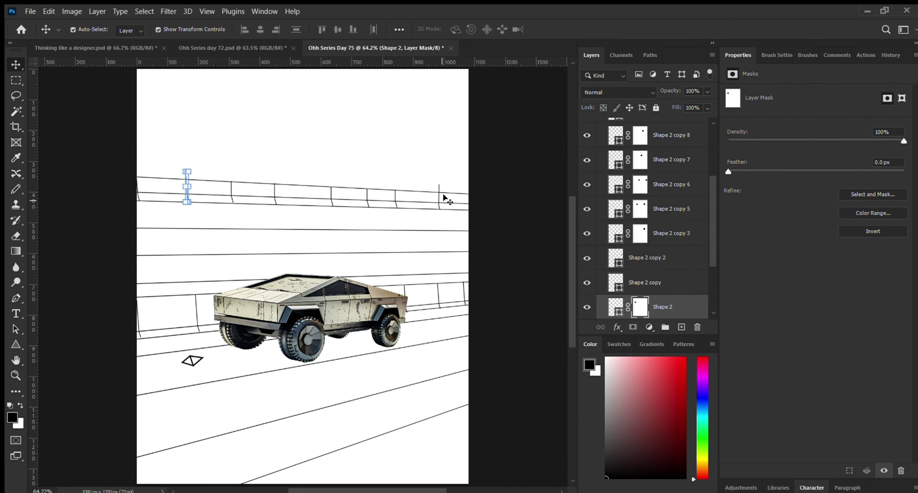
Step: Duplicate the Shape 2 copy 2 post, placing the original at about 930 px and the duplicate at about 1010 px along the upper barrier
click(510, 171)
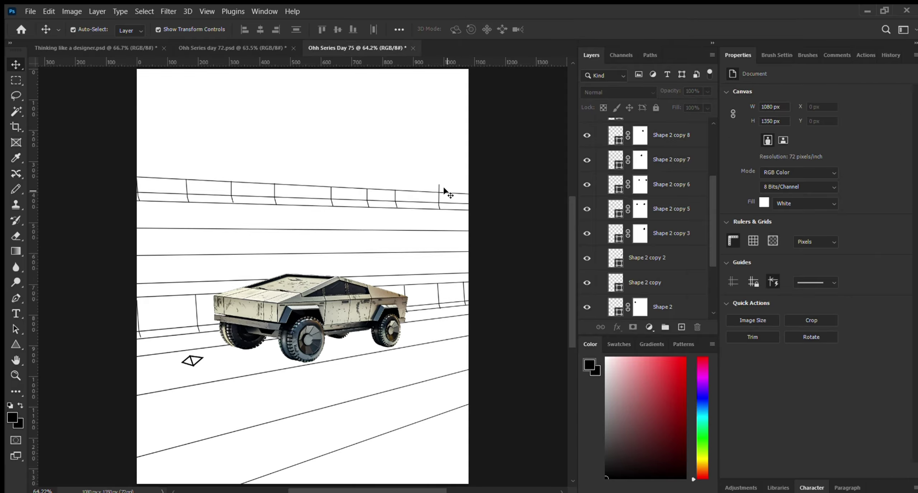
scroll(445, 190, up, 6)
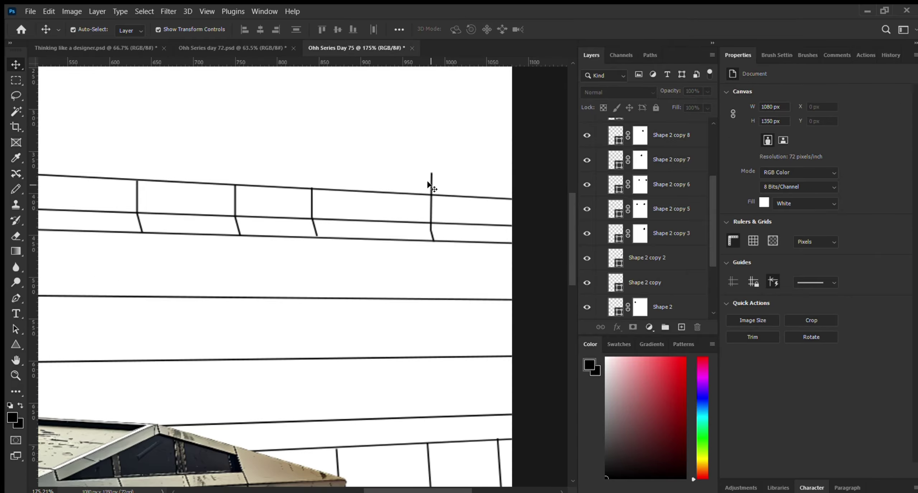
drag(428, 186, 452, 183)
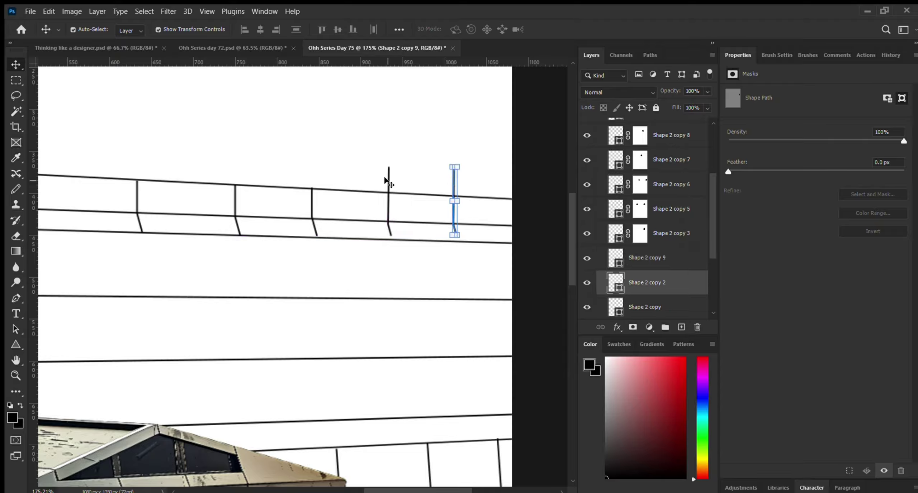
Step: Add a layer mask to each of the Shape 2 copy 2 and Shape 2 copy 9 posts
click(385, 179)
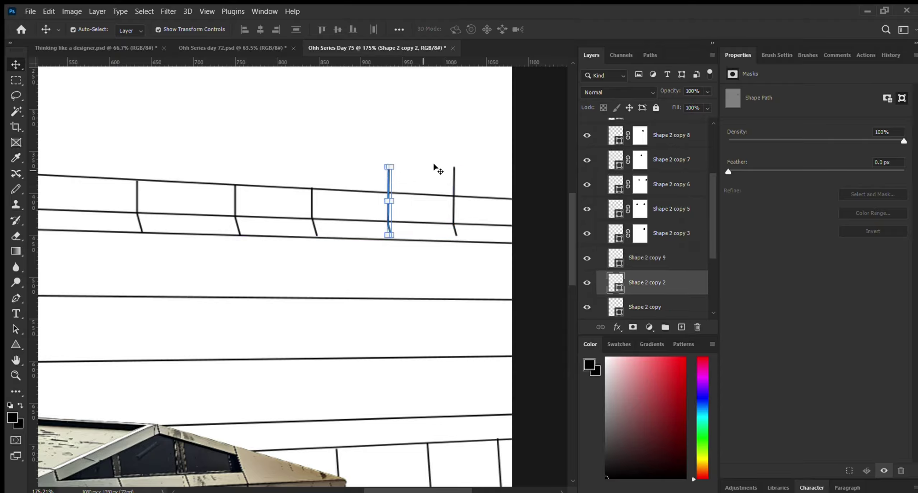
shift+click(451, 177)
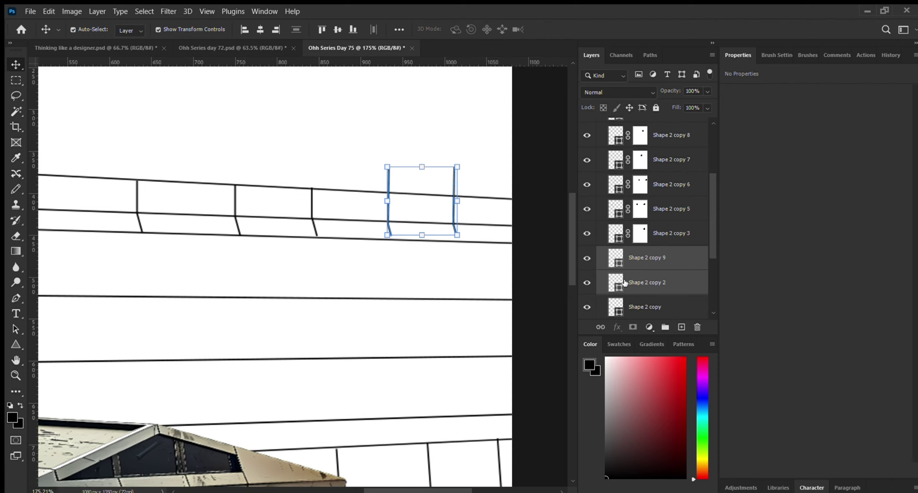
click(647, 284)
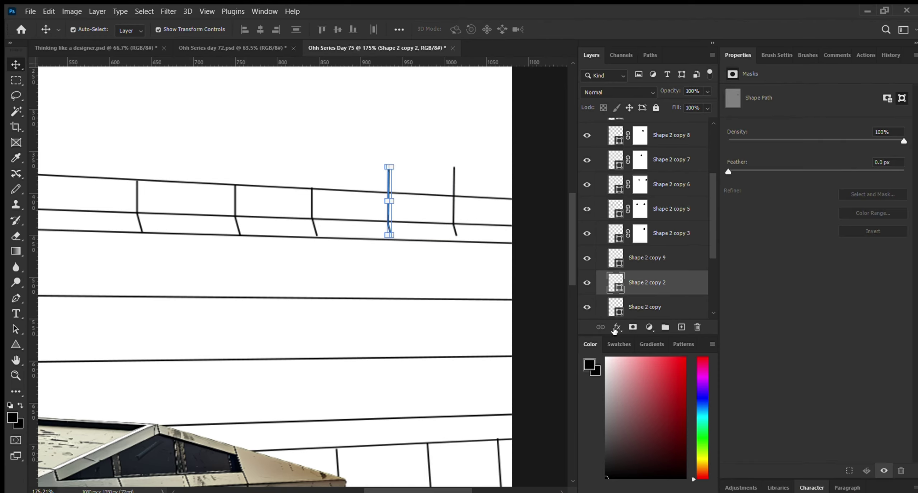
click(633, 327)
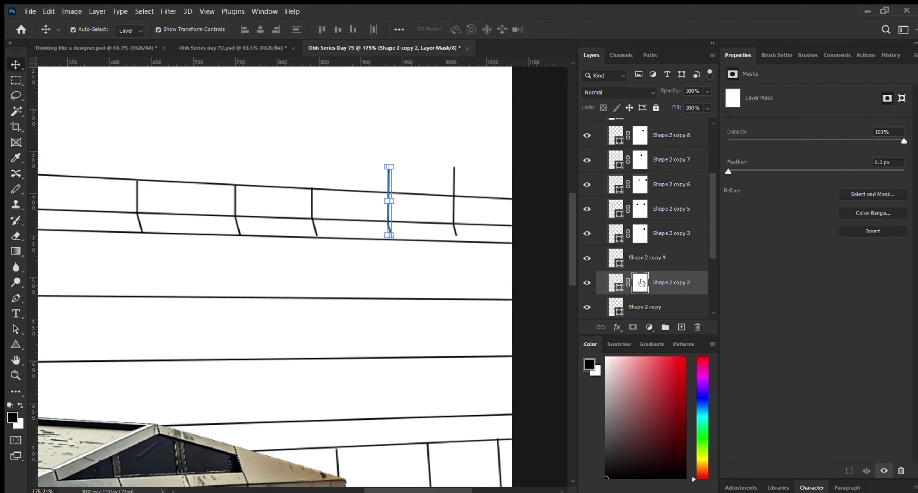
click(650, 263)
click(633, 327)
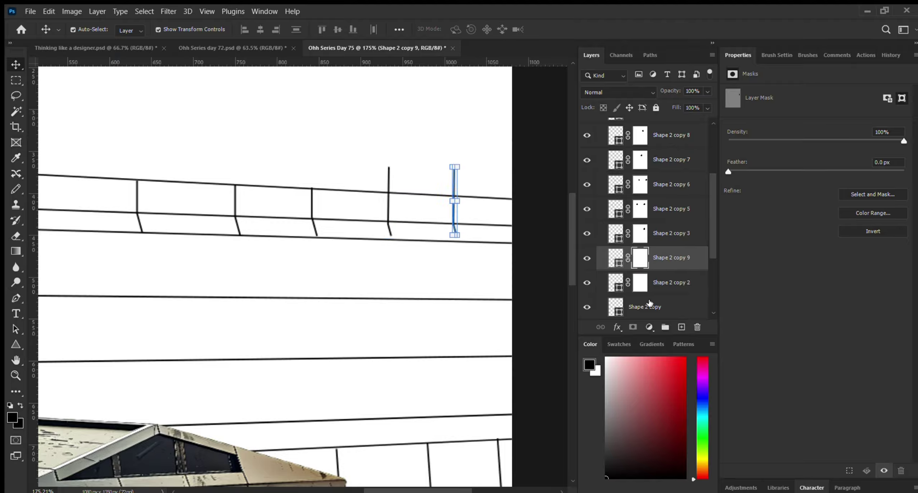
Step: Paint black on the Shape 2 copy 2 and Shape 2 copy 9 masks to cut both posts at the upper barrier line
click(640, 283)
key(b)
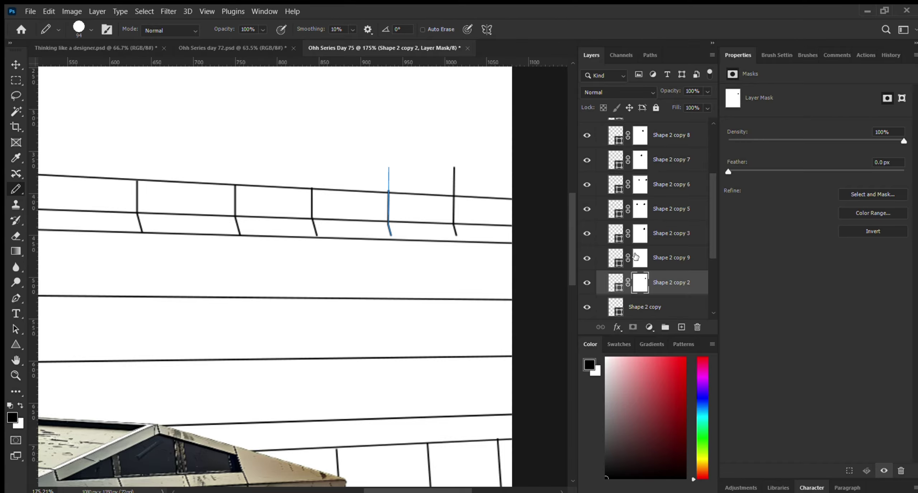
click(635, 256)
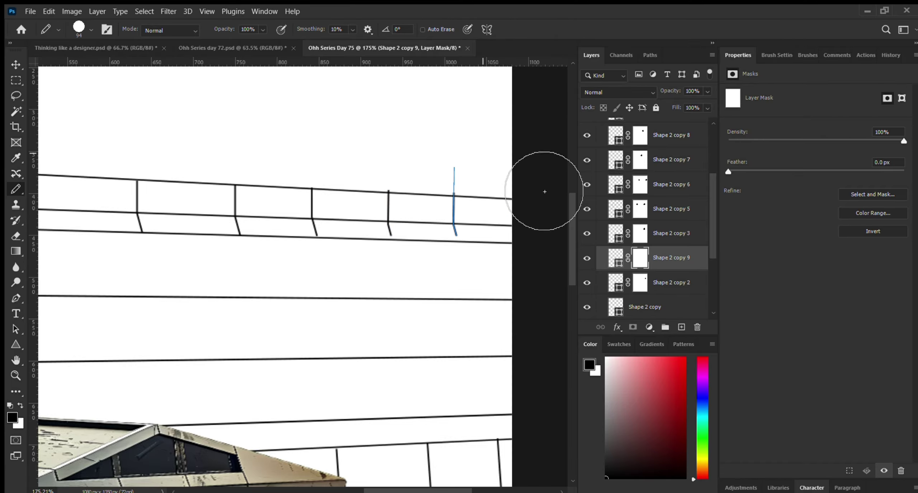
scroll(416, 196, right, 3)
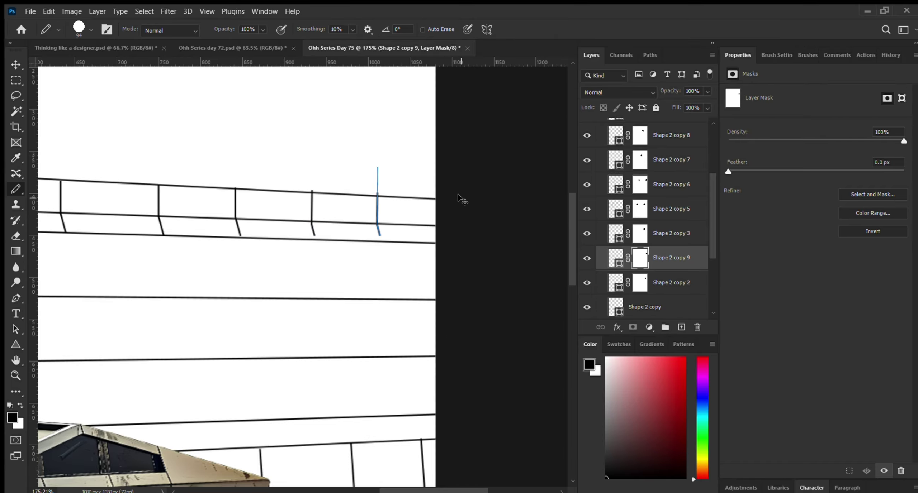
key(ctrl+0)
key(ctrl+z)
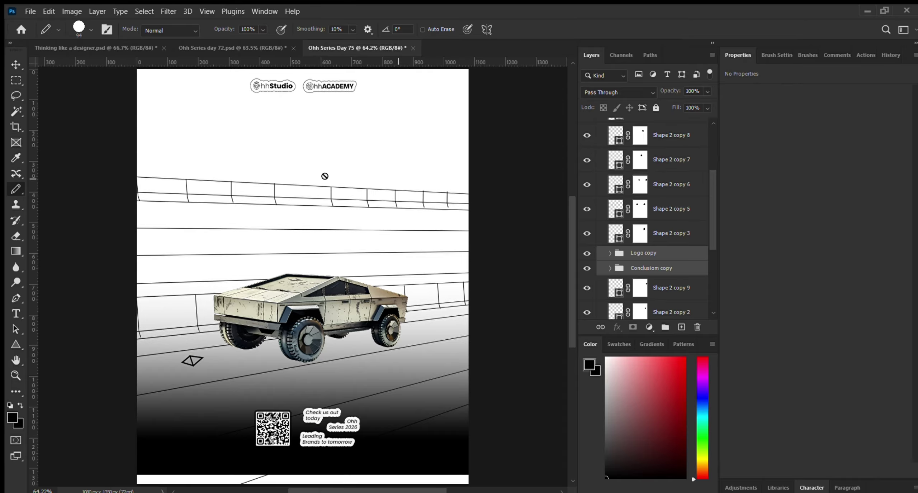
key(ctrl+shift+z)
key(v)
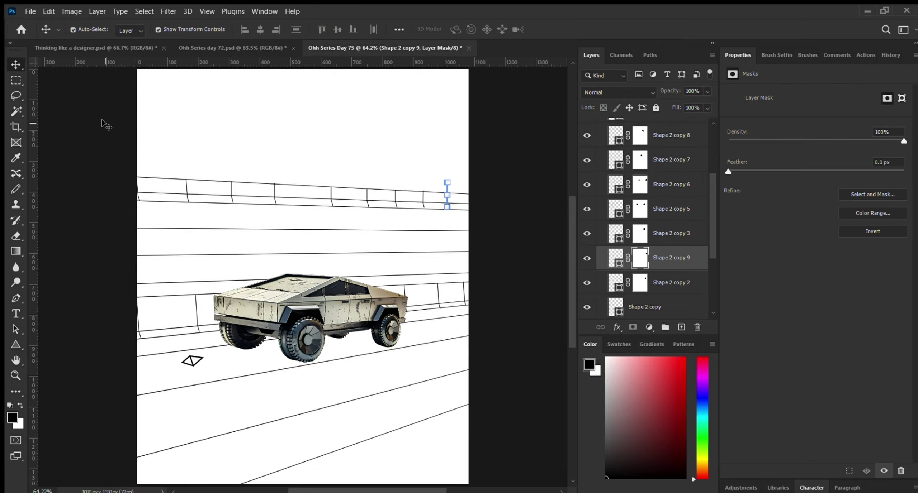
Step: Deselect all layers and examine the finished upper barrier, the whole composition and the vehicle up close
click(452, 220)
key(ctrl+minus)
key(ctrl+minus)
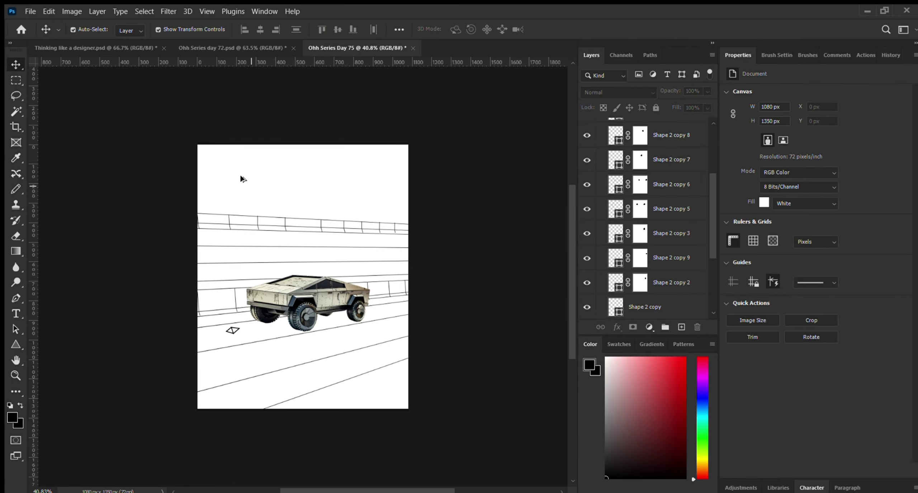
scroll(240, 178, up, 3)
scroll(263, 271, up, 1)
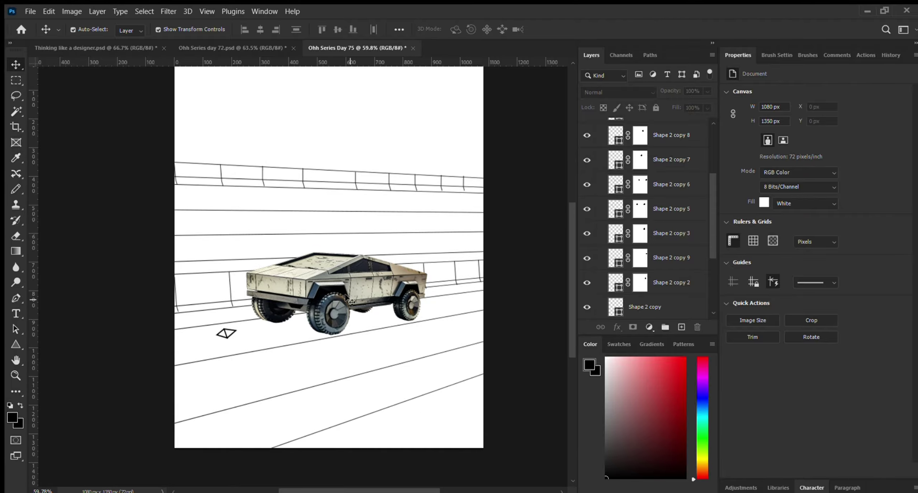
scroll(346, 278, up, 2)
scroll(347, 276, up, 4)
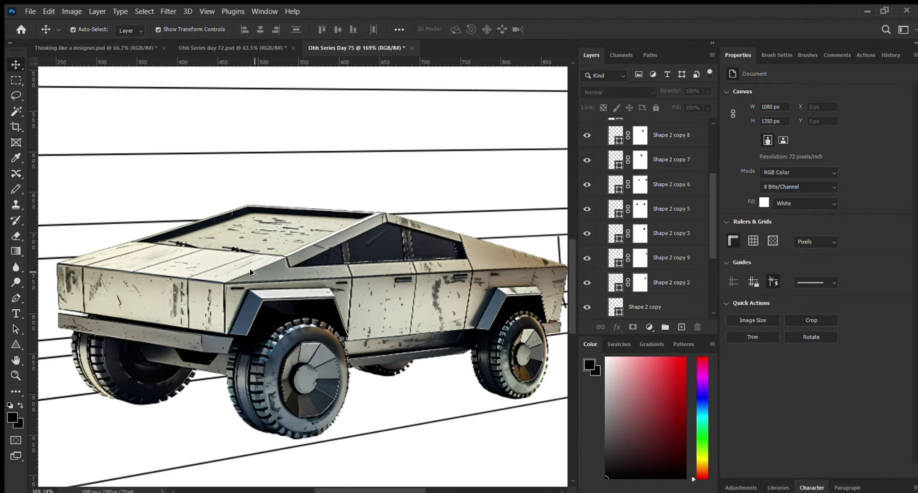
scroll(432, 321, down, 5)
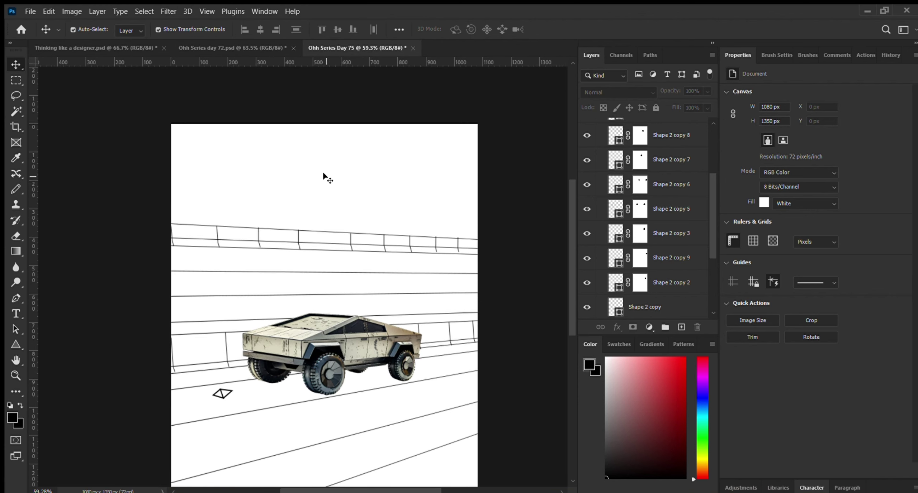
Step: Place the transparent fire line image over the vehicle and scale it down to 11.80%
scroll(358, 154, down, 3)
scroll(373, 251, up, 3)
scroll(373, 251, up, 4)
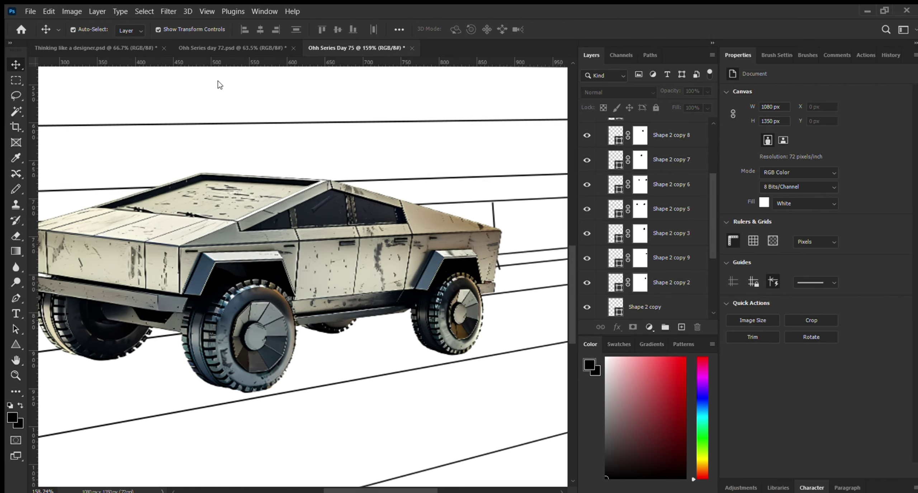
key(ctrl+t)
scroll(360, 240, down, 6)
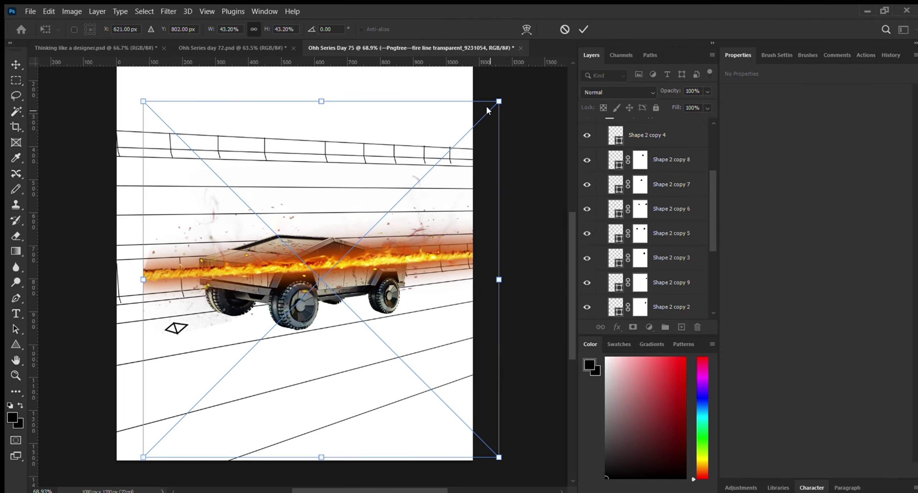
drag(472, 129, 375, 286)
Step: Scale the fire line to 7.67% and move it onto the vehicle's lower sill between the two near wheels
scroll(375, 285, up, 3)
scroll(374, 285, up, 3)
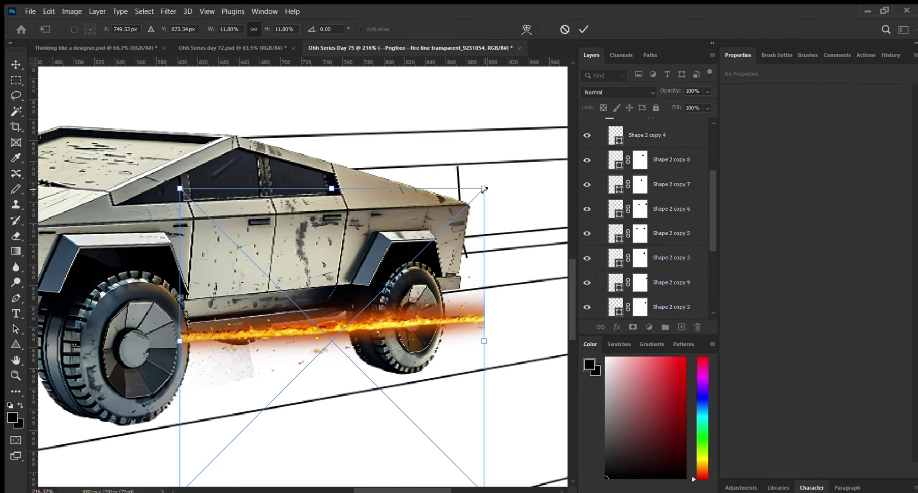
drag(484, 189, 377, 242)
drag(348, 325, 347, 378)
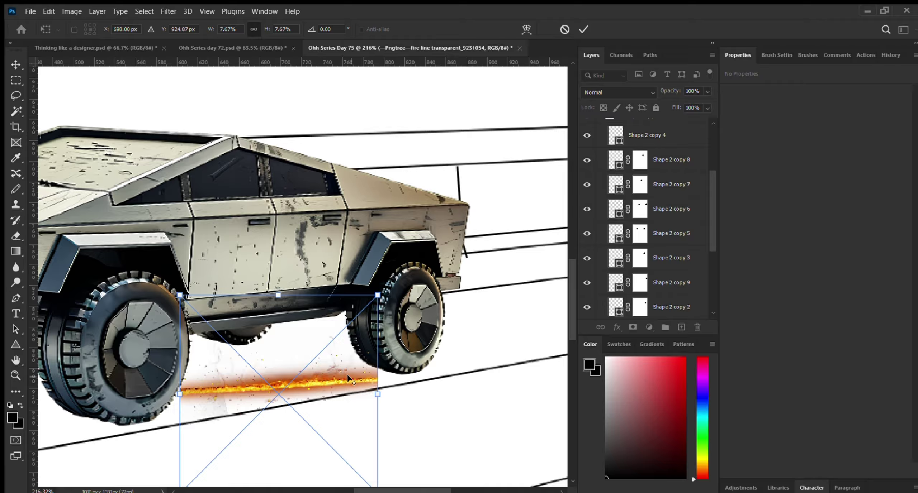
alt+click(343, 355)
drag(301, 387, 305, 309)
Step: Scale the fire line to 6.03%, skew its right end upward to follow the sill's slope, apply the transform and deselect
scroll(337, 285, up, 2)
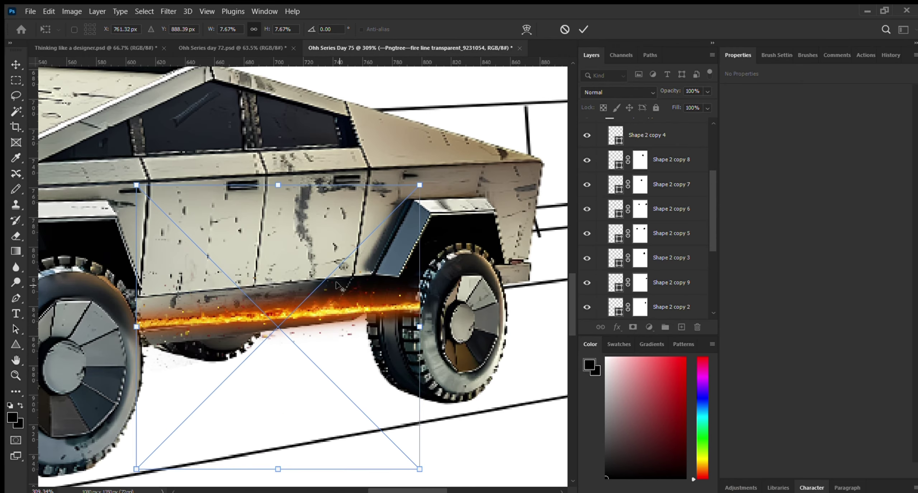
scroll(337, 285, up, 1)
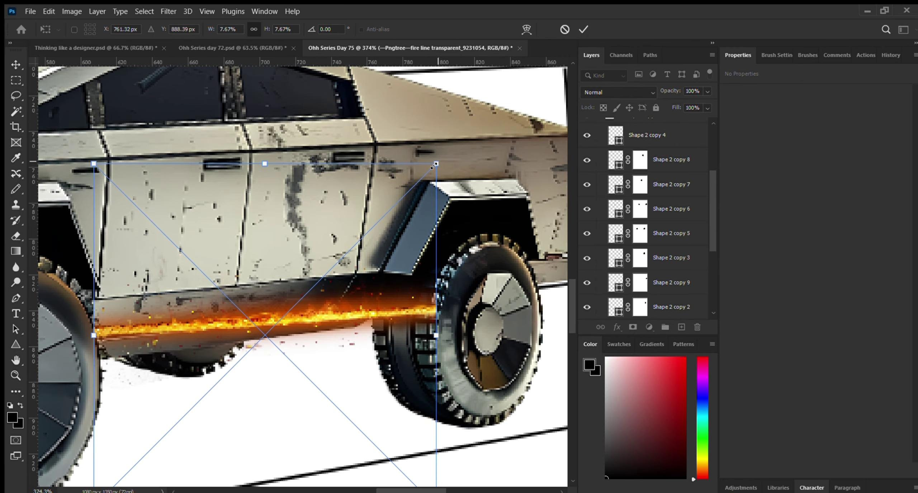
drag(434, 165, 362, 236)
mouse_move(328, 336)
mouse_down()
mouse_move(334, 307)
mouse_move(343, 314)
mouse_up()
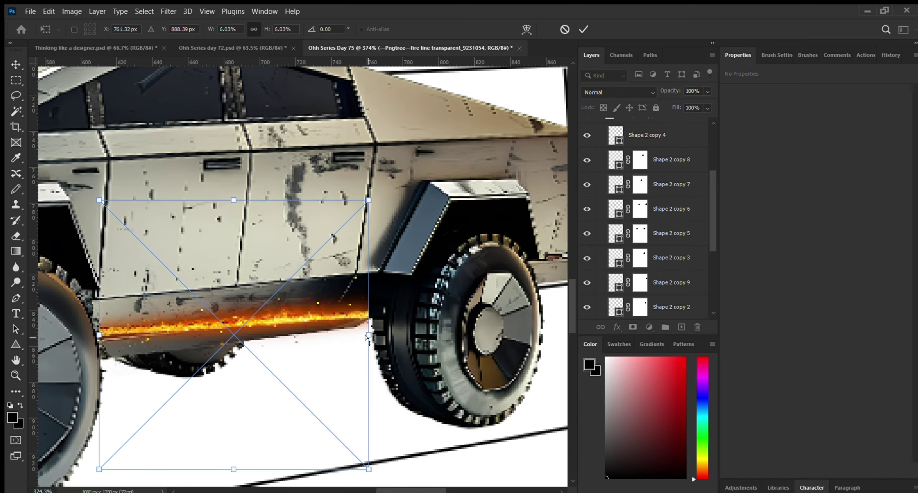
drag(366, 335, 368, 321)
drag(317, 300, 315, 301)
key(Return)
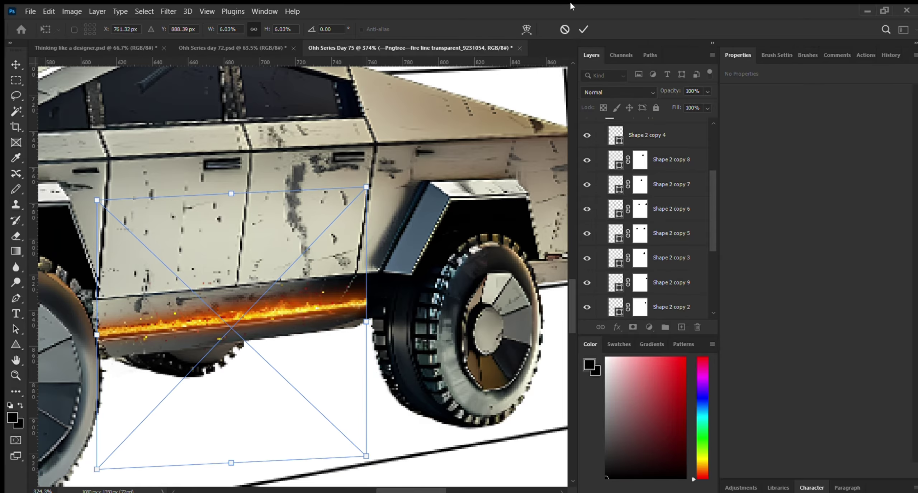
click(580, 30)
scroll(275, 213, down, 6)
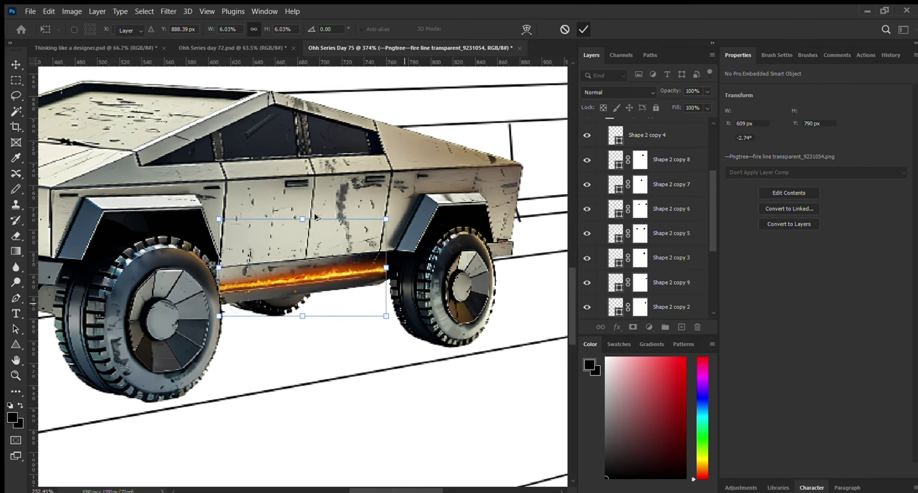
scroll(275, 212, down, 5)
key(Return)
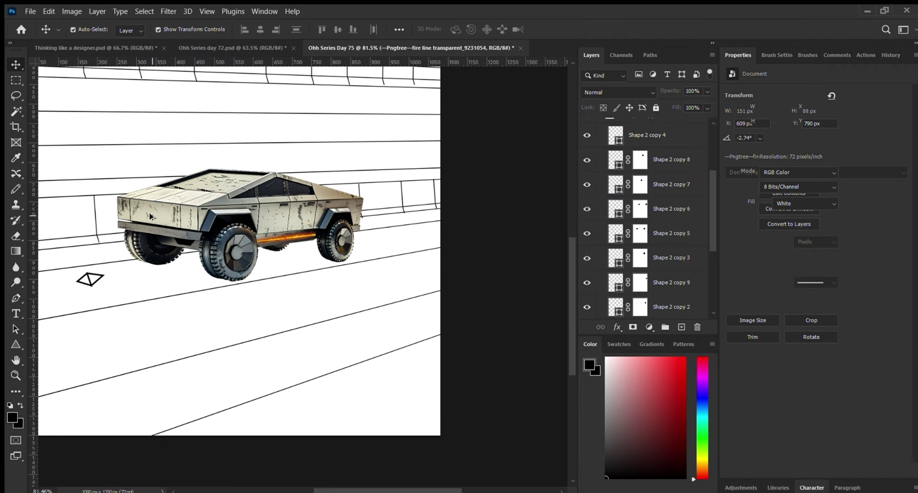
Step: Place the fireball image, scale it to 3.98% and move it beside the vehicle's right wheel
scroll(258, 233, up, 5)
scroll(258, 233, up, 2)
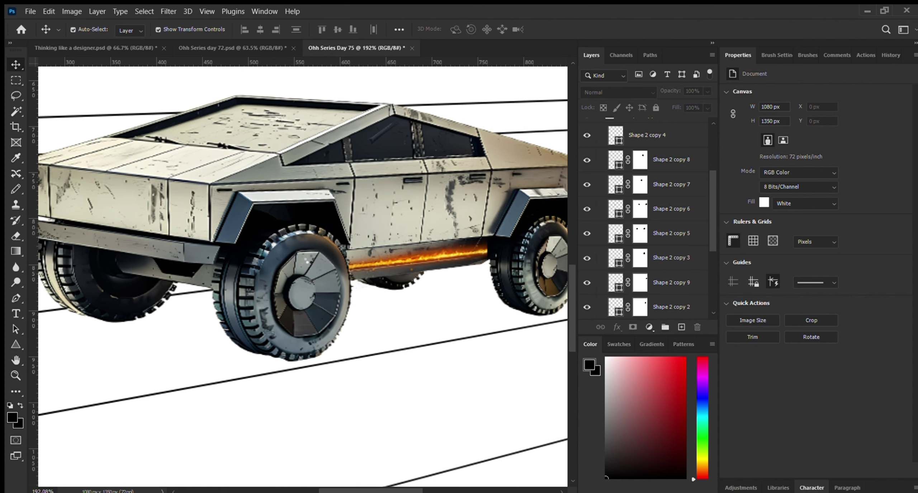
scroll(283, 248, down, 5)
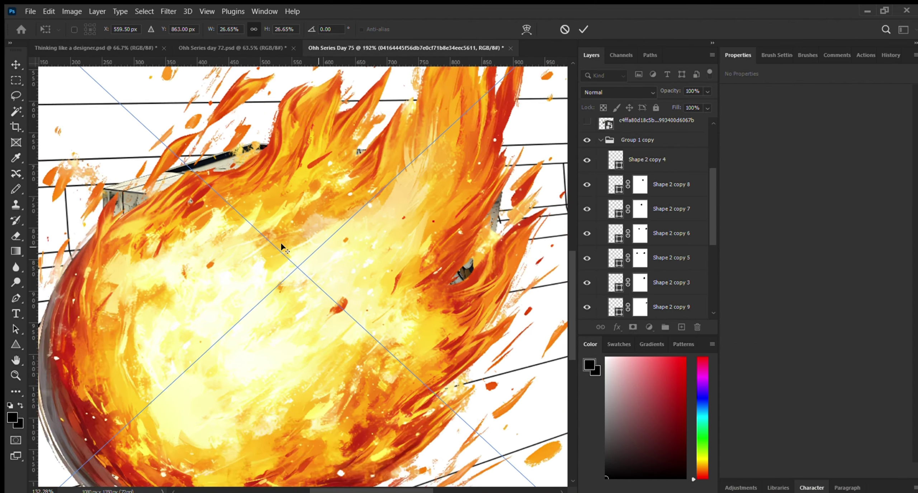
scroll(300, 245, down, 4)
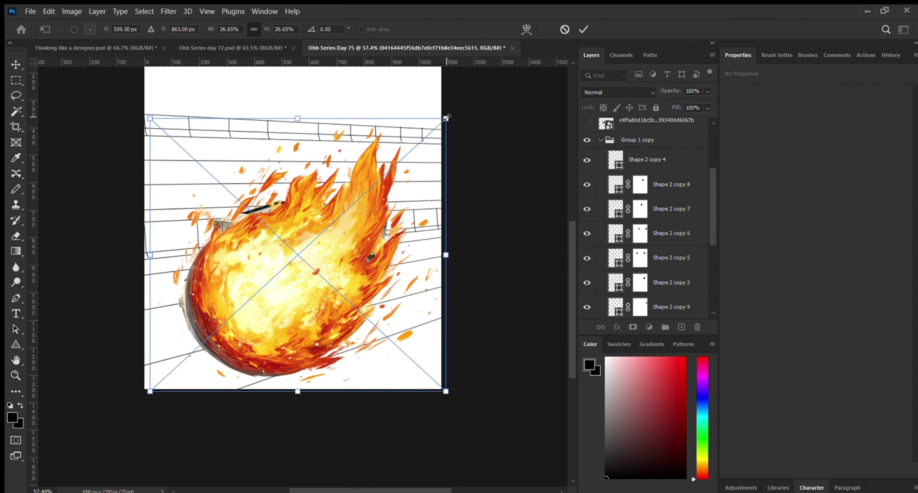
drag(446, 118, 320, 232)
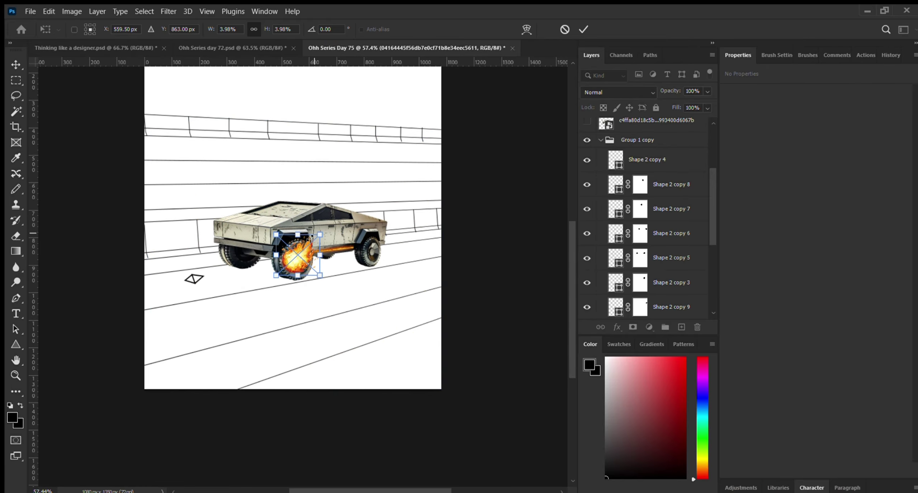
scroll(309, 239, up, 4)
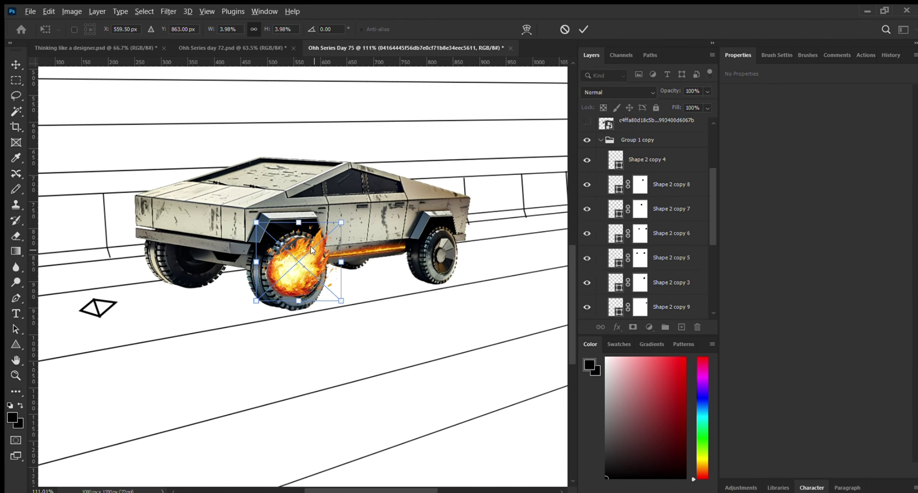
drag(268, 272, 435, 253)
scroll(460, 233, up, 3)
scroll(513, 211, up, 2)
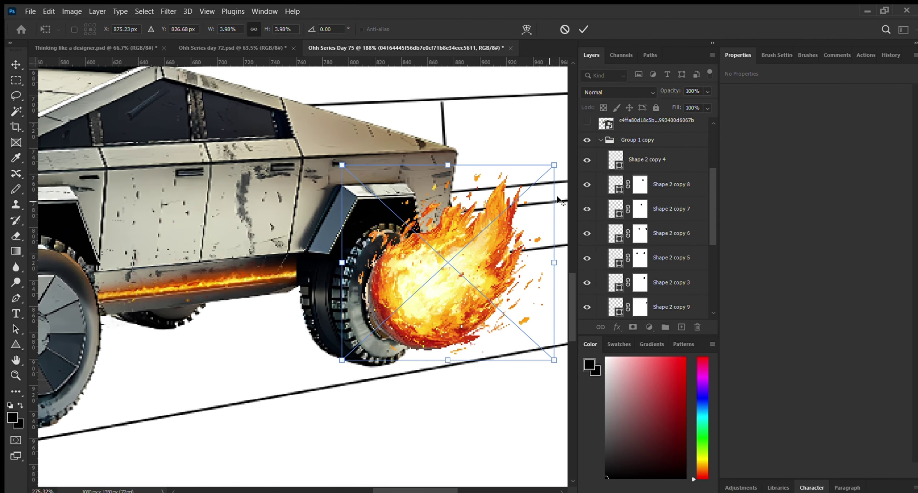
Step: Scale the fireball to 2.53%, rotate it to -39.30° and position it over the right wheel's hub
scroll(562, 176, up, 1)
drag(549, 161, 373, 248)
drag(352, 347, 360, 308)
drag(420, 248, 431, 224)
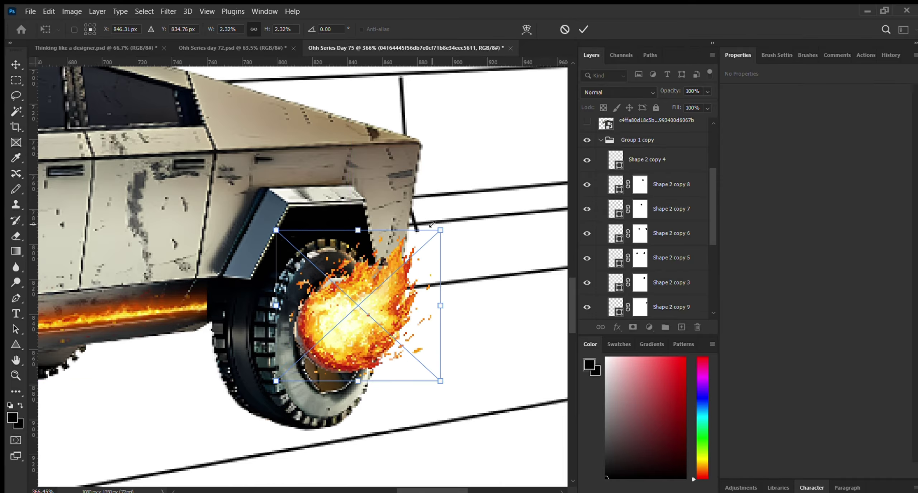
drag(380, 288, 382, 170)
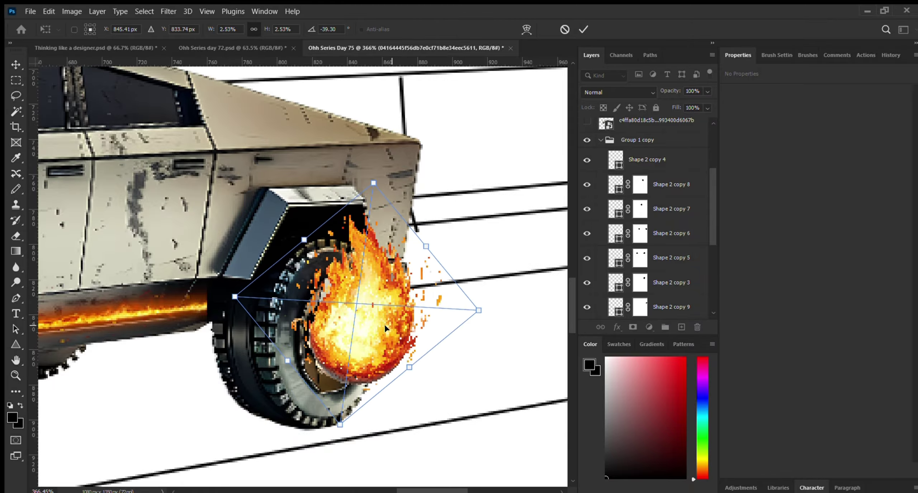
drag(385, 326, 364, 341)
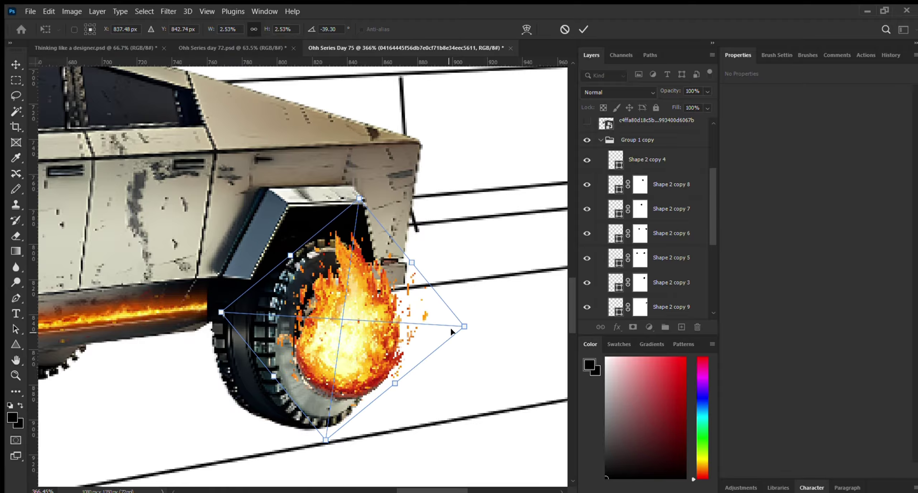
Step: Distort the fireball's corners to narrow it into a flame inside the right wheel's rim, and apply the transform
scroll(355, 321, up, 2)
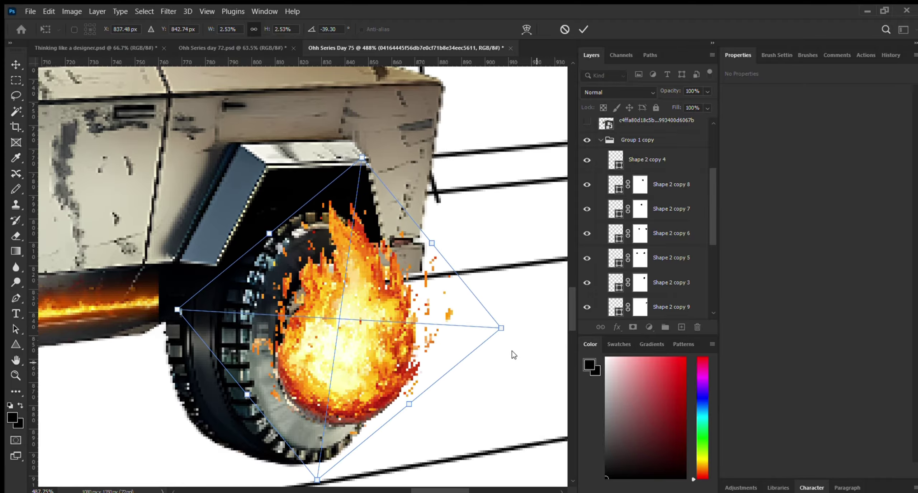
drag(486, 329, 408, 369)
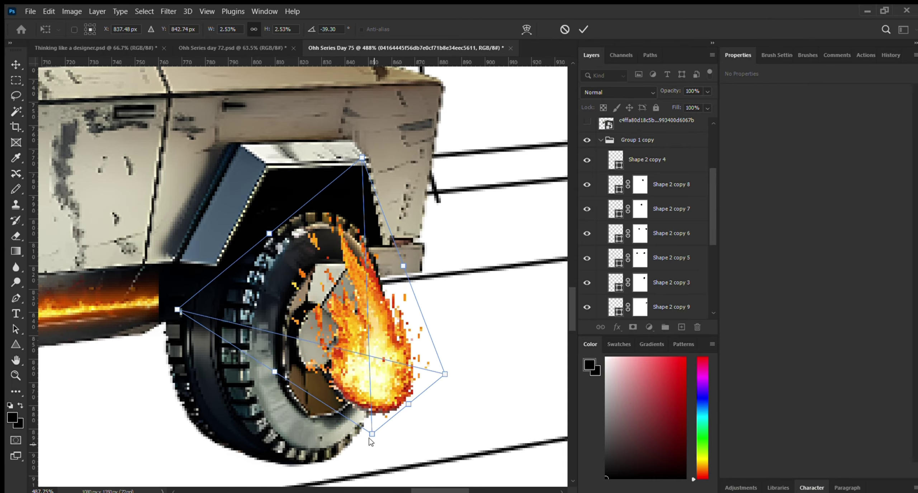
drag(372, 435, 370, 416)
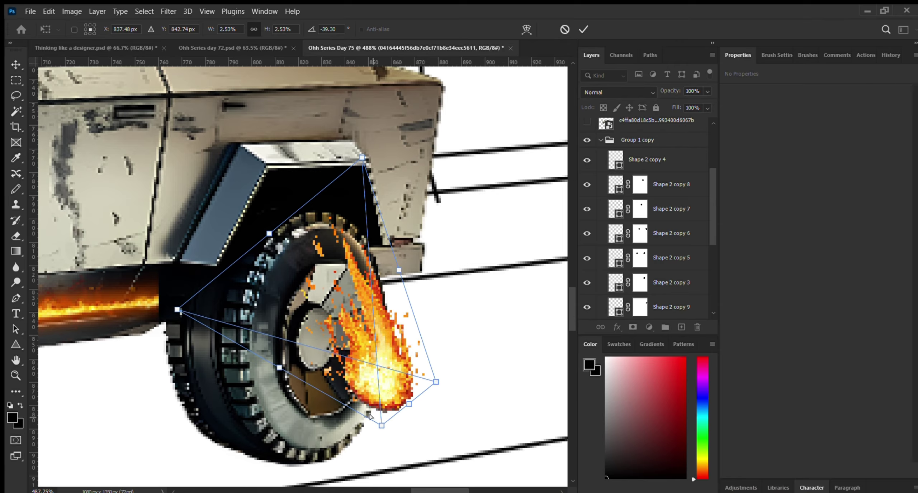
drag(391, 360, 340, 368)
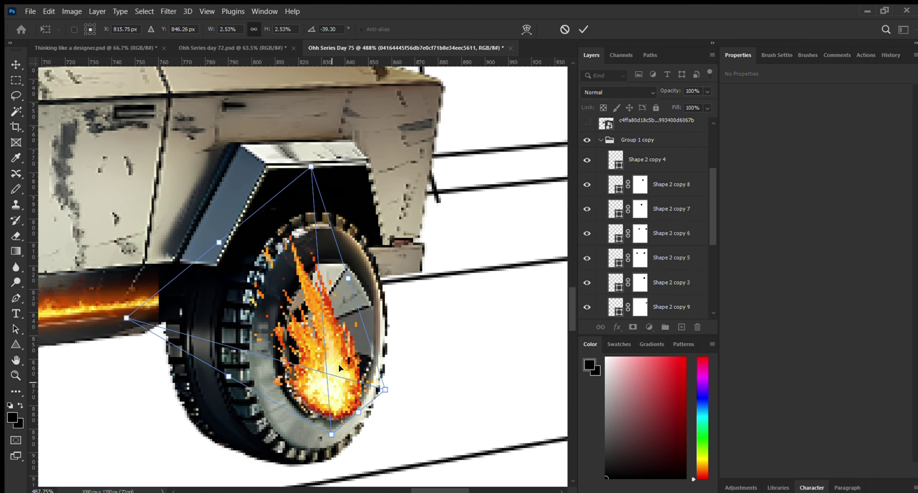
drag(309, 151, 302, 194)
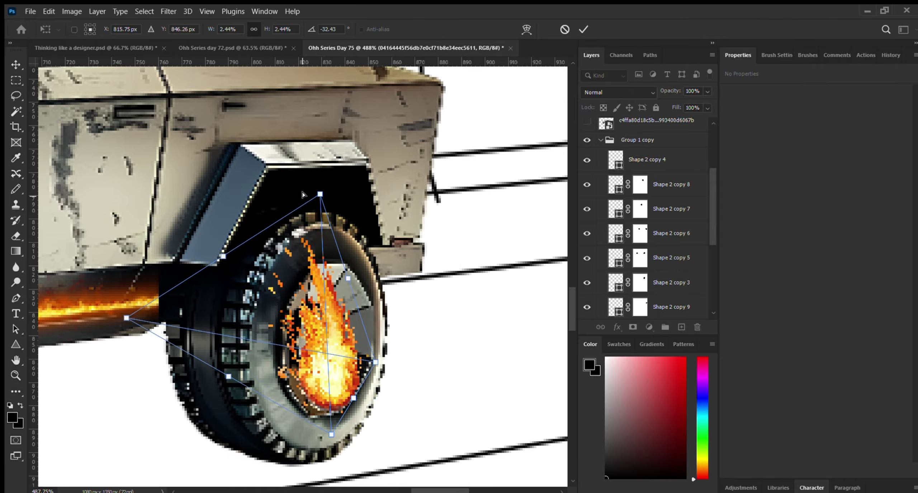
drag(346, 276, 346, 272)
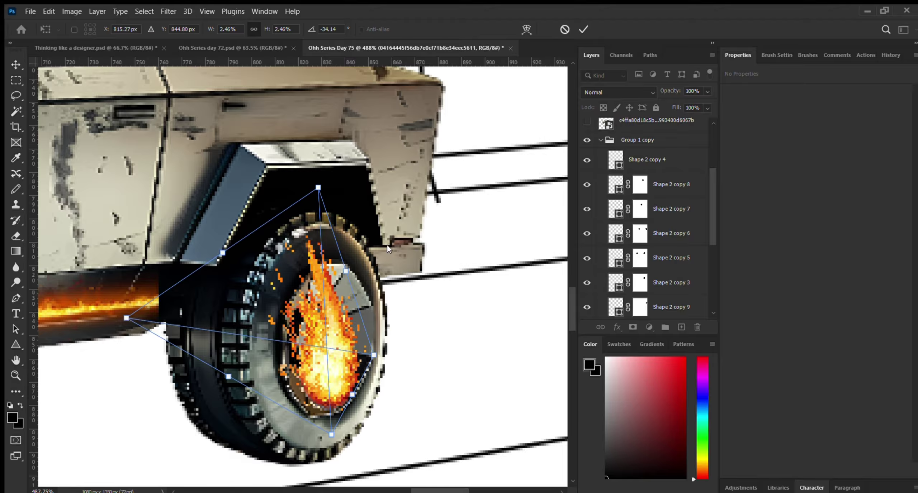
key(Return)
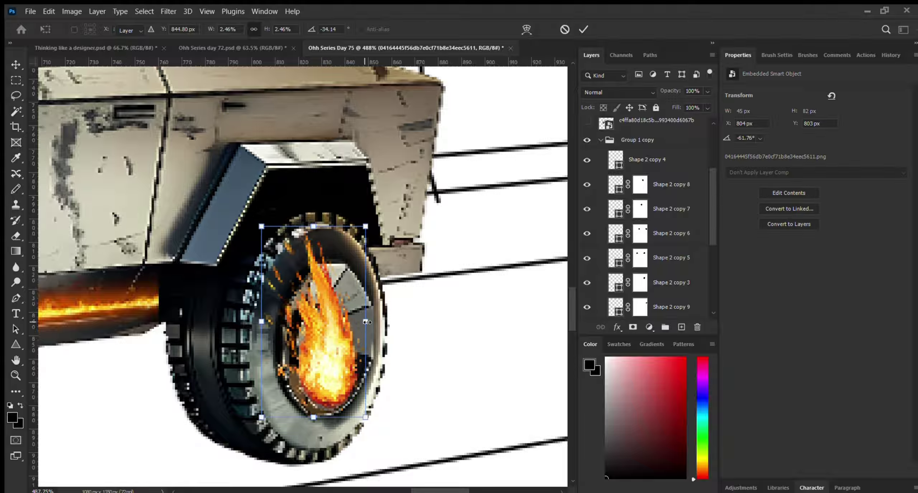
Step: Enlarge the wheel flame to 3.95% by 3.63%, reaching up into the wheel arch, recentre it on the hub and apply
key(v)
key(ctrl+t)
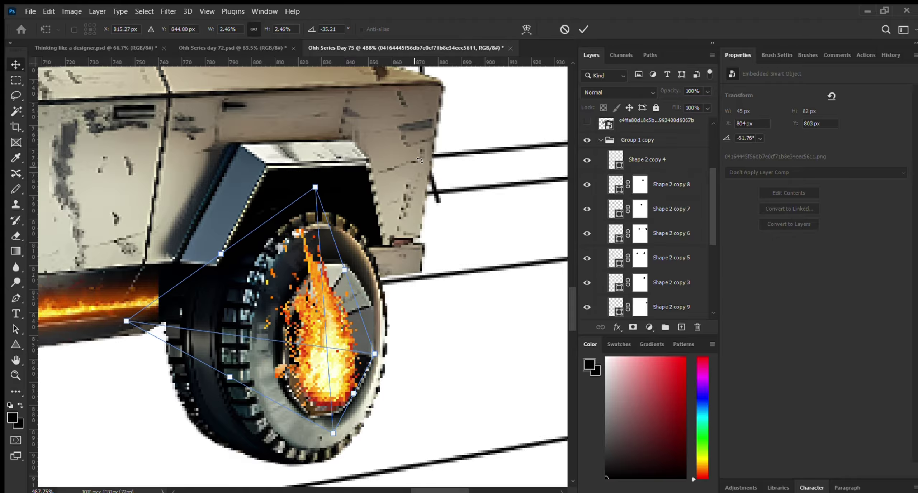
drag(343, 209, 363, 145)
mouse_move(321, 324)
mouse_down()
mouse_move(345, 315)
mouse_move(336, 326)
mouse_up()
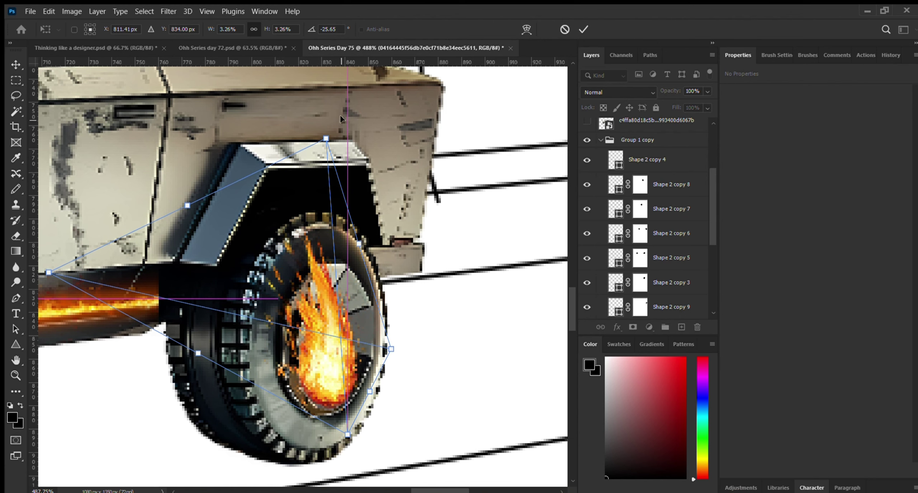
drag(325, 138, 324, 108)
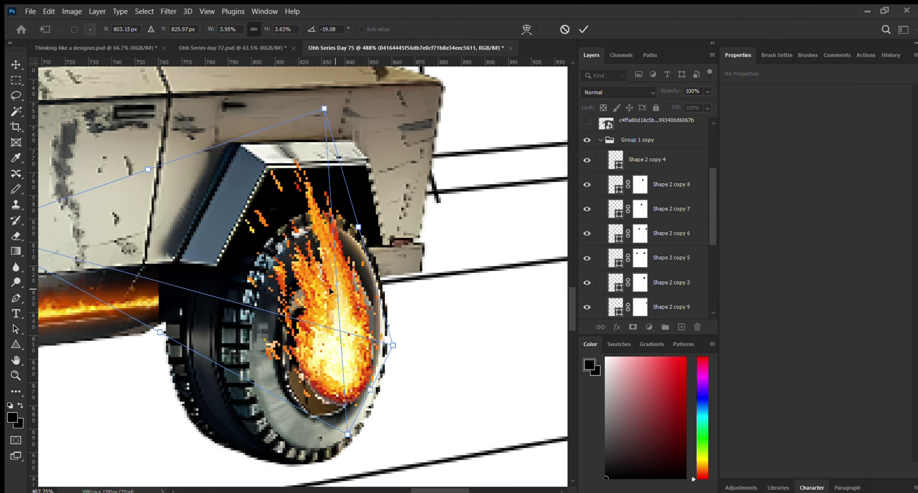
drag(330, 291, 323, 305)
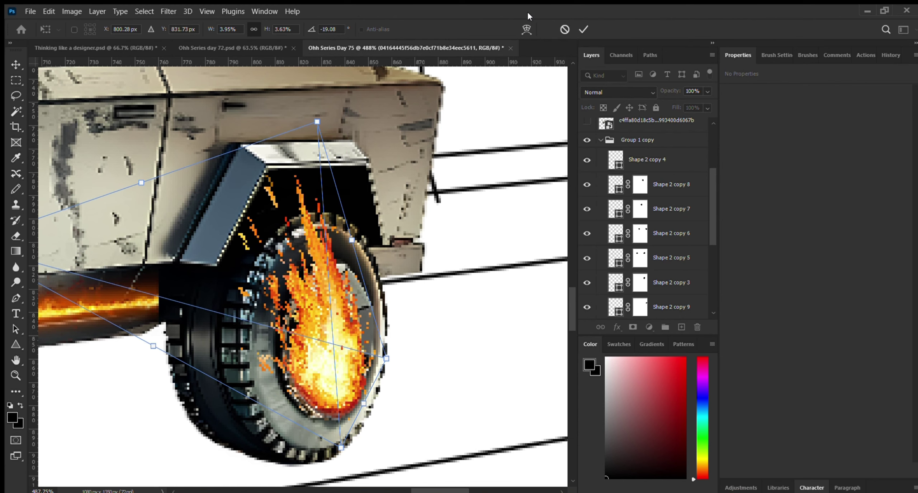
click(583, 30)
Step: Rotate the right wheel's flame to -15.10°, apply it and reopen the flame for transforming
scroll(359, 370, down, 2)
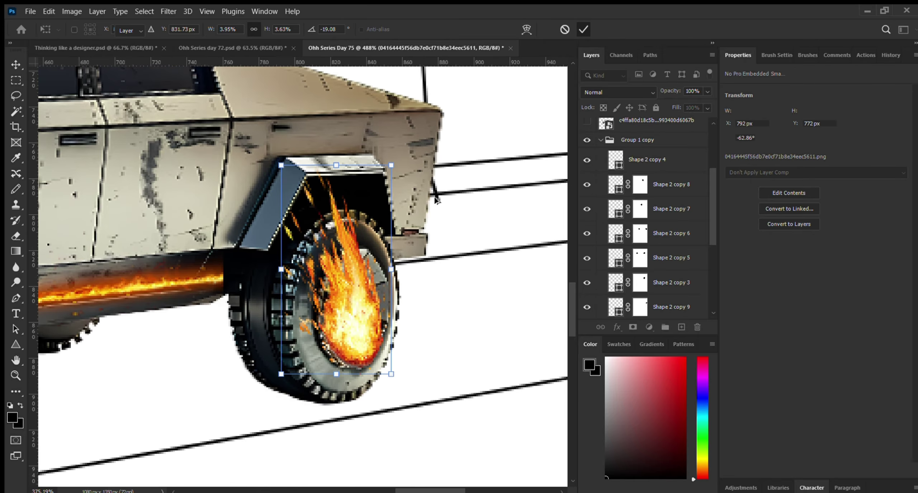
scroll(312, 362, down, 3)
scroll(394, 307, down, 1)
scroll(389, 308, up, 4)
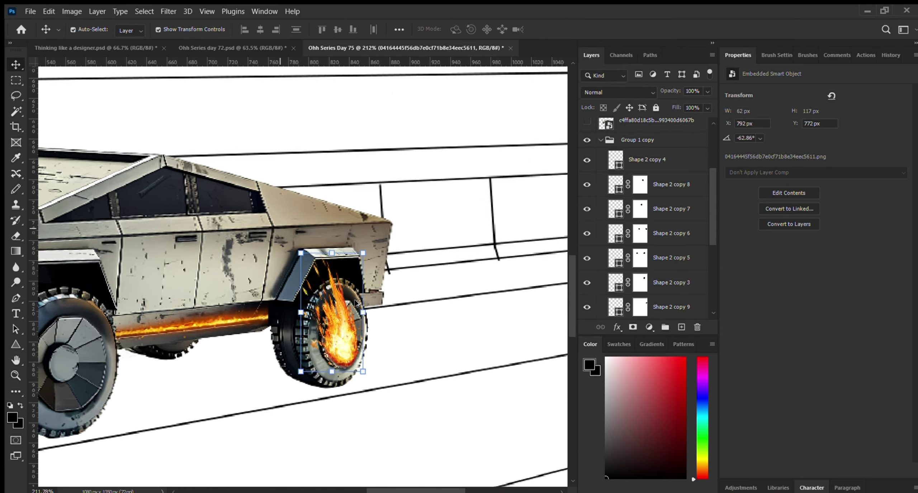
scroll(355, 287, up, 1)
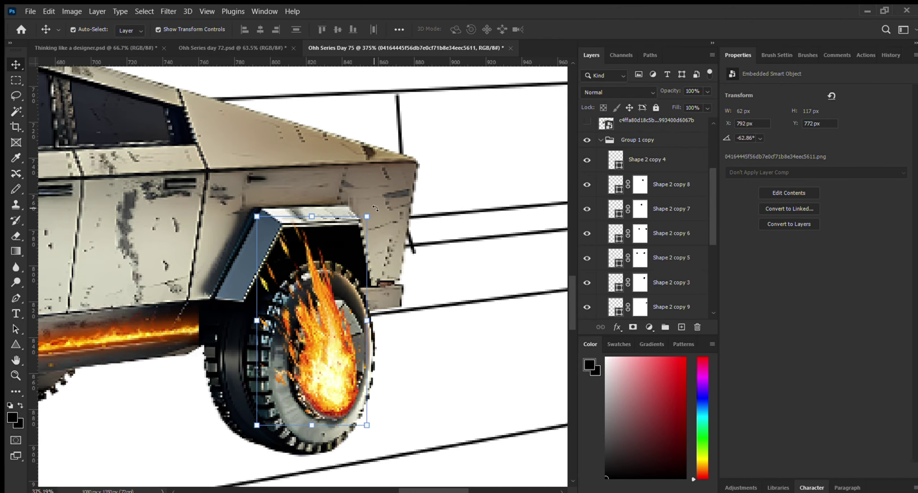
key(ctrl+t)
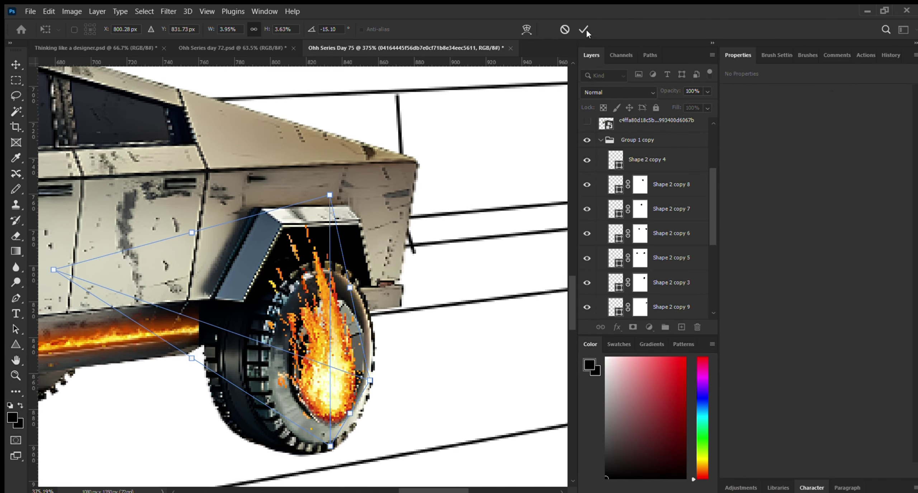
click(585, 30)
key(ctrl+t)
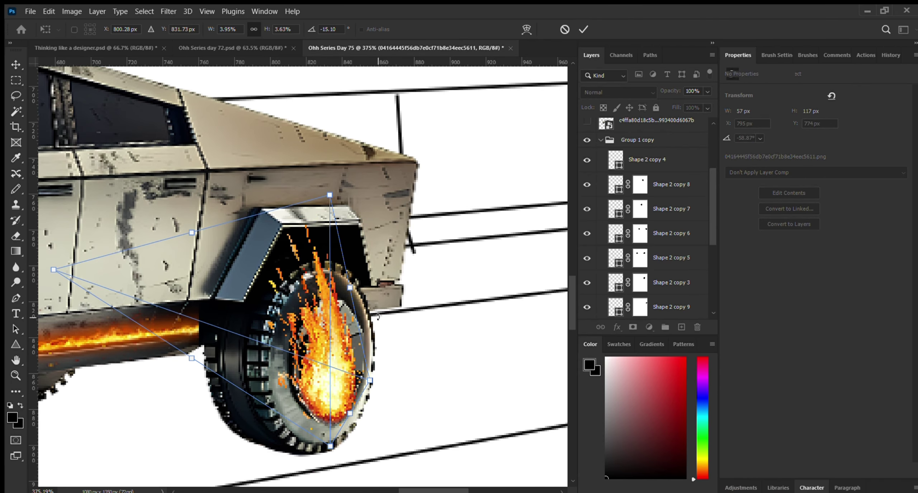
click(348, 201)
drag(317, 295, 341, 310)
drag(372, 359, 318, 303)
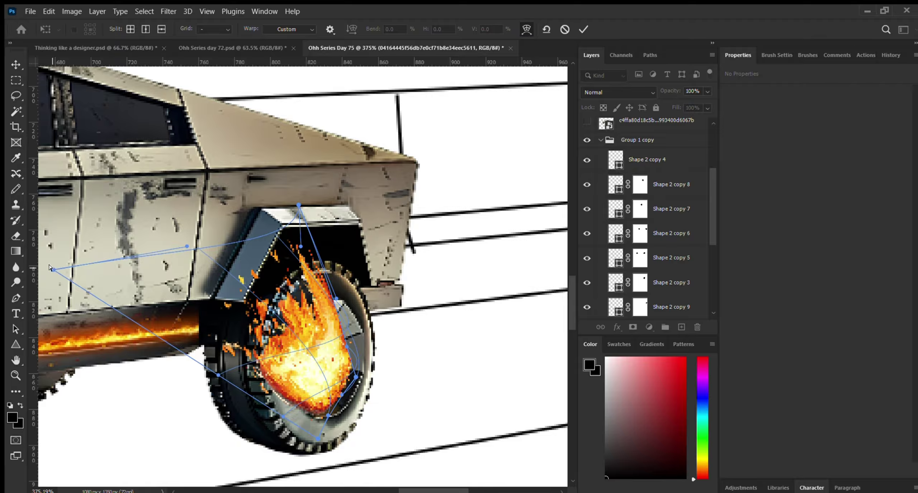
mouse_move(299, 365)
mouse_down()
mouse_move(324, 376)
mouse_move(299, 378)
mouse_up()
key(Escape)
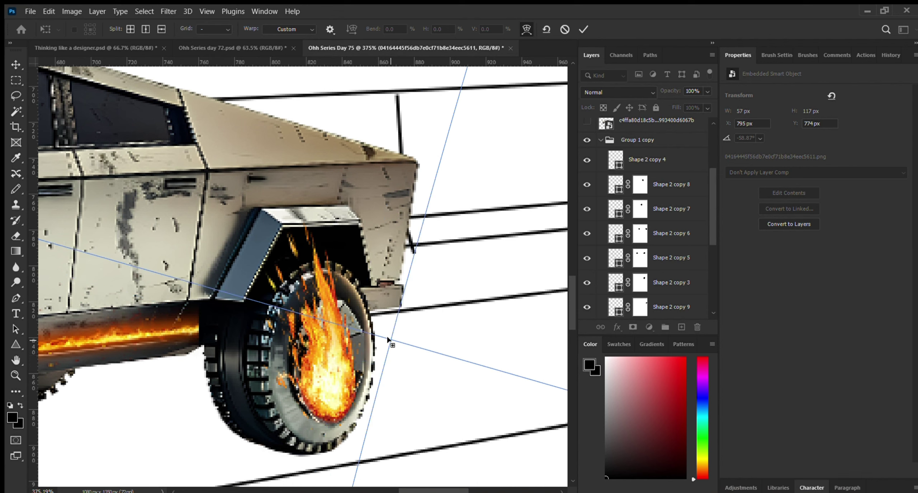
key(ctrl+alt+z)
key(ctrl+z)
key(ctrl+z)
key(ctrl+z)
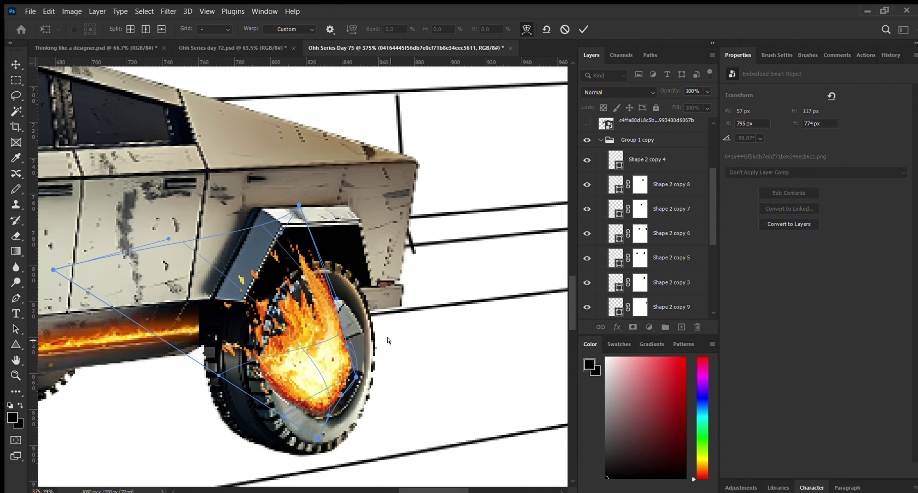
key(ctrl+shift+z)
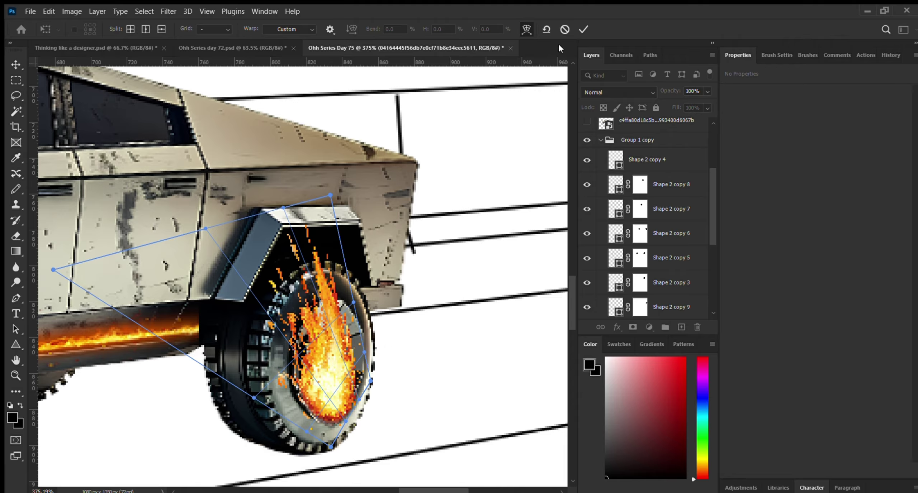
click(564, 29)
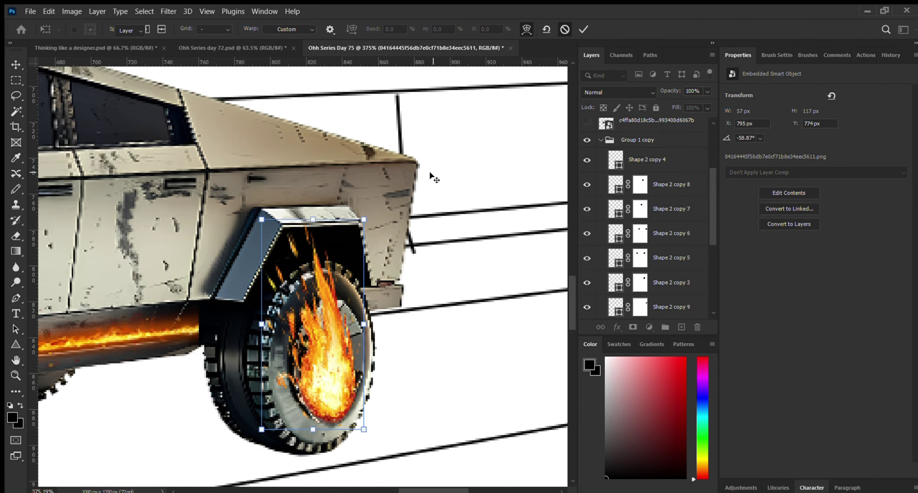
Step: Delete the distorted flame layer from the right wheel
key(Delete)
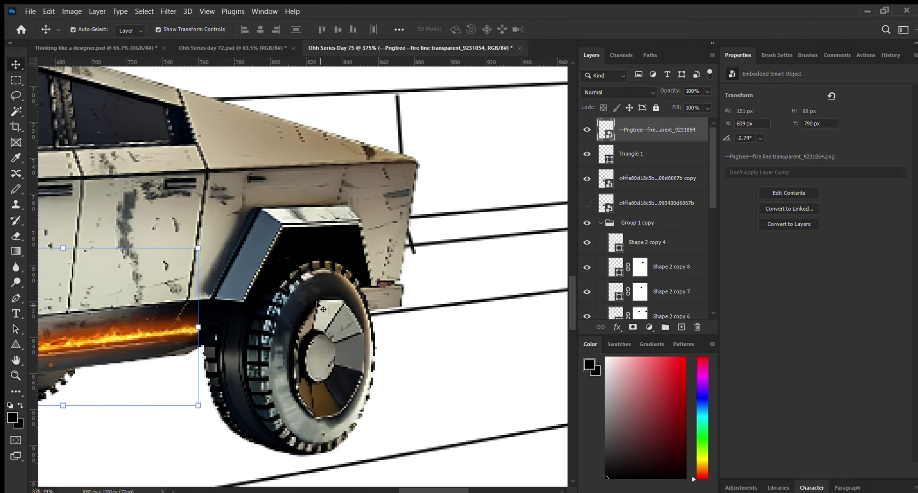
key(ctrl+z)
key(ctrl)
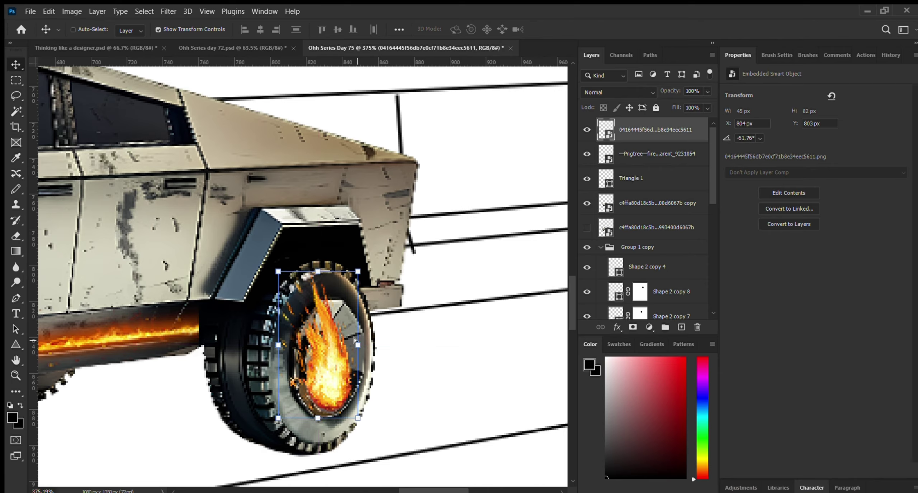
key(Delete)
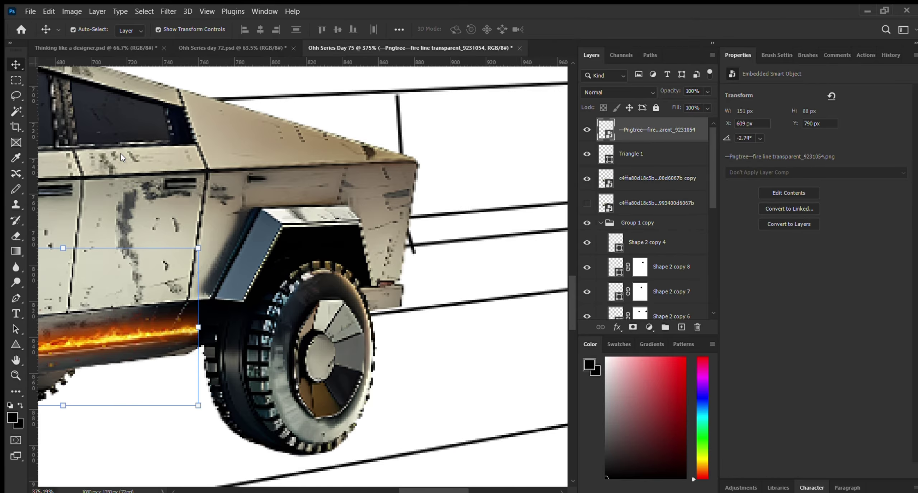
Step: Place a fresh copy of the fireball image at 26.65% scale and confirm the placement
key(ctrl+t)
scroll(434, 263, down, 5)
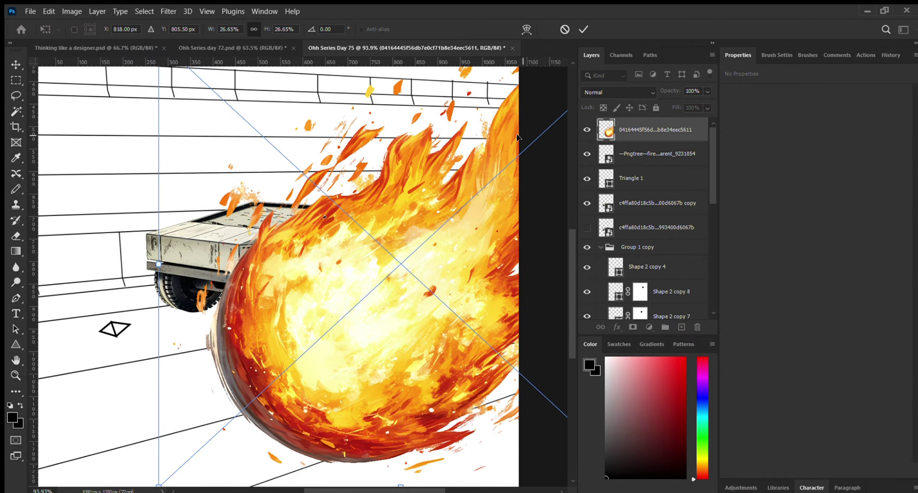
click(582, 29)
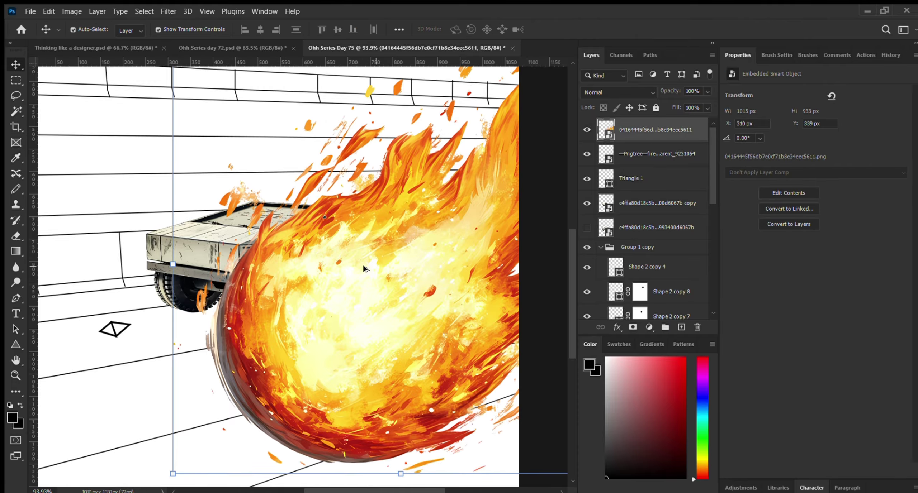
Step: Scale the new fireball down to 4.70% and move it over the vehicle's right wheel
scroll(354, 247, down, 3)
key(ctrl+t)
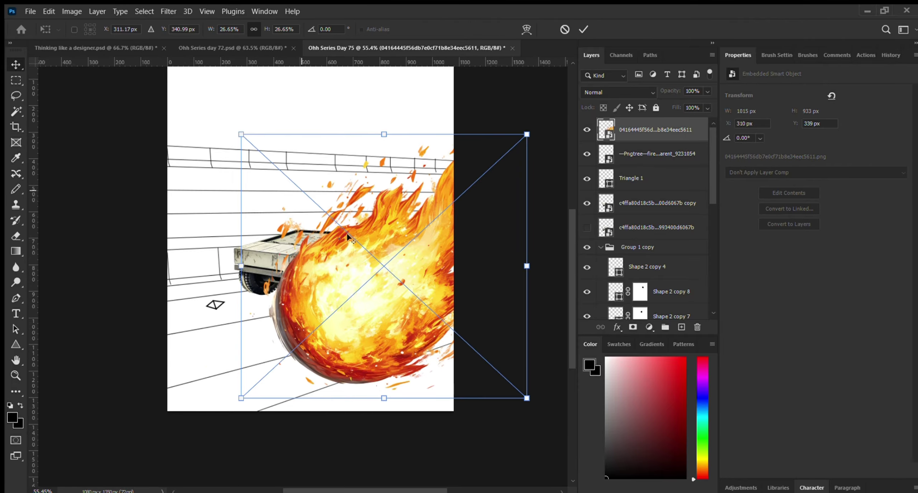
drag(351, 236, 351, 237)
drag(242, 134, 348, 206)
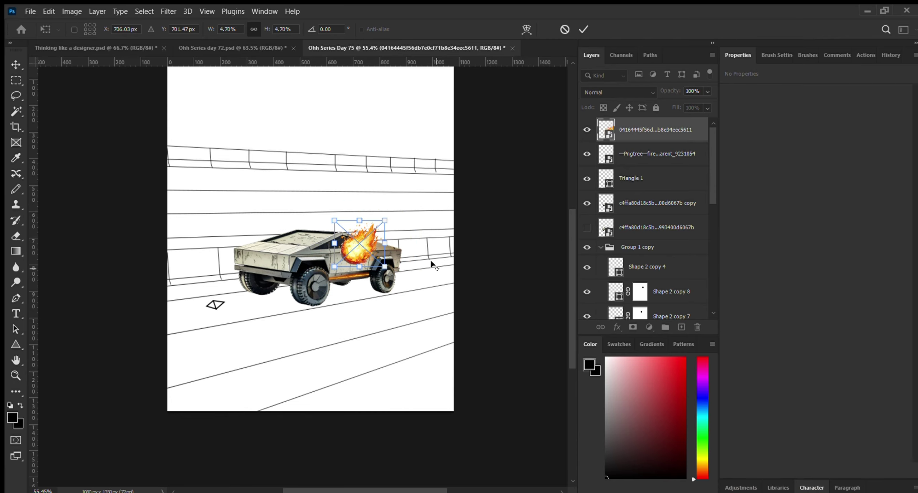
scroll(432, 266, up, 5)
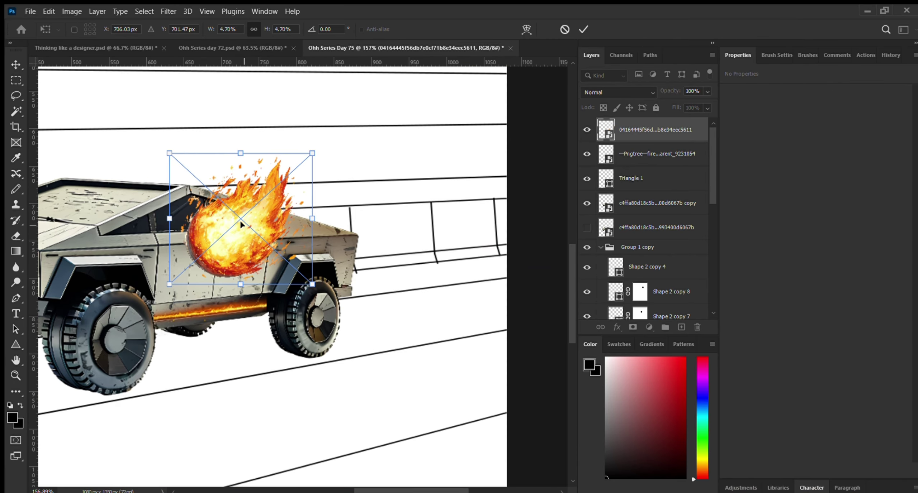
drag(241, 225, 344, 295)
scroll(344, 295, up, 3)
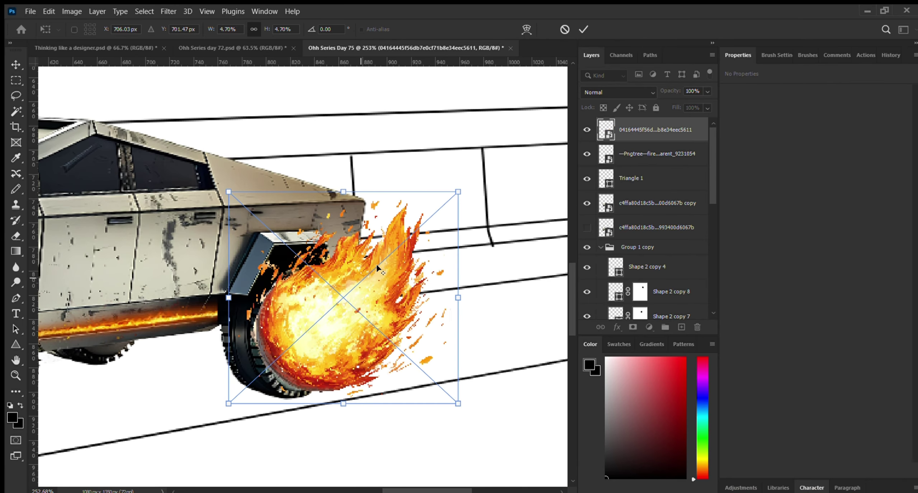
scroll(376, 267, up, 2)
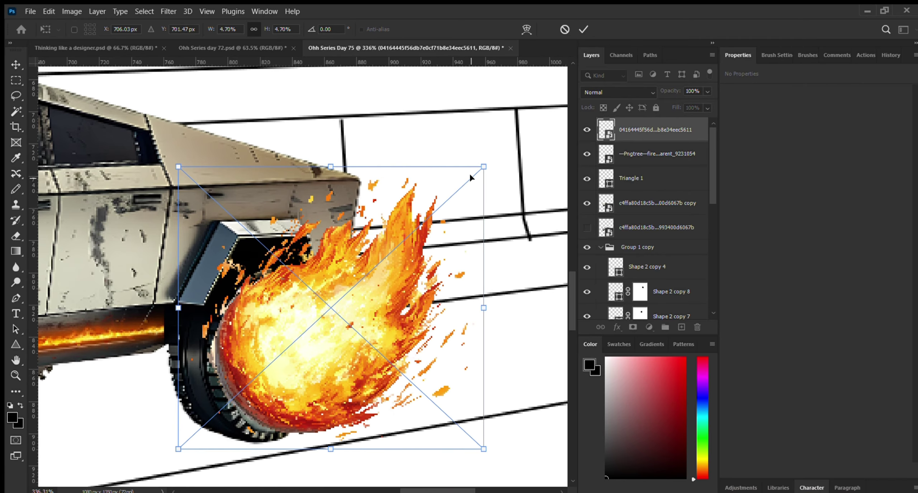
Step: Reduce the fireball to 3.51%, rotate it to -29.87° so its flames point upward, and apply the transform
drag(482, 166, 439, 232)
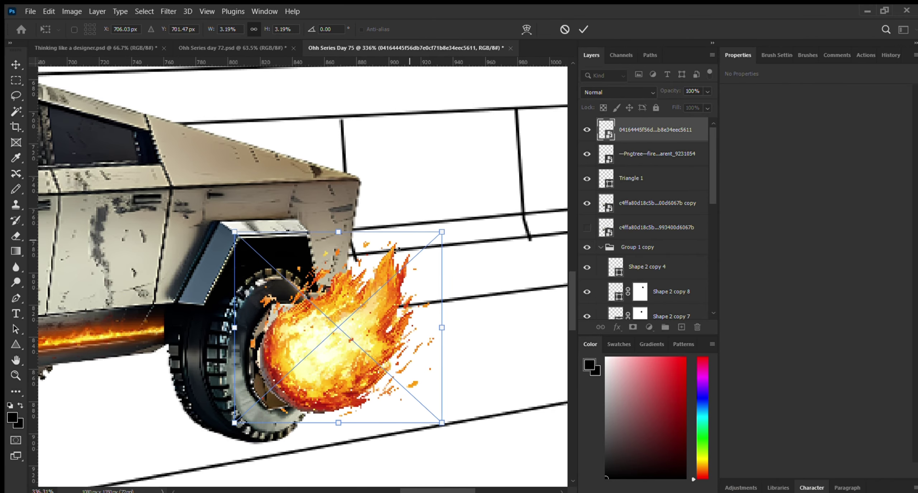
drag(318, 339, 293, 355)
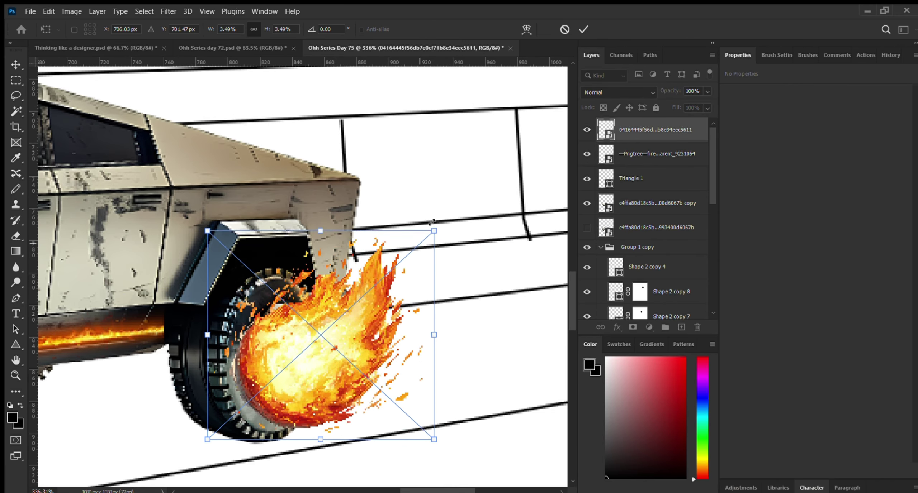
drag(414, 249, 458, 169)
drag(337, 328, 302, 347)
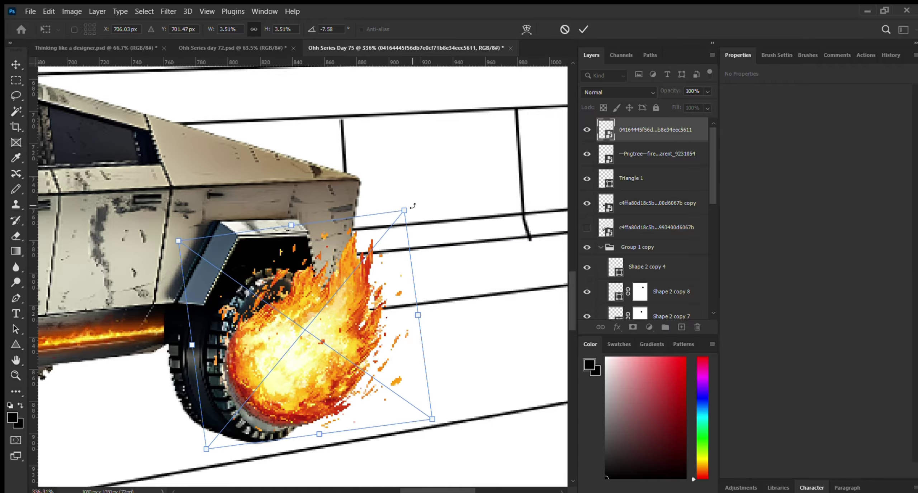
drag(439, 432, 466, 372)
drag(308, 387, 358, 285)
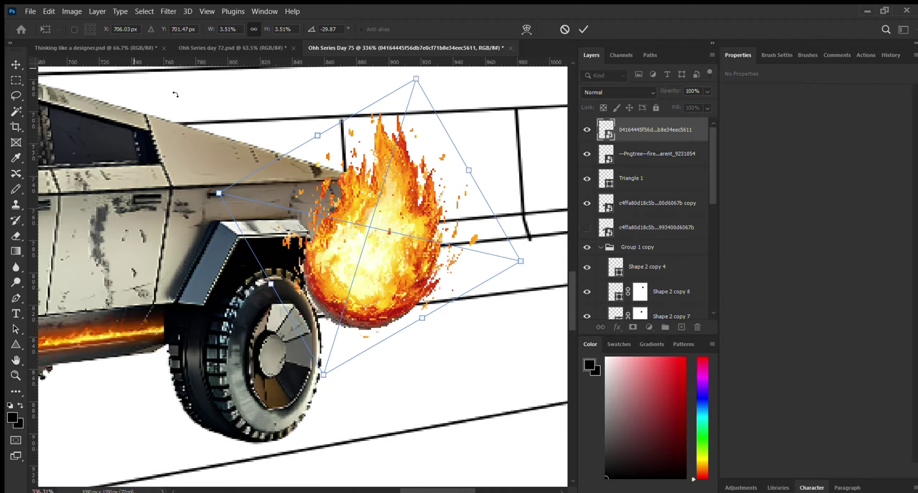
click(583, 29)
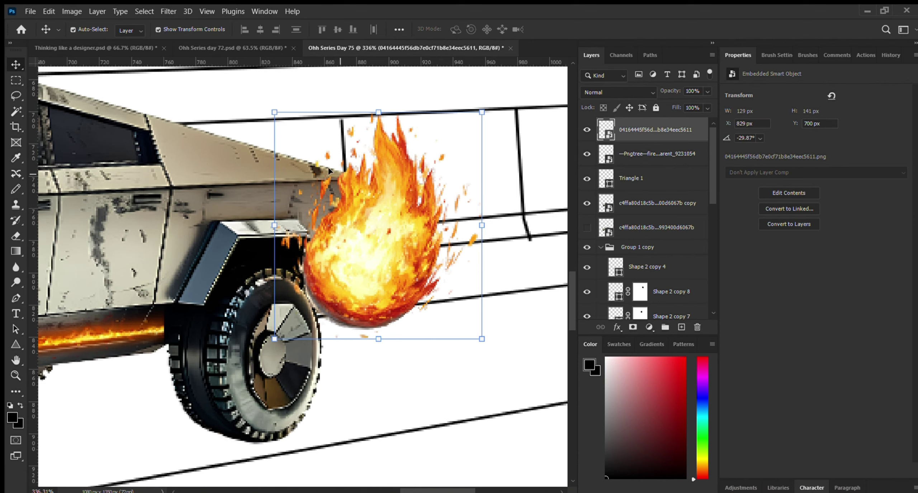
Step: Move the fireball onto the right wheel, warp its sides and tip to follow the tyre and wheel arch, and apply
key(ctrl+t)
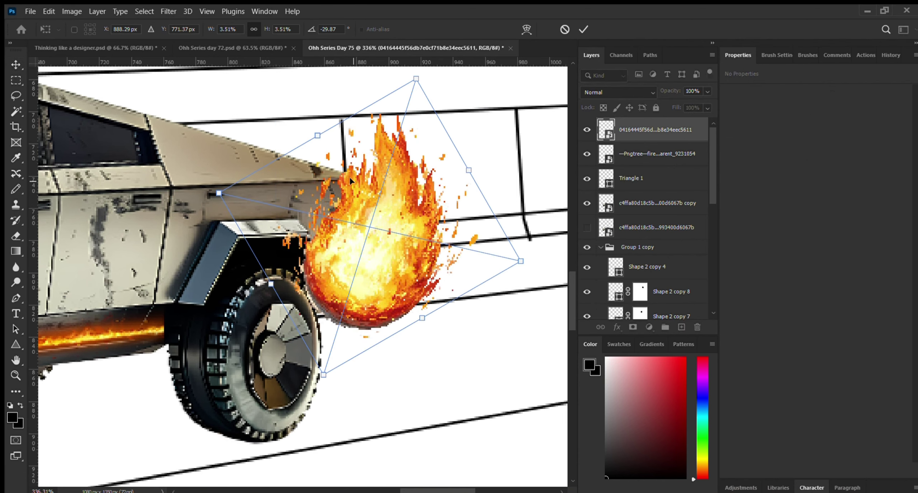
drag(341, 219, 305, 316)
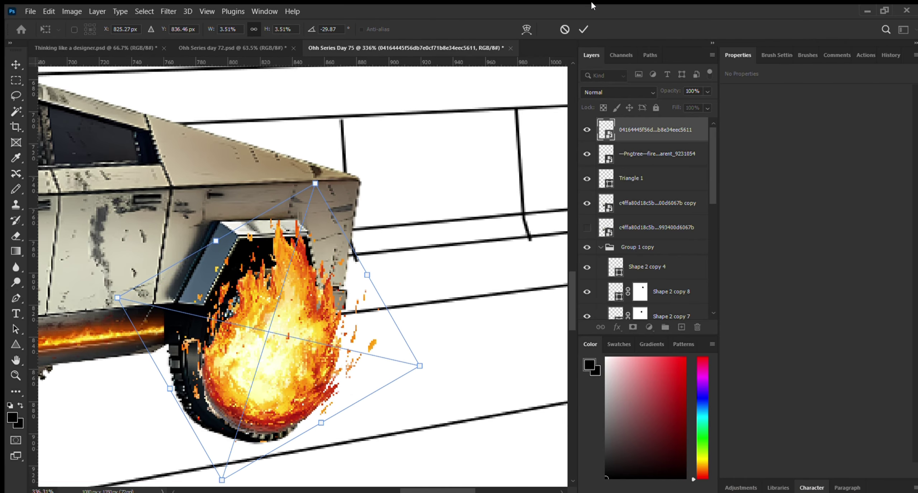
right_click(323, 301)
click(326, 380)
drag(346, 361, 323, 361)
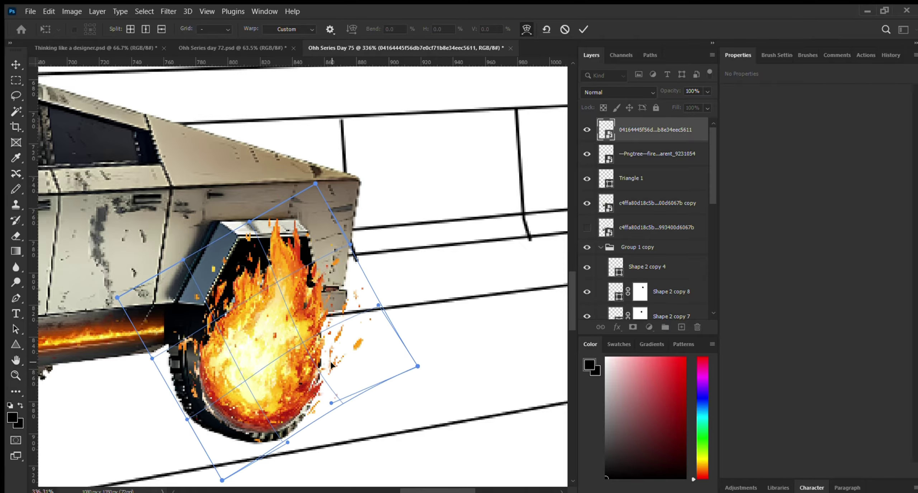
drag(206, 349, 265, 397)
drag(271, 257, 253, 266)
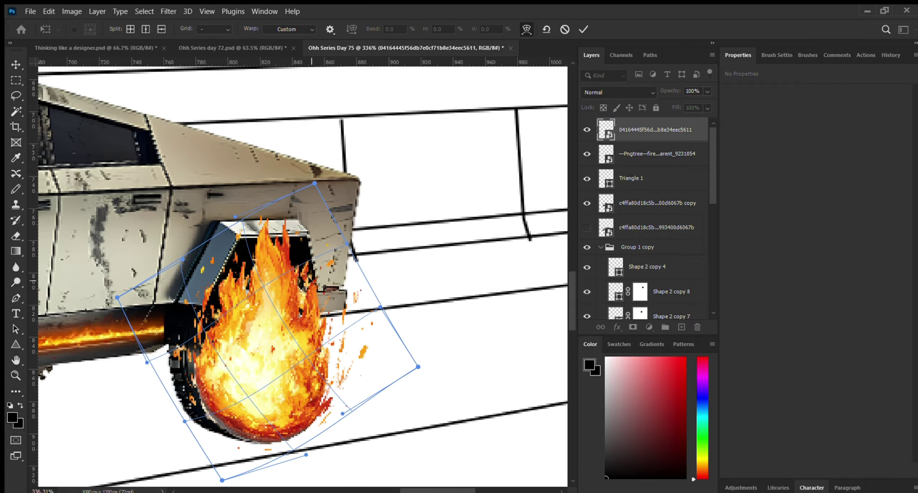
drag(309, 280, 315, 272)
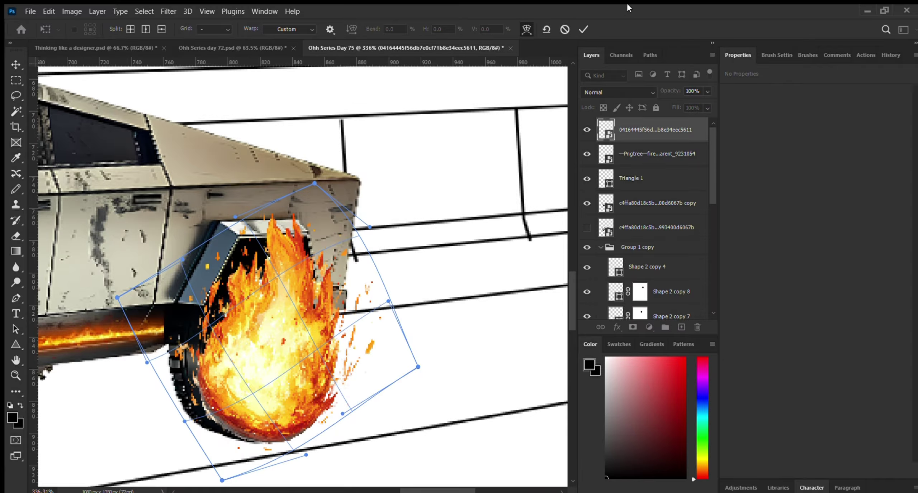
click(583, 29)
scroll(344, 283, down, 3)
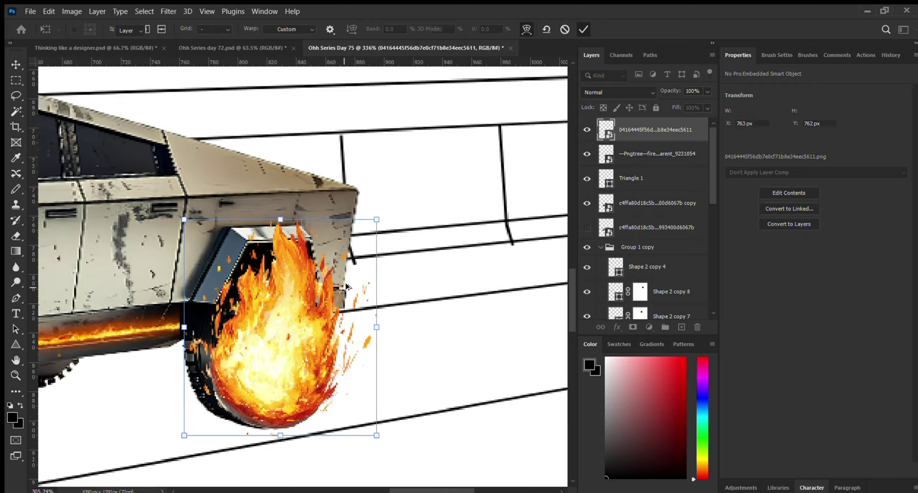
scroll(225, 284, up, 2)
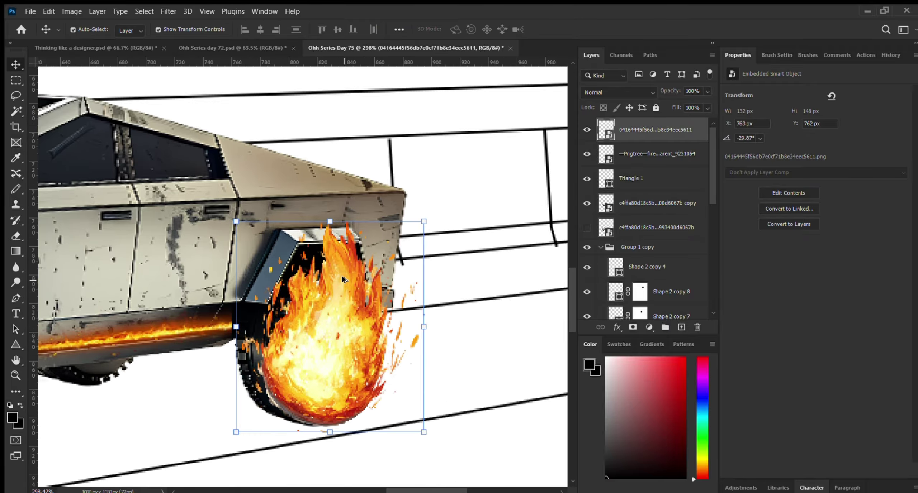
Step: Set the right wheel's fireball layer to 89% opacity
double_click(695, 134)
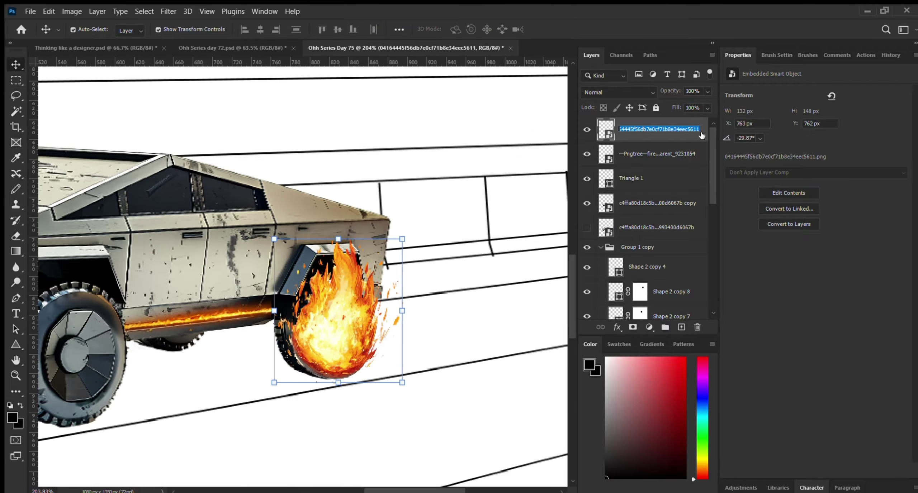
key(Return)
key(space)
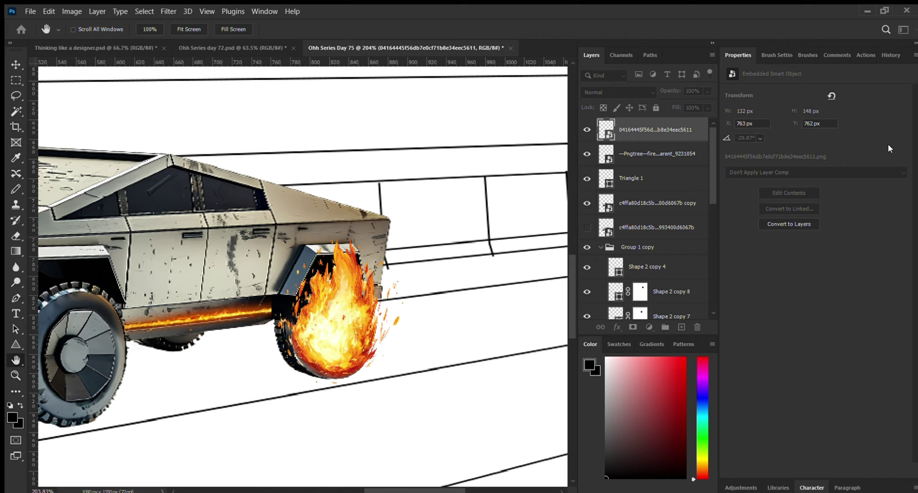
key(v)
drag(668, 90, 666, 91)
scroll(381, 205, down, 5)
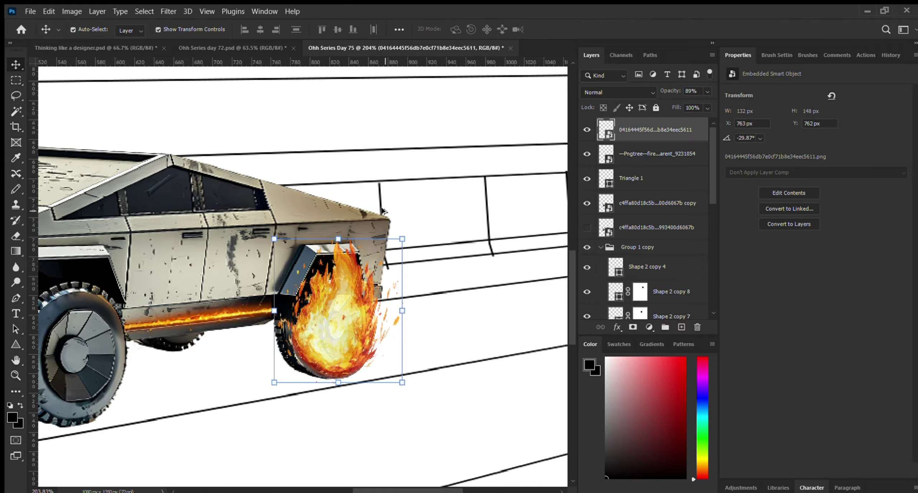
Step: Place the wide flame image 76c3d2d954b0fe51a6215098e6754f87 at 10.21% scale over the vehicle's cargo bed and apply
scroll(242, 196, up, 4)
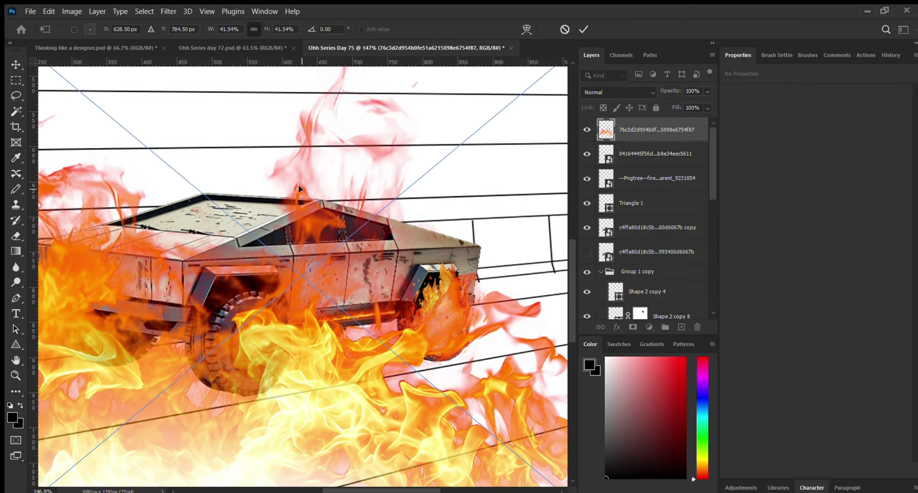
scroll(293, 226, down, 5)
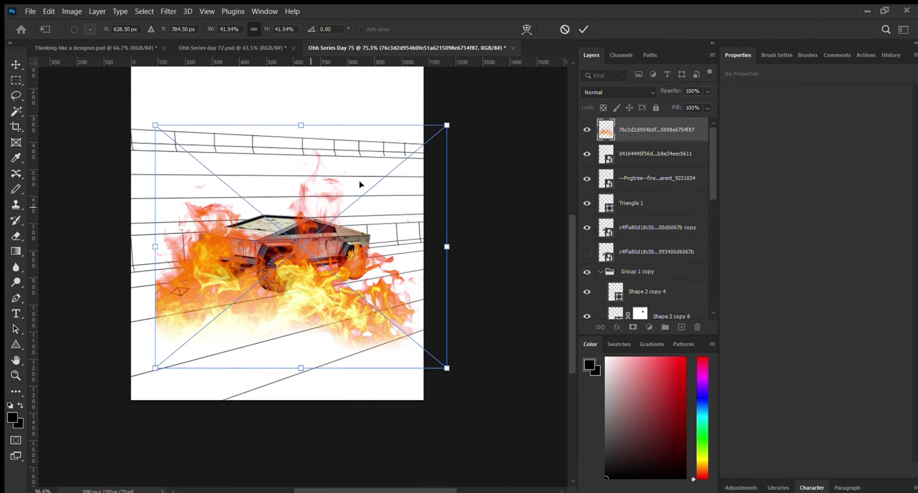
drag(447, 125, 226, 309)
drag(181, 338, 259, 217)
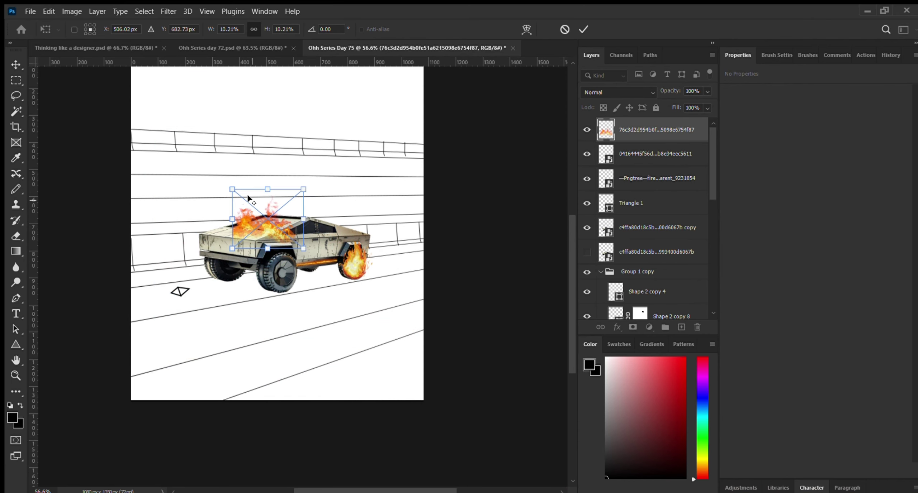
scroll(259, 218, up, 5)
drag(319, 241, 308, 223)
scroll(308, 223, up, 1)
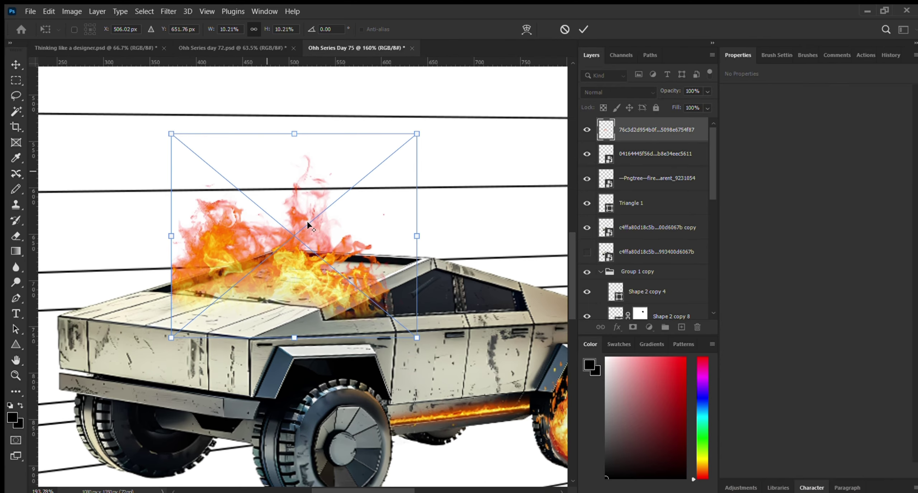
click(582, 30)
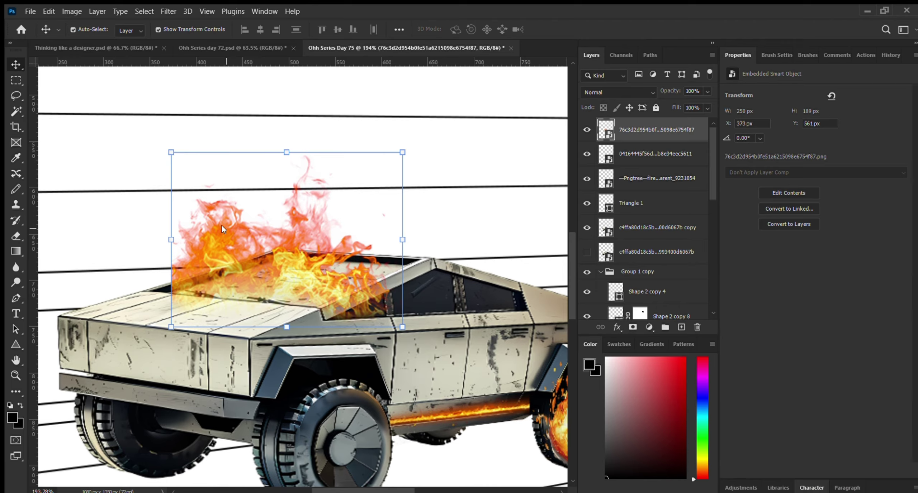
Step: Reposition the flame image over the vehicle's cargo bed, rotate it 2.95° to follow the body's slope, and apply the transform
drag(280, 237, 264, 248)
key(ctrl+t)
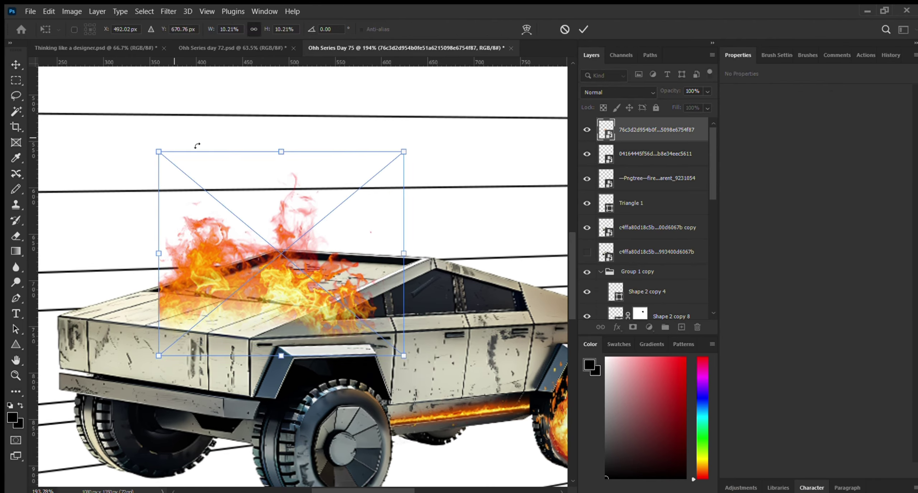
drag(421, 143, 425, 149)
mouse_move(145, 288)
mouse_down()
mouse_move(170, 288)
mouse_move(187, 263)
mouse_move(171, 278)
mouse_move(145, 272)
mouse_up()
scroll(151, 277, up, 3)
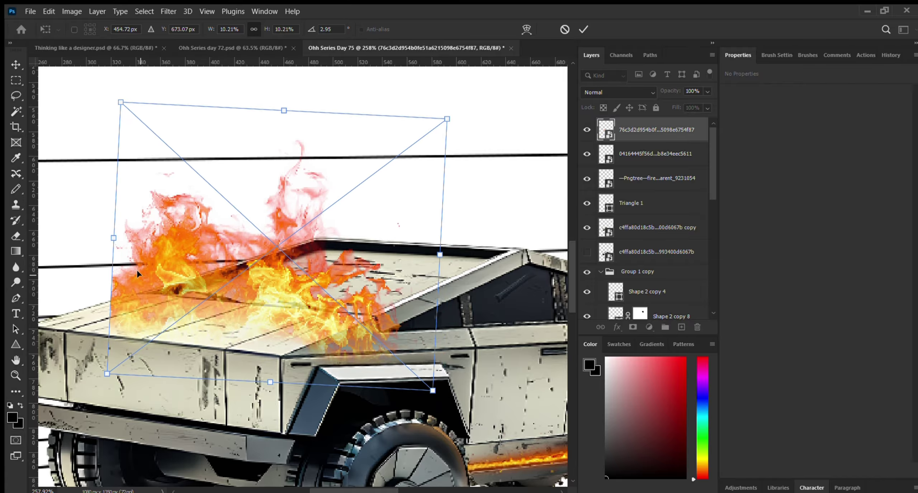
scroll(136, 270, up, 3)
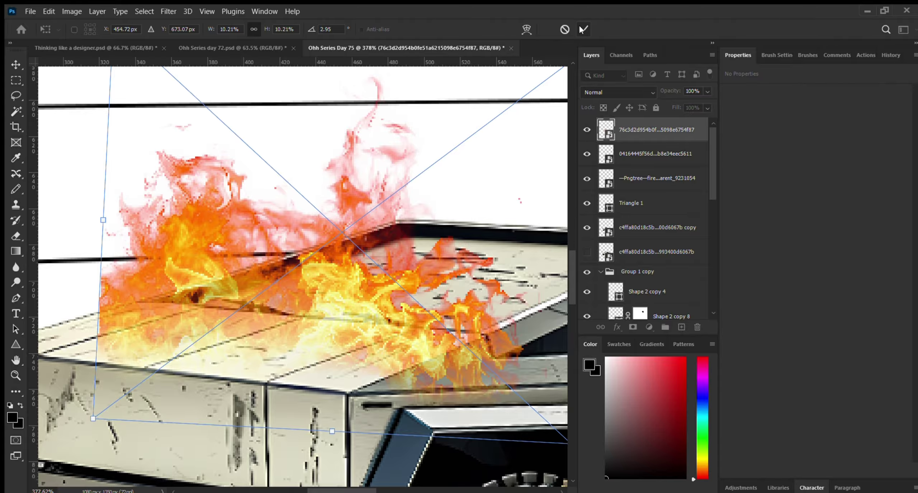
drag(271, 249, 282, 247)
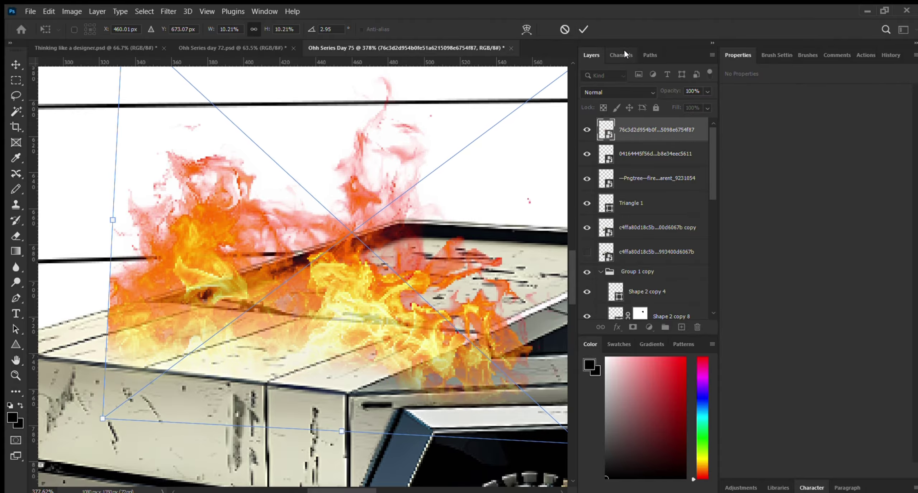
click(583, 29)
scroll(324, 304, down, 3)
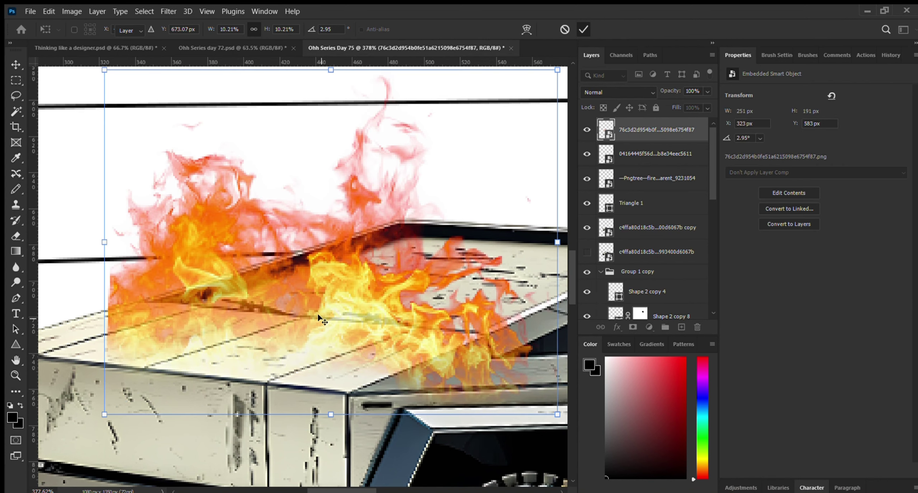
scroll(291, 300, down, 2)
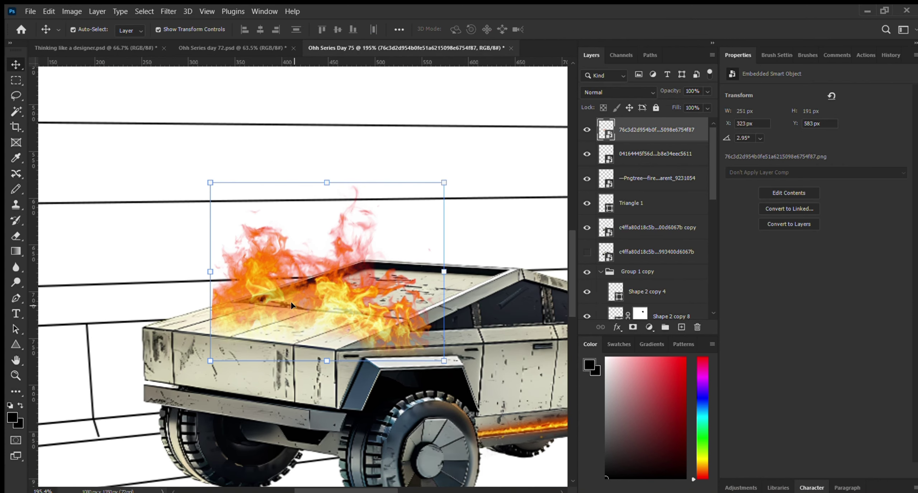
scroll(291, 305, down, 2)
Step: Add a layer mask to the cargo bed's flame layer
scroll(327, 270, up, 5)
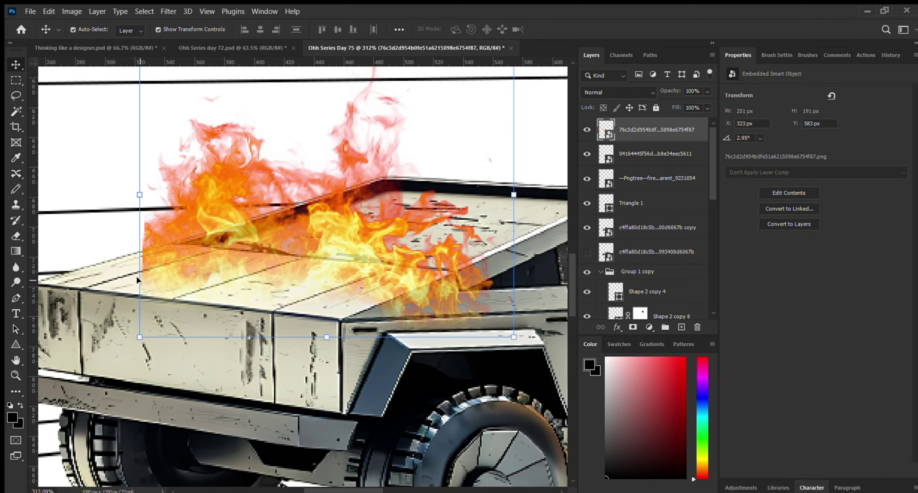
click(633, 327)
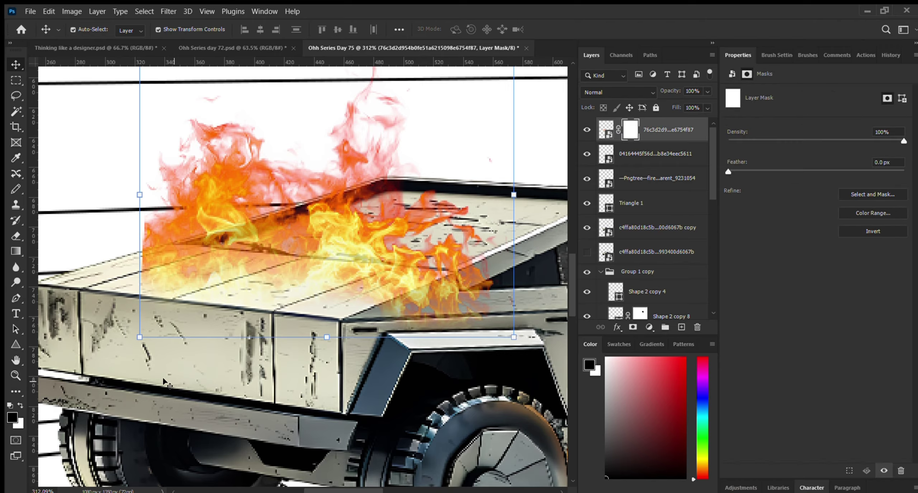
key(b)
drag(168, 312, 186, 316)
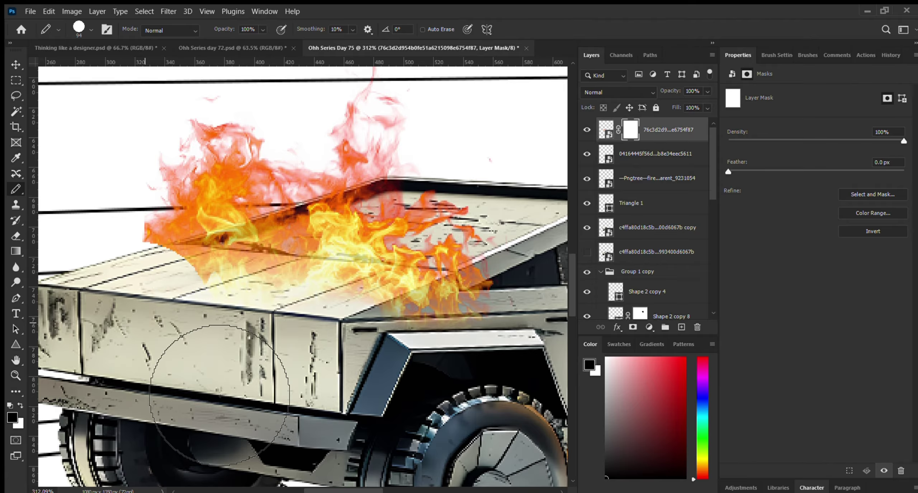
key(ctrl+z)
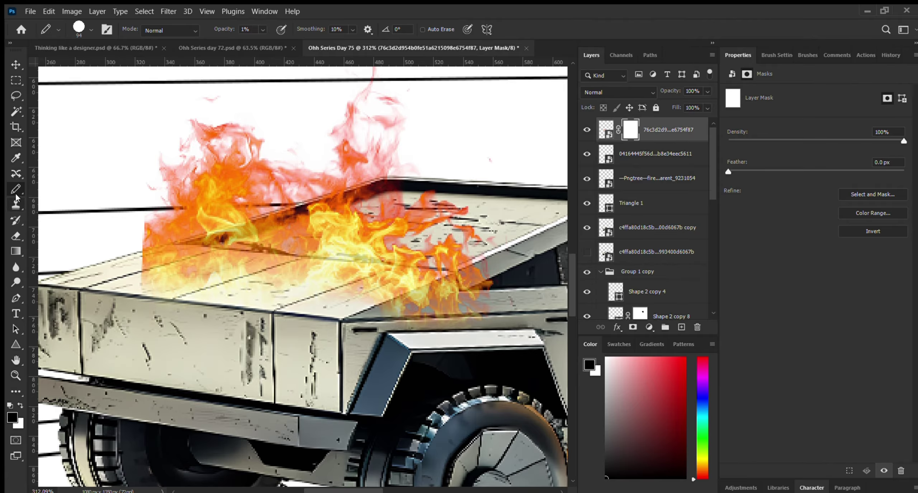
Step: Paint black on the mask with a soft 100 px brush at 100% opacity and flow, hiding flames spilling over the rear deck and side rail
key(shift+b)
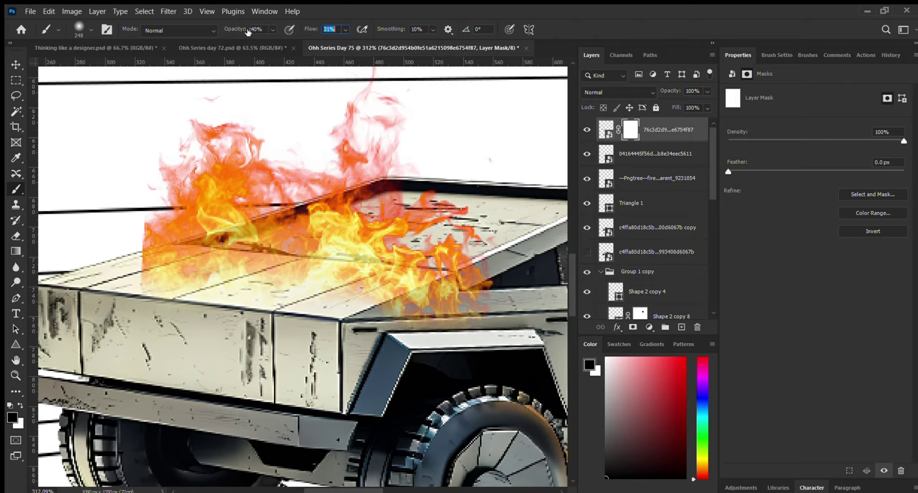
drag(238, 31, 227, 31)
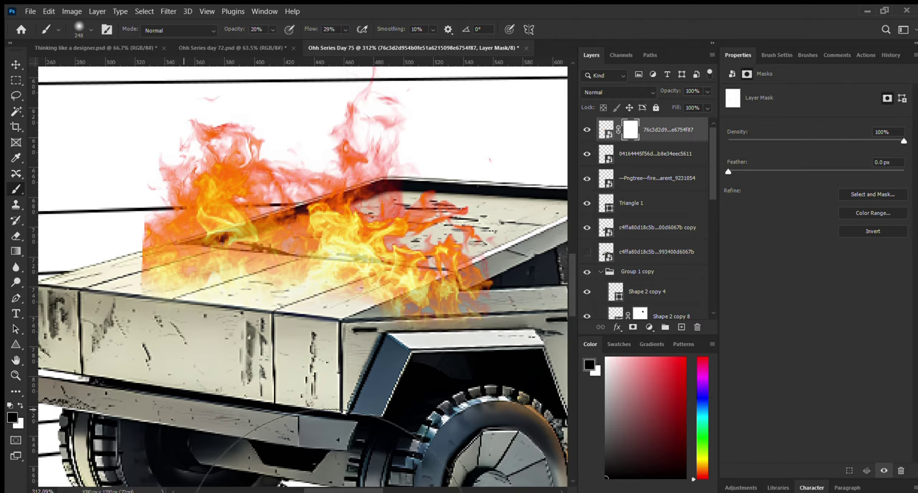
drag(321, 30, 345, 30)
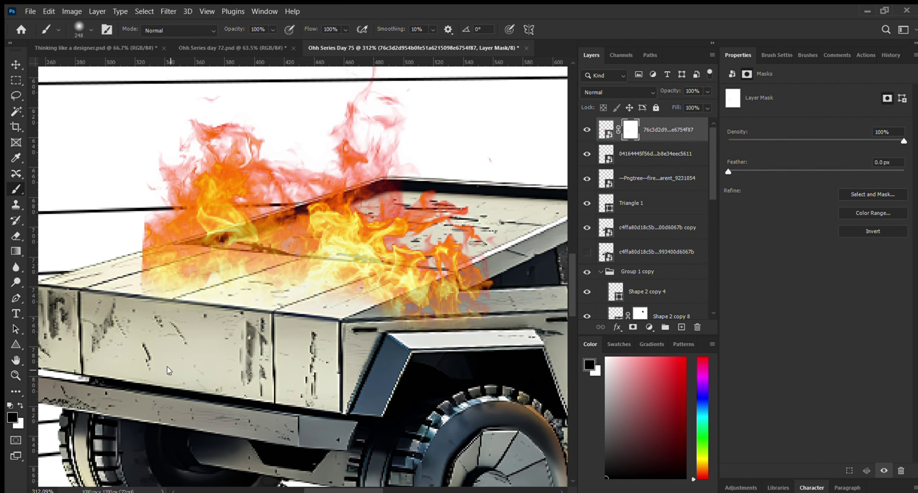
mouse_move(172, 371)
mouse_down()
mouse_move(67, 344)
mouse_move(1, 356)
mouse_up()
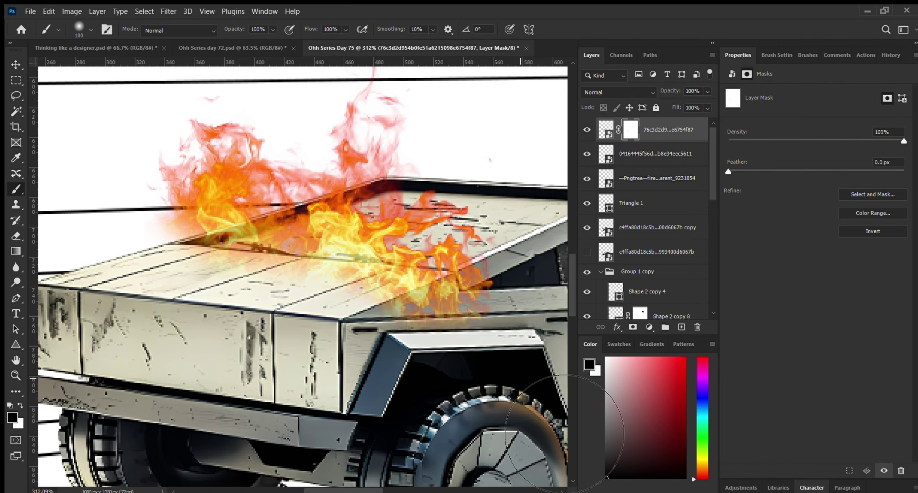
drag(476, 402, 499, 402)
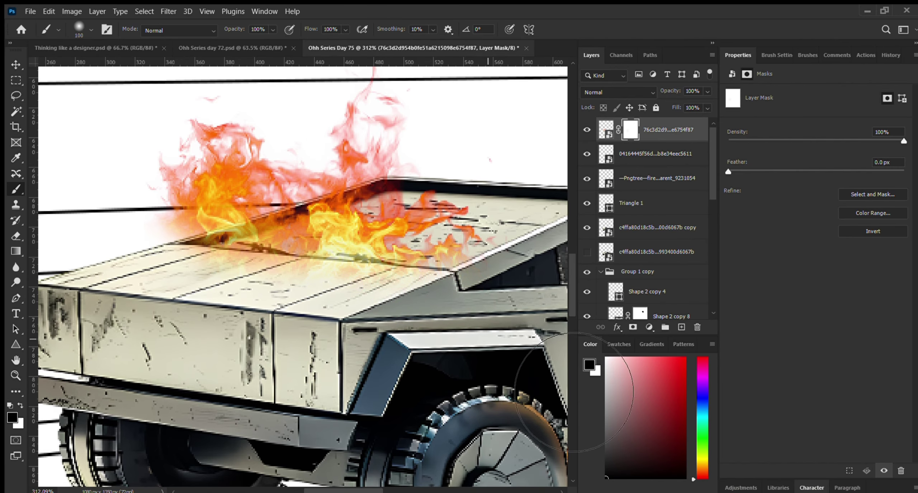
Step: Examine the masked cargo bed fire against the burning wheel, sill and whole composition at different magnifications
scroll(316, 353, down, 3)
scroll(491, 355, down, 3)
scroll(468, 402, up, 2)
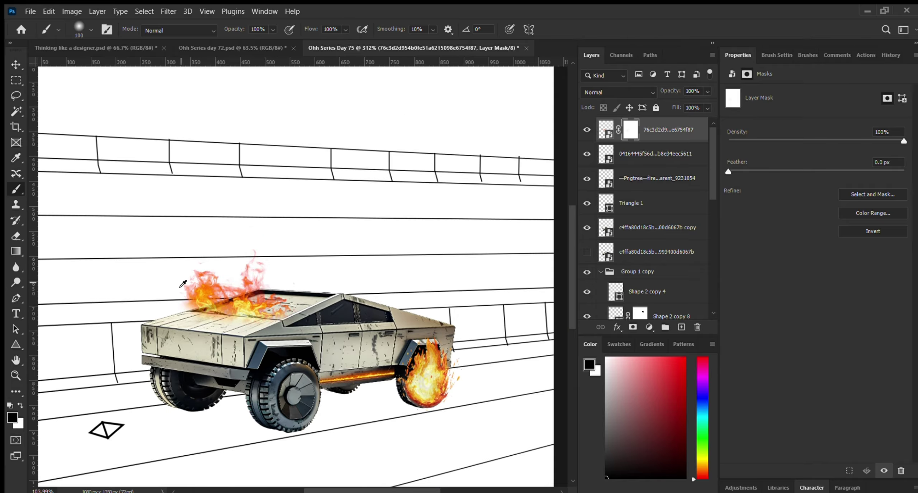
scroll(469, 402, up, 2)
scroll(169, 246, down, 3)
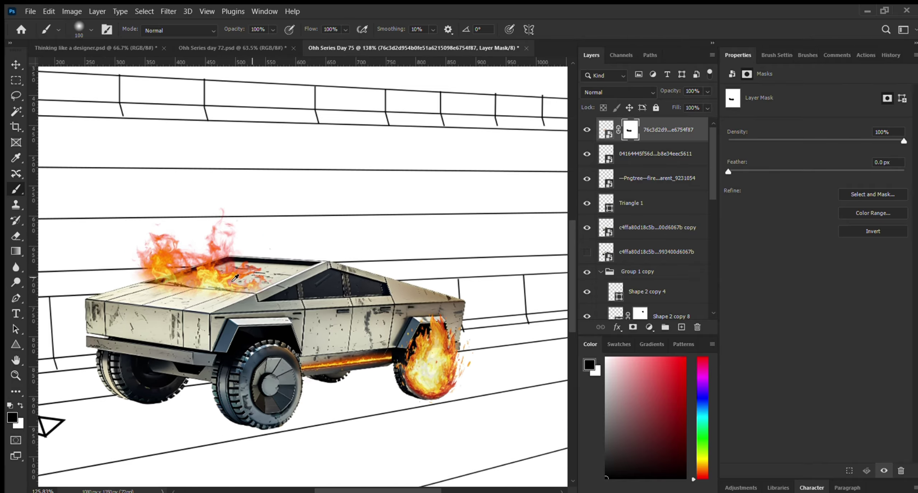
scroll(169, 246, up, 2)
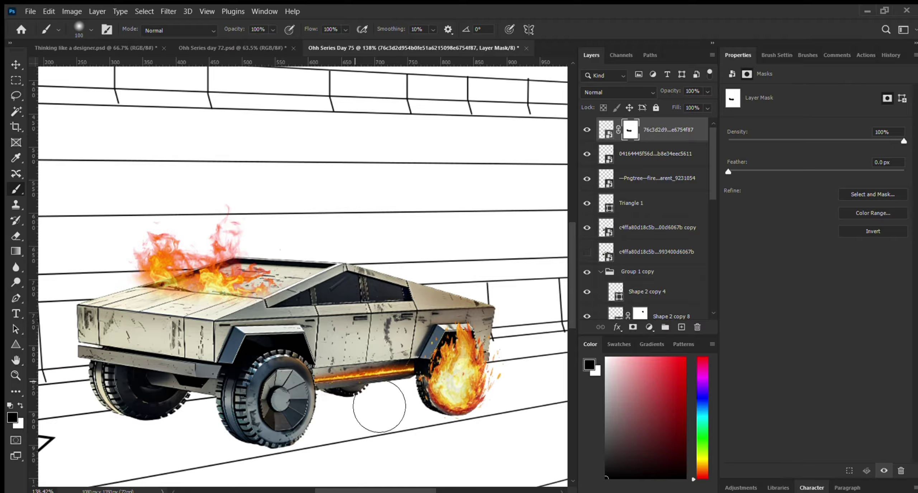
scroll(366, 372, down, 3)
scroll(329, 389, up, 2)
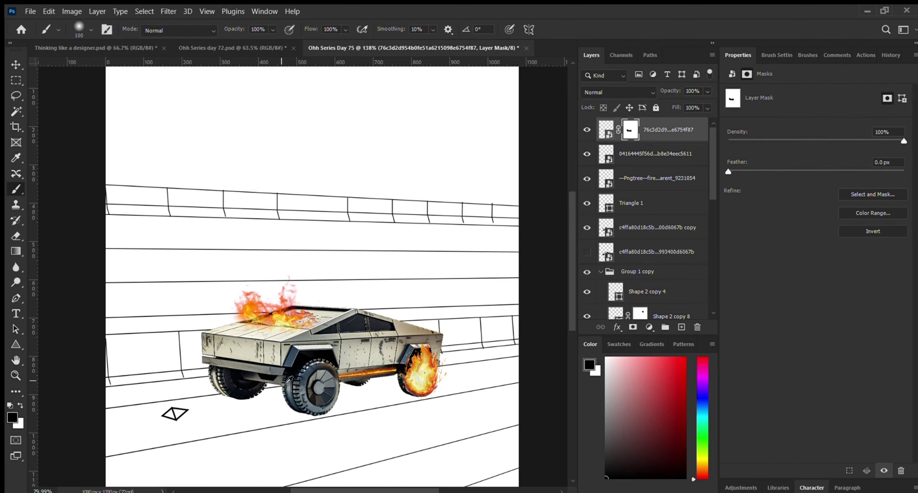
scroll(329, 388, down, 4)
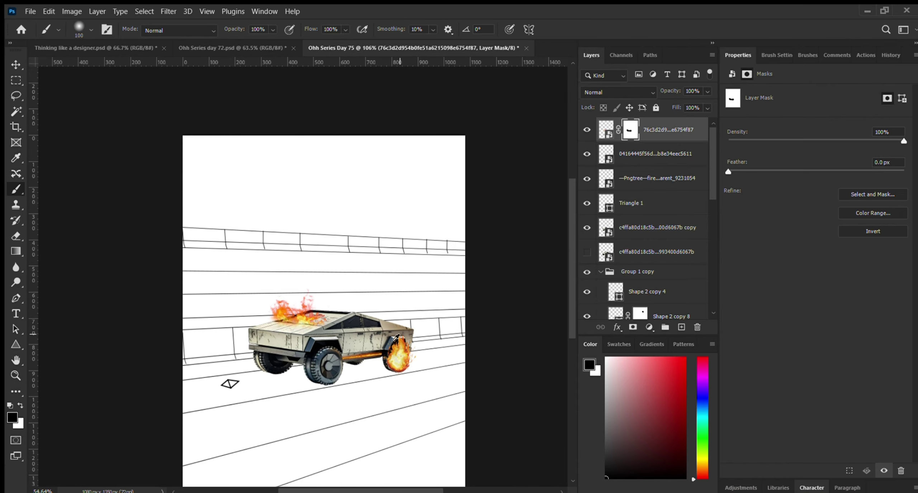
scroll(398, 339, down, 2)
scroll(409, 344, up, 2)
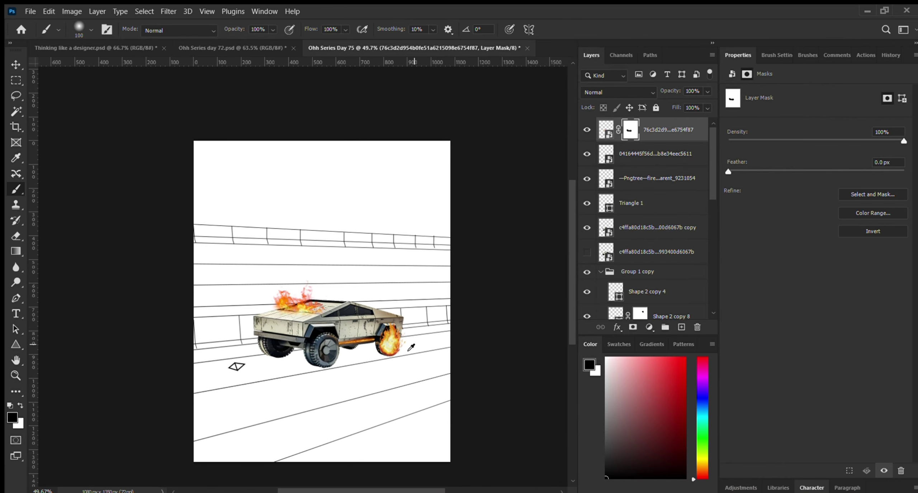
scroll(347, 367, up, 2)
scroll(352, 321, down, 2)
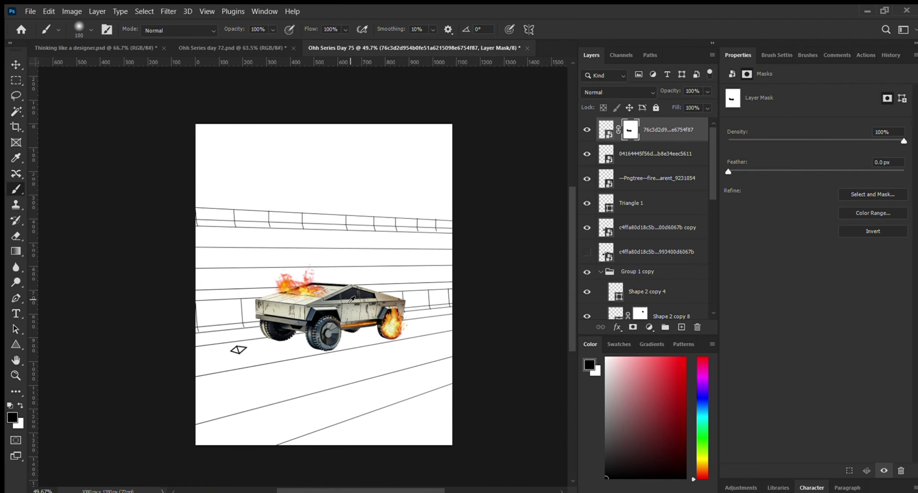
scroll(351, 300, up, 2)
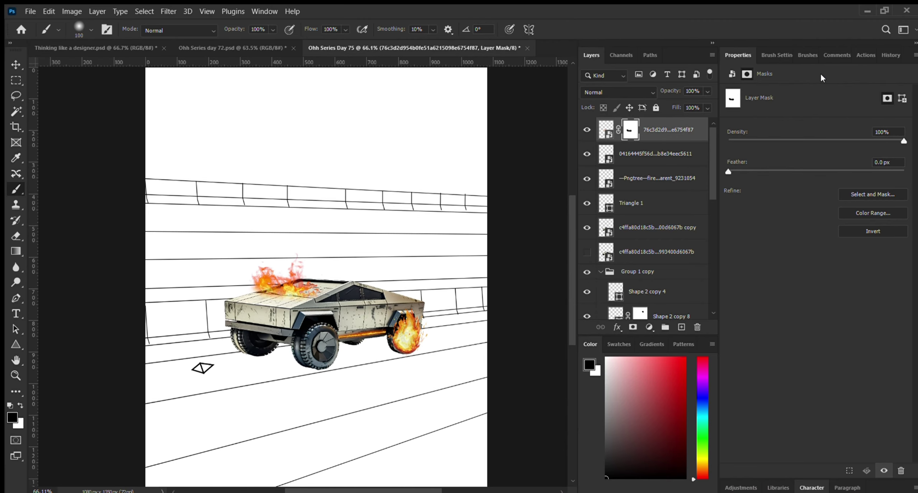
Step: Place the fire ring image 39ff81e29cf3242e44c94b6e22d297ce at 100% scale over the vehicle's far rear wheel
key(v)
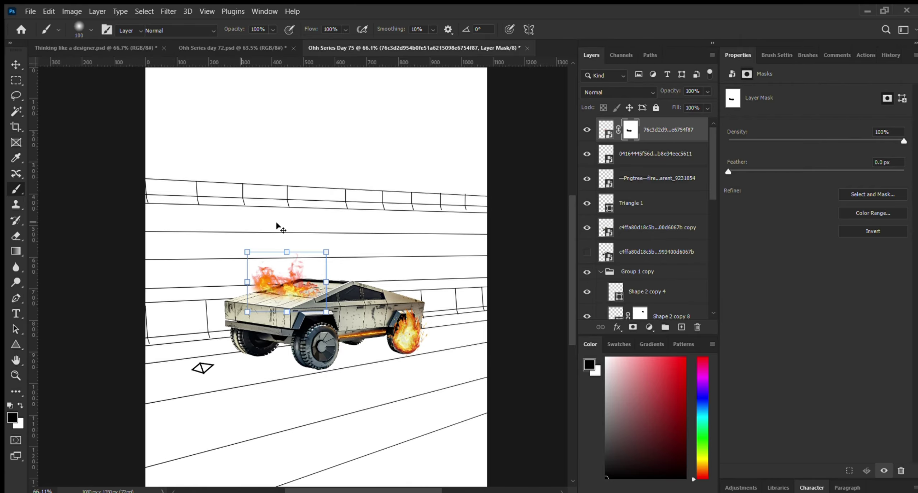
click(111, 176)
click(84, 95)
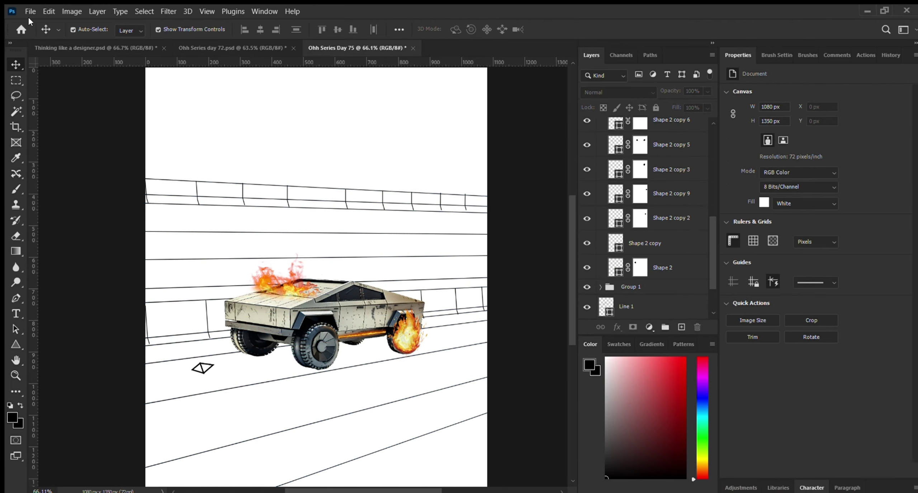
key(ctrl+v)
drag(342, 275, 286, 334)
scroll(286, 334, up, 5)
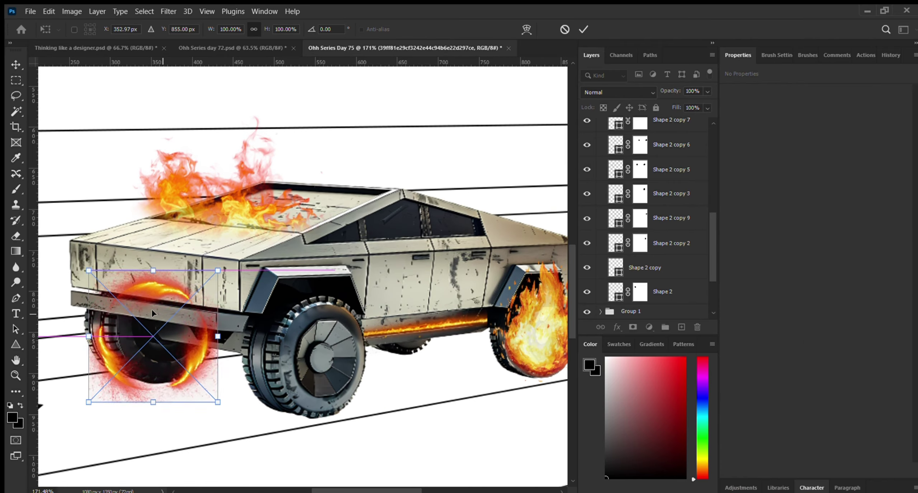
Step: Warp the fire ring to follow the far rear tyre, rotate it around the wheel, and apply
click(526, 29)
drag(280, 381, 292, 393)
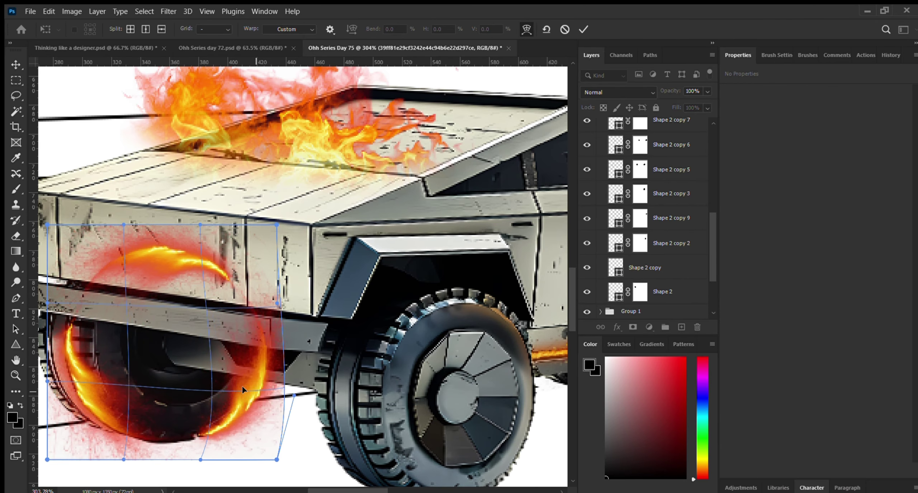
click(526, 29)
drag(287, 469, 339, 333)
click(584, 30)
Step: Mask the fire ring layer and paint out its parts over the bumper and body, keeping the glow on the tyre
click(632, 327)
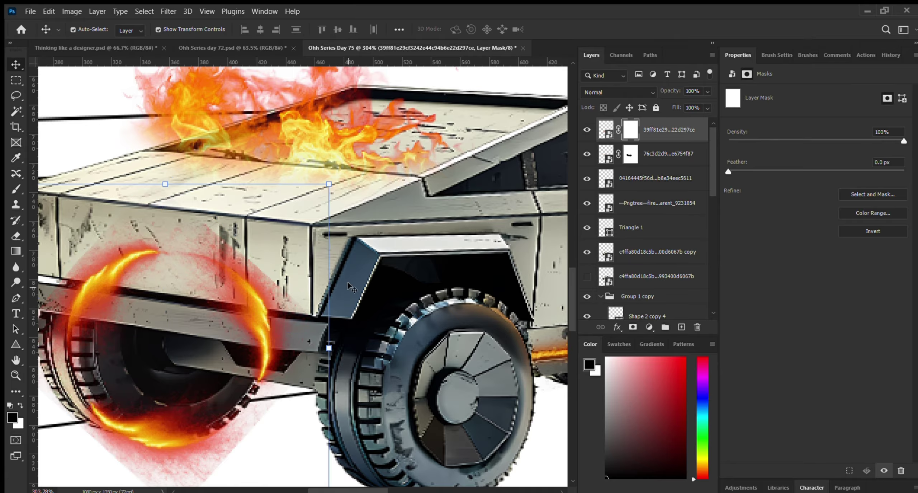
scroll(291, 376, down, 2)
key(b)
mouse_move(315, 215)
mouse_down()
mouse_move(201, 243)
mouse_move(309, 276)
mouse_up()
scroll(382, 267, down, 4)
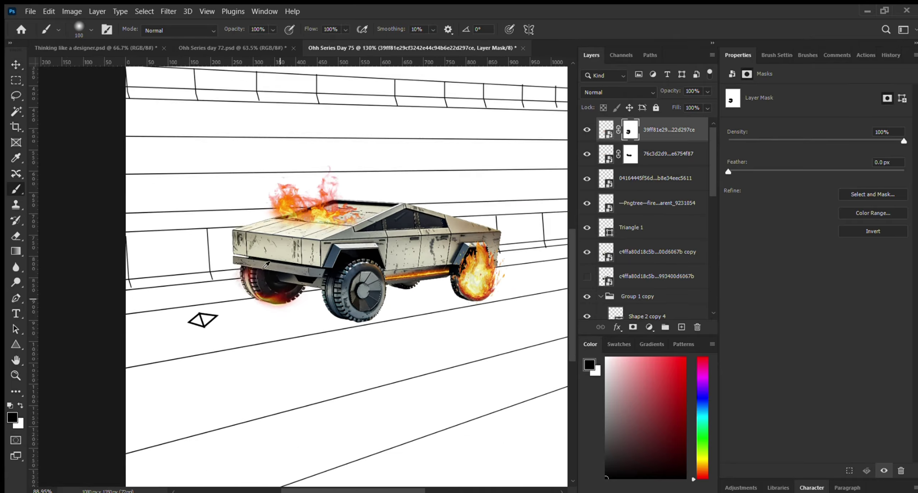
scroll(300, 191, up, 1)
Step: Place the flame image 34b8a4dda8dad467c4a59ac1b58fd943 at 4.38% scale over the vehicle's front side window and apply
key(v)
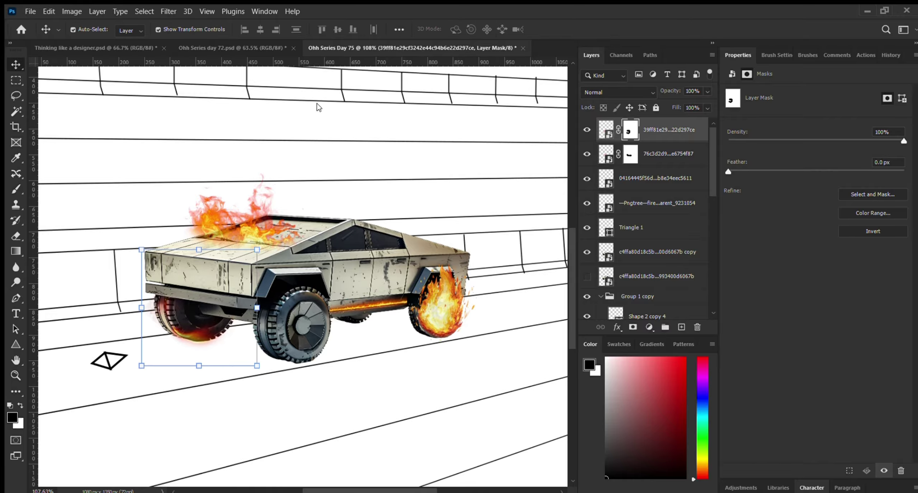
key(ctrl+v)
scroll(359, 251, down, 3)
drag(471, 431, 356, 213)
scroll(273, 282, up, 2)
scroll(357, 213, up, 2)
drag(305, 102, 323, 169)
scroll(283, 133, up, 2)
drag(283, 132, 247, 77)
drag(426, 325, 443, 352)
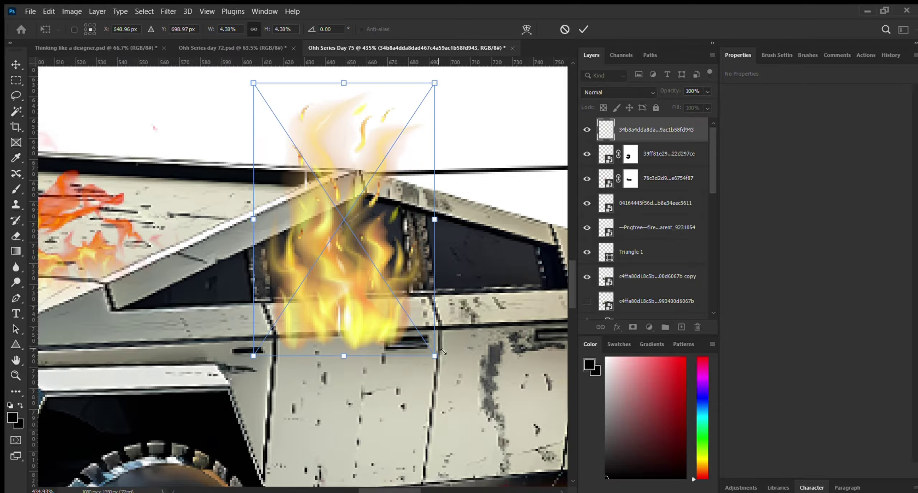
key(Return)
Step: Mask the window's flame layer and paint out the flames covering the door below the window sill
scroll(321, 299, up, 2)
click(633, 326)
key(b)
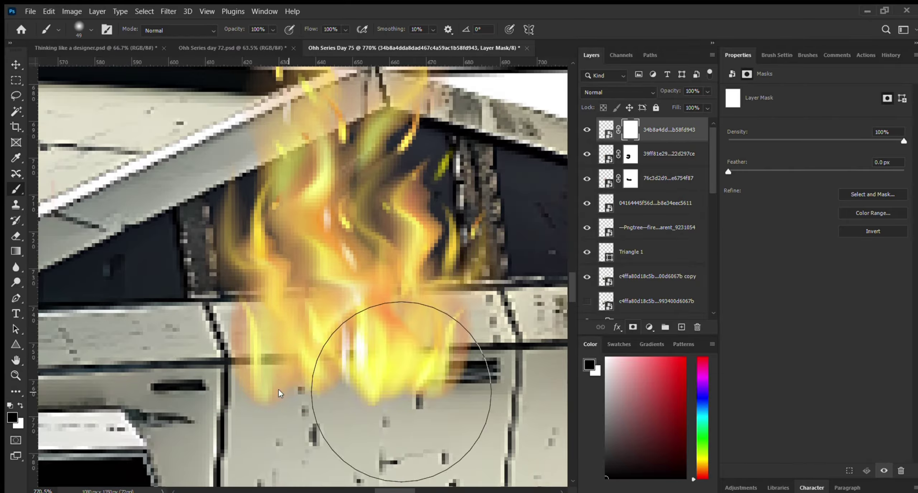
mouse_move(401, 392)
mouse_down()
mouse_move(287, 322)
mouse_move(266, 430)
mouse_up()
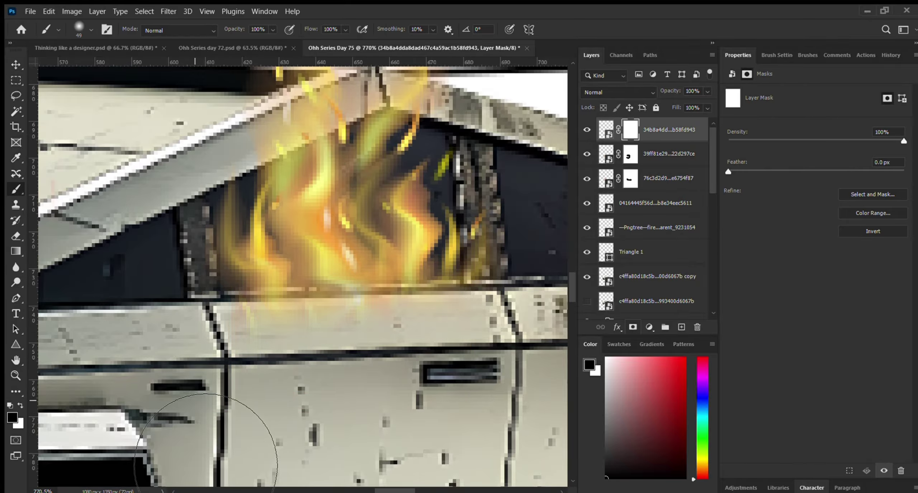
scroll(369, 372, down, 3)
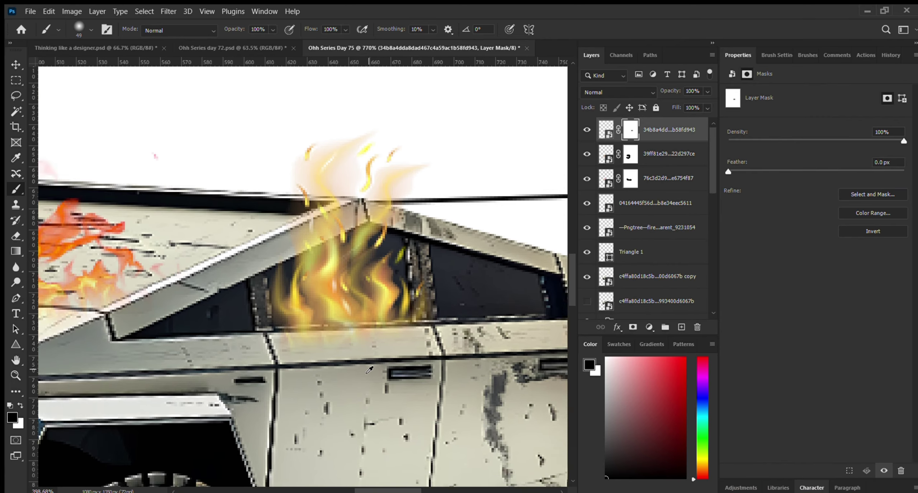
scroll(369, 370, down, 3)
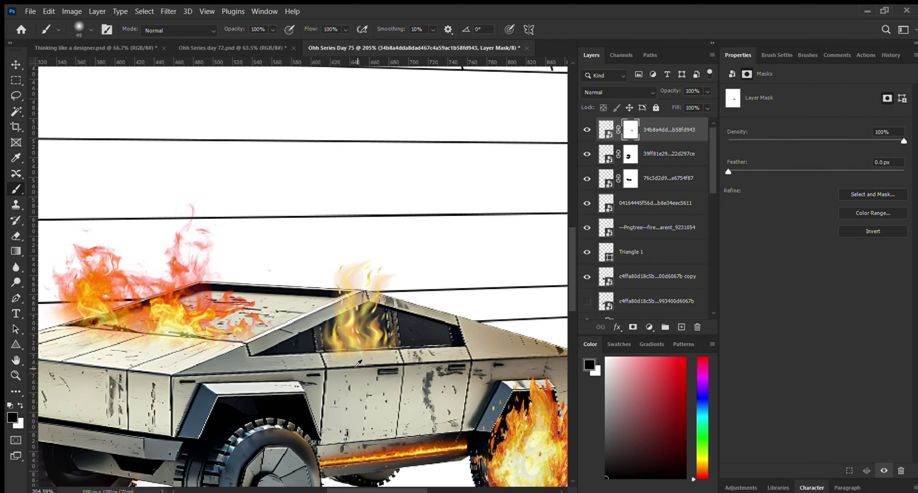
Step: Draw a closed Pen shape about 1281 × 704 px covering the ground below the lower barrier's base line
scroll(358, 363, down, 3)
scroll(387, 273, up, 3)
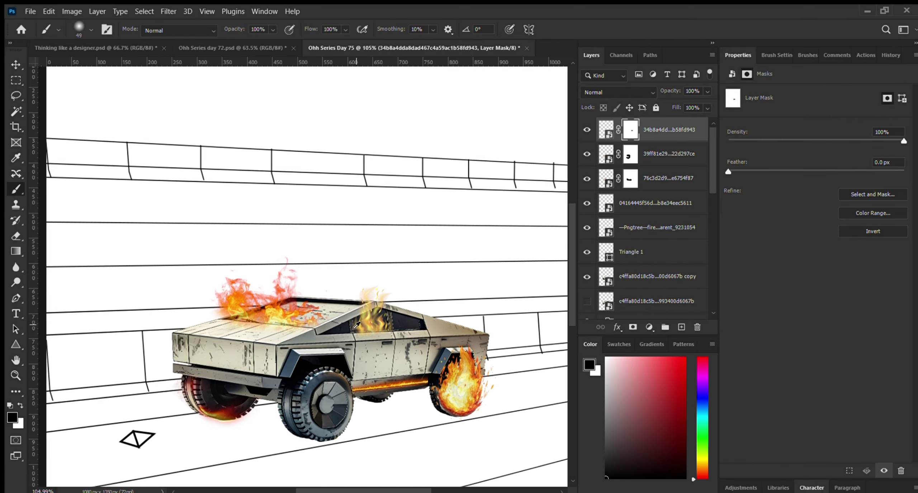
scroll(356, 325, down, 5)
key(v)
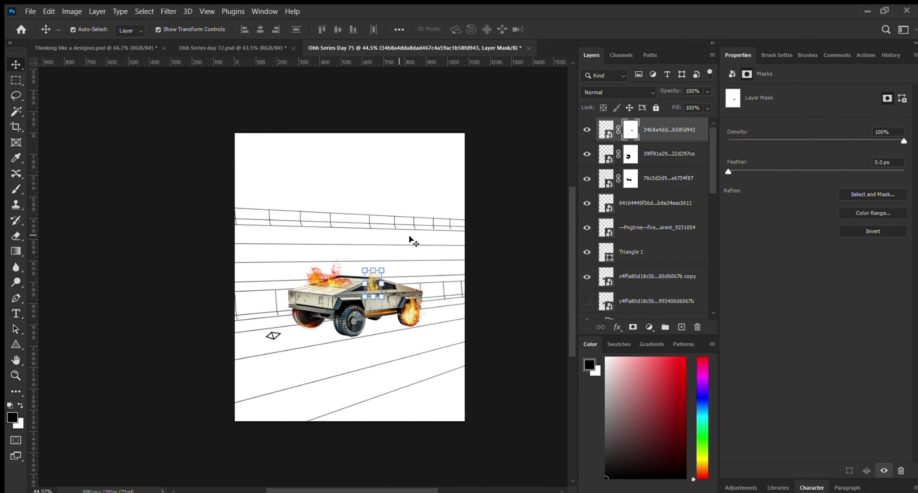
click(426, 252)
scroll(301, 352, up, 1)
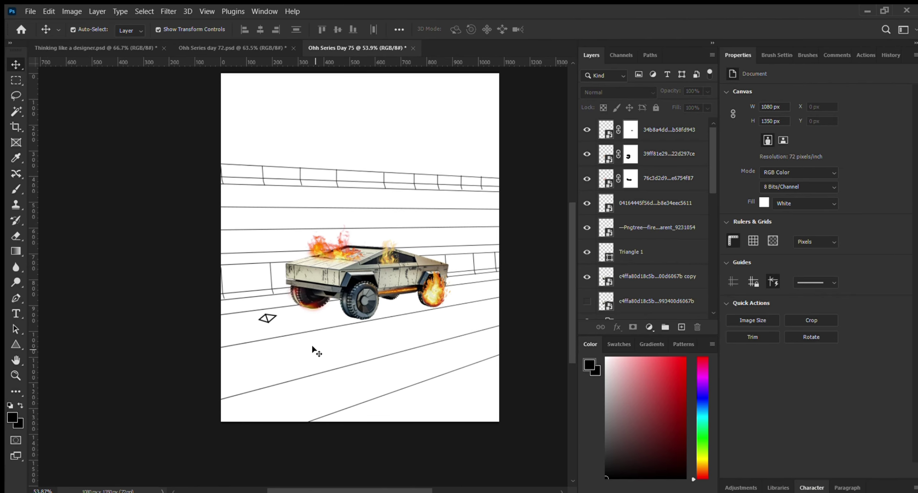
click(14, 303)
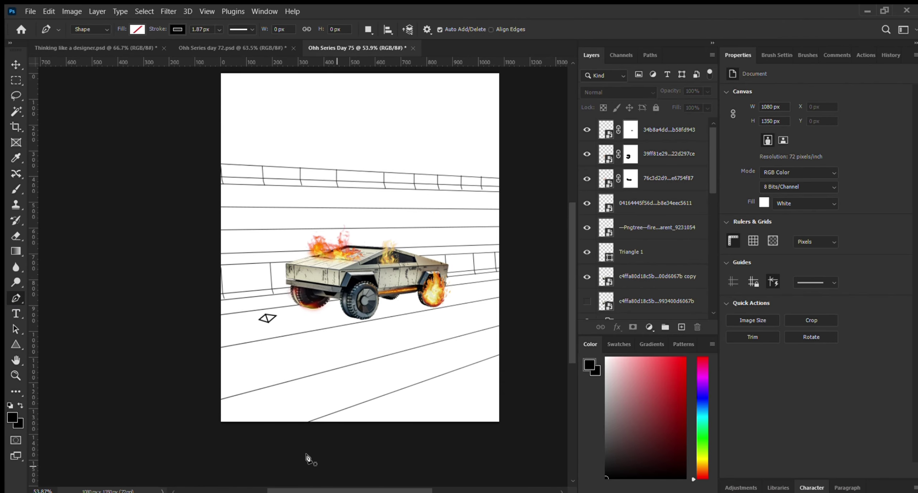
click(207, 424)
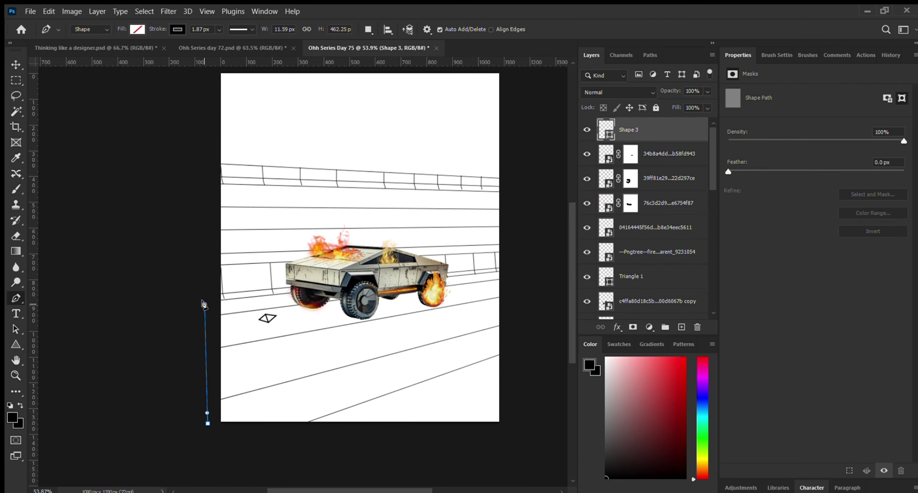
click(221, 296)
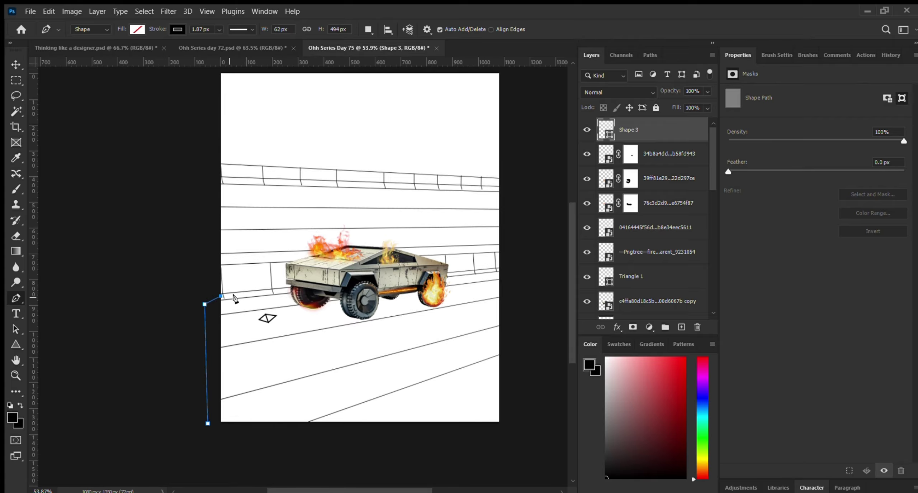
click(215, 302)
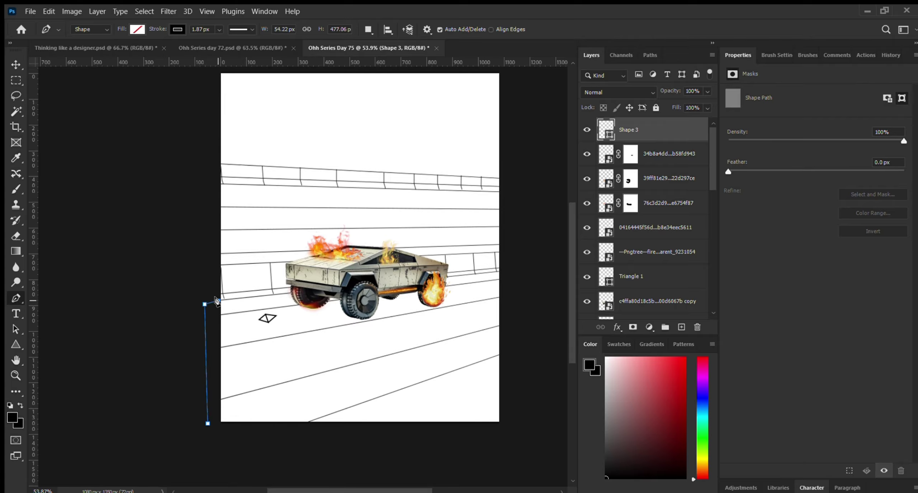
click(502, 271)
click(534, 370)
click(517, 442)
click(371, 453)
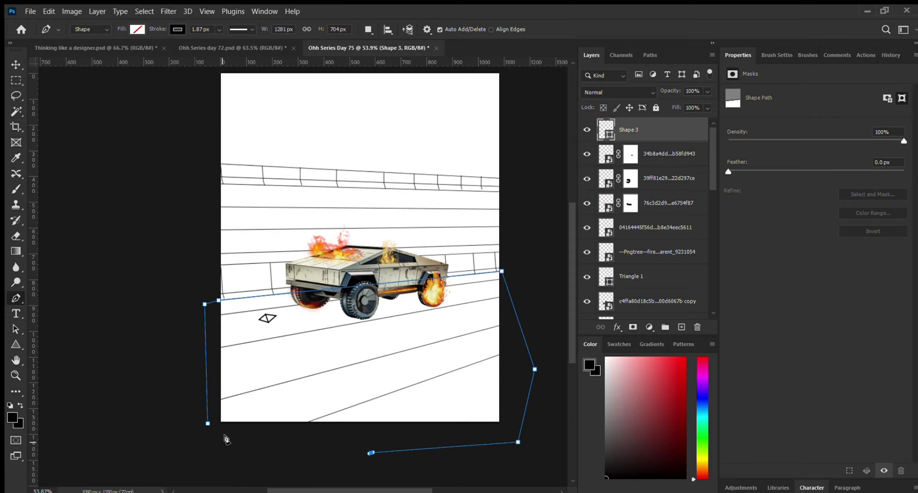
click(206, 423)
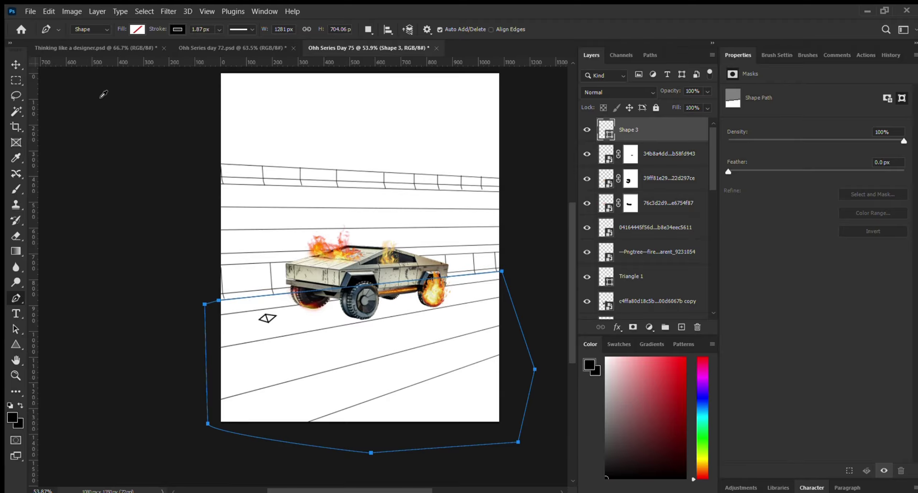
Step: Set the ground shape's fill to dark grey
click(168, 98)
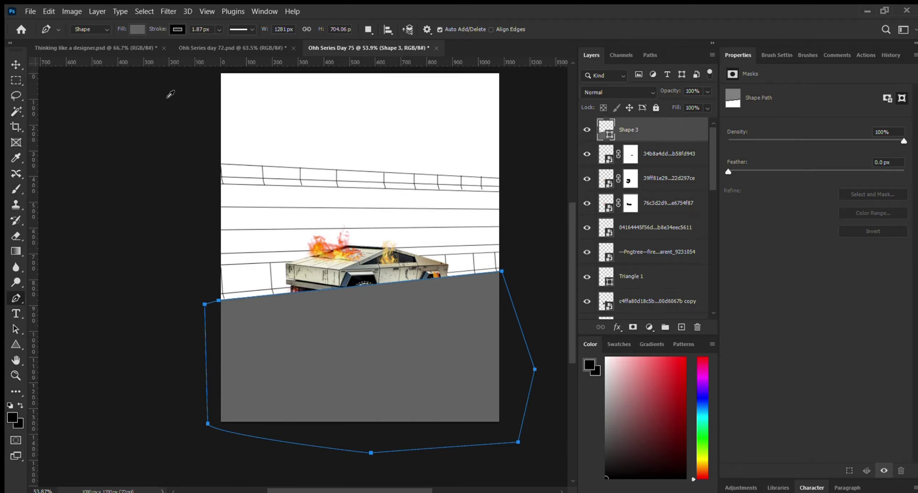
click(65, 92)
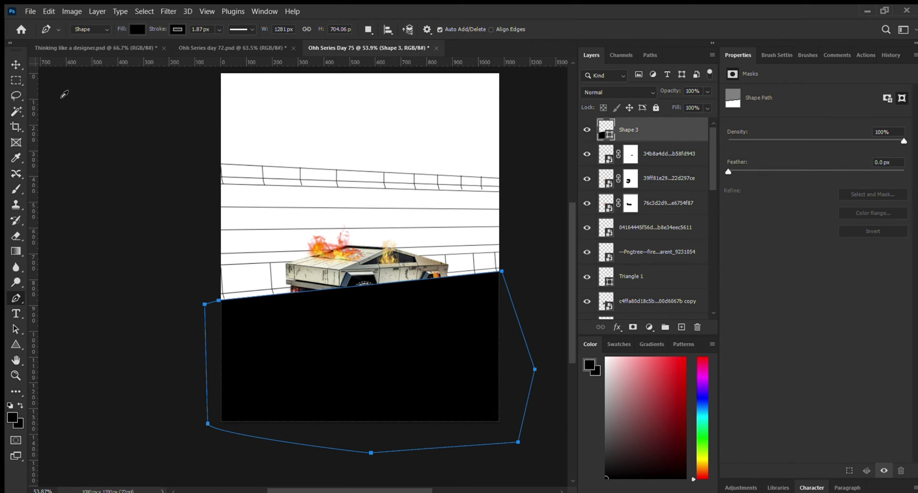
click(72, 94)
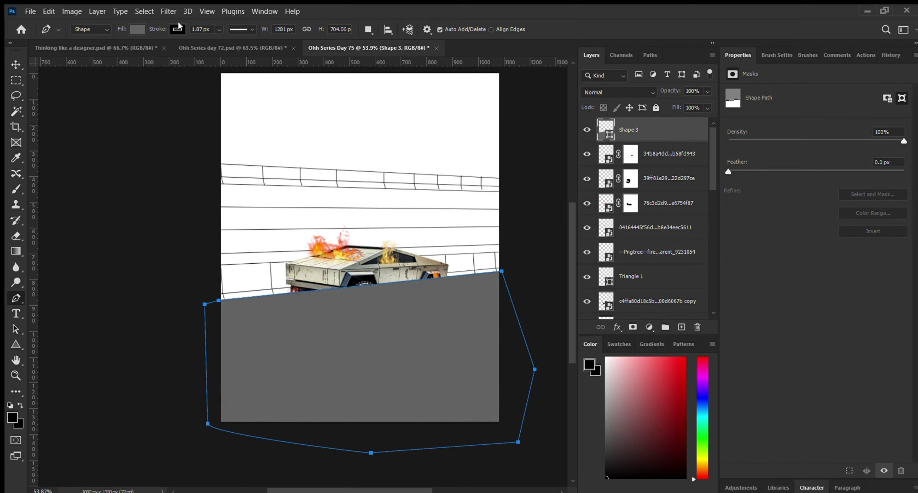
click(65, 79)
Step: Move the Shape 3 layer beneath Line 1 so the ground fill sits behind the vehicle and line art
click(15, 64)
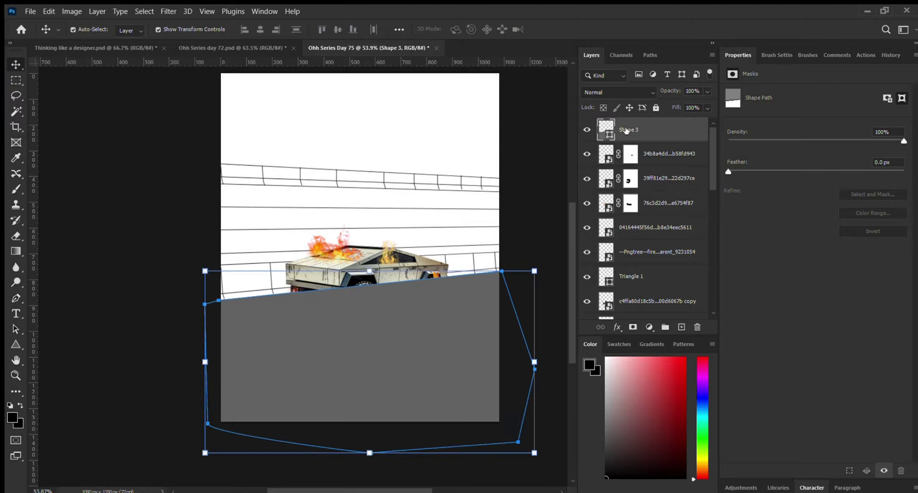
drag(625, 131, 654, 286)
click(601, 238)
scroll(437, 322, right, 2)
scroll(437, 322, up, 1)
click(513, 283)
click(514, 221)
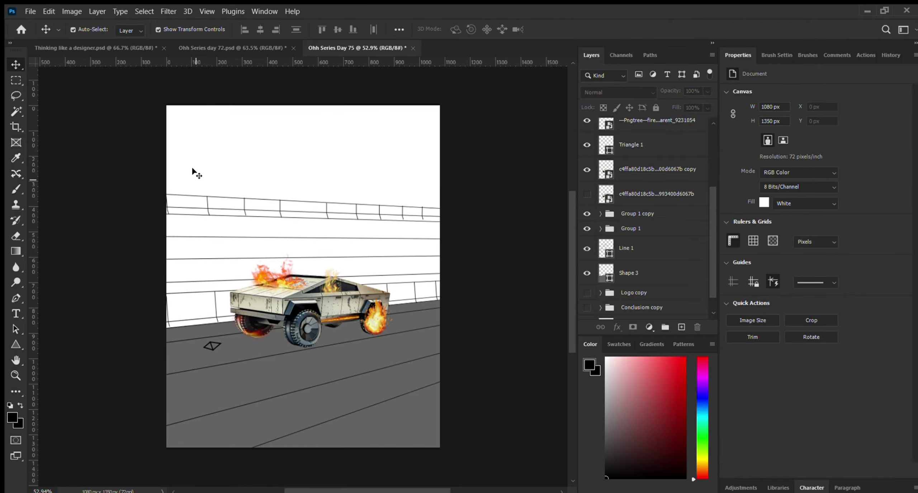
Step: Draw a closed Pen shape about 1146 × 200 px over the lower barrier strip behind the vehicle
scroll(251, 334, up, 3)
click(16, 298)
click(114, 370)
click(539, 328)
click(532, 297)
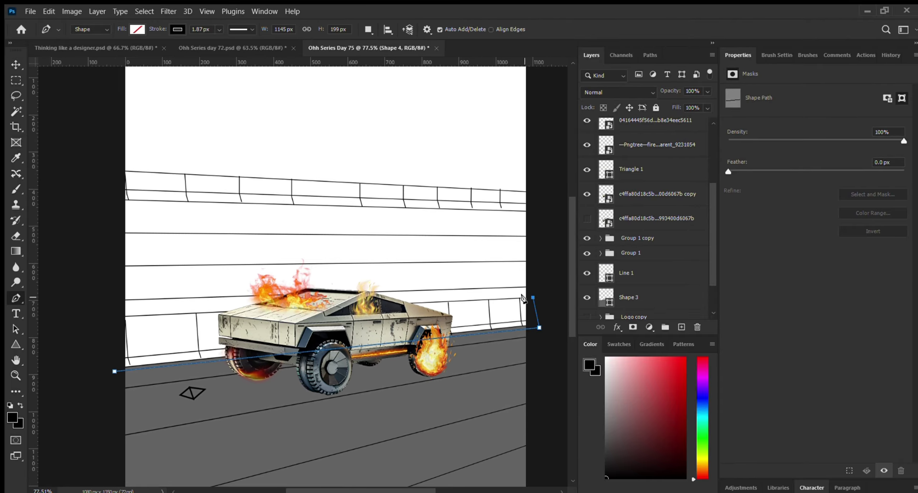
click(525, 298)
click(118, 316)
click(114, 371)
Step: Fill the lower barrier shape with light grey, remove its stroke, and move its layer beneath the ground shape
click(95, 99)
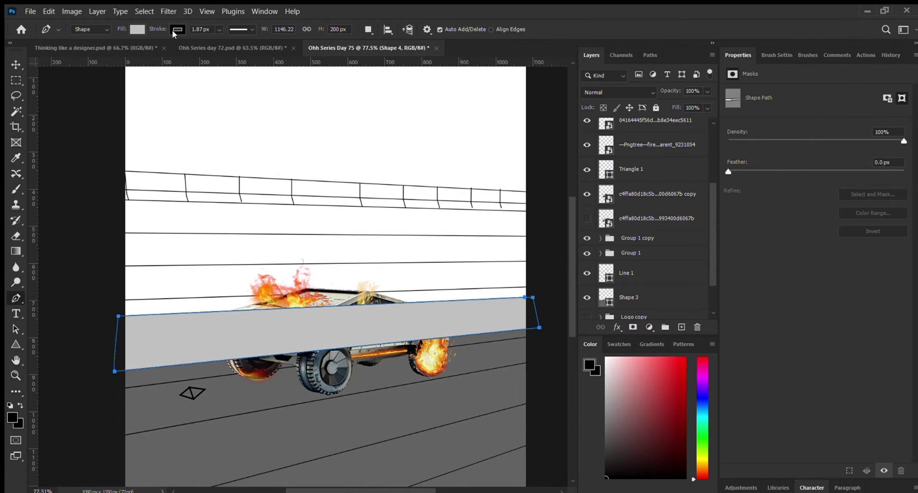
click(175, 31)
click(108, 48)
key(v)
click(435, 269)
click(435, 317)
mouse_move(645, 130)
mouse_down()
mouse_move(684, 319)
mouse_move(666, 293)
mouse_up()
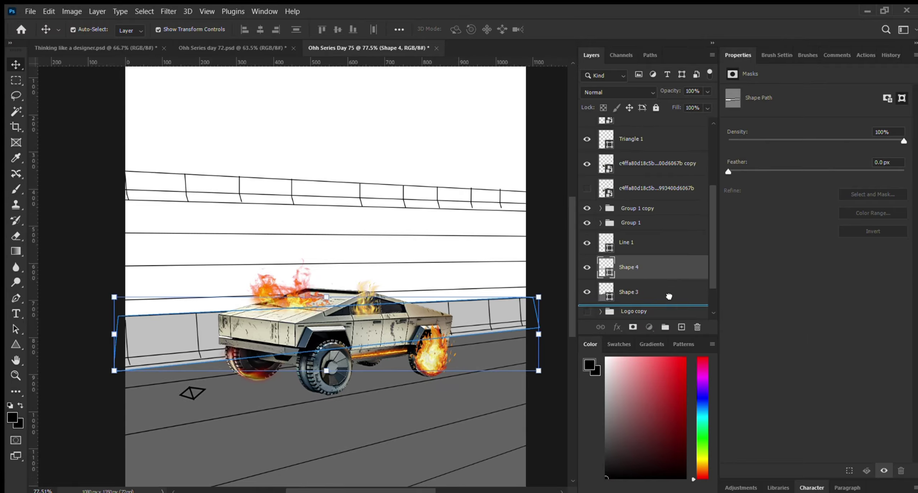
Step: Draw a closed light grey Pen shape without a stroke over the upper barrier strip
scroll(396, 252, down, 2)
scroll(174, 348, right, 2)
key(p)
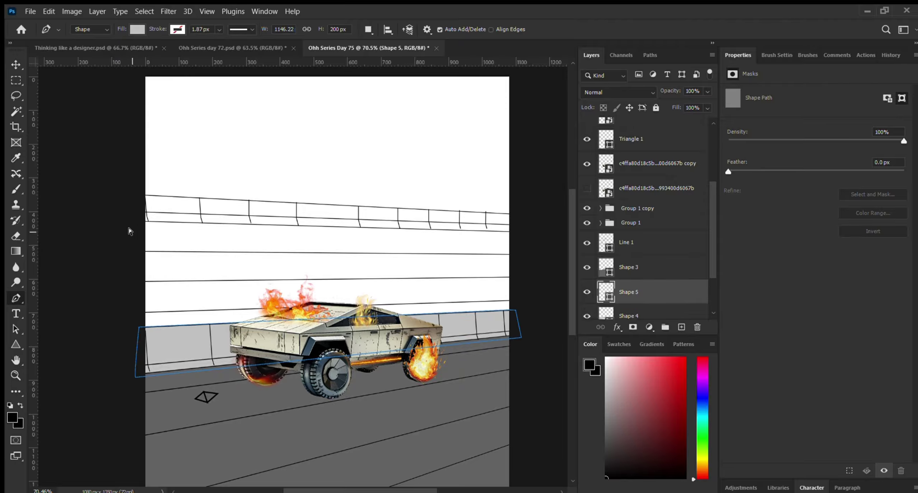
click(122, 221)
click(512, 233)
click(518, 215)
click(140, 195)
click(121, 221)
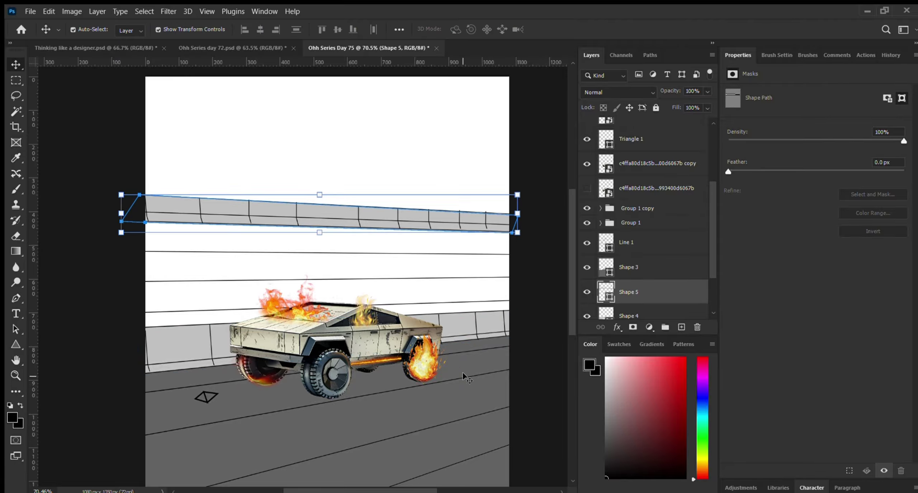
Step: Draw a closed dark grey Pen shape about 1158 × 329 px over the area between the two barriers, and deselect it
click(137, 328)
click(520, 311)
click(519, 232)
click(131, 218)
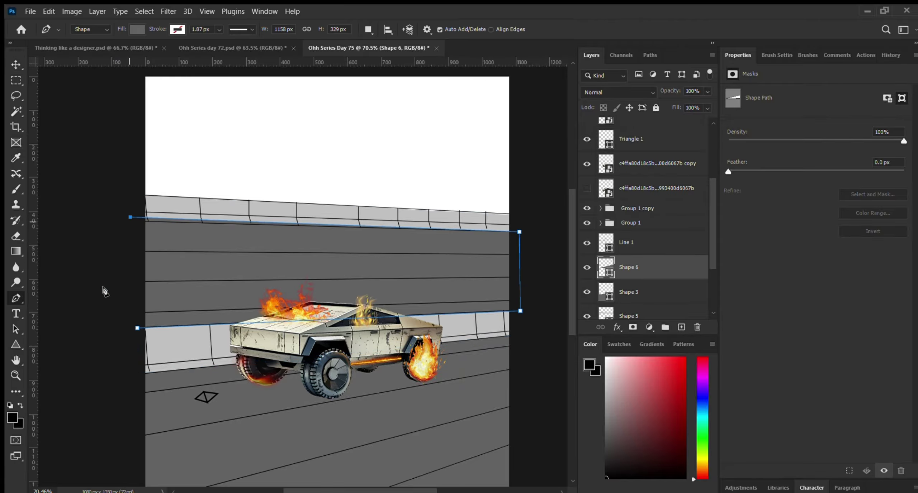
click(137, 328)
scroll(315, 323, down, 3)
key(v)
click(418, 216)
scroll(363, 373, up, 1)
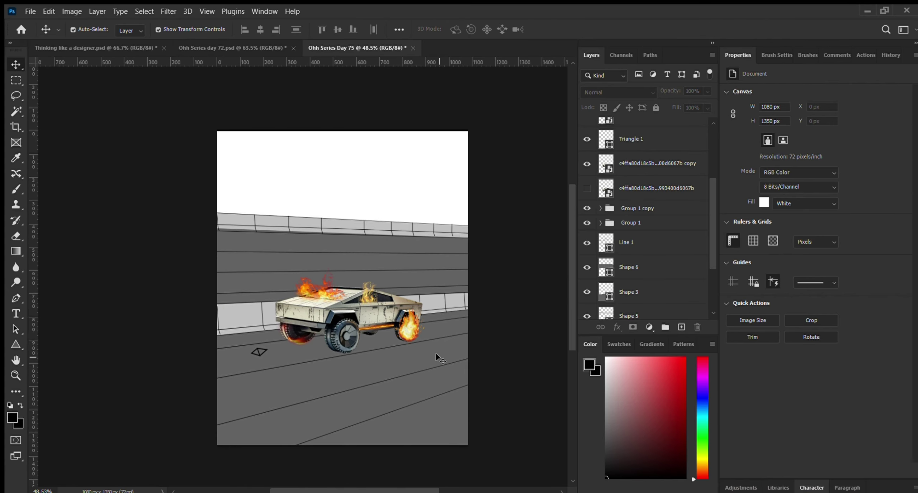
Step: Group the background shape and line layers, and toggle the groups' visibility to check their contents
scroll(645, 222, down, 3)
click(645, 249)
click(586, 257)
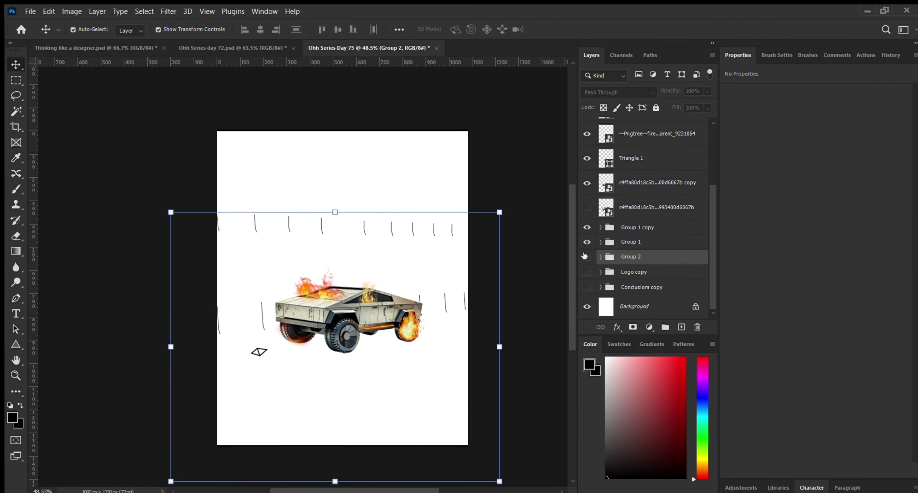
click(586, 257)
drag(485, 188, 421, 230)
click(600, 227)
click(601, 257)
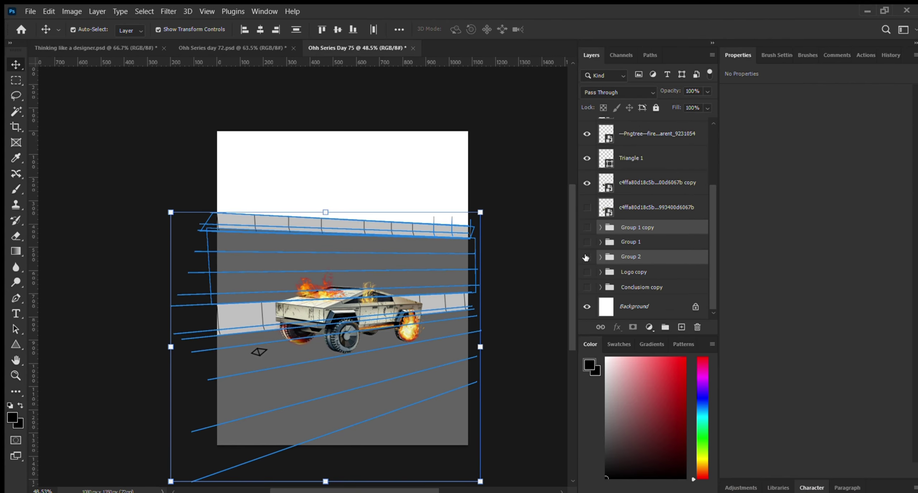
drag(586, 257, 587, 227)
click(256, 353)
drag(192, 402, 136, 344)
key(ctrl+z)
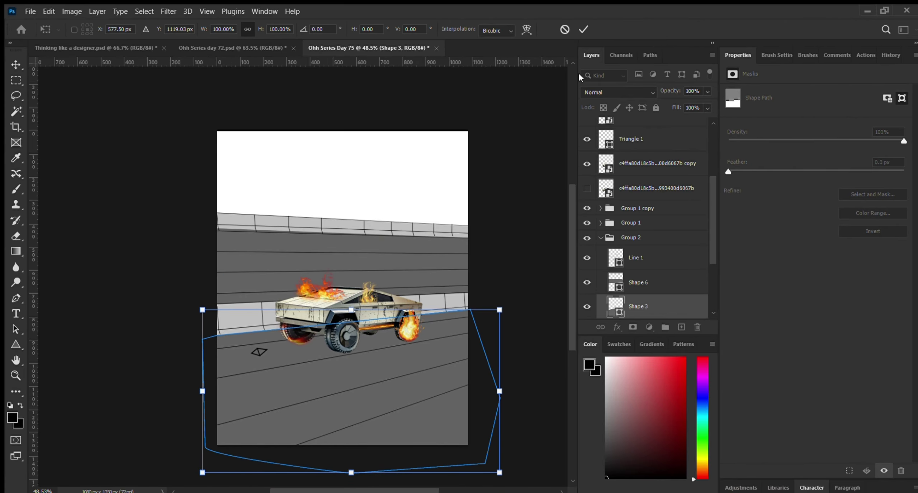
click(583, 30)
Step: Collect the Triangle 1 layer and all the background groups in one group, and lower that group's opacity
drag(127, 385, 291, 346)
click(679, 137)
drag(679, 137, 667, 207)
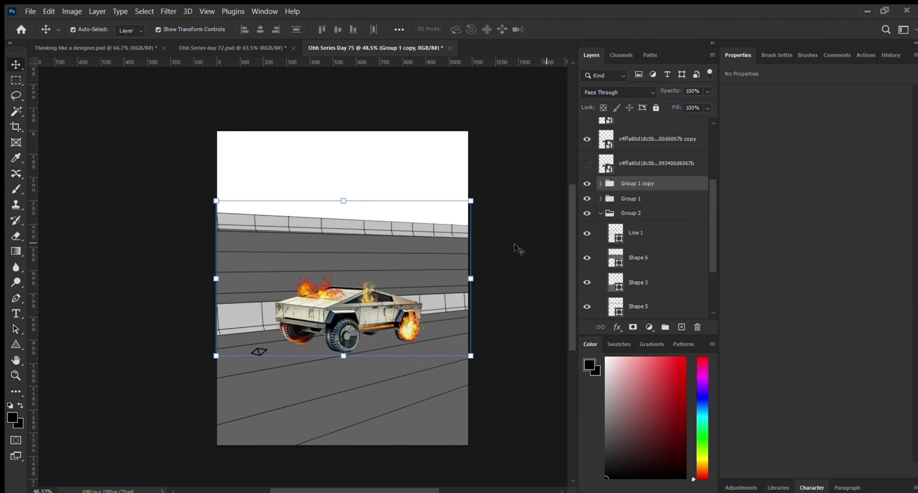
key(ctrl+g)
drag(672, 90, 639, 84)
click(520, 193)
Step: Duplicate the sill's fire line and lay the copy on the ground between the near wheels at 13.30% scale, tilted -9.17°
scroll(380, 328, up, 10)
click(380, 325)
drag(381, 324, 500, 320)
key(ctrl+t)
drag(410, 397, 244, 491)
drag(359, 397, 334, 397)
drag(550, 201, 529, 180)
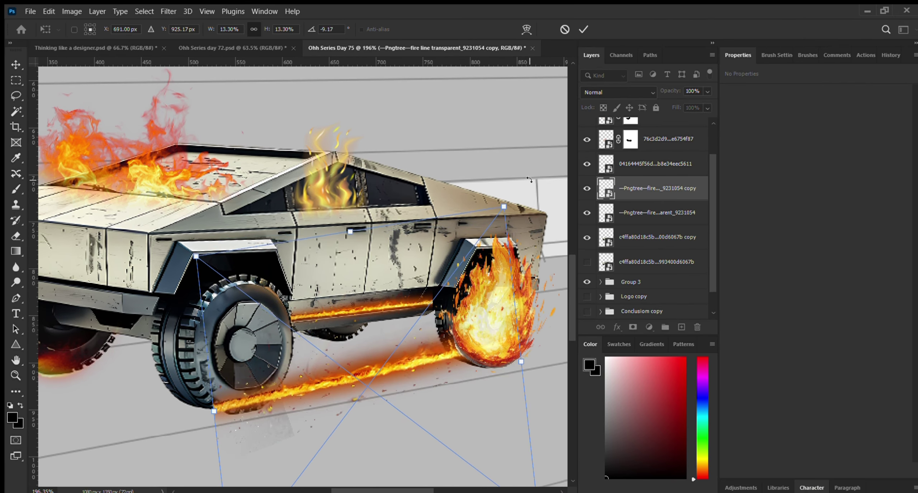
Step: Reposition the fire line copy across the base of the burning front wheel, rotate it to -6.27°, and apply
drag(344, 376, 319, 354)
drag(523, 192, 546, 218)
mouse_move(446, 352)
mouse_down()
mouse_move(469, 354)
mouse_move(459, 353)
mouse_up()
alt+click(398, 302)
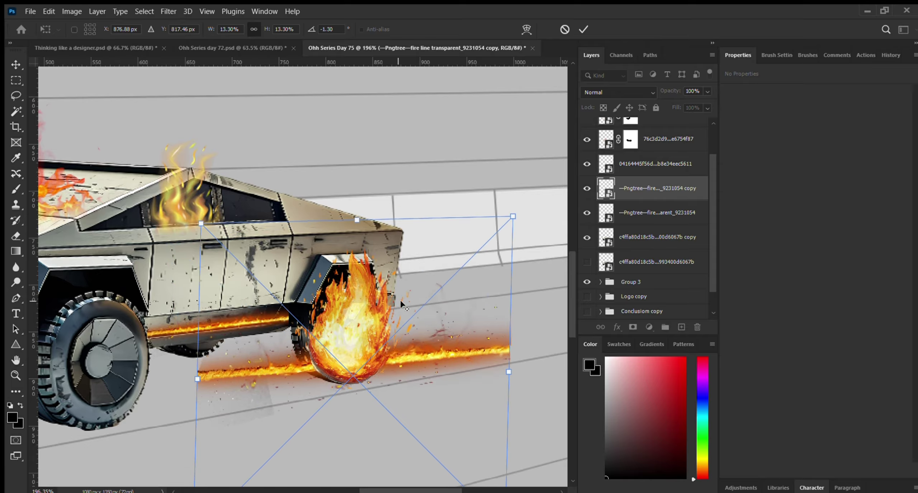
mouse_move(525, 212)
mouse_down()
mouse_move(555, 205)
mouse_move(537, 211)
mouse_up()
key(Return)
Step: Mask the fire line copy, paint out its part beneath the vehicle, and fade the remaining trail with the brush at 24% opacity
scroll(357, 361, up, 2)
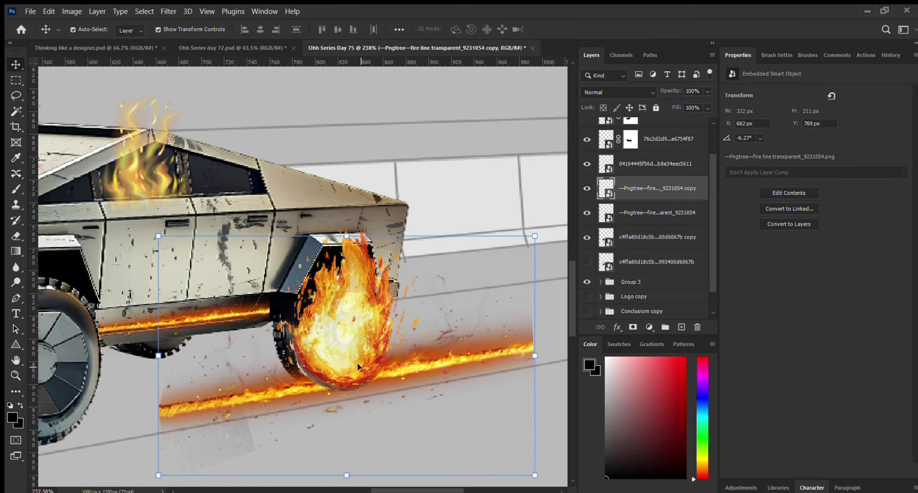
click(633, 327)
key(b)
mouse_move(169, 401)
mouse_down()
mouse_move(258, 409)
mouse_move(367, 438)
mouse_up()
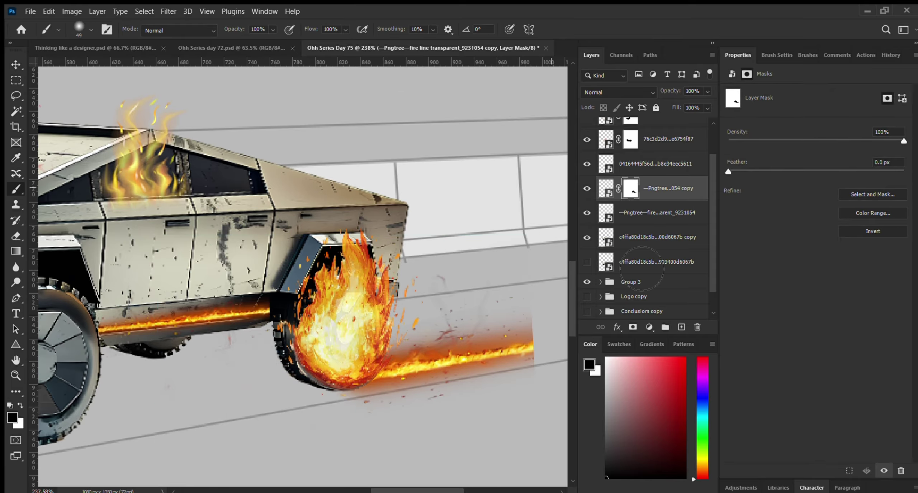
drag(486, 403, 518, 328)
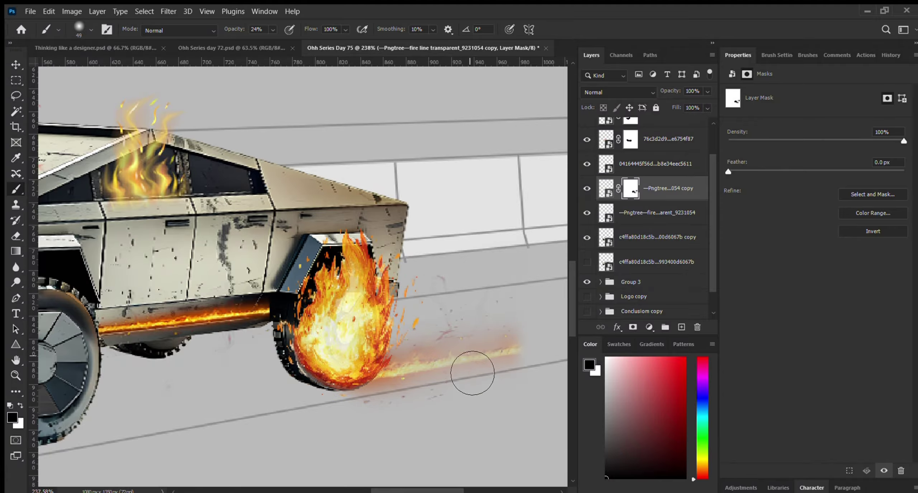
Step: Distort the masked fire trail to 104.84% width and 108.27% height with a -3.07° rotation, and apply
key(ctrl+t)
drag(457, 108, 438, 98)
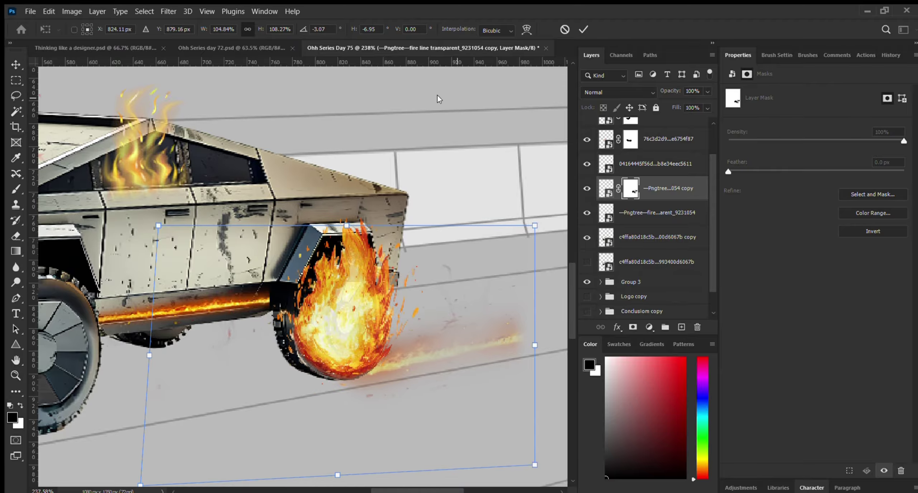
key(Return)
key(ctrl+0)
Step: Place the fire ring image aa81ddc88be807f8ee2218c07c11fc10 above the vehicle layer and scale it to 8.29% over the near rear wheel
click(14, 65)
scroll(385, 356, up, 5)
click(385, 355)
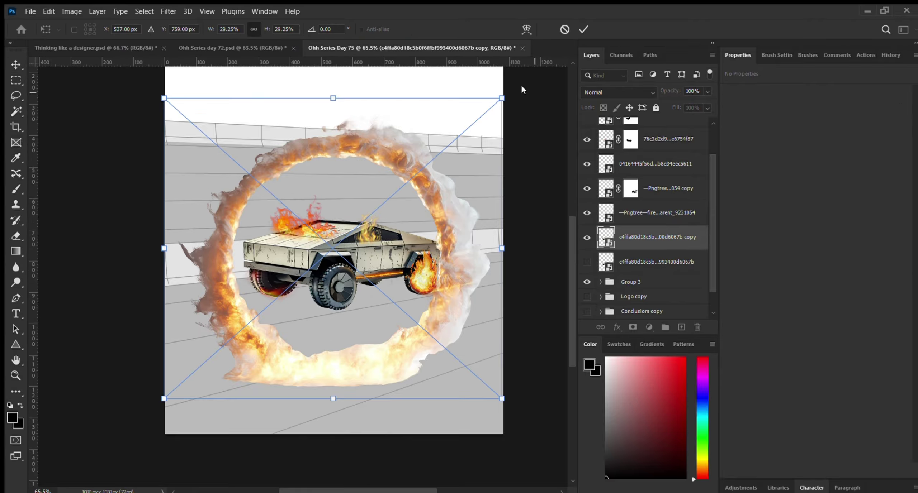
drag(520, 84, 231, 308)
scroll(312, 307, up, 3)
drag(151, 386, 379, 240)
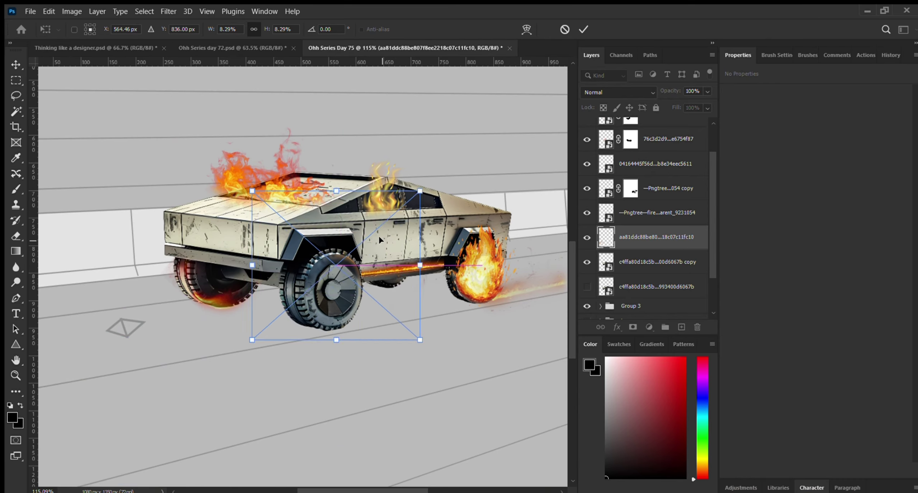
Step: Shrink, rotate and position the fire ring to fit around the near rear tyre
scroll(392, 223, up, 4)
drag(454, 149, 238, 346)
drag(186, 410, 273, 340)
mouse_move(324, 416)
mouse_down()
mouse_move(381, 458)
mouse_move(307, 401)
mouse_move(313, 414)
mouse_up()
drag(154, 285, 130, 263)
drag(340, 389, 389, 365)
Step: Warp the fire ring to follow the outline of the near rear tyre, and apply
ctrl+drag(389, 258, 345, 284)
key(ctrl+z)
right_click(339, 283)
click(359, 358)
drag(341, 355, 313, 353)
drag(305, 286, 287, 292)
drag(263, 448, 234, 457)
drag(189, 396, 194, 393)
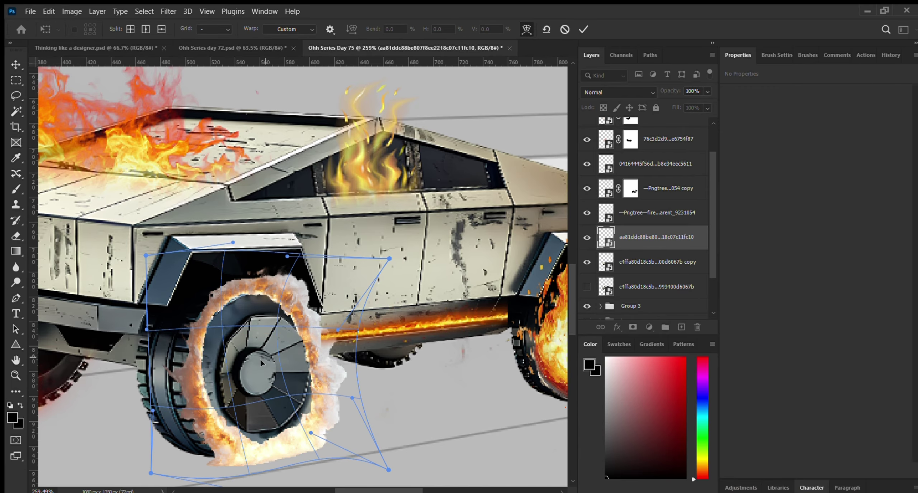
key(Return)
Step: Duplicate the masked flame layer 76c3d2d9…e6754f87 over the near rear wheel and mask away the flames outside the rim
click(278, 388)
key(ctrl+j)
key(ctrl+backslash)
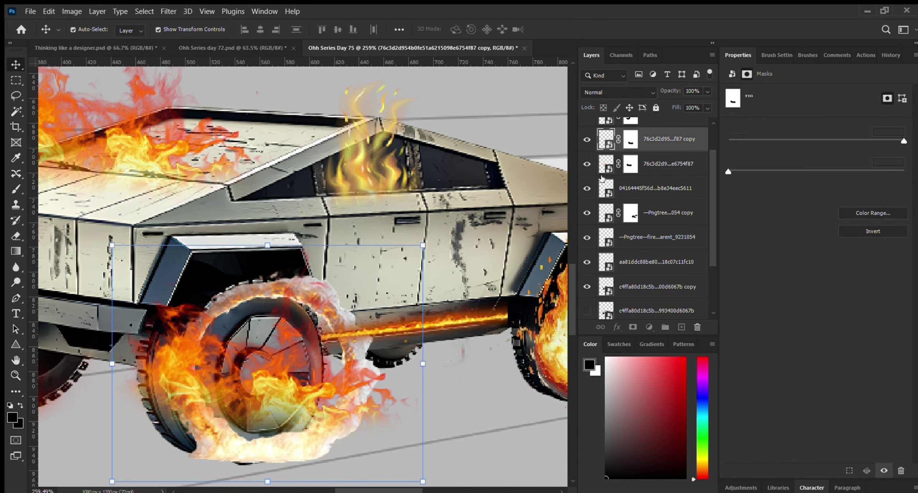
key(b)
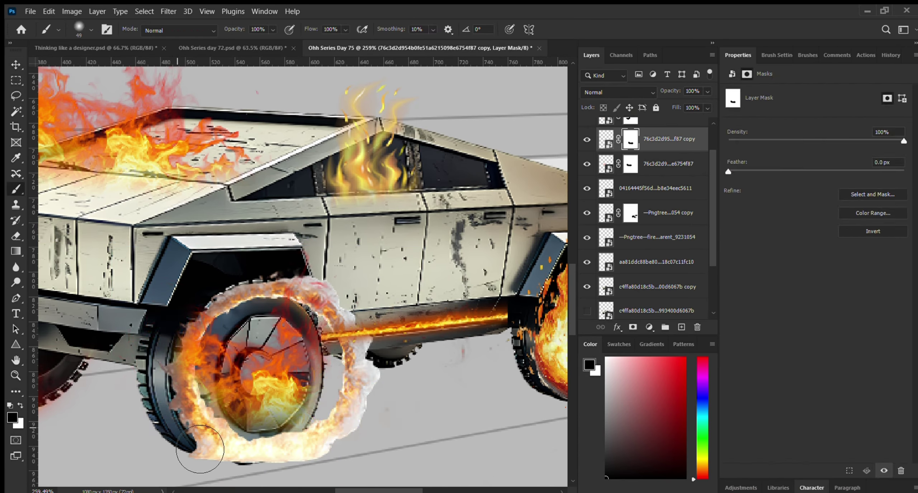
Step: Warp the fire ring again so it hugs the near rear tyre's outline more tightly, and apply
key(v)
click(364, 366)
key(ctrl+t)
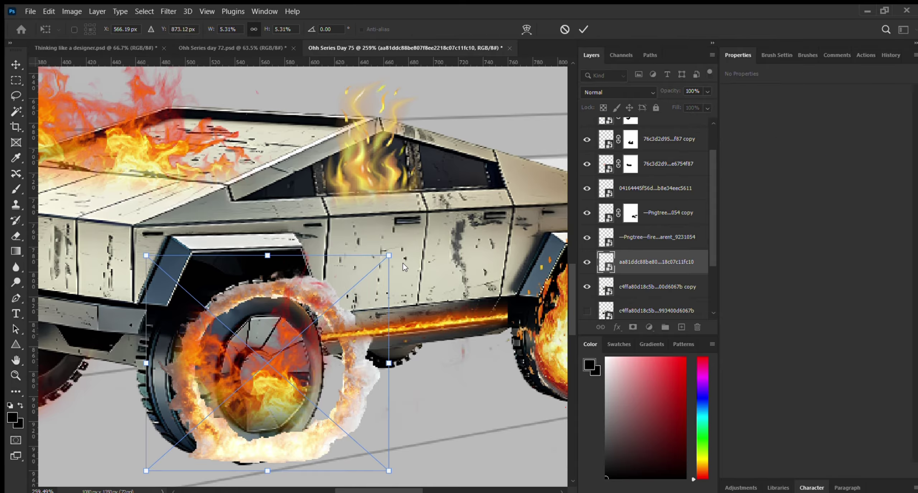
click(526, 30)
scroll(345, 380, up, 2)
drag(347, 379, 321, 374)
drag(240, 261, 234, 266)
drag(158, 444, 184, 450)
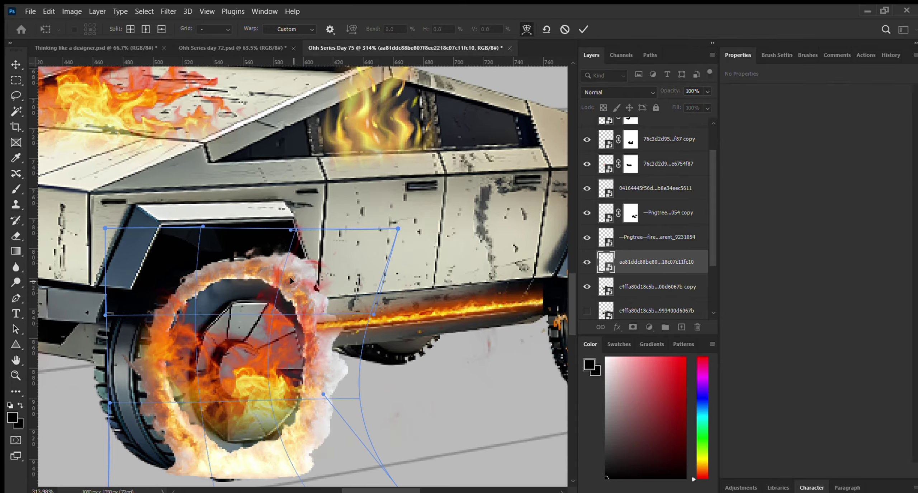
drag(291, 279, 284, 275)
drag(300, 428, 305, 424)
drag(226, 471, 236, 473)
key(ctrl+0)
click(583, 30)
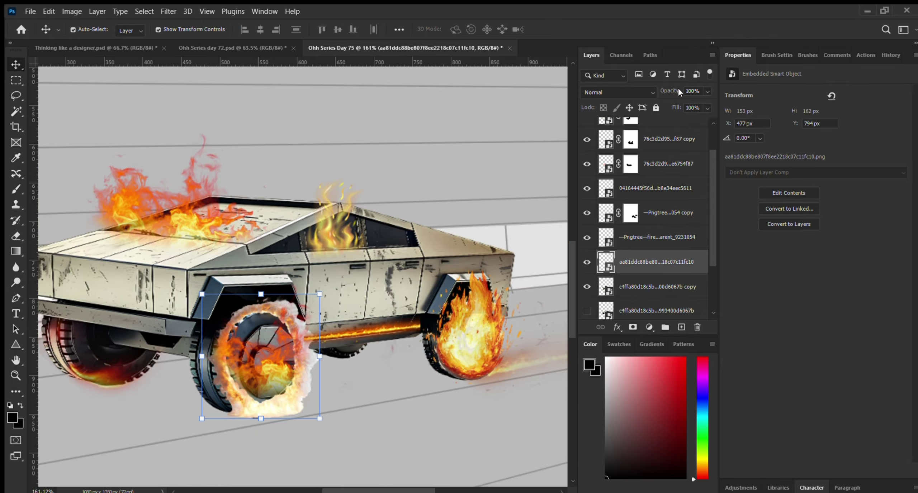
Step: Try Hard Light blending on the fire ring, return it to Normal, and lower the layer's opacity
click(613, 92)
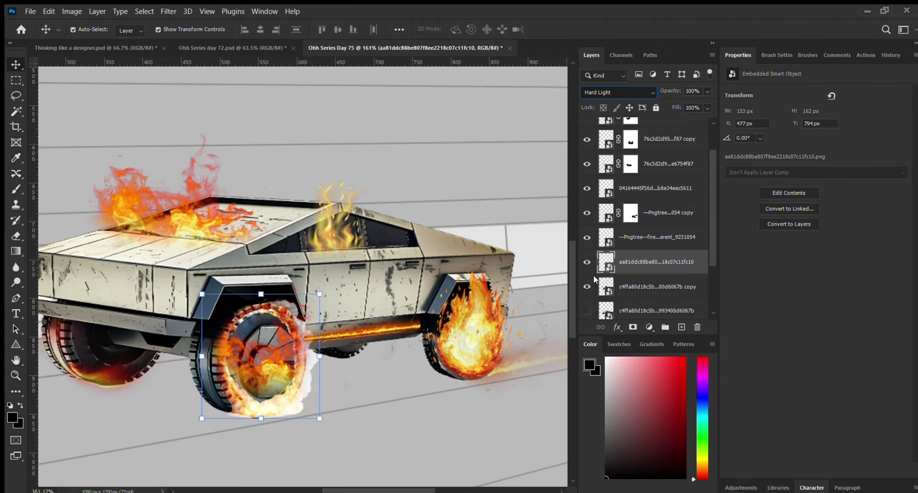
click(614, 104)
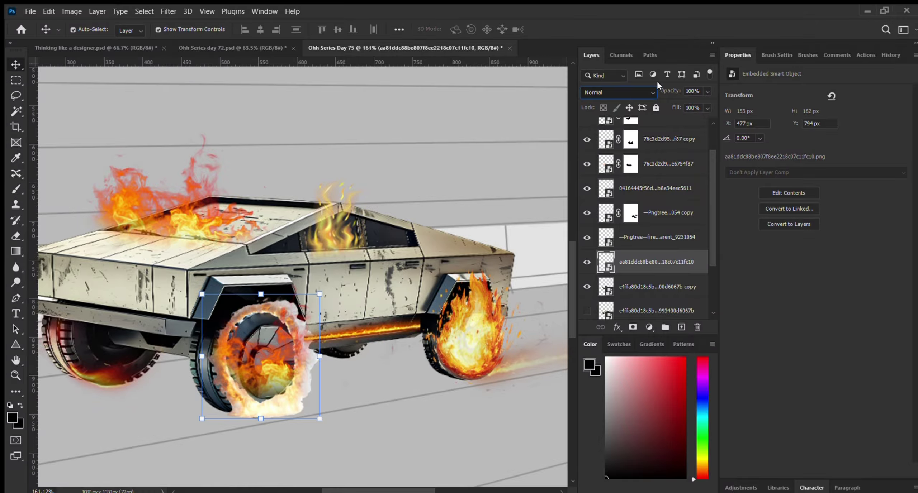
drag(671, 91, 642, 94)
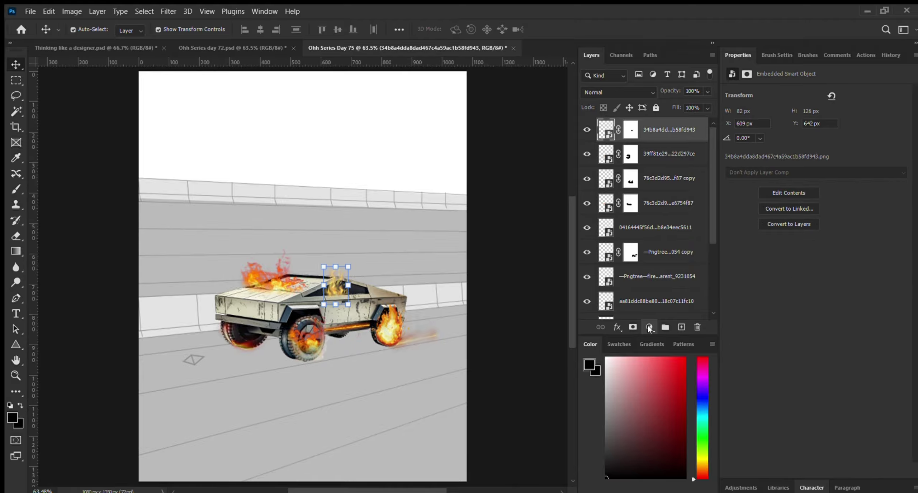
Step: Add a Black & White adjustment layer and place the Logo copy and Conclusiom copy groups above it, both visible
scroll(645, 215, down, 5)
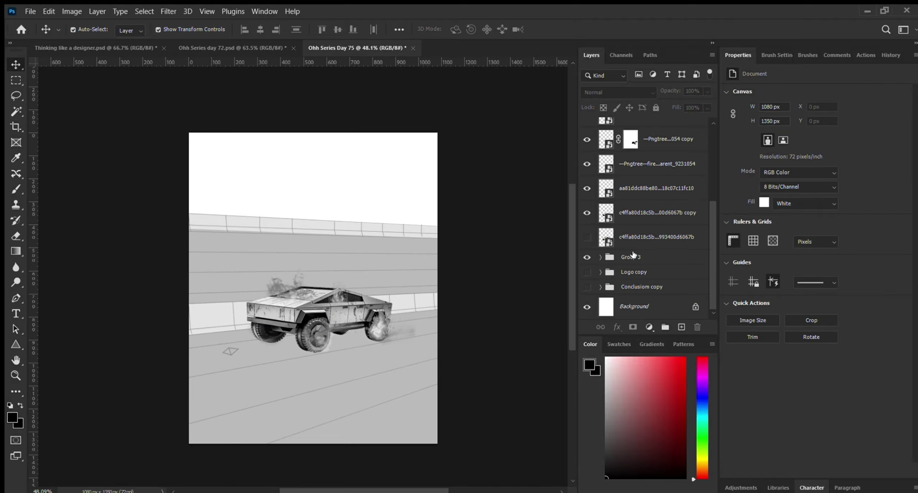
click(587, 272)
click(649, 287)
shift+click(651, 271)
drag(651, 272, 663, 122)
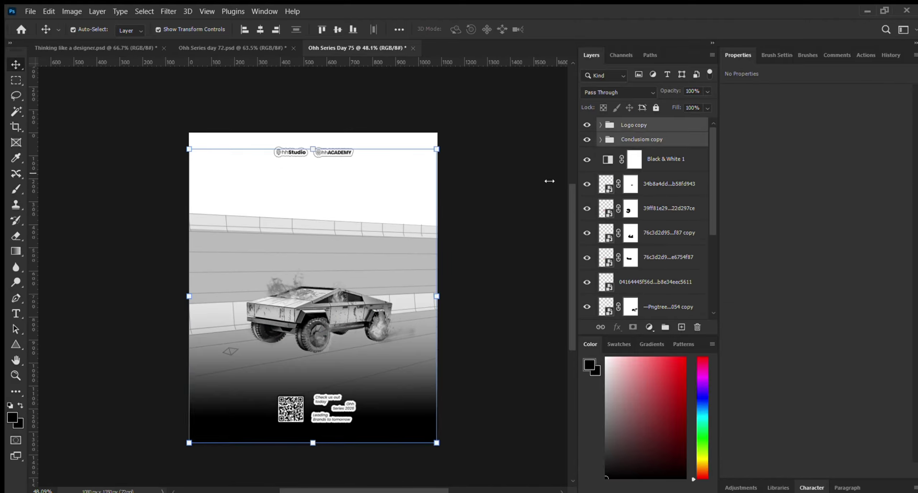
Step: Stretch the black gradient Layer 1 upward to 151.89% height and lower its opacity
click(401, 394)
drag(313, 297, 313, 194)
scroll(312, 260, down, 1)
key(ctrl+z)
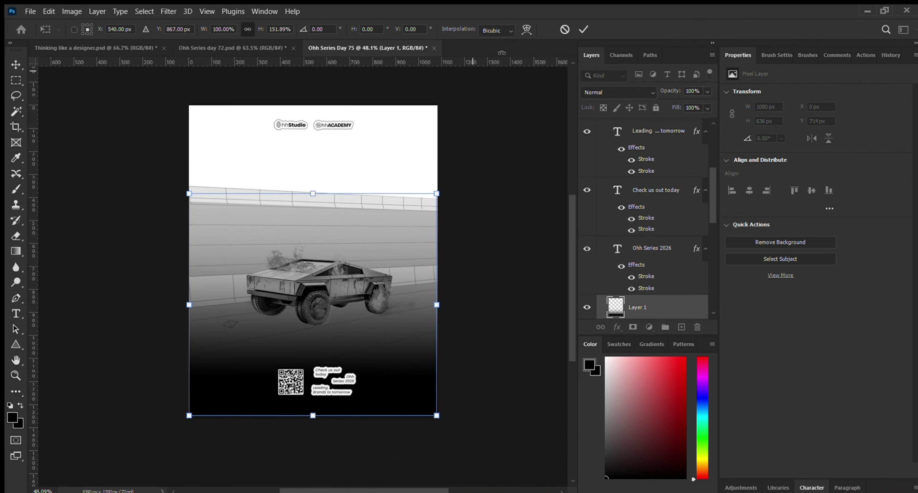
key(Return)
mouse_move(664, 90)
mouse_down()
mouse_move(642, 89)
mouse_move(652, 90)
mouse_up()
Step: Duplicate the vehicle layer beneath the visible vehicle and darken the copy with Levels for a shadow
click(466, 229)
click(401, 344)
click(353, 287)
scroll(669, 280, down, 3)
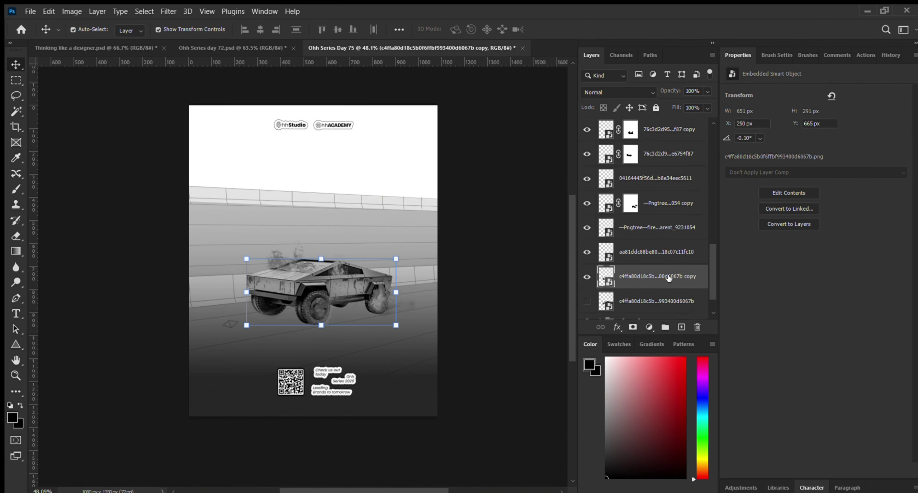
click(645, 267)
click(586, 268)
key(i)
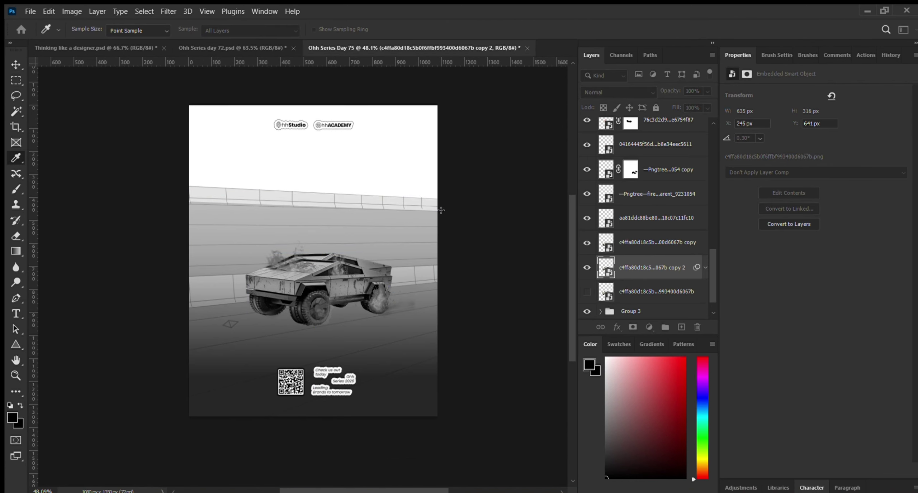
key(Return)
drag(358, 249, 360, 297)
key(ctrl+z)
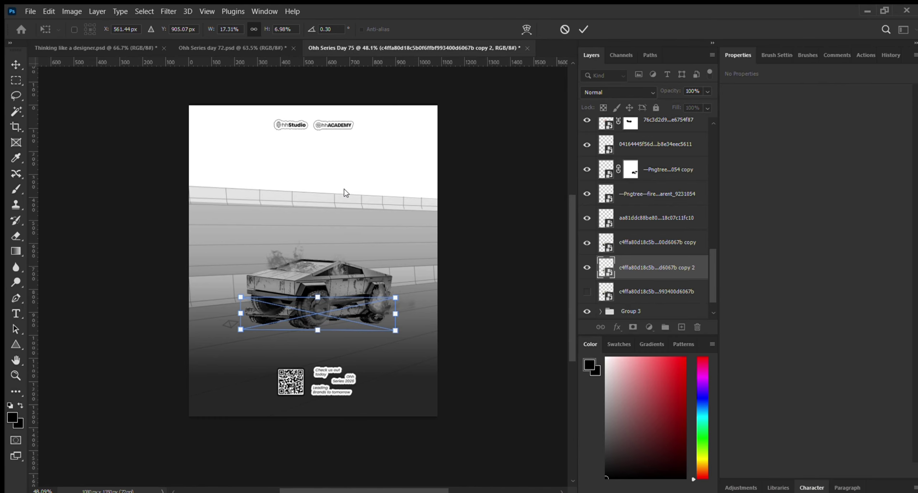
click(526, 30)
key(Escape)
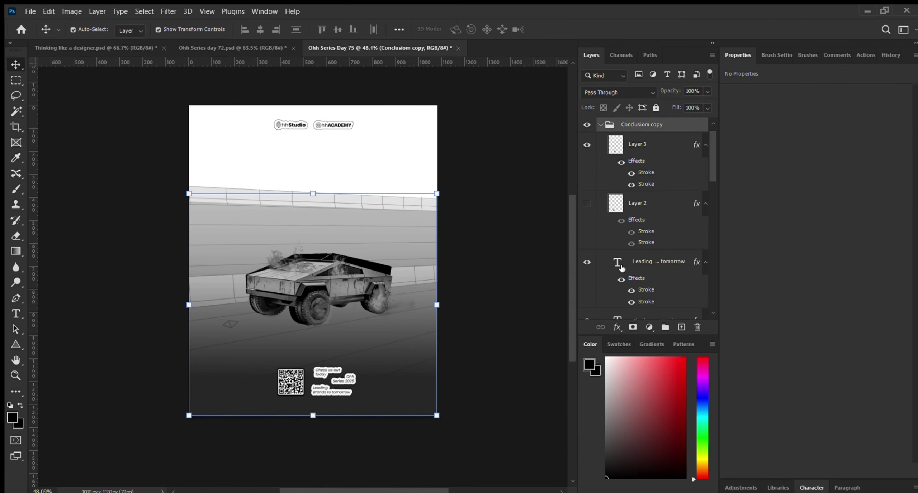
Step: Flatten the dark vehicle copy to 17.58% width and 10.87% height, skewed with a -4.74° rotation under the vehicle, and apply
key(ctrl+t)
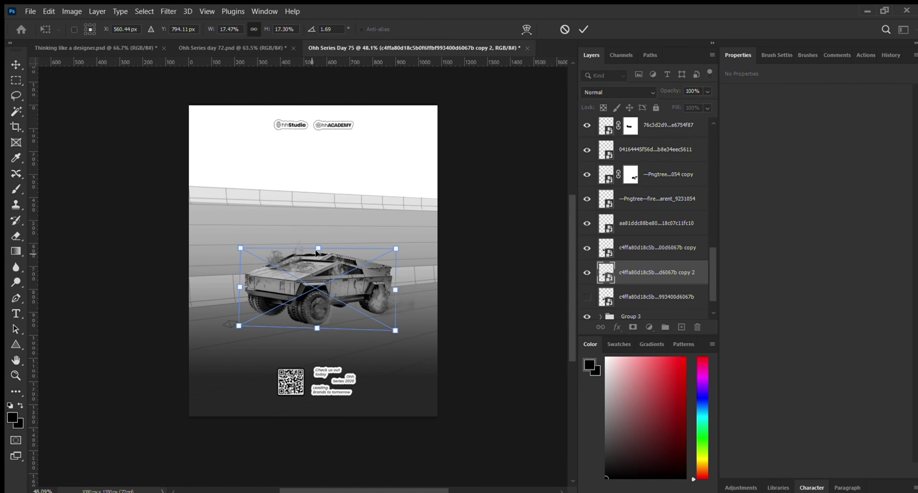
drag(315, 253, 324, 291)
drag(317, 326, 332, 325)
drag(402, 292, 402, 282)
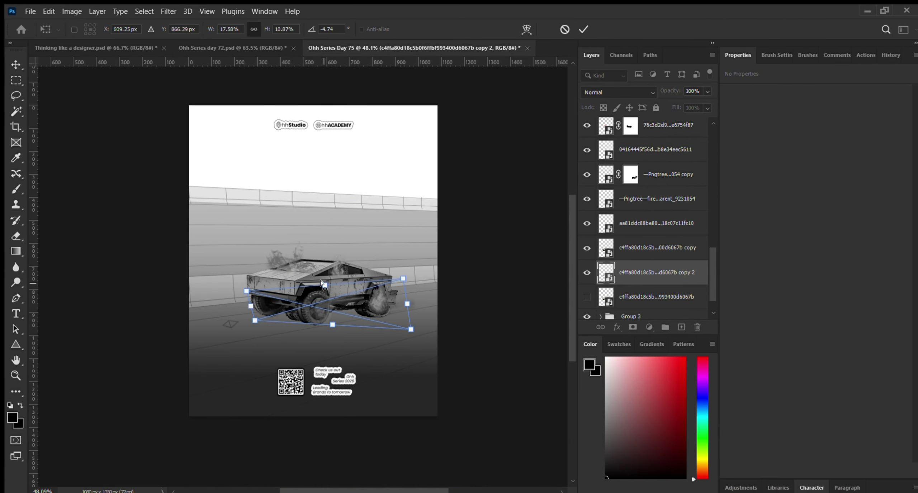
key(Return)
Step: Soften the vehicle's shadow layer with Gaussian Blur and lower its opacity
click(347, 192)
click(591, 260)
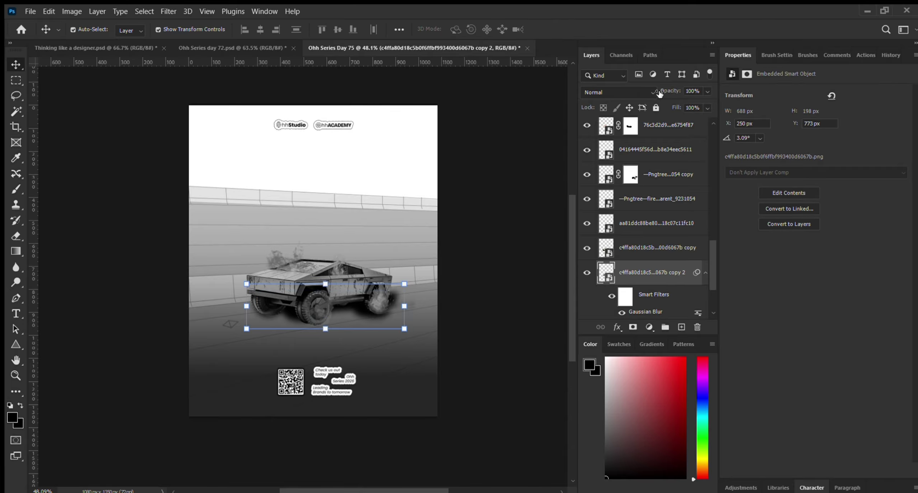
click(419, 264)
Step: Add the text "Force Rest" in Milky Coffee above the vehicle and enlarge it to about 111.2 pt
scroll(420, 263, up, 2)
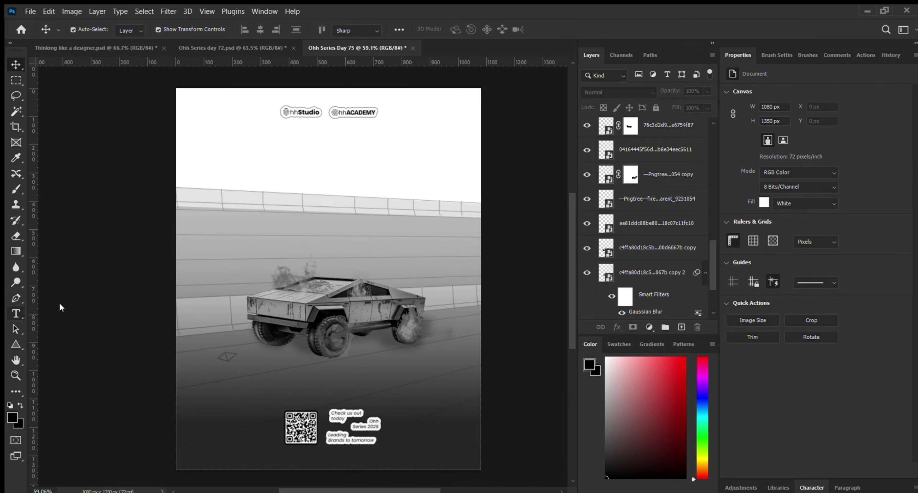
click(280, 226)
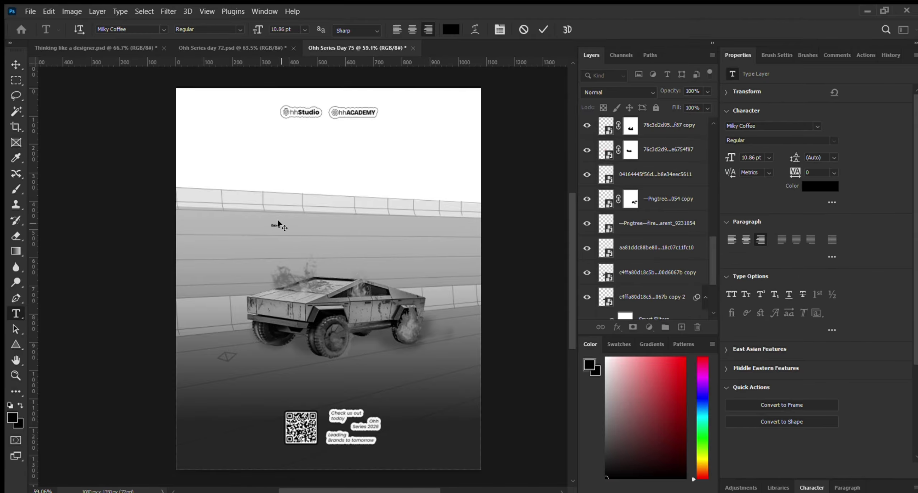
click(543, 29)
key(v)
drag(279, 223, 415, 189)
drag(334, 213, 321, 225)
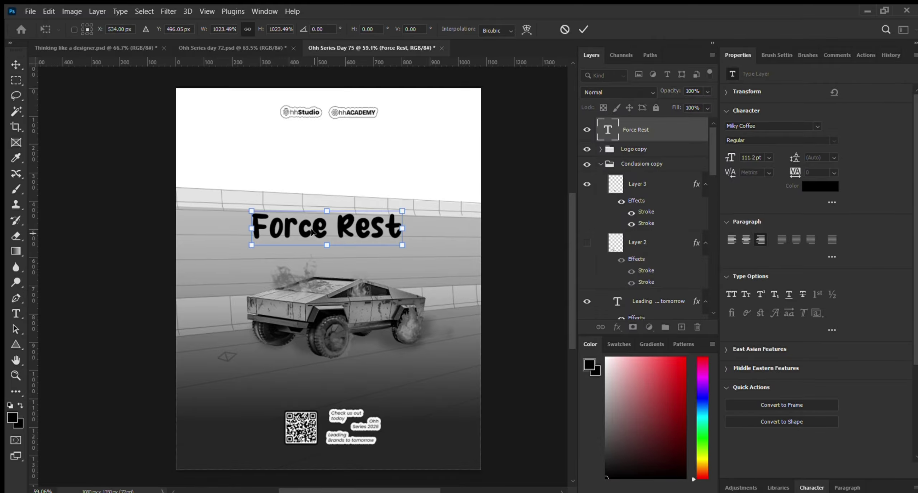
key(Return)
Step: Correct the heading text to "Forced Rest"
key(t)
click(321, 225)
text(d)
click(541, 30)
Step: Scale the "Forced Rest" heading to 83.91% and centre it above the vehicle
key(v)
drag(242, 211, 271, 216)
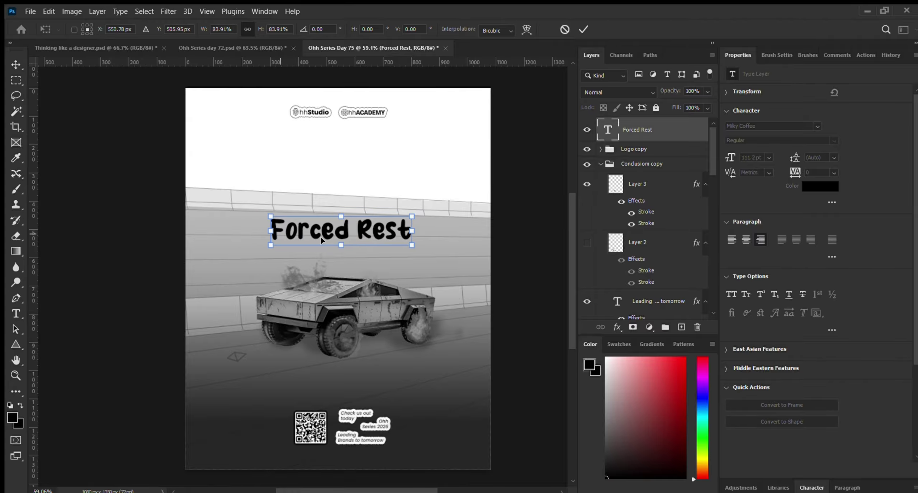
drag(386, 233, 380, 230)
click(584, 30)
click(521, 141)
scroll(296, 215, up, 4)
scroll(380, 229, down, 4)
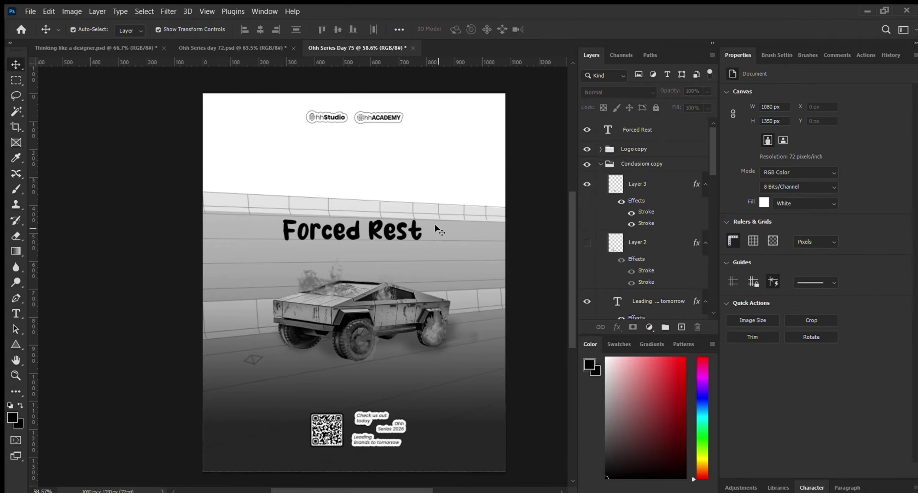
click(437, 230)
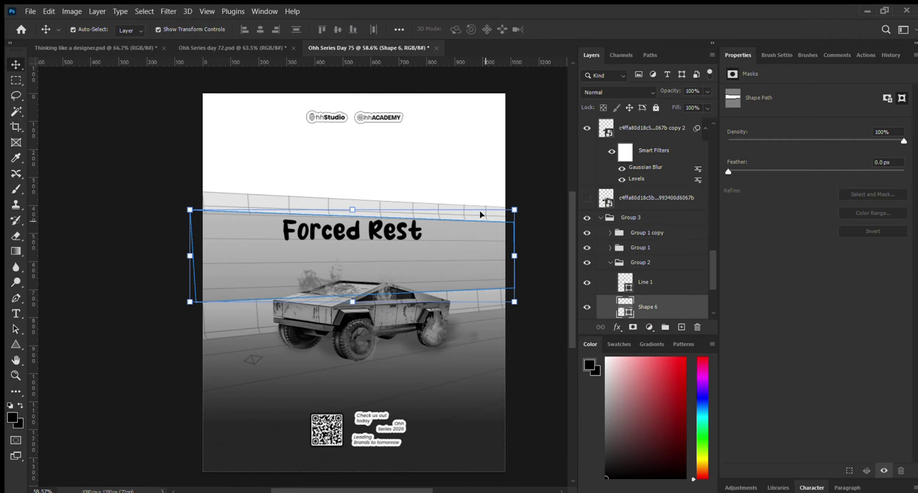
key(a)
drag(196, 169, 169, 241)
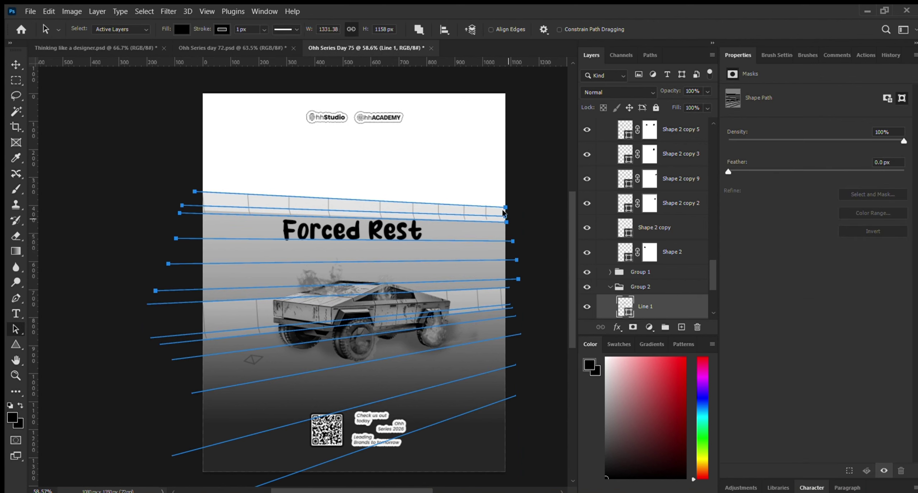
drag(504, 211, 508, 197)
key(ctrl+z)
key(v)
key(a)
Step: Tilt the upper six background lines of Line 1 so they rise toward the canvas's right side, and apply
drag(197, 178, 149, 261)
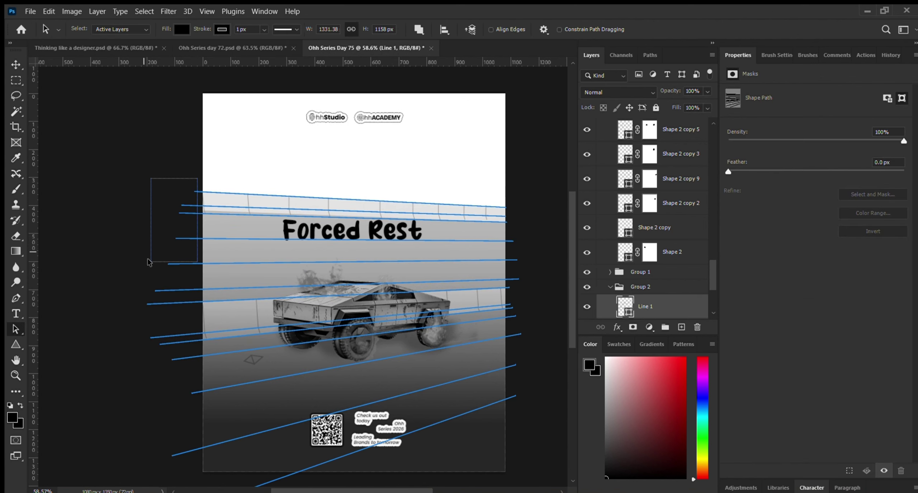
key(ctrl+t)
drag(518, 190, 523, 157)
drag(154, 189, 158, 196)
key(Return)
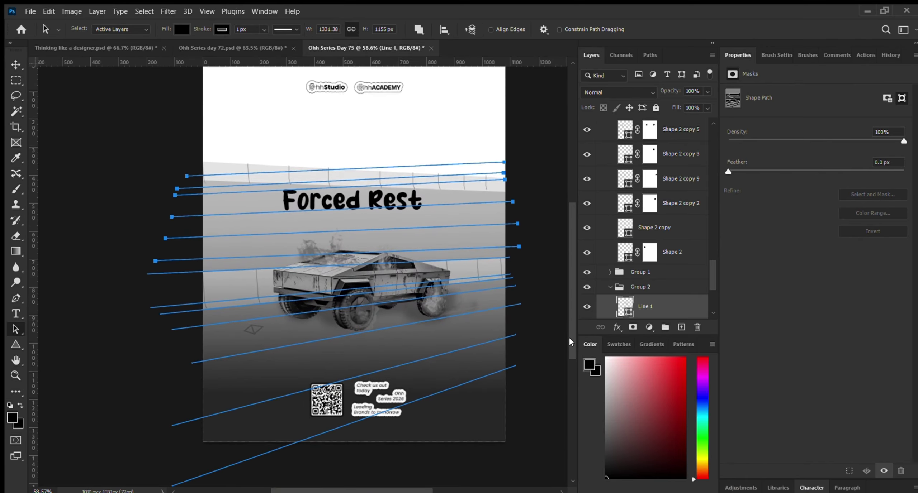
Step: Toggle the visibility of Group 1 to identify which background elements it contains
scroll(206, 173, down, 1)
click(604, 271)
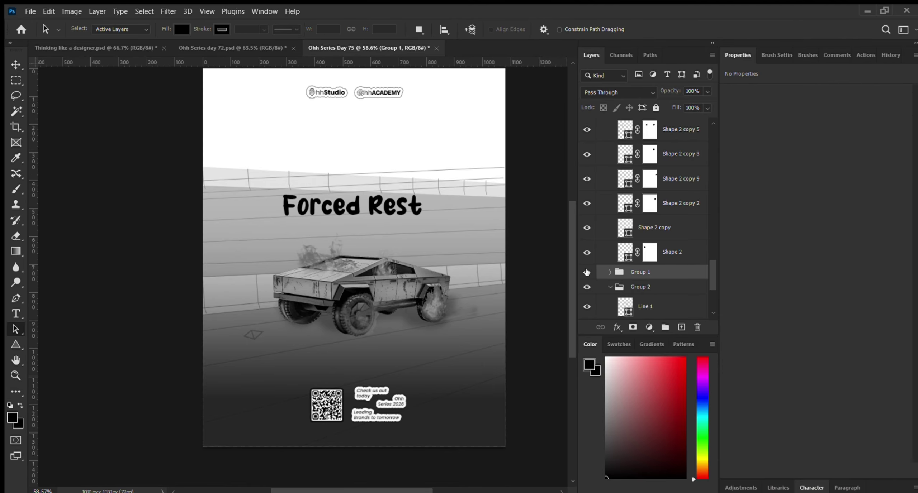
click(610, 287)
click(586, 271)
click(586, 272)
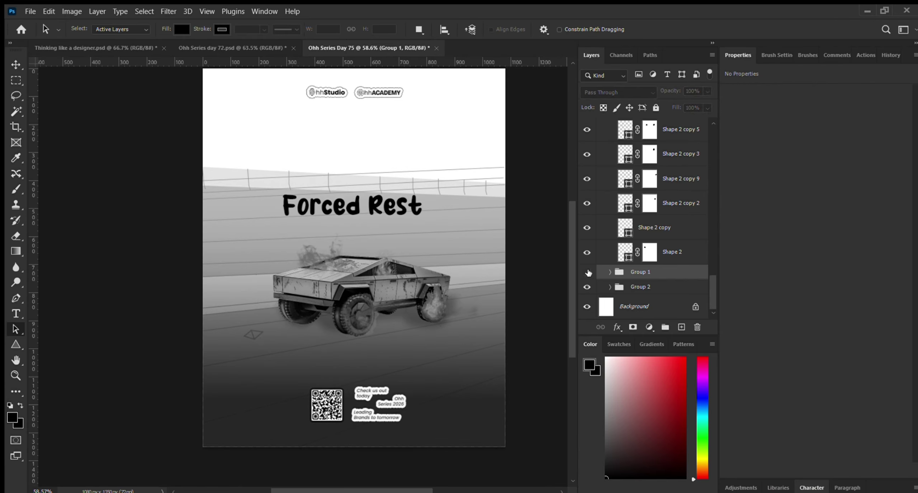
key(ctrl+z)
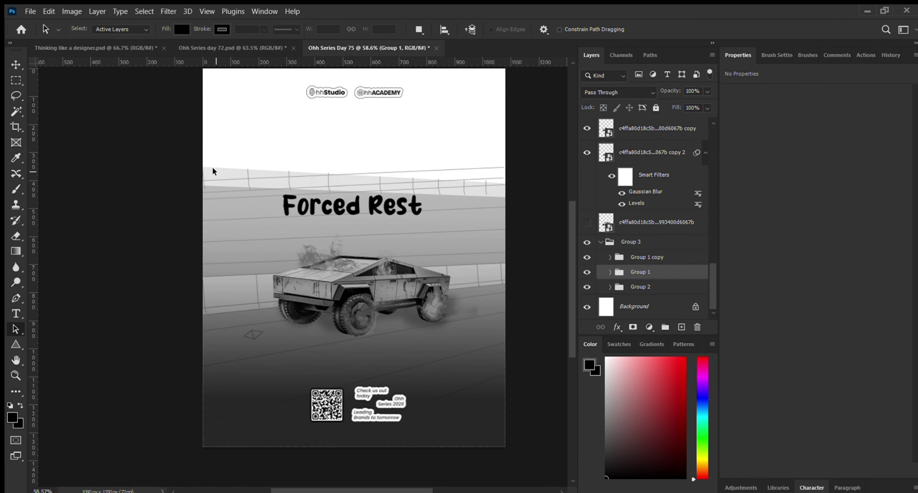
Step: Transform the light wall band Shape 5 to 101.02% width, 116.33% height and -5.93° rotation to follow the tilted lines
scroll(449, 247, up, 3)
scroll(195, 307, up, 3)
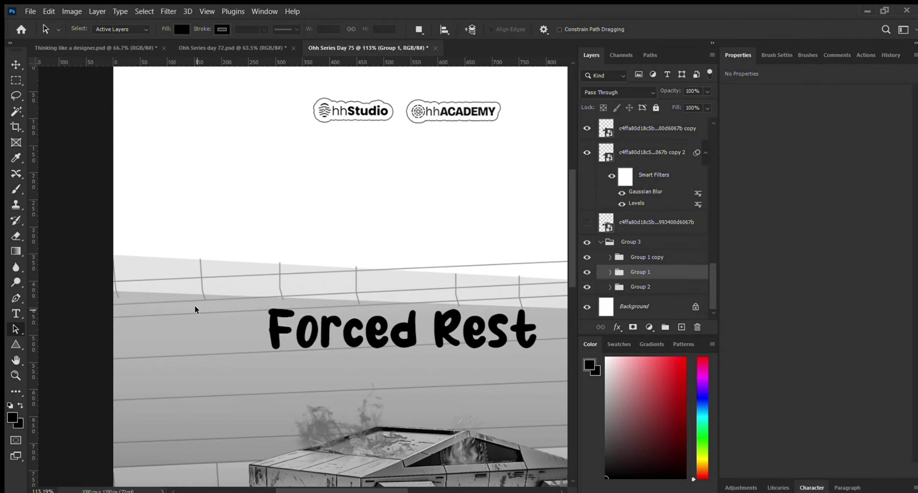
key(v)
click(126, 271)
scroll(126, 271, down, 3)
scroll(534, 276, up, 2)
key(ctrl+t)
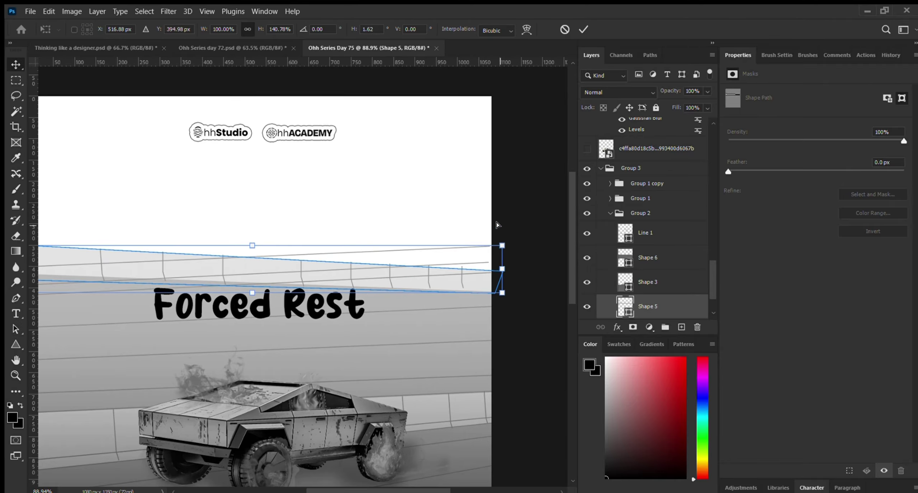
drag(524, 304, 526, 270)
scroll(58, 283, up, 1)
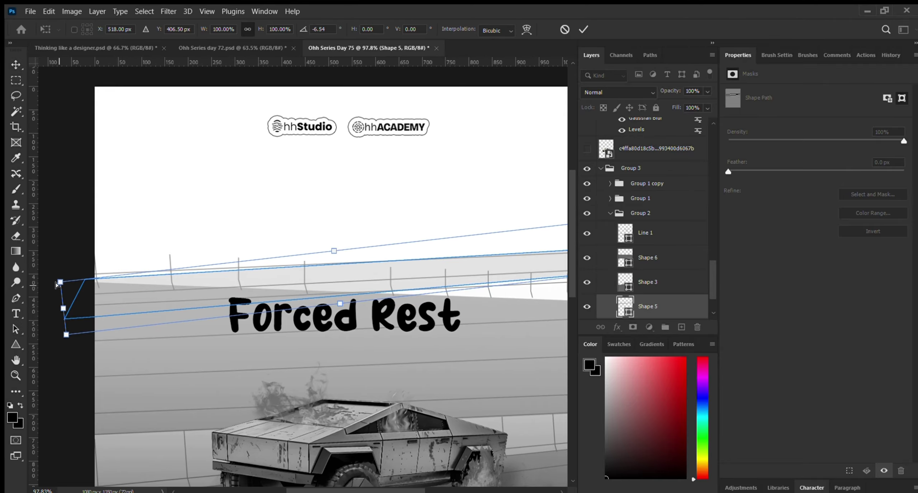
drag(57, 285, 61, 251)
scroll(548, 287, up, 2)
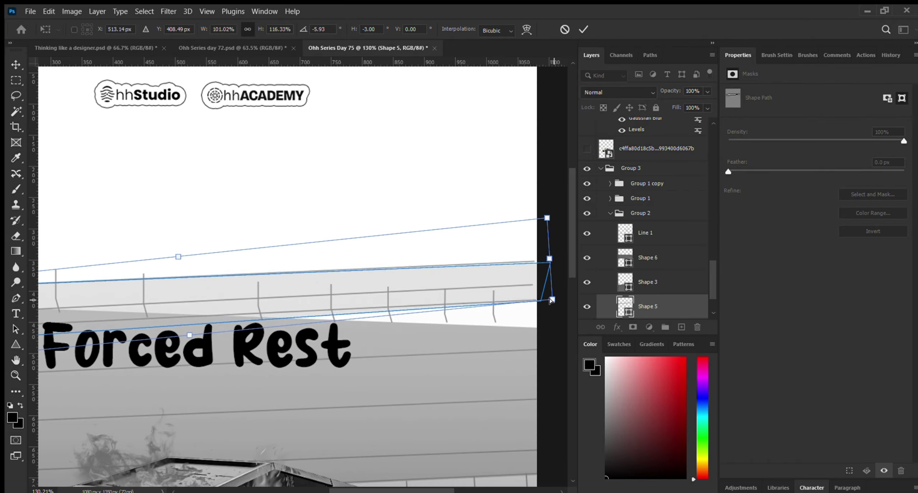
key(Return)
Step: Apply the Shape 5 transform and reshape the grey wall Shape 6 so its upper edge follows the tilted band
scroll(502, 199, down, 4)
key(a)
click(404, 321)
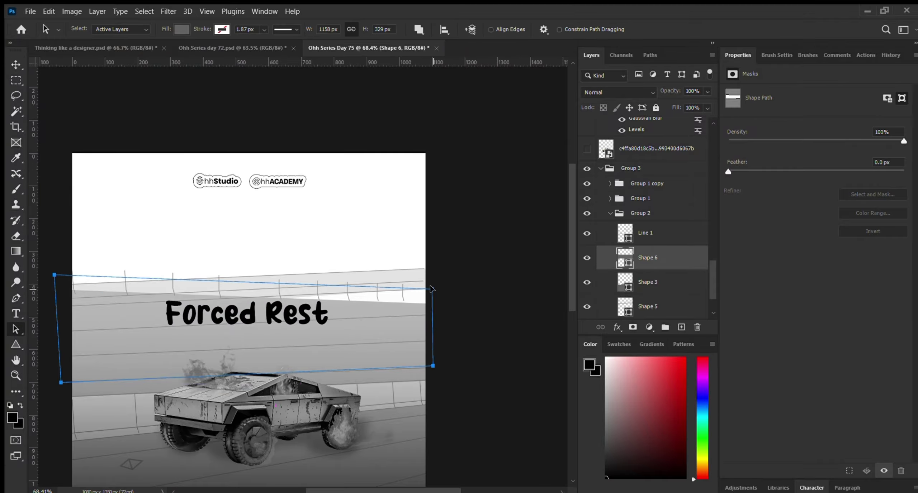
drag(431, 289, 433, 304)
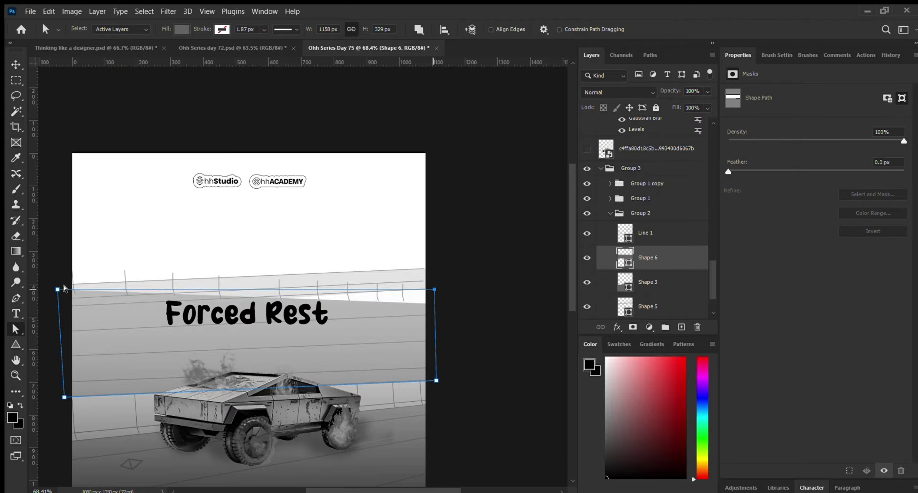
drag(65, 289, 56, 304)
key(v)
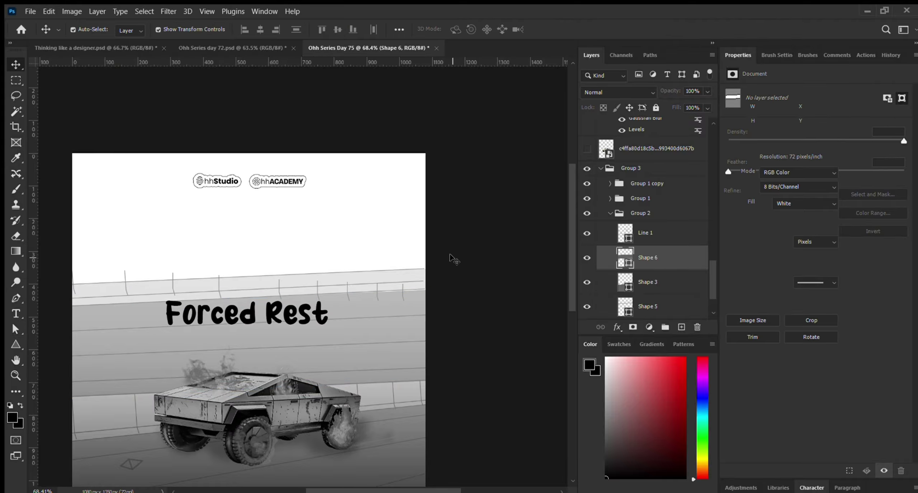
click(170, 287)
scroll(211, 254, up, 3)
scroll(170, 209, down, 3)
scroll(220, 178, up, 1)
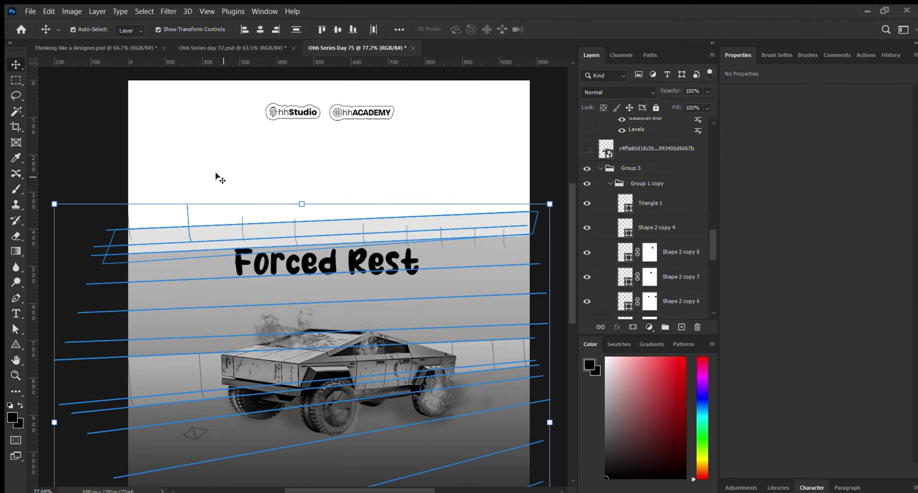
click(189, 219)
click(615, 164)
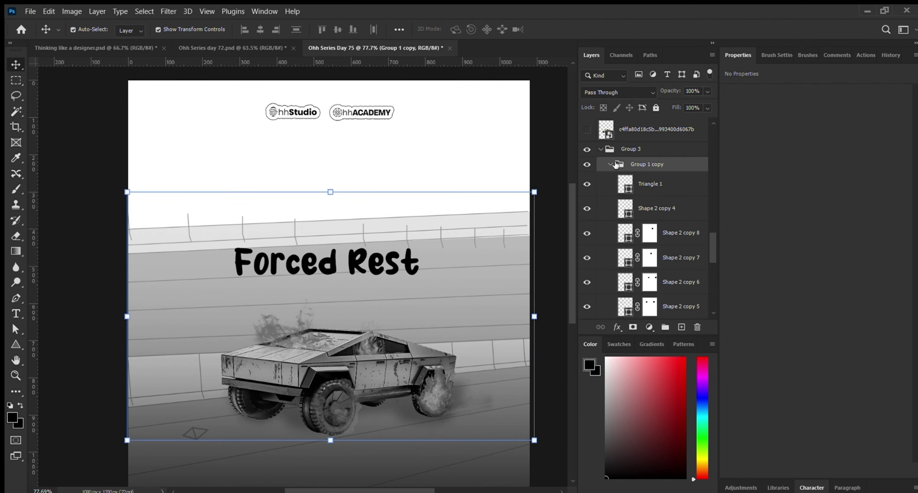
click(614, 164)
key(ctrl+t)
drag(118, 452, 196, 466)
key(ctrl+z)
key(Escape)
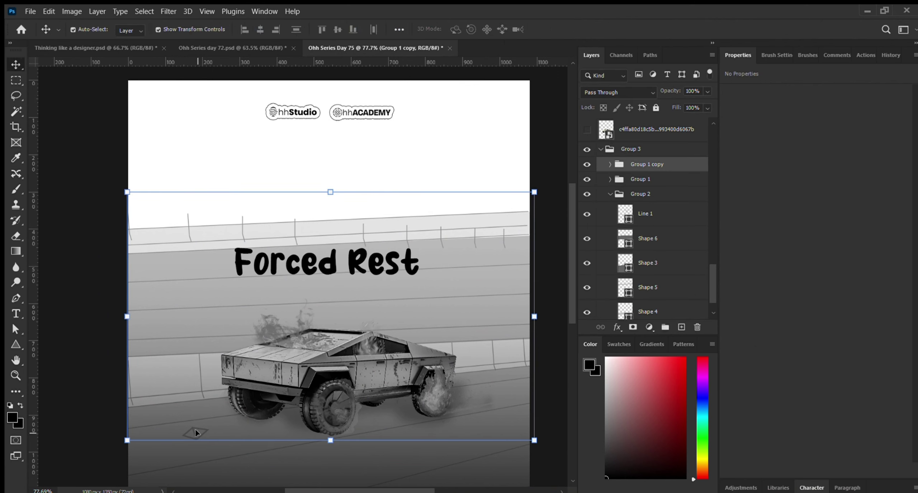
Step: Take Triangle 1 out of Group 1 copy, placing it above that group inside Group 3, and select Group 1 copy
click(195, 434)
drag(199, 433, 92, 461)
click(446, 258)
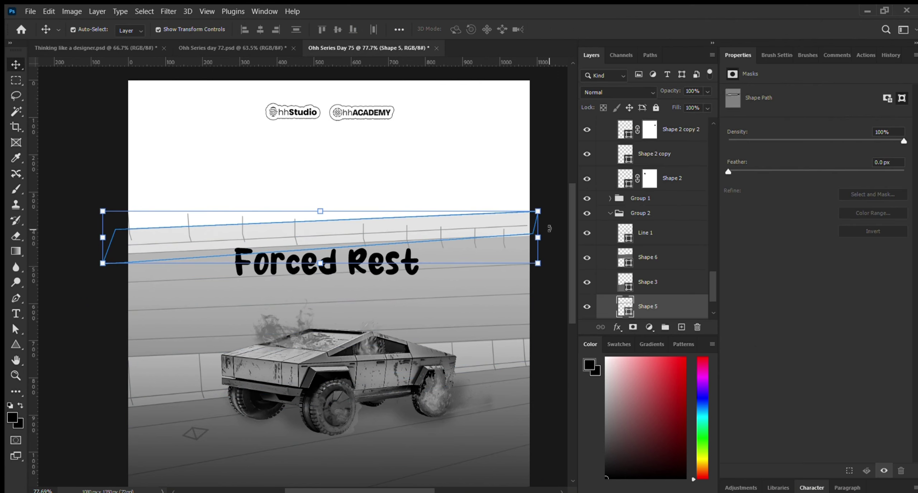
ctrl+click(196, 434)
ctrl+click(463, 217)
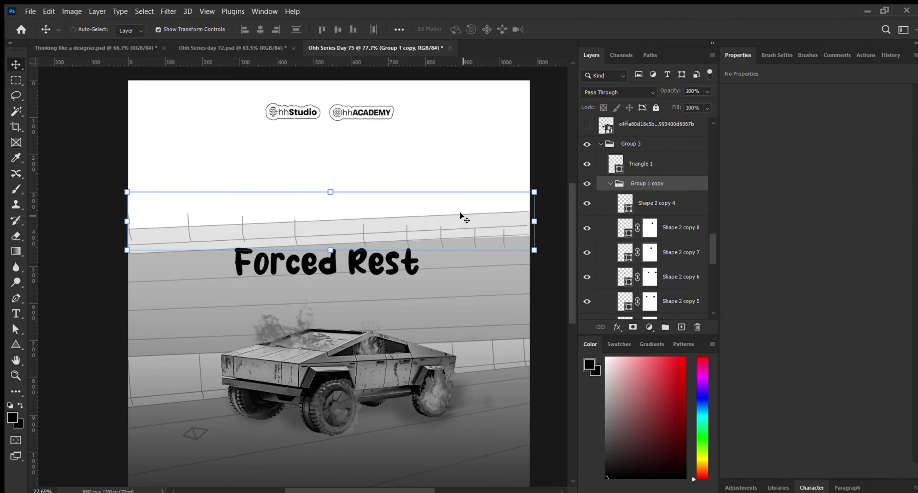
Step: Transform Group 1 copy's panel divider lines to about 101.7% width, 122.6% height and -6.6° rotation so they fit the tilted wall band
key(ctrl+t)
drag(462, 187, 460, 177)
scroll(407, 213, up, 4)
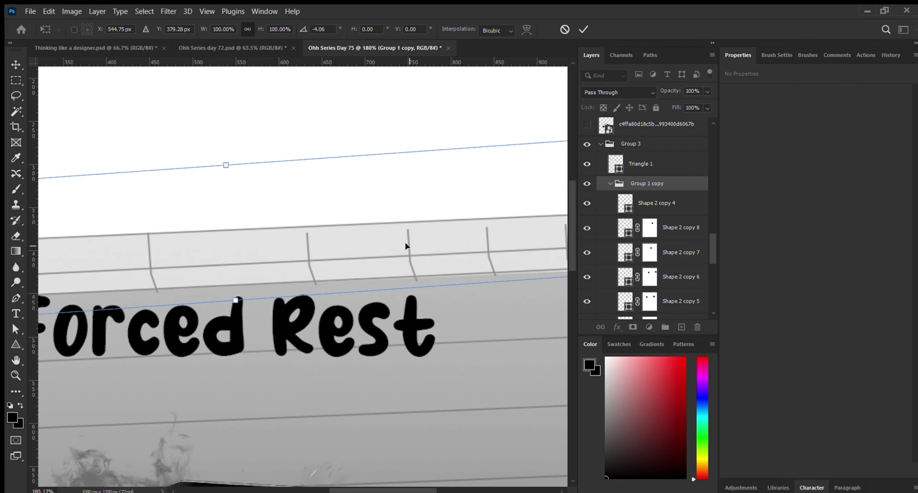
scroll(407, 244, down, 5)
scroll(466, 232, up, 4)
drag(470, 172, 466, 155)
scroll(498, 276, down, 5)
scroll(53, 300, up, 4)
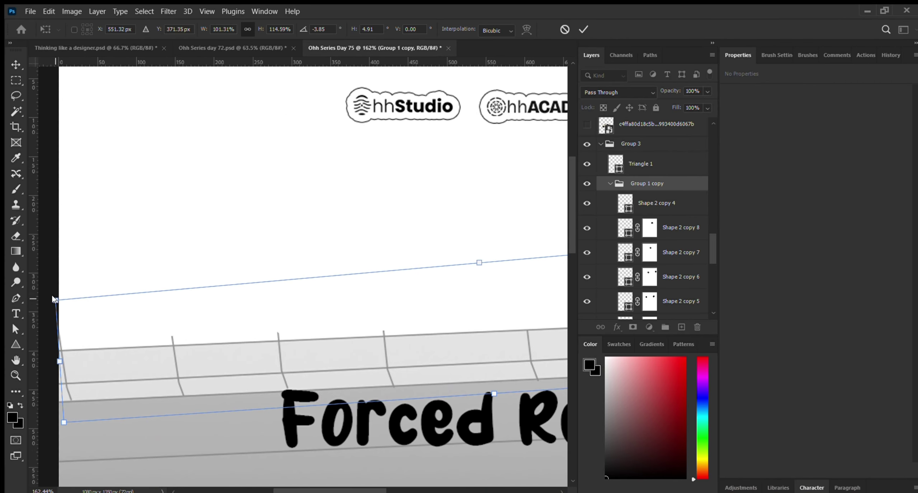
drag(53, 297, 46, 315)
scroll(505, 269, down, 5)
scroll(505, 269, up, 4)
drag(526, 256, 528, 247)
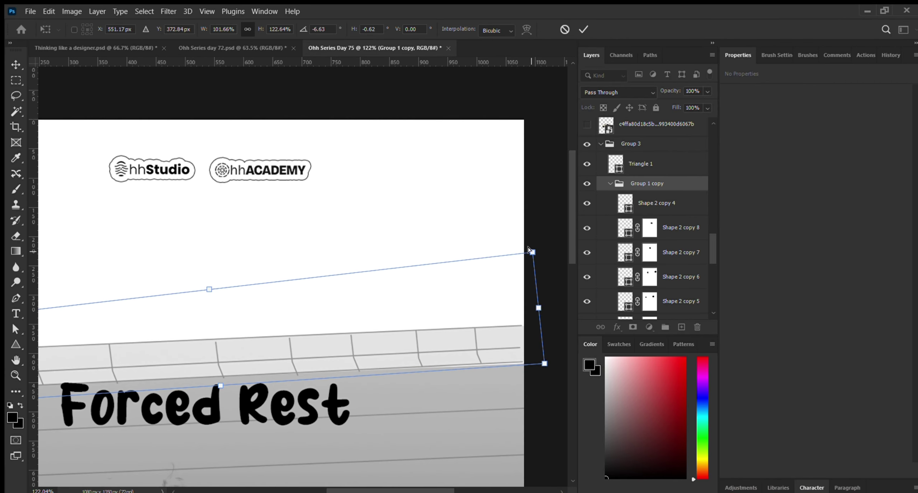
scroll(528, 248, down, 2)
key(Return)
Step: Scale the "Forced Rest" heading to 91.92%, rotate it -3.56° and position it on the wall above the vehicle
click(358, 222)
scroll(442, 200, up, 1)
key(ctrl+t)
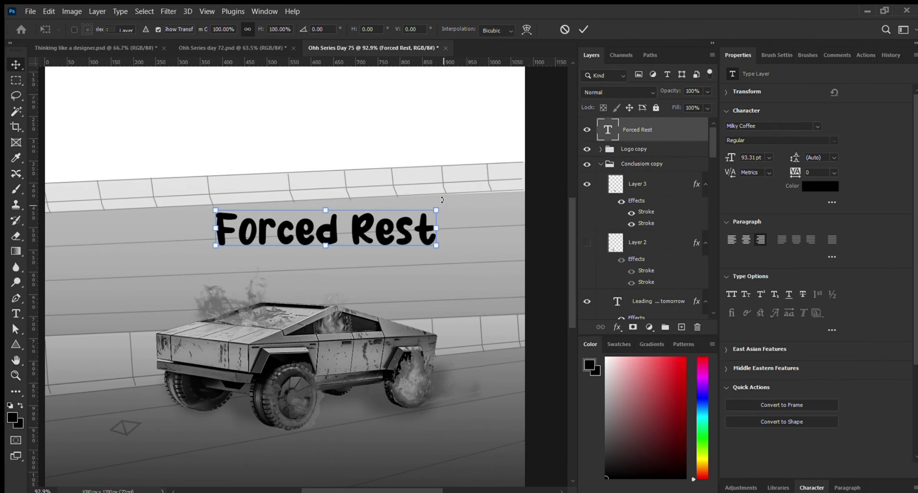
drag(442, 200, 412, 243)
drag(311, 216, 302, 240)
scroll(303, 240, up, 3)
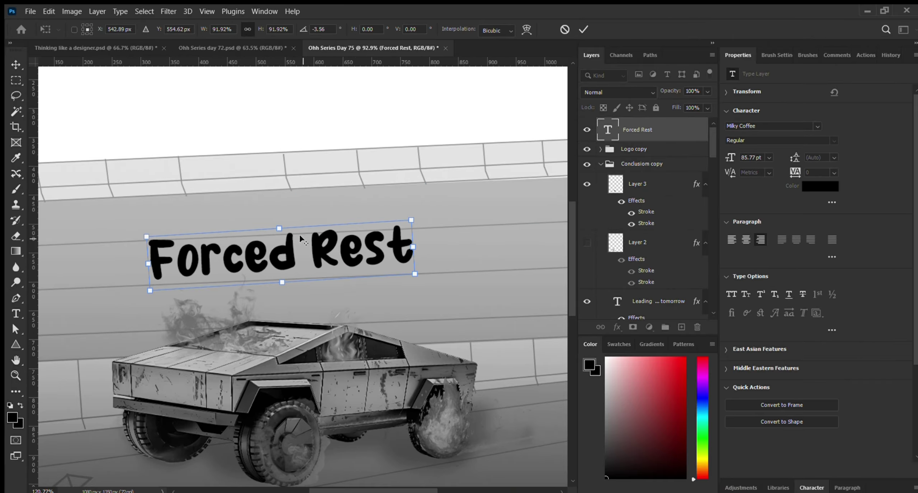
drag(359, 248, 364, 246)
scroll(180, 242, up, 7)
scroll(269, 248, down, 8)
scroll(300, 248, up, 3)
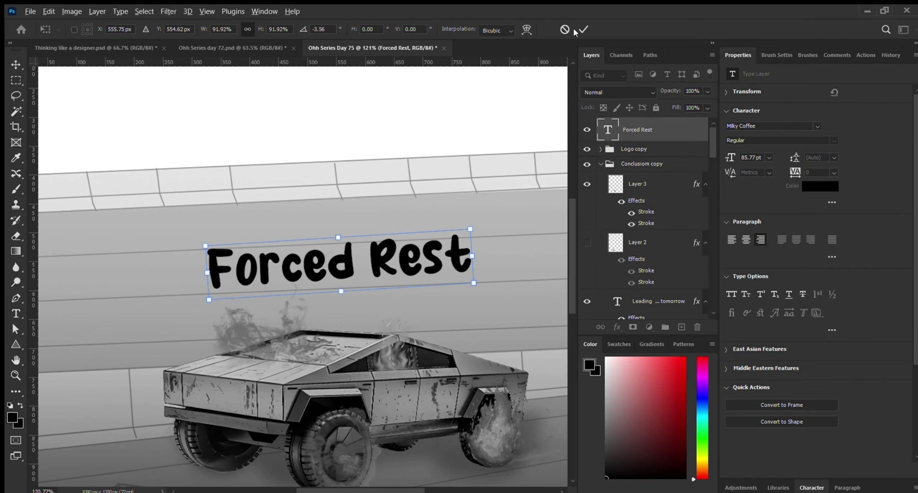
click(583, 30)
Step: Duplicate the heading, hide the original, and transform the copy to 106.35% width, 103.85% height, 0.98° rotation and 20.32° horizontal skew
key(ctrl+j)
click(587, 155)
scroll(358, 262, up, 3)
key(ctrl+t)
drag(511, 298, 530, 320)
drag(343, 219, 326, 218)
drag(326, 244, 315, 221)
scroll(305, 207, up, 2)
scroll(316, 221, down, 3)
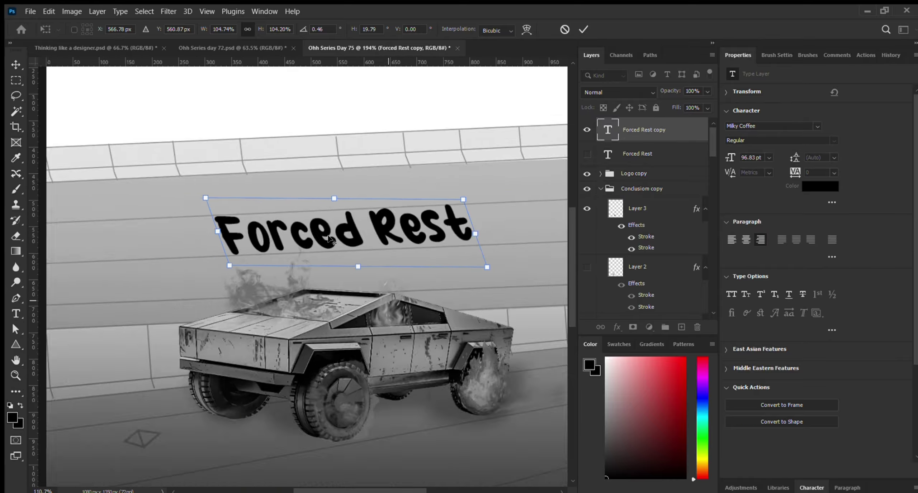
scroll(466, 258, up, 4)
scroll(349, 247, down, 5)
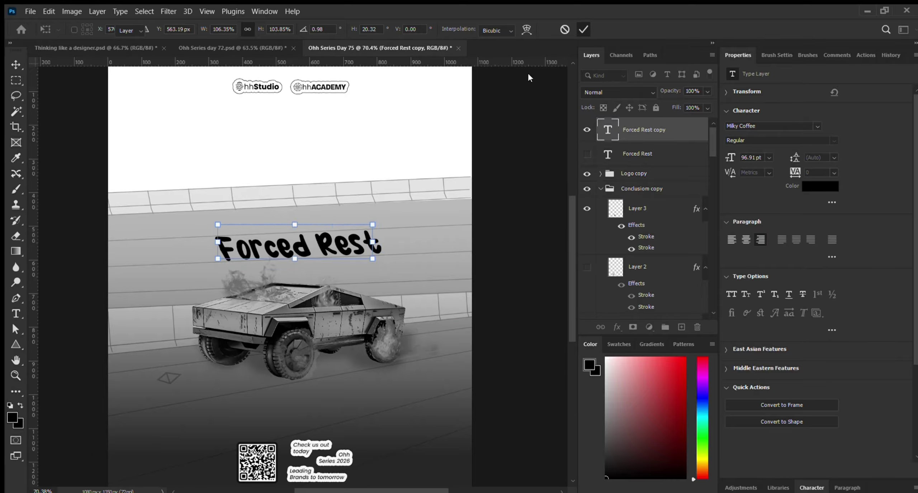
click(583, 29)
Step: Duplicate the skewed heading, hide the source text layer, and apply a Motion Blur smart filter to Forced Rest copy 2
click(489, 196)
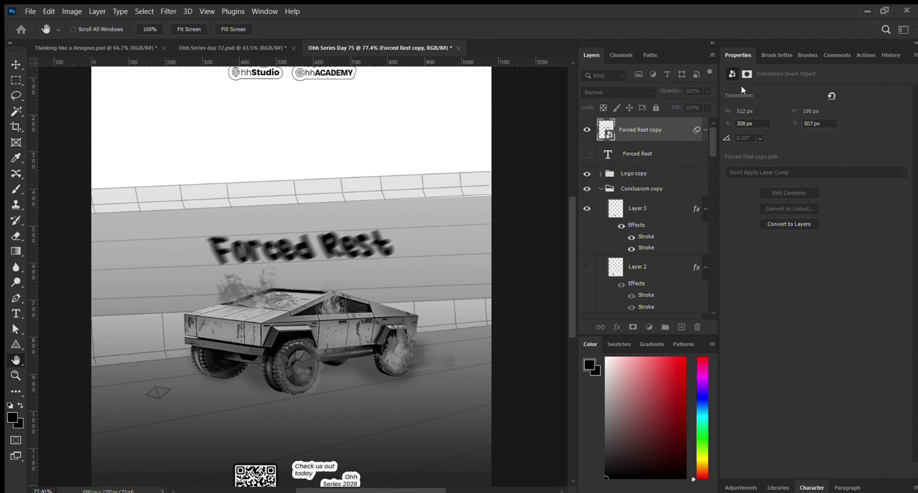
click(742, 89)
key(ctrl+j)
click(587, 152)
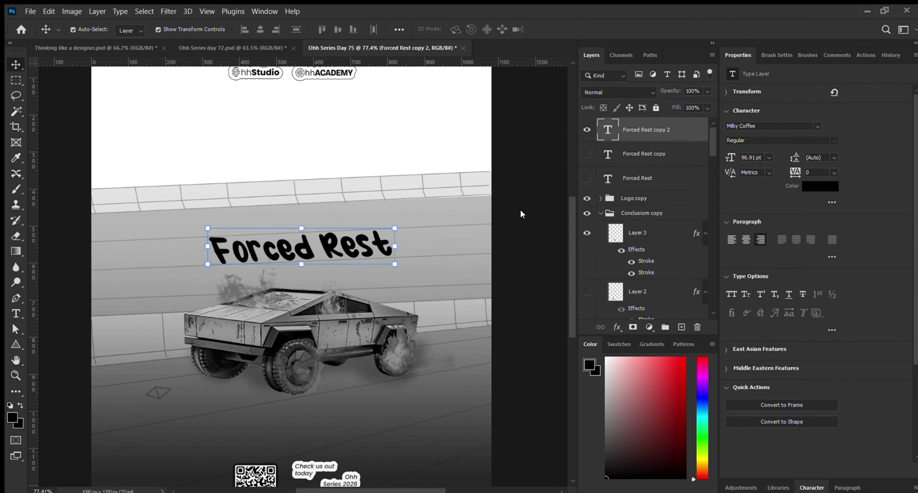
key(ctrl+alt+f)
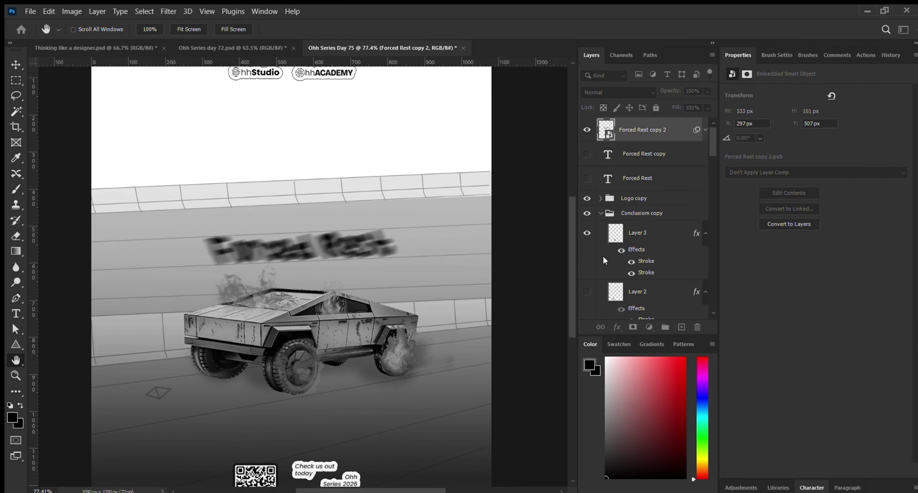
click(736, 65)
Step: Show Forced Rest copy above its blurred duplicate, and give it a 3% fill with a Stroke layer effect
click(587, 188)
drag(674, 187, 678, 126)
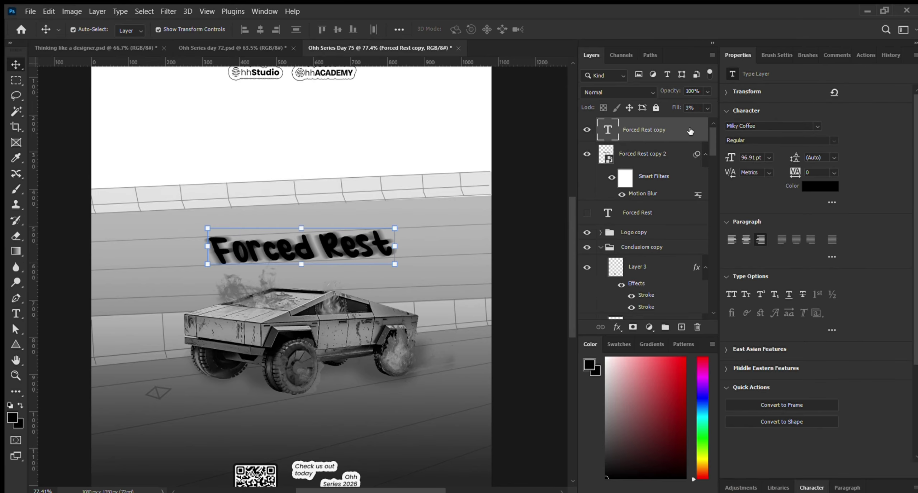
double_click(690, 132)
click(483, 233)
click(475, 233)
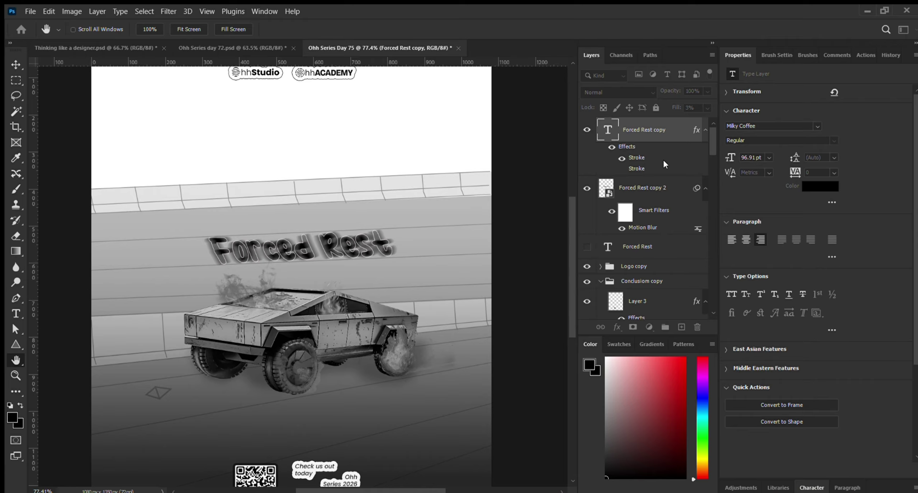
Step: Lengthen the Motion Blur streaks on Forced Rest copy 2 behind the outlined heading
click(645, 188)
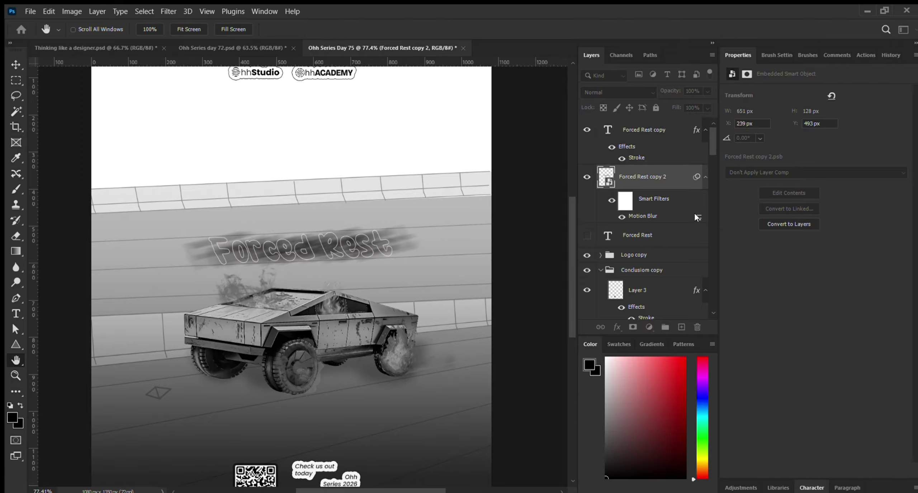
key(v)
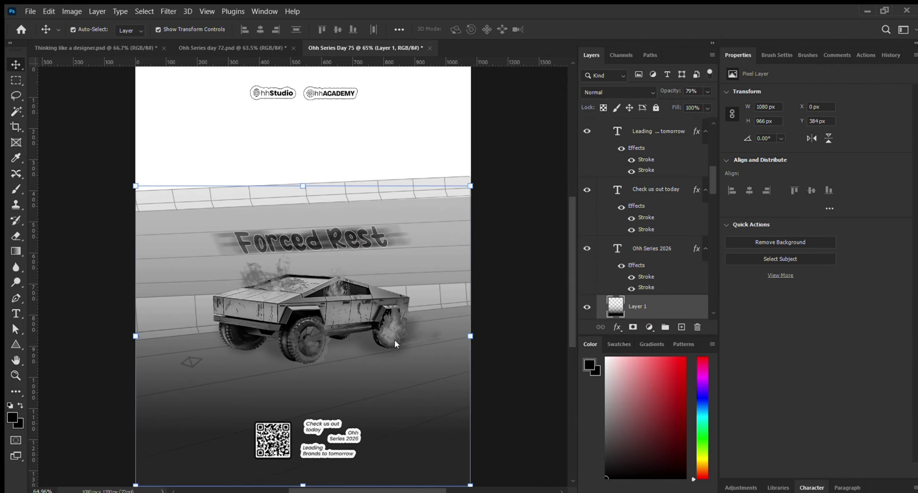
Step: Duplicate the vehicle layer, apply Motion Blur to the lower vehicle copy and set that layer's opacity to 79%
click(395, 343)
key(ctrl+j)
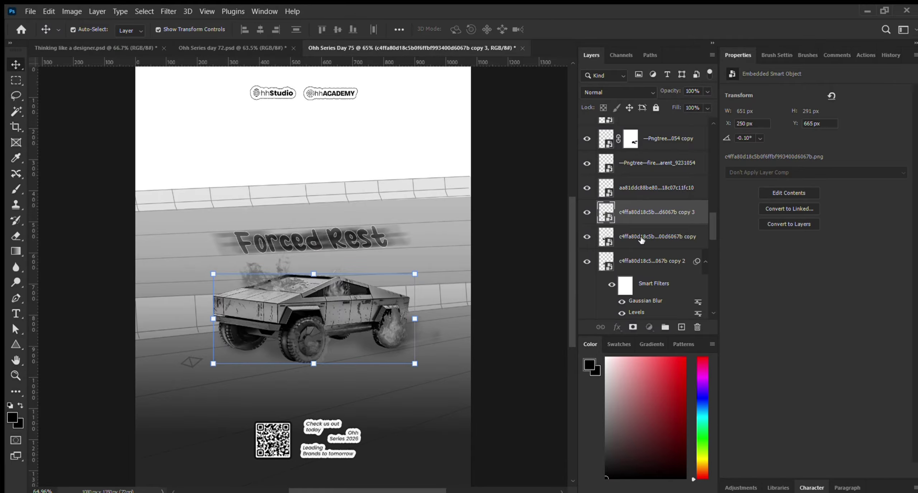
click(641, 240)
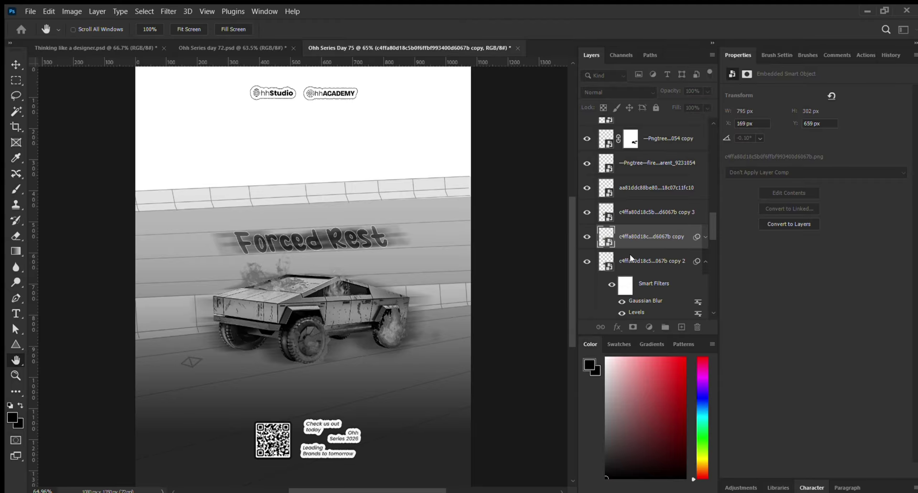
drag(664, 92, 656, 94)
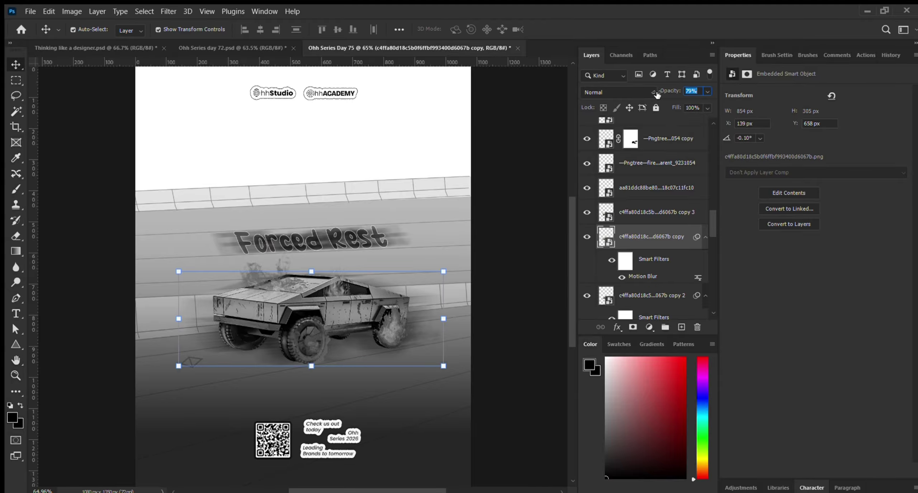
click(506, 193)
scroll(505, 193, down, 2)
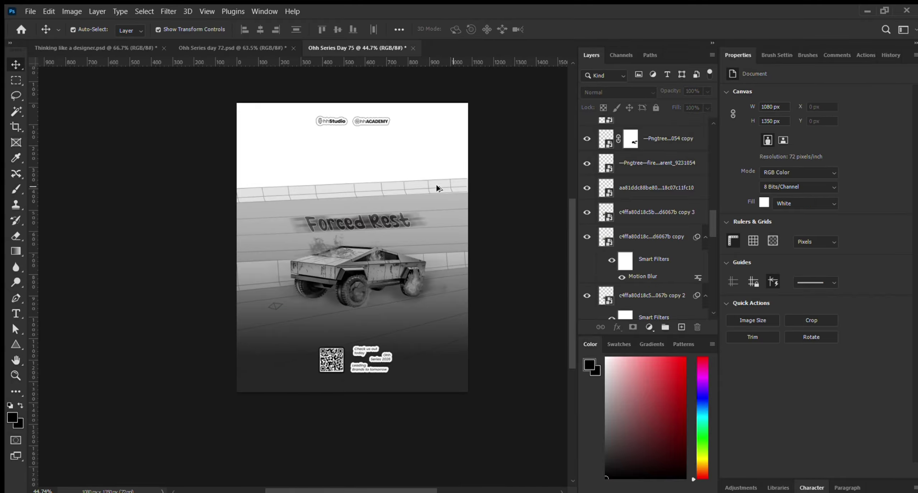
scroll(420, 130, up, 1)
scroll(394, 143, up, 2)
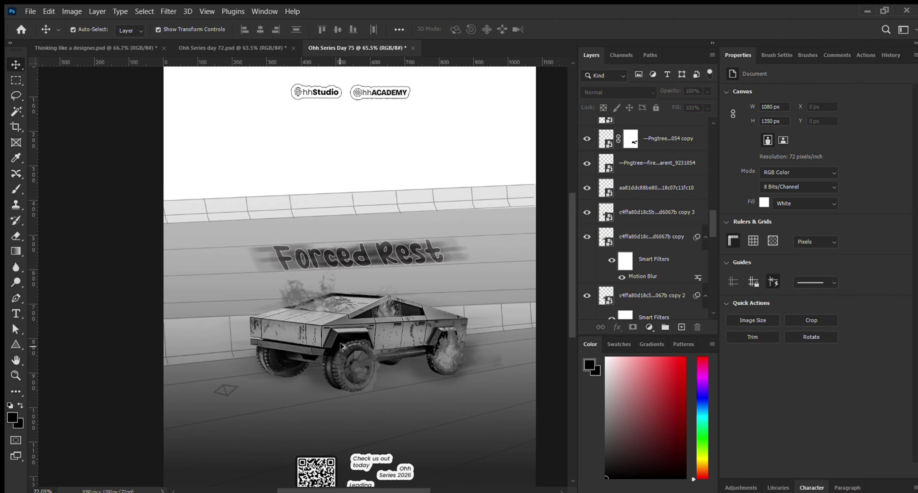
scroll(330, 298, down, 5)
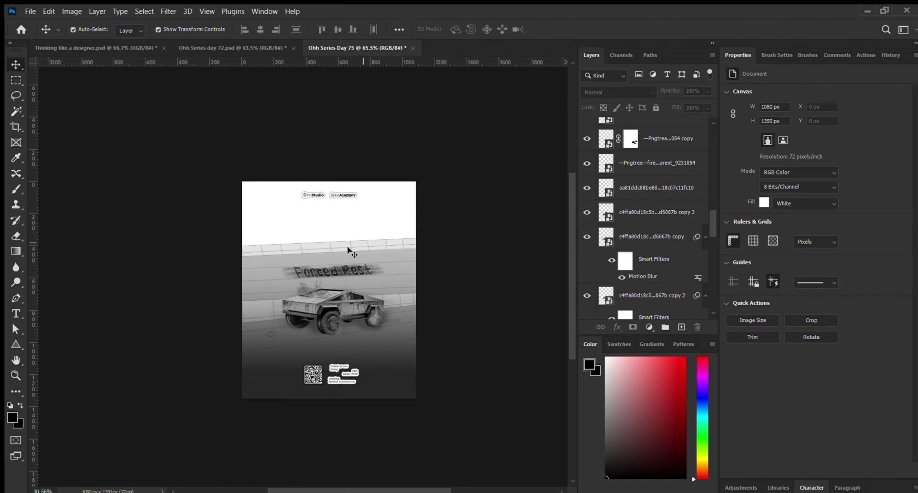
scroll(389, 279, up, 1)
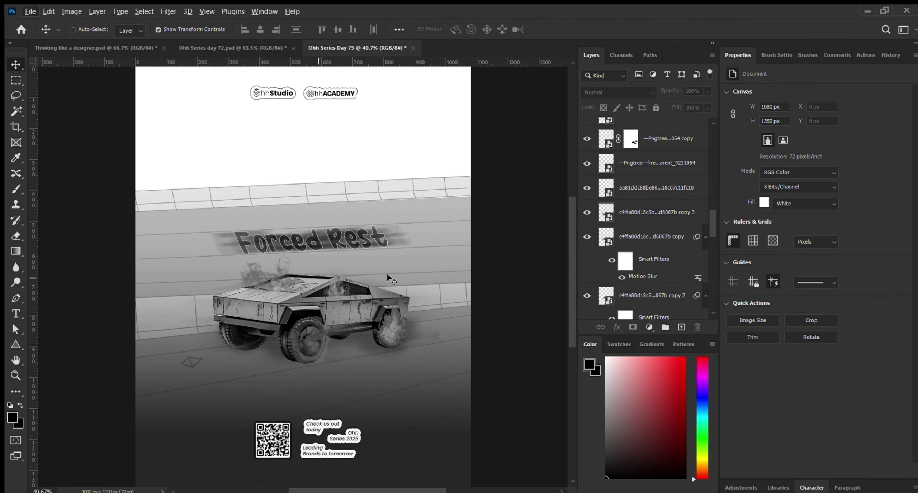